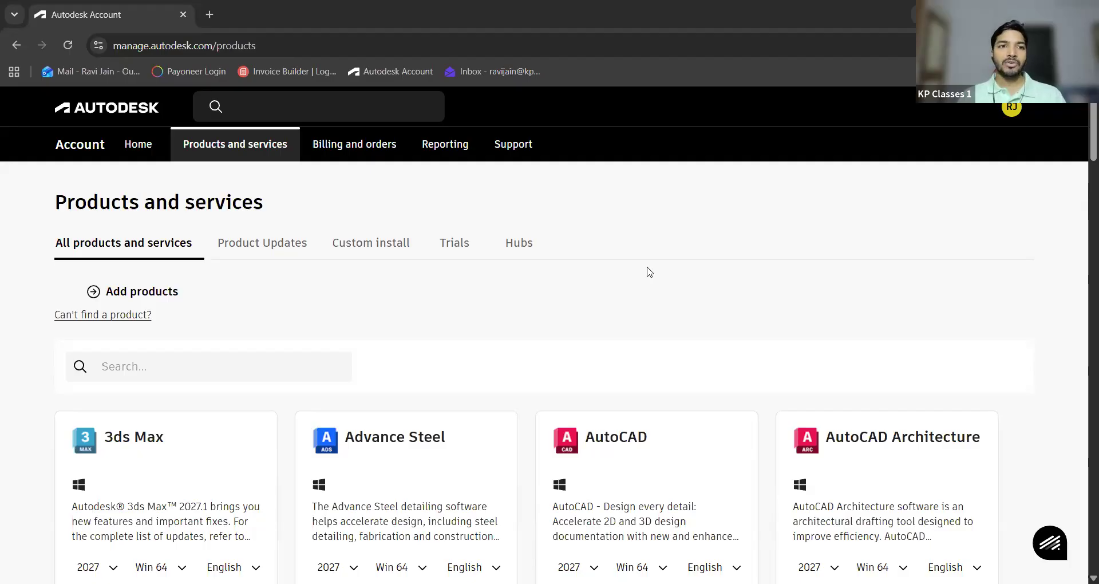
# Step: Find Revit among all products and services in the Autodesk account and open its details page
pyautogui.click(81, 150)
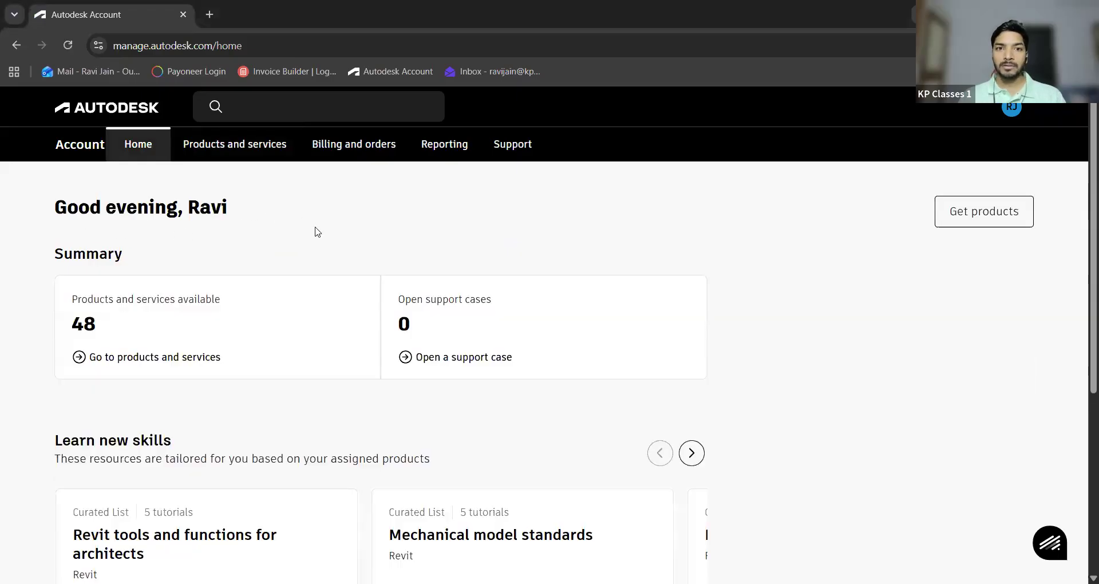
pyautogui.click(247, 148)
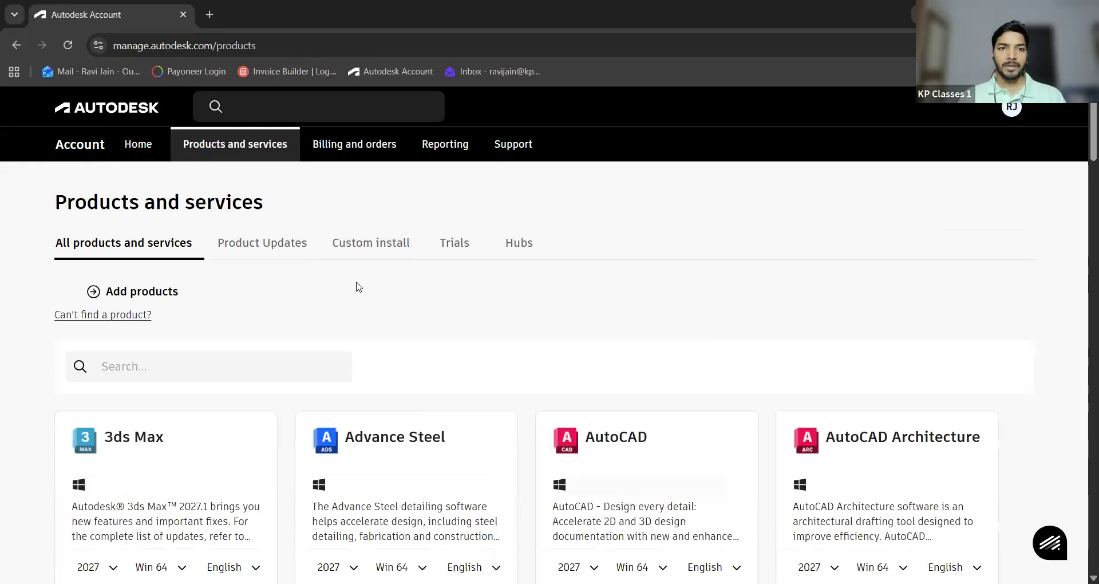
pyautogui.scroll(-10, 359, 287)
pyautogui.scroll(-20, 359, 287)
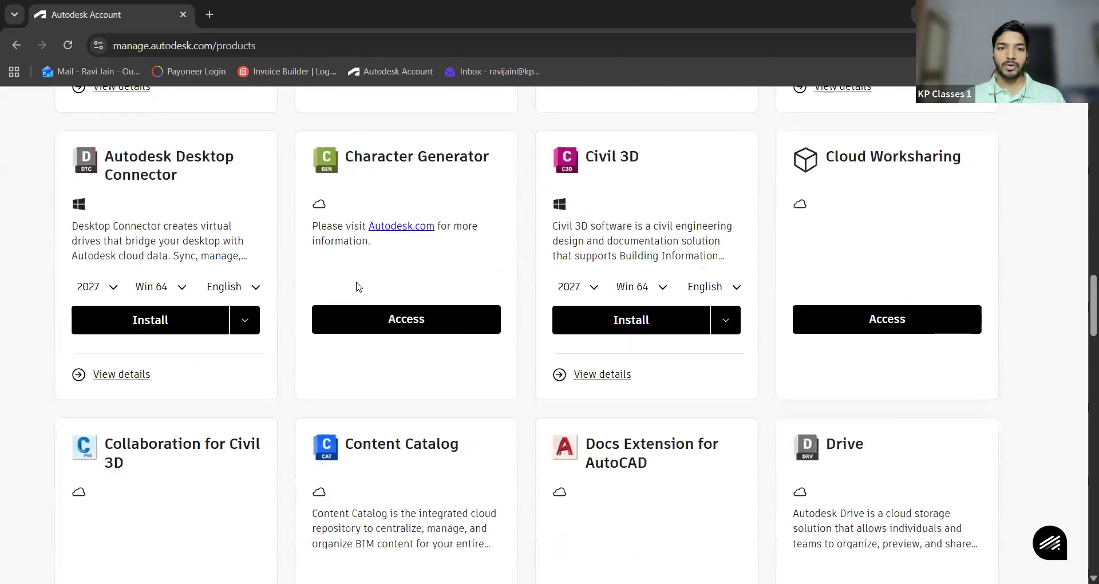
pyautogui.scroll(-14, 359, 287)
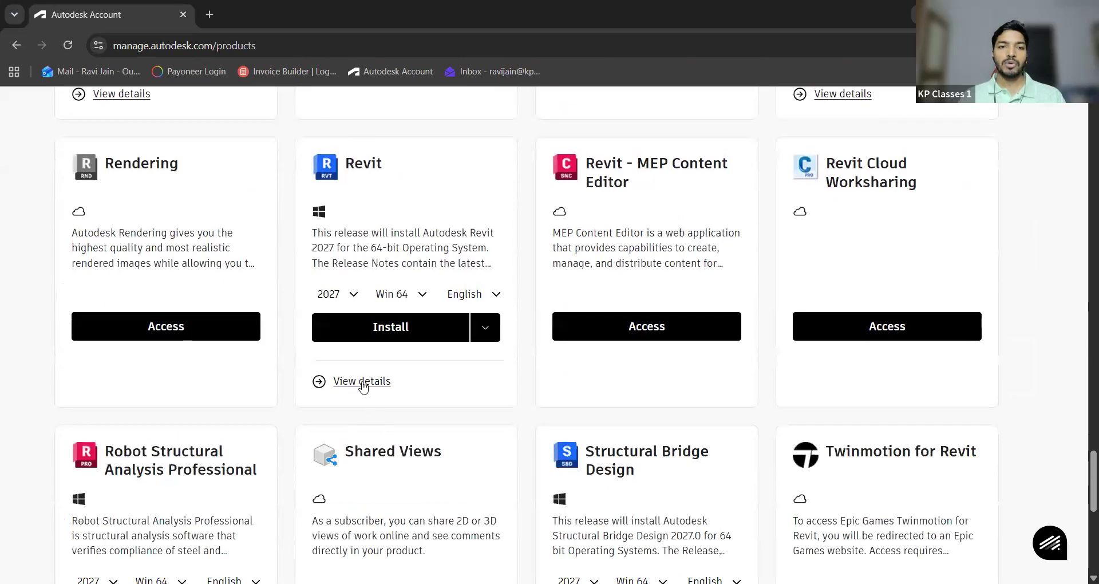
pyautogui.click(362, 381)
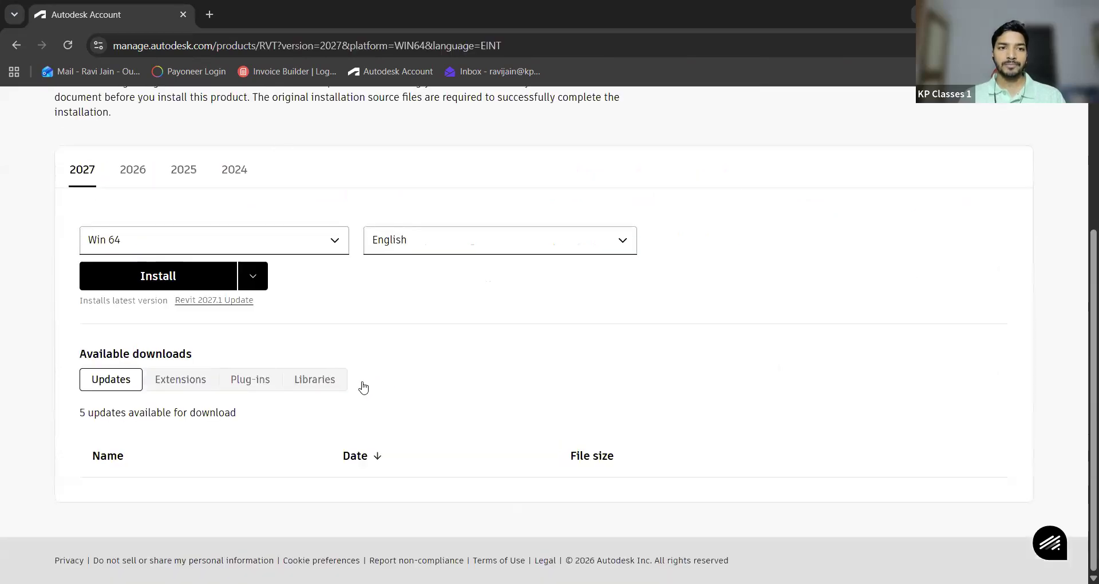
# Step: Review the available Revit releases on the details page and select version 2025
pyautogui.scroll(3, 327, 265)
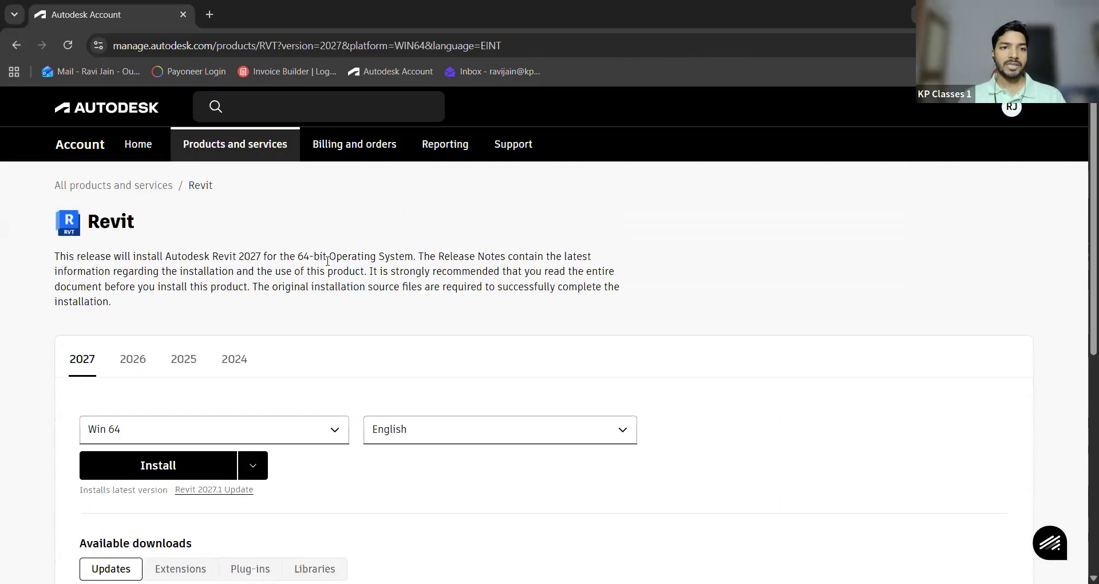
pyautogui.scroll(-2, 326, 265)
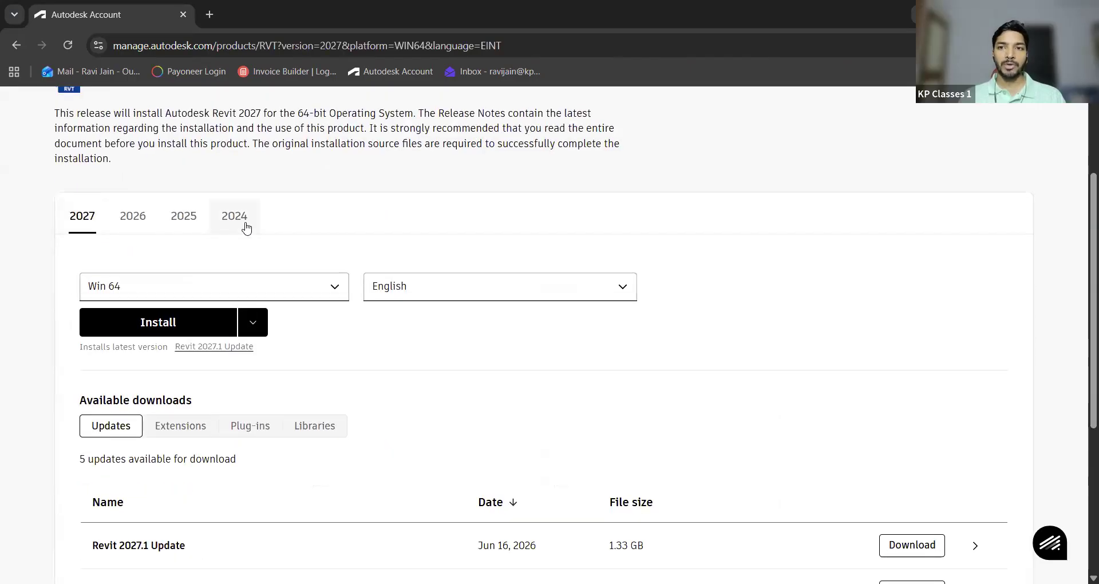
pyautogui.scroll(1, 240, 235)
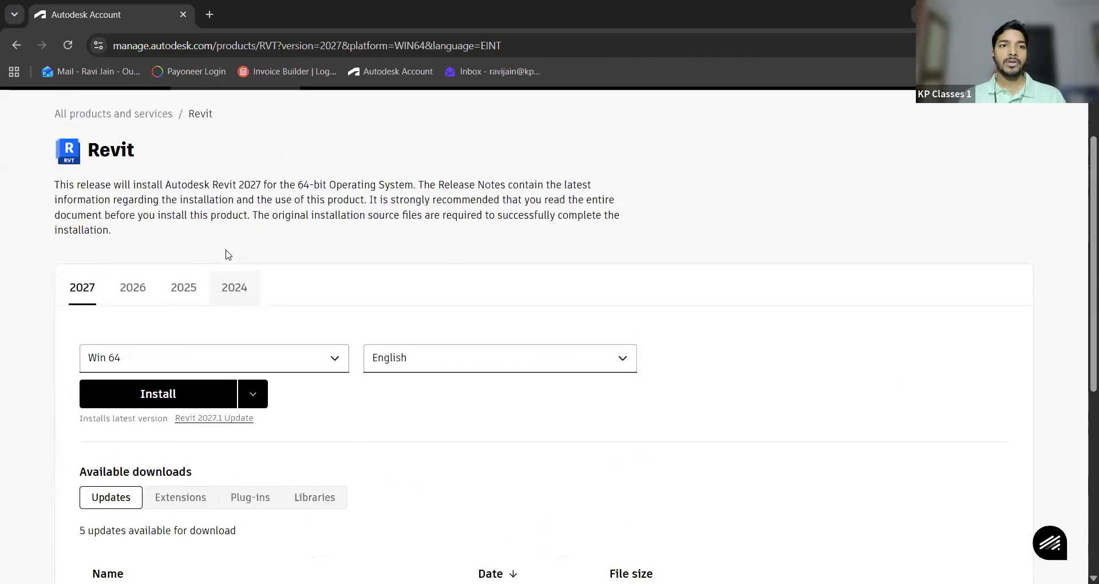
pyautogui.click(184, 292)
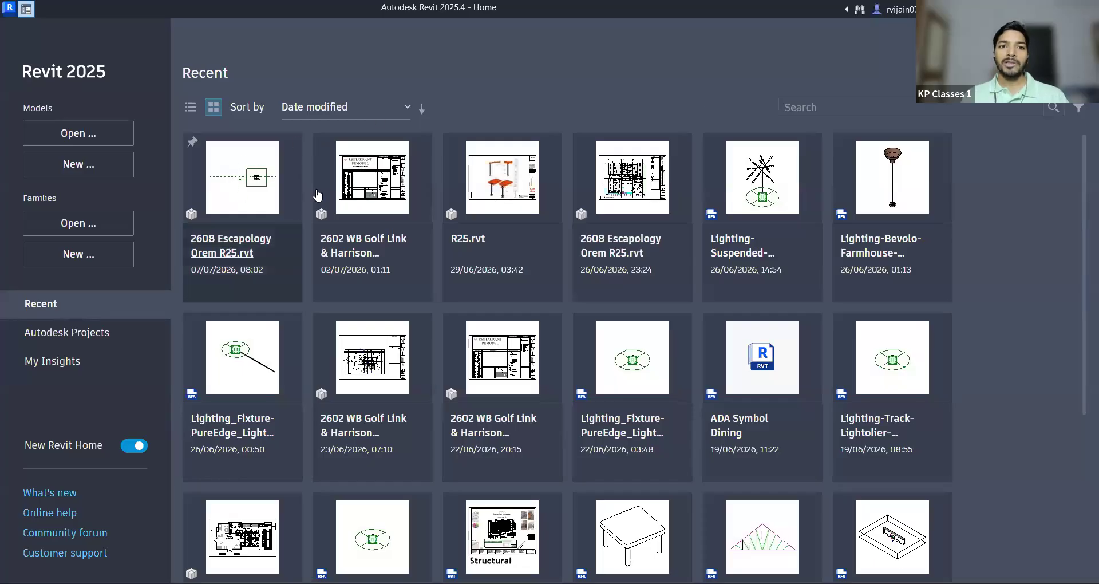
# Step: In Revit 2025, turn off the New Revit Home option and try to reload the home page
pyautogui.scroll(-3, 488, 281)
pyautogui.scroll(-3, 488, 281)
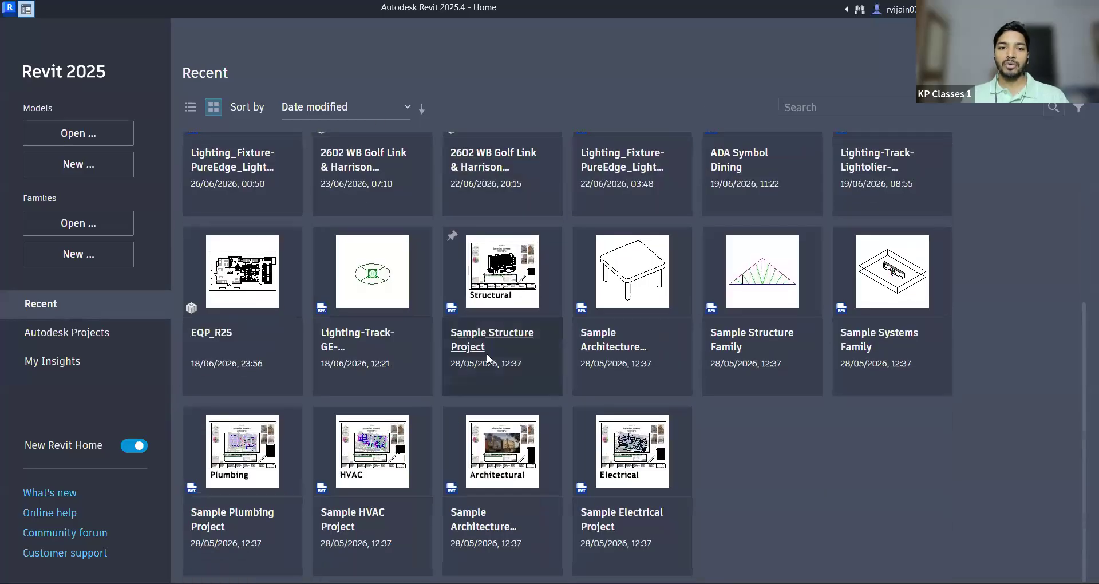
pyautogui.scroll(5, 521, 358)
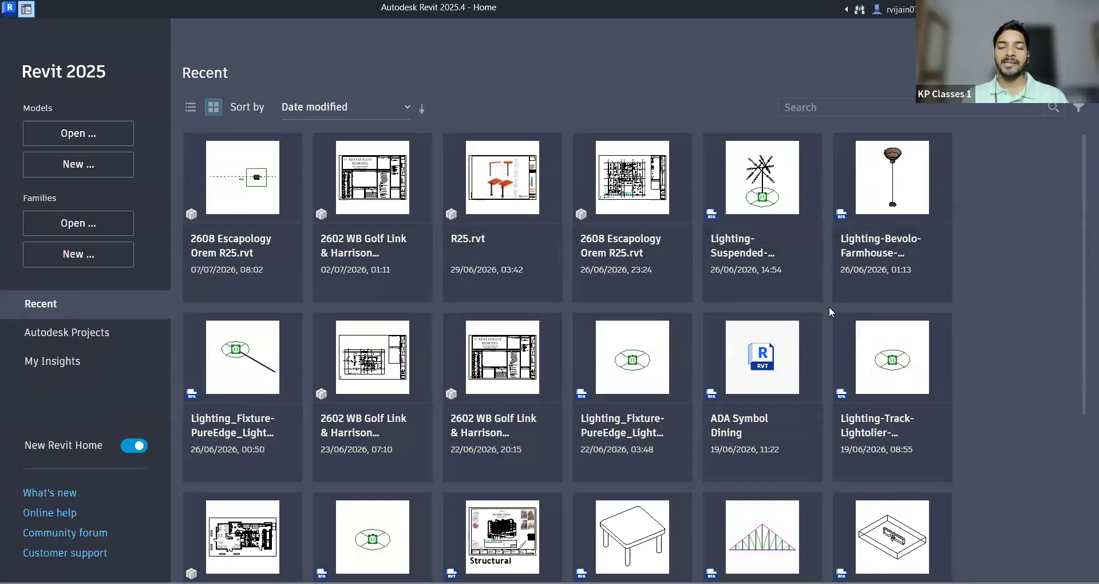
pyautogui.click(131, 447)
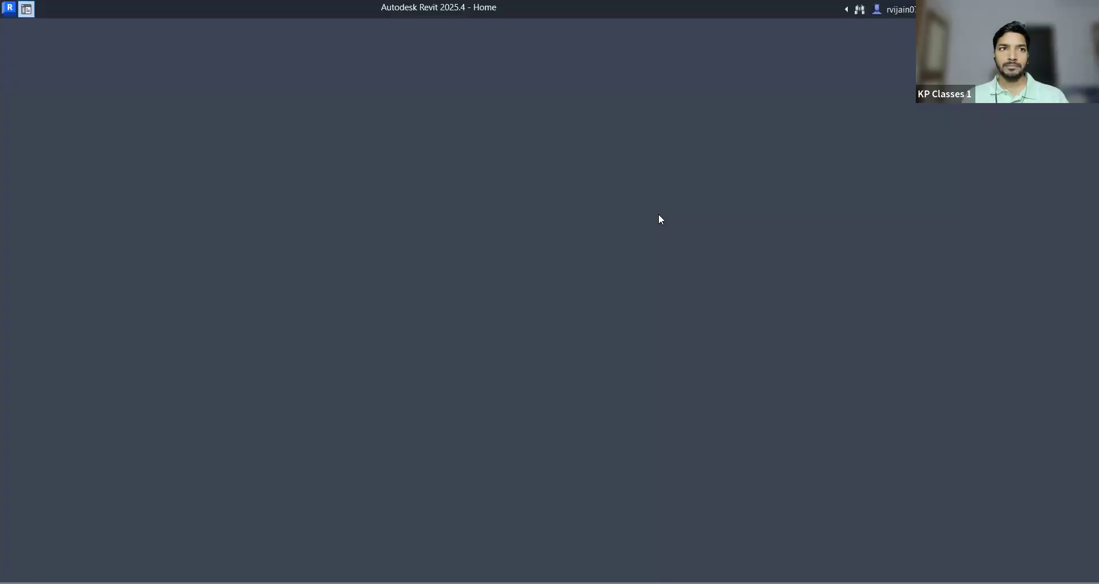
pyautogui.click(27, 9)
pyautogui.click(27, 10)
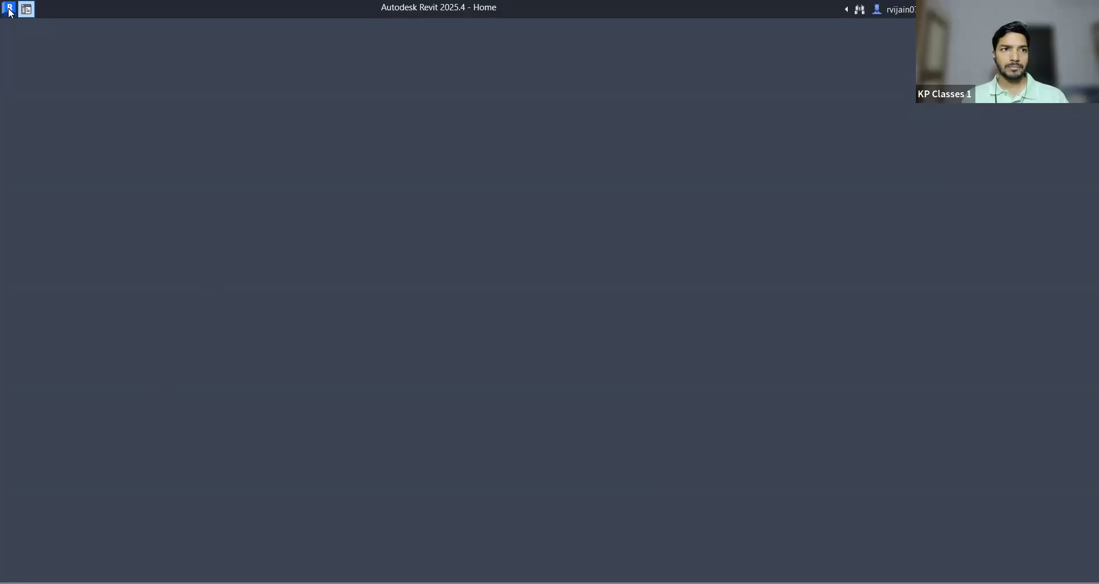
pyautogui.click(30, 12)
pyautogui.click(30, 12)
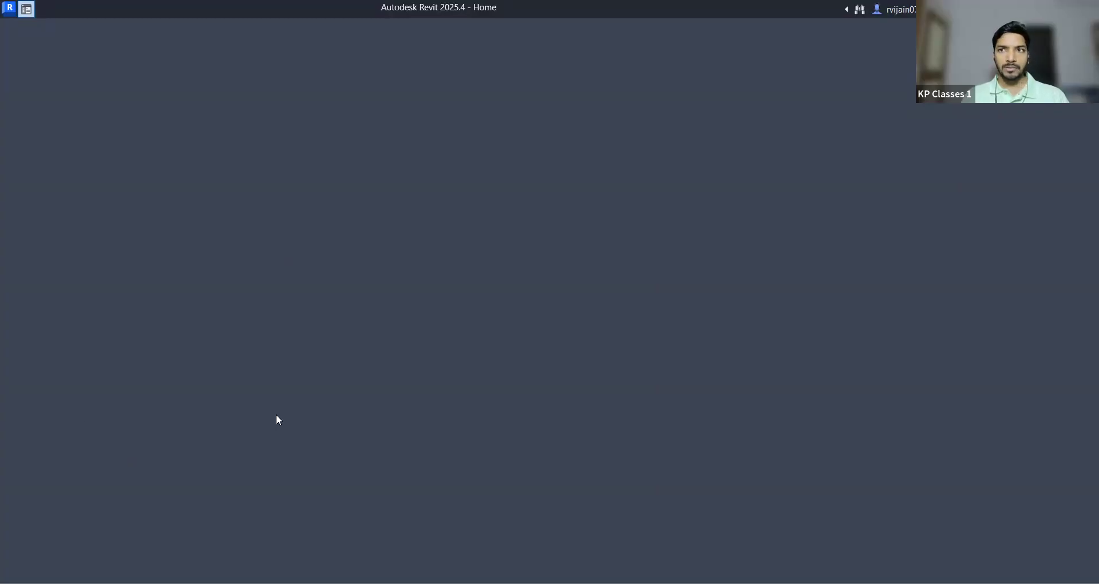
pyautogui.click(27, 11)
pyautogui.click(28, 10)
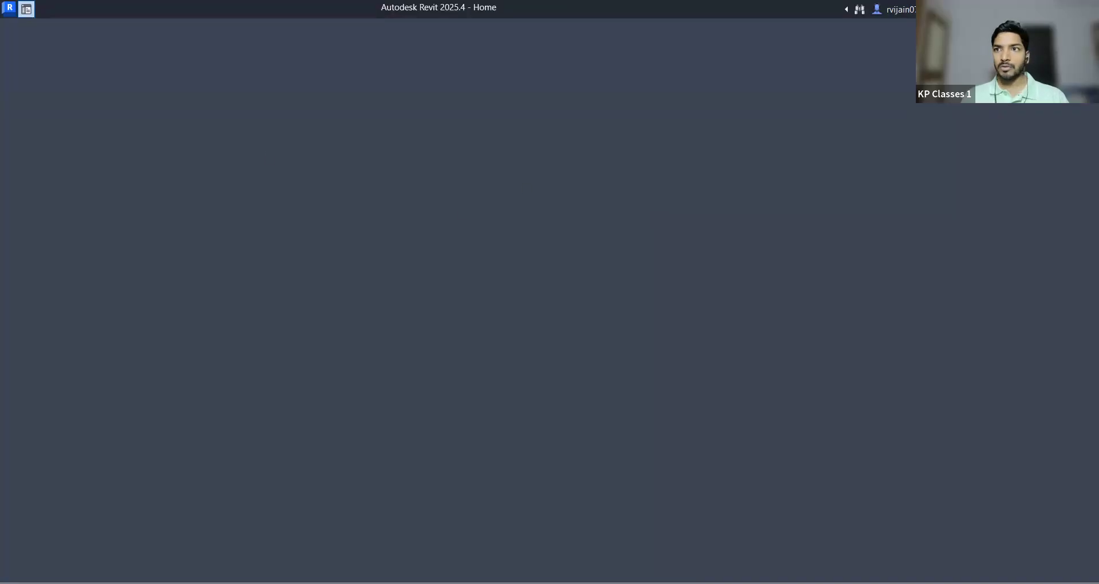
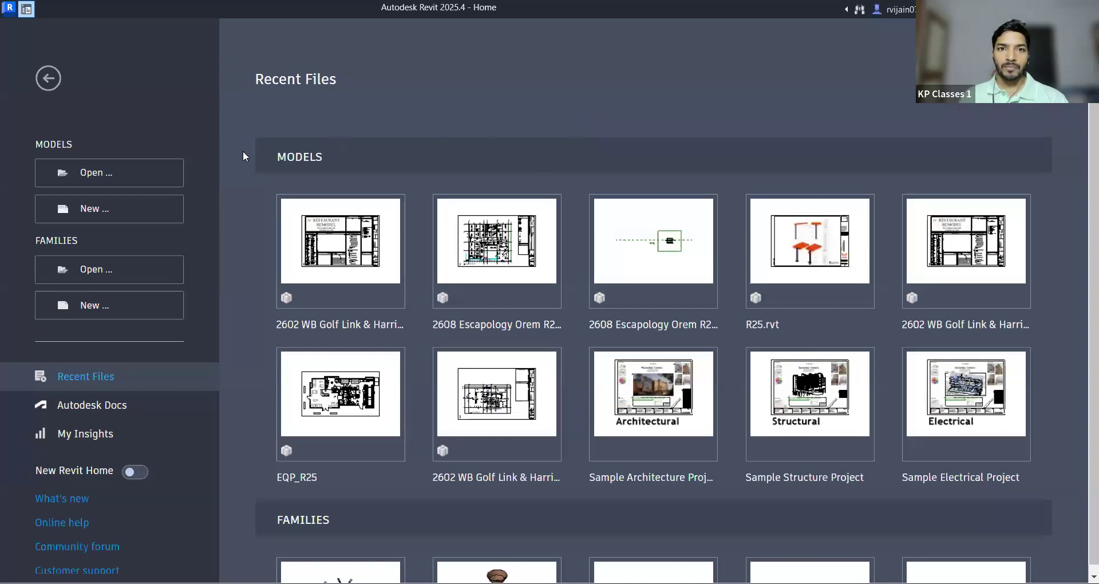
# Step: Examine the recent models and families shown on the classic home page
pyautogui.scroll(-2, 242, 150)
pyautogui.scroll(2, 235, 166)
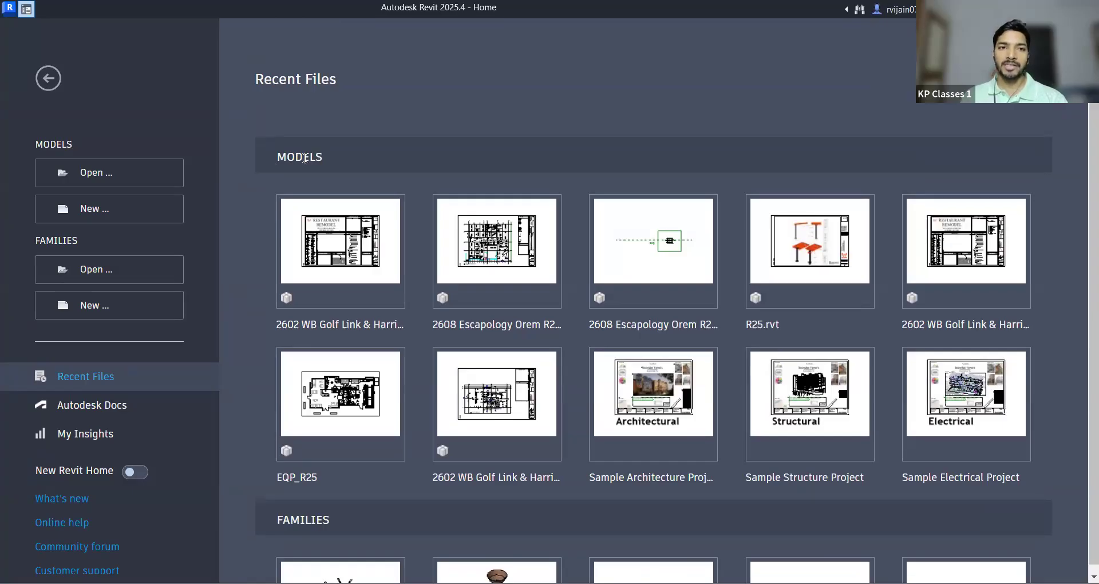
pyautogui.scroll(-3, 351, 150)
pyautogui.scroll(3, 282, 126)
pyautogui.scroll(-3, 308, 139)
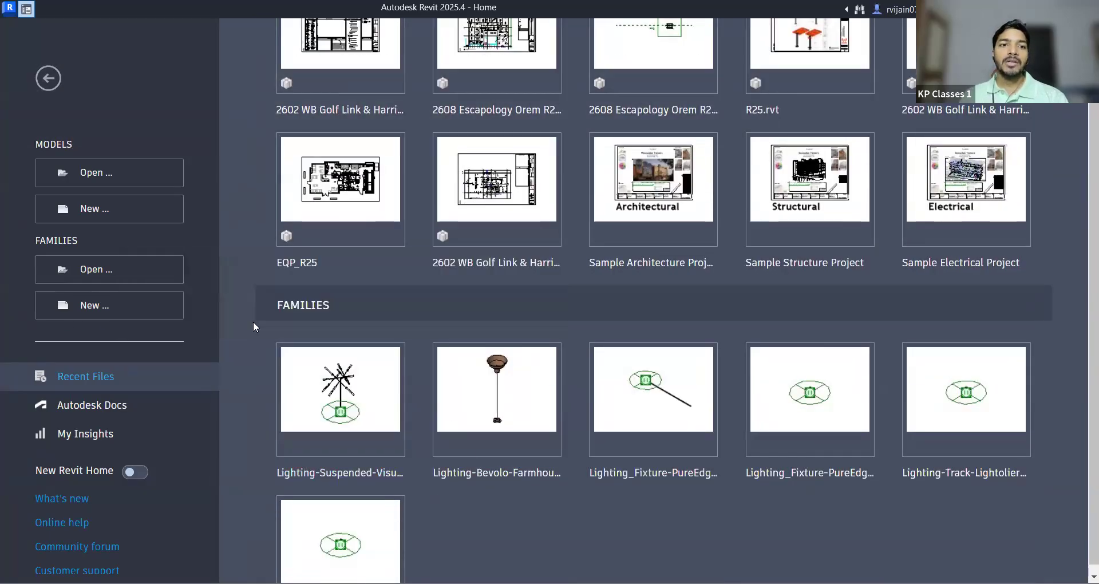
pyautogui.scroll(2, 253, 321)
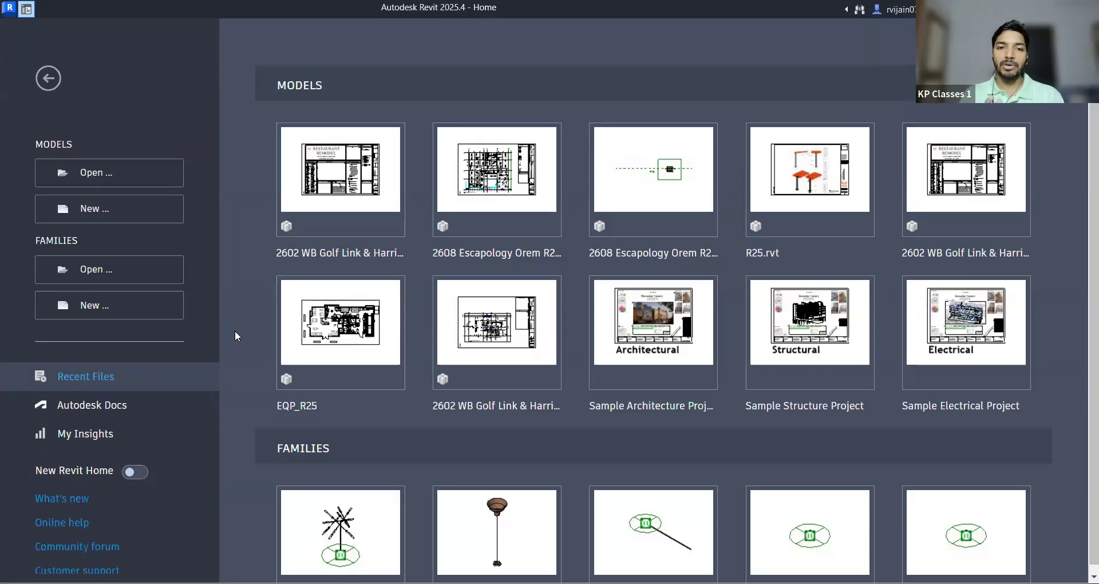
pyautogui.scroll(-4, 235, 336)
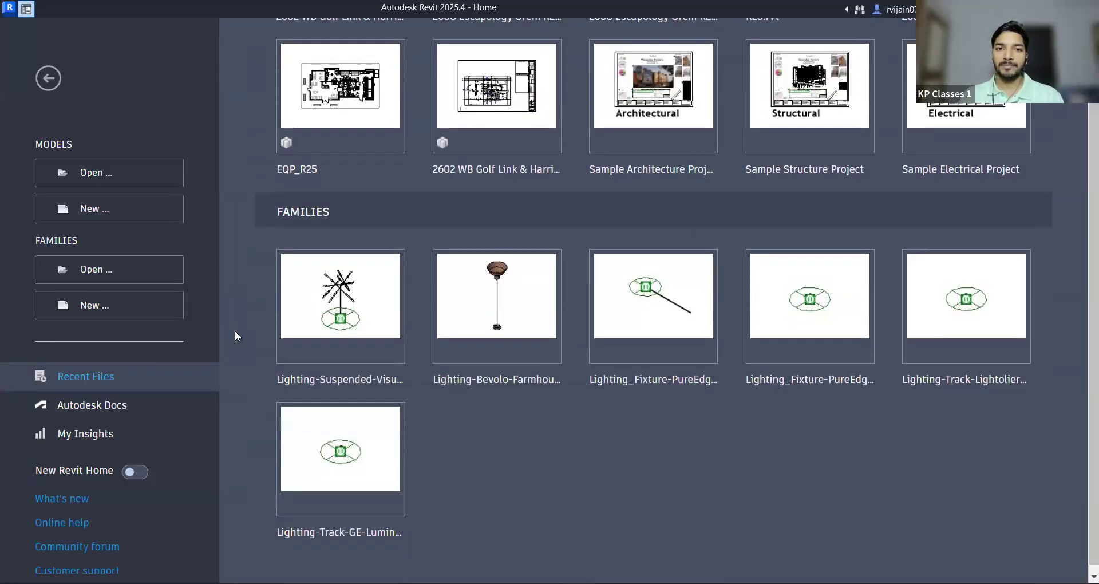
pyautogui.scroll(1, 235, 334)
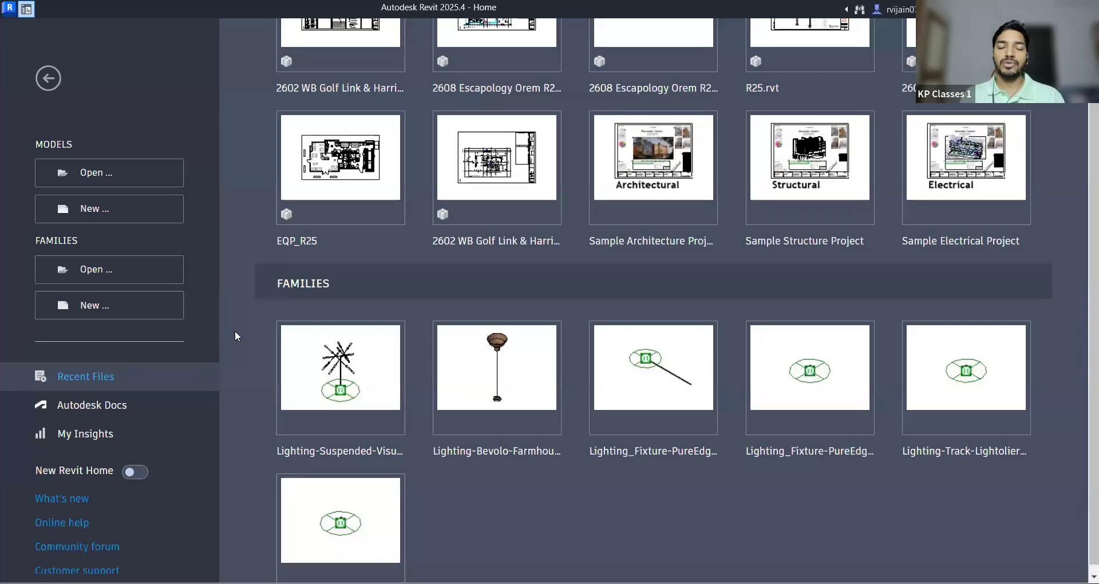
pyautogui.scroll(4, 234, 331)
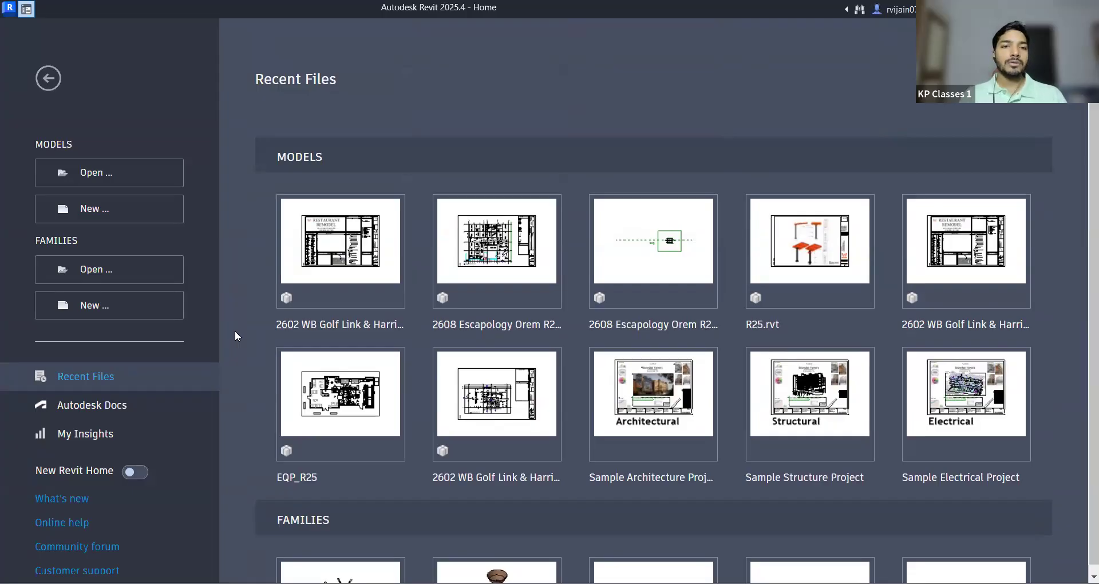
pyautogui.scroll(-3, 230, 362)
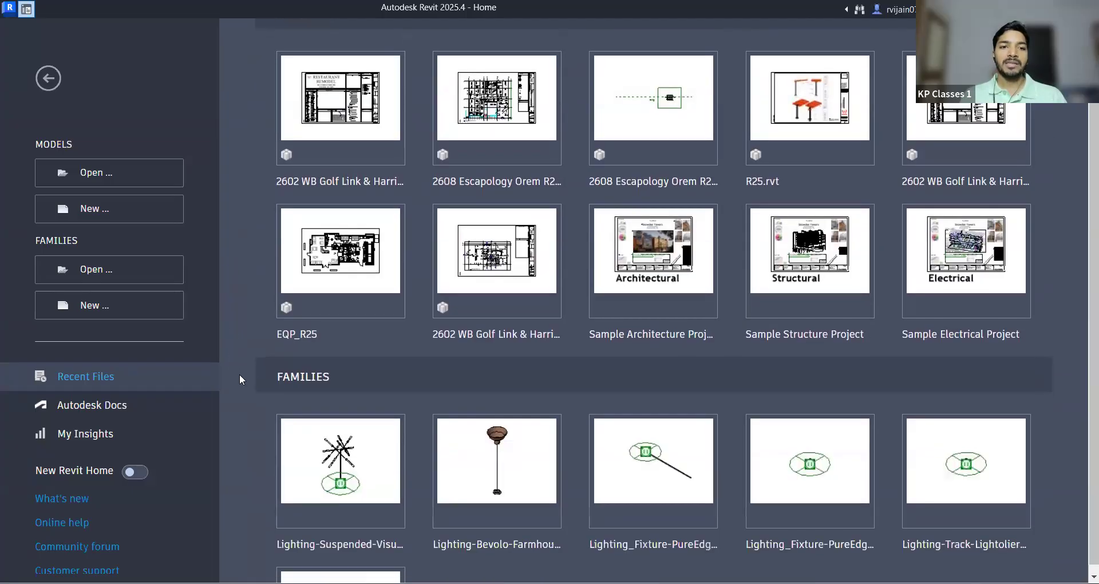
pyautogui.scroll(3, 239, 375)
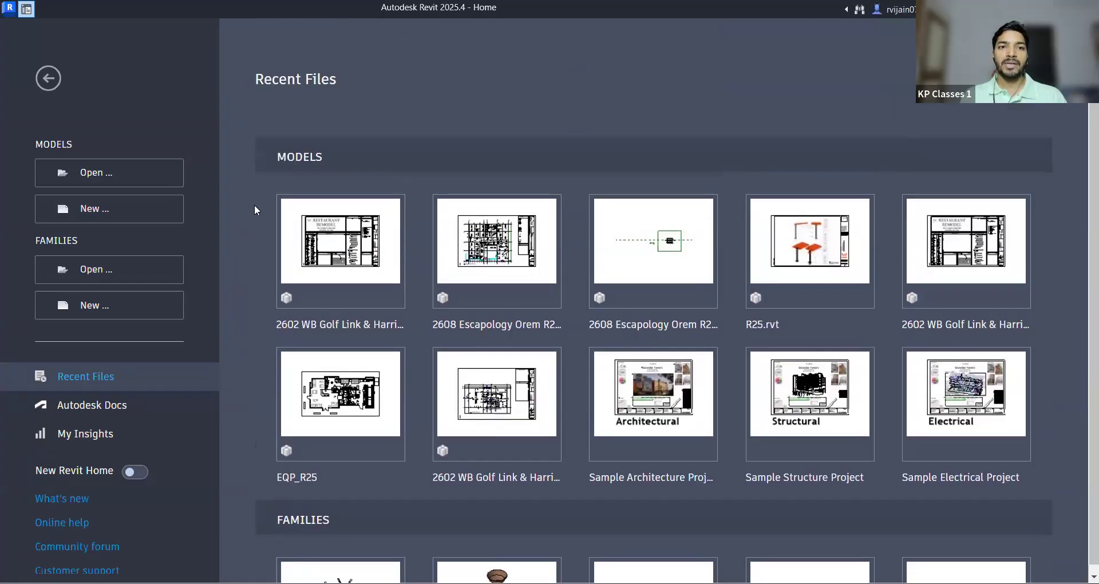
pyautogui.click(284, 266)
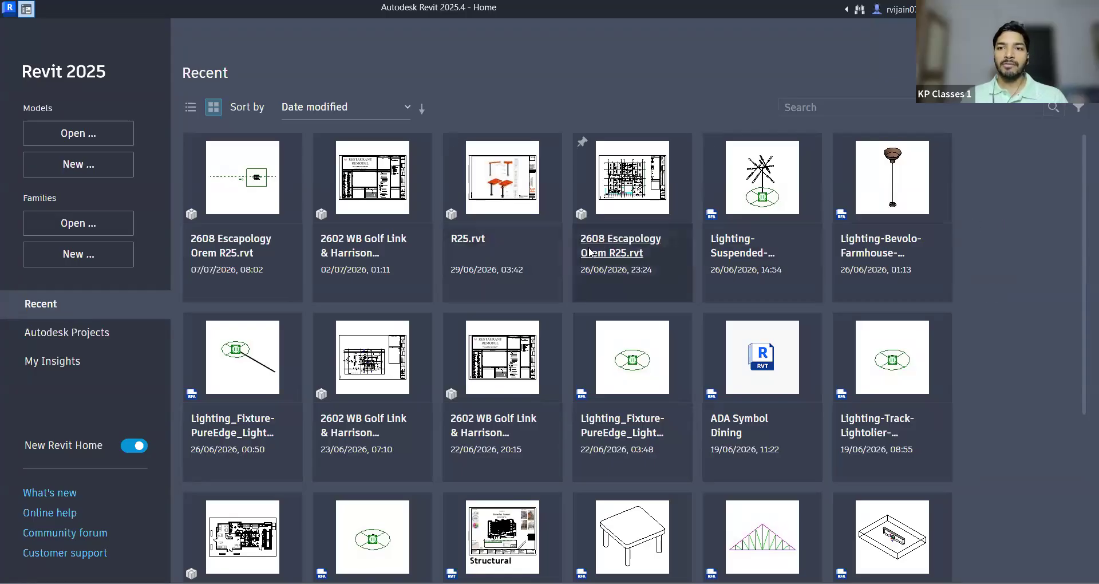
# Step: Review the recent files as thumbnails and as a detailed list, and return to the thumbnail view
pyautogui.scroll(-5, 1037, 239)
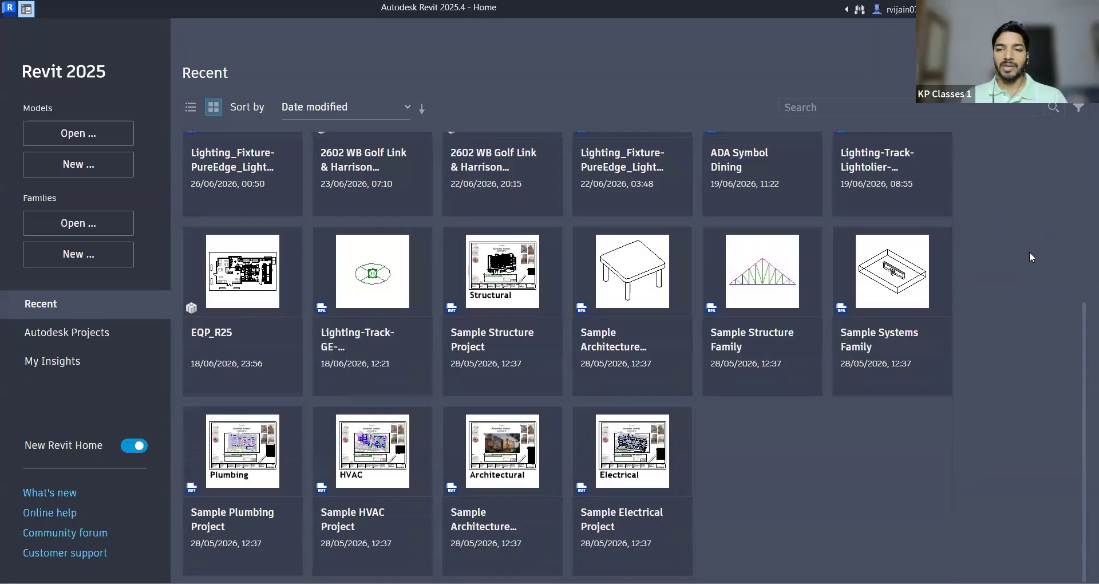
pyautogui.scroll(5, 1017, 262)
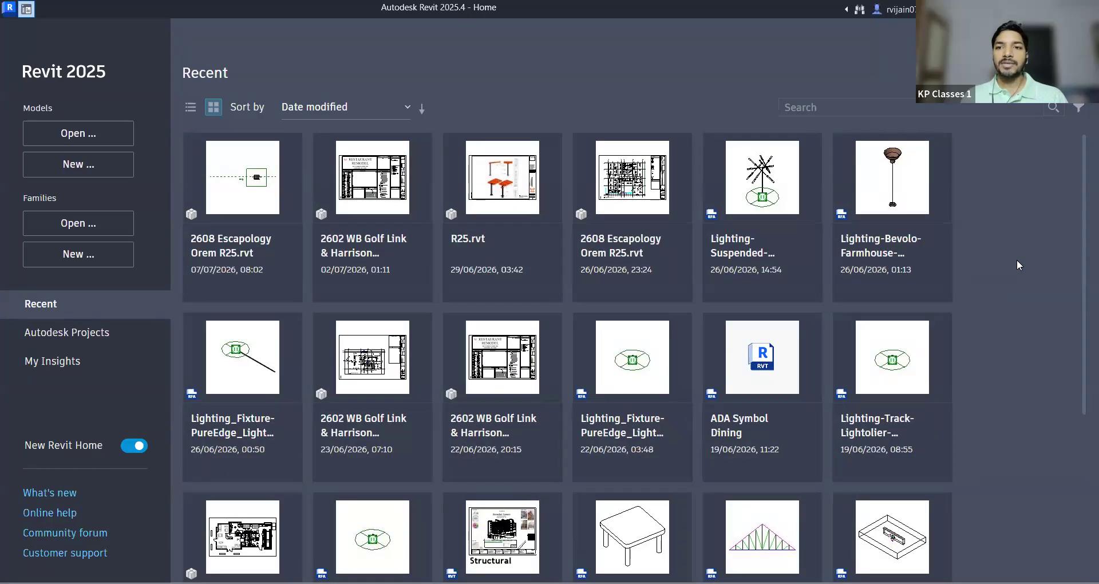
pyautogui.scroll(-5, 1016, 259)
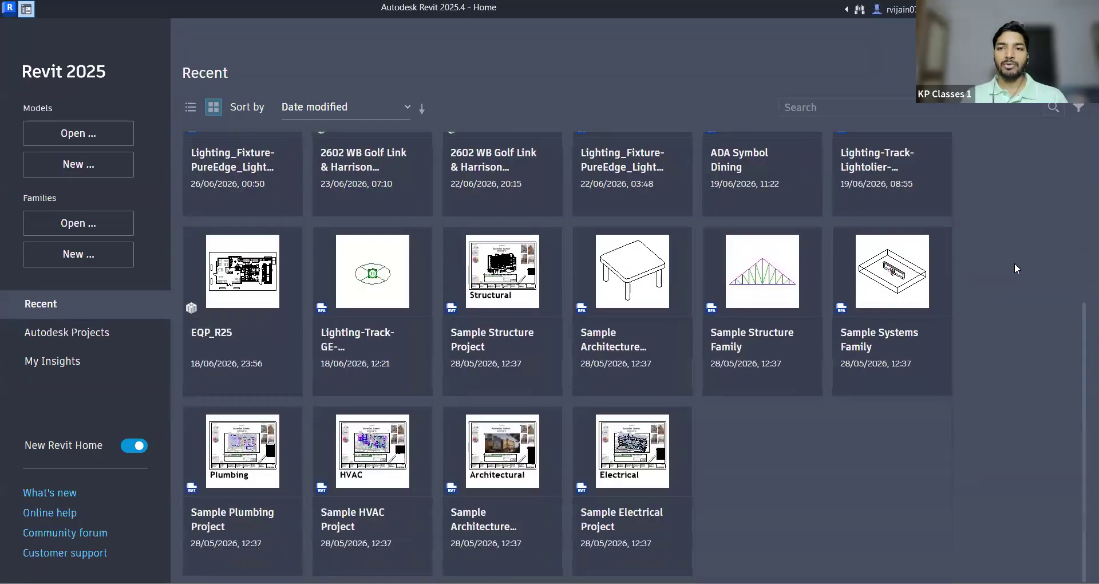
pyautogui.scroll(5, 1012, 273)
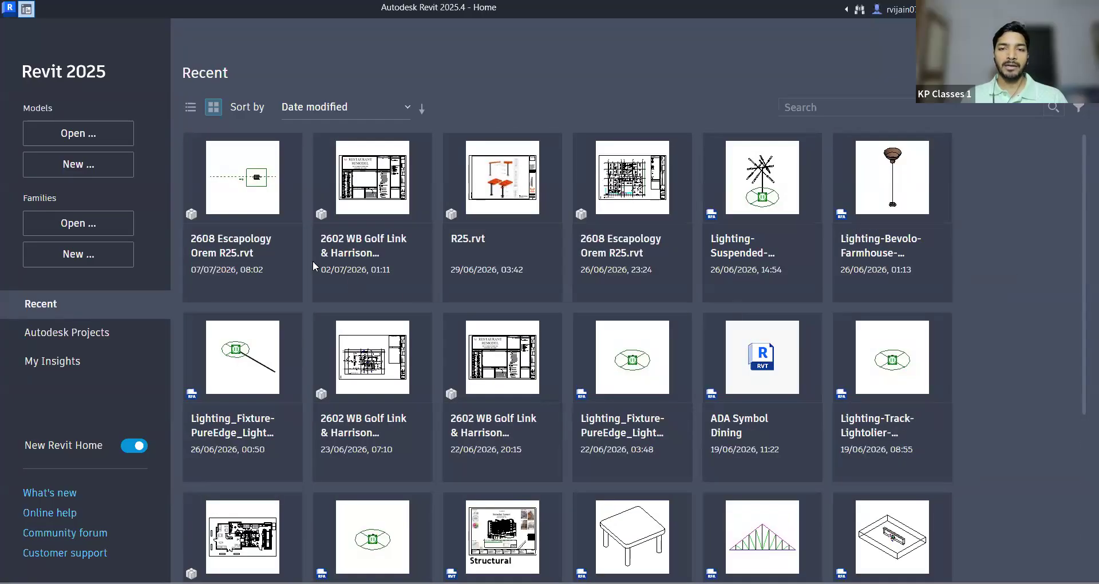
pyautogui.click(190, 108)
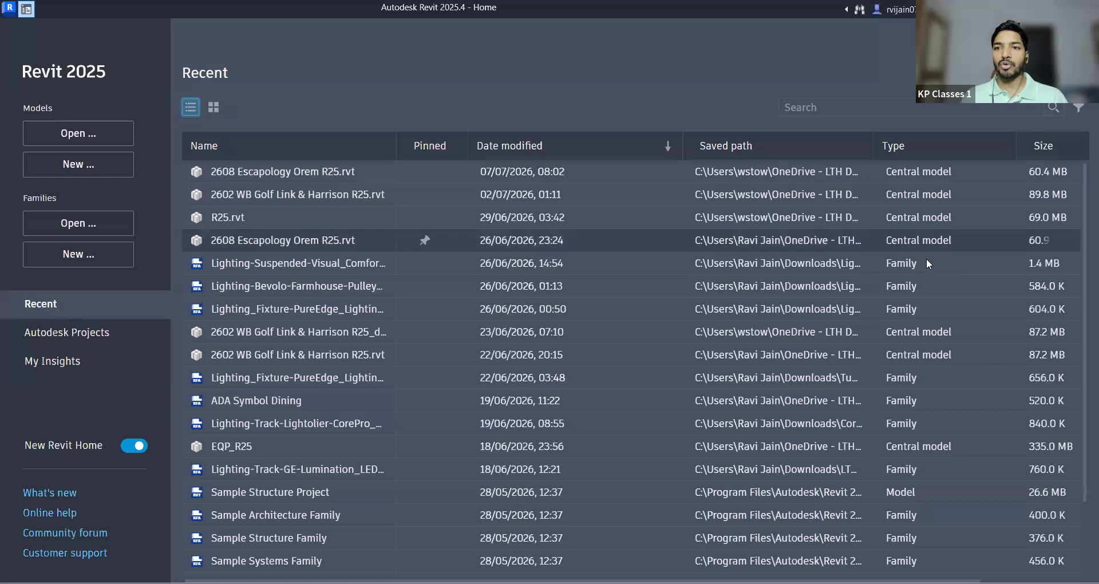
pyautogui.scroll(-3, 926, 261)
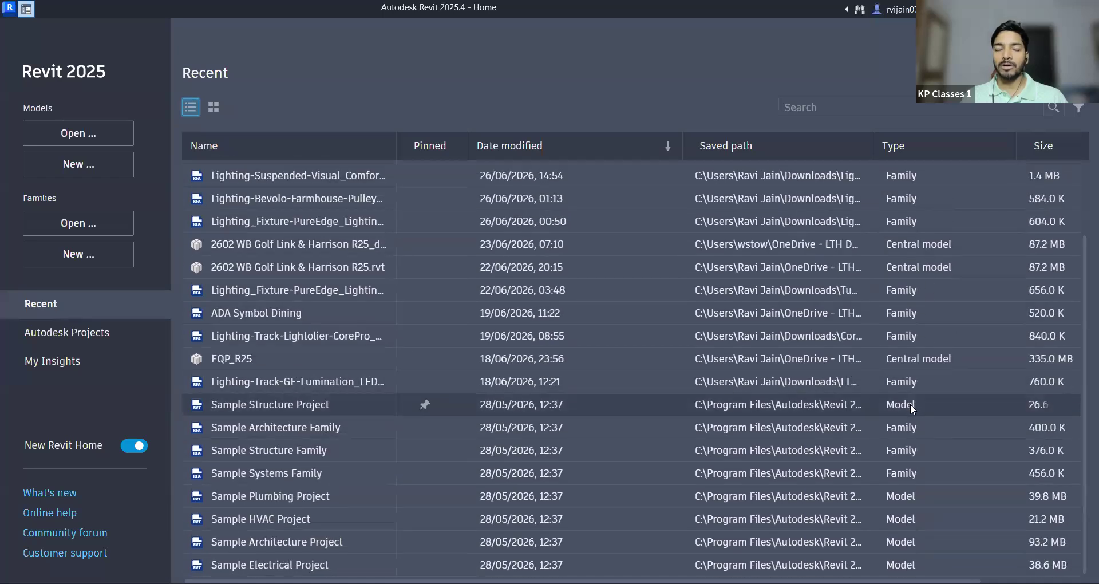
pyautogui.scroll(3, 910, 404)
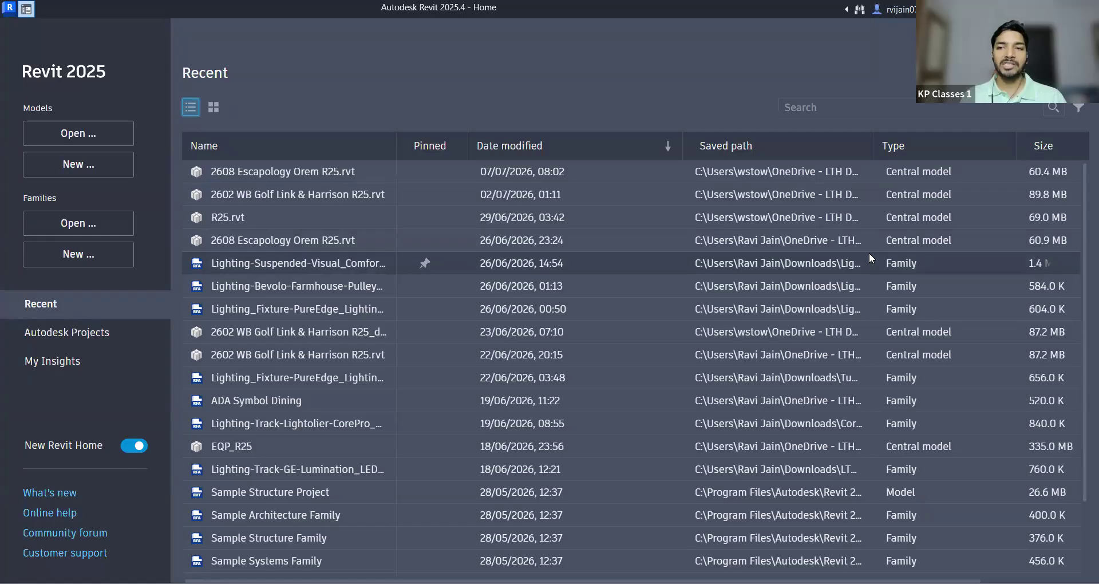
pyautogui.click(214, 107)
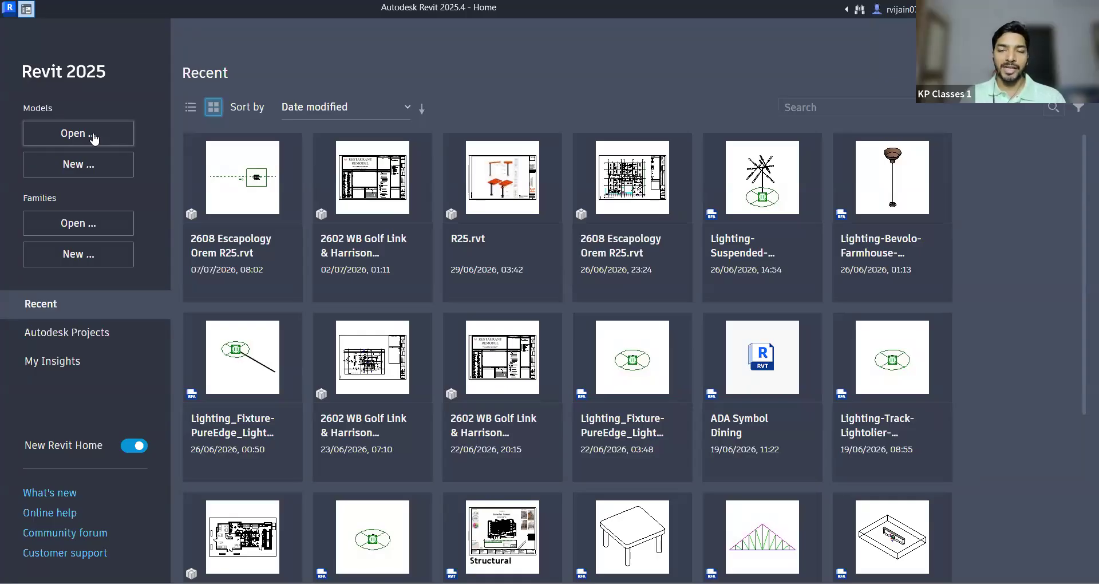
# Step: Create a new project from the Architectural Template
pyautogui.click(73, 166)
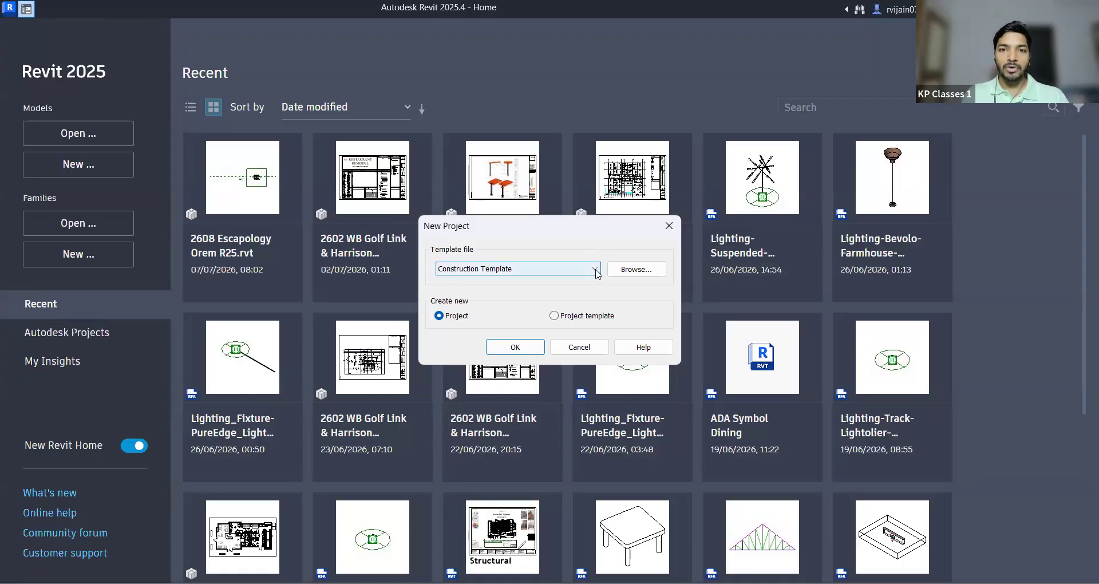
pyautogui.click(596, 269)
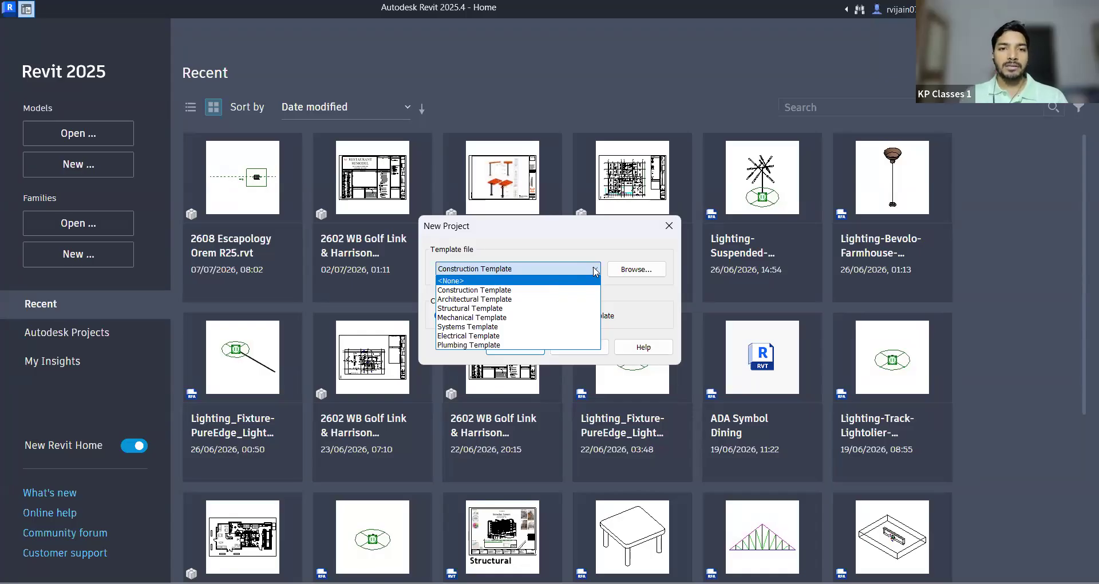
pyautogui.click(522, 298)
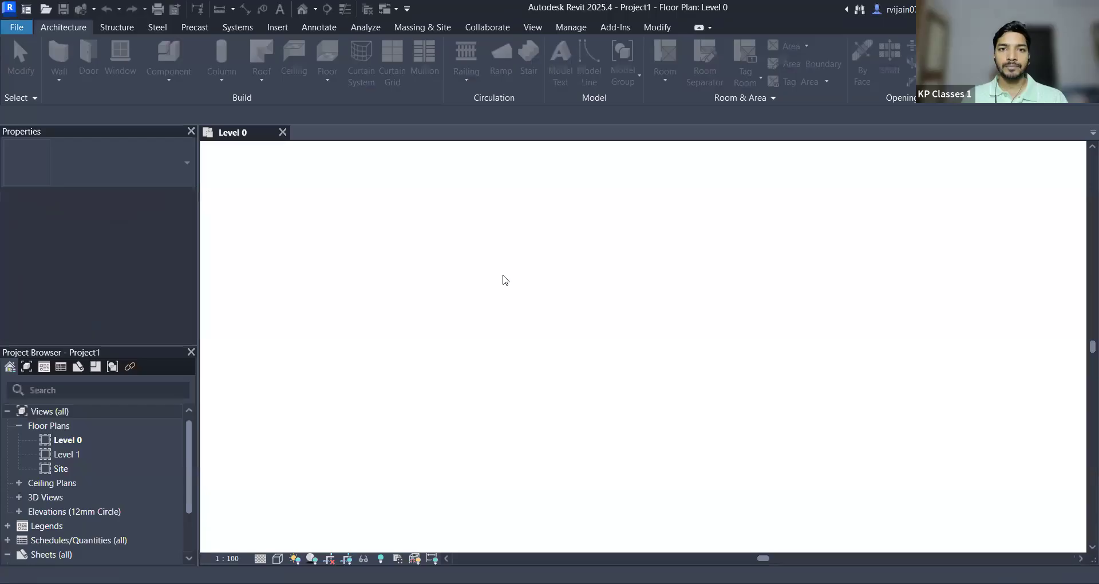
# Step: Return to the home page and create another new project from the Structural Template
pyautogui.click(24, 10)
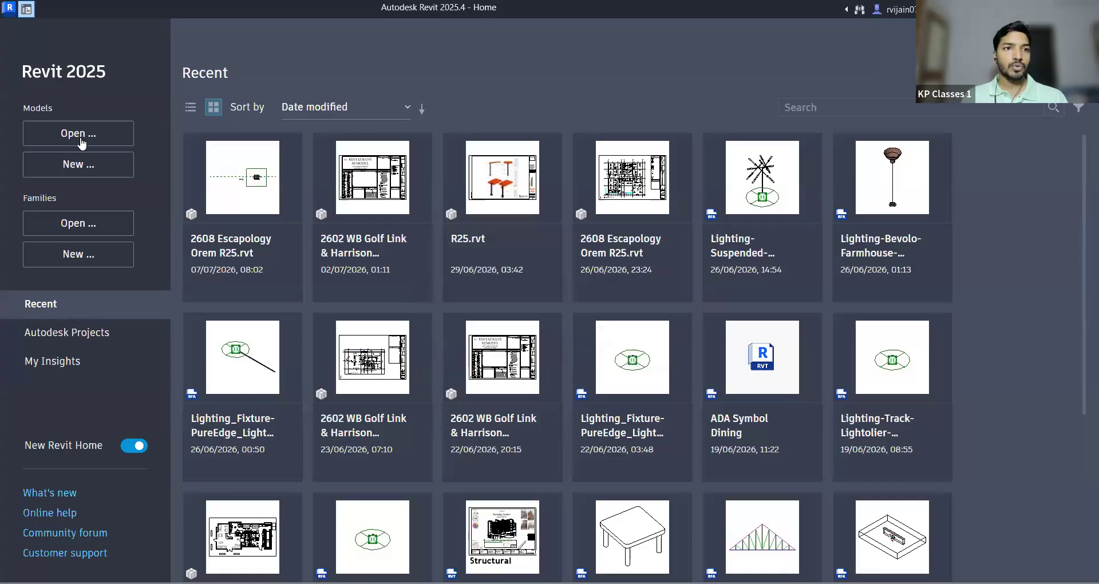
pyautogui.click(79, 165)
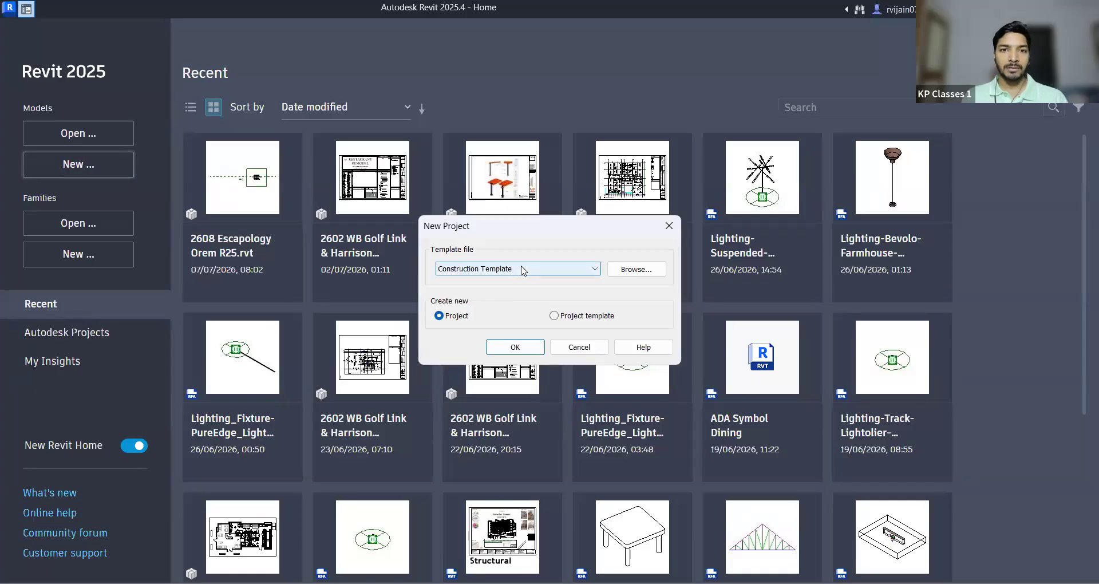
pyautogui.click(522, 269)
pyautogui.click(472, 309)
pyautogui.click(515, 347)
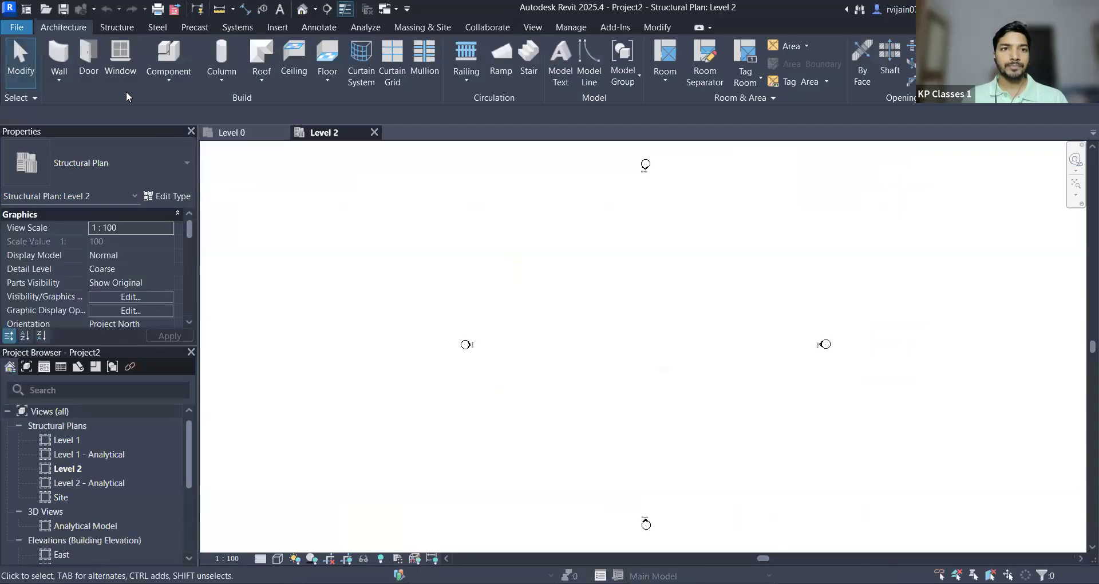
# Step: Return to the home page and create a third new project from the Mechanical Template
pyautogui.click(26, 9)
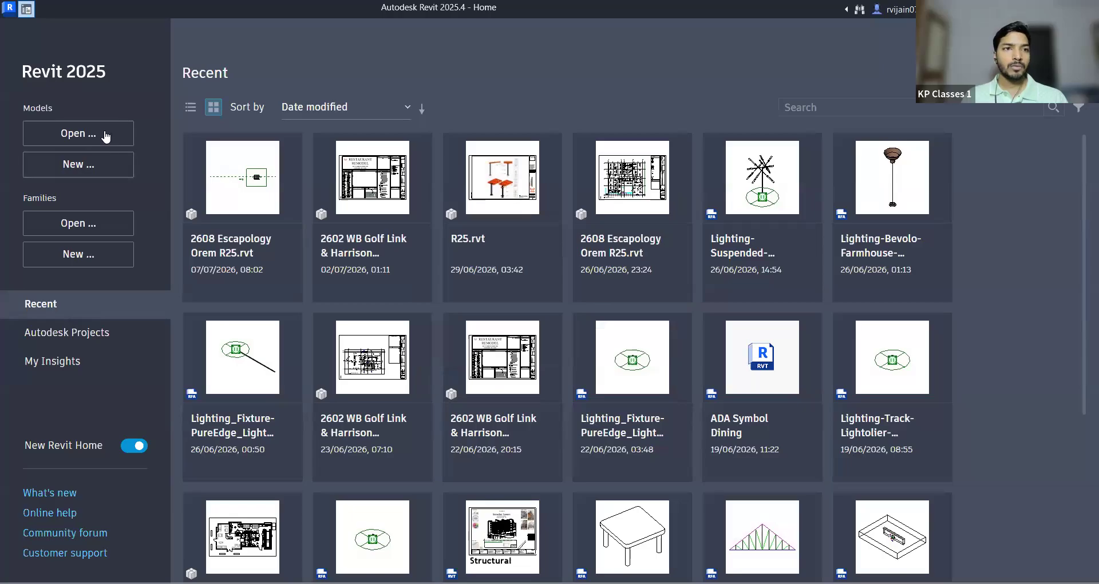
pyautogui.click(458, 269)
pyautogui.click(479, 319)
pyautogui.click(522, 346)
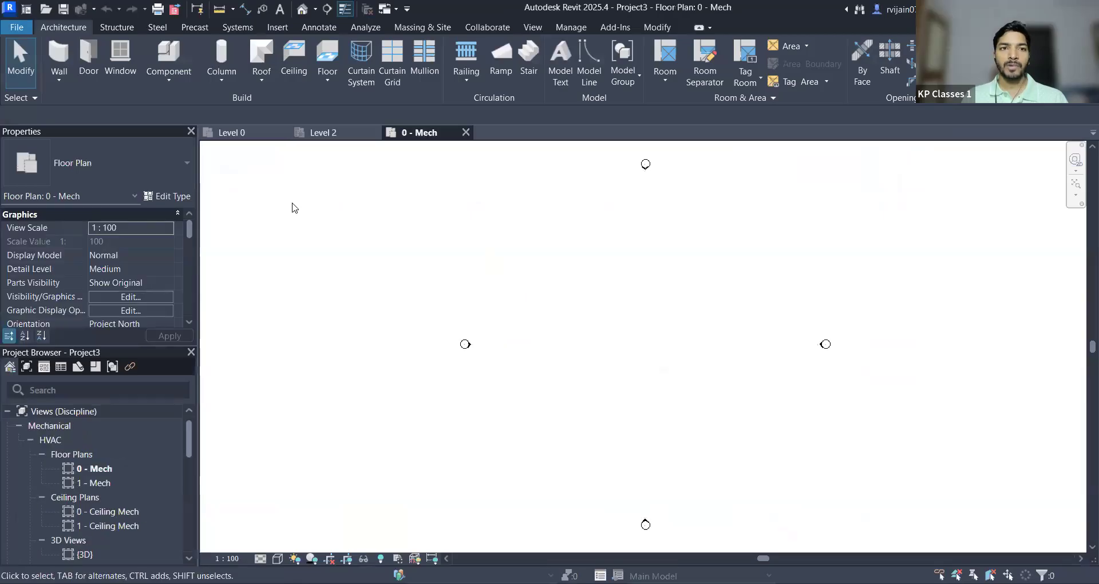
# Step: Switch to the architectural project's Level 0 floor plan and look through its views, schedules, sheets and families in the Project Browser
pyautogui.click(237, 135)
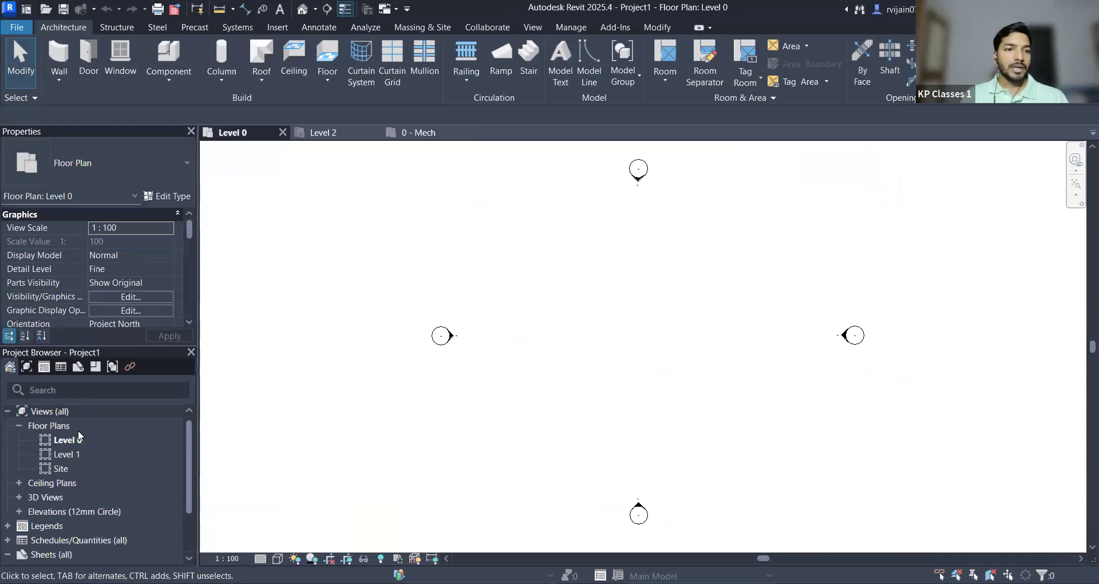
pyautogui.scroll(-2, 78, 439)
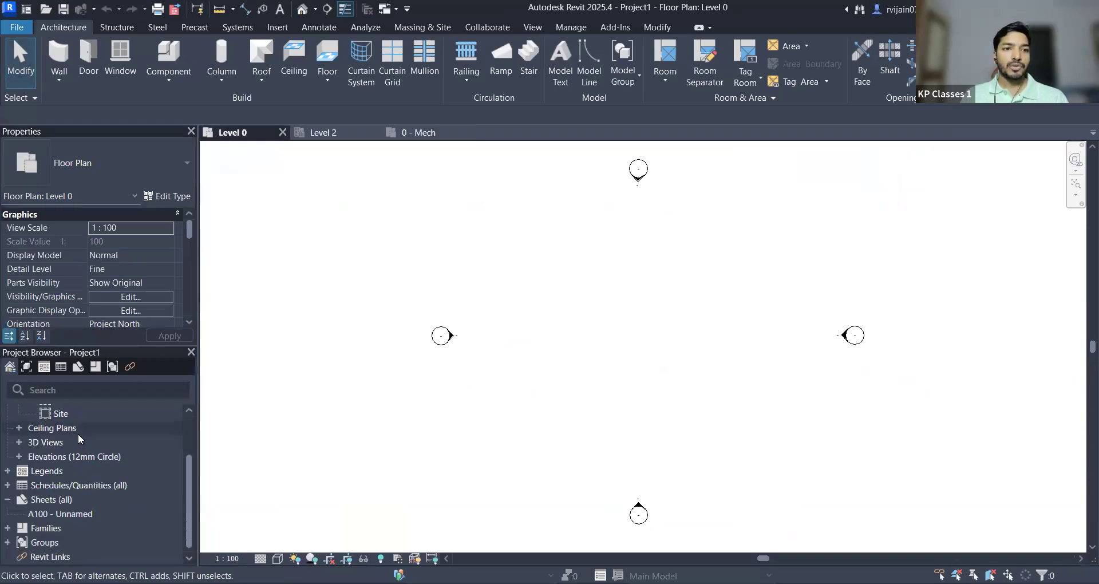
pyautogui.scroll(2, 79, 436)
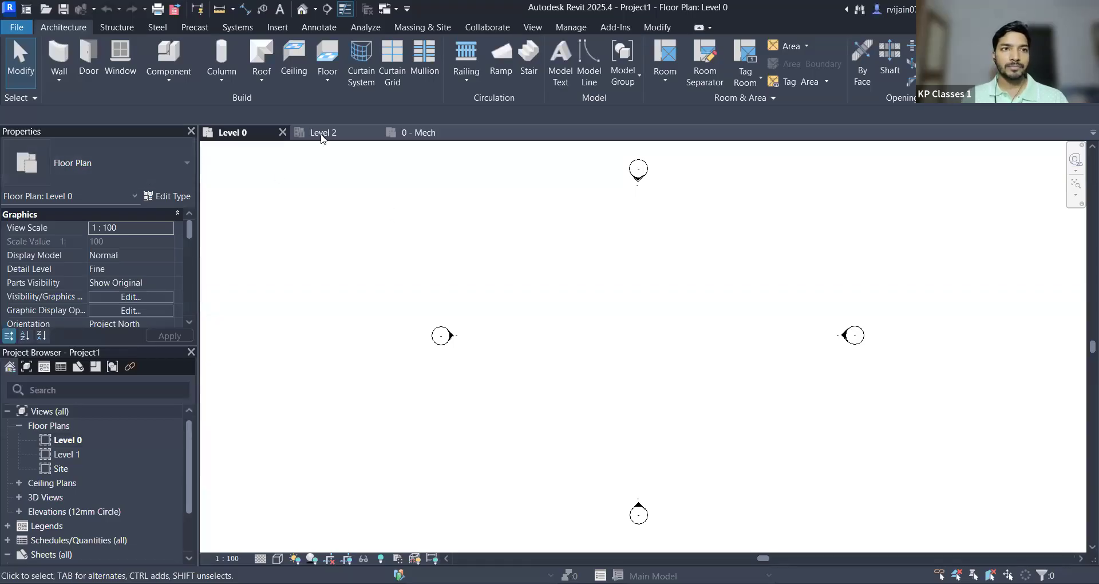
# Step: Review the template choices and the Project and Project template options for a new project, cancel, and return to the Level 0 plan
pyautogui.click(27, 9)
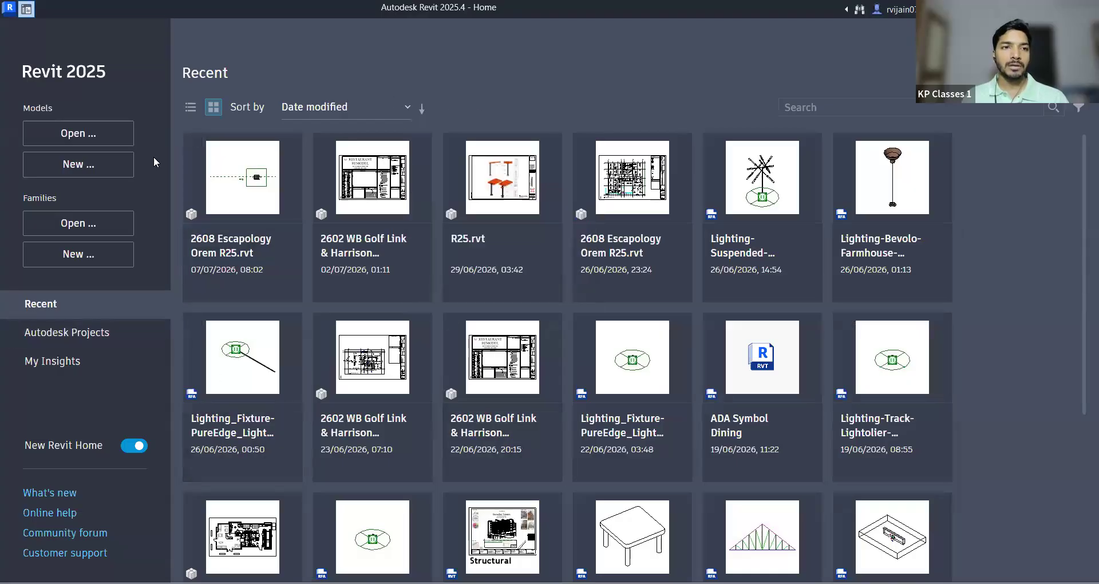
pyautogui.click(85, 166)
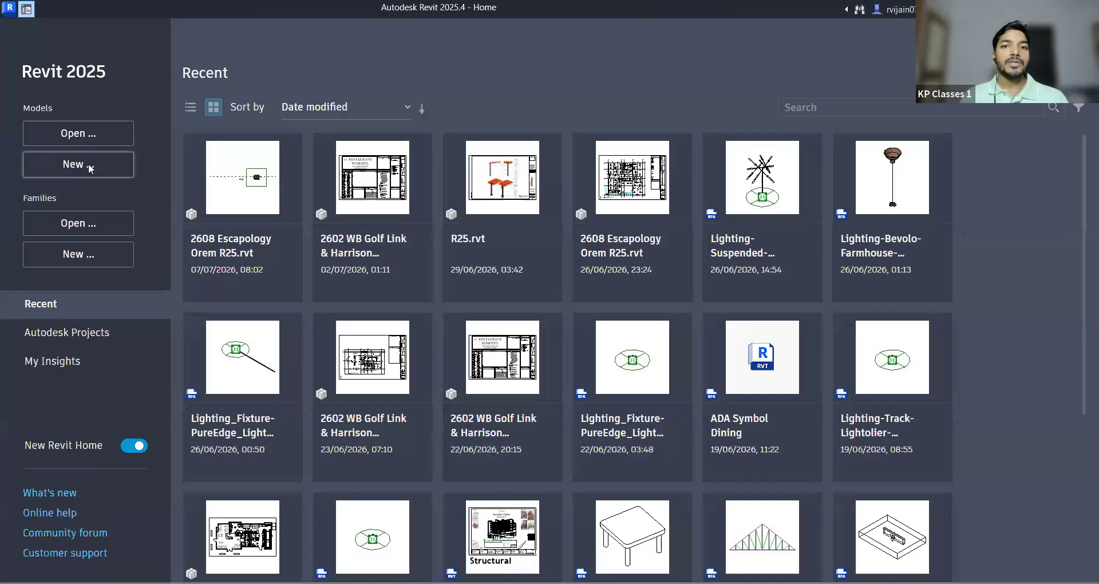
pyautogui.click(566, 270)
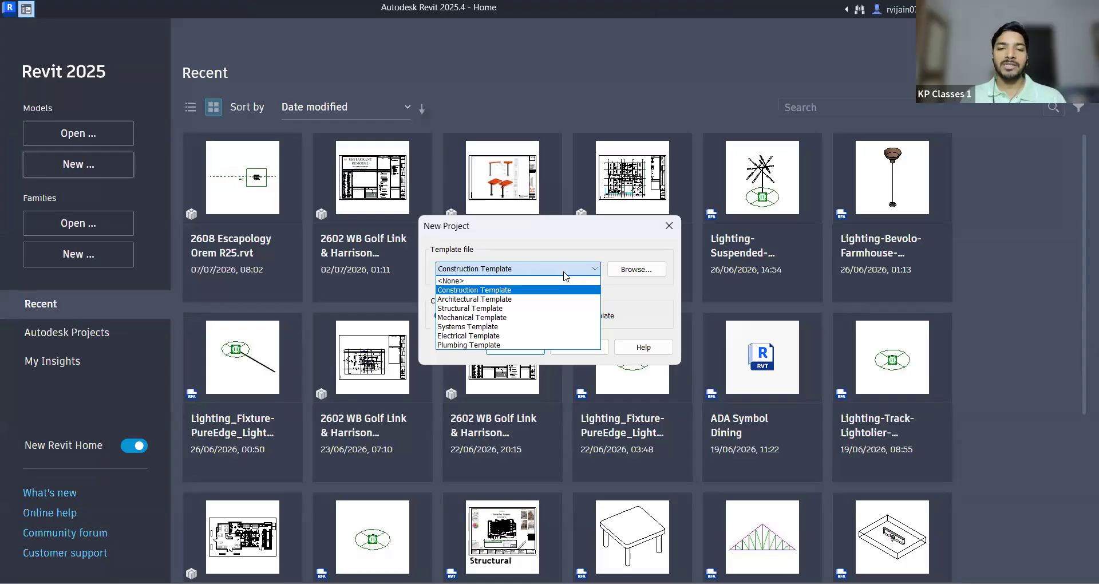
pyautogui.click(531, 298)
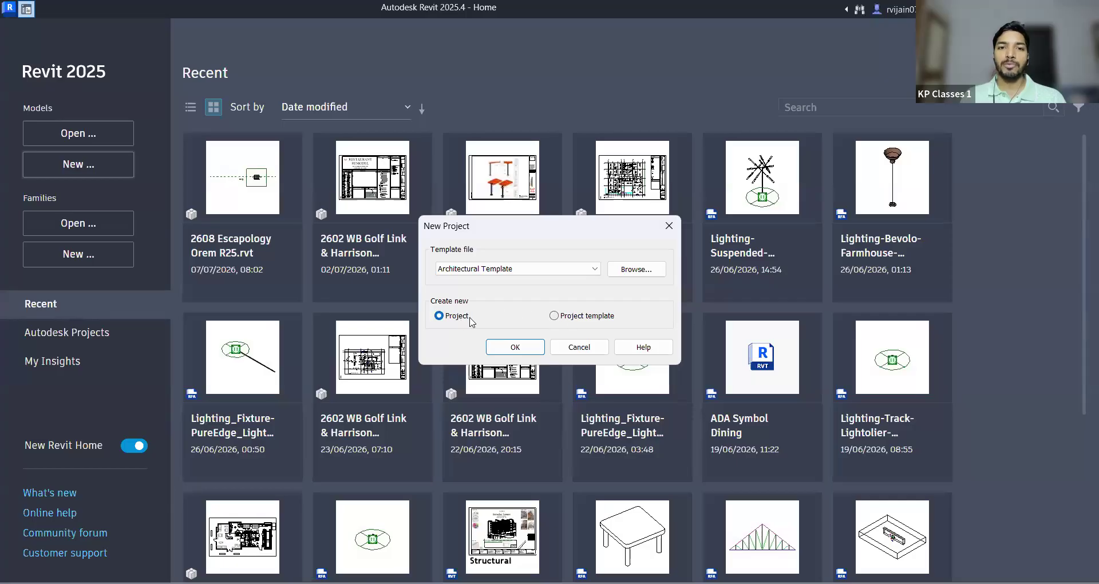
pyautogui.click(570, 321)
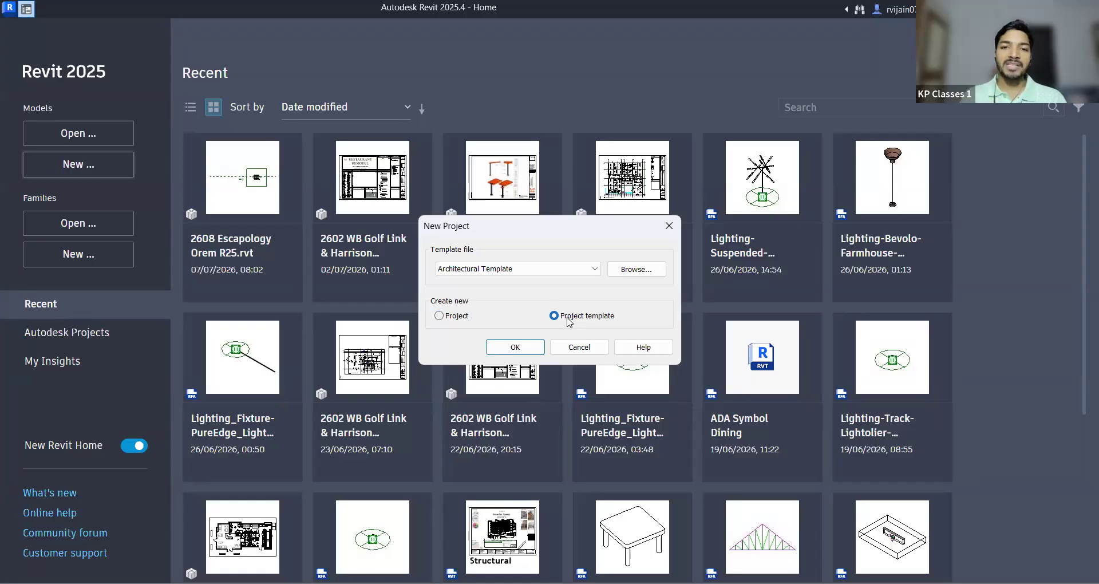
pyautogui.click(457, 316)
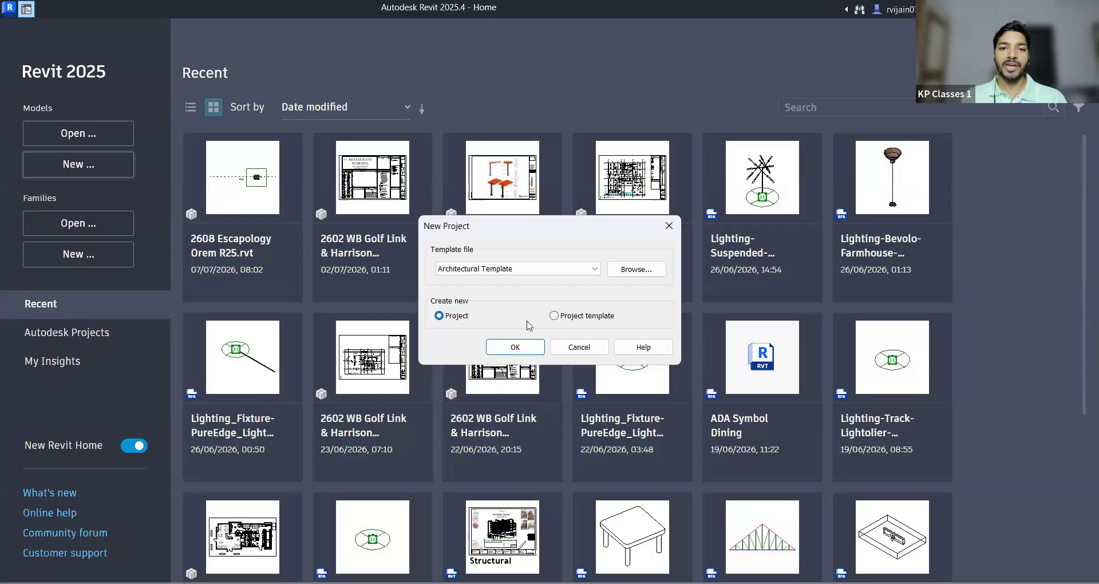
pyautogui.click(576, 349)
pyautogui.click(26, 12)
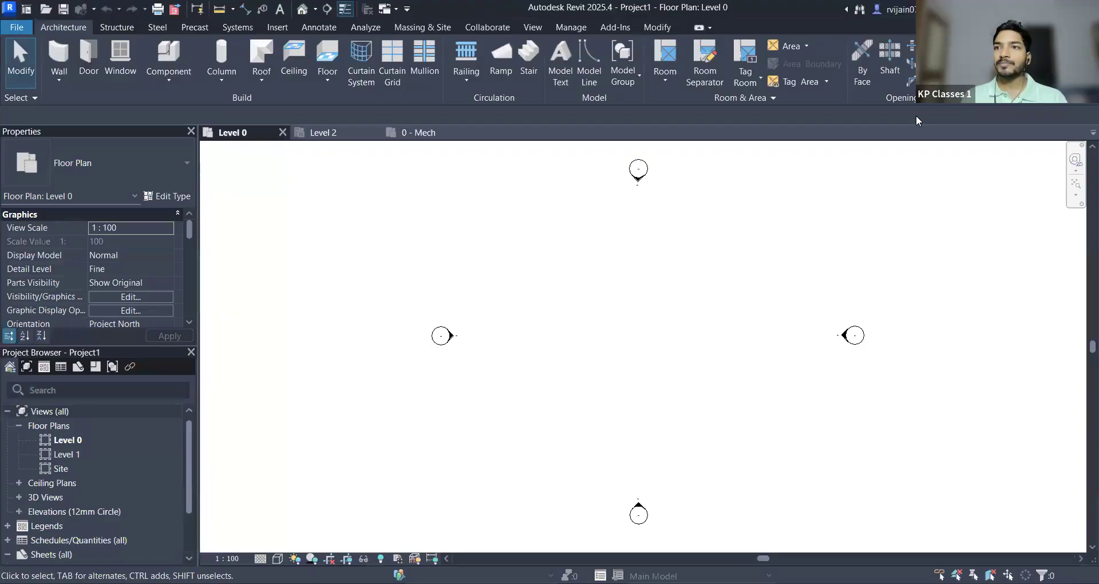
# Step: Hide the Project Browser and the Properties palette from the user interface
pyautogui.click(535, 28)
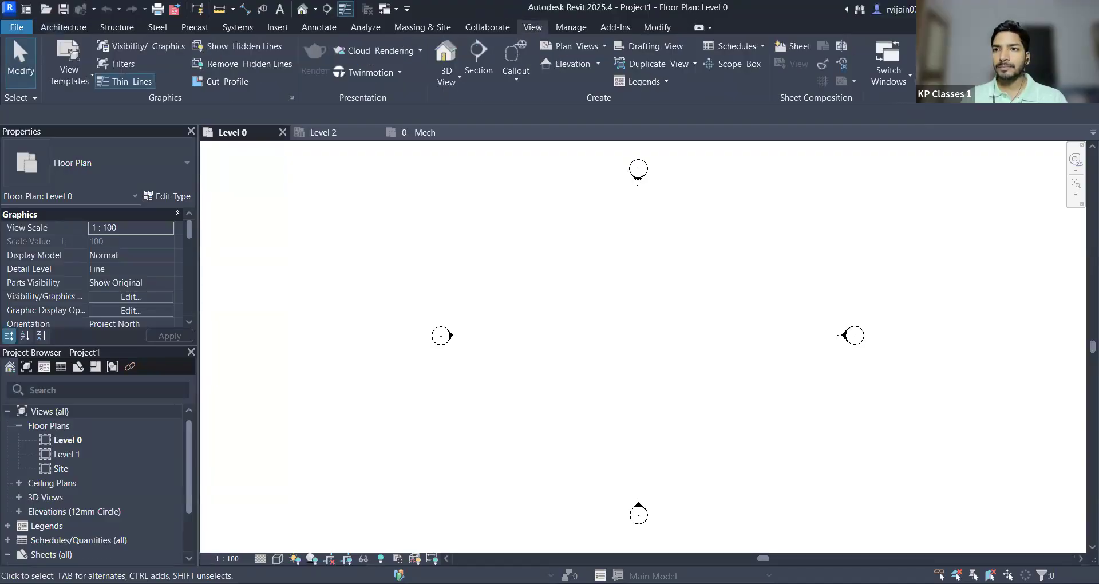
pyautogui.click(982, 68)
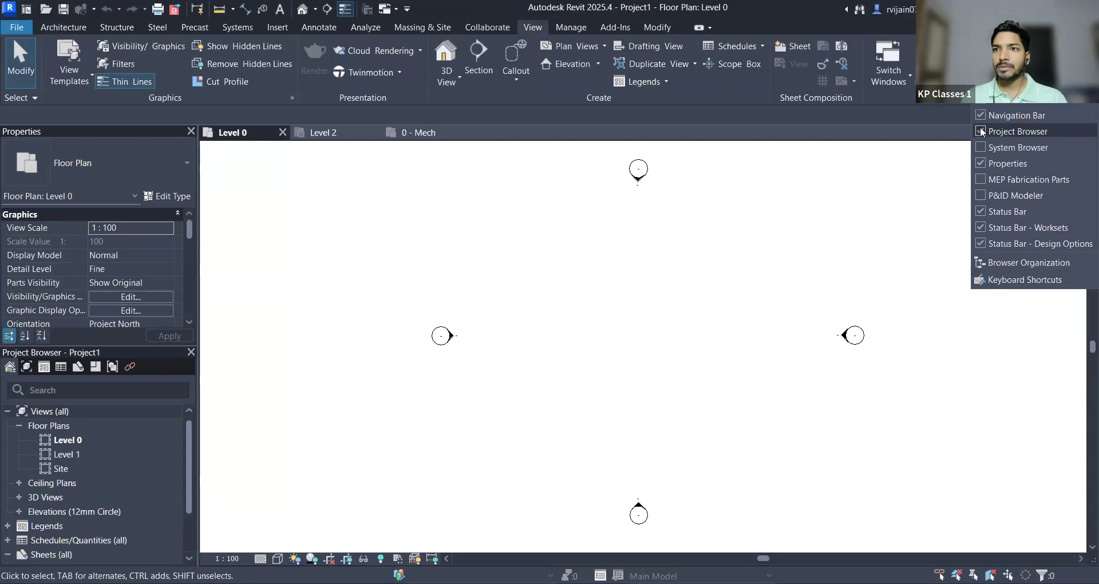
pyautogui.click(1012, 131)
pyautogui.click(982, 163)
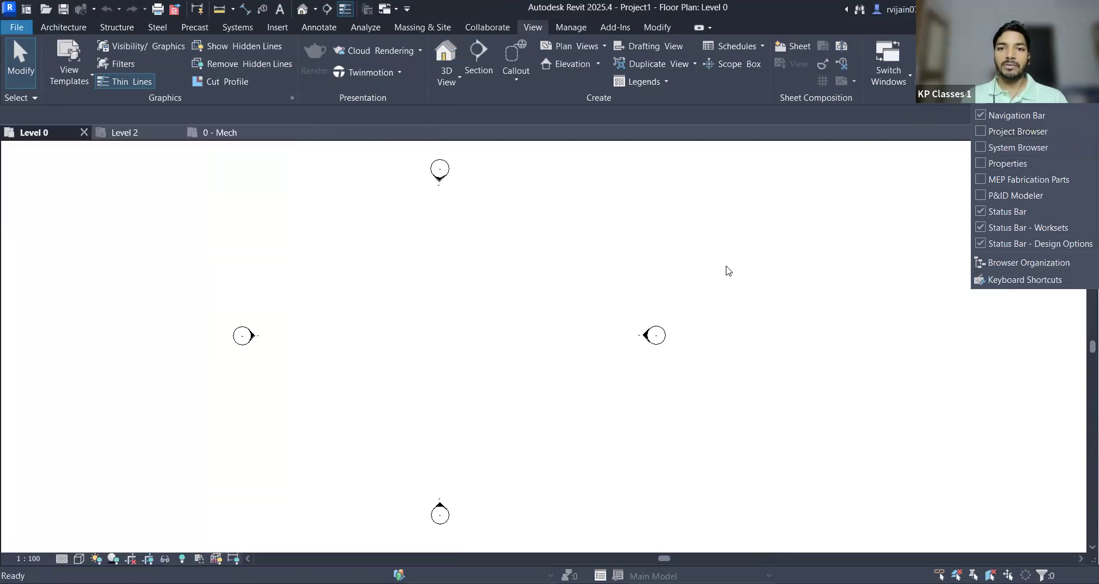
pyautogui.click(1051, 189)
pyautogui.click(1075, 184)
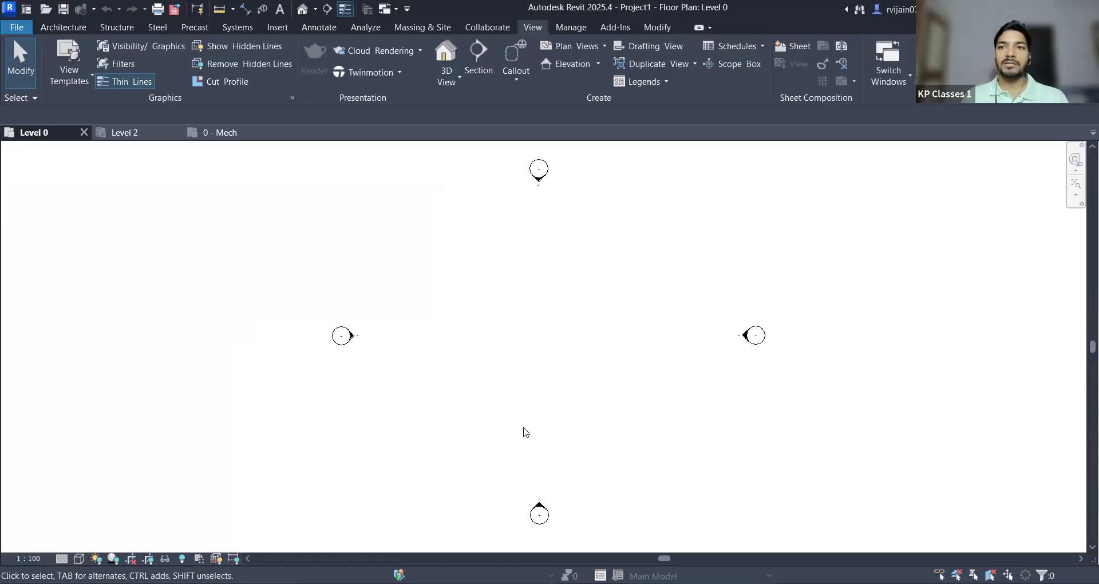
# Step: Examine the Architecture, Structure, Steel and Precast tool sets, and return to the Structure tools
pyautogui.click(66, 28)
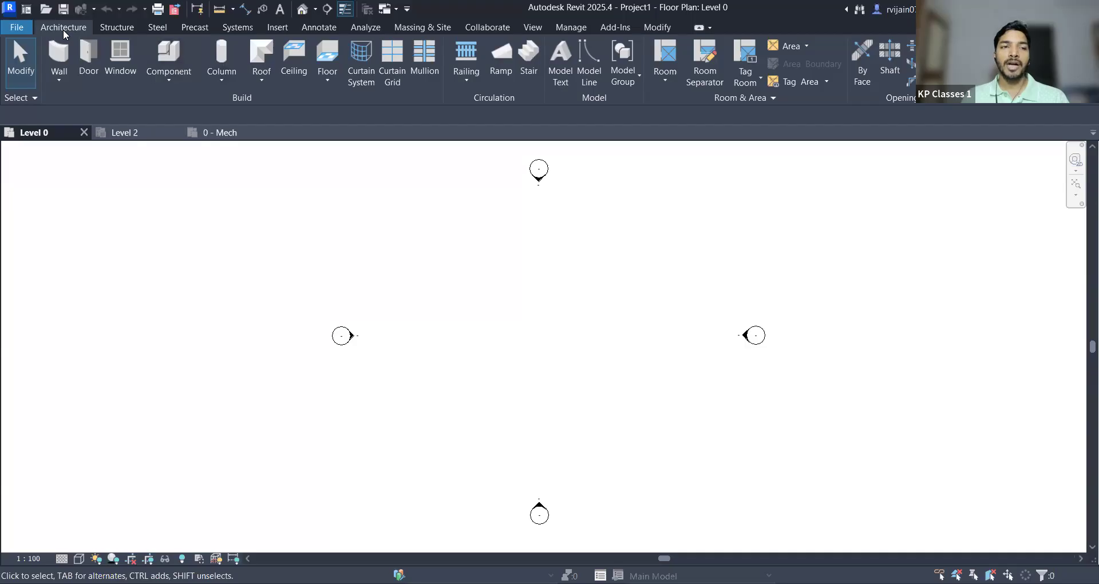
pyautogui.click(127, 32)
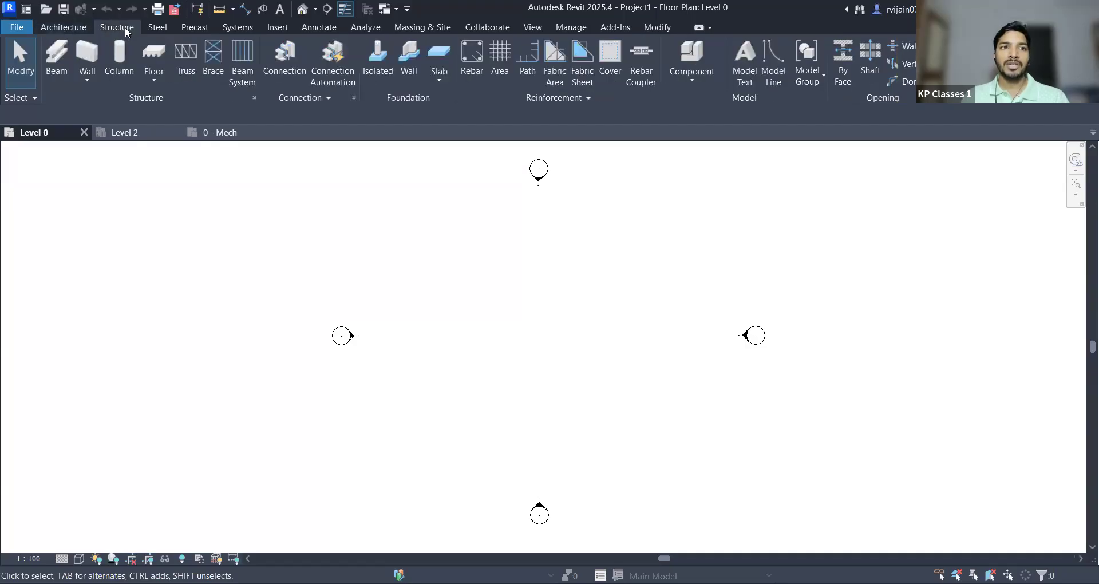
pyautogui.click(157, 28)
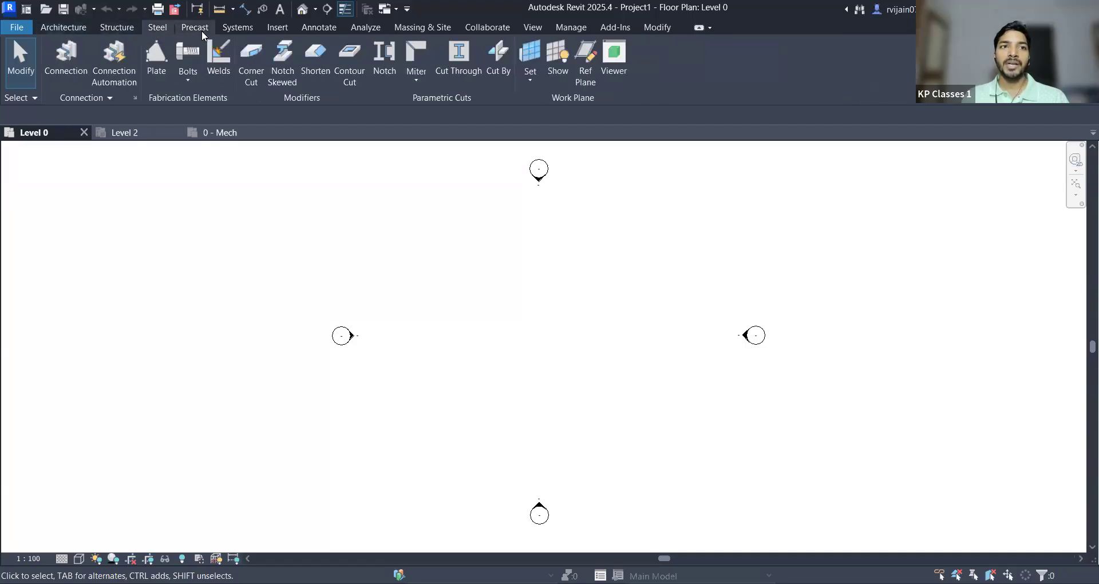
pyautogui.click(201, 32)
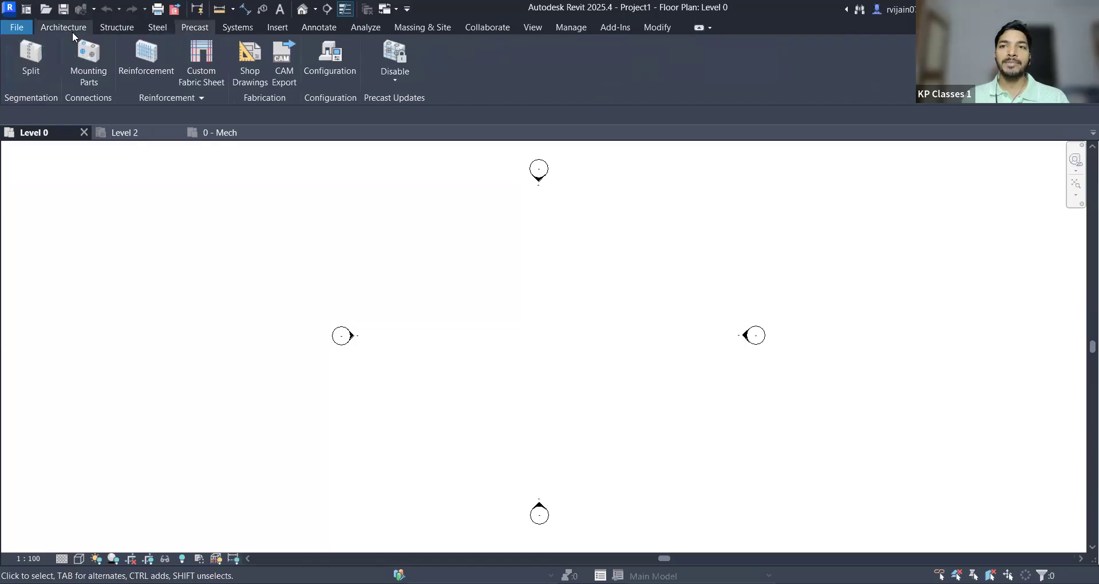
pyautogui.click(72, 32)
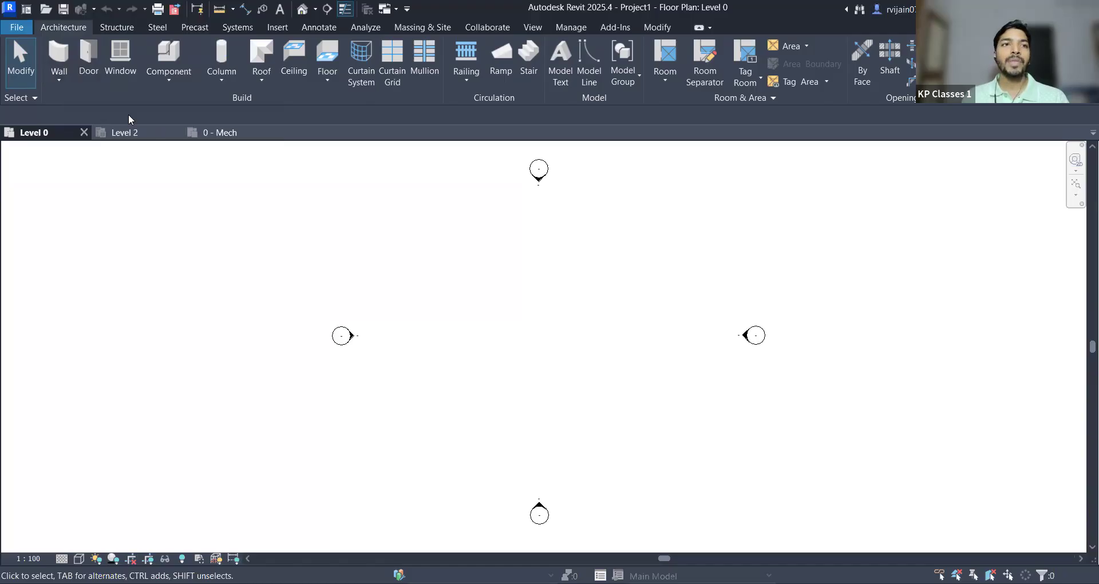
pyautogui.click(117, 28)
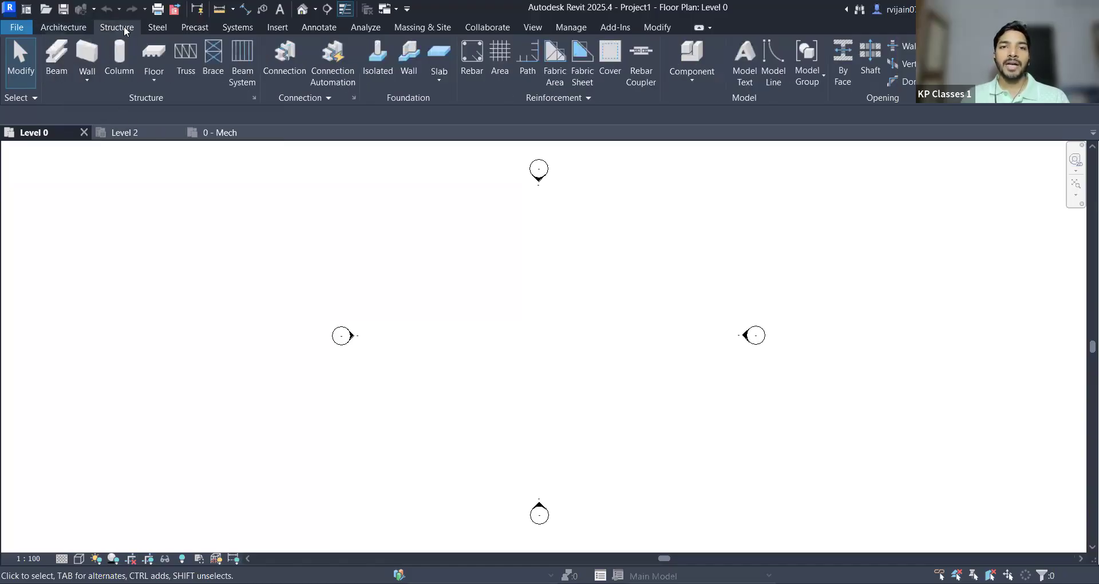
pyautogui.click(157, 29)
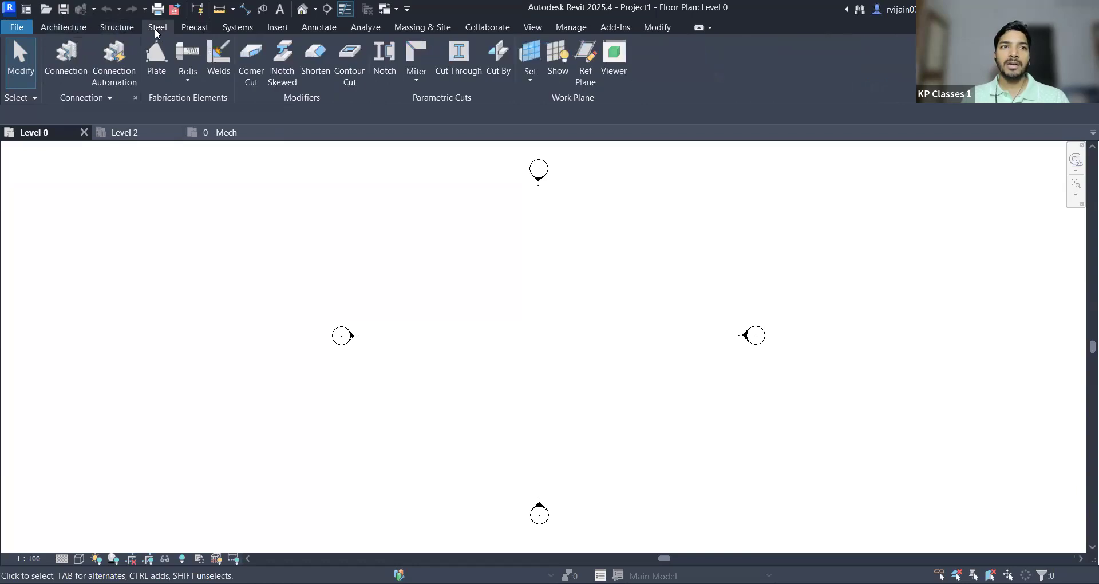
pyautogui.click(199, 30)
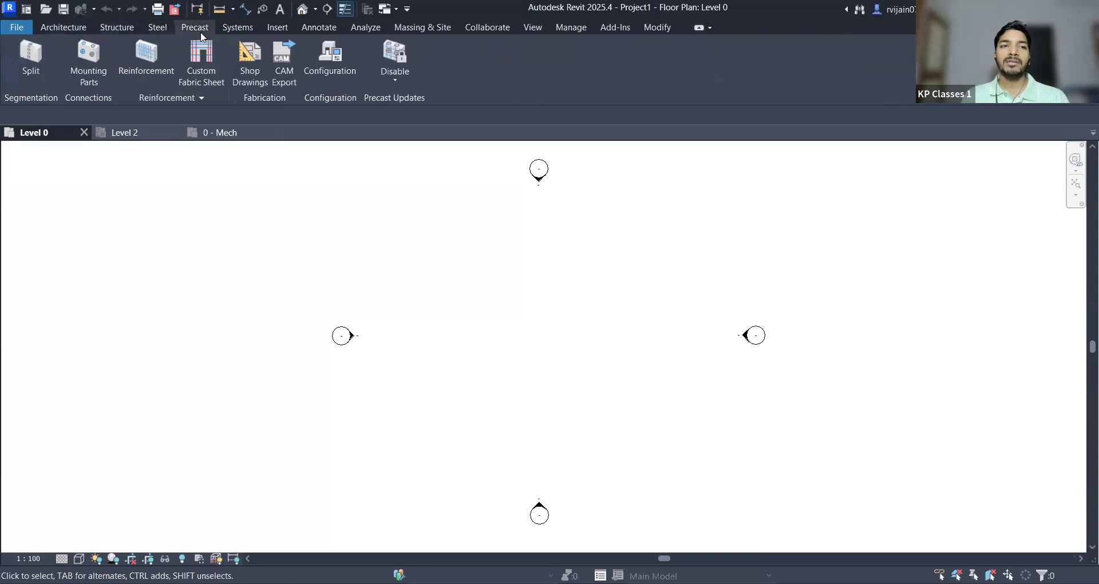
pyautogui.click(115, 28)
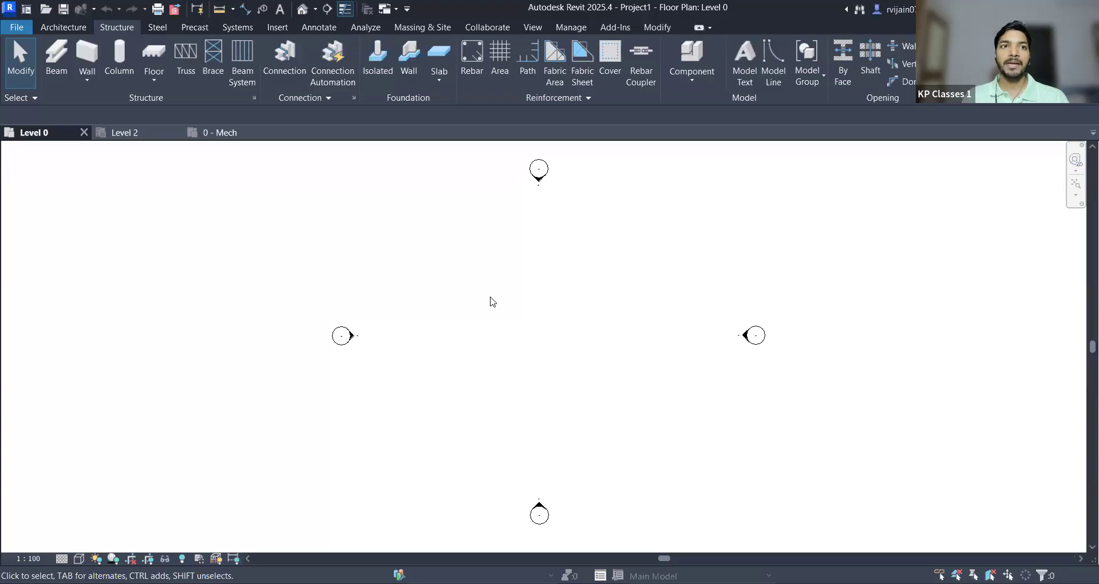
# Step: Examine the Systems, Insert, Annotate, Analyze, and Massing & Site tool sets one after another
pyautogui.click(241, 28)
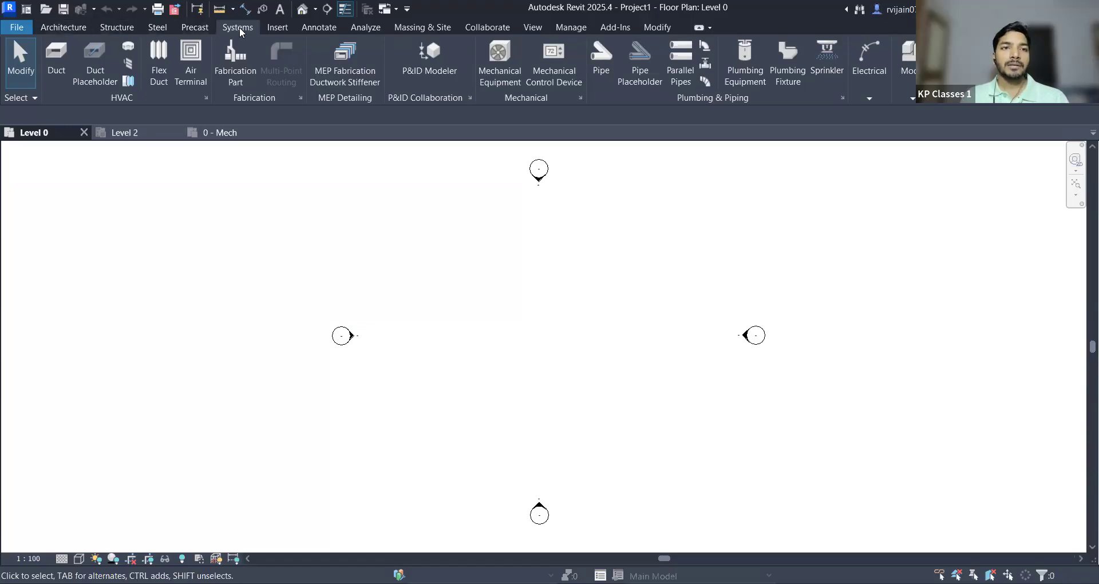
pyautogui.click(275, 26)
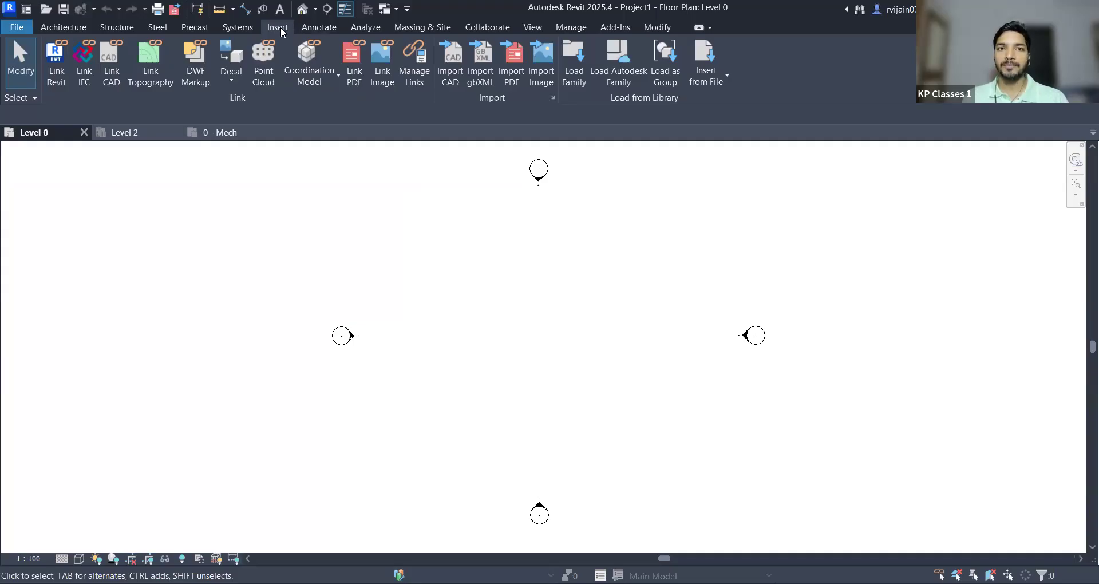
pyautogui.click(321, 29)
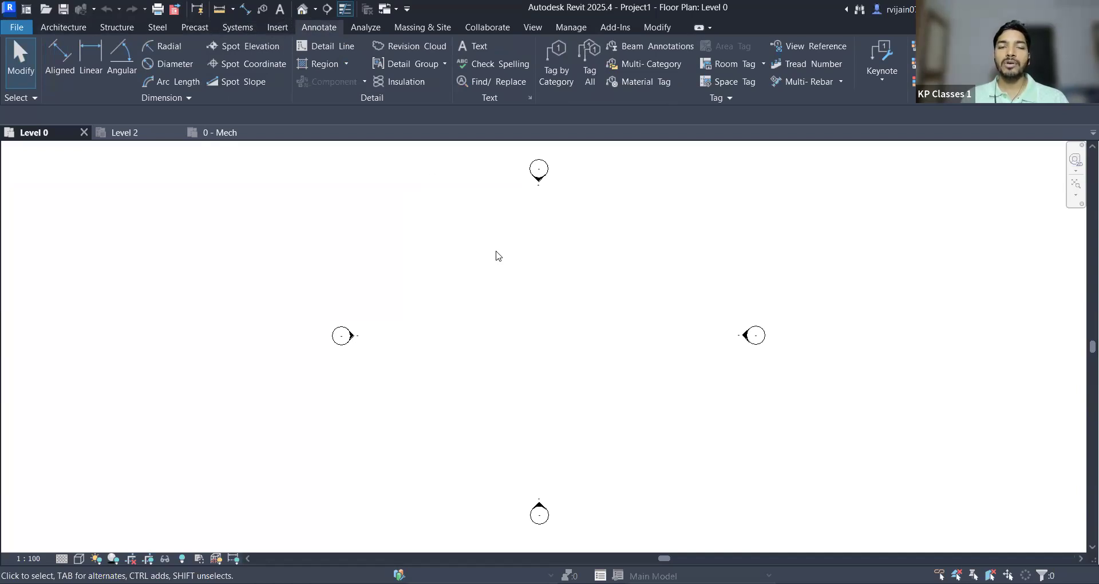
pyautogui.click(370, 29)
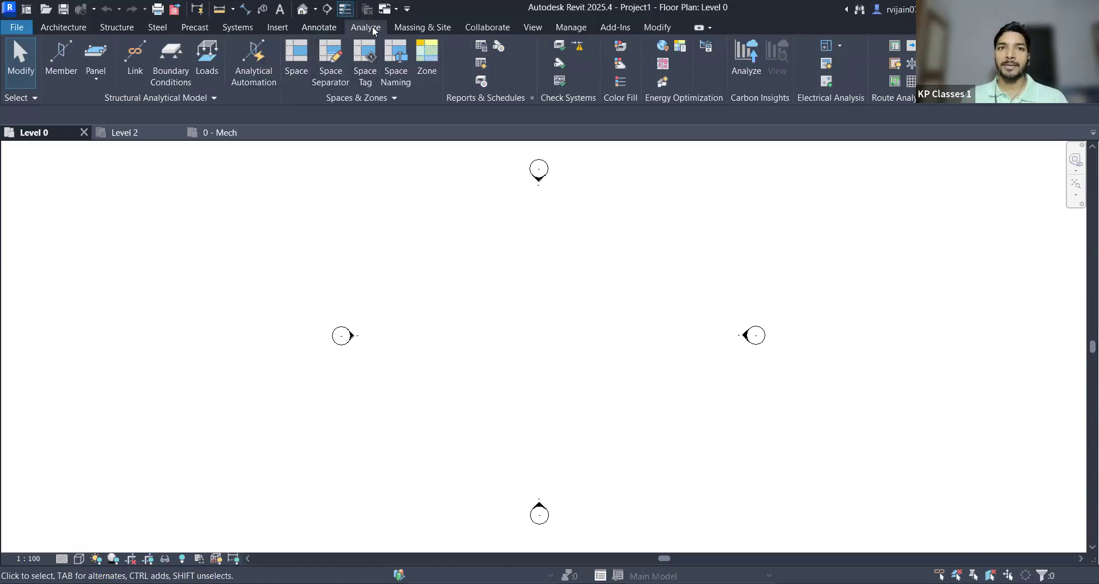
pyautogui.click(423, 27)
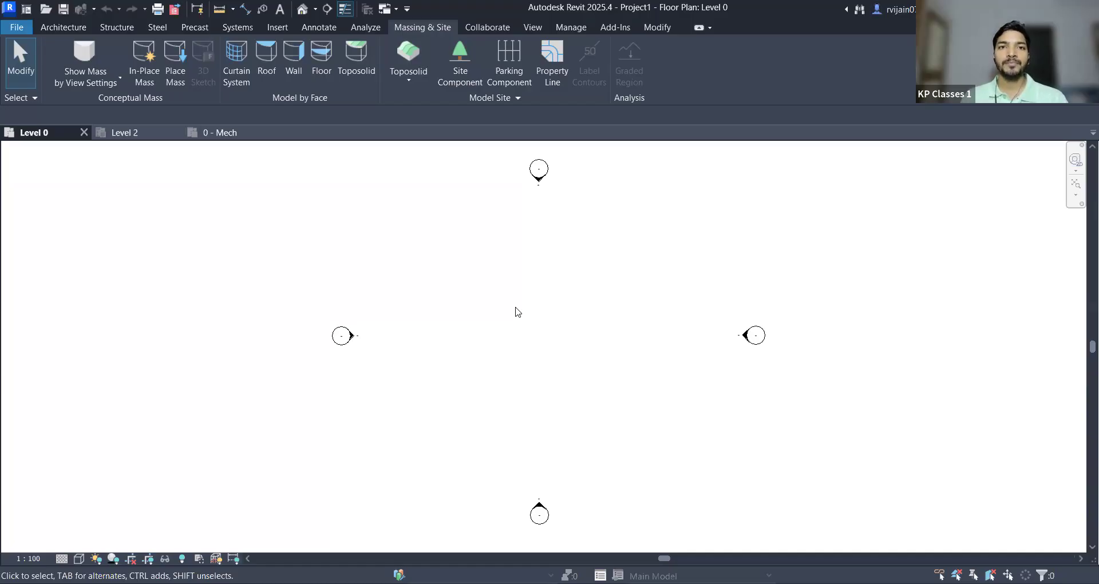
# Step: Examine the Collaborate, View, Manage, Add-Ins and Modify tool sets, and return to the Architecture tools
pyautogui.click(489, 27)
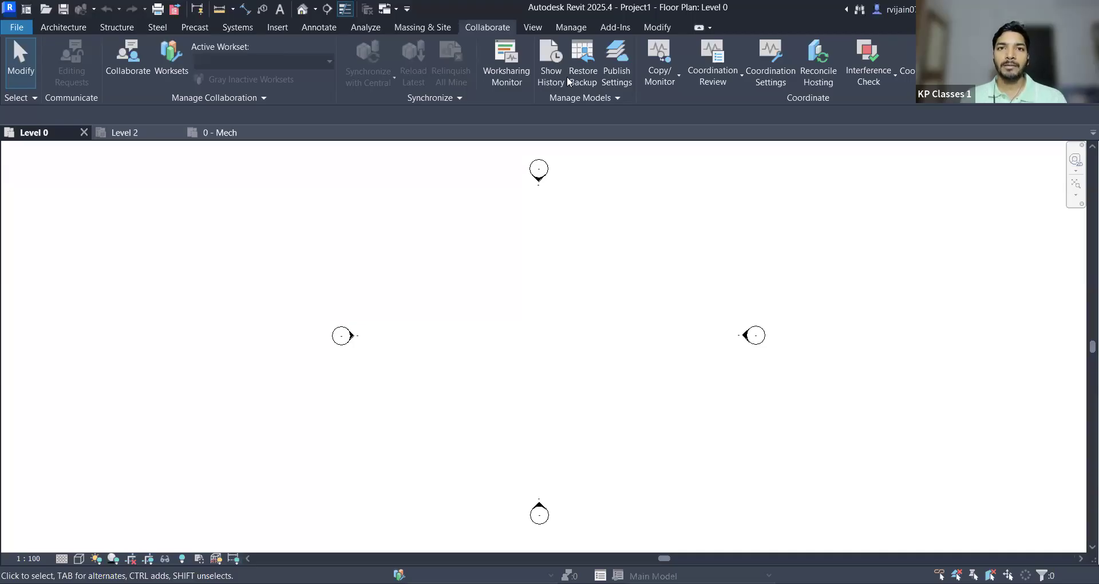
pyautogui.click(534, 26)
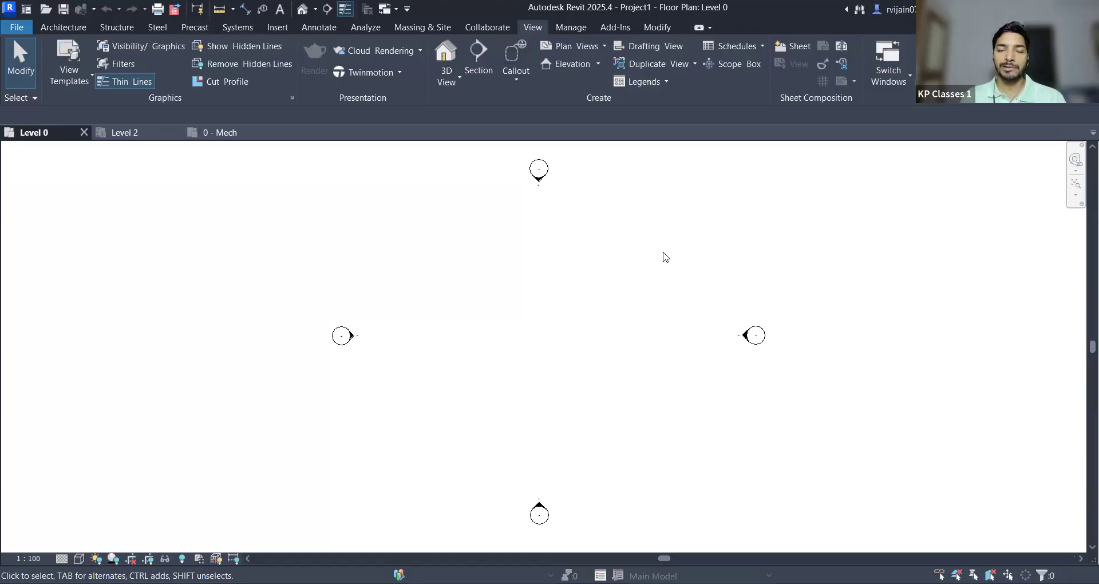
pyautogui.click(566, 27)
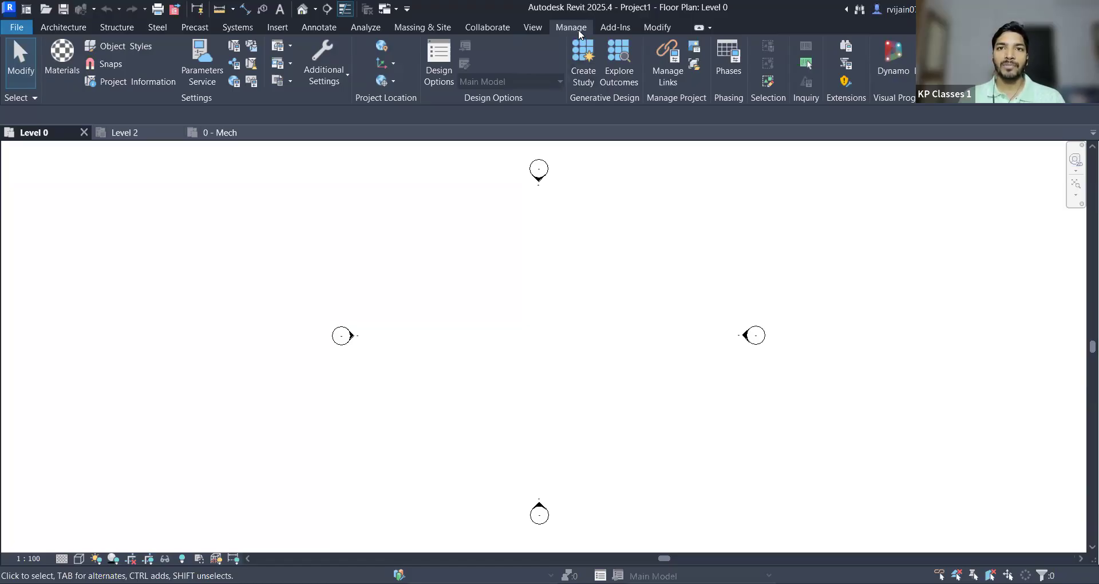
pyautogui.click(618, 27)
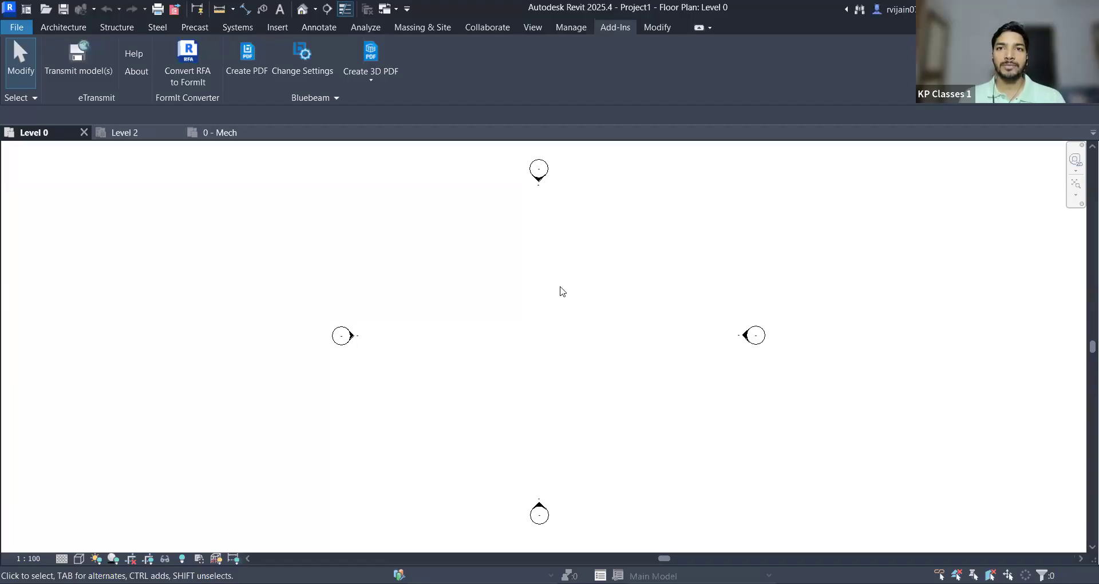
pyautogui.click(658, 28)
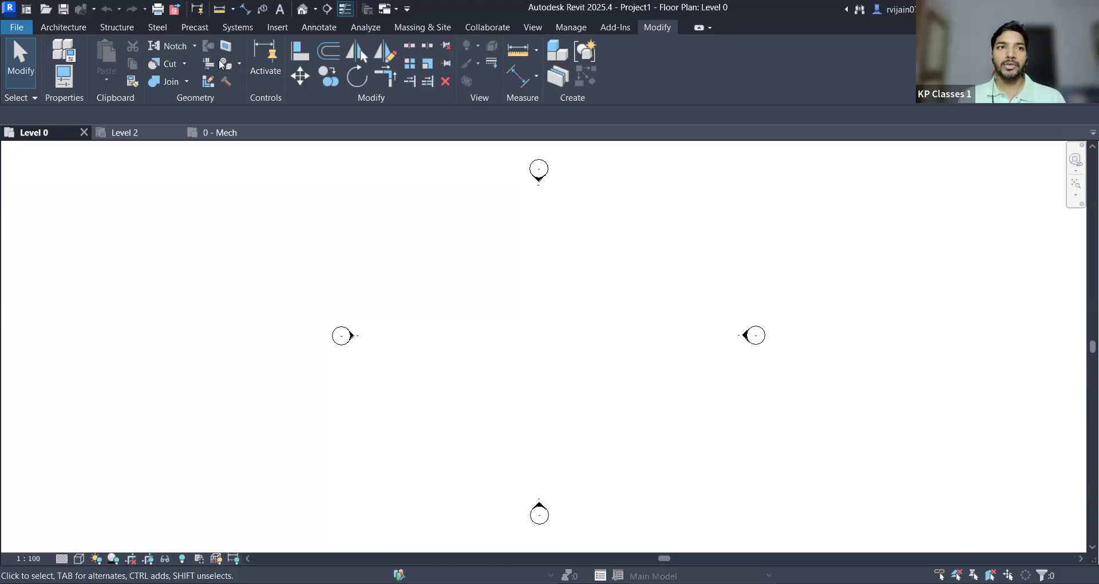
pyautogui.click(60, 27)
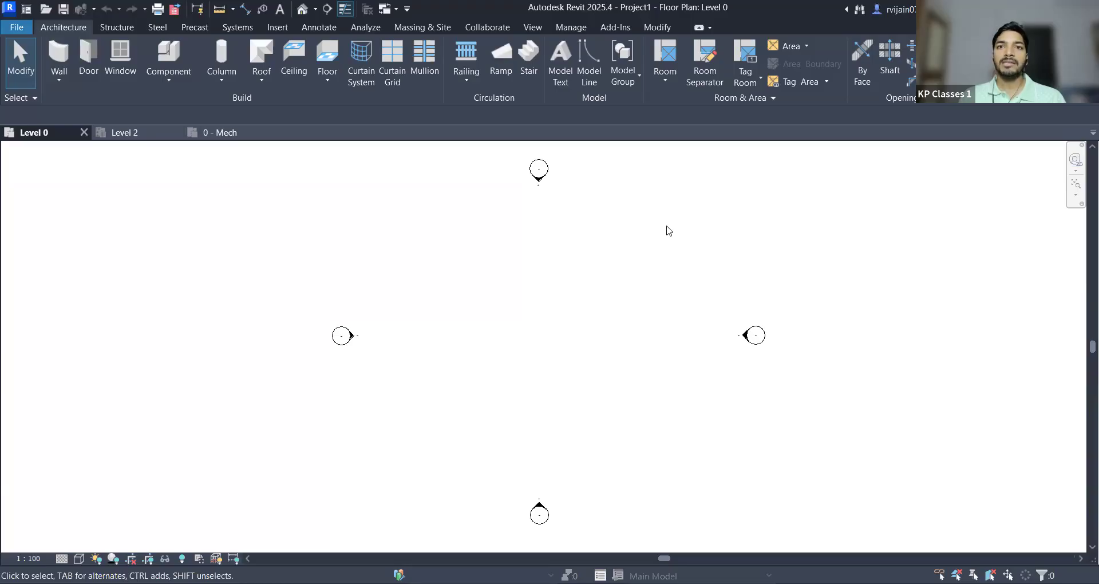
# Step: Turn the display of the Project Browser back on in the user interface for the Level 0 floor plan
pyautogui.click(533, 27)
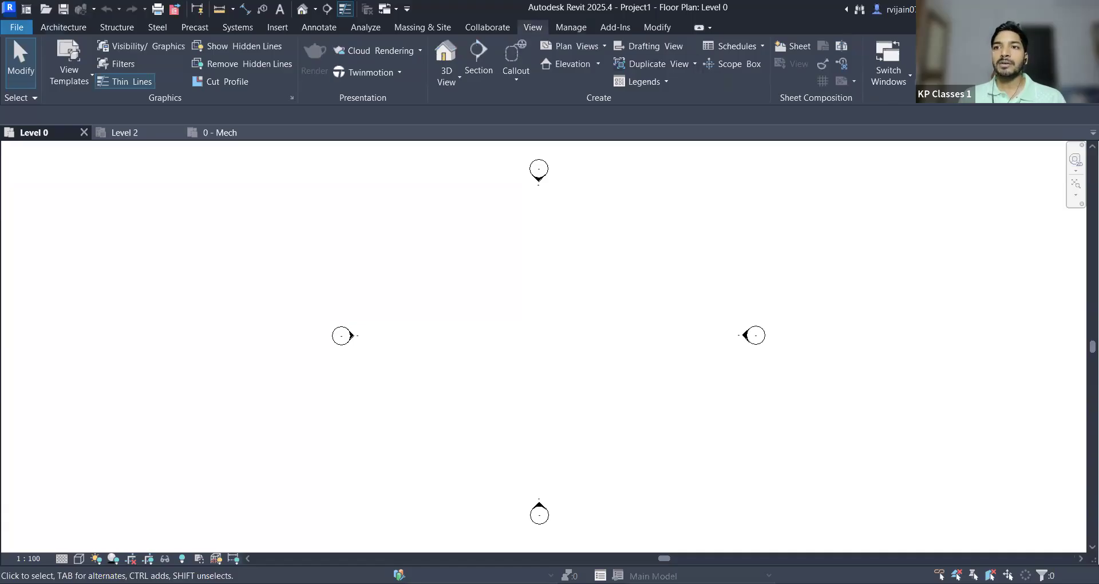
pyautogui.click(1030, 75)
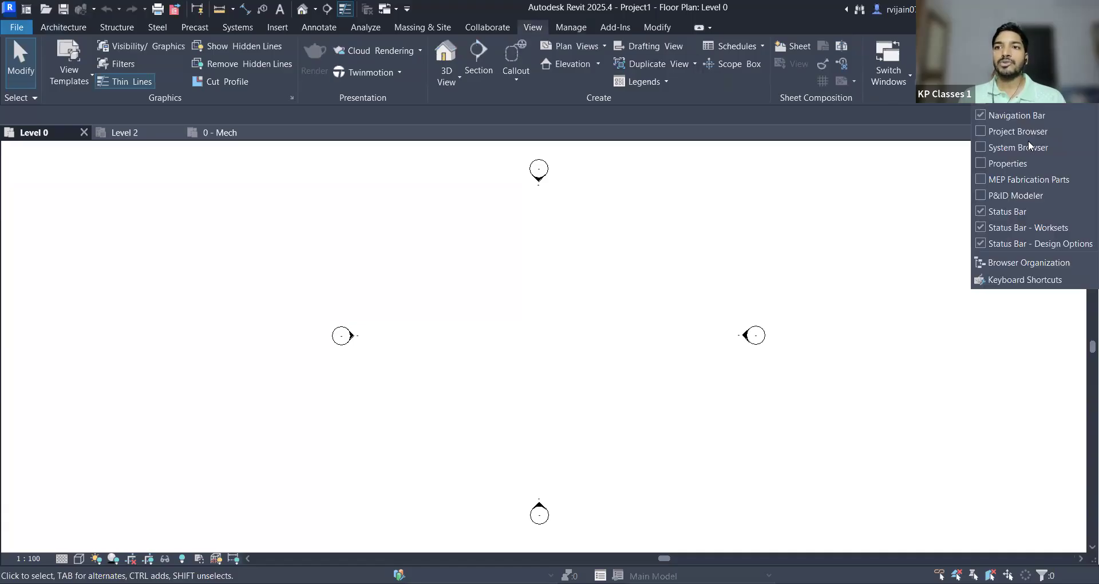
pyautogui.click(982, 130)
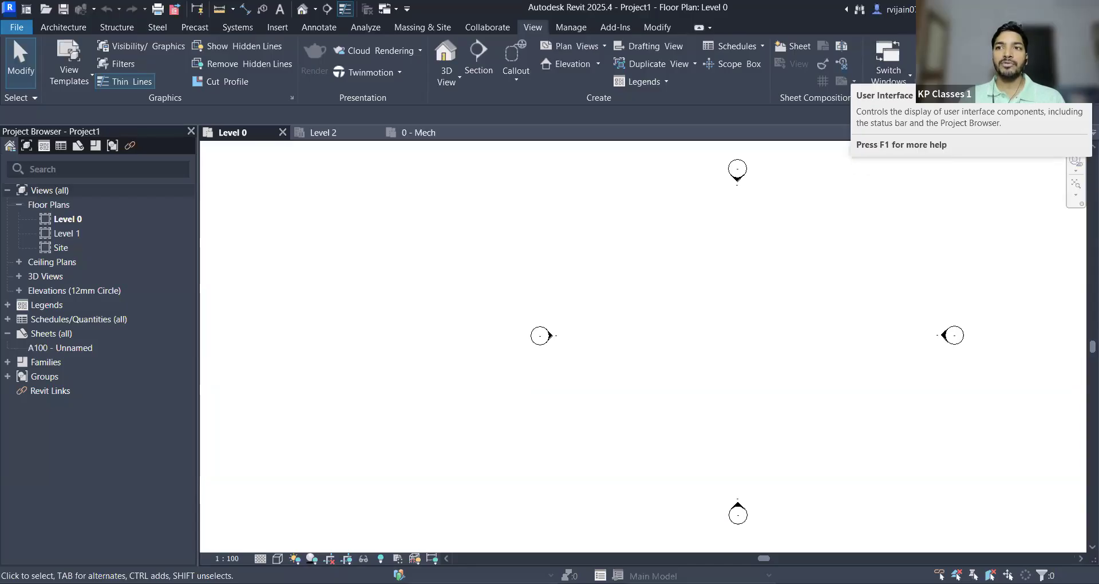
pyautogui.click(995, 69)
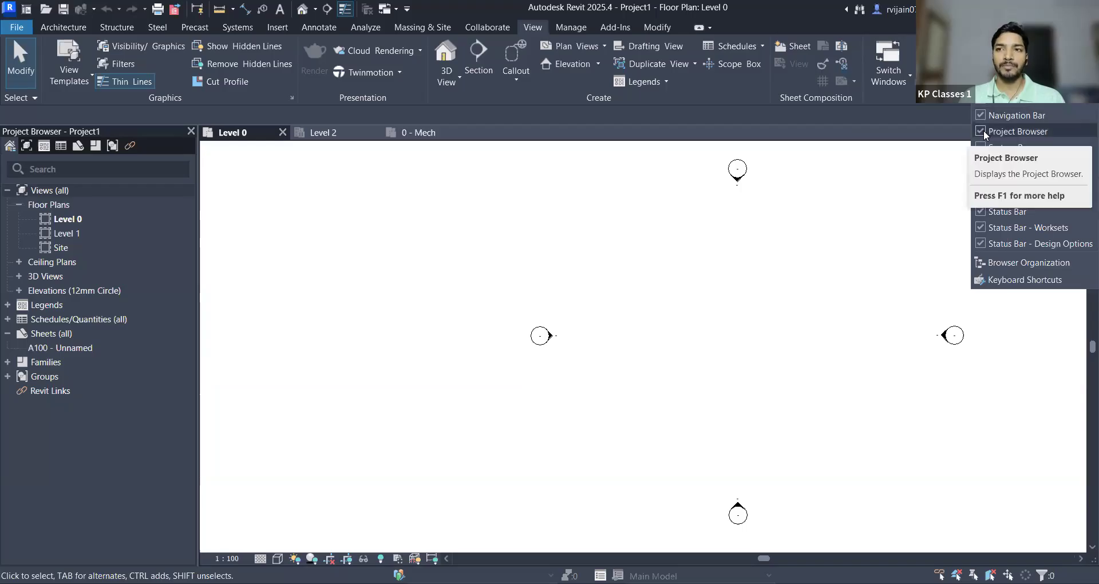
pyautogui.click(1013, 115)
pyautogui.click(1077, 186)
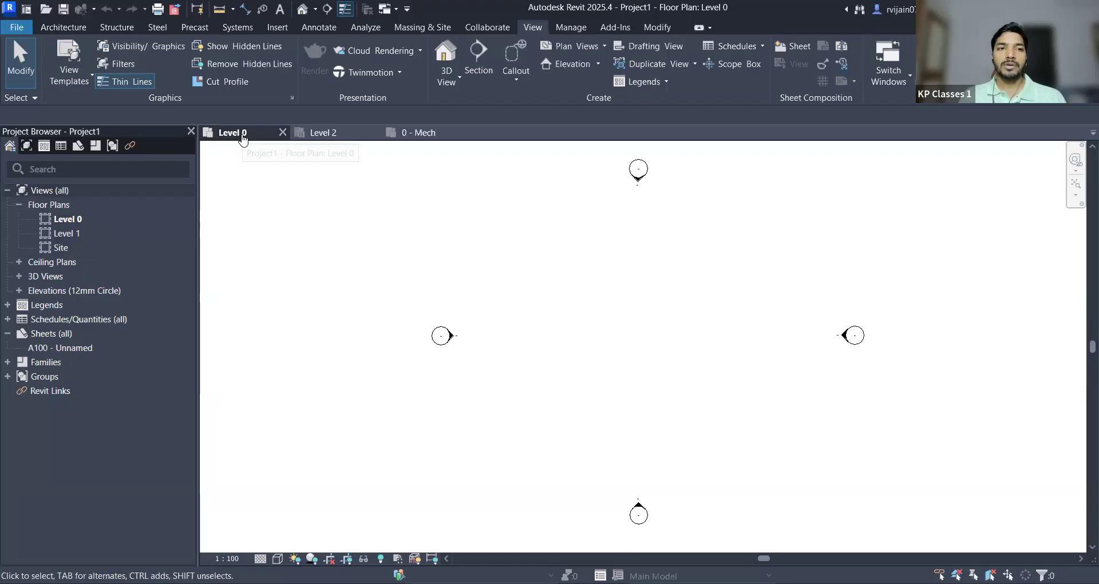
# Step: Compare the Project Browser views of the architectural, structural and mechanical projects, and return to the Level 0 plan
pyautogui.click(338, 135)
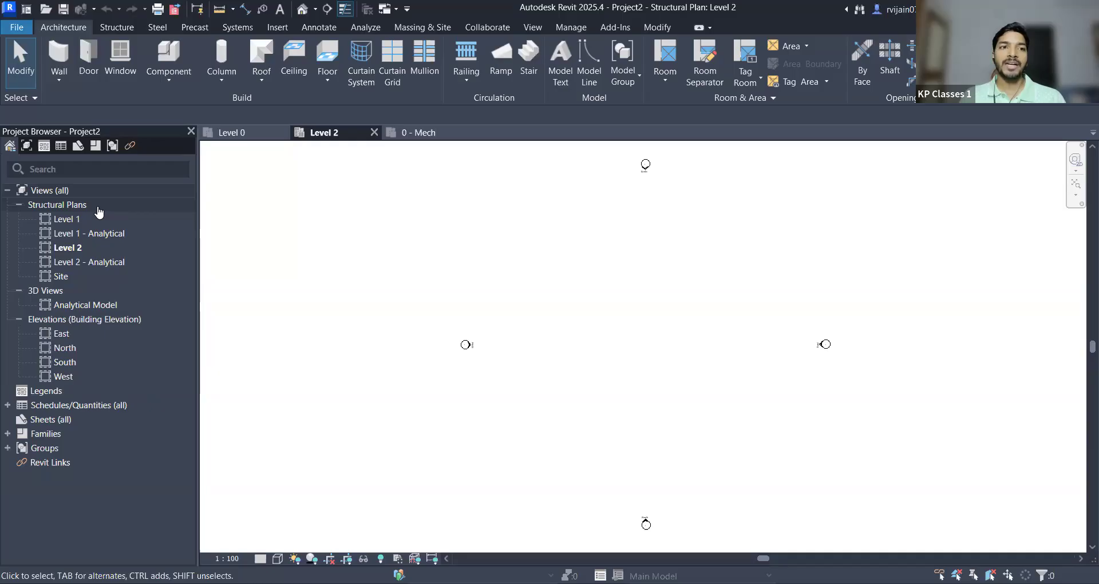
pyautogui.click(234, 132)
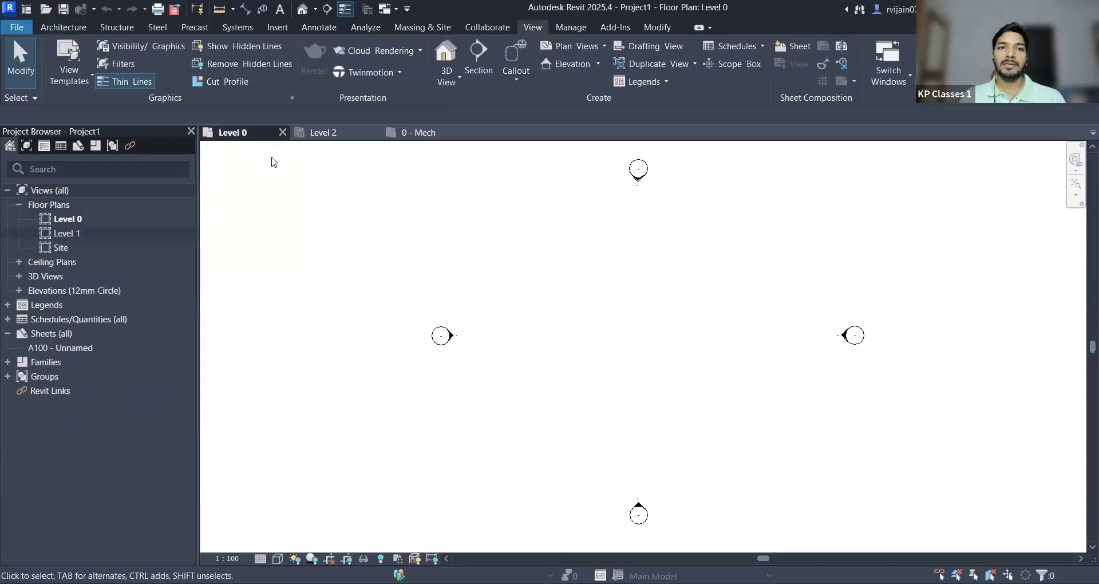
pyautogui.click(324, 135)
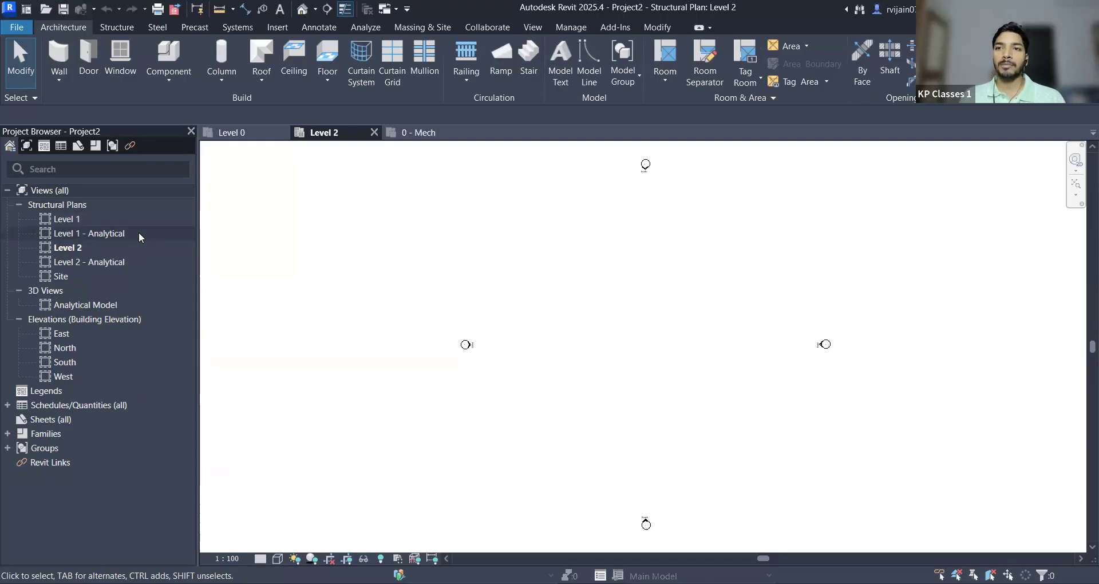
pyautogui.click(231, 132)
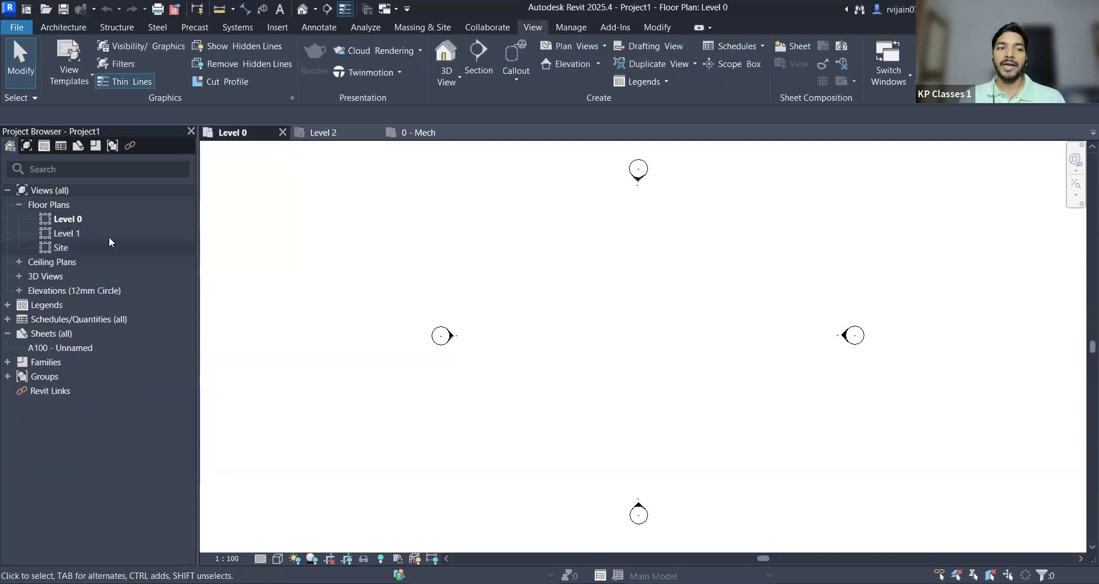
pyautogui.click(332, 134)
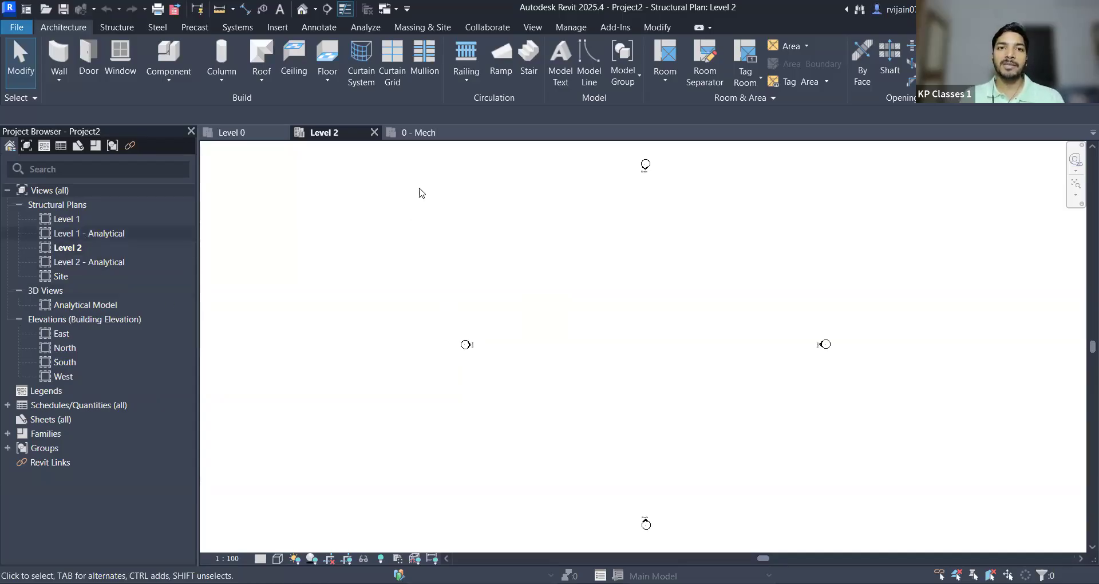
pyautogui.click(427, 134)
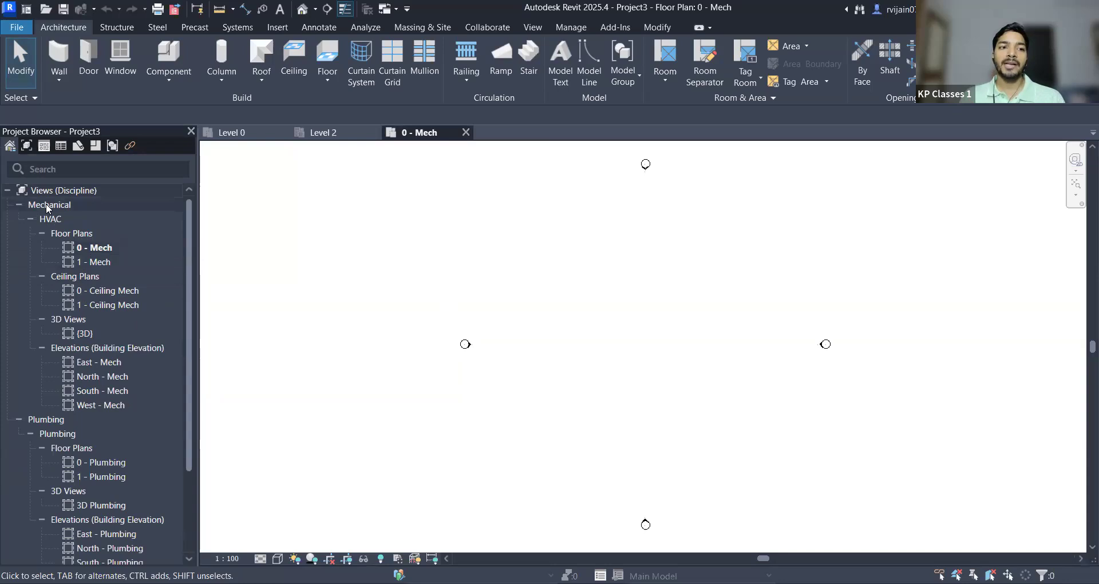
pyautogui.scroll(-3, 80, 300)
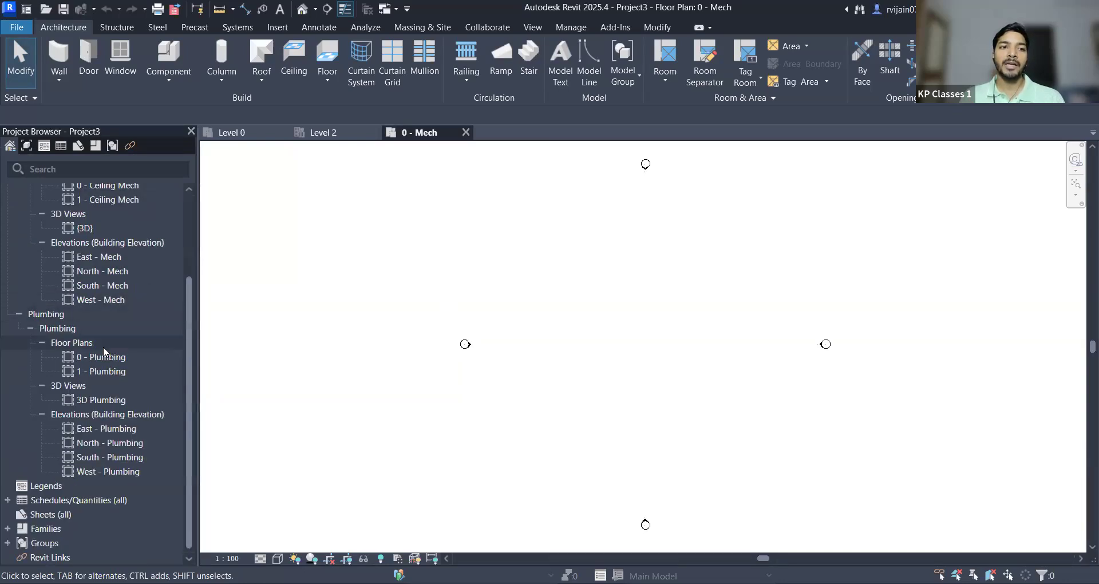
pyautogui.scroll(3, 82, 242)
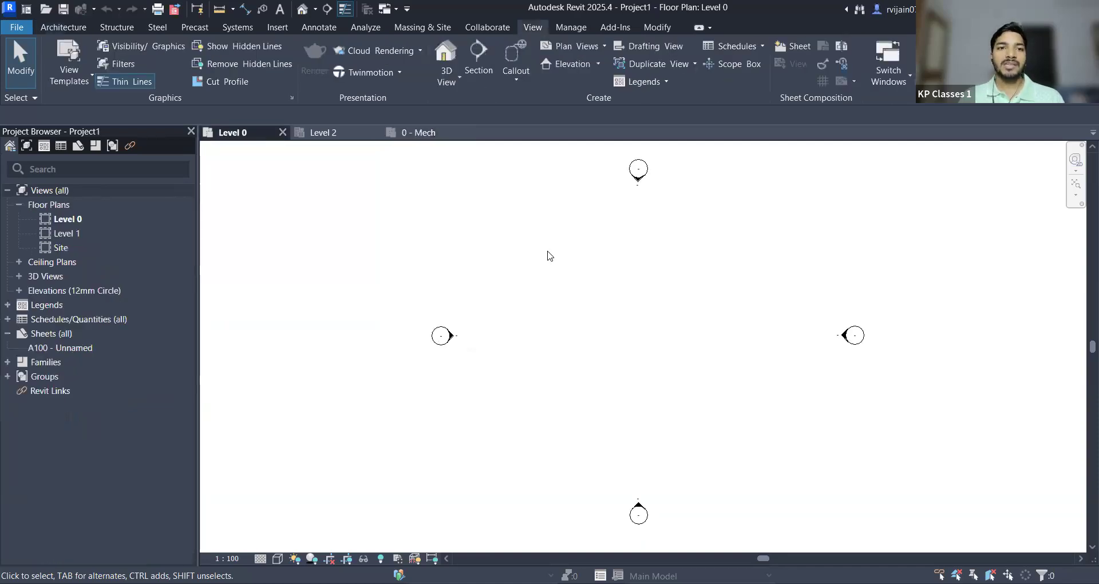
# Step: Close the 0 - Mech and Level 2 plans, and expand the Elevations group of the architectural project in the Project Browser
pyautogui.click(465, 132)
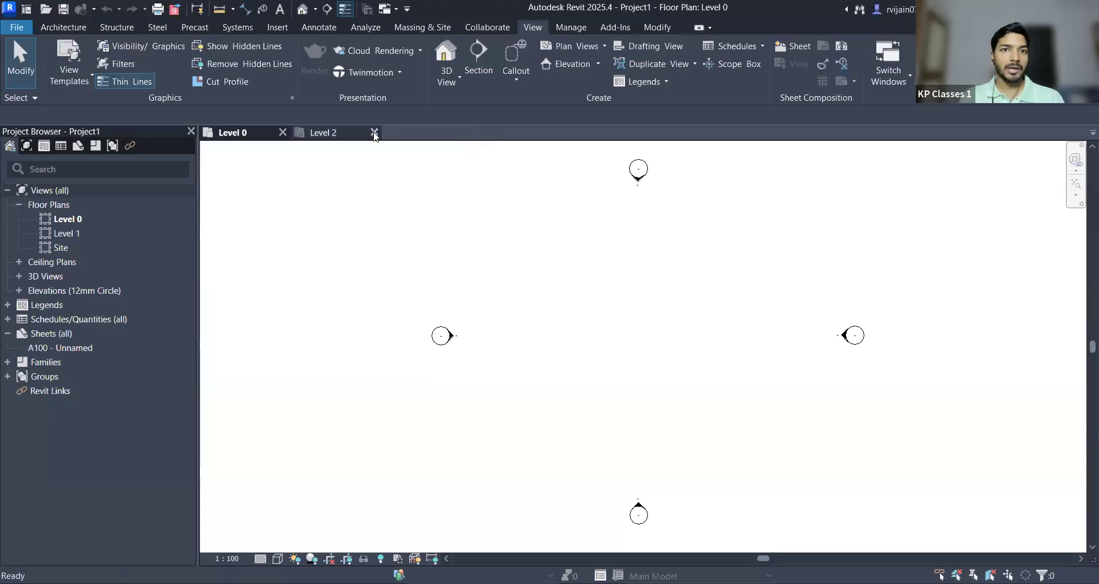
pyautogui.click(373, 132)
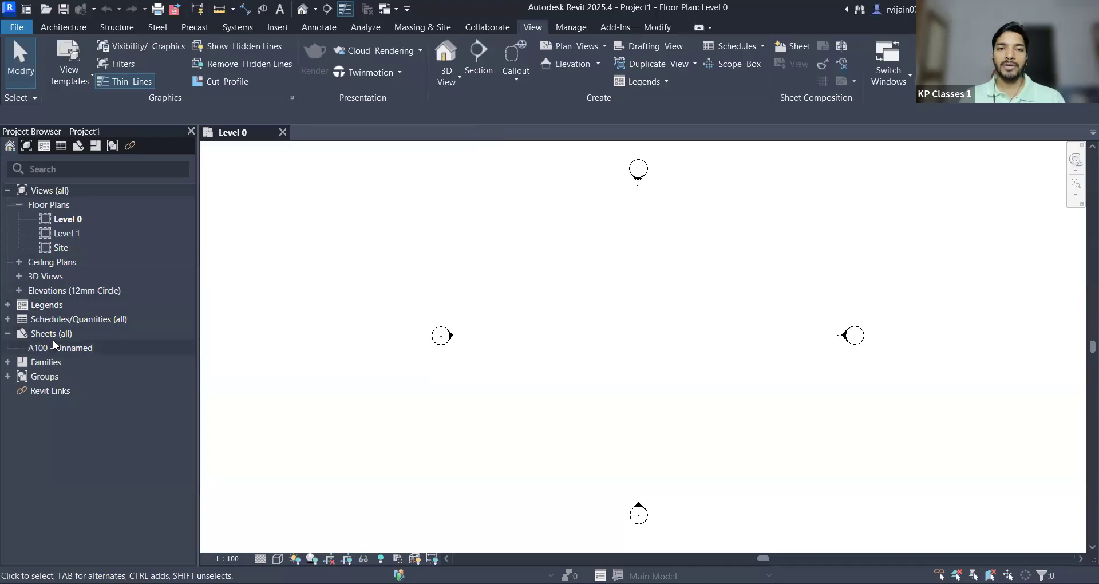
pyautogui.click(1076, 183)
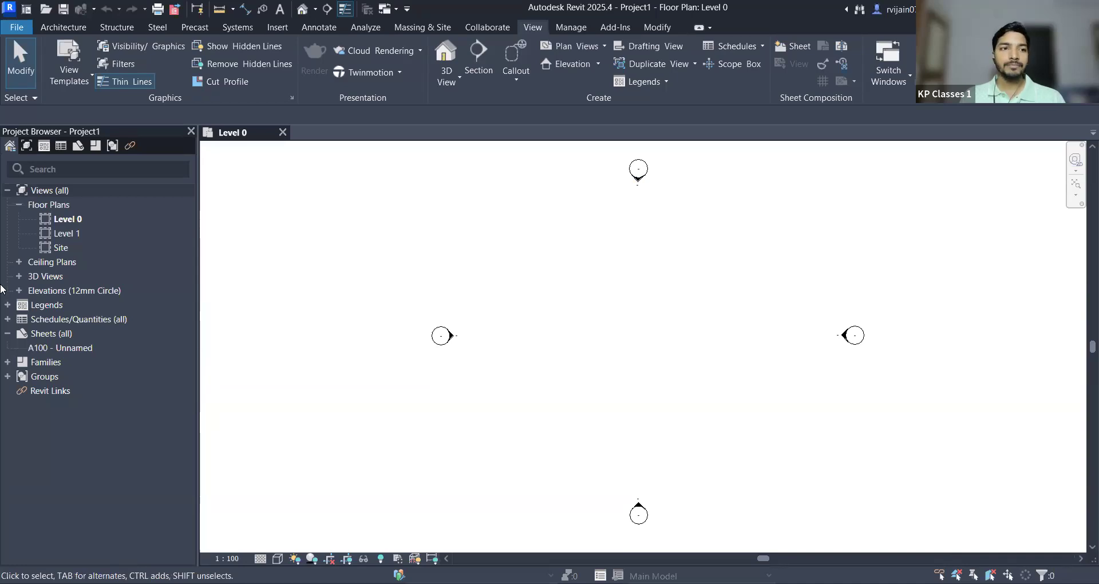
pyautogui.click(19, 290)
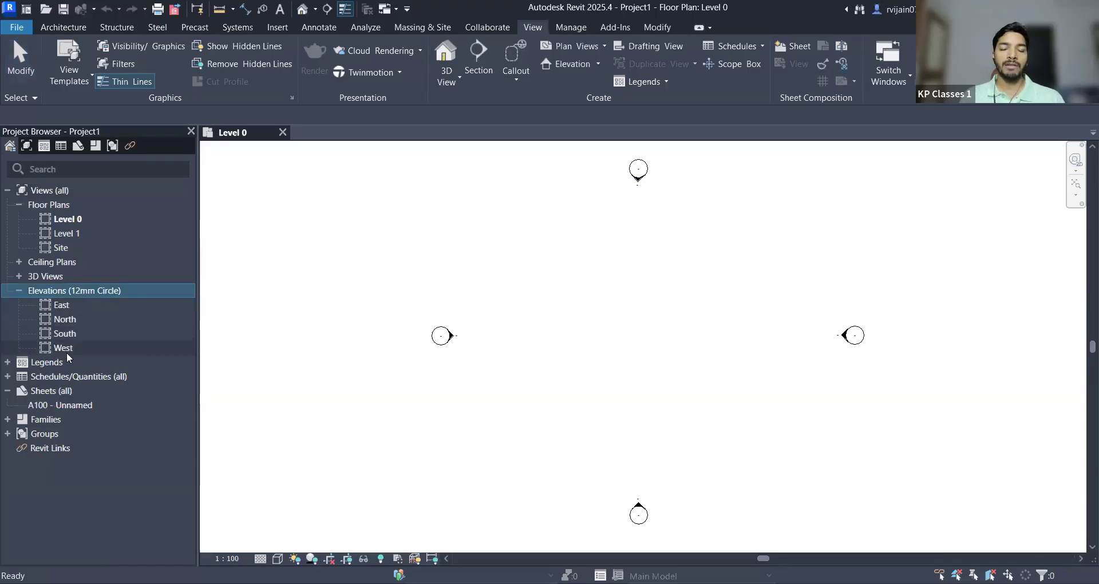
pyautogui.click(641, 182)
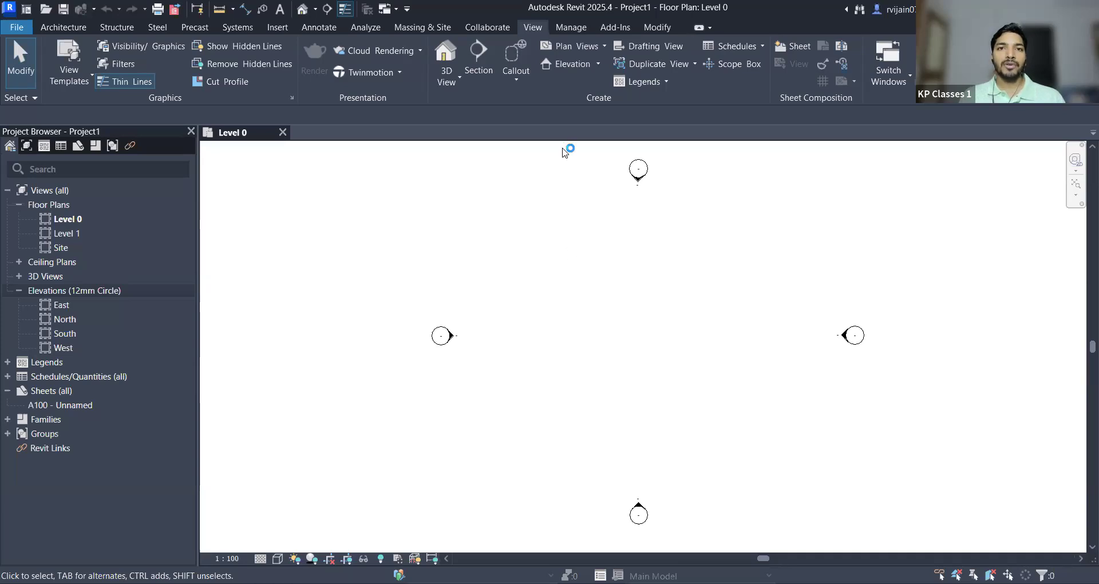
# Step: Set the Length format in the project units to Meters, change its decimal rounding, and apply the settings
pyautogui.click(575, 28)
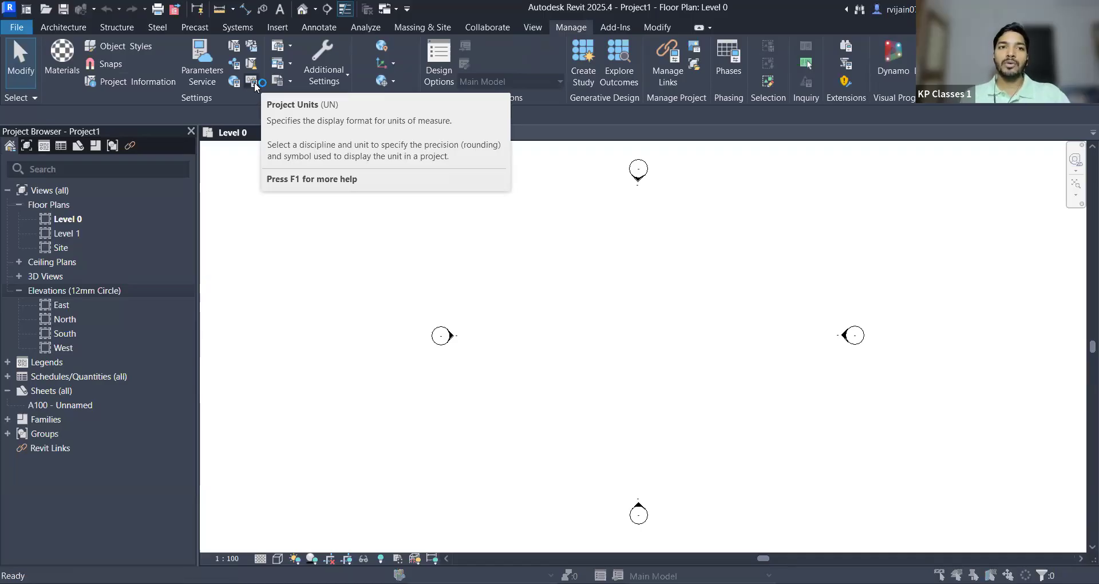
pyautogui.click(256, 86)
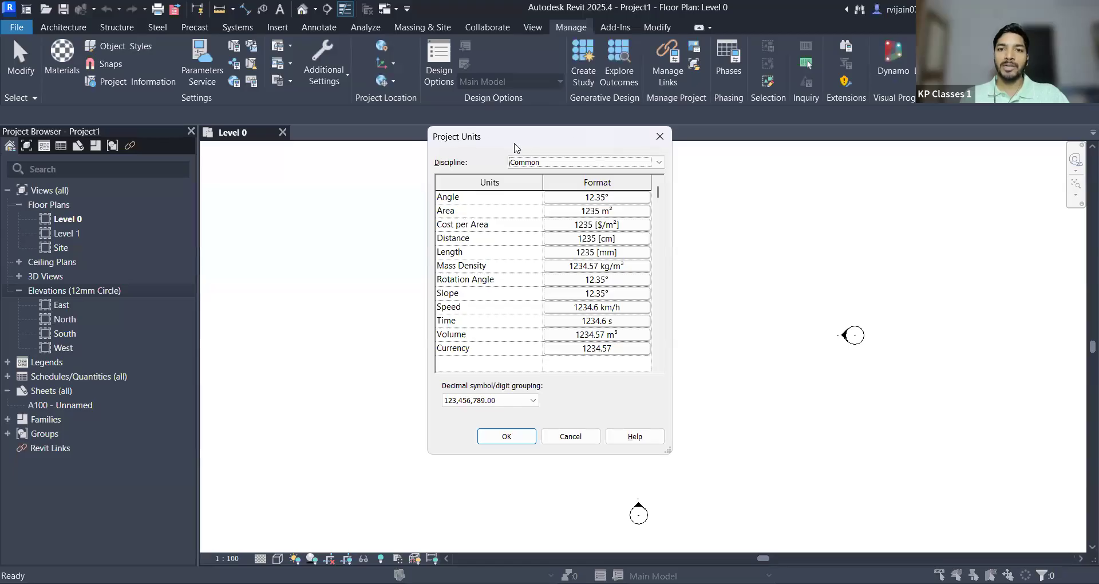
pyautogui.click(596, 252)
pyautogui.click(603, 220)
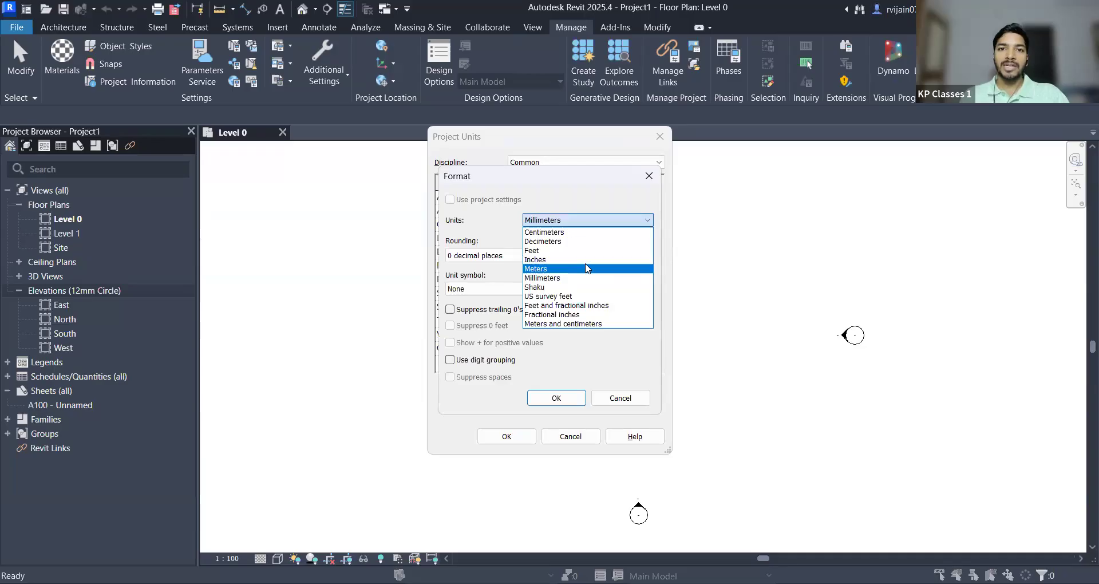
pyautogui.click(588, 222)
pyautogui.click(588, 223)
pyautogui.click(572, 269)
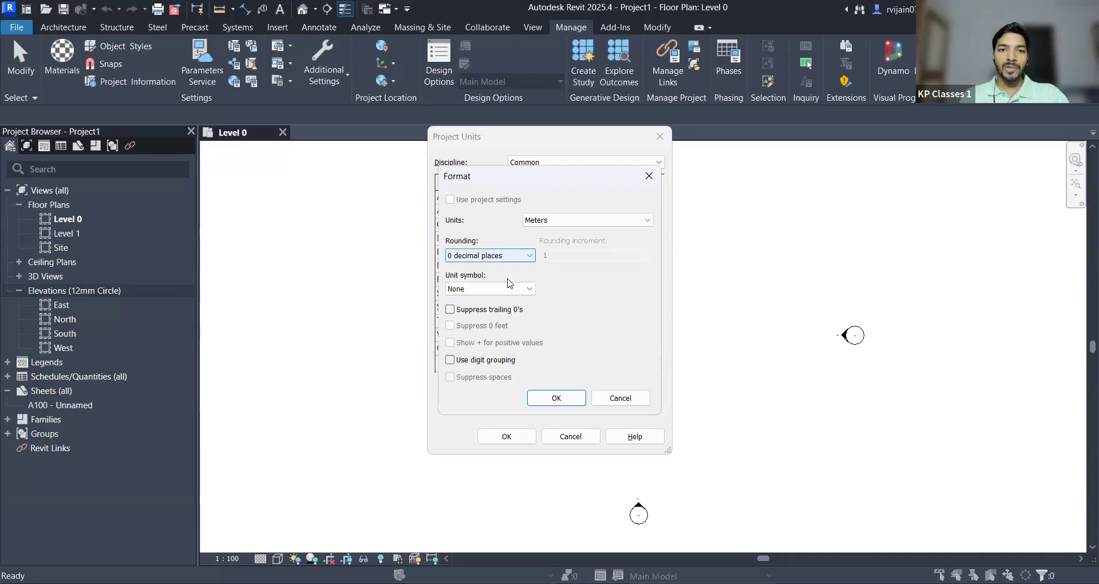
pyautogui.click(490, 255)
pyautogui.click(488, 313)
pyautogui.click(556, 398)
pyautogui.click(507, 438)
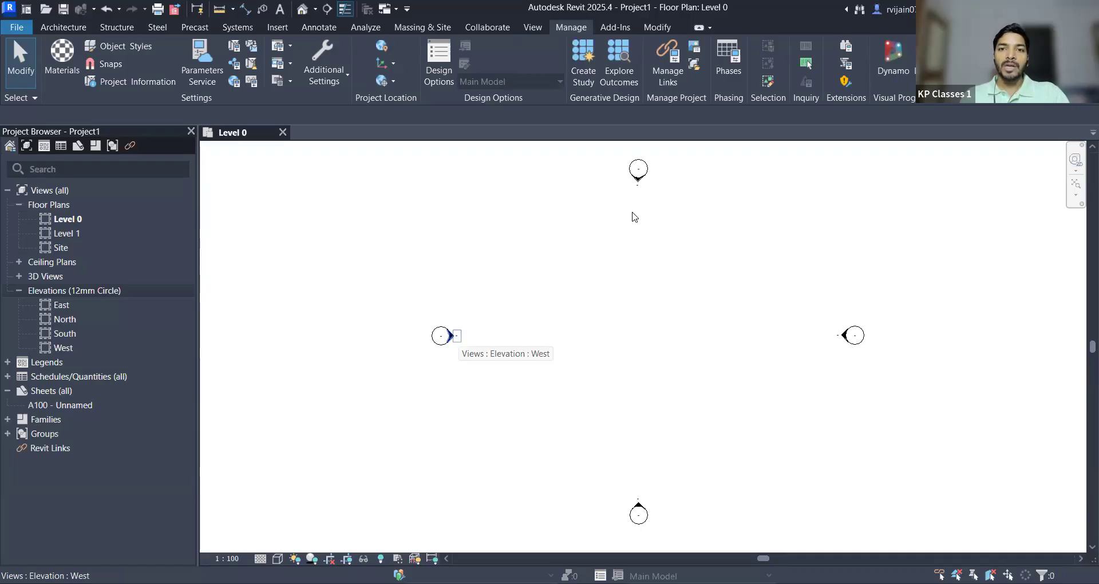
pyautogui.scroll(3, 417, 342)
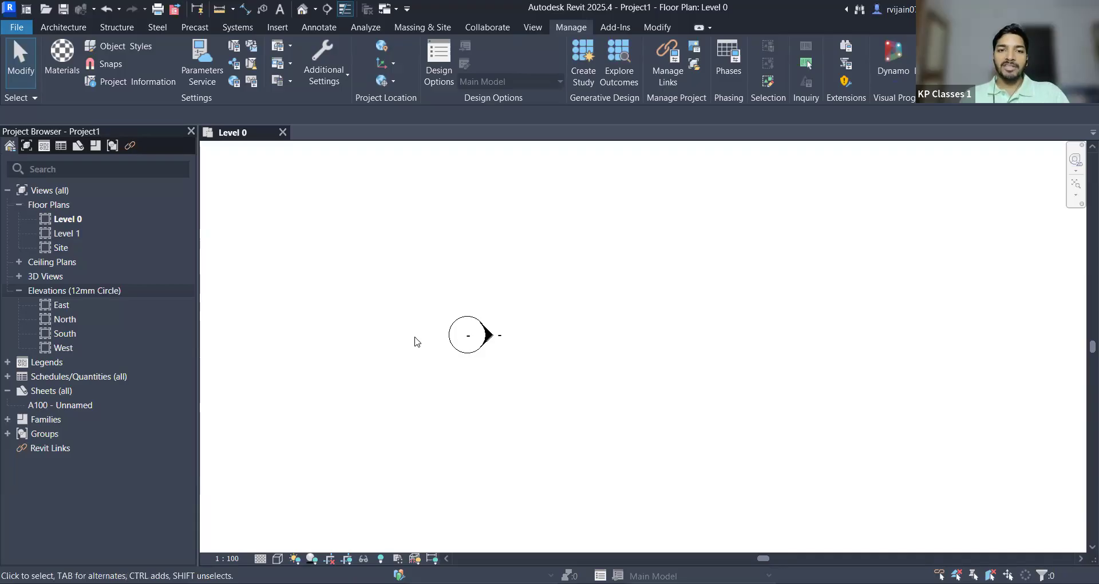
# Step: Open the East elevation of the architectural project and examine its two level lines
pyautogui.doubleClick(61, 305)
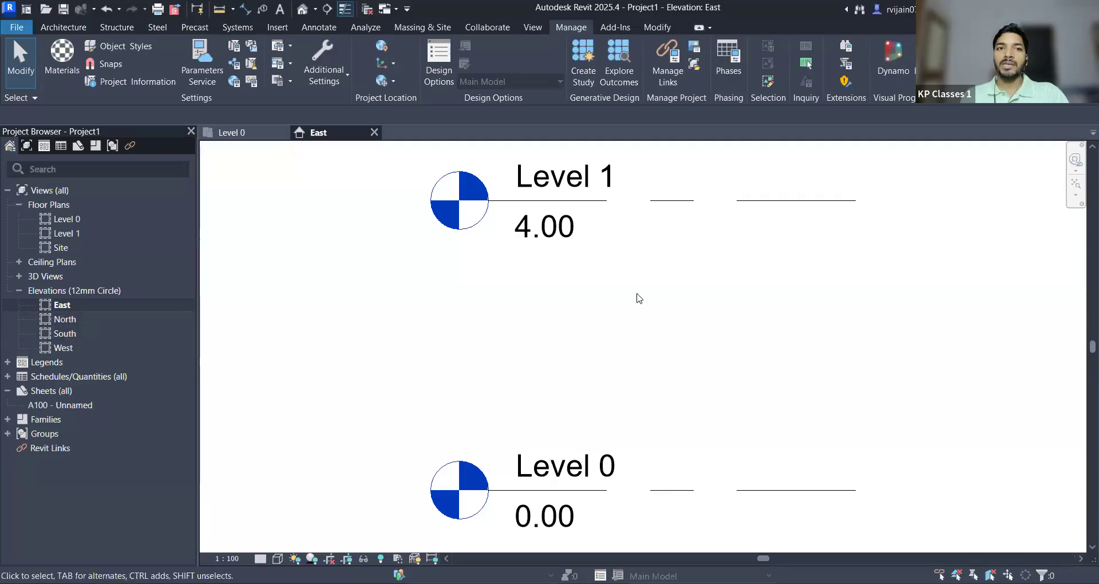
pyautogui.scroll(-2, 633, 299)
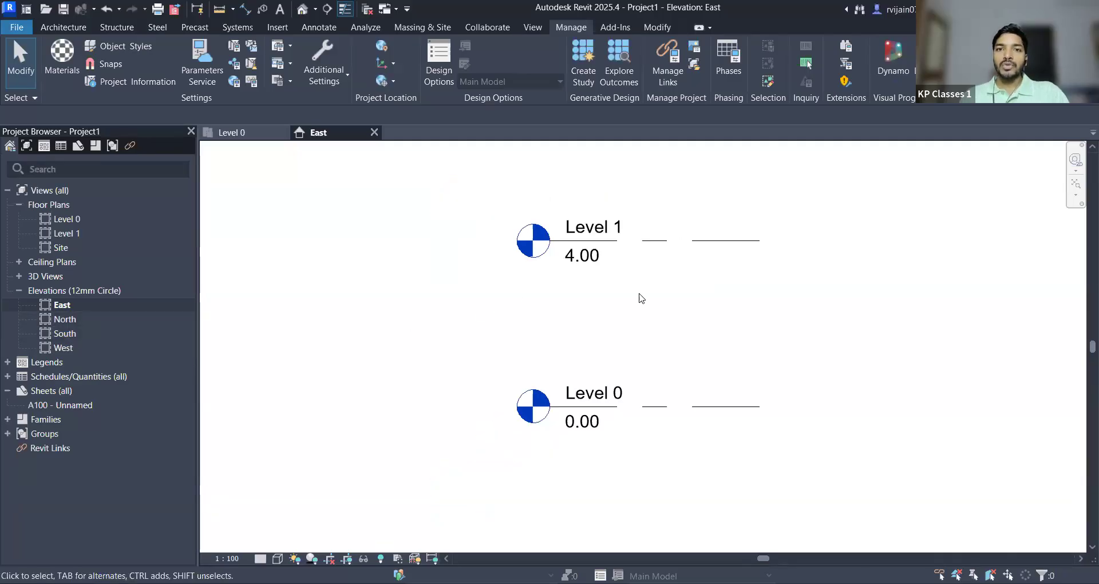
pyautogui.moveTo(580, 322); pyautogui.dragTo(558, 321, button='middle')
pyautogui.scroll(-1, 558, 321)
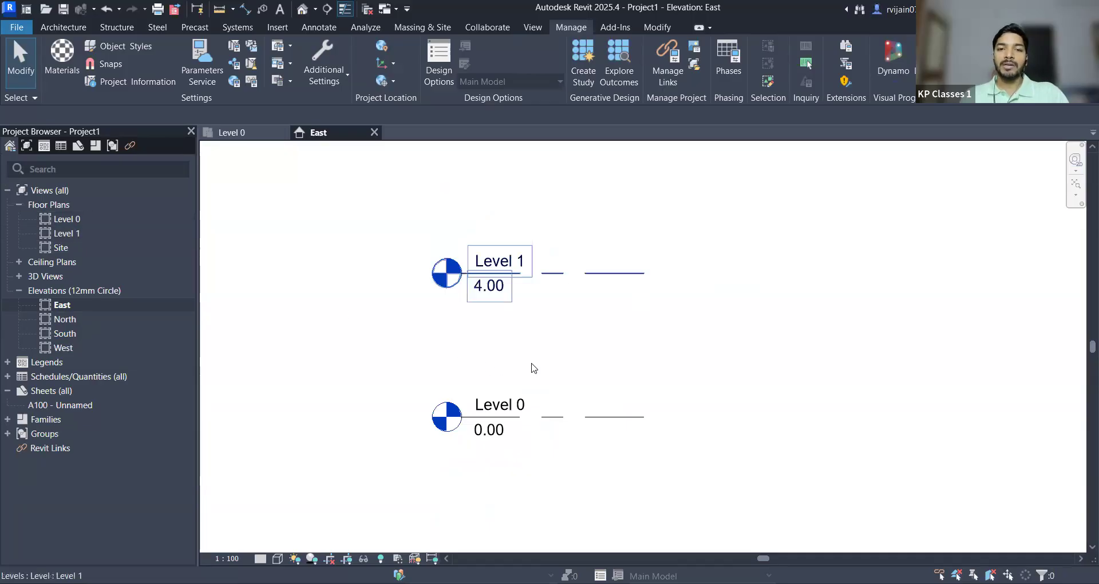
pyautogui.scroll(2, 533, 369)
pyautogui.scroll(-1, 495, 231)
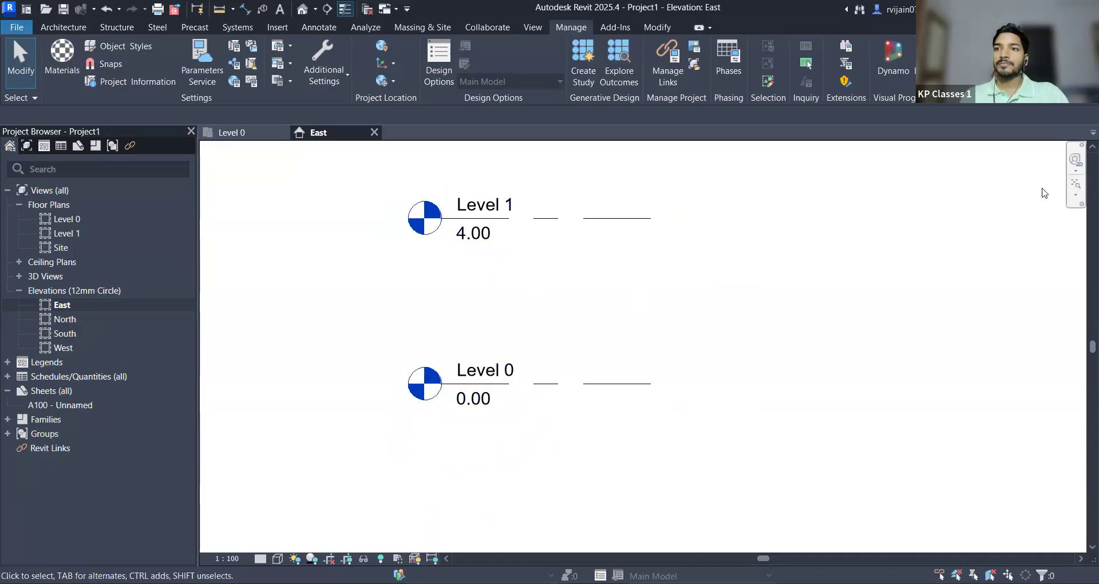
pyautogui.click(1076, 184)
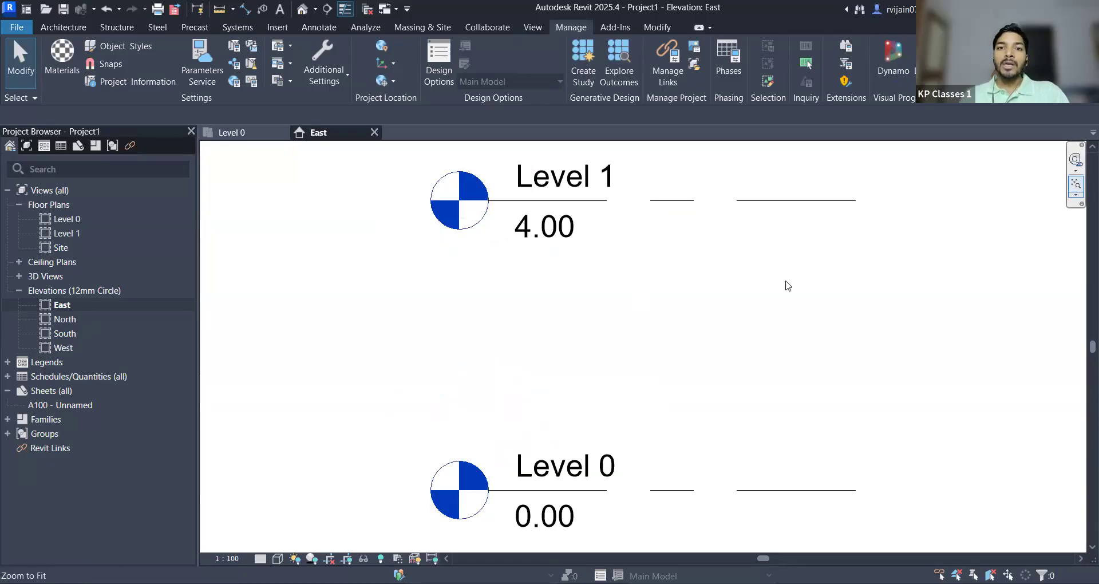
# Step: Compare the Level 0 floor plan, fitted to show all elevation markers, with the levels in the East elevation
pyautogui.click(238, 133)
pyautogui.scroll(-2, 744, 304)
pyautogui.click(1076, 184)
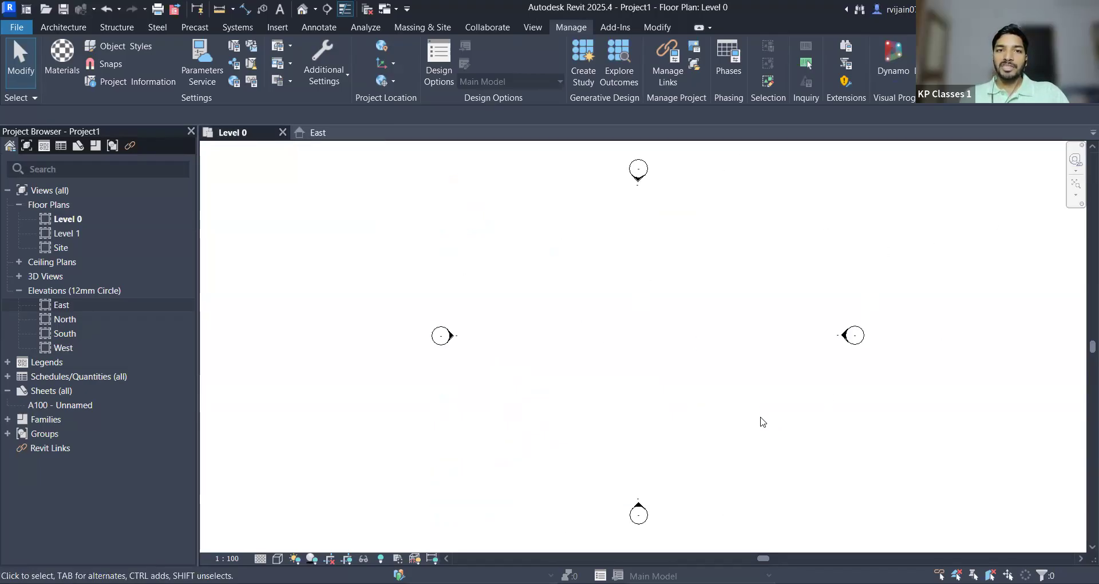
pyautogui.click(329, 134)
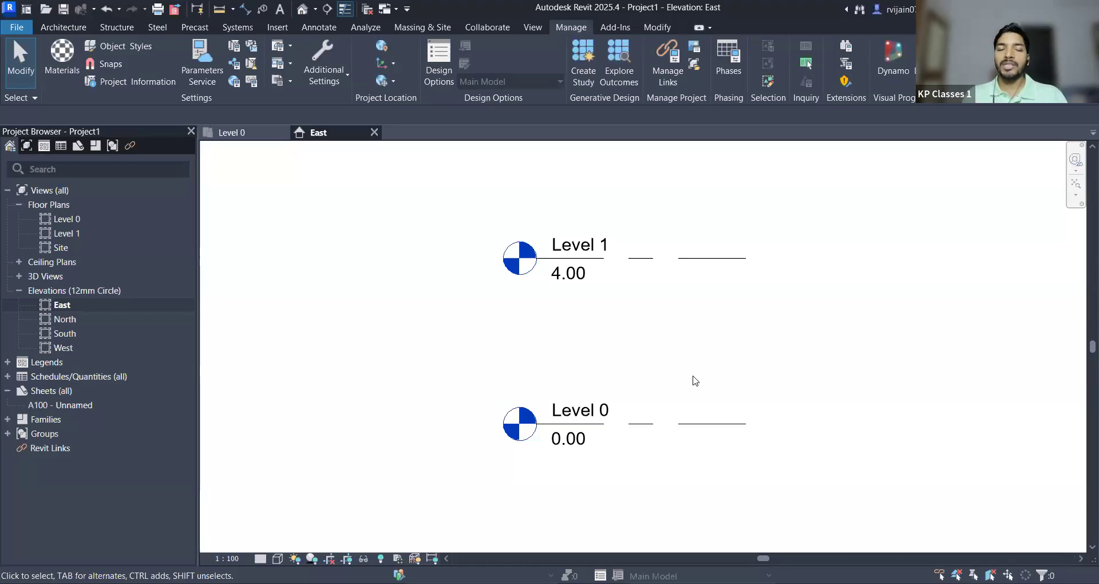
pyautogui.click(236, 139)
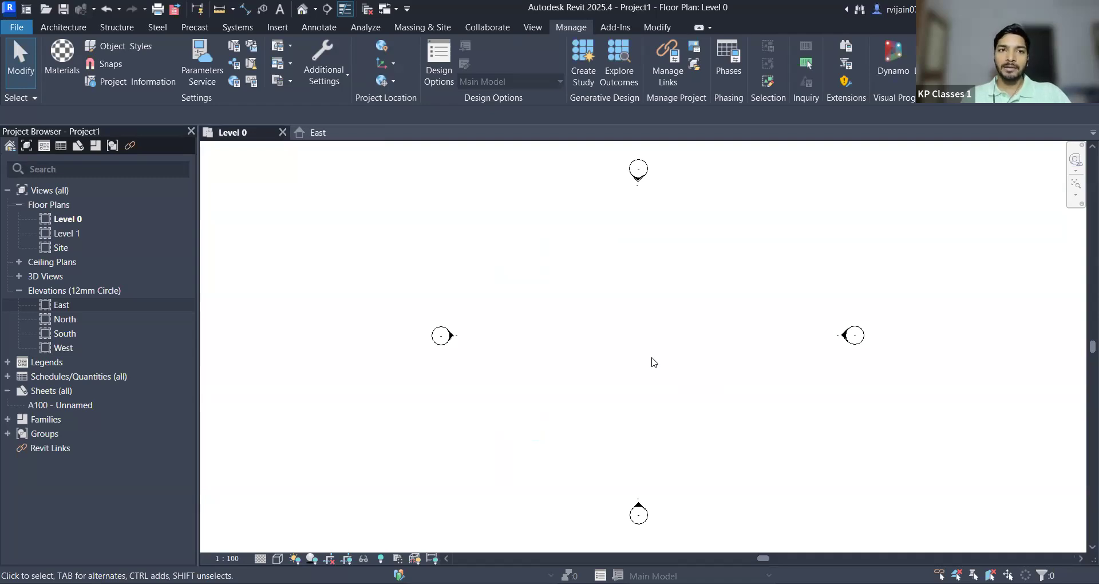
pyautogui.click(326, 136)
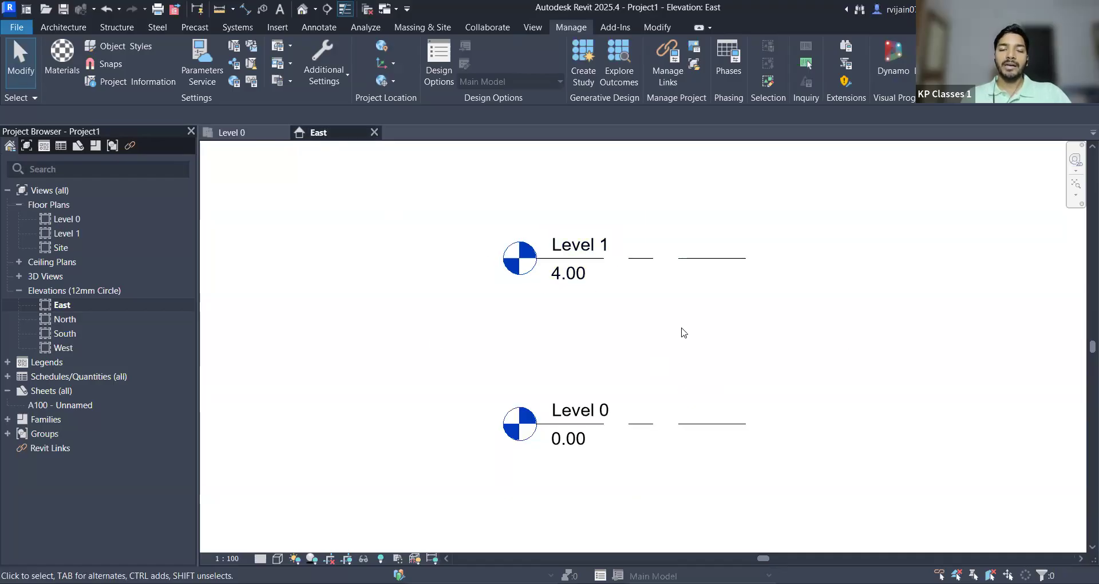
pyautogui.scroll(-2, 550, 339)
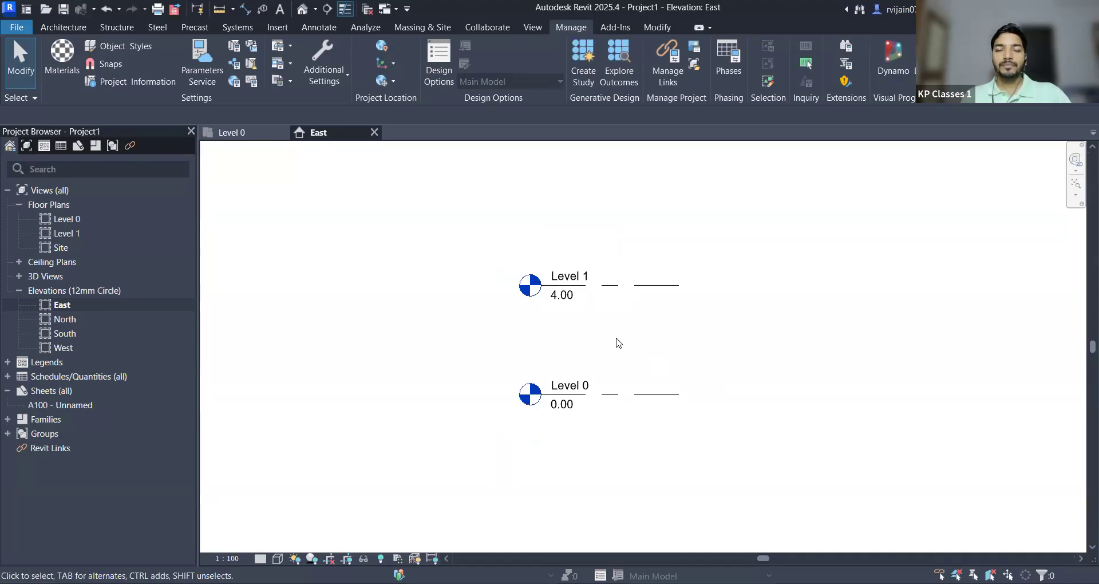
pyautogui.click(1075, 184)
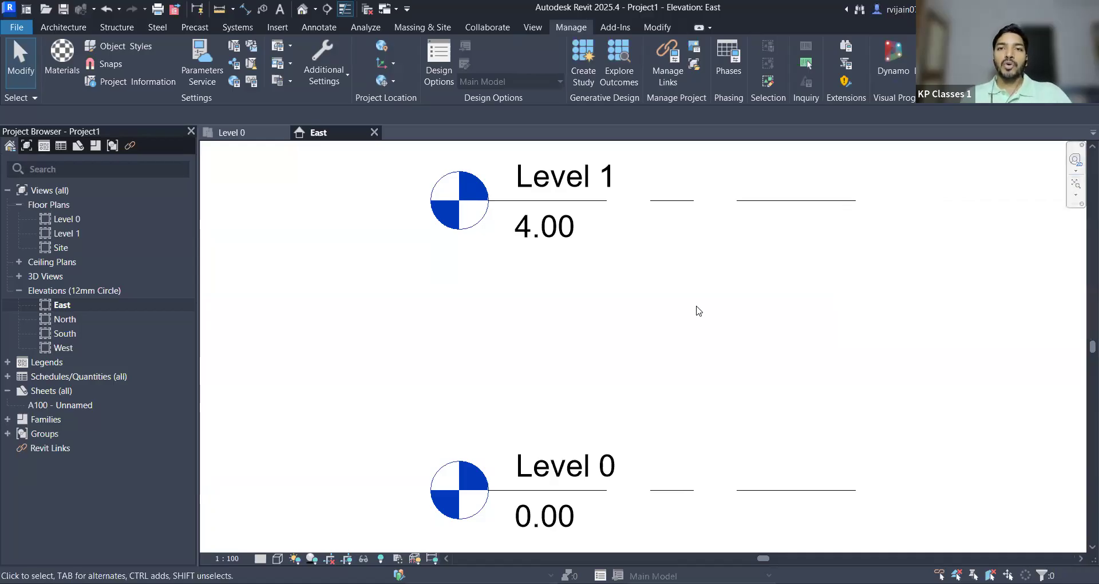
# Step: Examine the architectural tools with the East elevation and the Level 0 floor plan active in turn
pyautogui.click(60, 28)
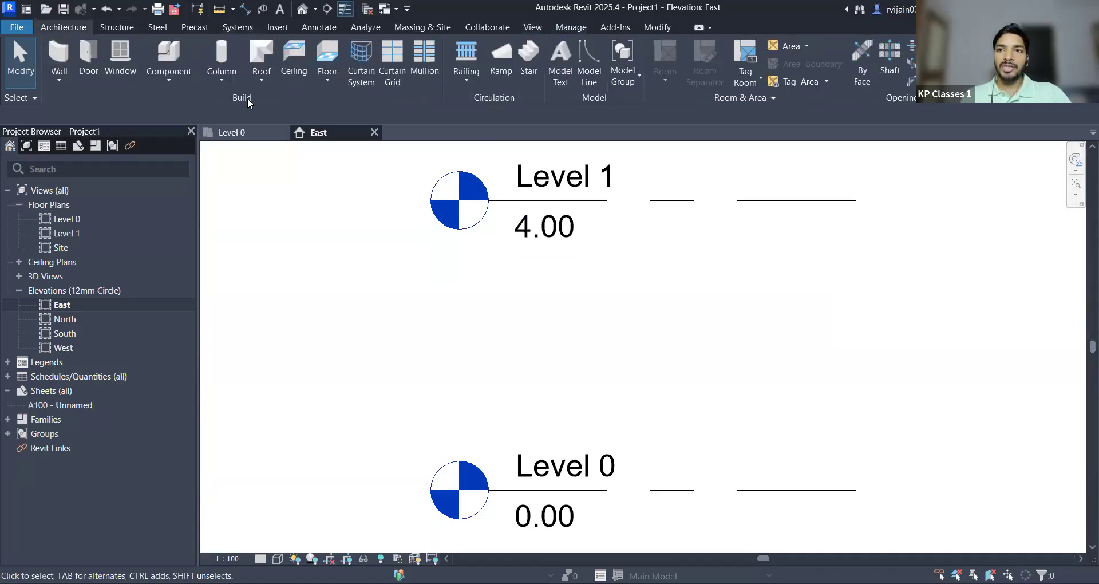
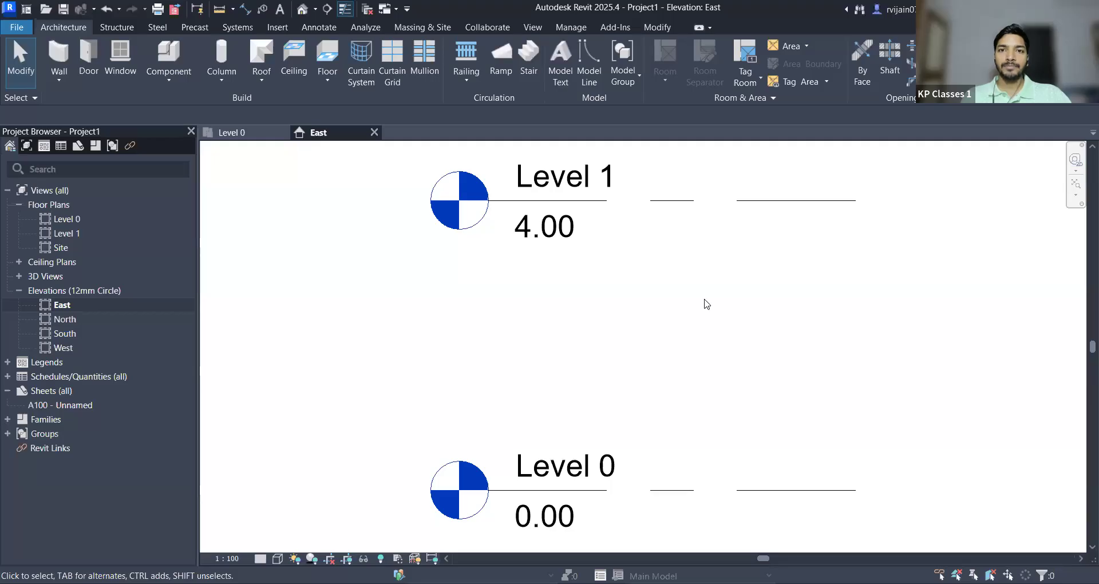
pyautogui.click(246, 137)
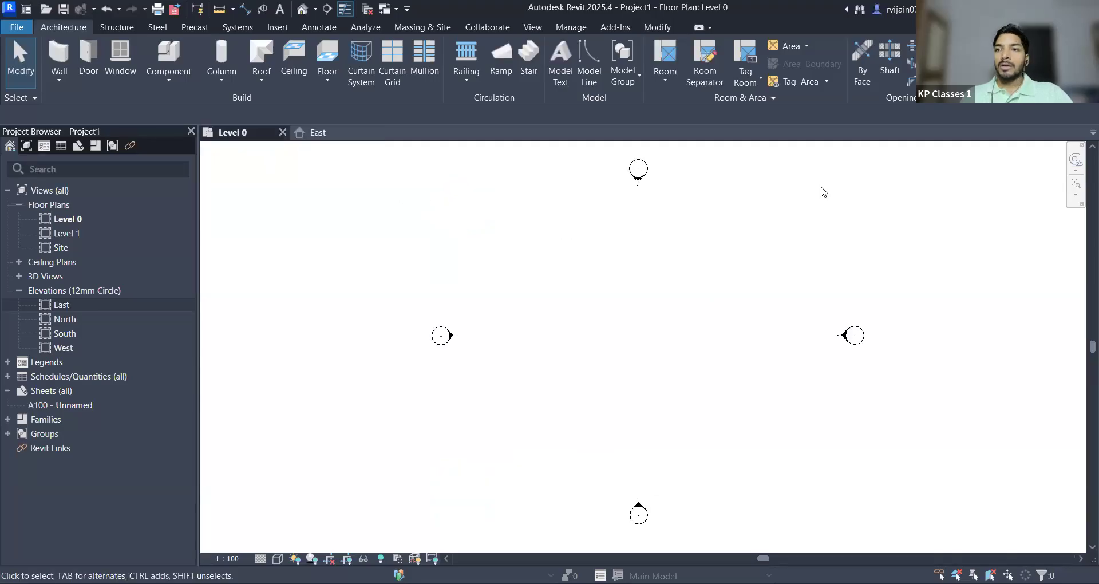
pyautogui.click(323, 134)
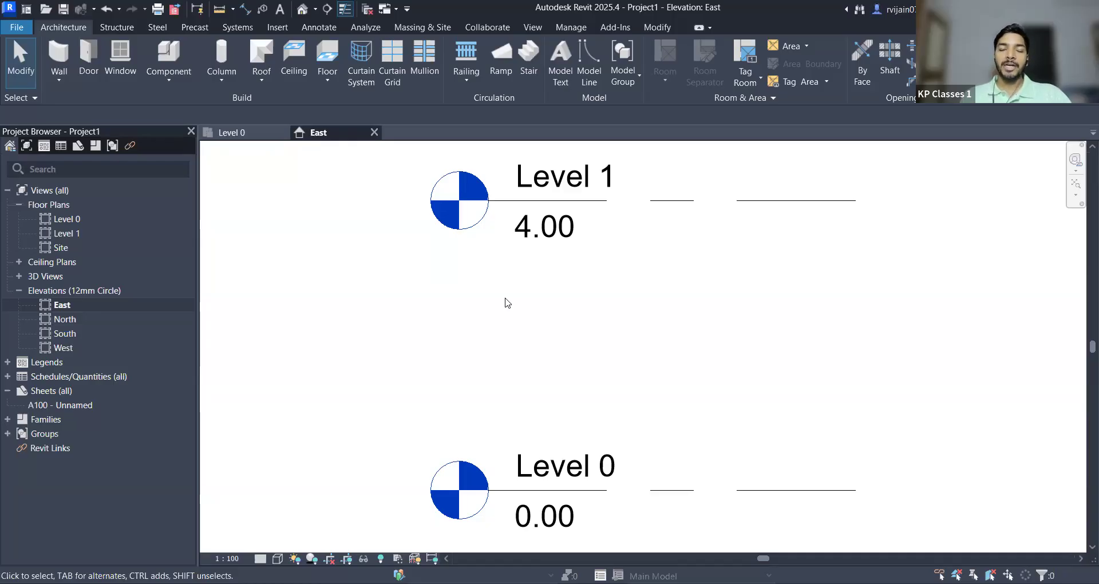
# Step: Stretch the joined Level 1 and Level 0 lines well beyond their original right ends in the East elevation
pyautogui.scroll(-5, 562, 291)
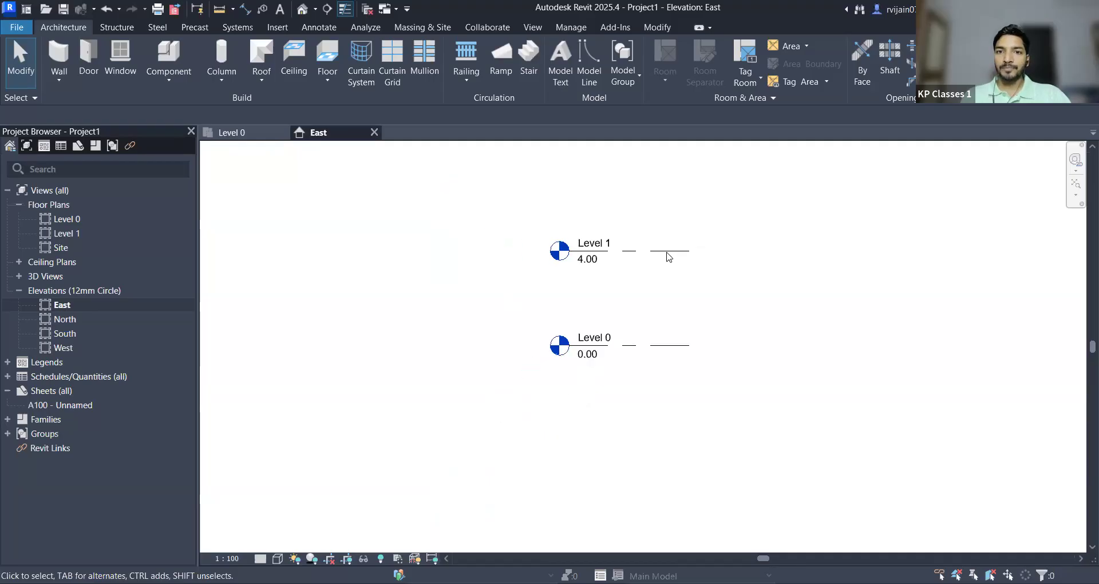
pyautogui.click(668, 257)
pyautogui.moveTo(675, 259); pyautogui.dragTo(586, 367, button='middle')
pyautogui.moveTo(823, 376); pyautogui.dragTo(973, 383, button='middle')
pyautogui.scroll(-2, 689, 297)
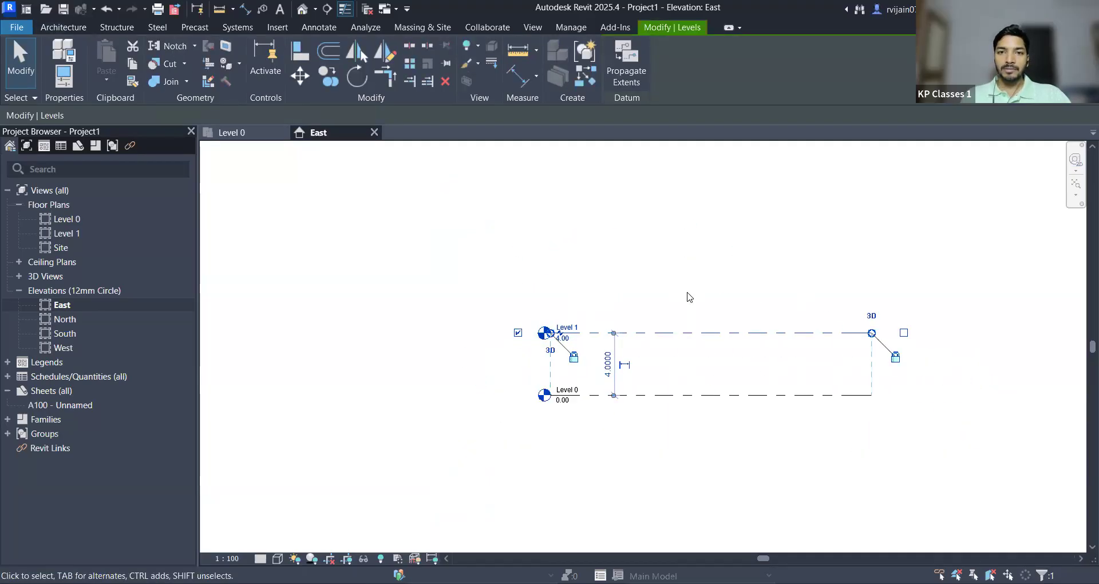
pyautogui.scroll(2, 711, 297)
pyautogui.click(1075, 184)
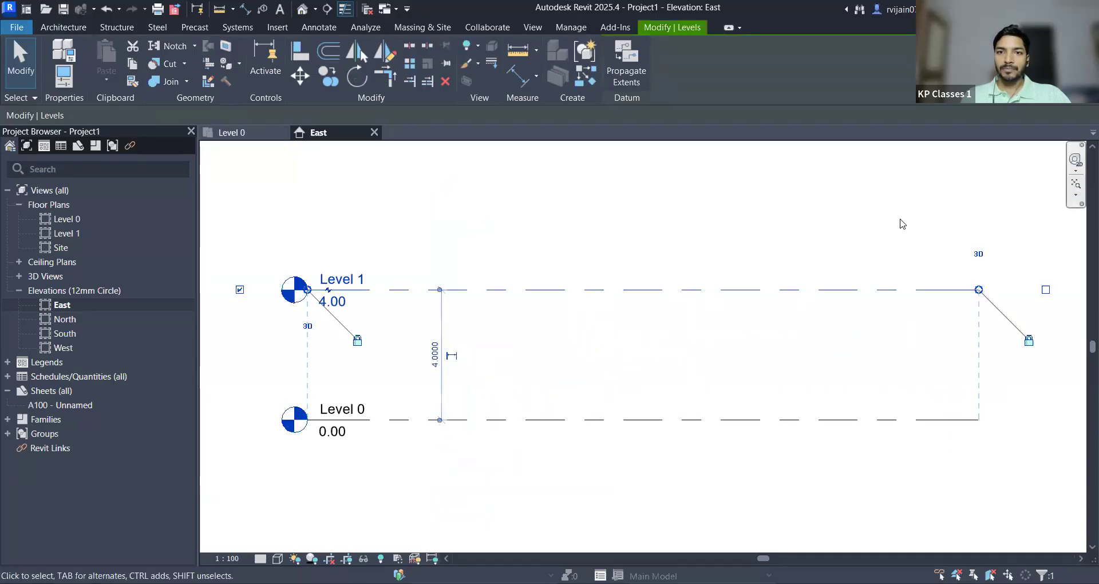
pyautogui.click(677, 262)
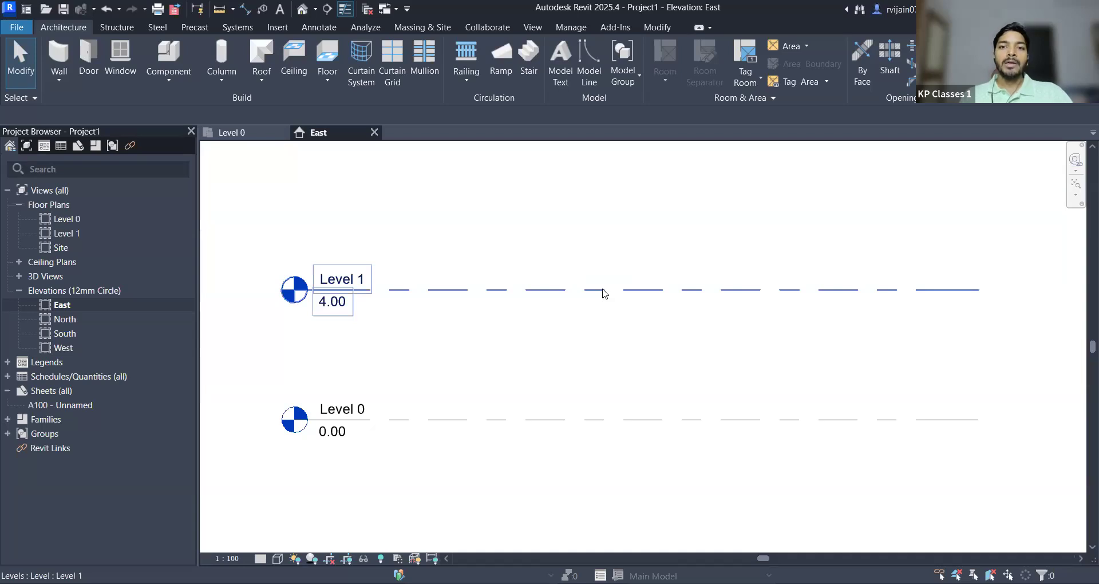
pyautogui.click(604, 294)
pyautogui.press('Escape')
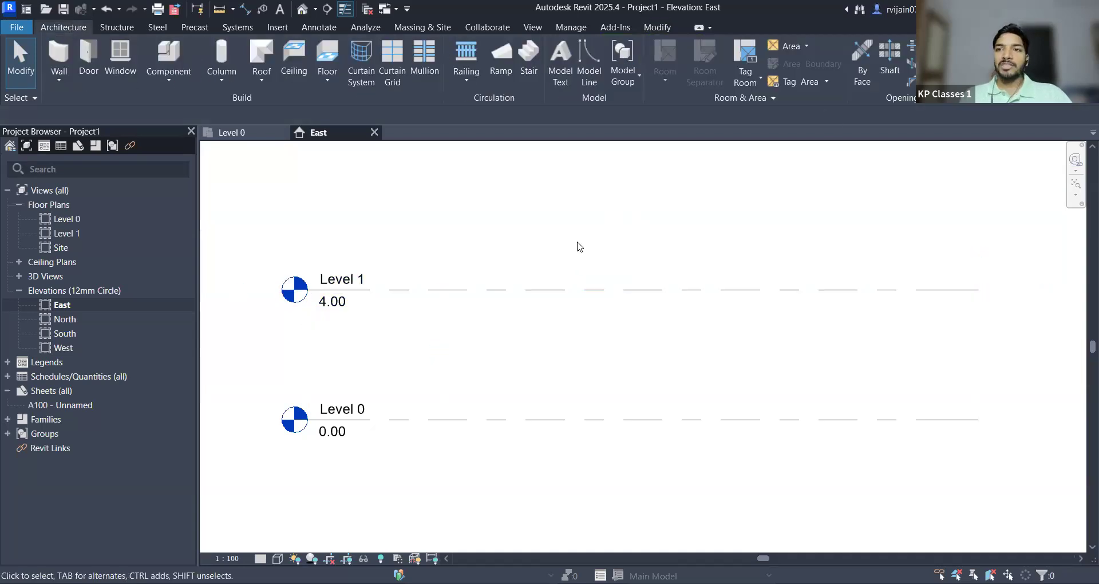
# Step: Check whether the Level tool is available in the Level 0 floor plan compared with the East elevation
pyautogui.click(231, 133)
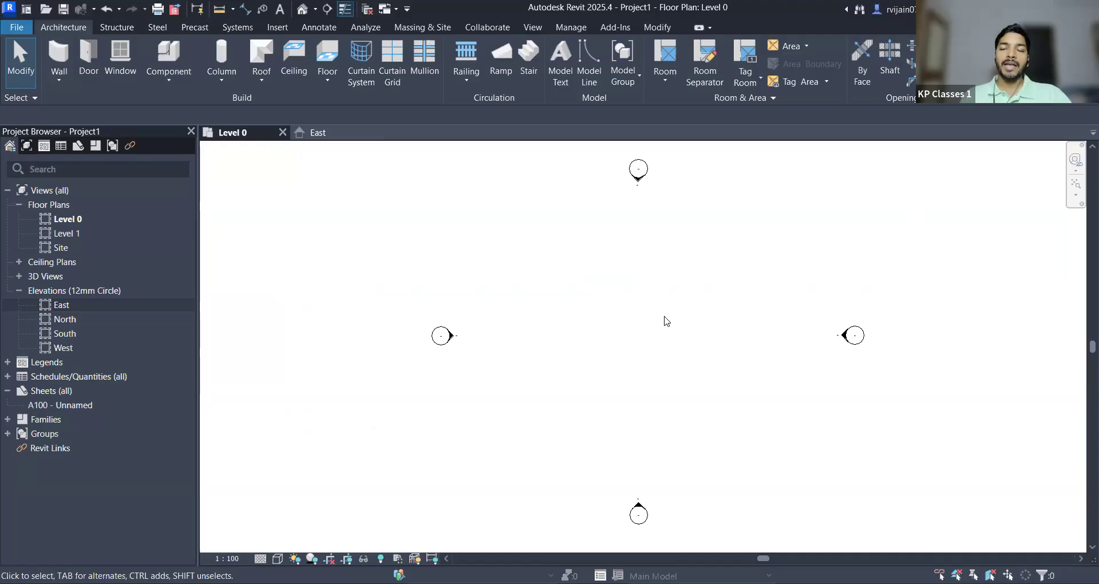
pyautogui.click(319, 136)
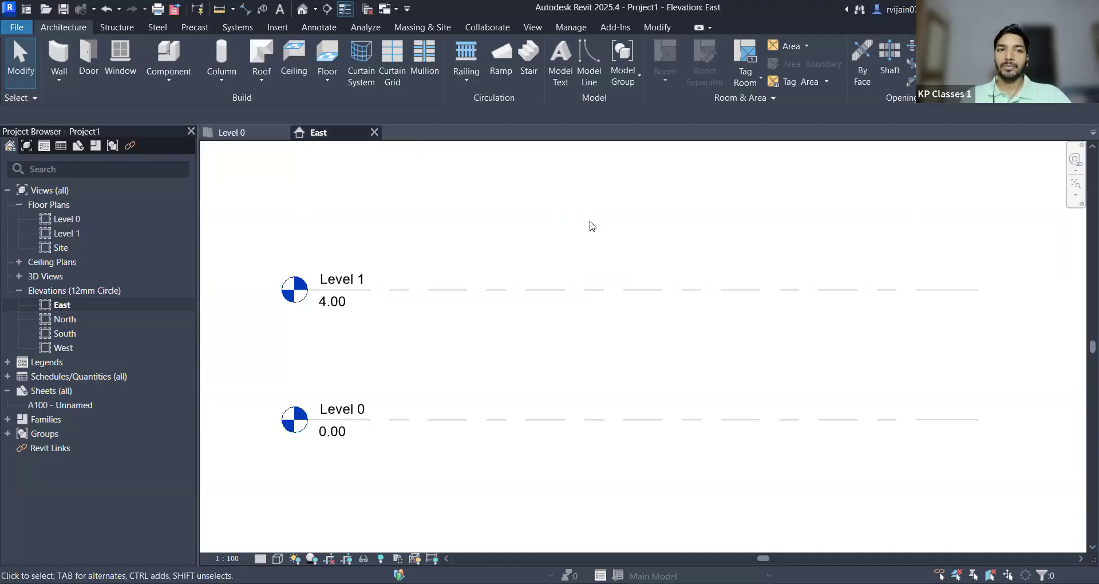
pyautogui.click(237, 132)
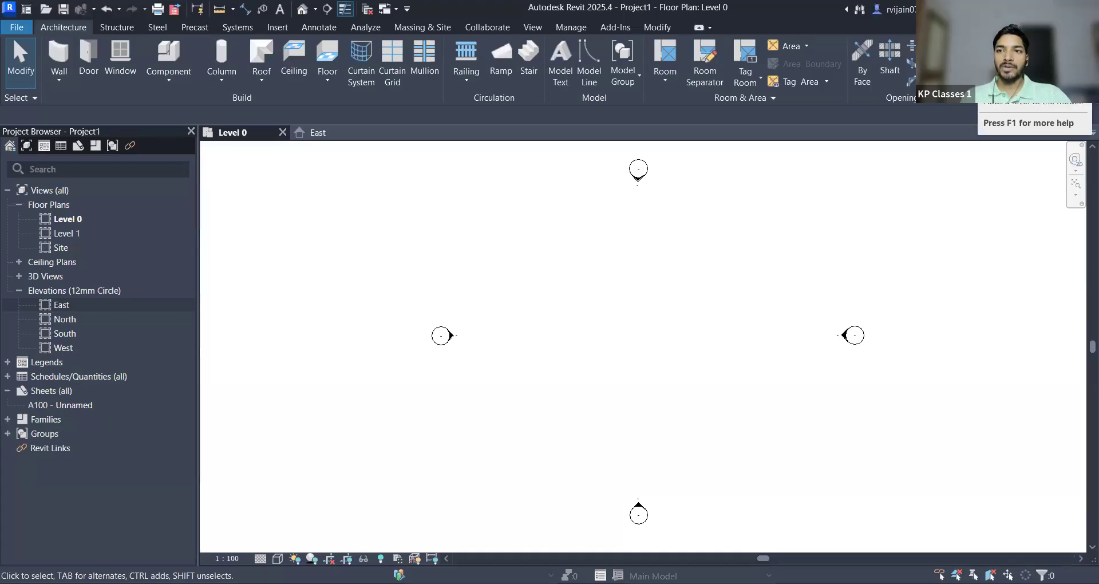
pyautogui.hotkey('ctrl', 'Tab')
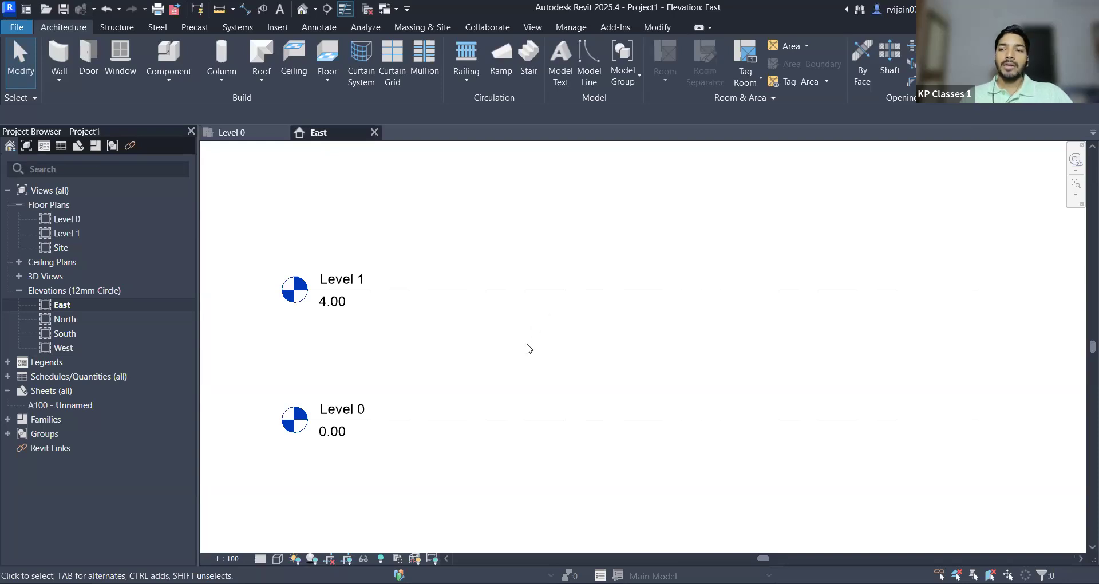
# Step: Draw a new level 4 m above Level 1 in the East elevation, aligned with both ends of the existing levels
pyautogui.scroll(-2, 529, 349)
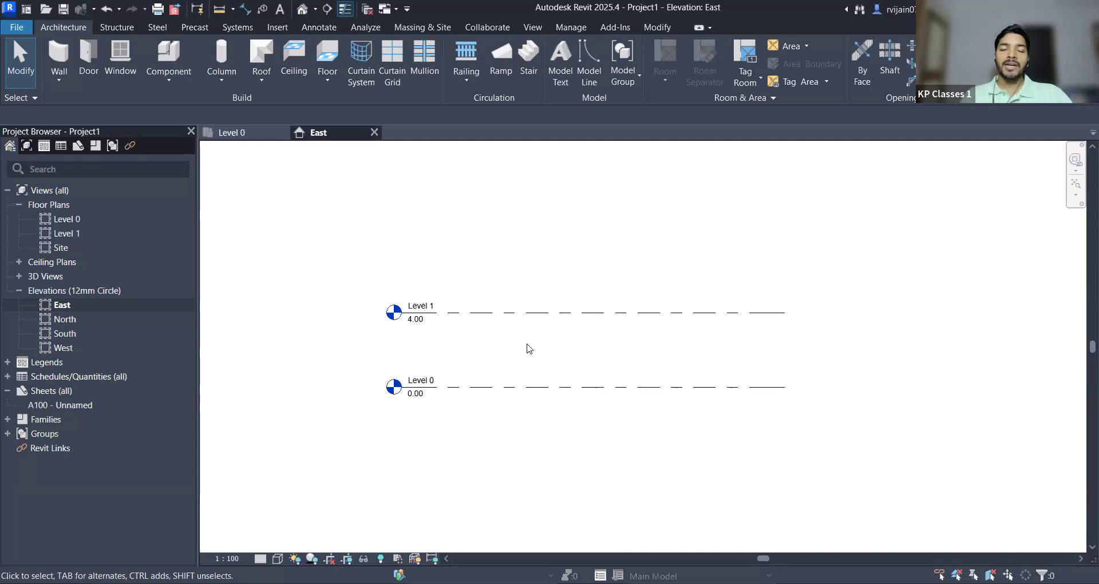
pyautogui.moveTo(696, 258); pyautogui.dragTo(757, 281, button='middle')
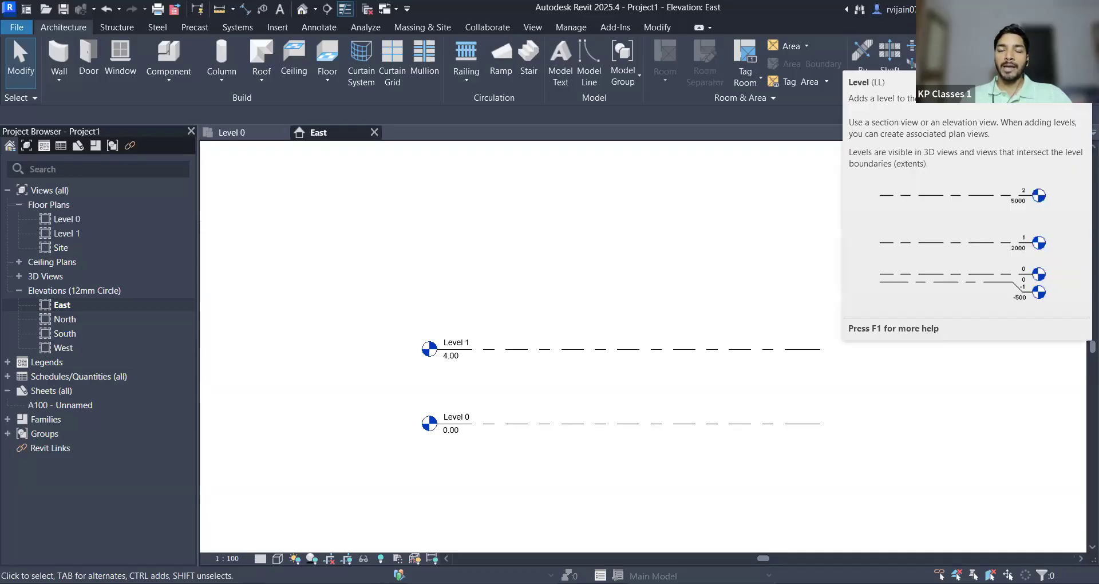
pyautogui.click(979, 45)
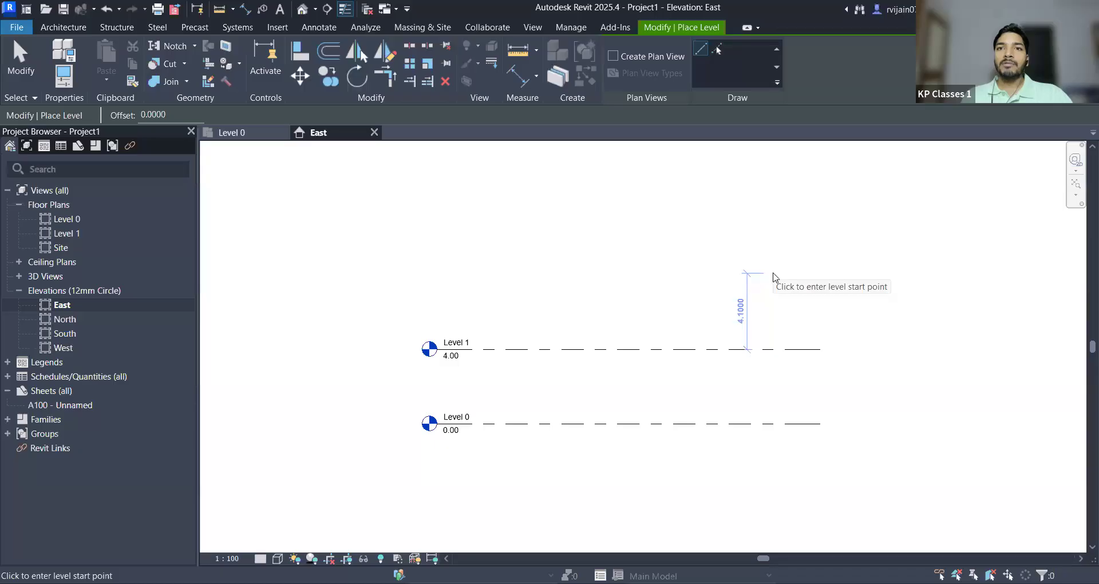
pyautogui.press('Escape')
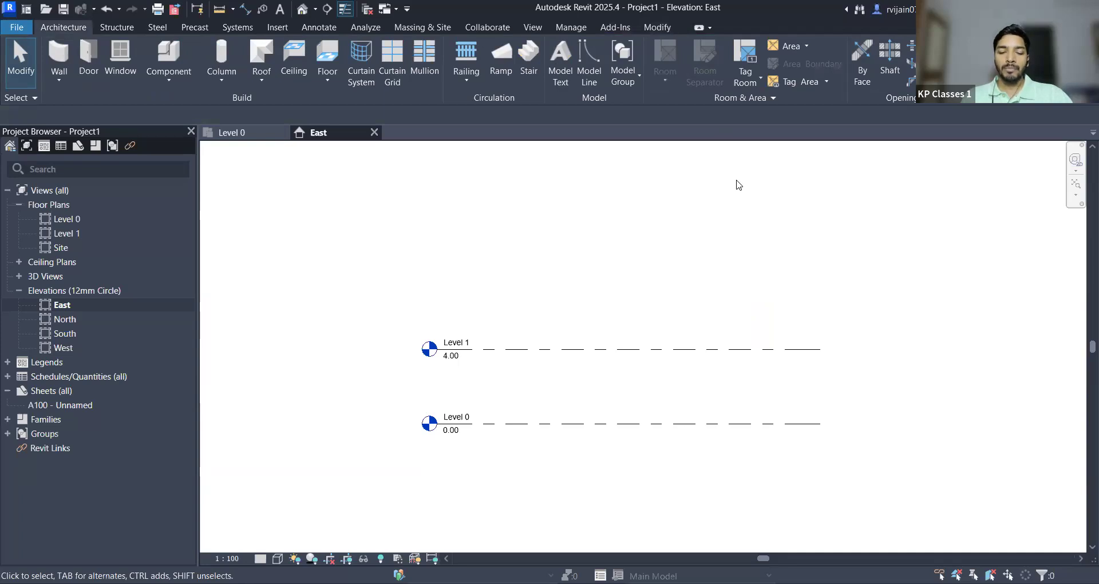
pyautogui.press('l')
pyautogui.press('l')
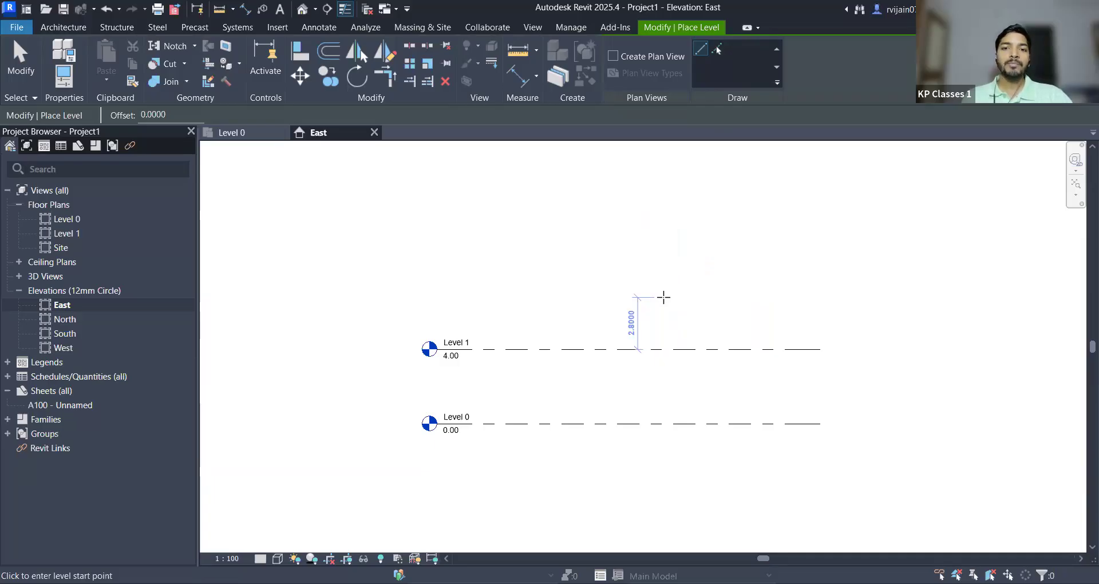
pyautogui.scroll(2, 663, 290)
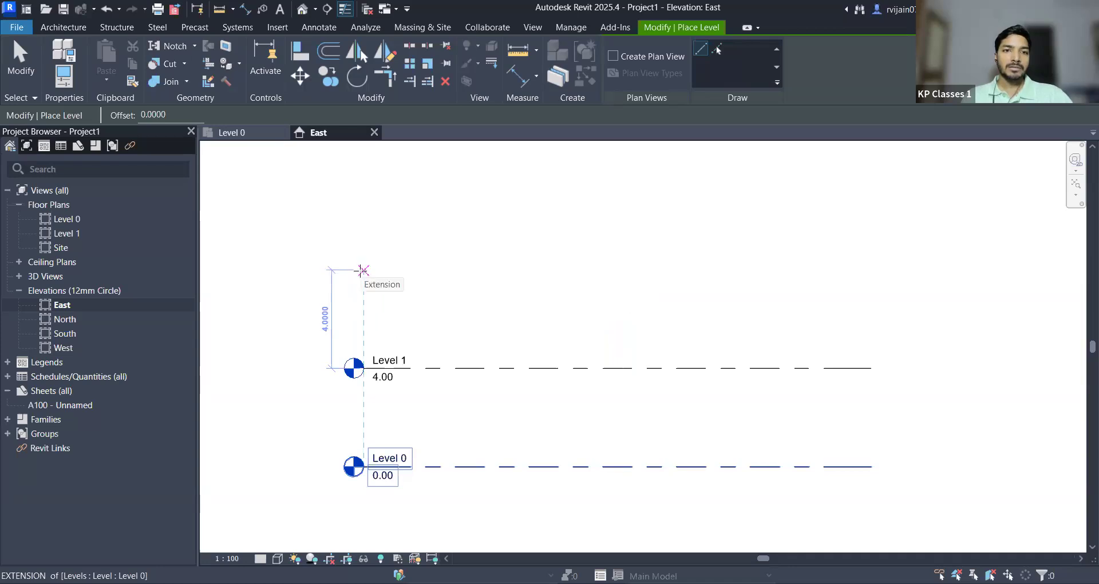
pyautogui.click(361, 271)
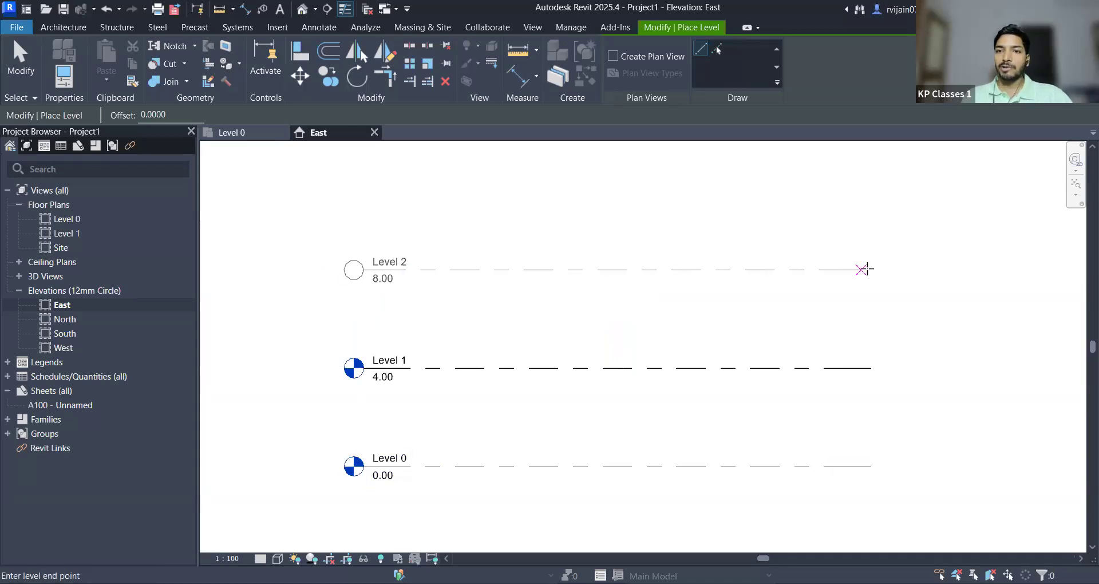
pyautogui.click(868, 269)
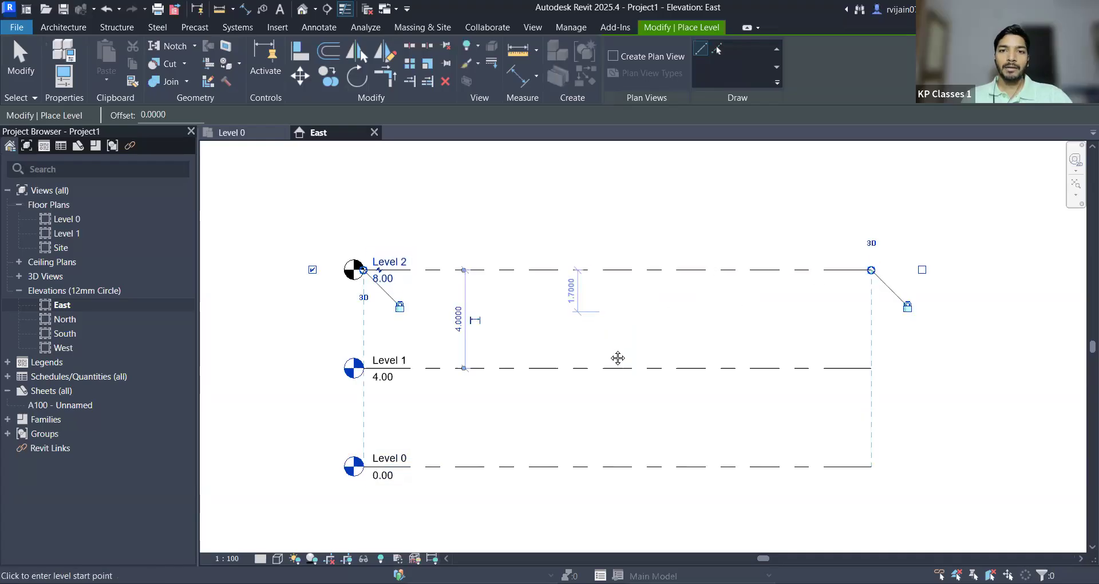
# Step: Draw another level 5 m above Level 2, aligned with both ends of the levels below
pyautogui.scroll(-1, 608, 354)
pyautogui.scroll(-1, 607, 275)
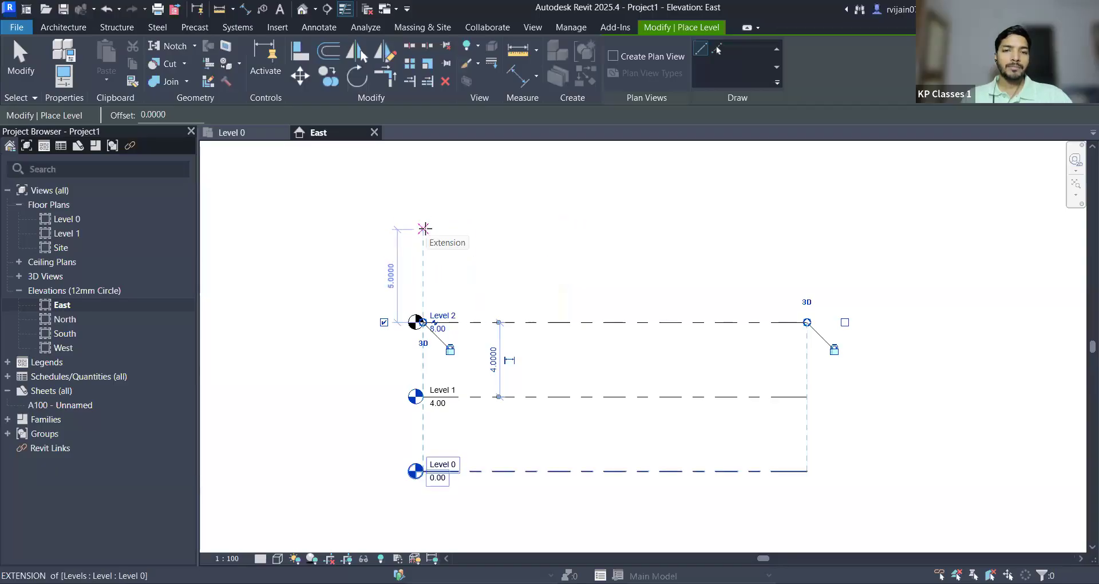
pyautogui.click(424, 229)
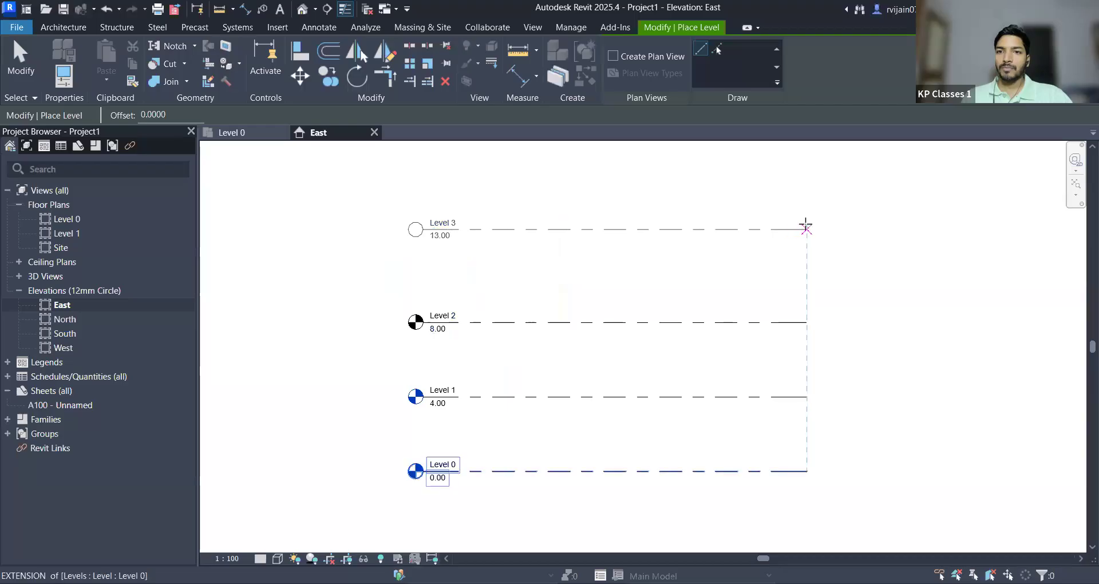
pyautogui.click(806, 229)
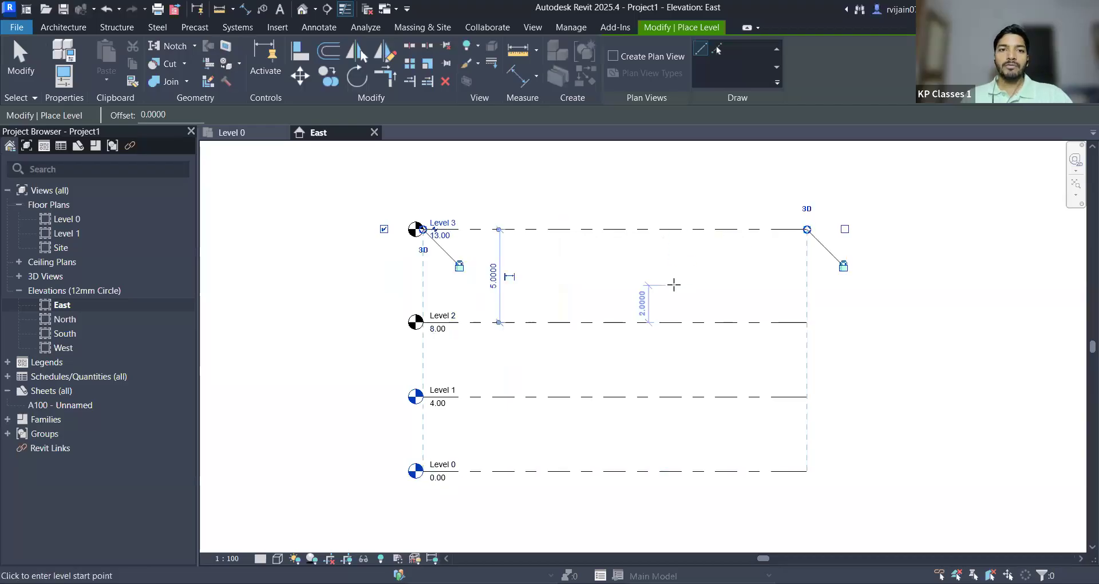
# Step: End level placement and check Level 2's spacing to the levels directly above and below it in the East elevation
pyautogui.press('Escape')
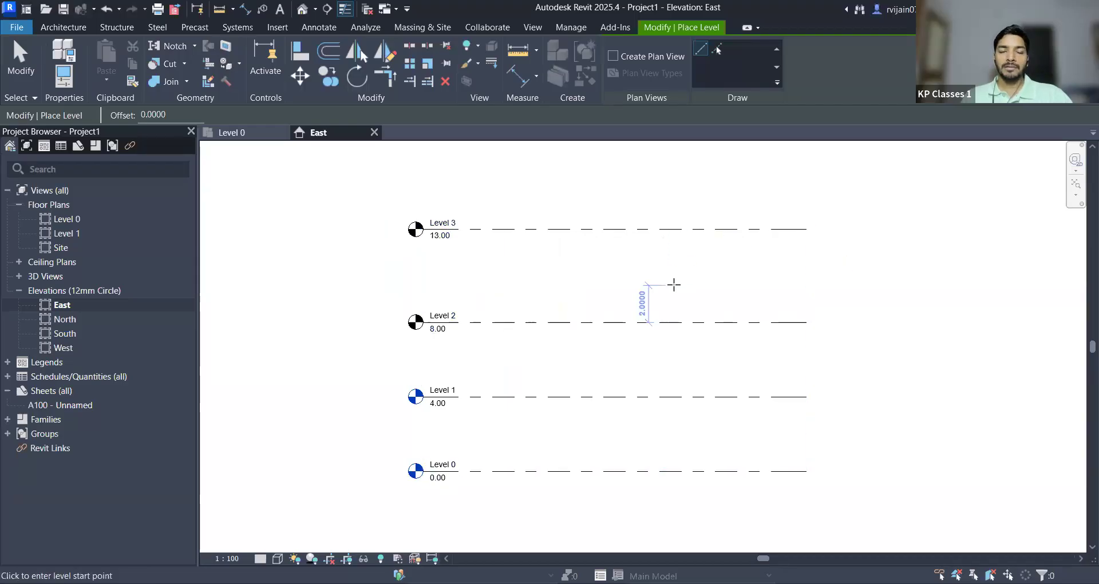
pyautogui.press('Escape')
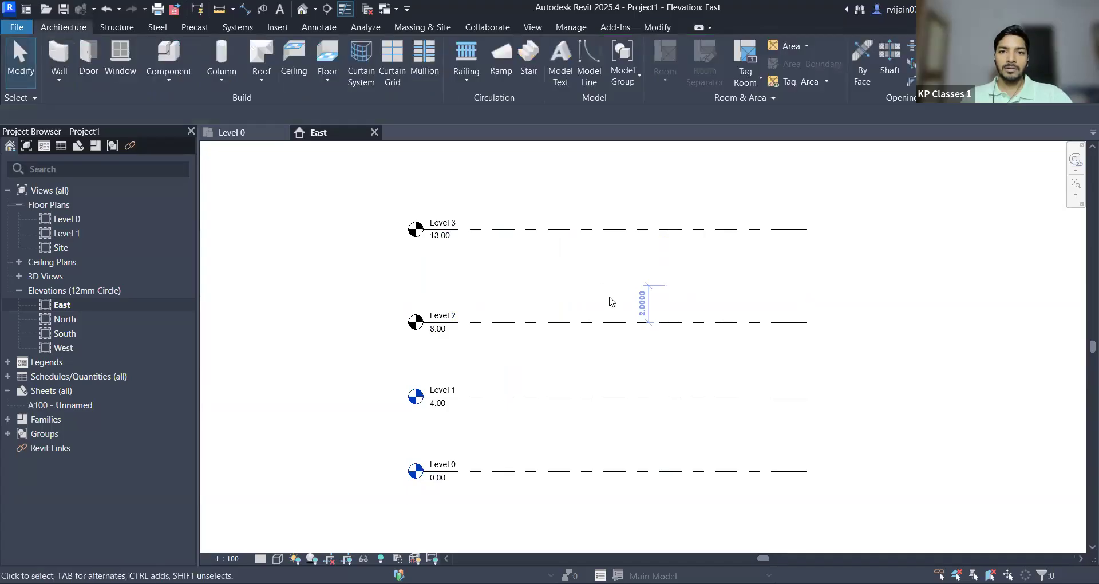
pyautogui.scroll(-2, 608, 289)
pyautogui.scroll(3, 555, 294)
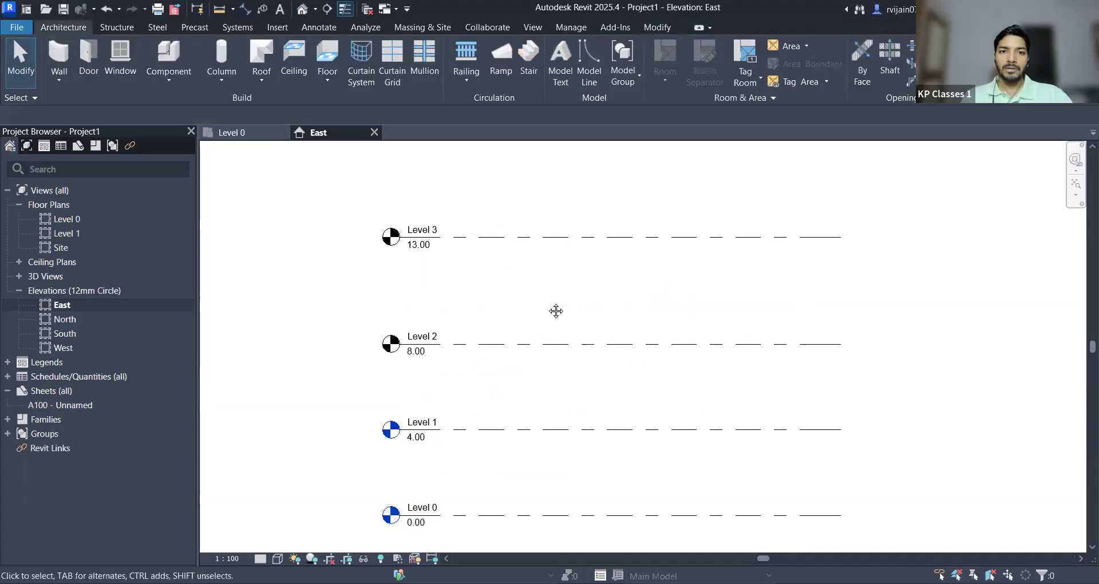
pyautogui.scroll(2, 552, 312)
pyautogui.scroll(-2, 542, 320)
pyautogui.click(525, 371)
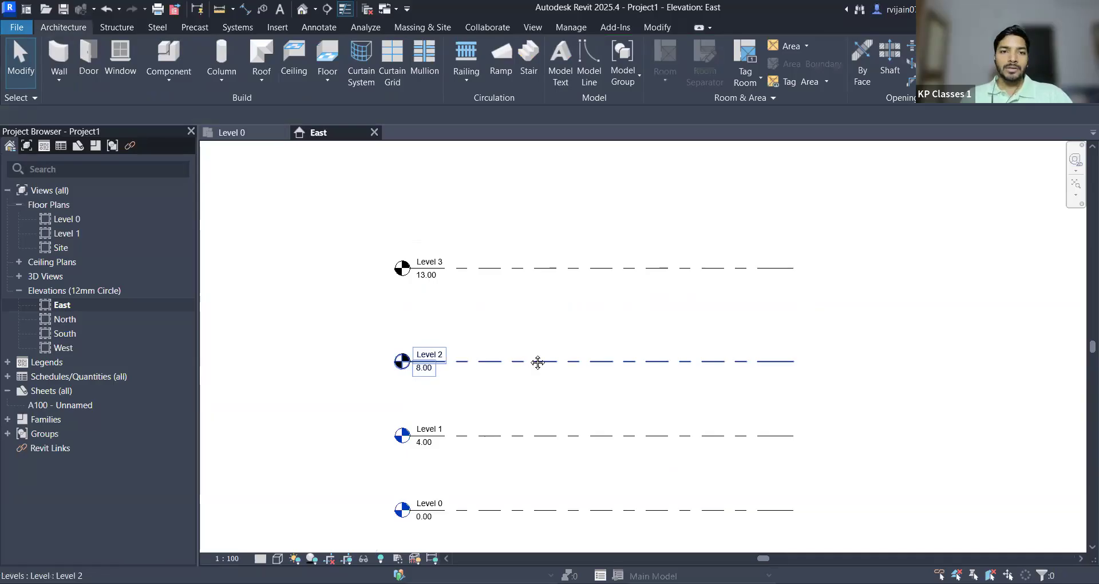
pyautogui.moveTo(537, 363); pyautogui.dragTo(533, 314, button='middle')
pyautogui.click(548, 319)
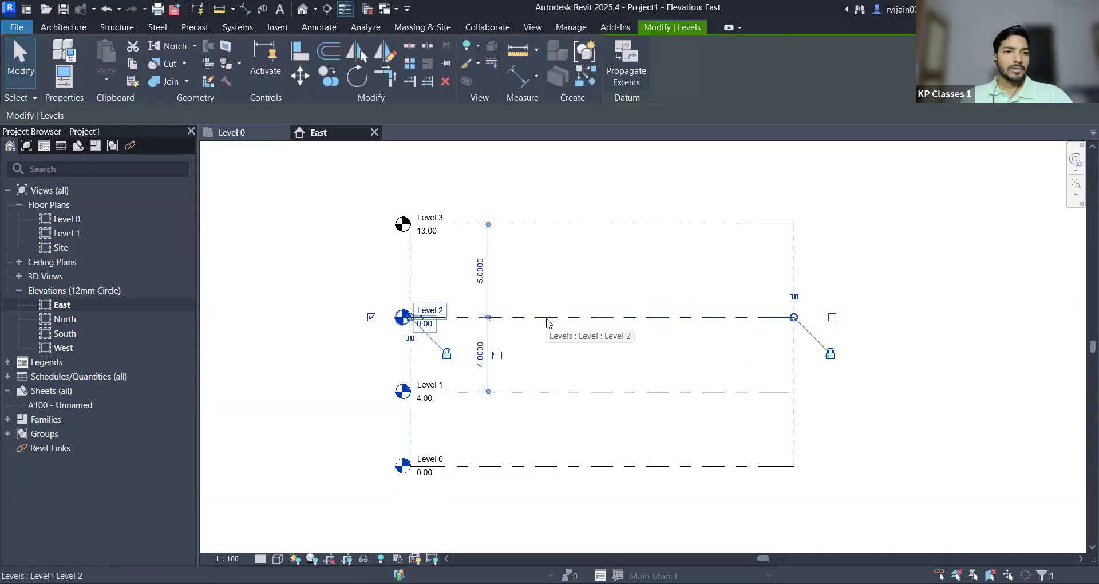
pyautogui.click(572, 263)
pyautogui.moveTo(571, 262); pyautogui.dragTo(566, 289, button='middle')
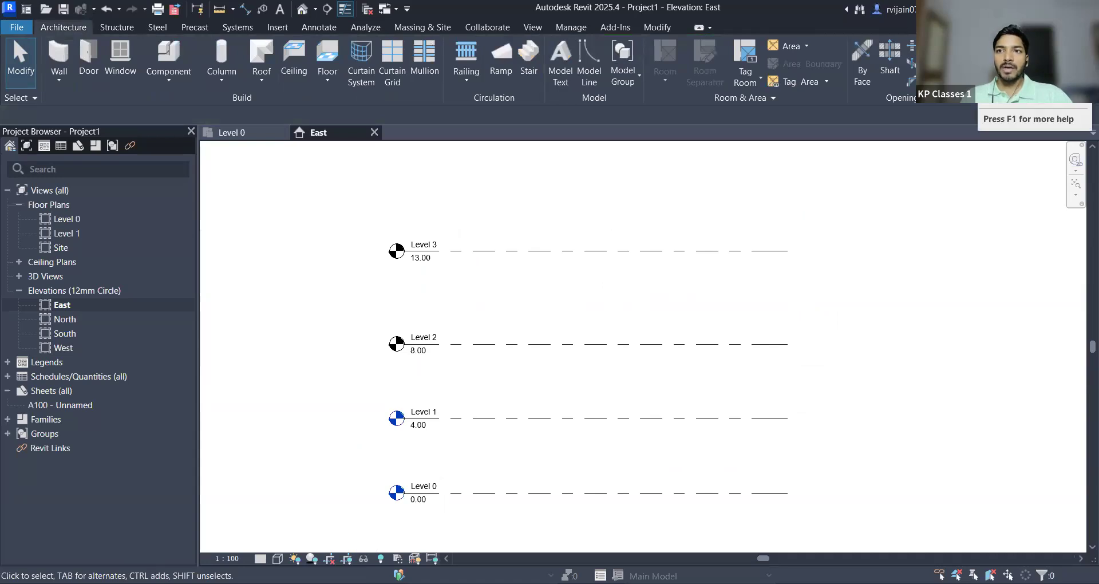
# Step: Draw a new level 5 m above Level 3 in the East elevation, aligned with both ends of the existing levels
pyautogui.click(632, 252)
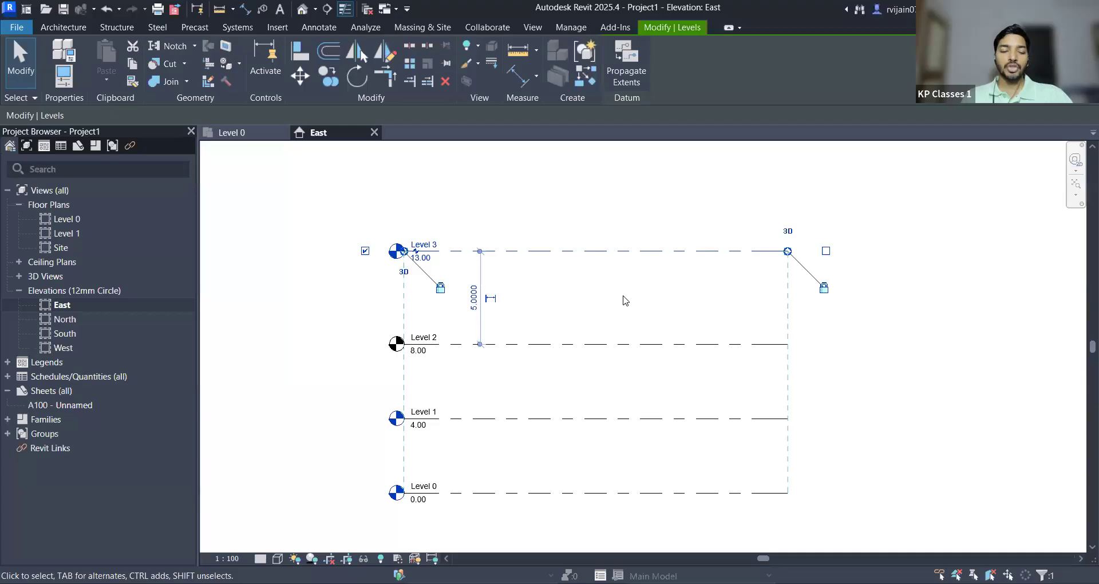
pyautogui.press('l')
pyautogui.press('l')
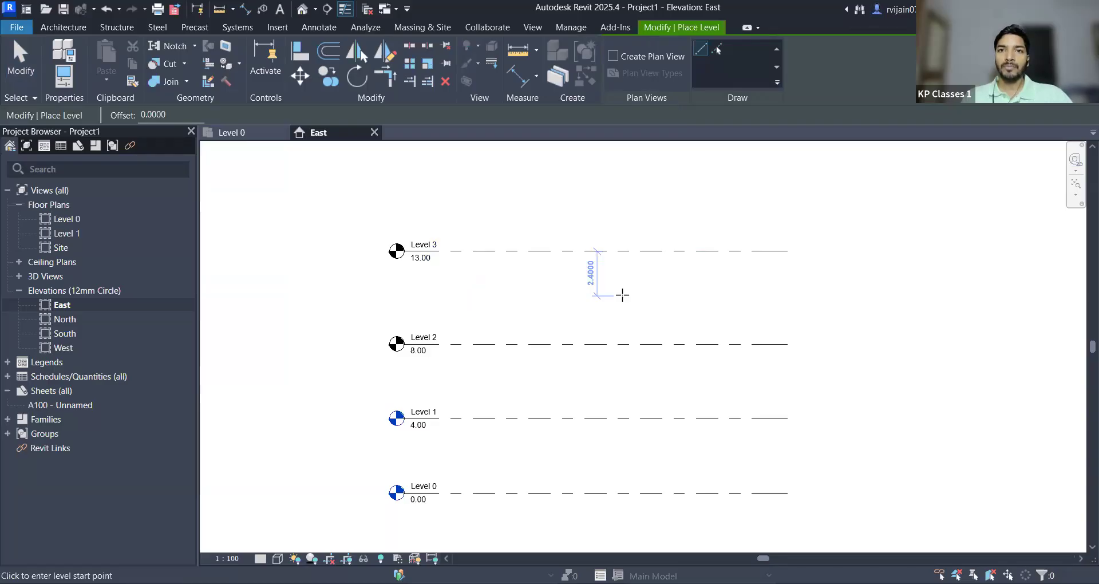
pyautogui.moveTo(623, 368); pyautogui.dragTo(616, 433, button='middle')
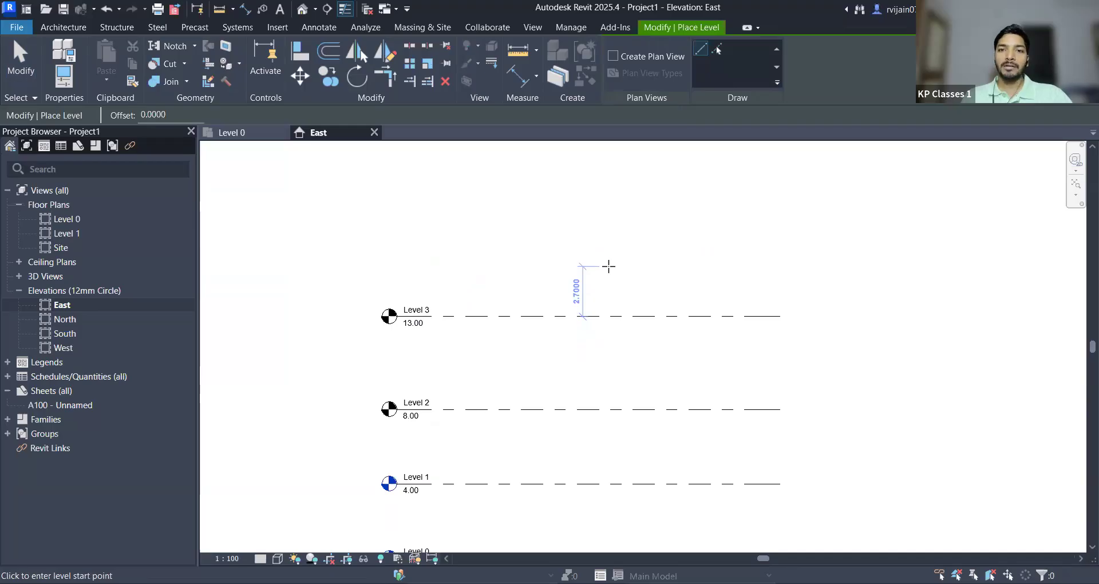
pyautogui.click(394, 223)
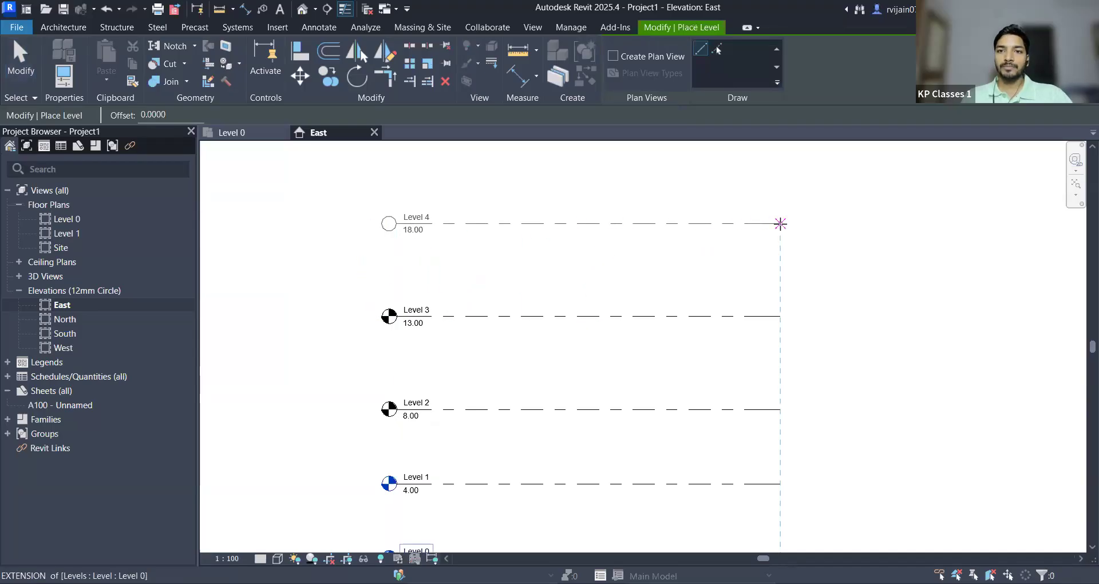
pyautogui.click(780, 224)
# Step: Draw another level 3 m above Level 4, aligned with both ends of the levels below, and end level placement
pyautogui.moveTo(532, 235); pyautogui.dragTo(528, 313, button='middle')
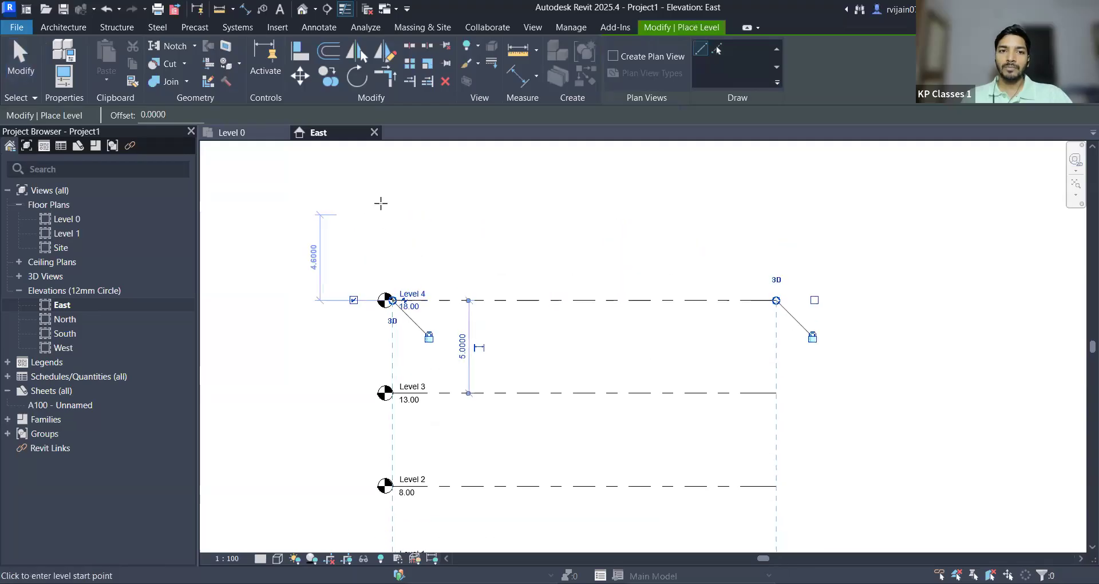
pyautogui.click(385, 245)
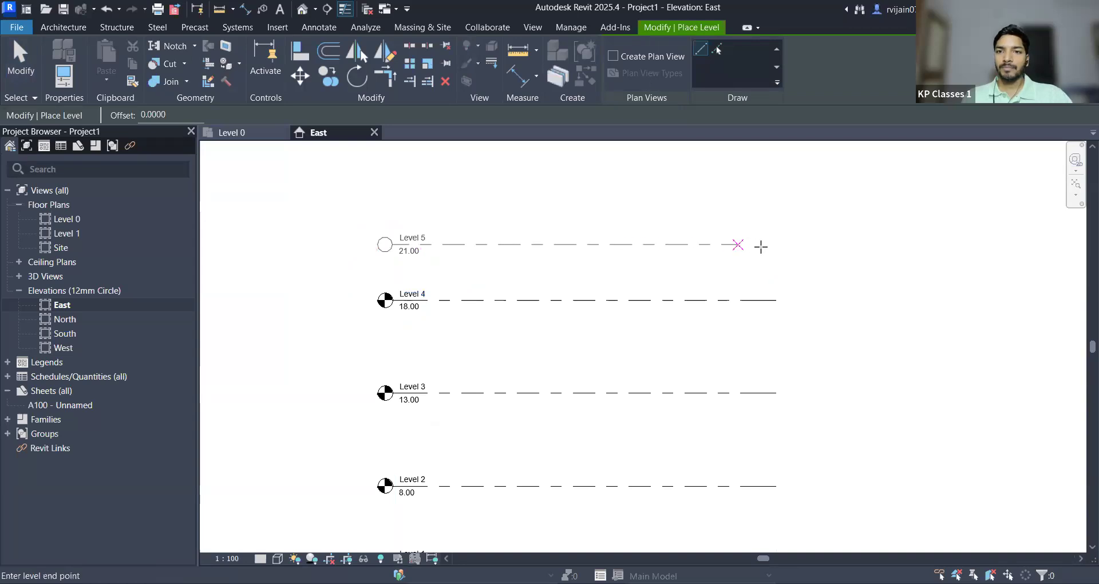
pyautogui.click(775, 244)
pyautogui.press('Escape')
pyautogui.press('Escape')
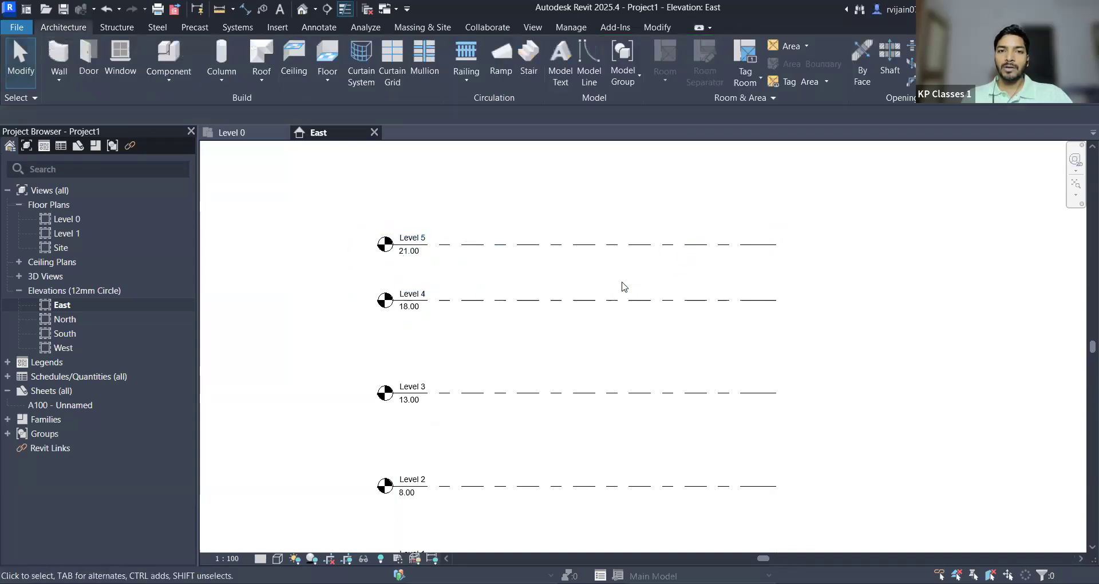
# Step: Copy Level 5 vertically upward by 5 m, using its right endpoint as the base point
pyautogui.scroll(-3, 623, 298)
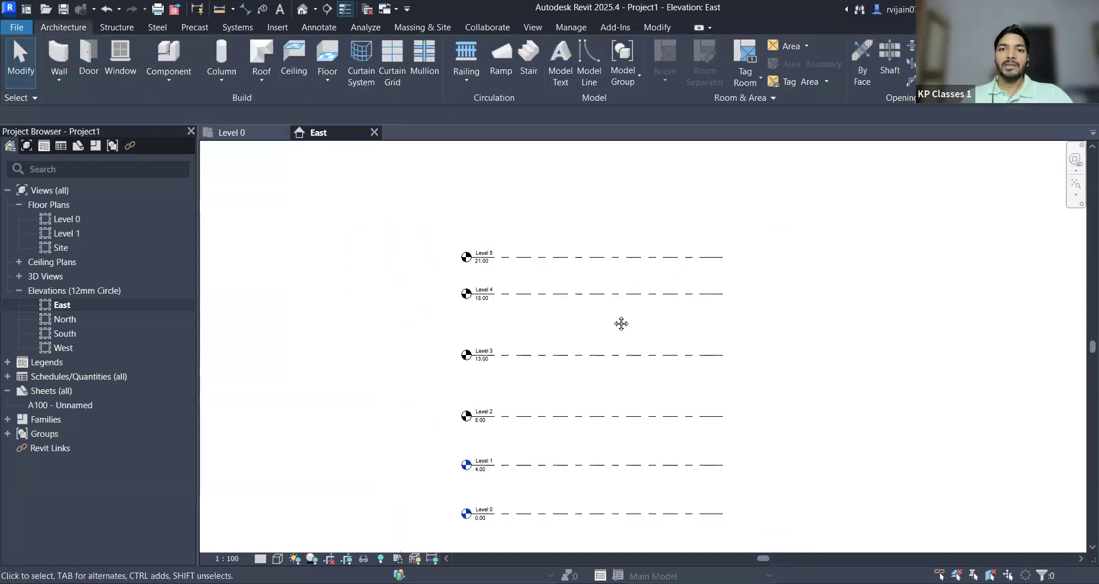
pyautogui.click(610, 323)
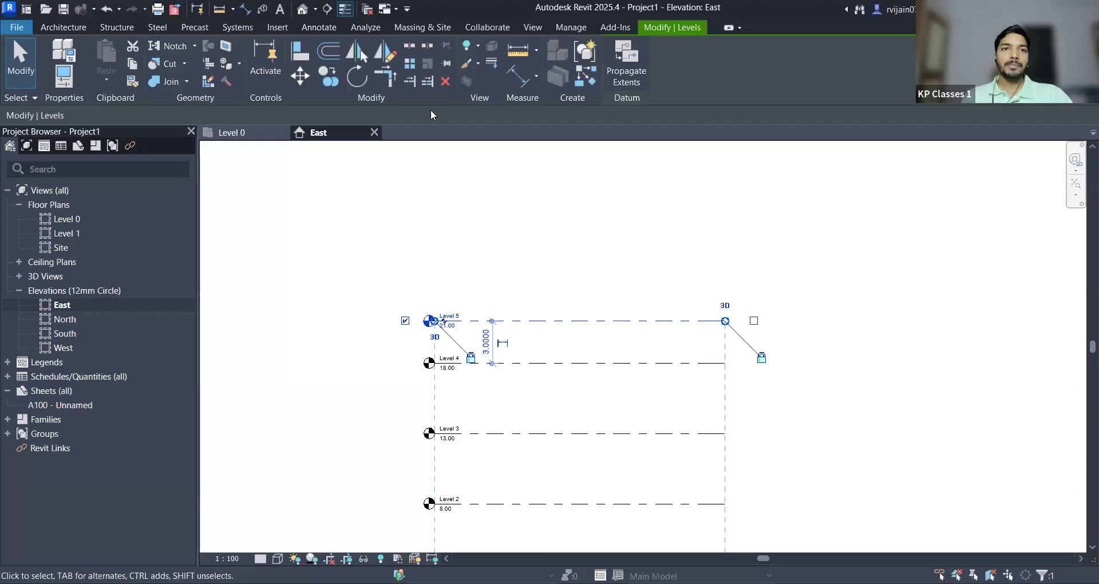
pyautogui.click(330, 80)
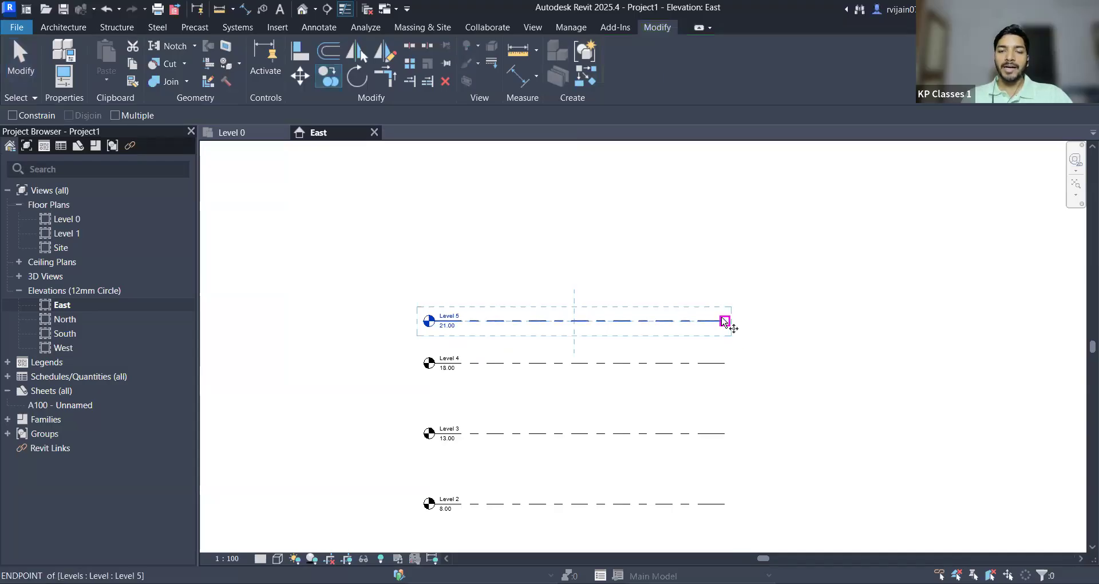
pyautogui.click(724, 320)
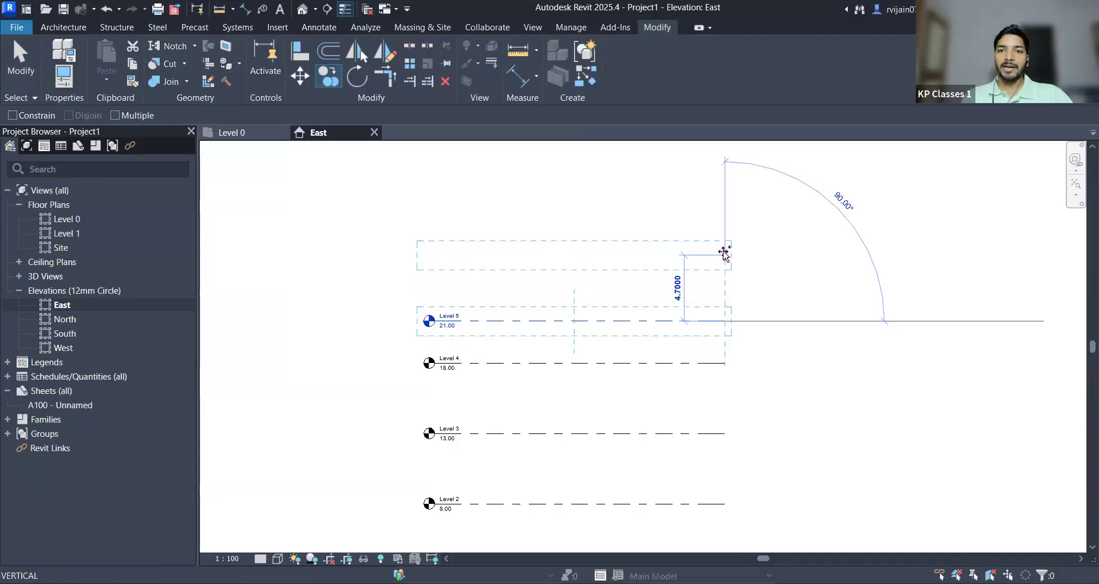
pyautogui.click(725, 250)
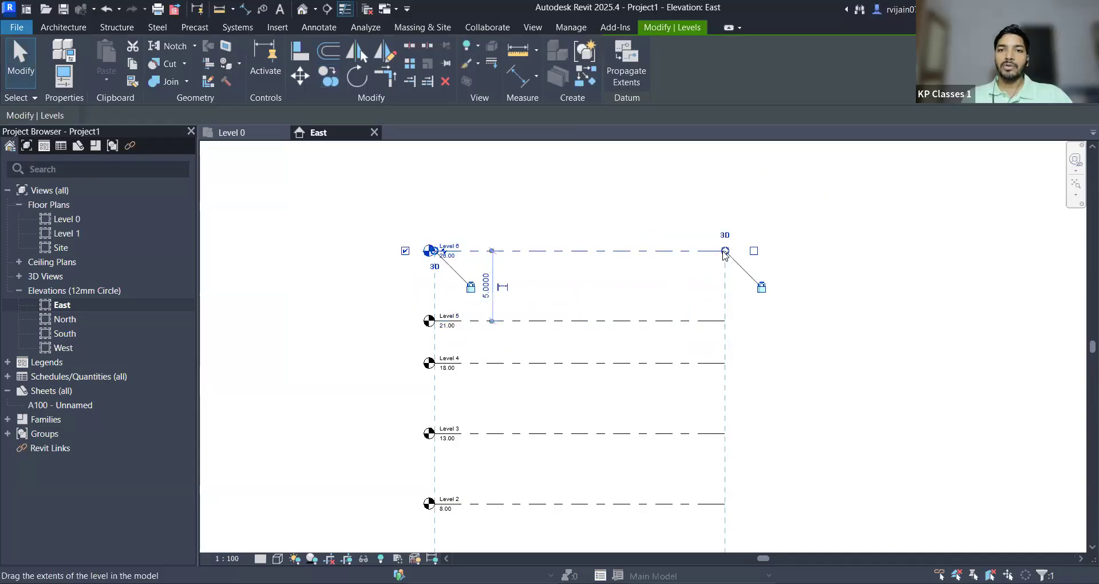
pyautogui.click(824, 346)
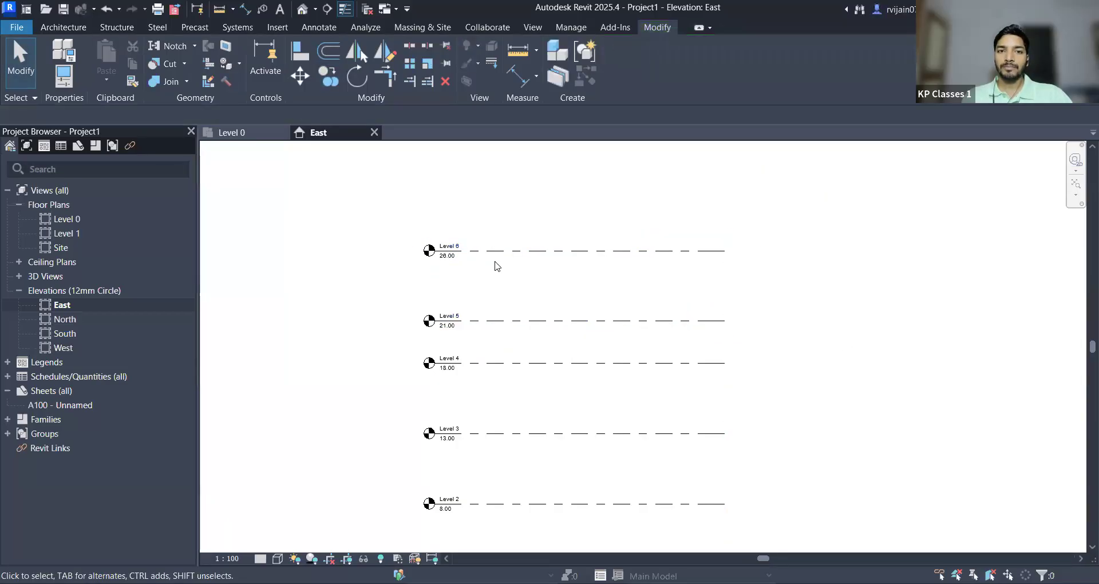
pyautogui.scroll(2, 502, 262)
pyautogui.click(539, 247)
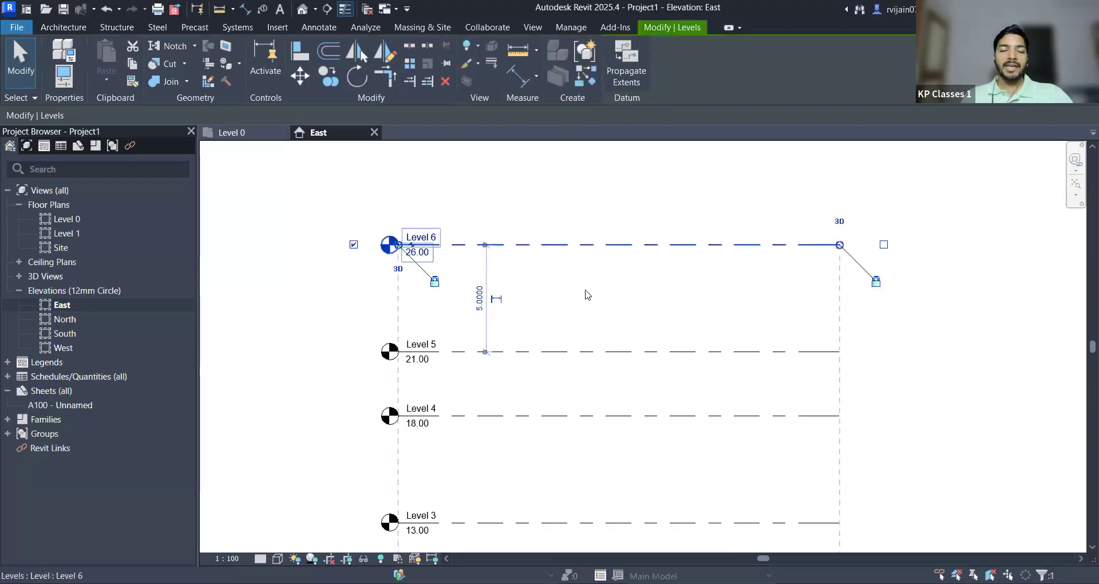
pyautogui.moveTo(594, 287); pyautogui.dragTo(570, 319, button='middle')
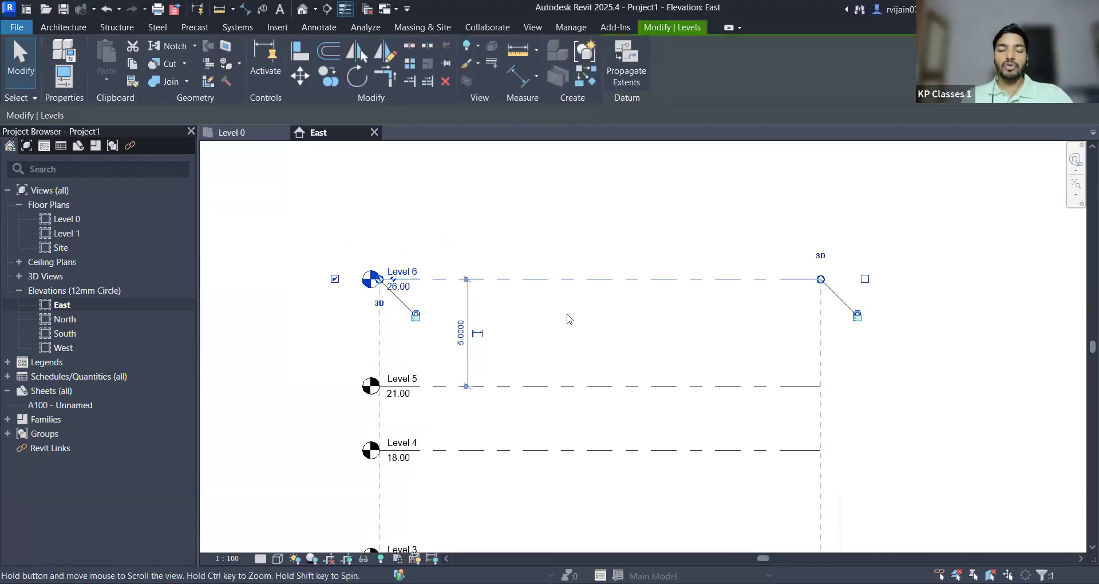
pyautogui.click(329, 77)
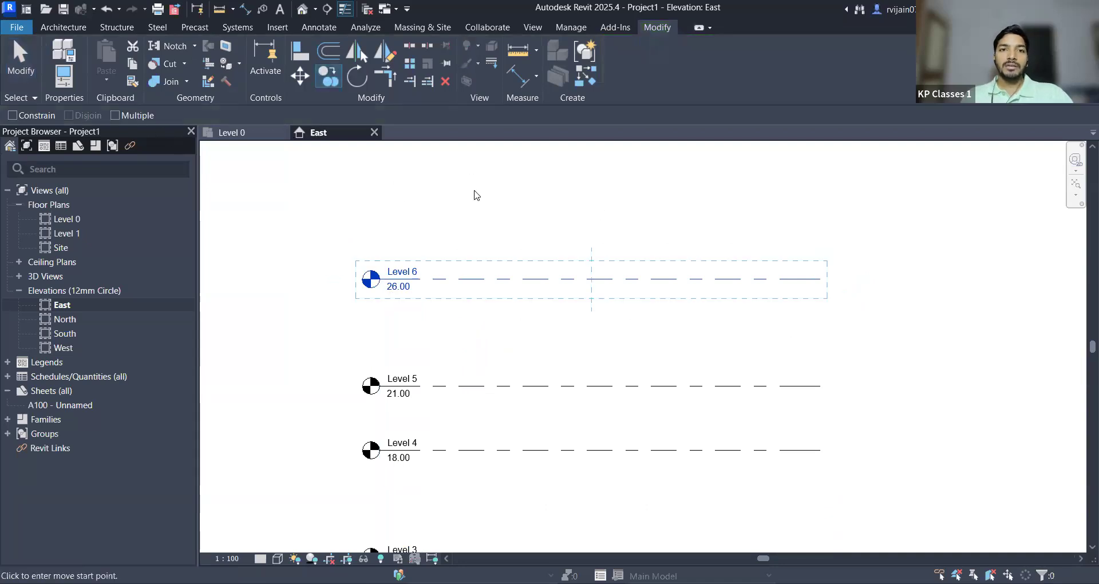
pyautogui.press('Escape')
pyautogui.press('Escape')
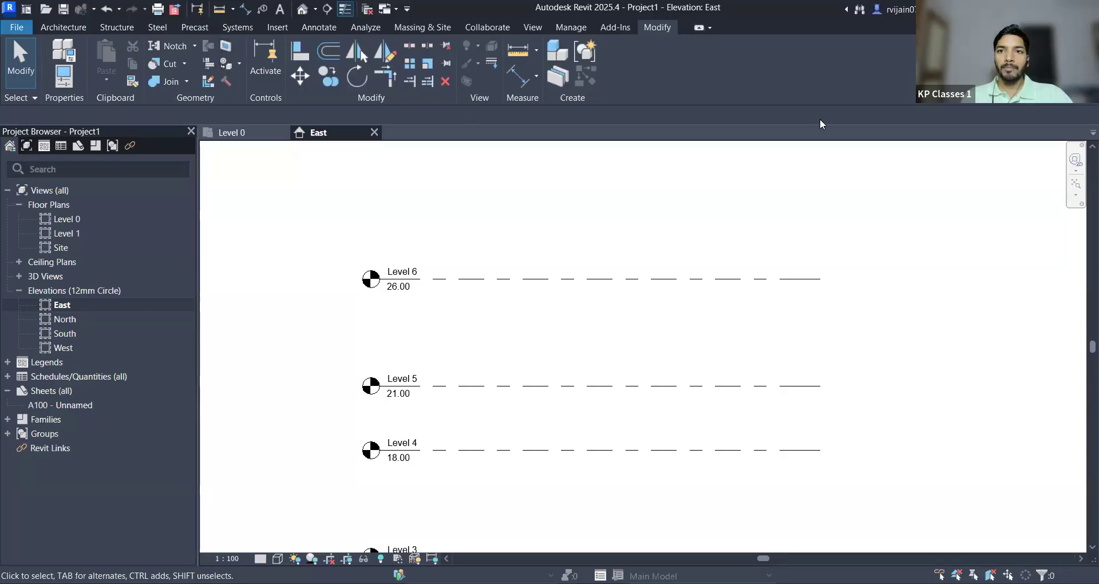
# Step: Copy Level 6 vertically upward with the Multiple option enabled, placing two copies at successive 4 m spacings
pyautogui.click(667, 280)
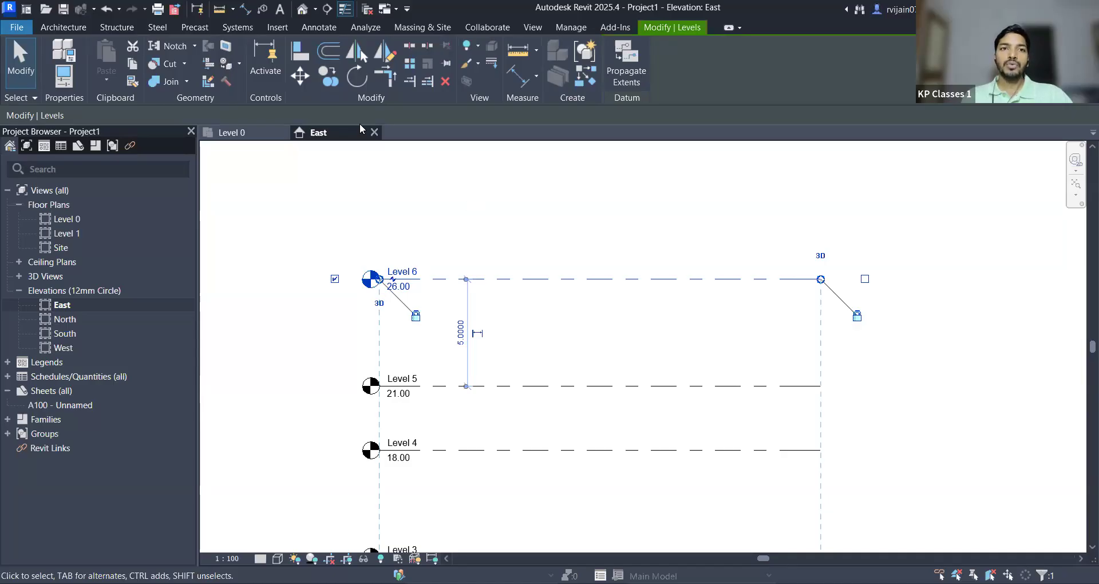
pyautogui.click(330, 77)
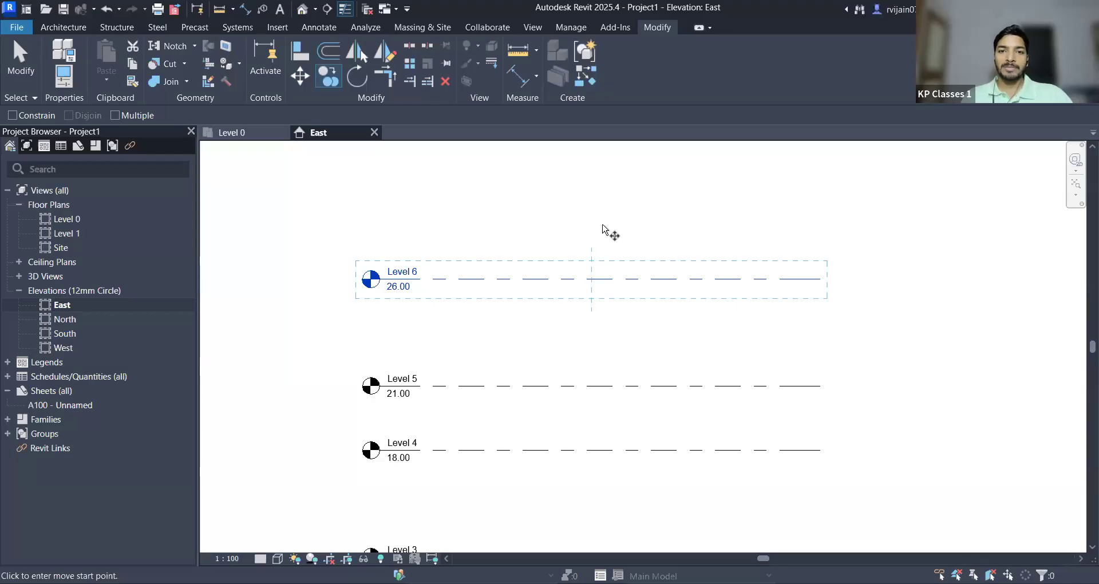
pyautogui.scroll(-1, 604, 229)
pyautogui.moveTo(608, 284); pyautogui.dragTo(615, 333, button='middle')
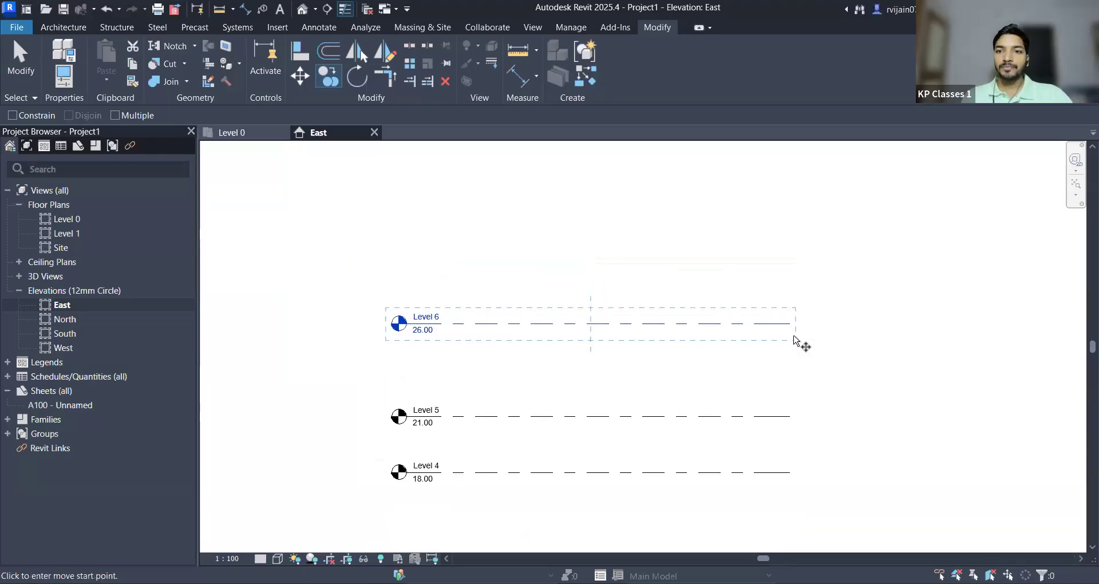
pyautogui.click(115, 115)
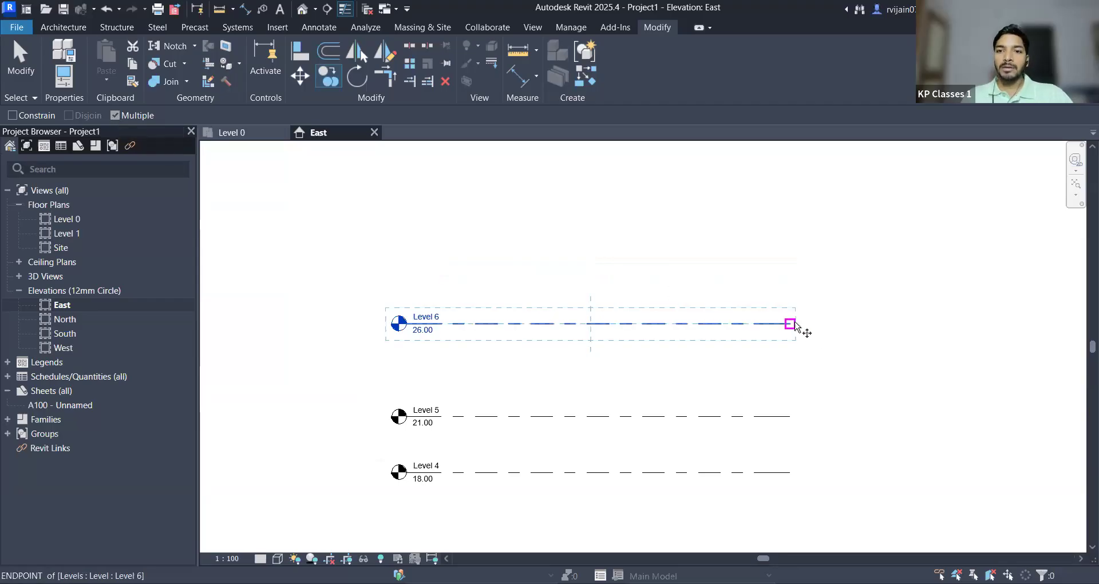
pyautogui.click(801, 291)
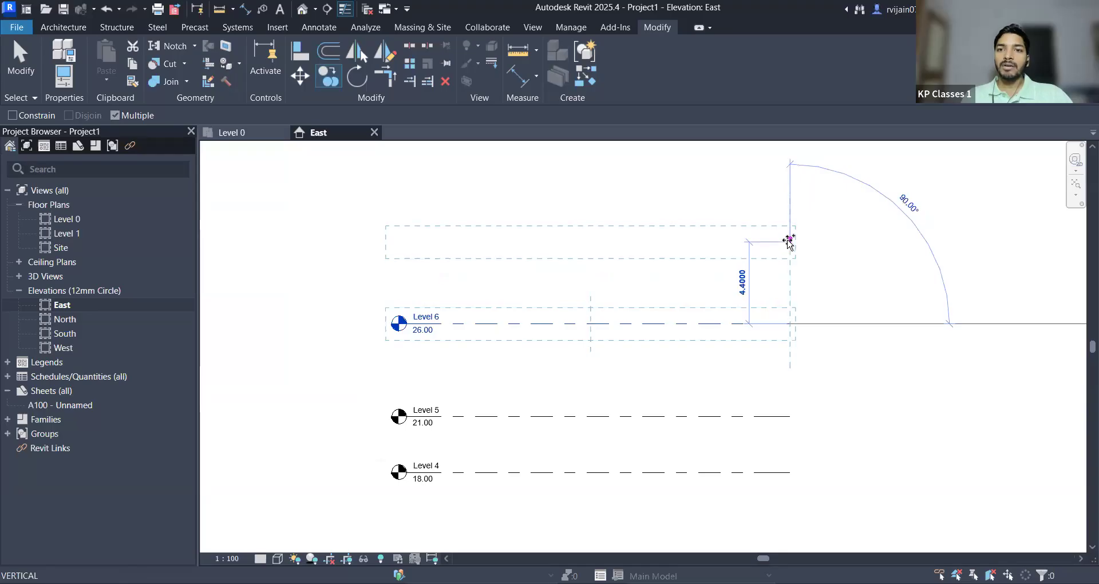
pyautogui.click(788, 249)
pyautogui.moveTo(783, 356); pyautogui.dragTo(775, 494, button='middle')
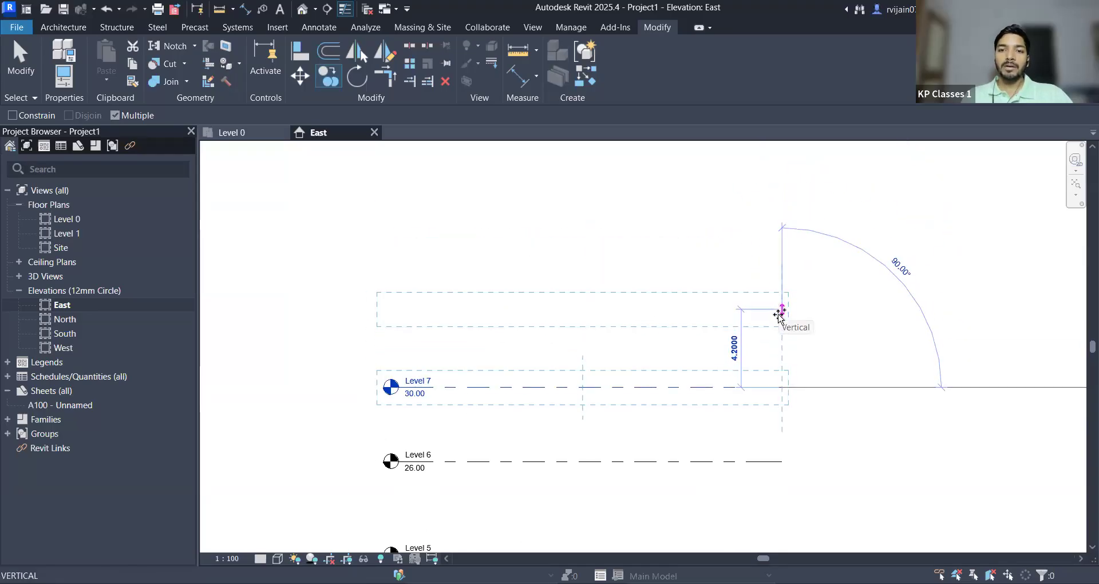
pyautogui.click(780, 313)
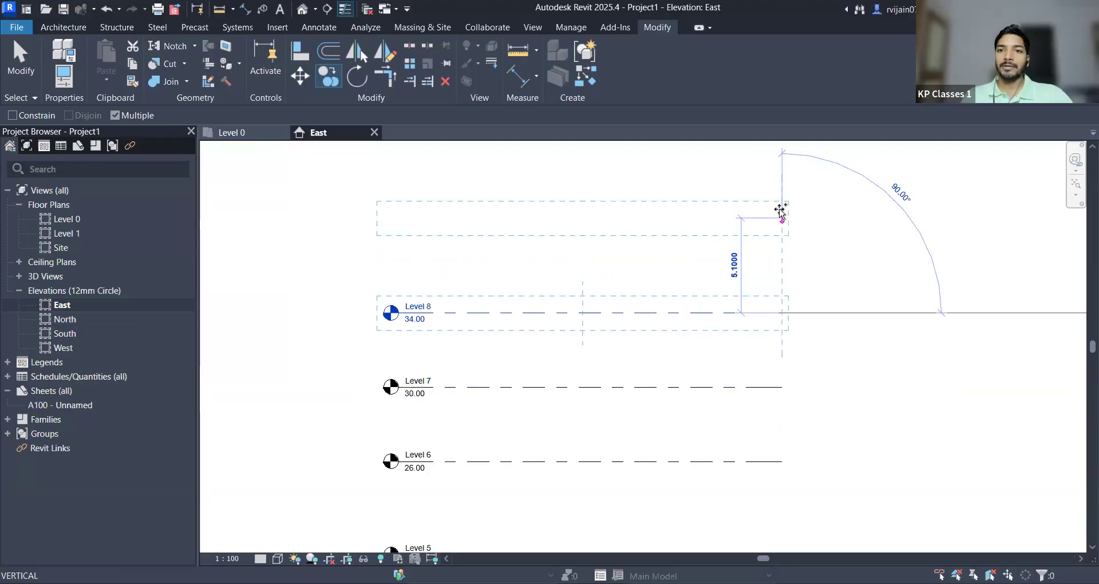
# Step: Place two more level copies, one 5.8 m above Level 8 and another 5.2 m above that, and end the Copy command
pyautogui.click(781, 204)
pyautogui.moveTo(772, 114); pyautogui.dragTo(765, 258, button='middle')
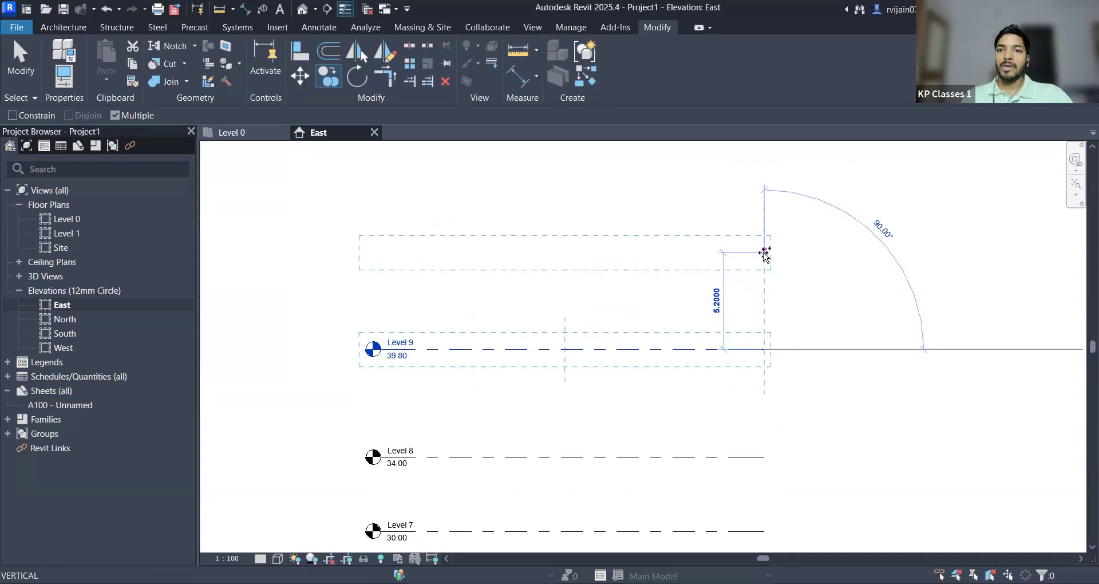
pyautogui.click(766, 252)
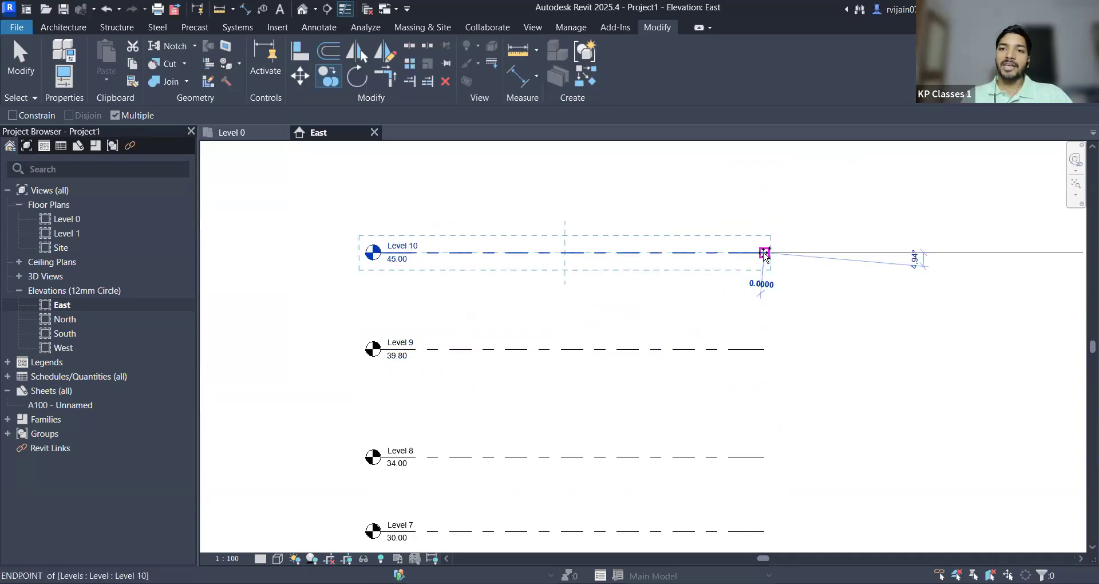
pyautogui.scroll(-2, 765, 256)
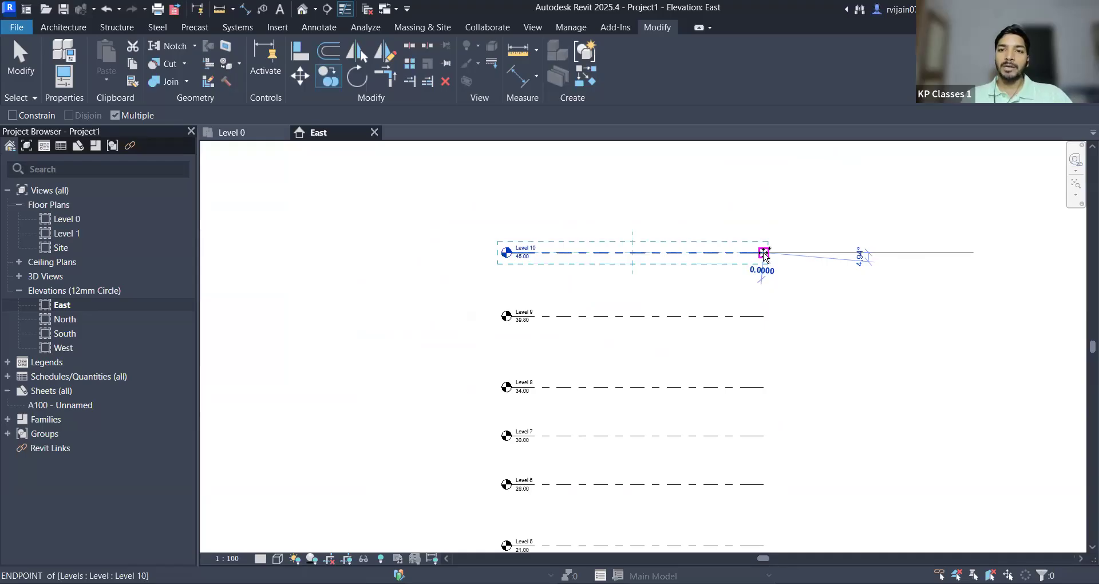
pyautogui.moveTo(763, 254); pyautogui.dragTo(745, 327, button='middle')
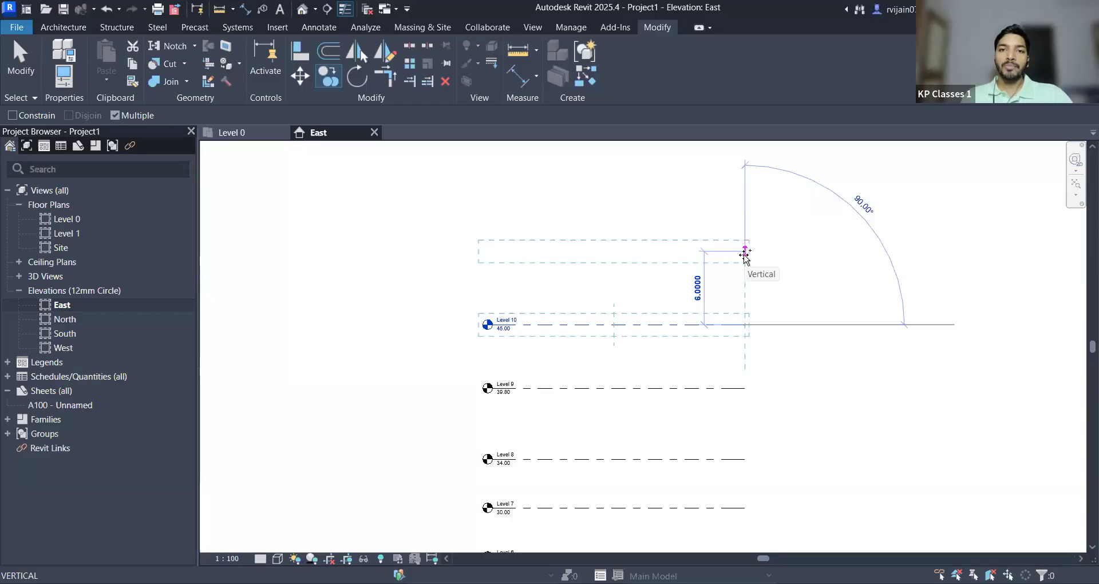
pyautogui.click(19, 62)
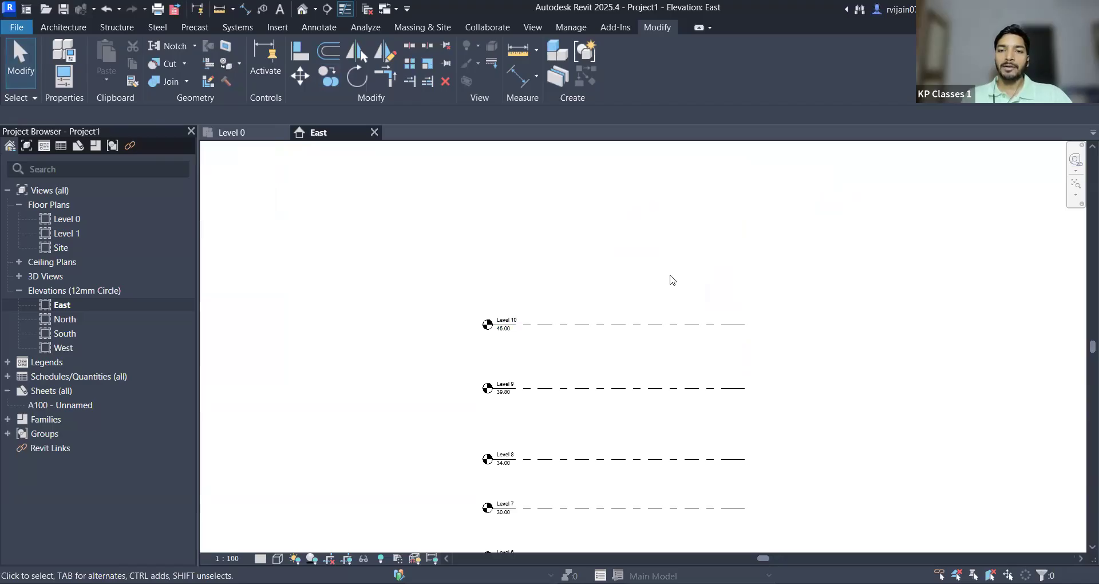
pyautogui.click(670, 328)
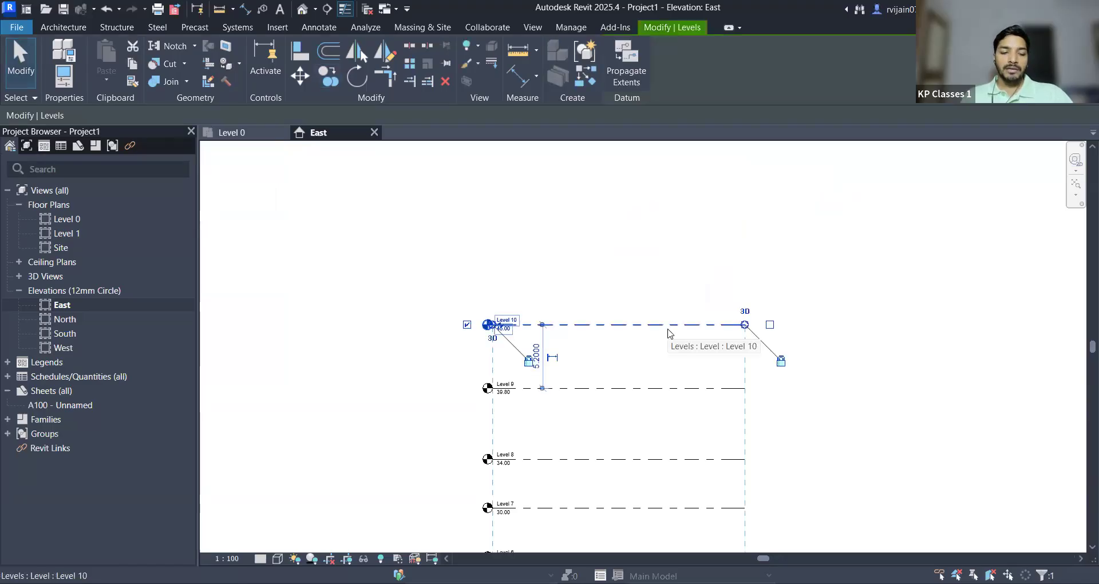
pyautogui.press('c')
pyautogui.press('o')
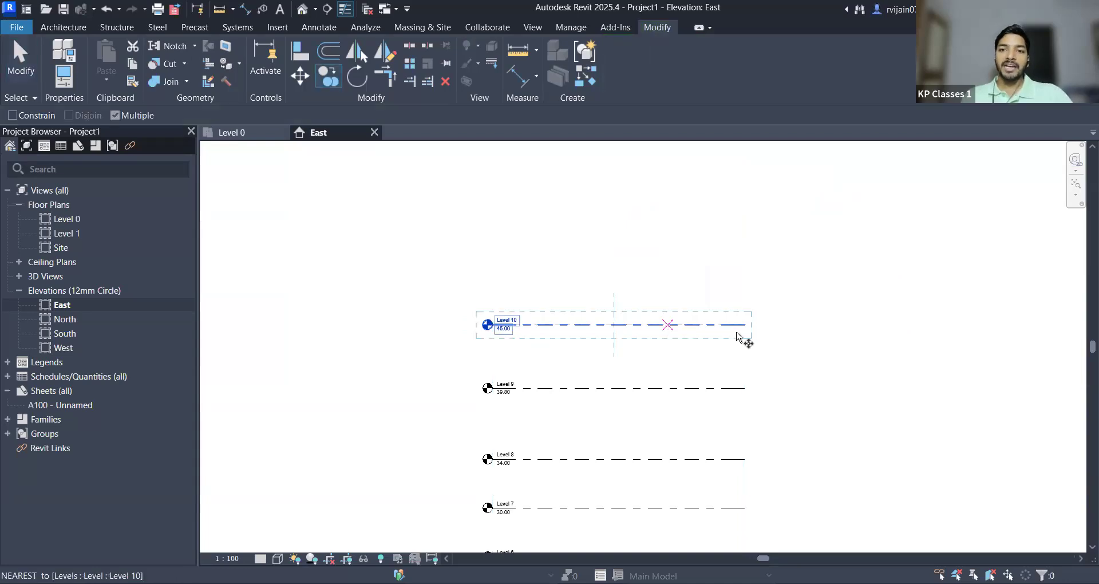
pyautogui.click(745, 325)
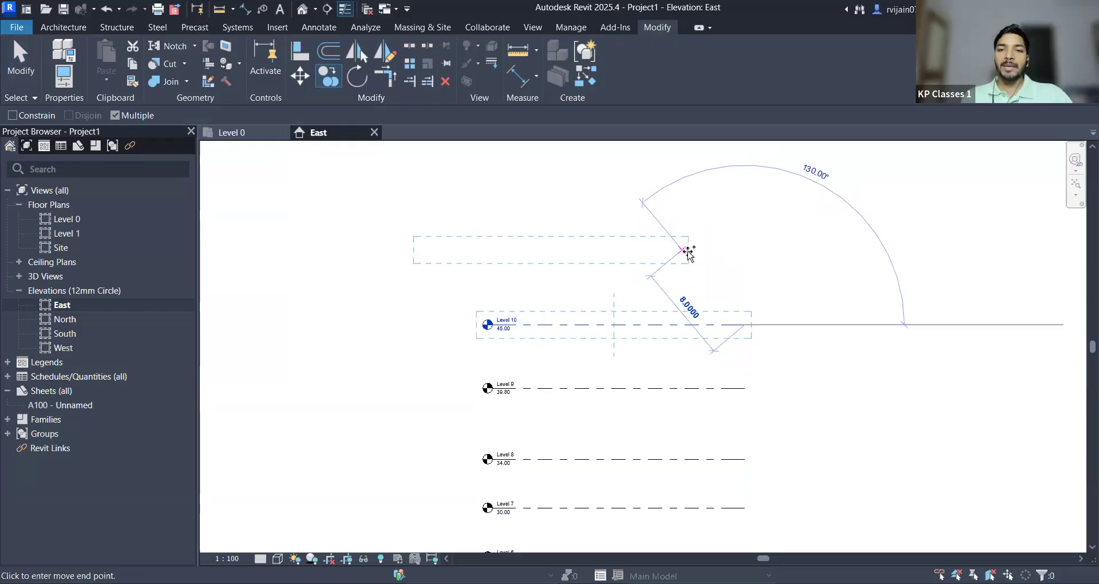
pyautogui.press('Escape')
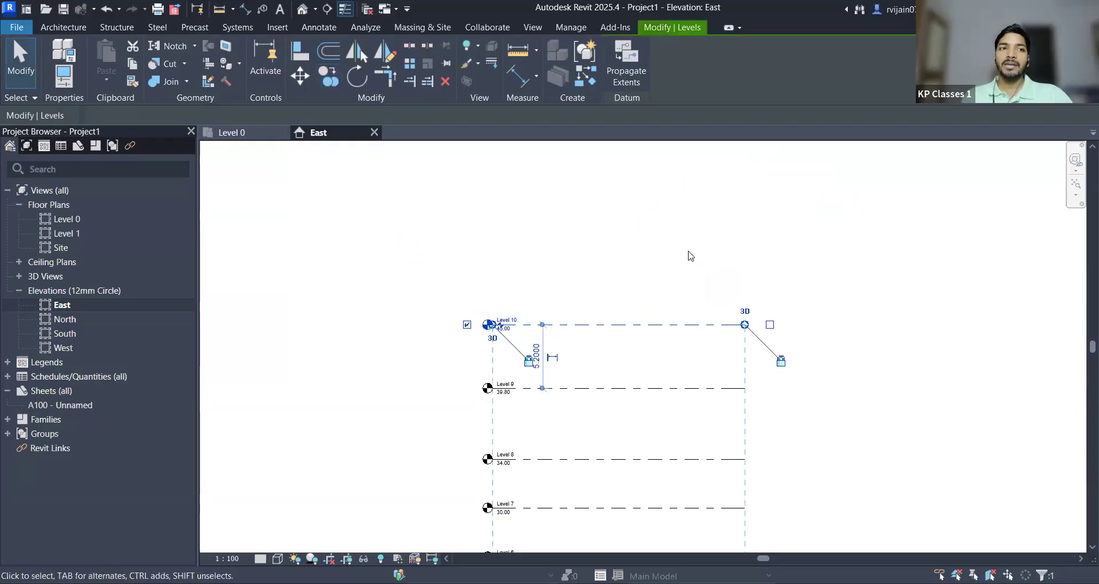
pyautogui.press('Escape')
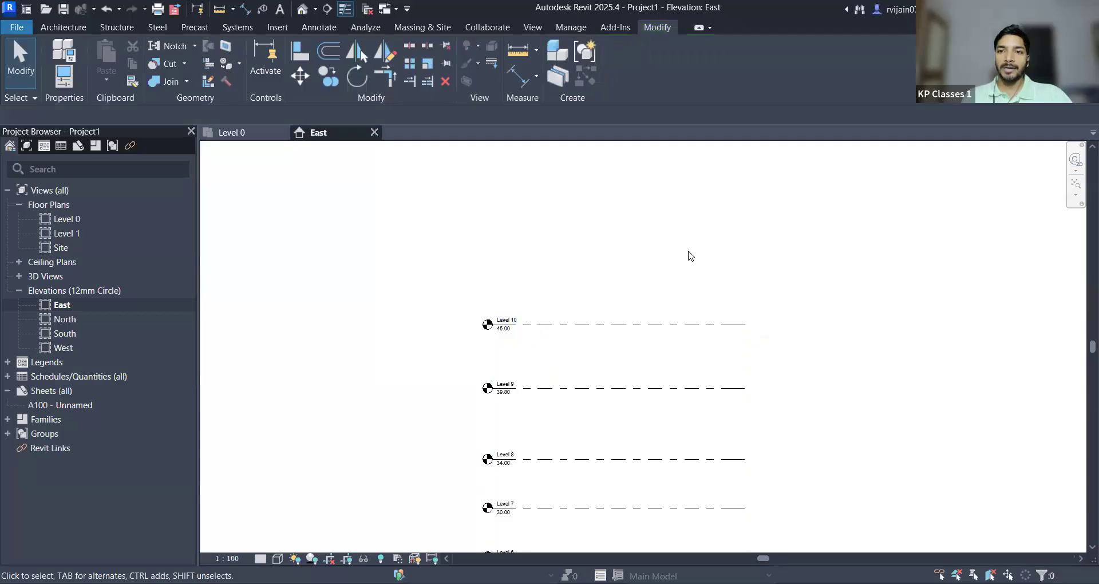
pyautogui.scroll(-4, 687, 253)
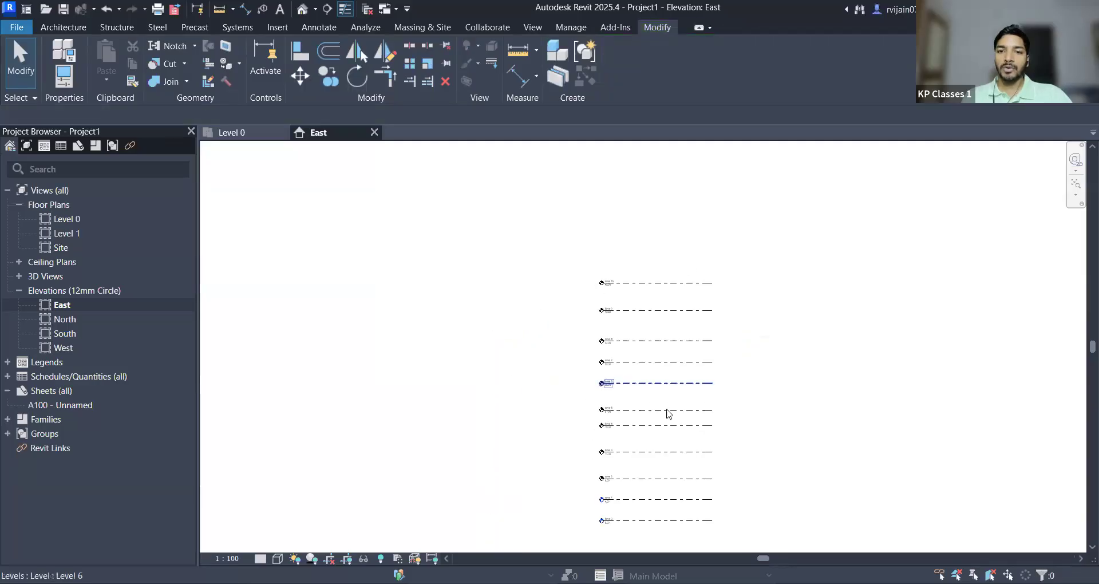
pyautogui.scroll(3, 642, 359)
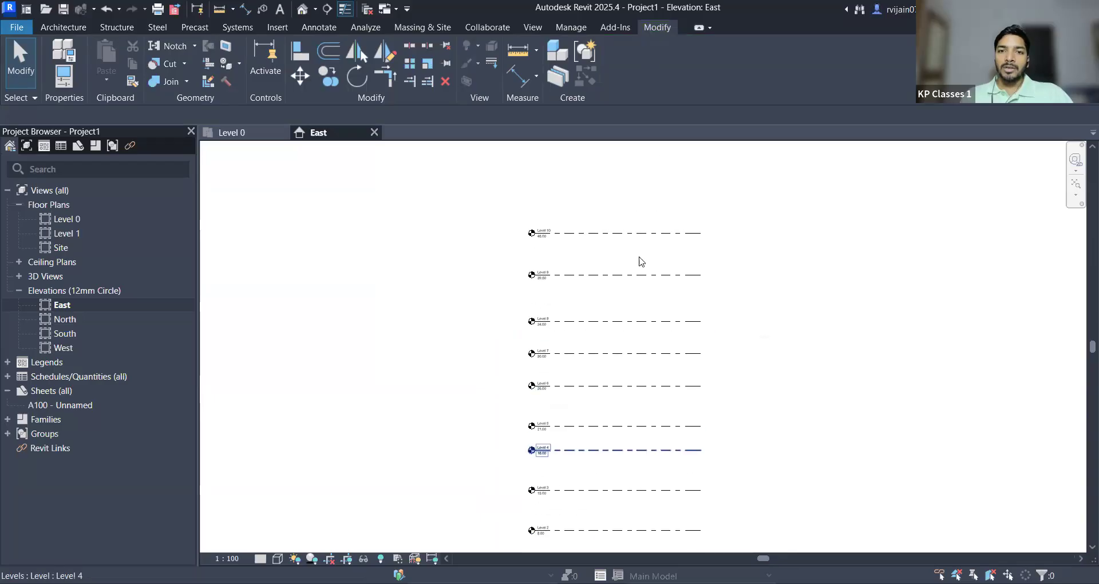
pyautogui.scroll(1, 681, 246)
pyautogui.scroll(-2, 738, 211)
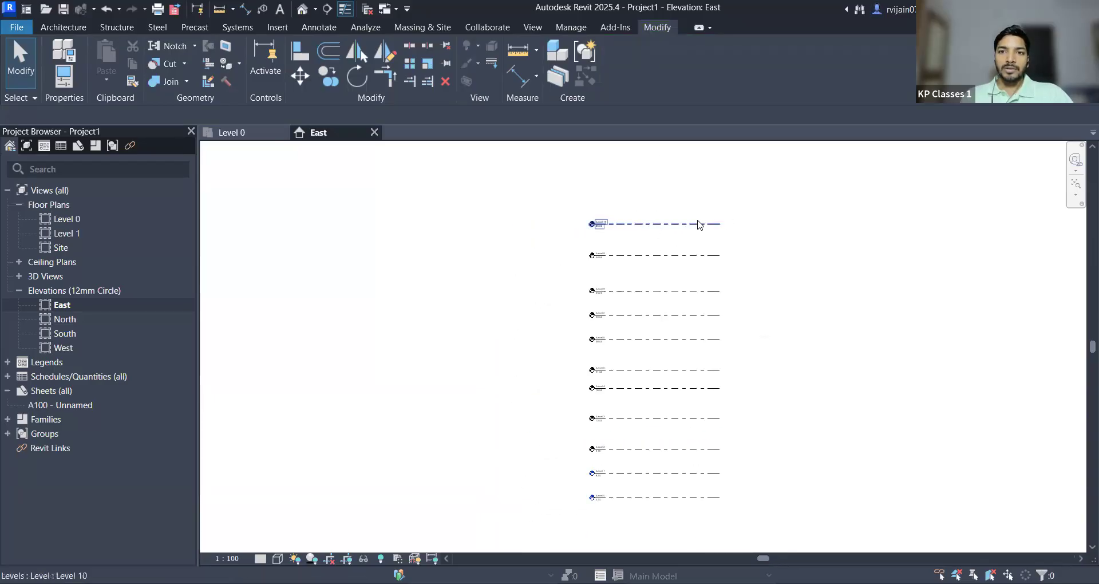
pyautogui.click(695, 223)
pyautogui.moveTo(695, 214); pyautogui.dragTo(654, 314, button='middle')
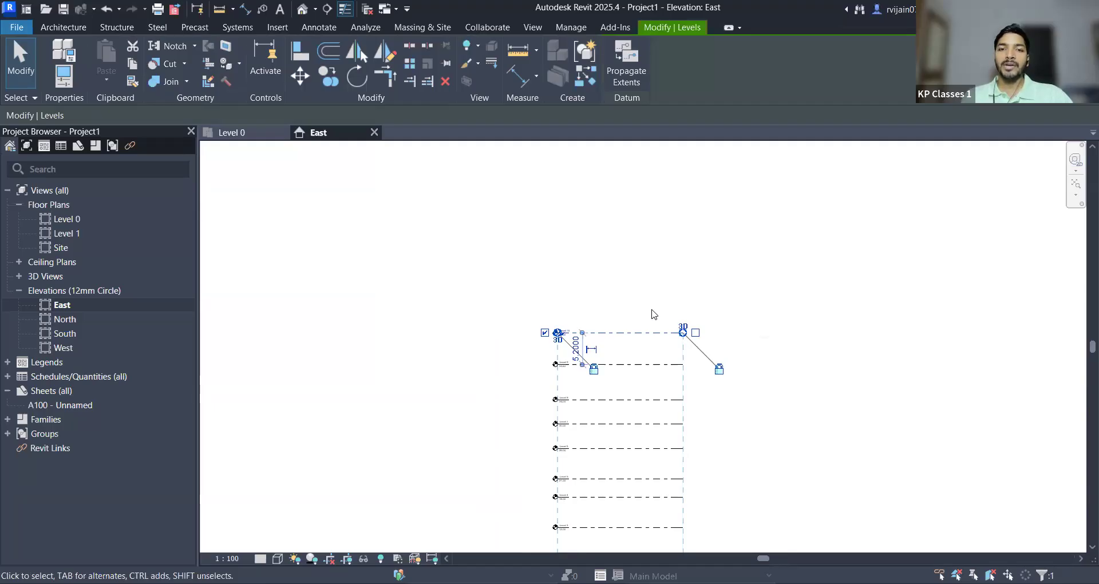
pyautogui.scroll(2, 653, 314)
pyautogui.click(654, 314)
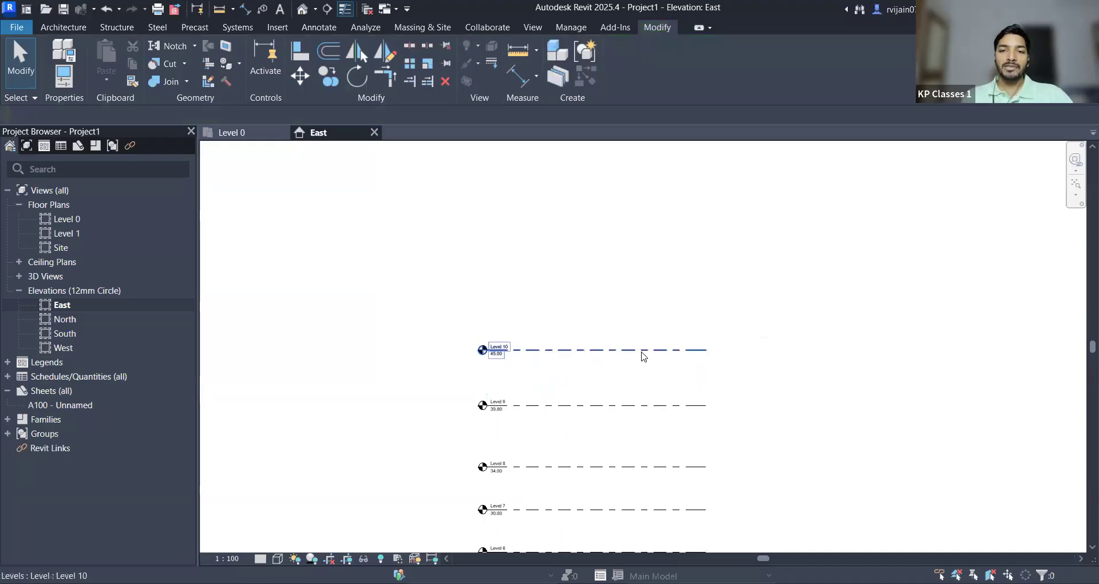
# Step: Create a linear array of Level 10 vertically upward, placing the 2nd item 5 m above it, with an array count of 10
pyautogui.click(643, 353)
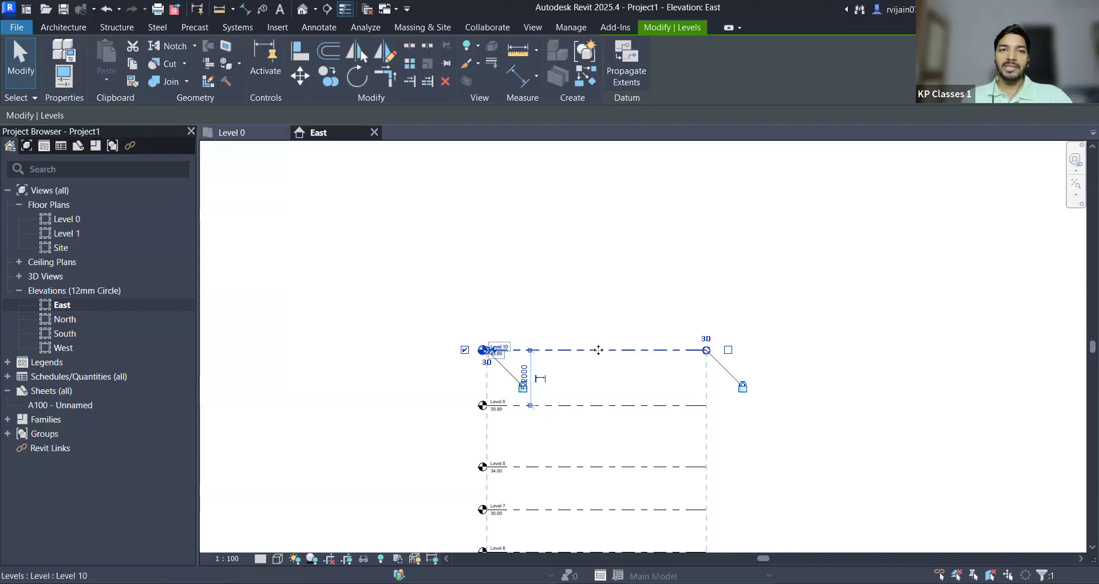
pyautogui.click(410, 64)
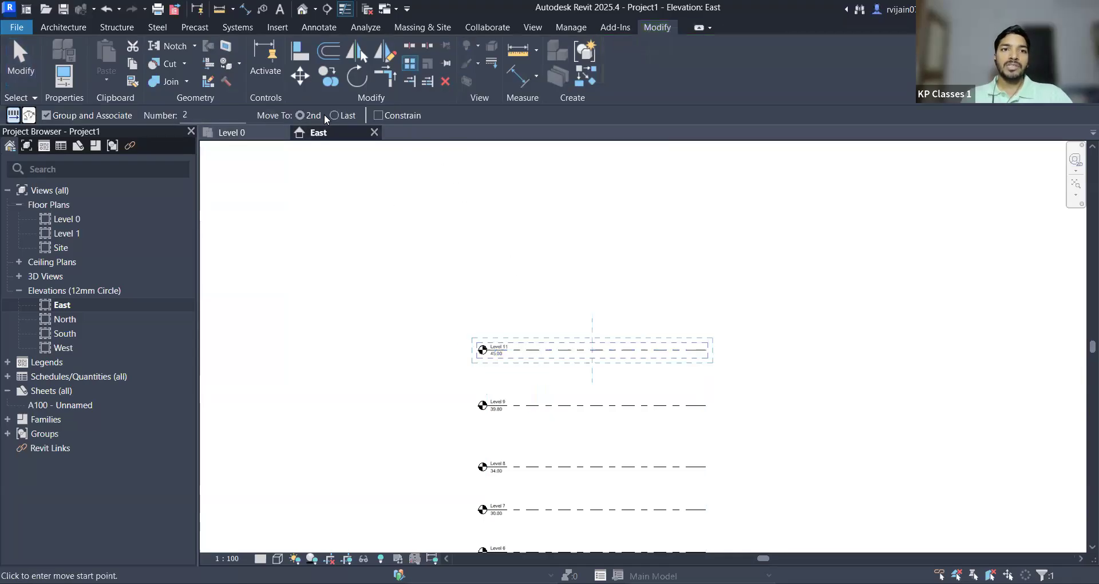
pyautogui.click(604, 349)
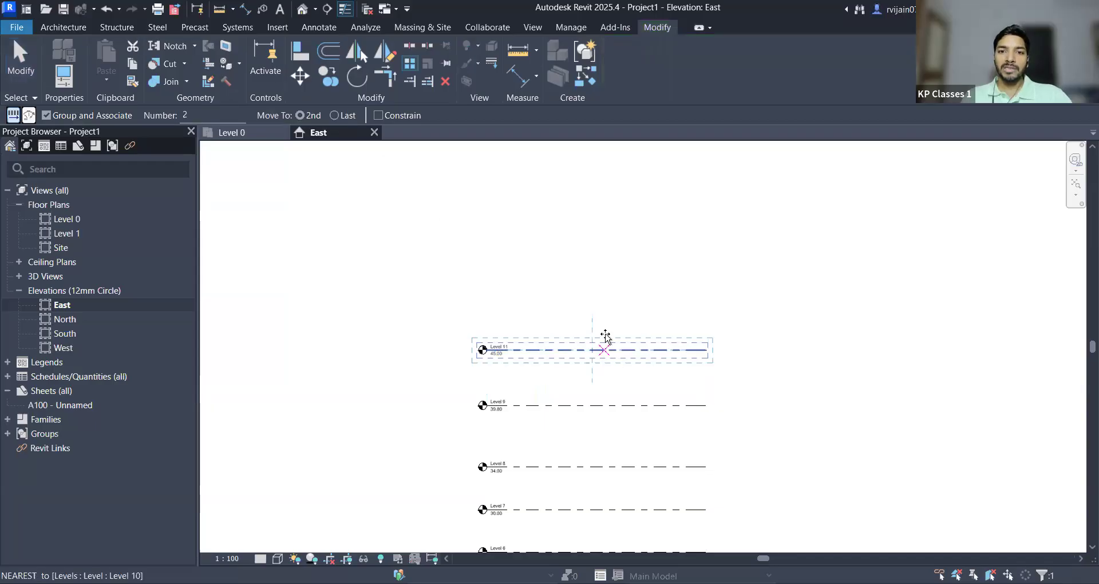
pyautogui.click(606, 296)
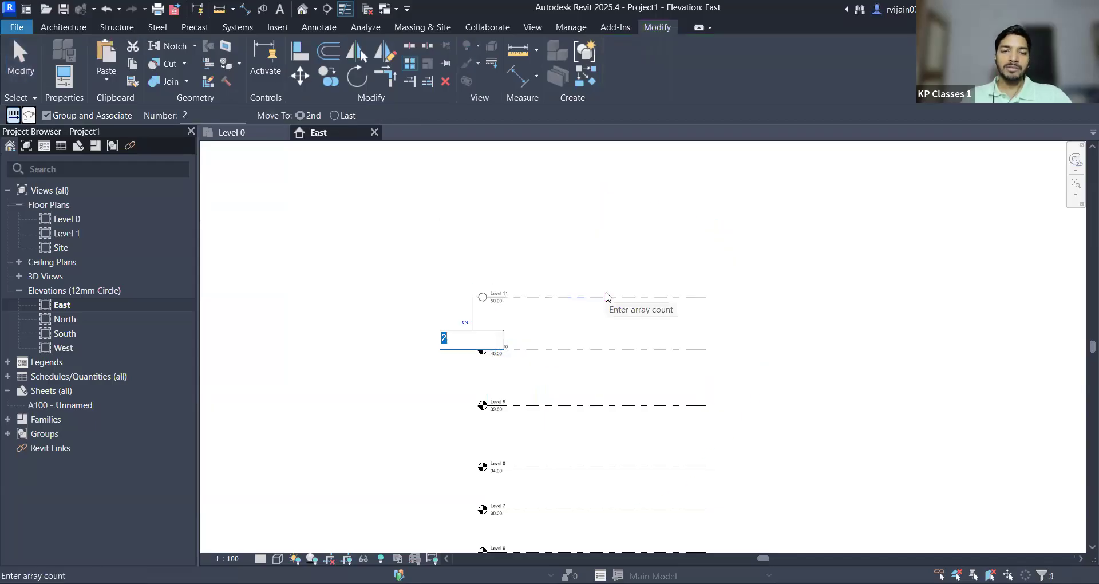
pyautogui.moveTo(610, 337); pyautogui.dragTo(591, 394, button='middle')
pyautogui.write('10')
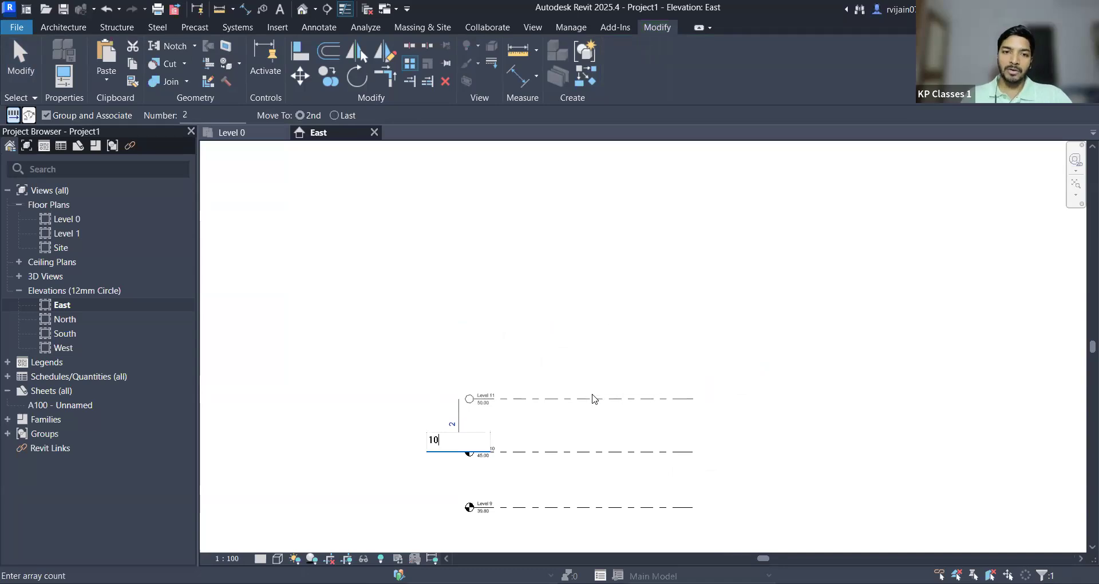
pyautogui.press('Return')
pyautogui.scroll(-5, 589, 392)
pyautogui.press('Escape')
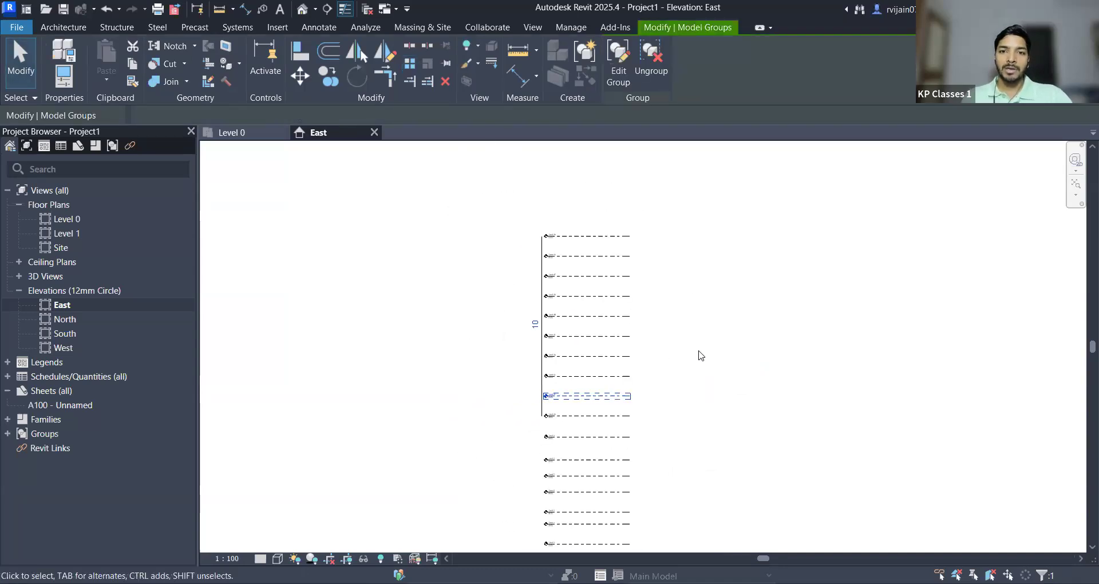
pyautogui.scroll(-2, 595, 238)
pyautogui.scroll(2, 607, 275)
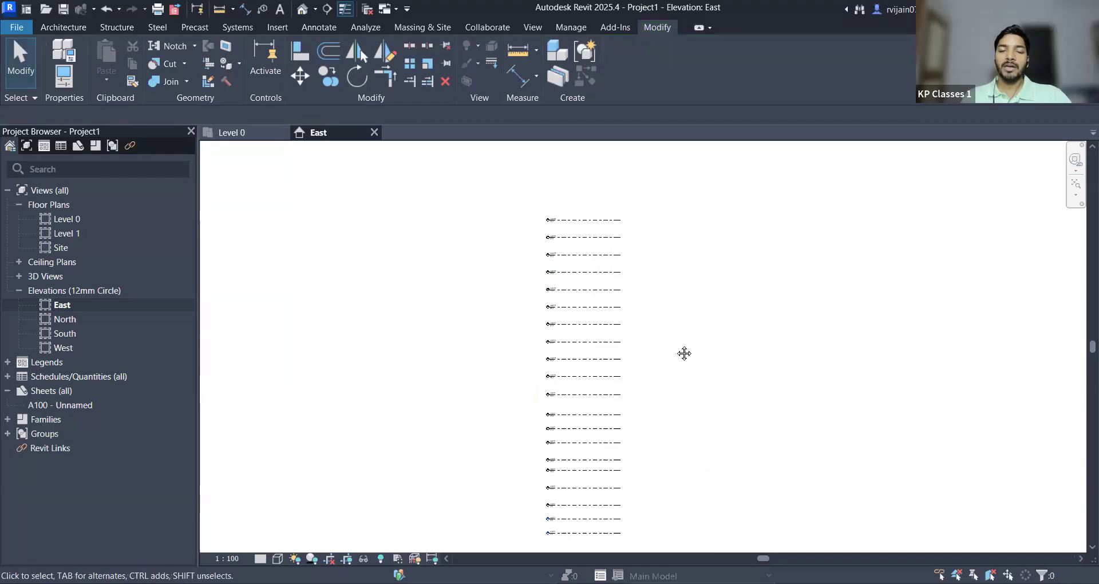
pyautogui.moveTo(684, 351); pyautogui.dragTo(676, 325, button='middle')
pyautogui.click(1075, 183)
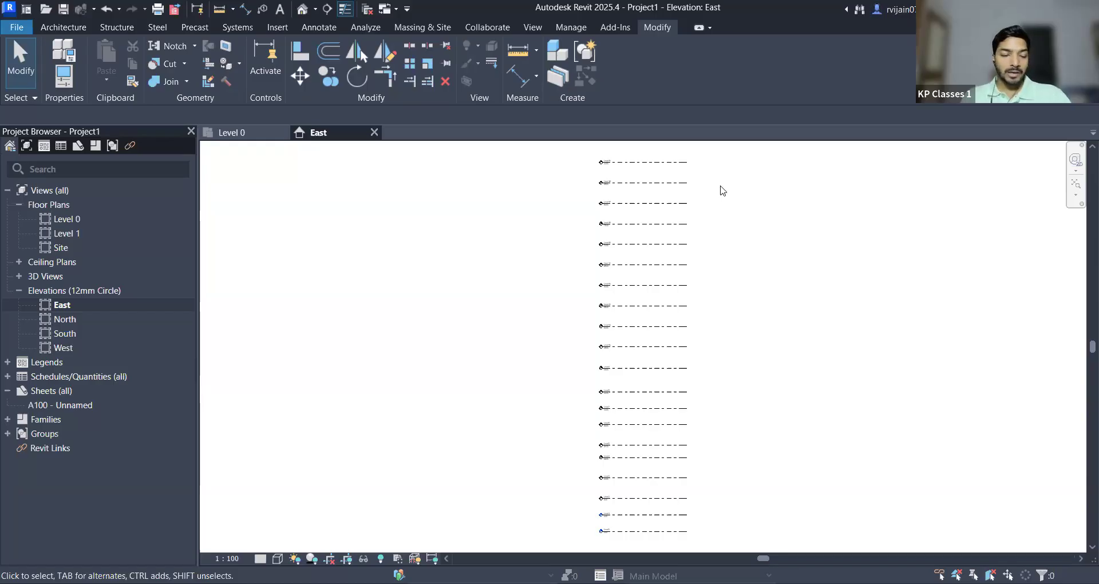
# Step: Array Level 10 vertically upward at 5 m spacing using the Move To 2nd option, with a total count of 10
pyautogui.scroll(3, 697, 255)
pyautogui.click(630, 350)
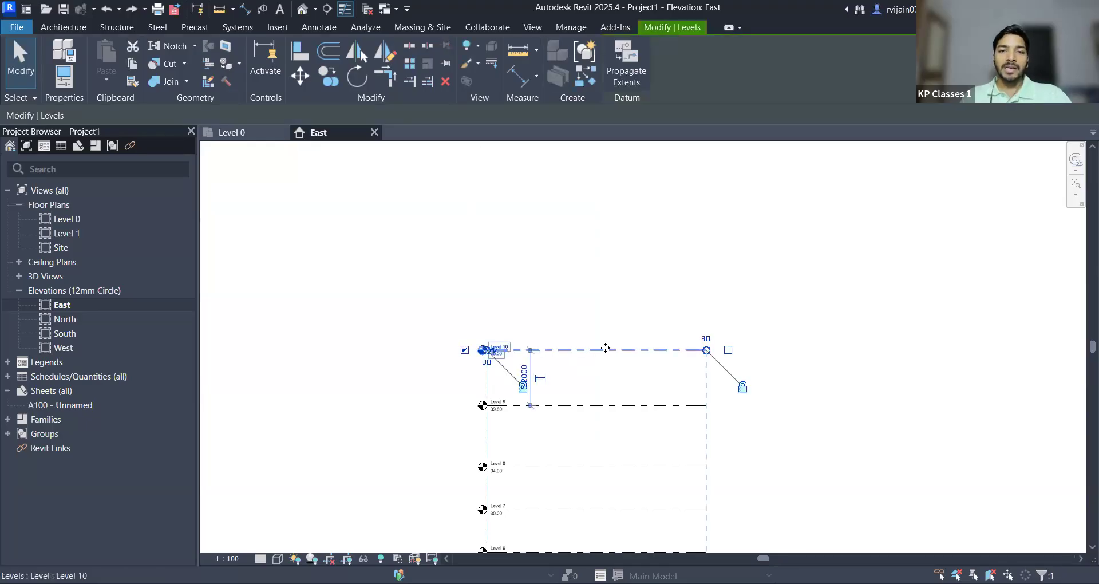
pyautogui.click(409, 65)
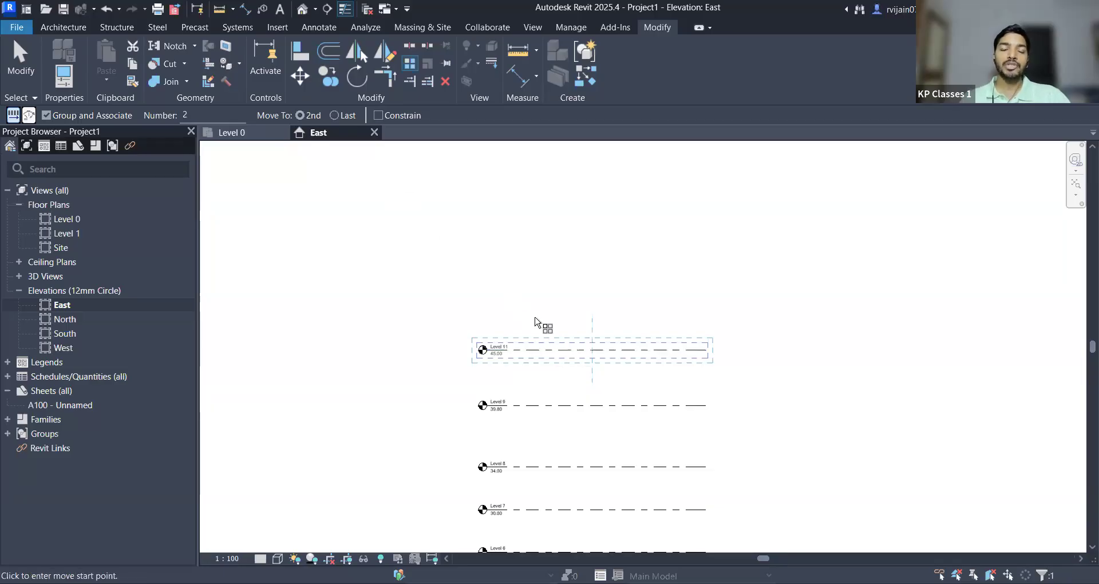
pyautogui.scroll(-3, 510, 318)
pyautogui.scroll(2, 534, 296)
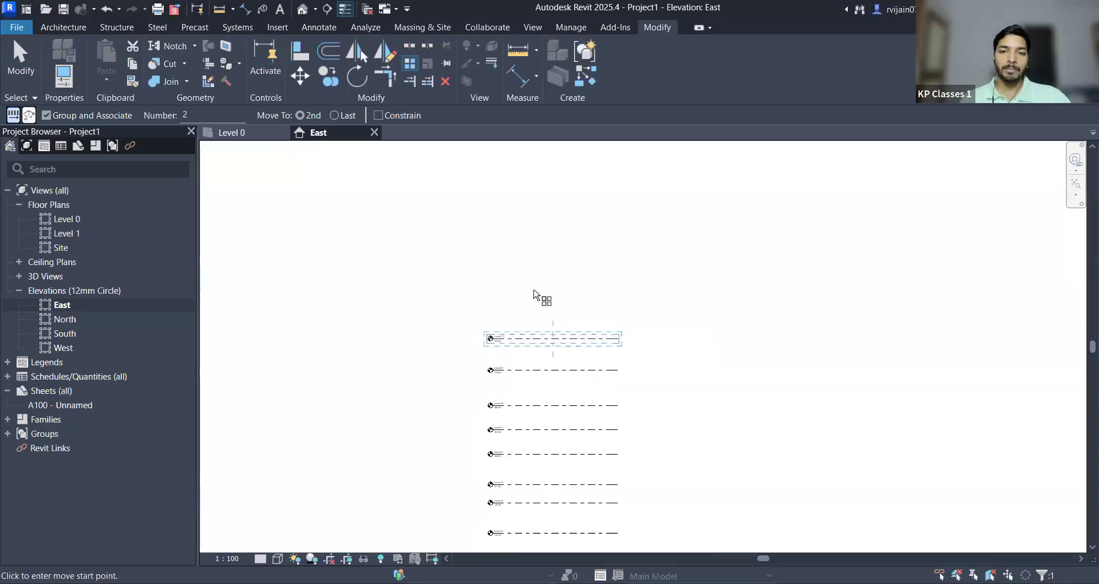
pyautogui.click(521, 346)
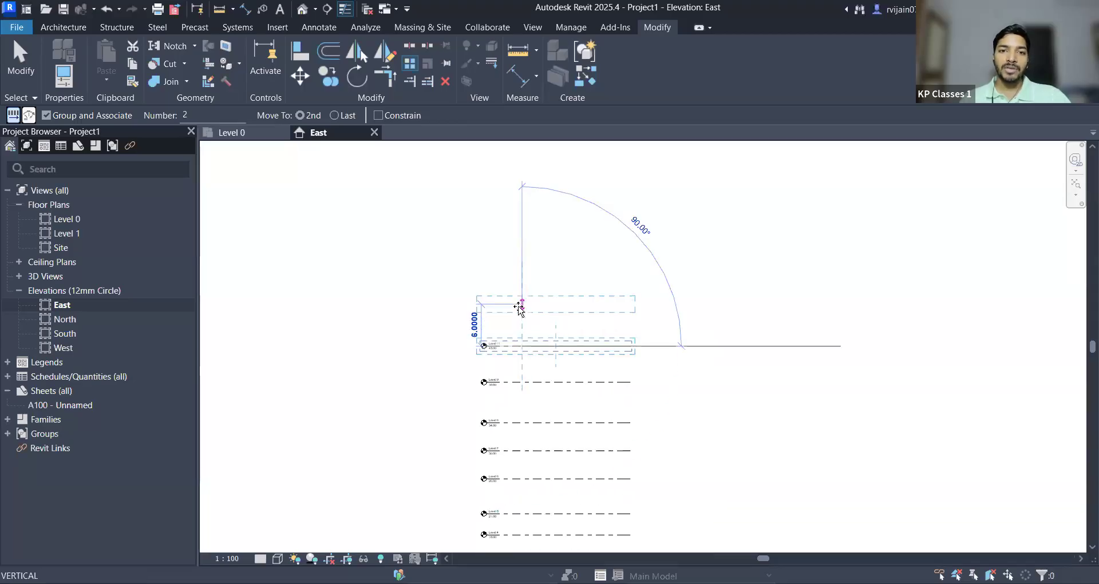
pyautogui.scroll(2, 518, 309)
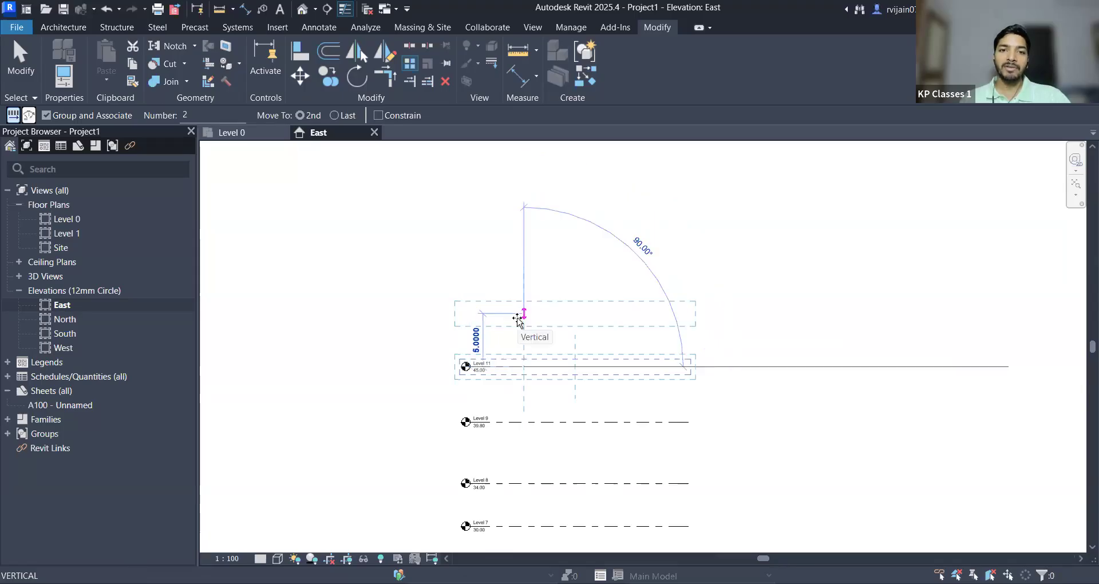
pyautogui.click(517, 319)
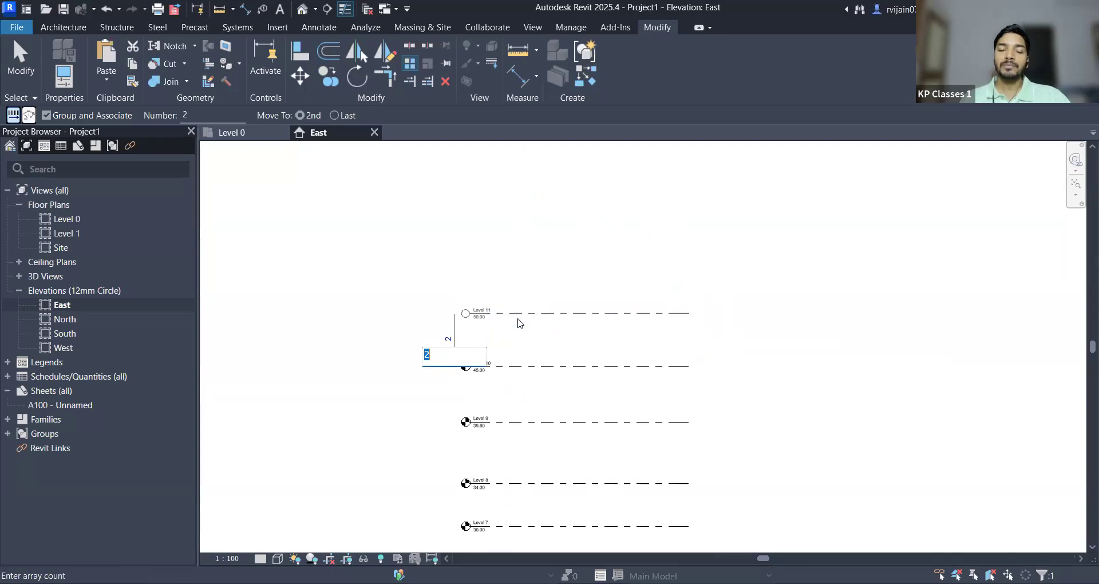
pyautogui.write('10')
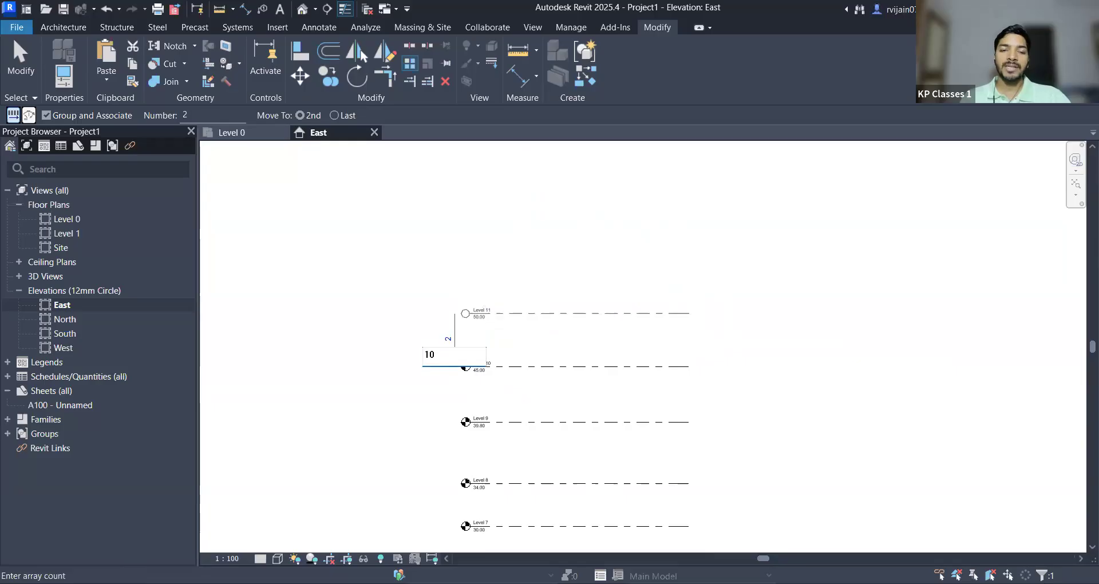
pyautogui.press('Return')
pyautogui.moveTo(517, 317); pyautogui.dragTo(459, 462, button='middle')
pyautogui.scroll(-1, 457, 461)
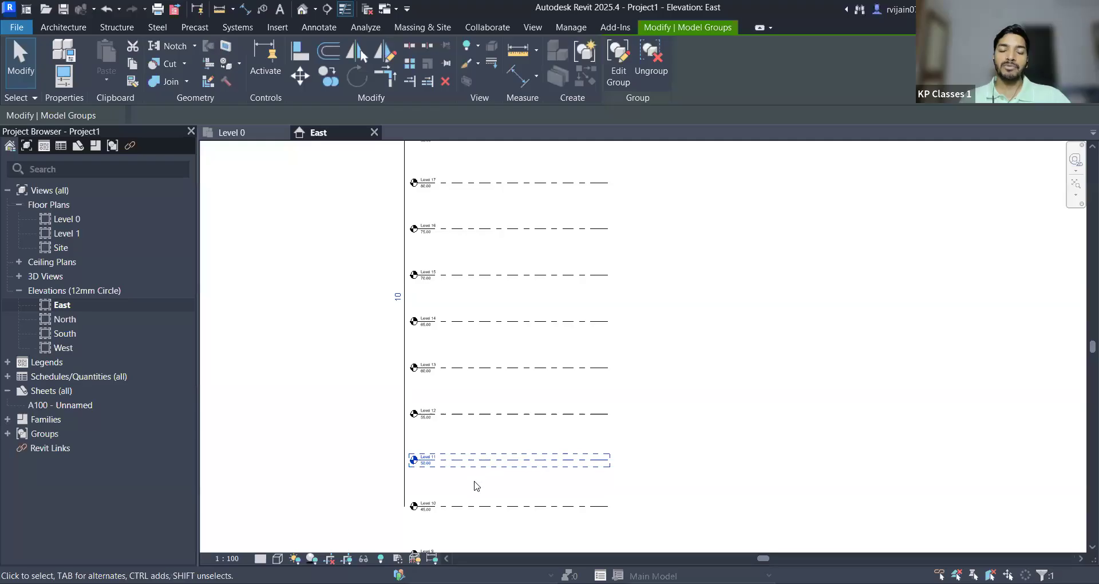
pyautogui.scroll(-3, 476, 485)
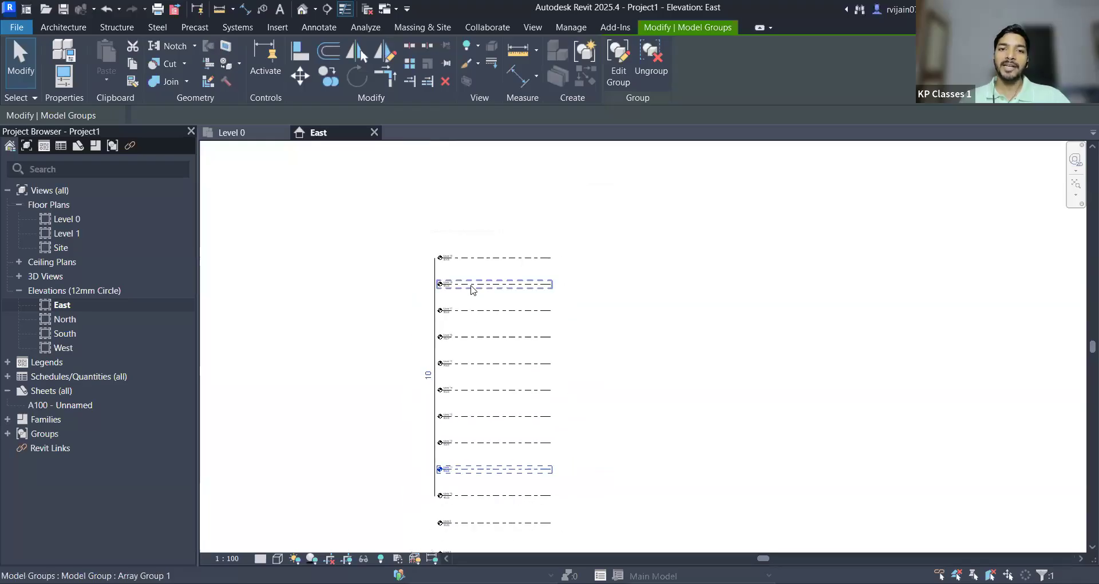
pyautogui.scroll(1, 598, 402)
pyautogui.click(597, 403)
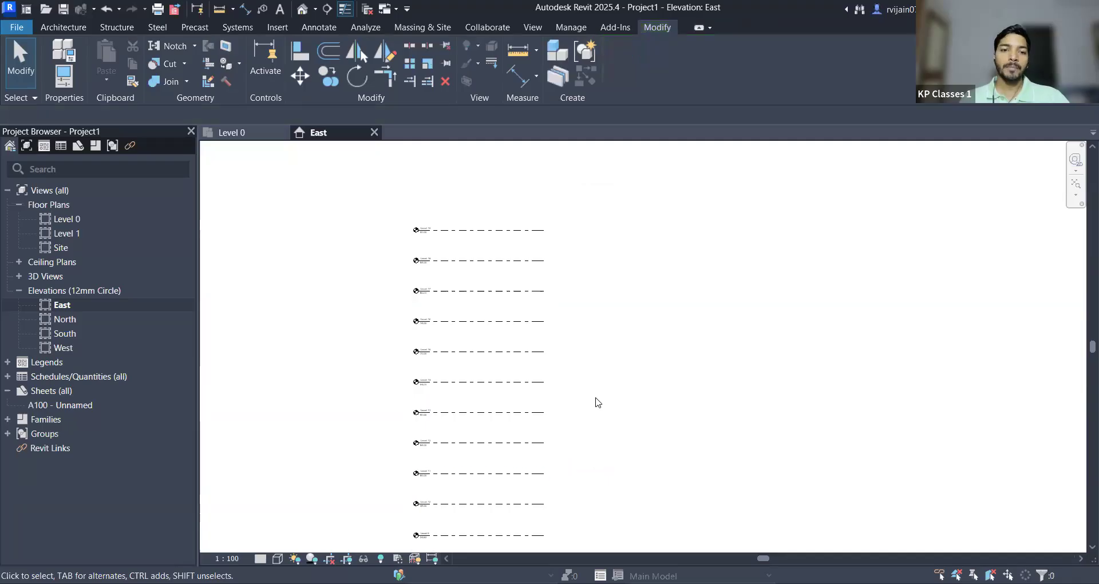
# Step: Move Level 9 by setting its distance above Level 8 to 6 m
pyautogui.moveTo(596, 400); pyautogui.dragTo(562, 277, button='middle')
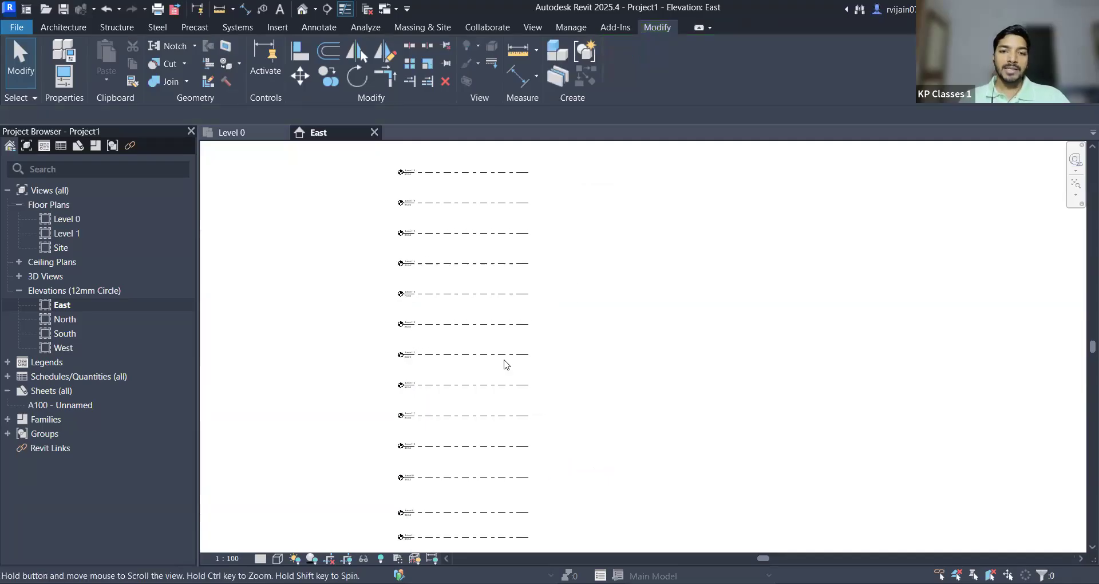
pyautogui.click(467, 447)
pyautogui.moveTo(593, 368); pyautogui.dragTo(731, 267, button='middle')
pyautogui.scroll(5, 565, 340)
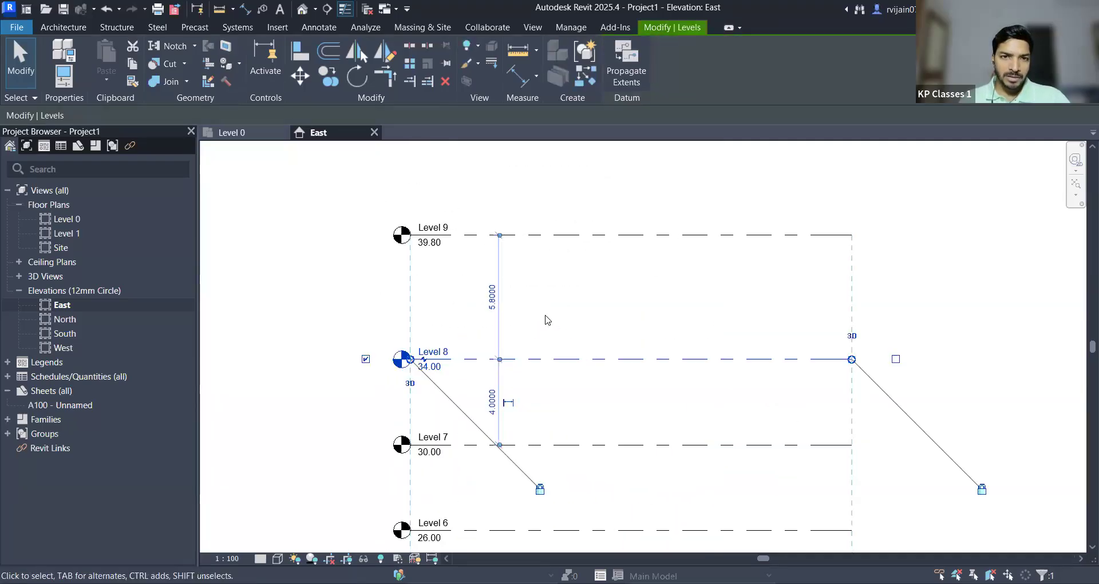
pyautogui.click(488, 292)
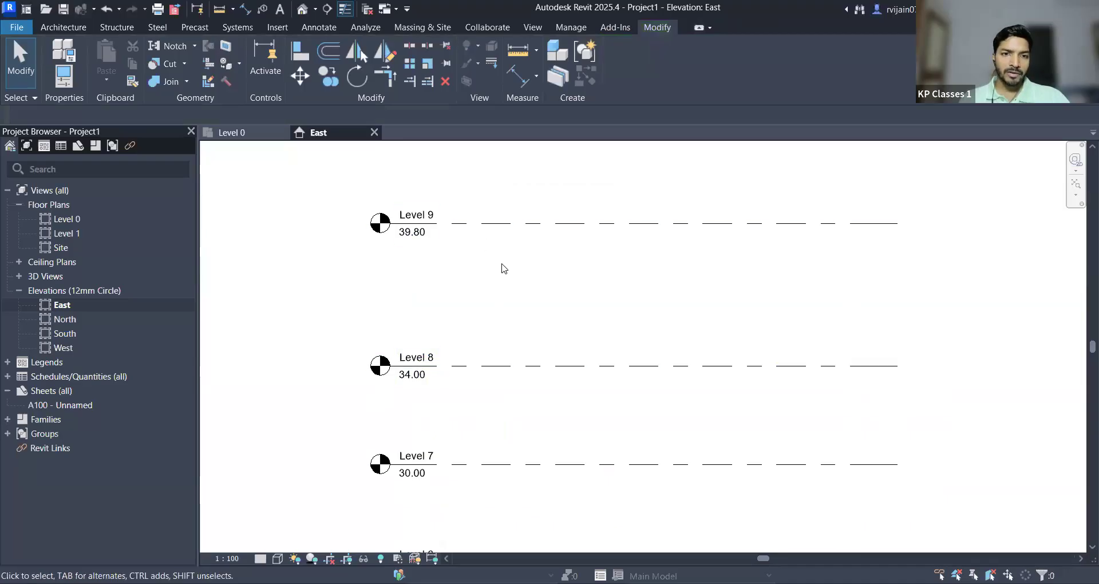
pyautogui.scroll(1, 503, 265)
pyautogui.moveTo(495, 313); pyautogui.dragTo(480, 357, button='middle')
pyautogui.click(481, 260)
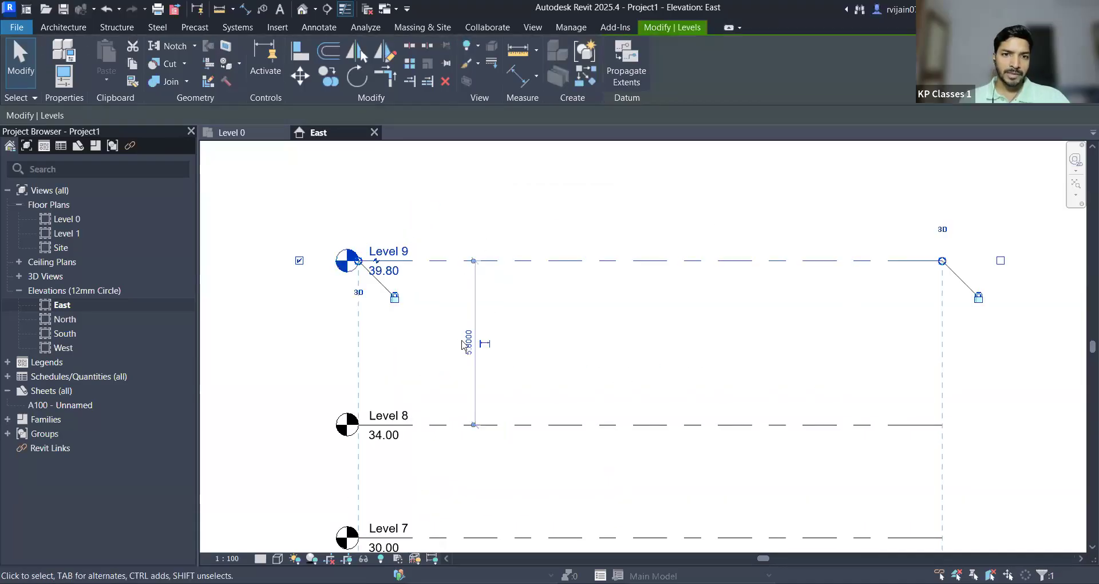
pyautogui.click(468, 342)
pyautogui.write('6')
pyautogui.press('Return')
pyautogui.press('Escape')
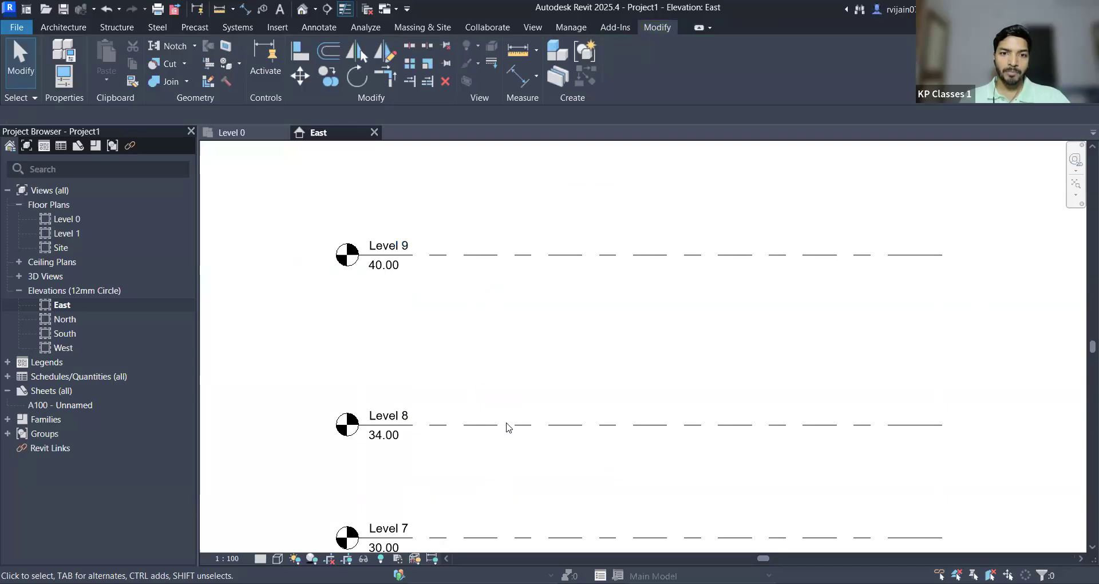
# Step: Try arraying Level 8 vertically upward with the Move To Last option over a 5 m span and a count of 4, and undo it
pyautogui.click(507, 425)
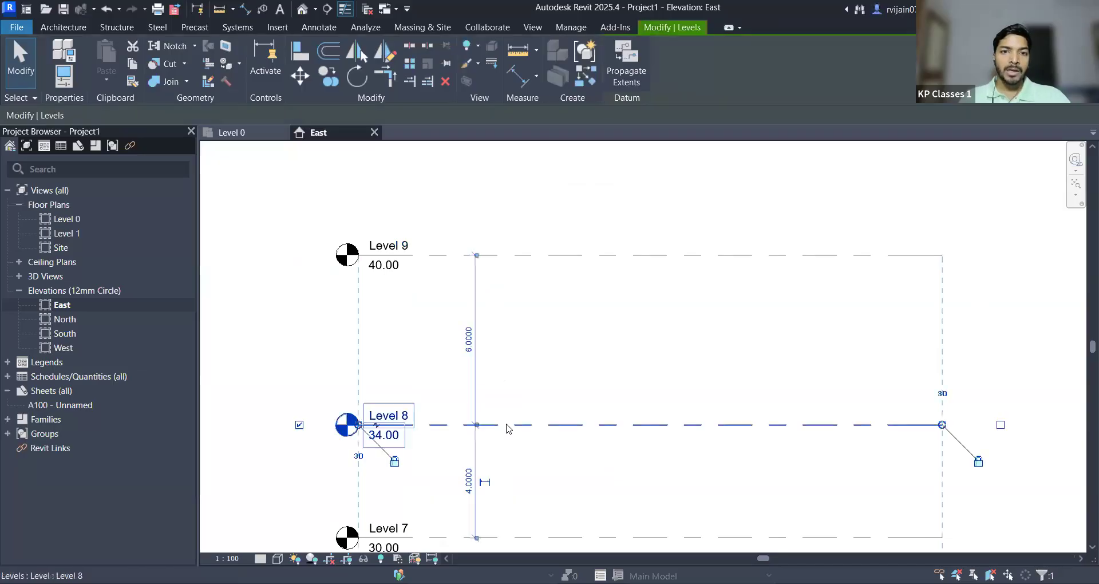
pyautogui.click(410, 63)
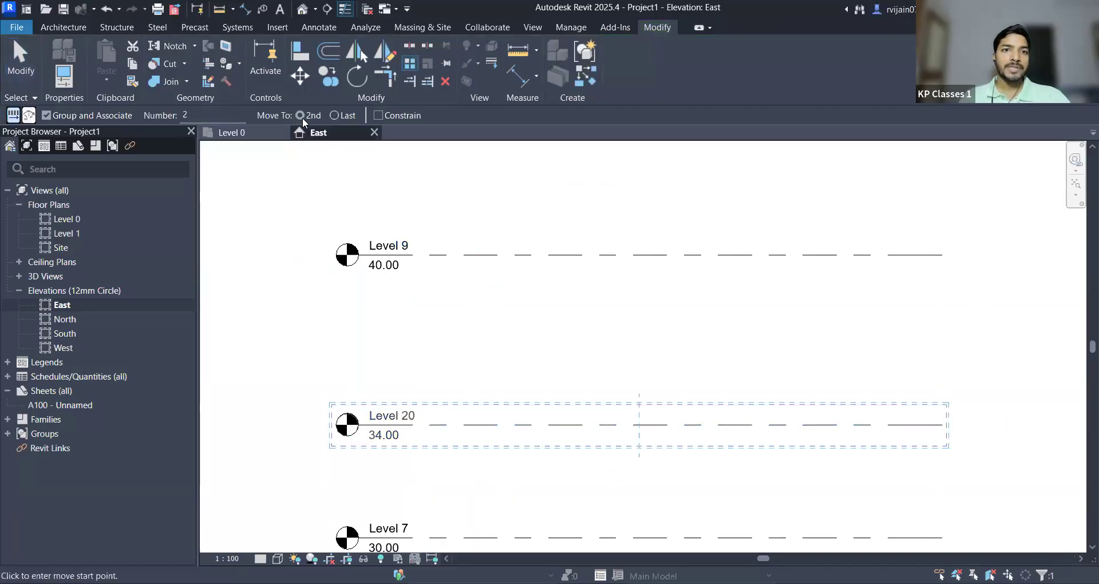
pyautogui.click(334, 116)
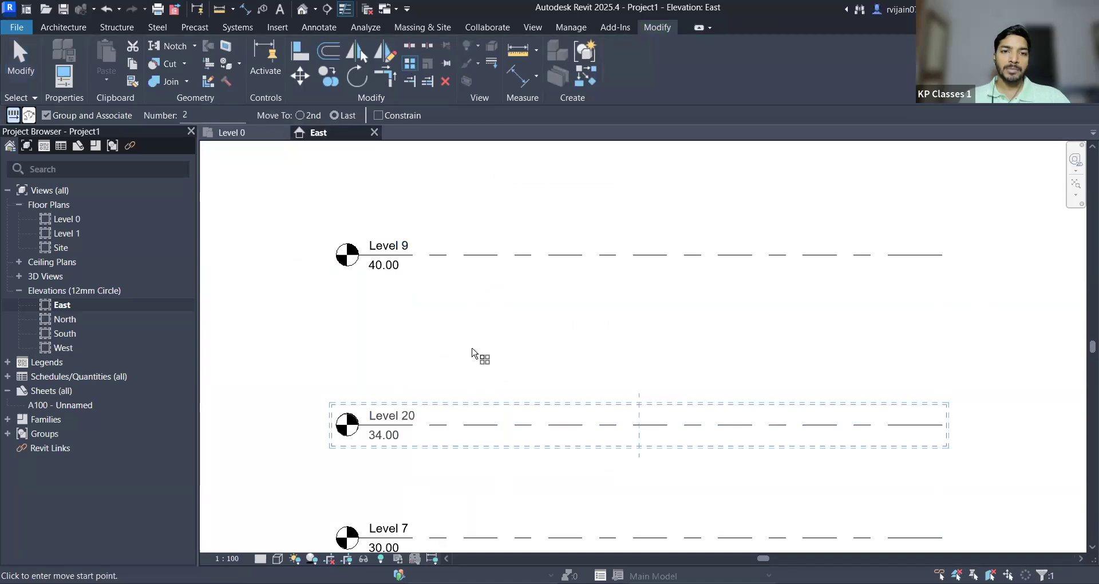
pyautogui.click(491, 425)
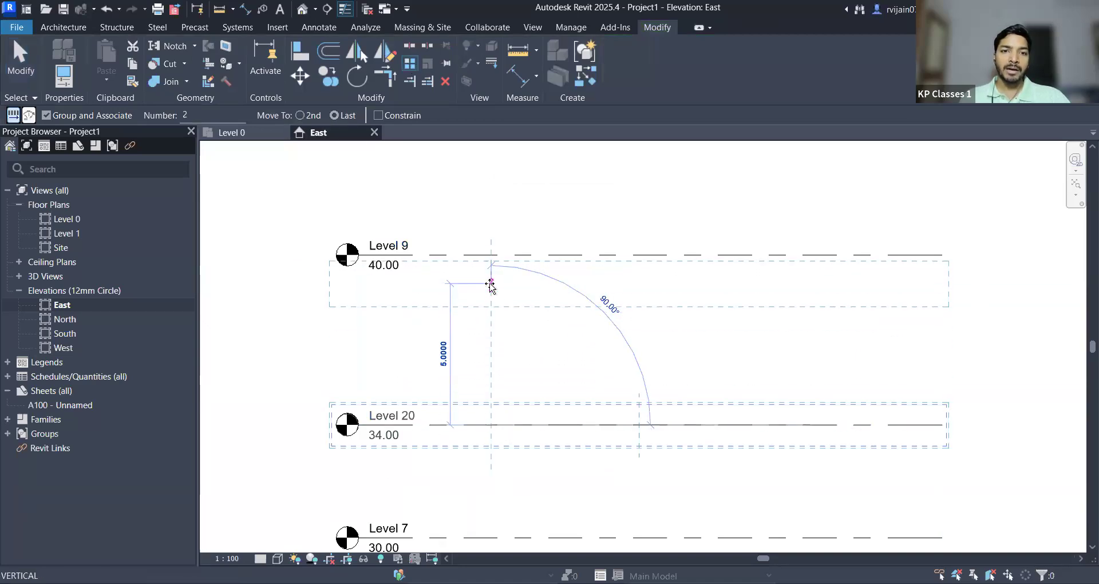
pyautogui.click(491, 283)
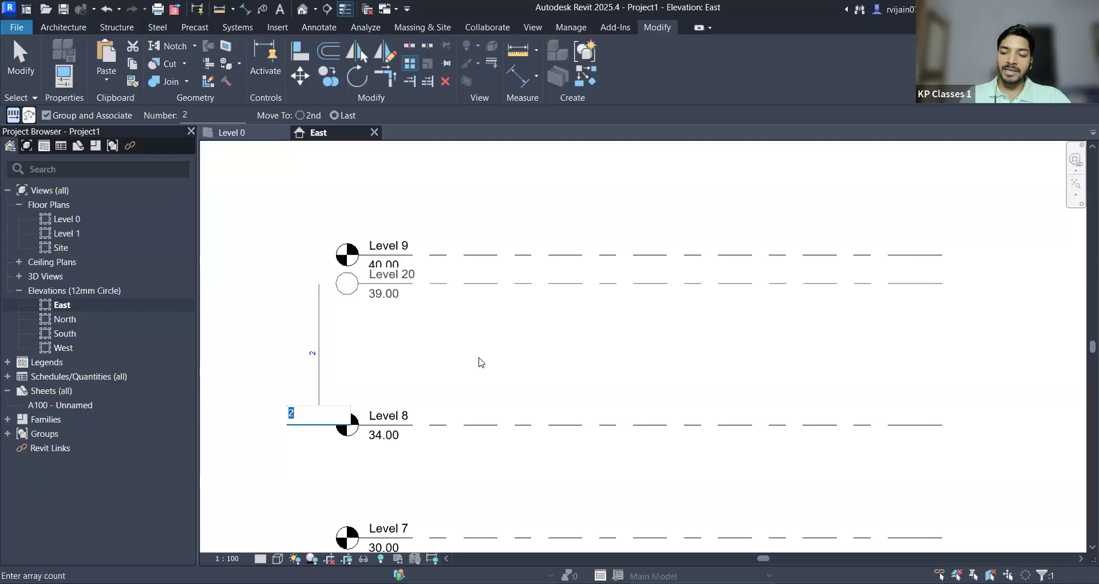
pyautogui.write('4')
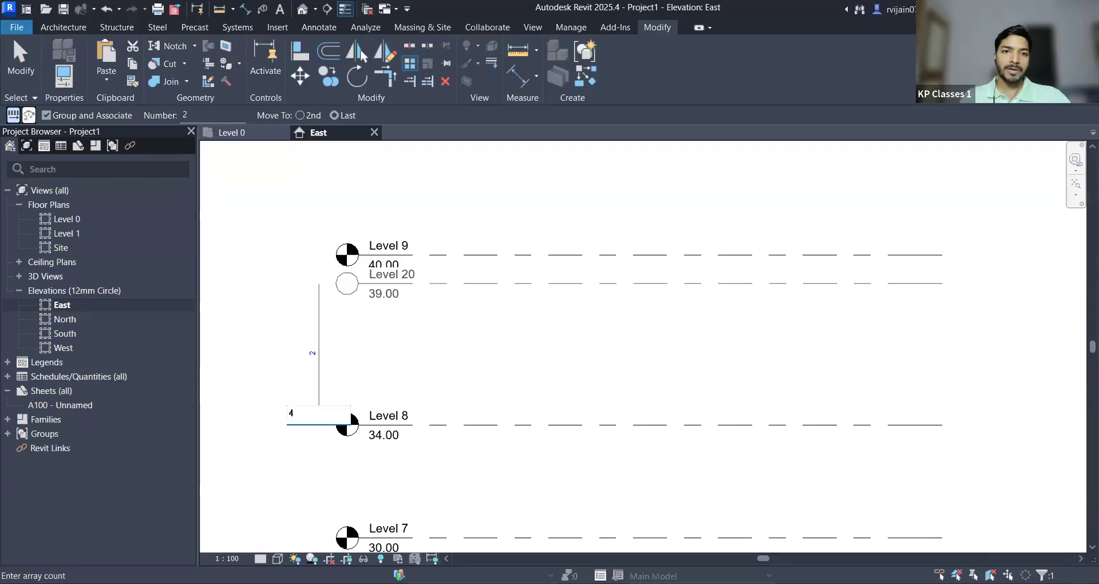
pyautogui.press('Return')
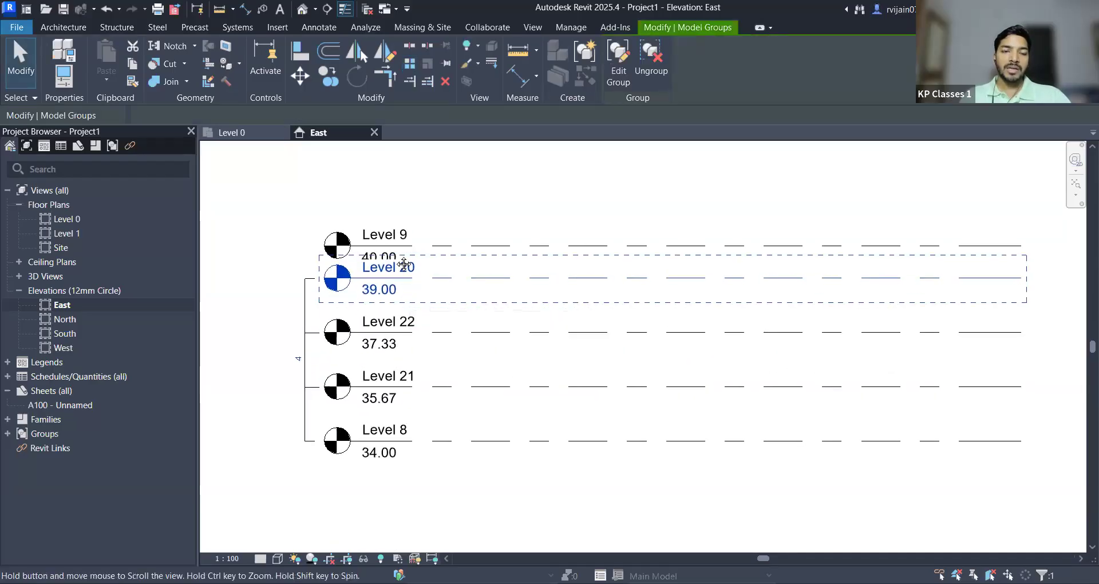
pyautogui.scroll(1, 389, 408)
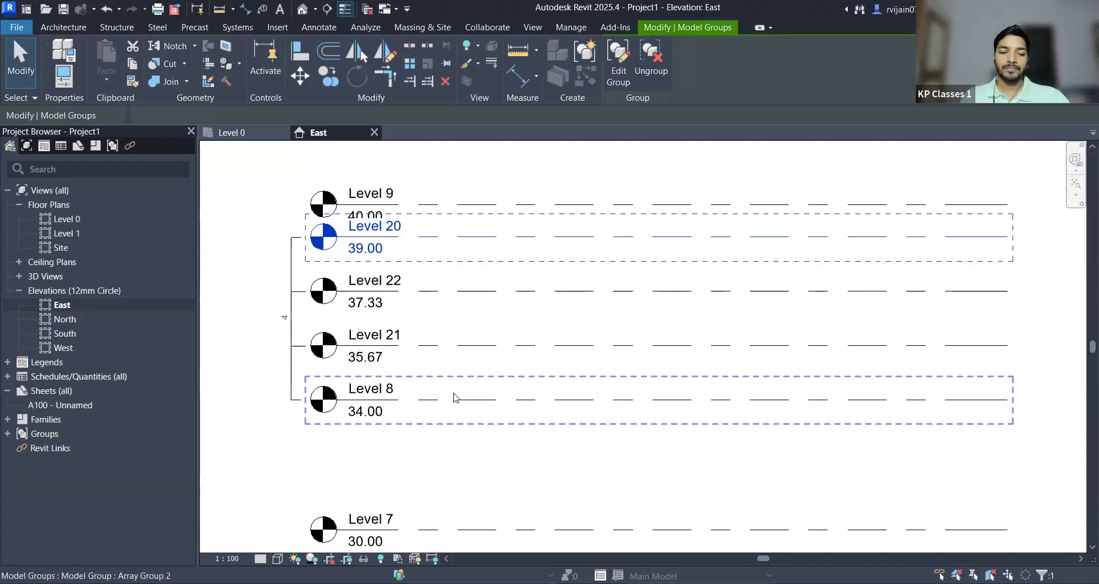
pyautogui.hotkey('ctrl', 'z')
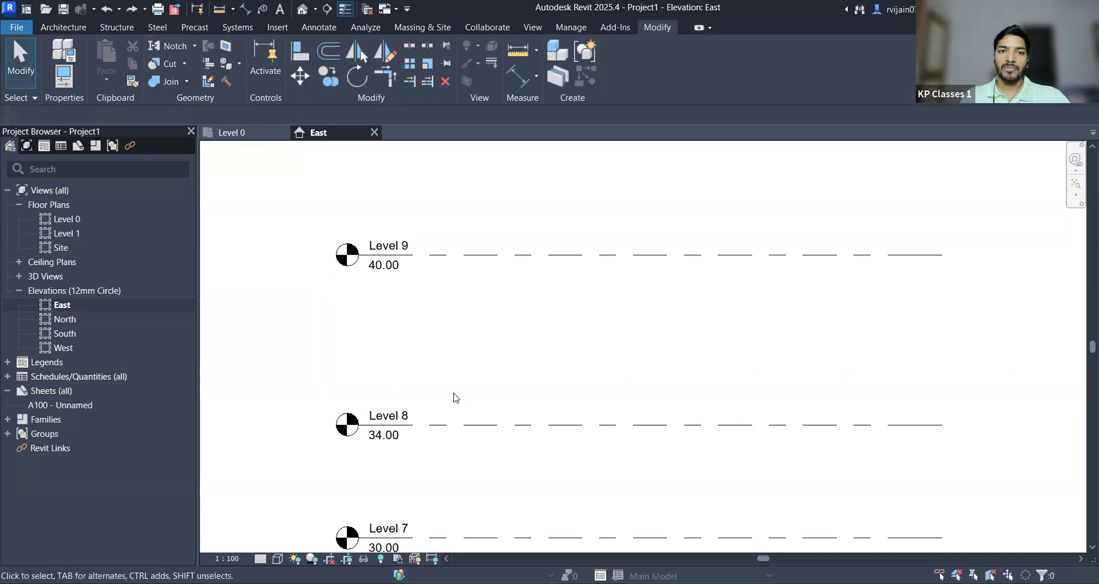
# Step: Try arraying Level 8 upward over a 5 m total span with Move To Last and a count of 5, and remove the array
pyautogui.click(473, 424)
pyautogui.press('Escape')
pyautogui.click(473, 424)
pyautogui.press('a')
pyautogui.press('r')
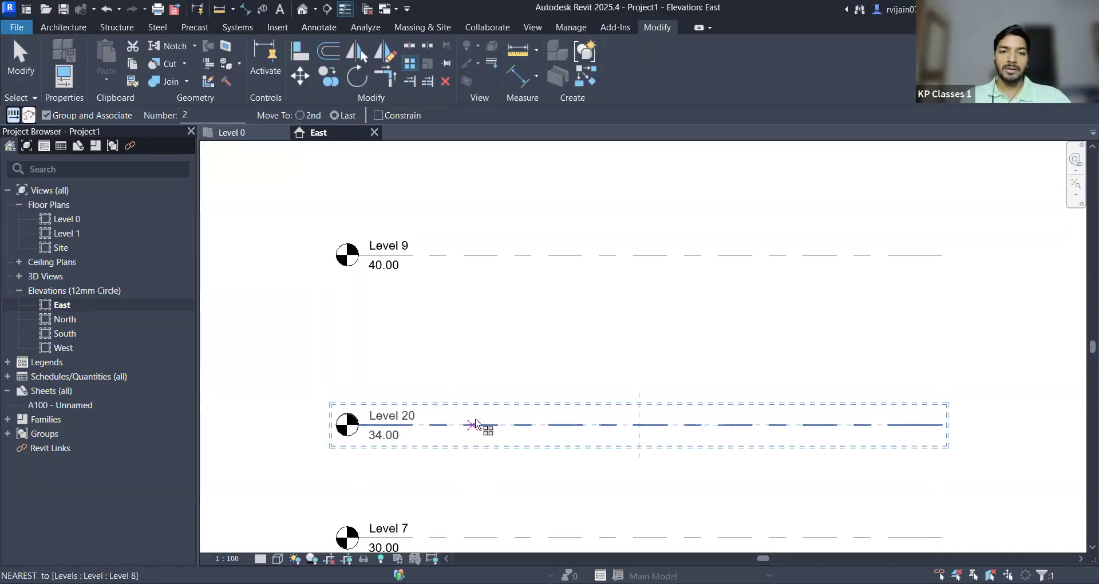
pyautogui.click(475, 425)
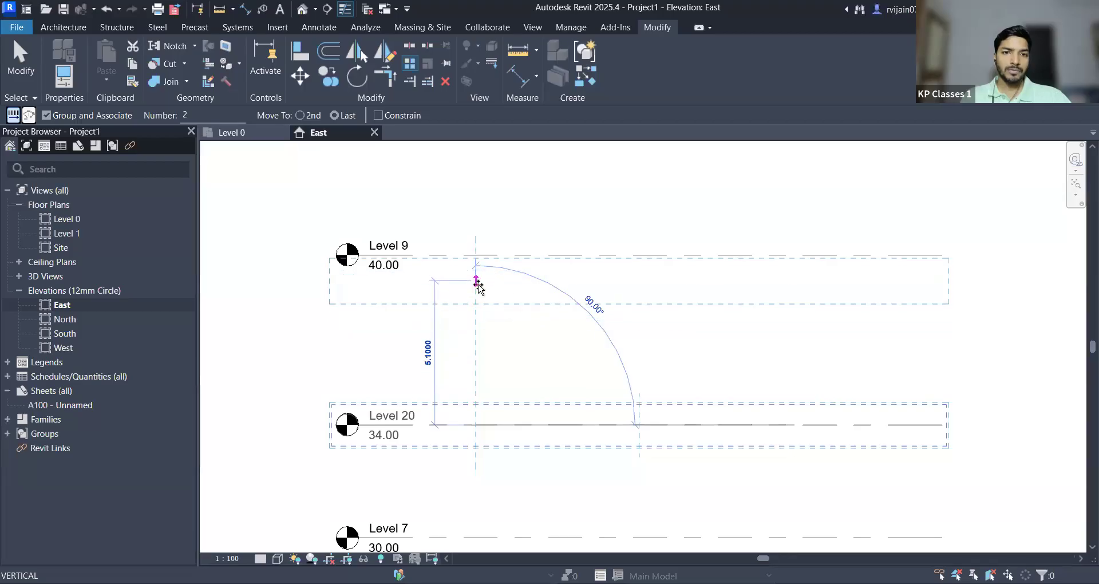
pyautogui.click(478, 284)
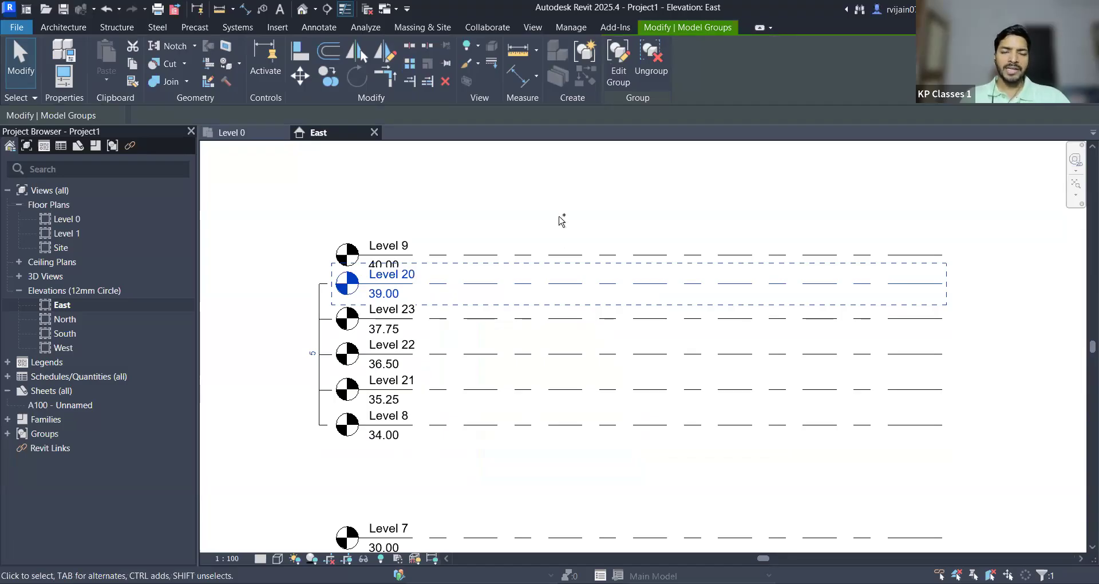
pyautogui.press('Delete')
# Step: Examine the full stack of levels in the elevation, from the topmost arrayed level down to Level 0
pyautogui.scroll(-4, 537, 343)
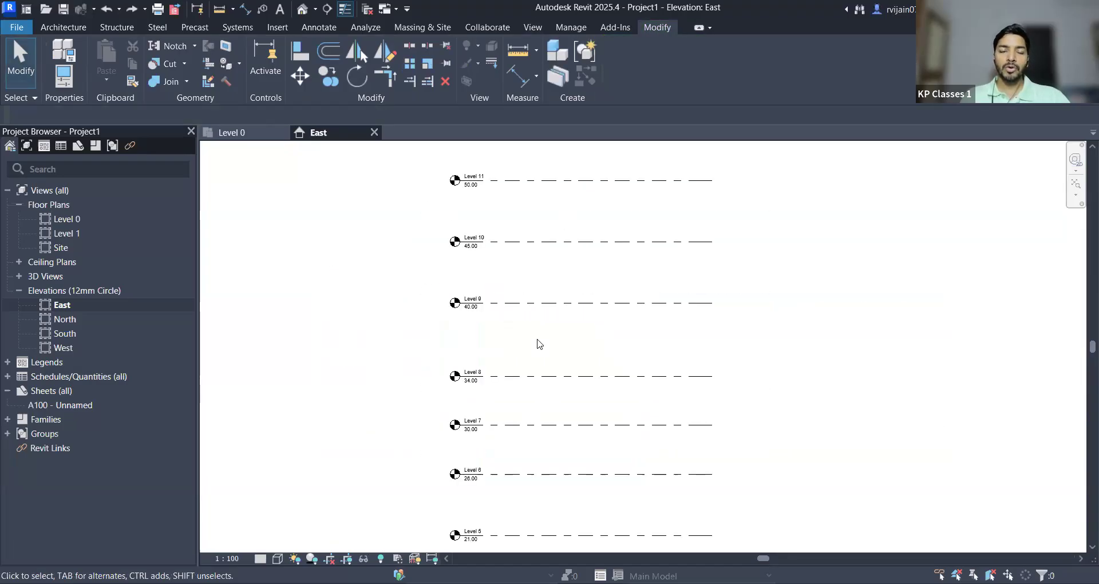
pyautogui.scroll(-2, 539, 343)
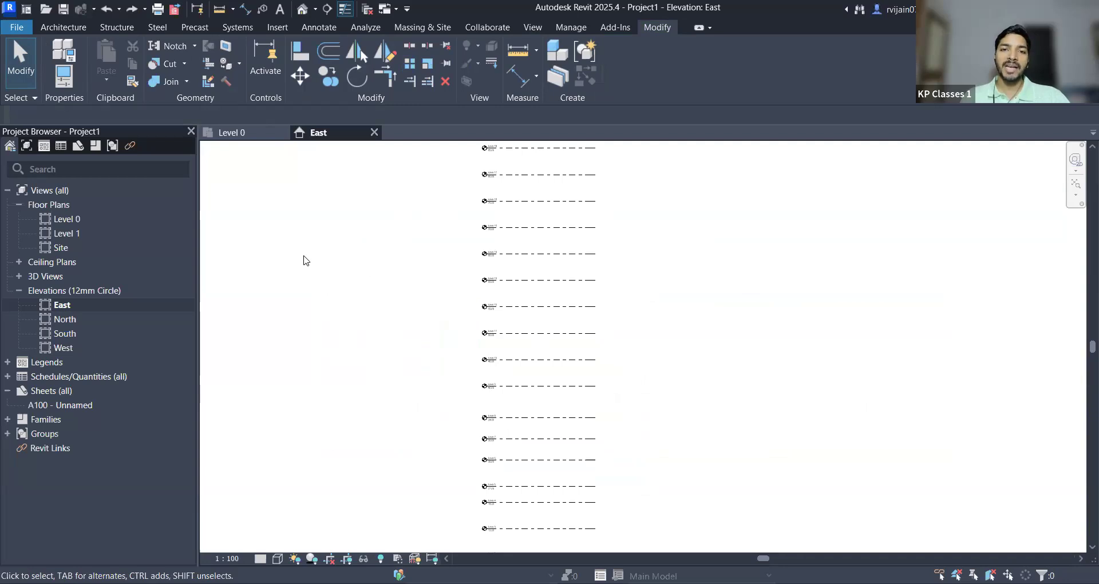
pyautogui.scroll(-2, 305, 260)
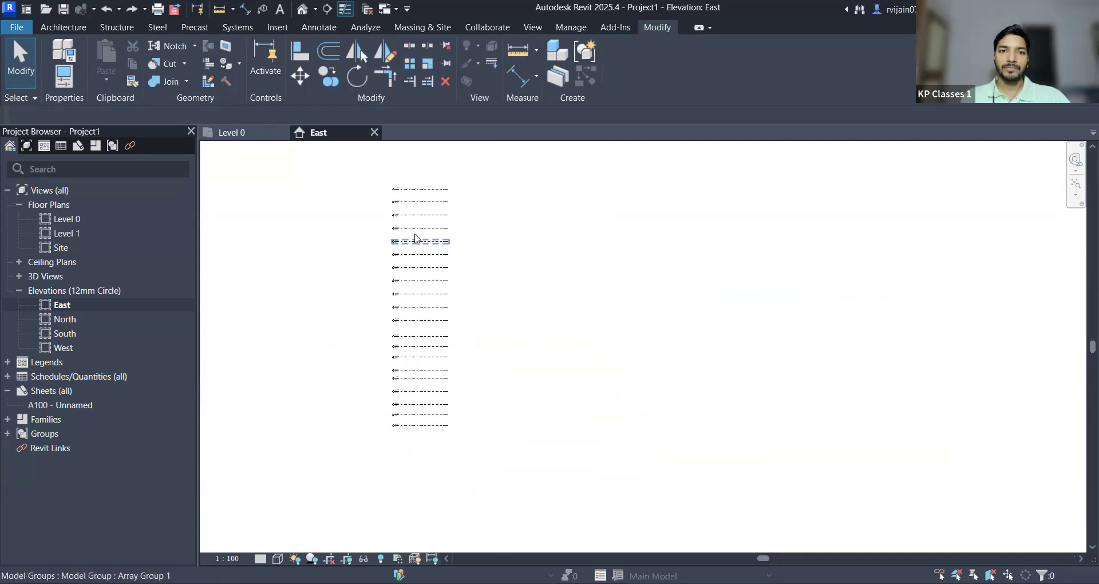
pyautogui.moveTo(473, 263); pyautogui.dragTo(611, 235, button='middle')
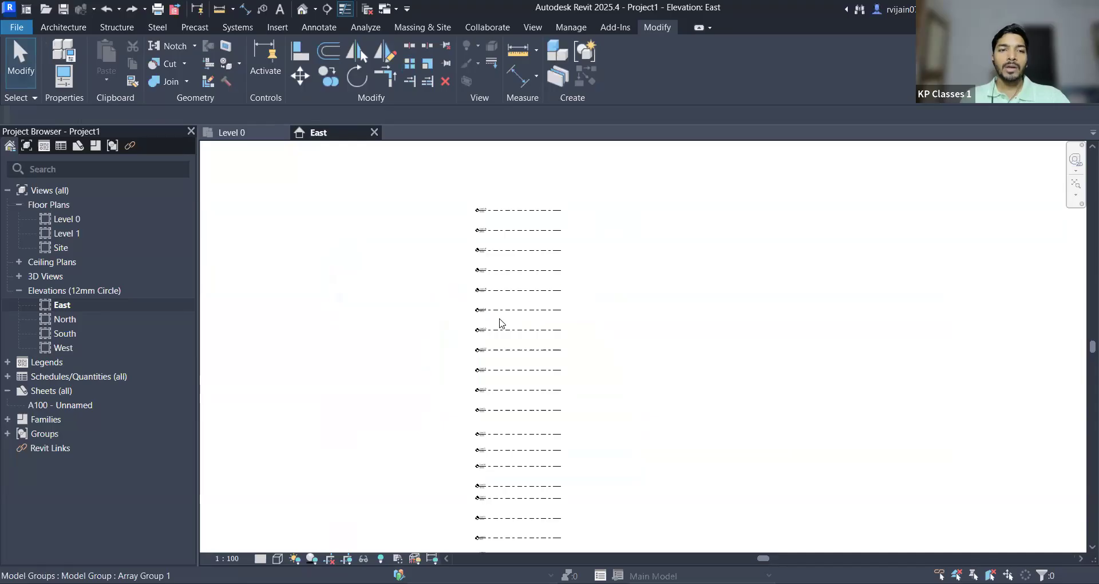
pyautogui.moveTo(508, 317); pyautogui.dragTo(574, 283, button='middle')
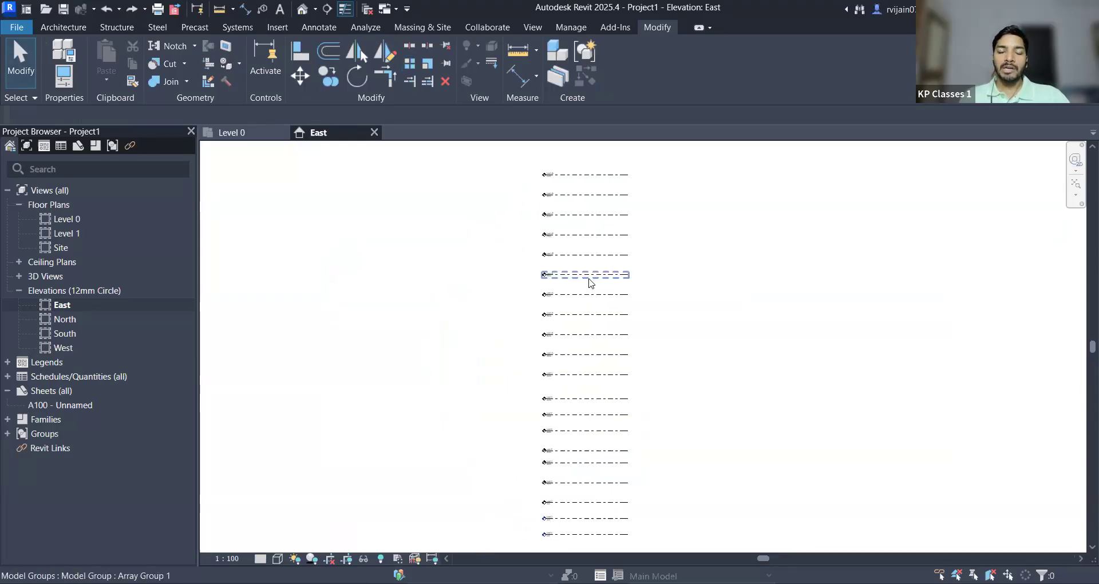
pyautogui.scroll(-2, 590, 282)
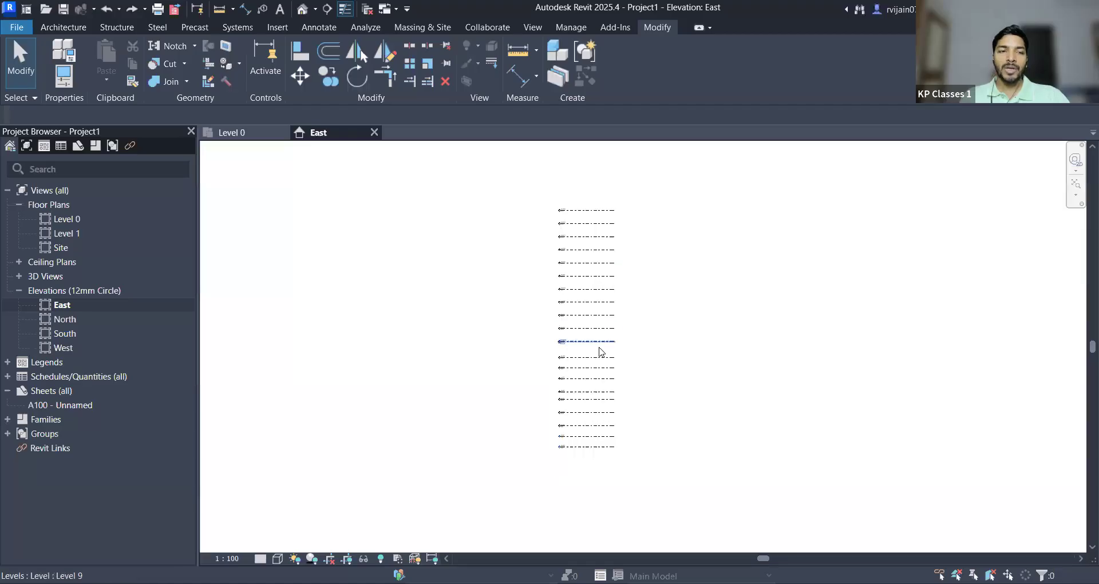
pyautogui.scroll(4, 596, 410)
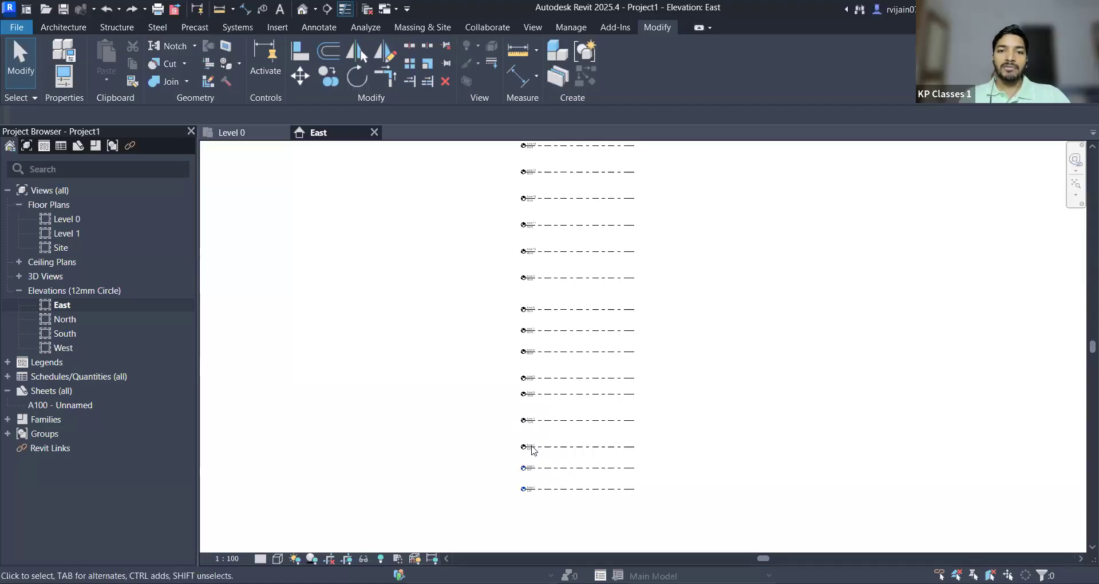
pyautogui.scroll(3, 558, 473)
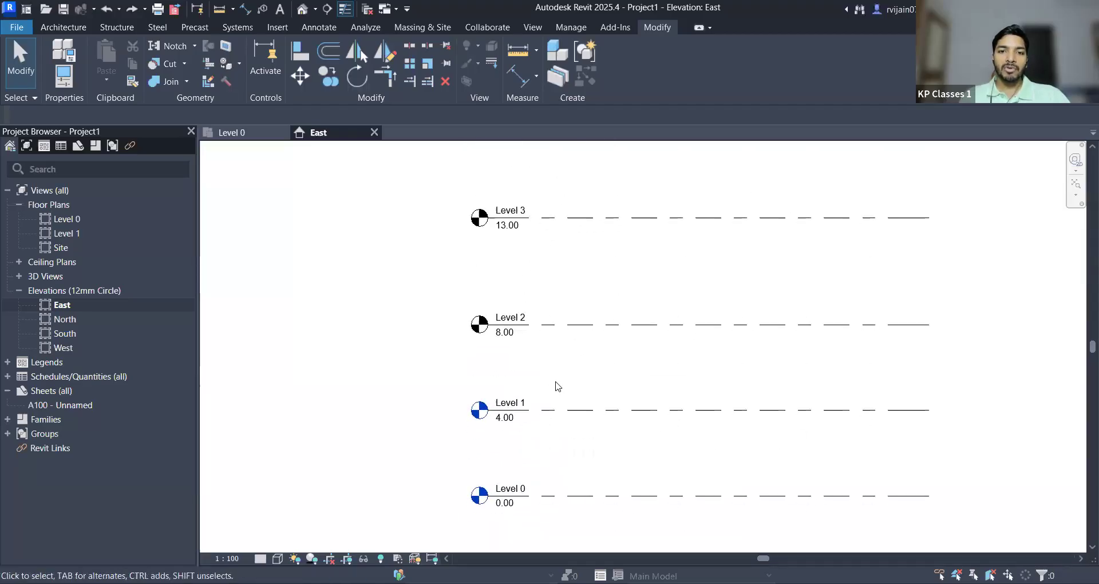
pyautogui.scroll(-5, 618, 346)
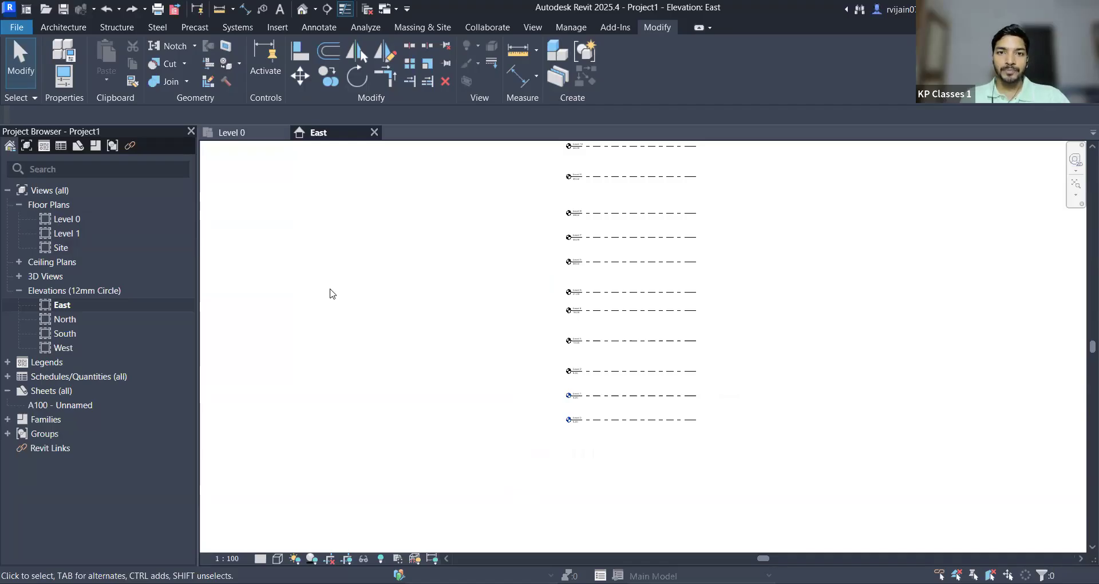
# Step: Delete all the arrayed levels above Level 9
pyautogui.moveTo(518, 455); pyautogui.dragTo(546, 272, button='middle')
pyautogui.scroll(-2, 545, 272)
pyautogui.scroll(1, 577, 186)
pyautogui.moveTo(578, 175); pyautogui.dragTo(533, 364)
pyautogui.press('Delete')
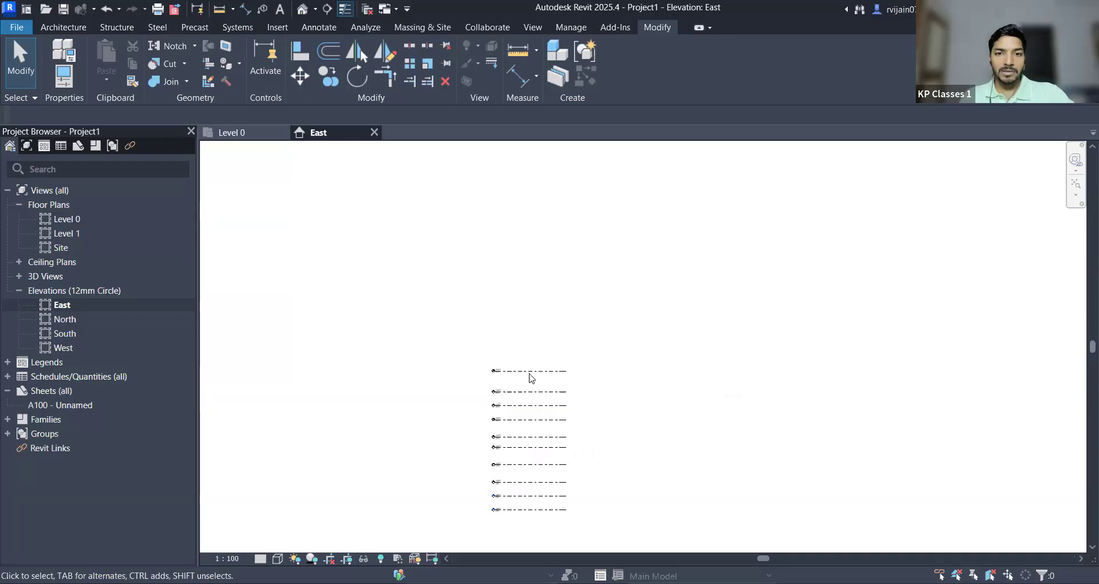
# Step: Array Level 9 vertically upward with the Move To Last option, placing the last level 20 m above it, with a count of 5
pyautogui.click(510, 370)
pyautogui.scroll(6, 509, 375)
pyautogui.scroll(1, 538, 302)
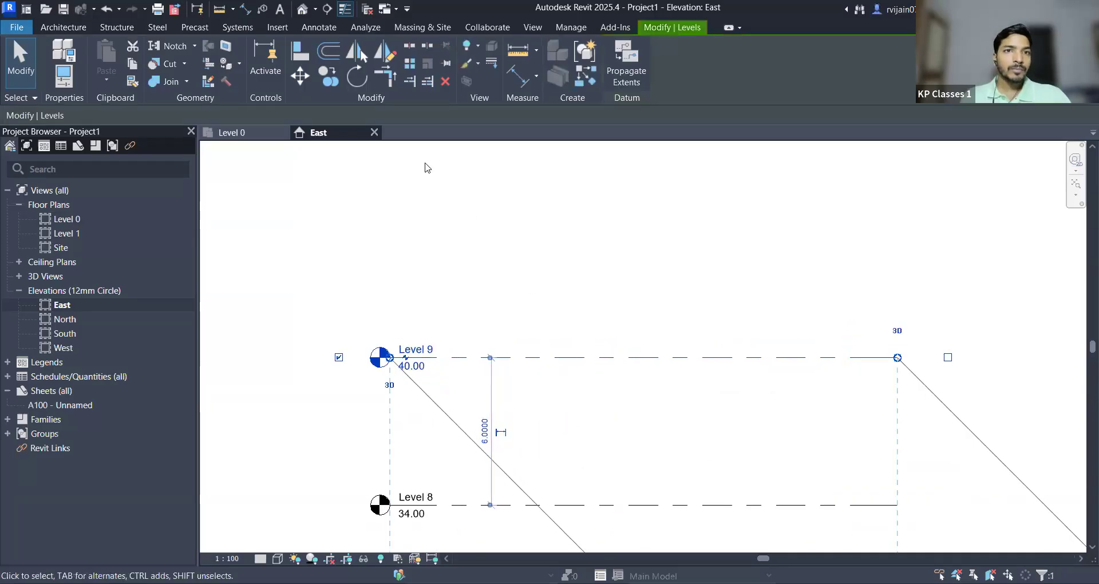
pyautogui.click(410, 66)
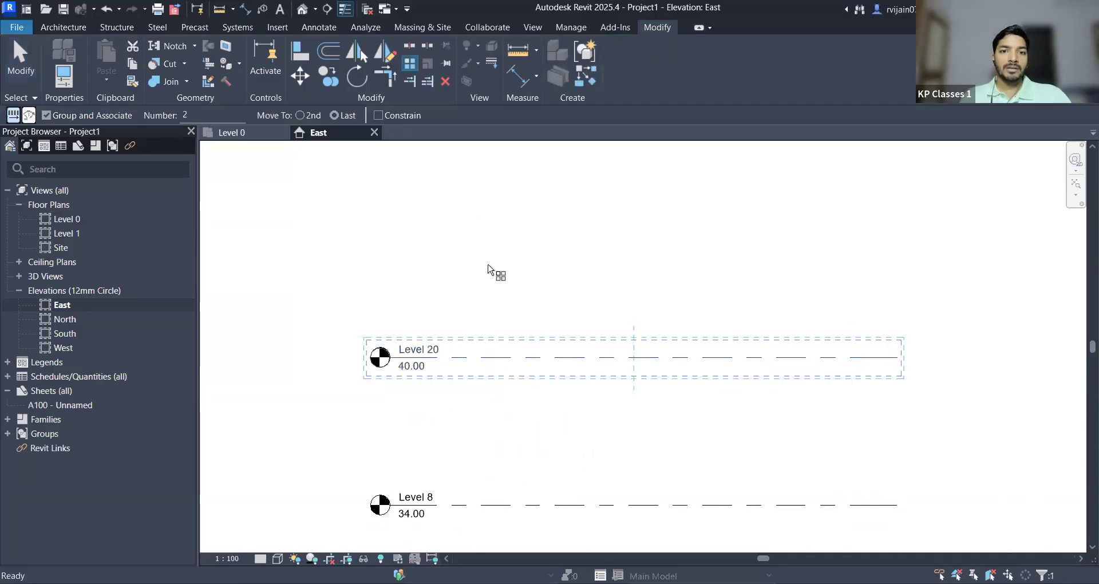
pyautogui.click(520, 357)
pyautogui.scroll(-4, 520, 284)
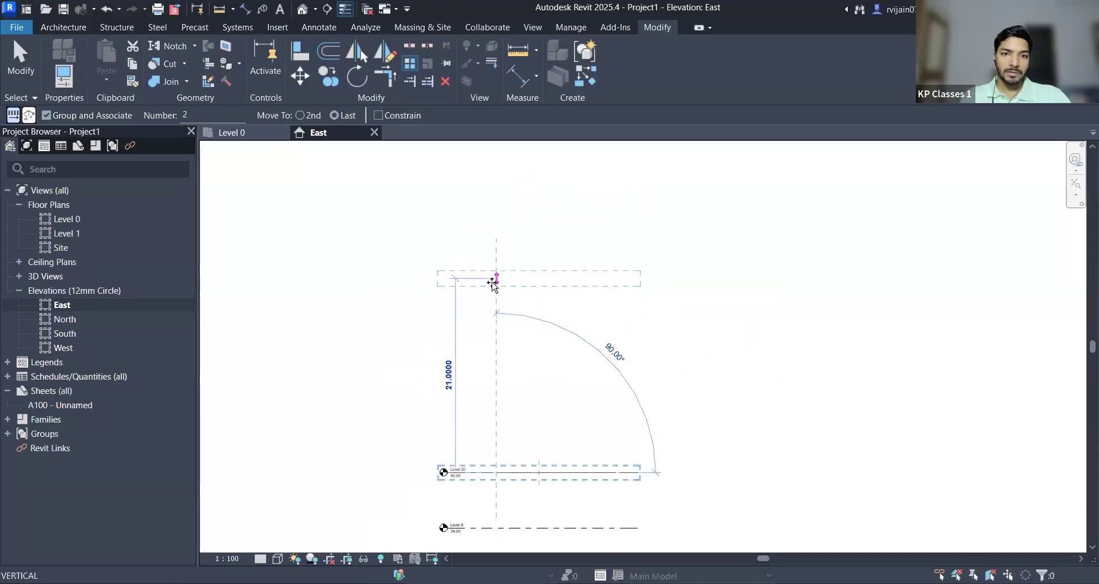
pyautogui.click(494, 287)
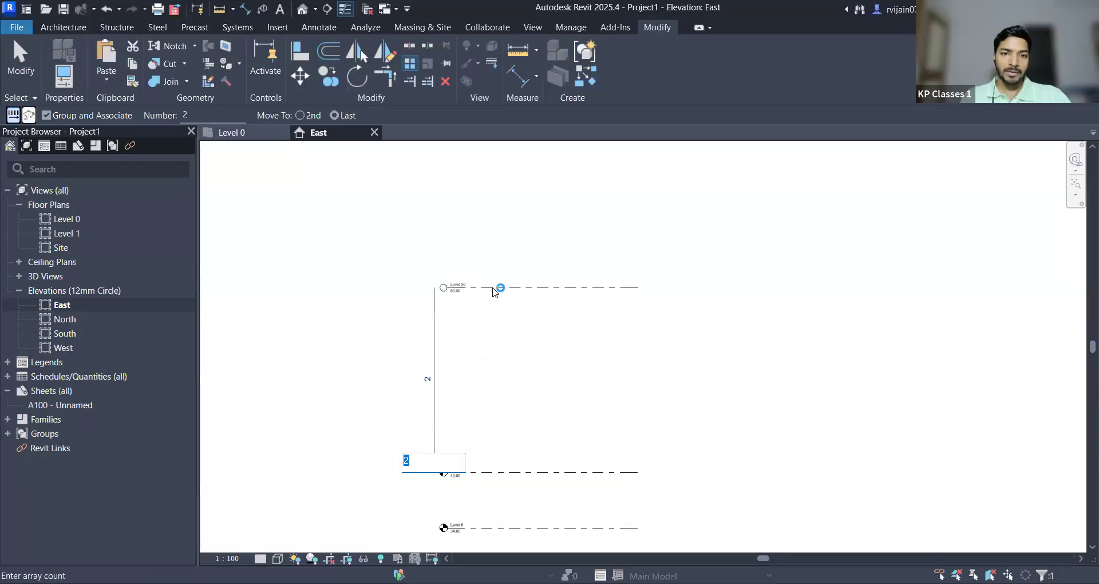
pyautogui.scroll(3, 458, 442)
pyautogui.scroll(-2, 471, 383)
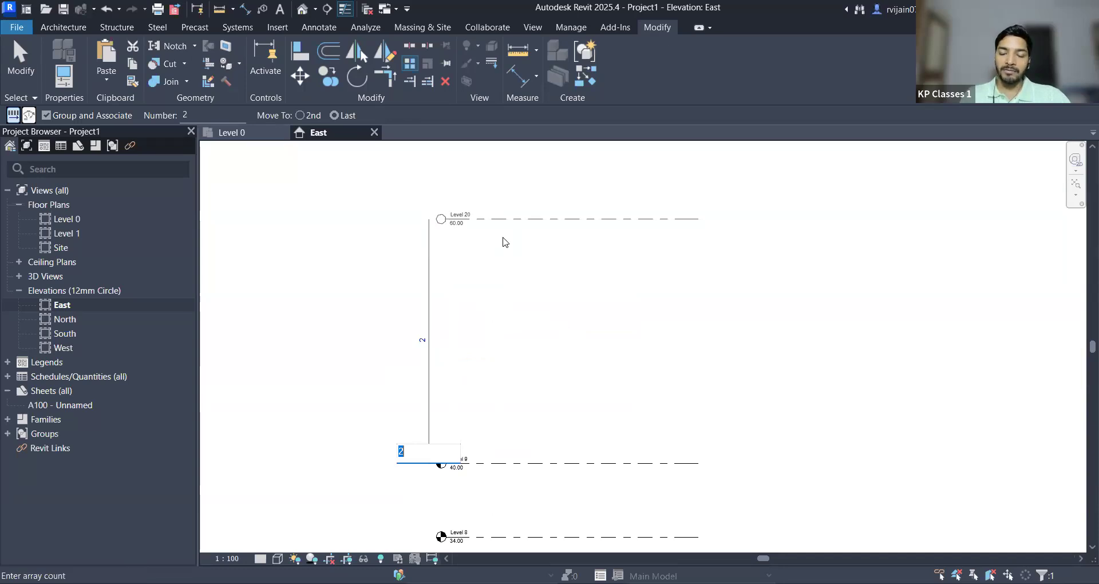
pyautogui.write('5')
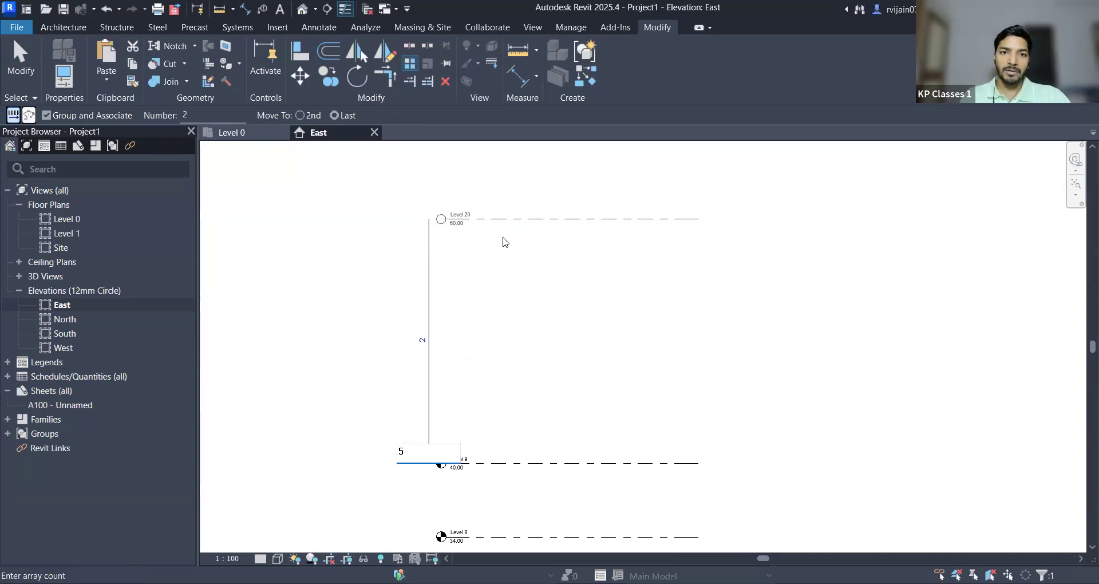
pyautogui.press('Return')
pyautogui.scroll(3, 475, 457)
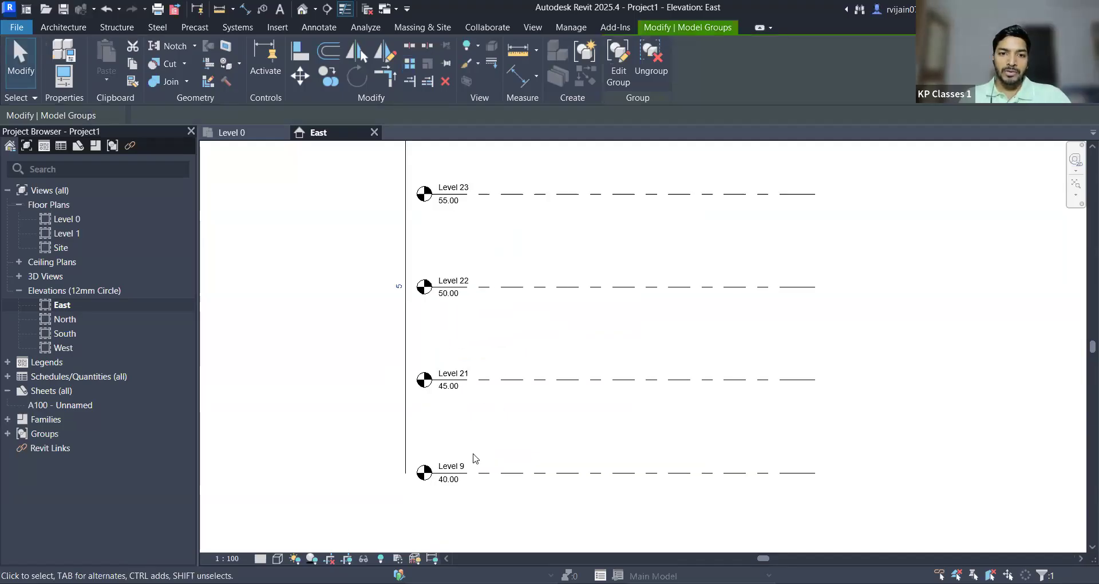
pyautogui.scroll(-2, 473, 461)
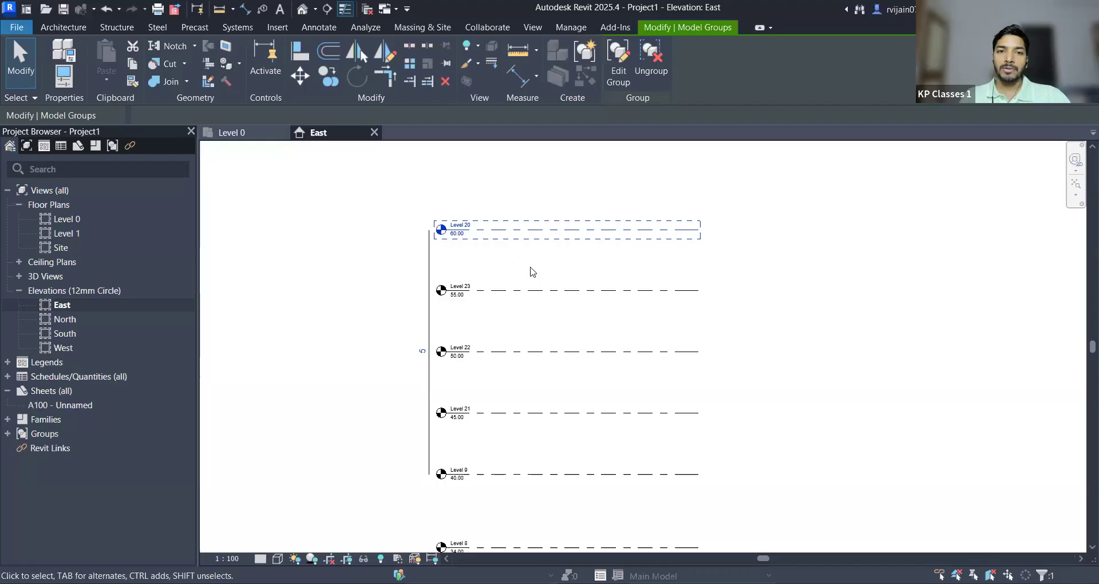
pyautogui.scroll(1, 533, 272)
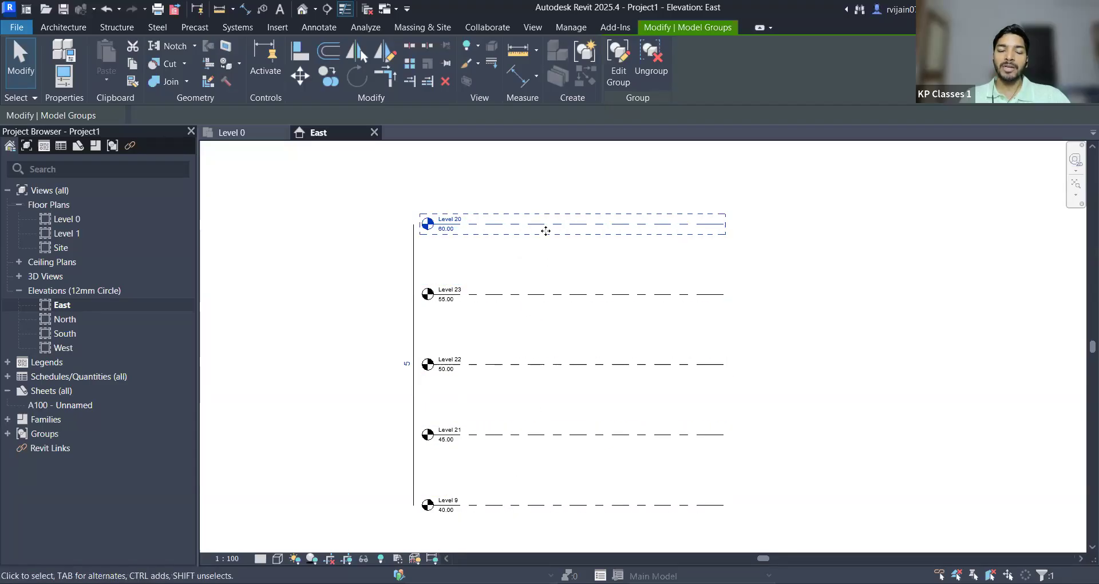
# Step: Set the count of the array above Level 9 to 10 levels
pyautogui.click(407, 365)
pyautogui.write('10')
pyautogui.press('Return')
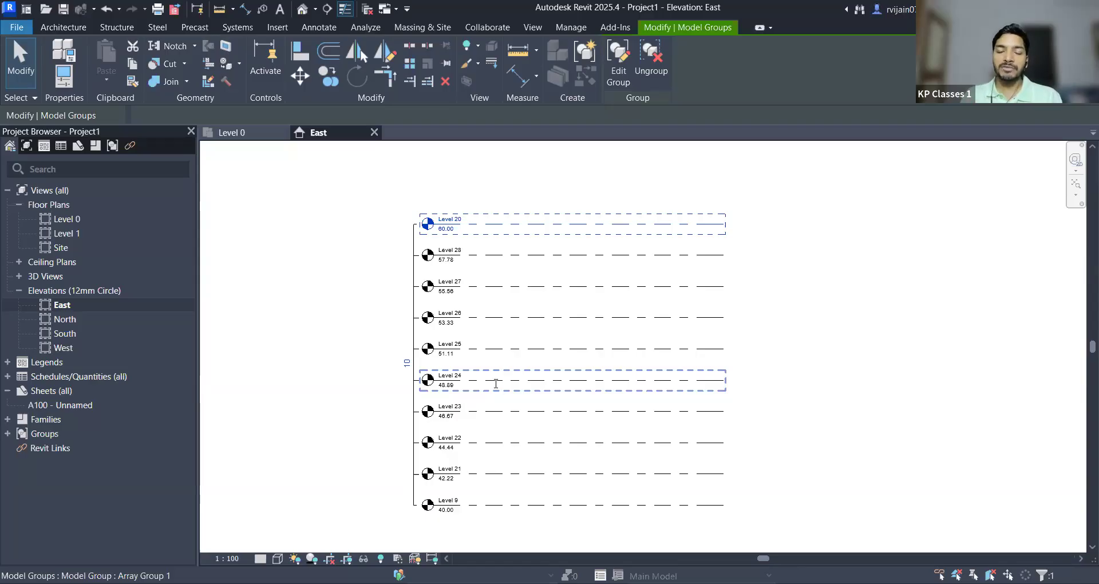
# Step: Set the count of the array starting at Level 9 to 2 and clear the selection
pyautogui.click(406, 362)
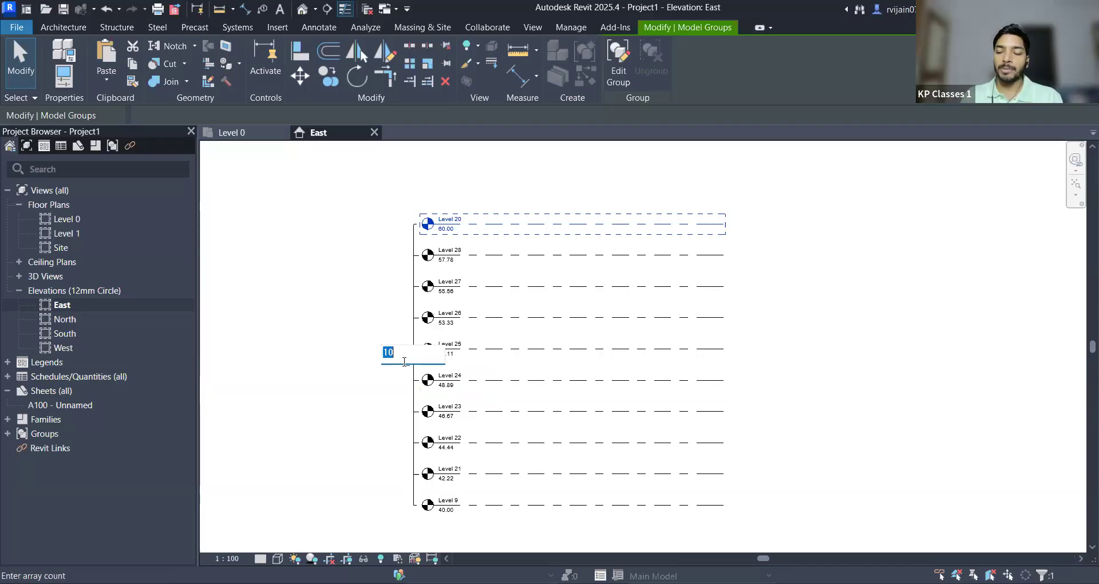
pyautogui.write('2')
pyautogui.press('Return')
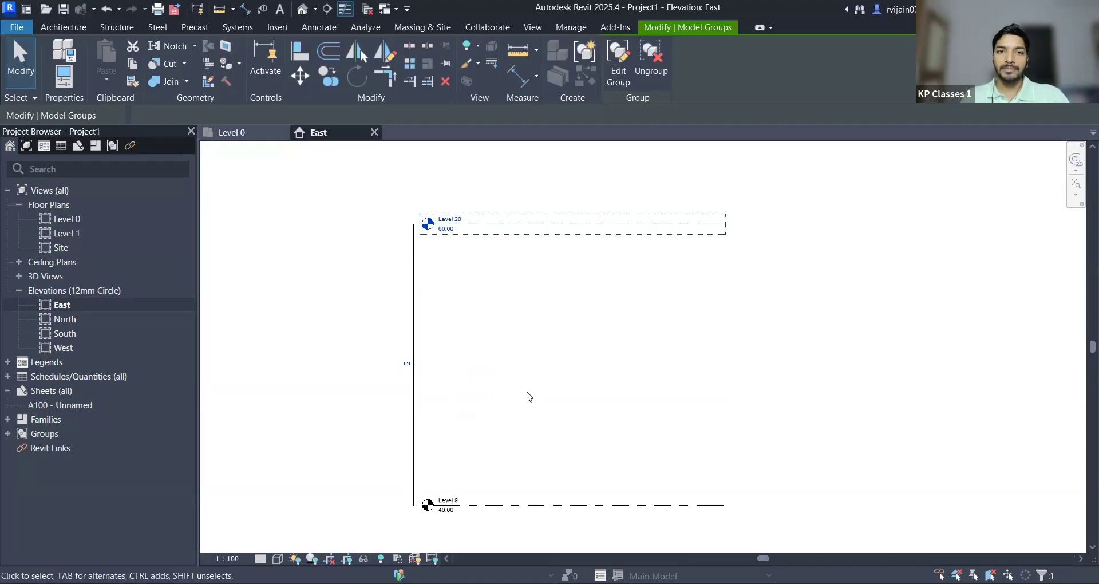
pyautogui.scroll(-3, 532, 320)
pyautogui.press('Escape')
pyautogui.scroll(-2, 530, 334)
pyautogui.scroll(-1, 596, 350)
pyautogui.click(1076, 183)
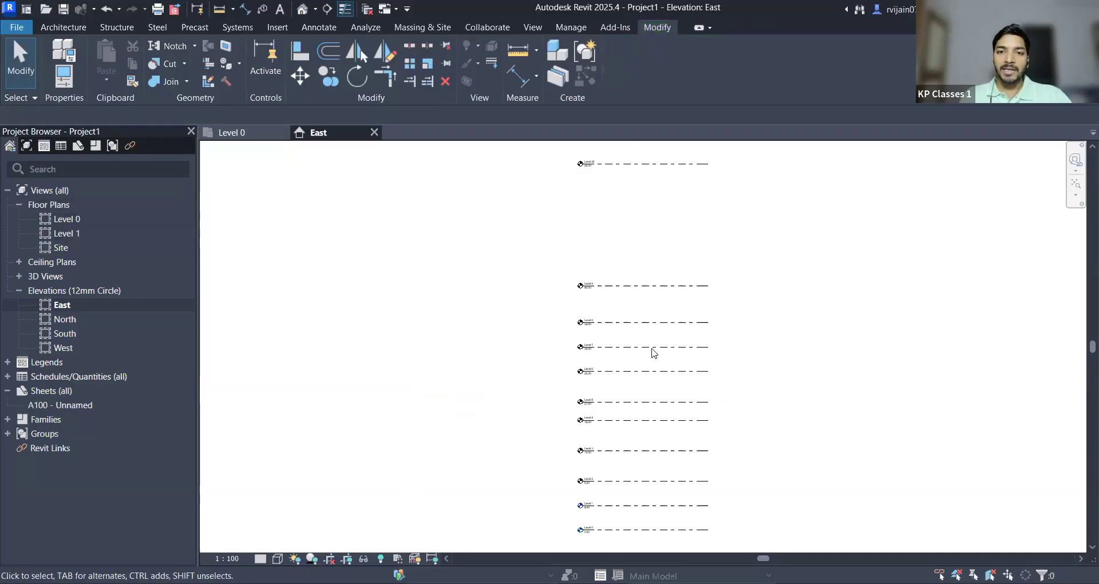
# Step: Delete the two levels above Level 8 in the East elevation
pyautogui.moveTo(731, 158); pyautogui.dragTo(668, 300)
pyautogui.press('Delete')
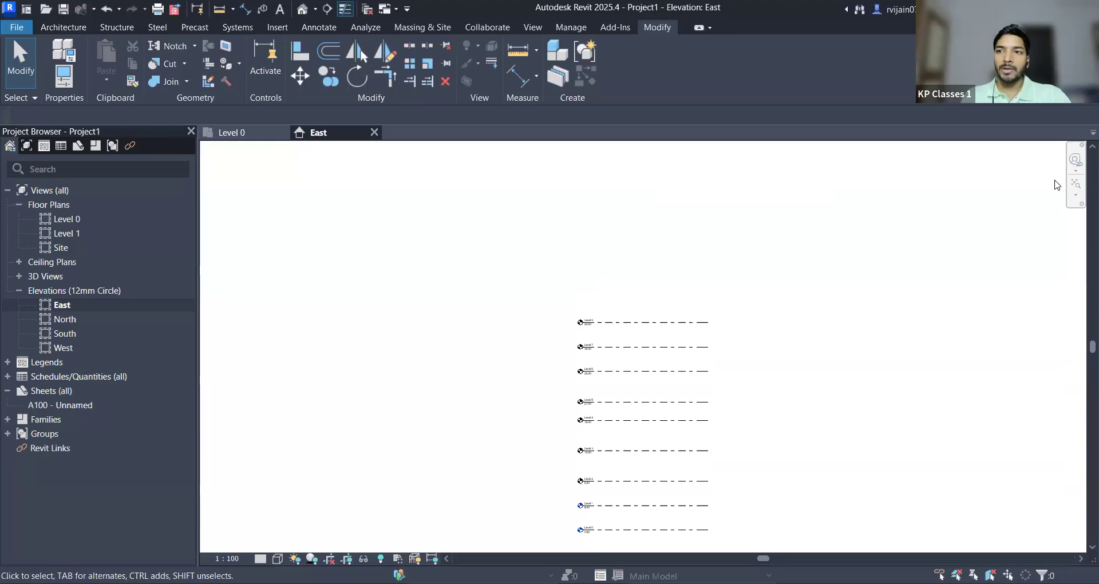
pyautogui.click(1074, 189)
pyautogui.scroll(5, 546, 478)
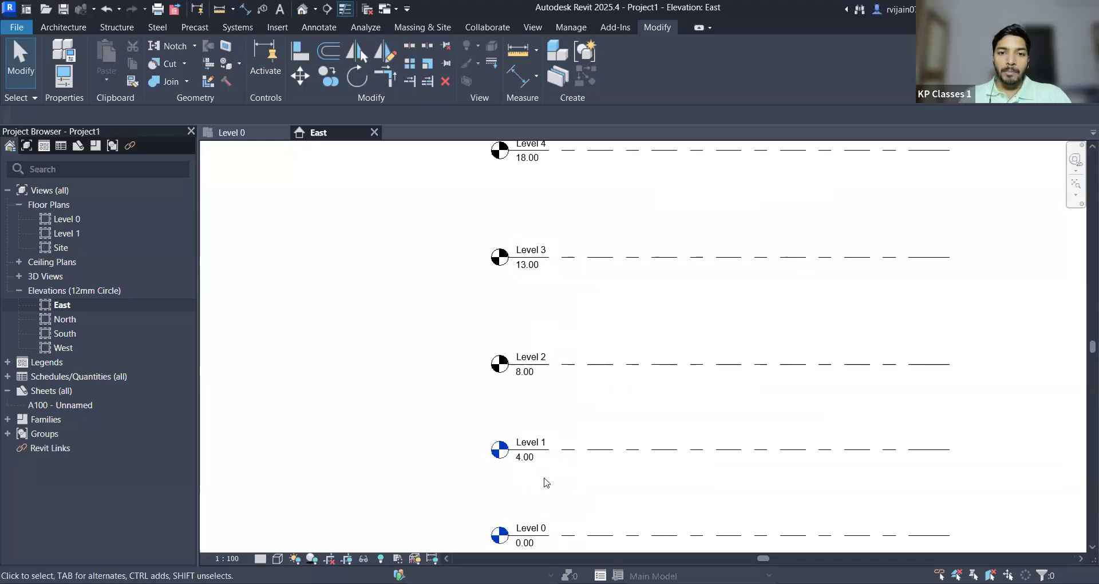
pyautogui.scroll(-3, 552, 342)
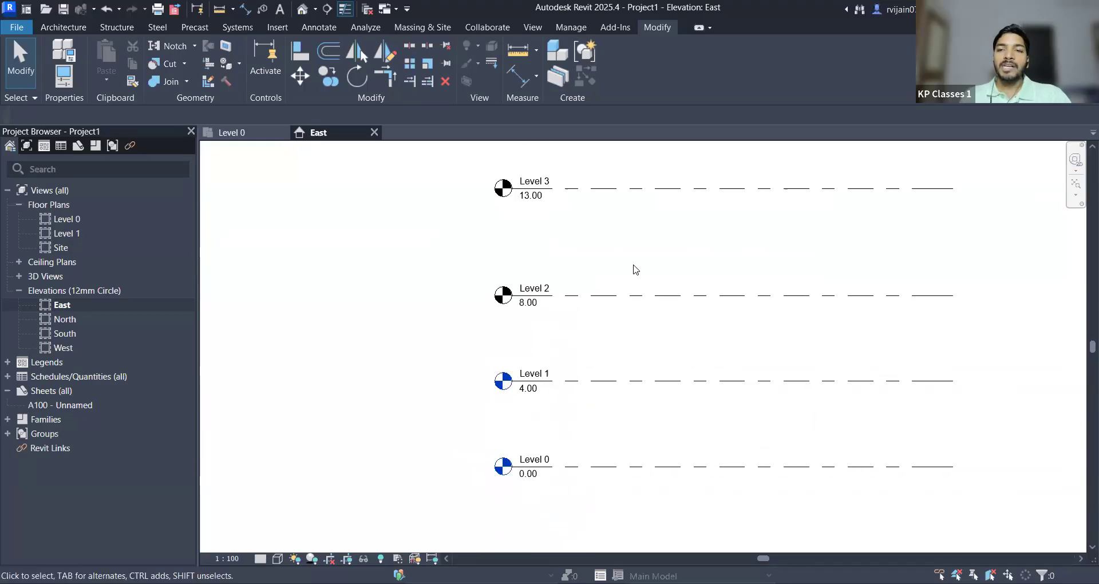
# Step: Create a new floor plan view for Level 5 only
pyautogui.click(1076, 184)
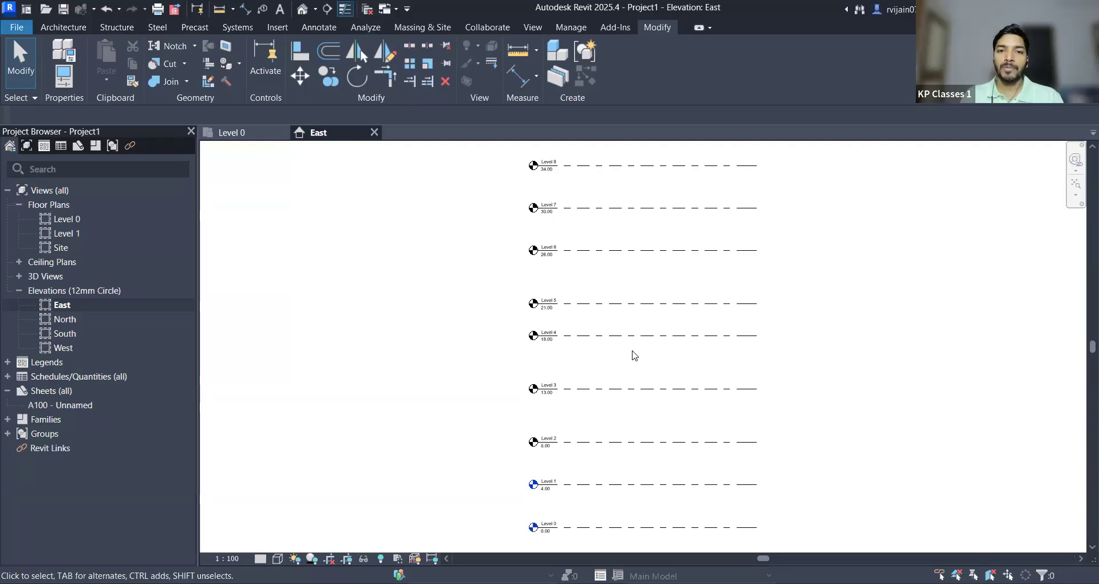
pyautogui.scroll(5, 608, 375)
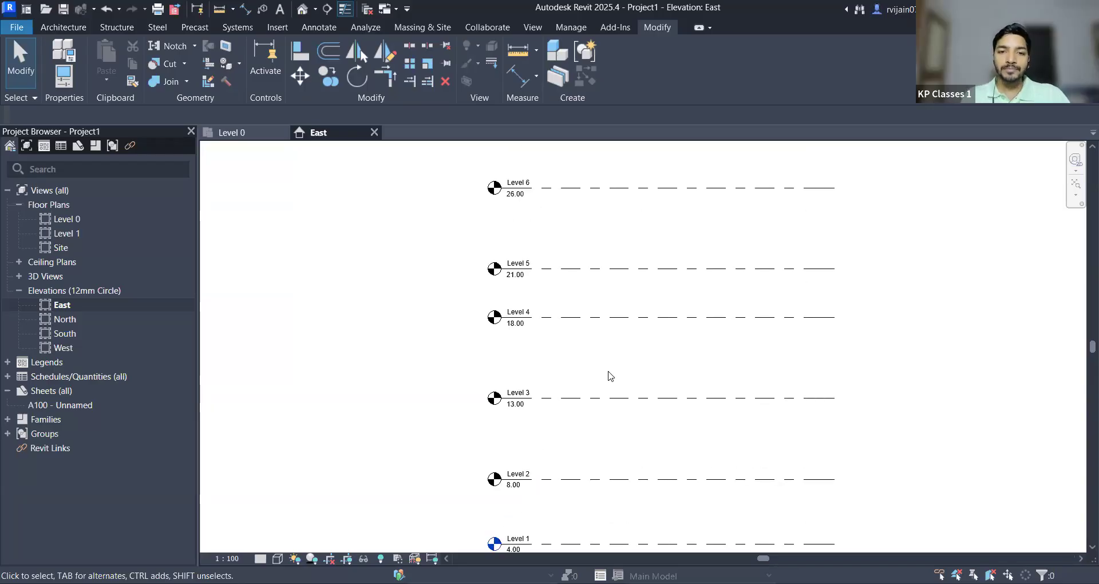
pyautogui.scroll(2, 561, 271)
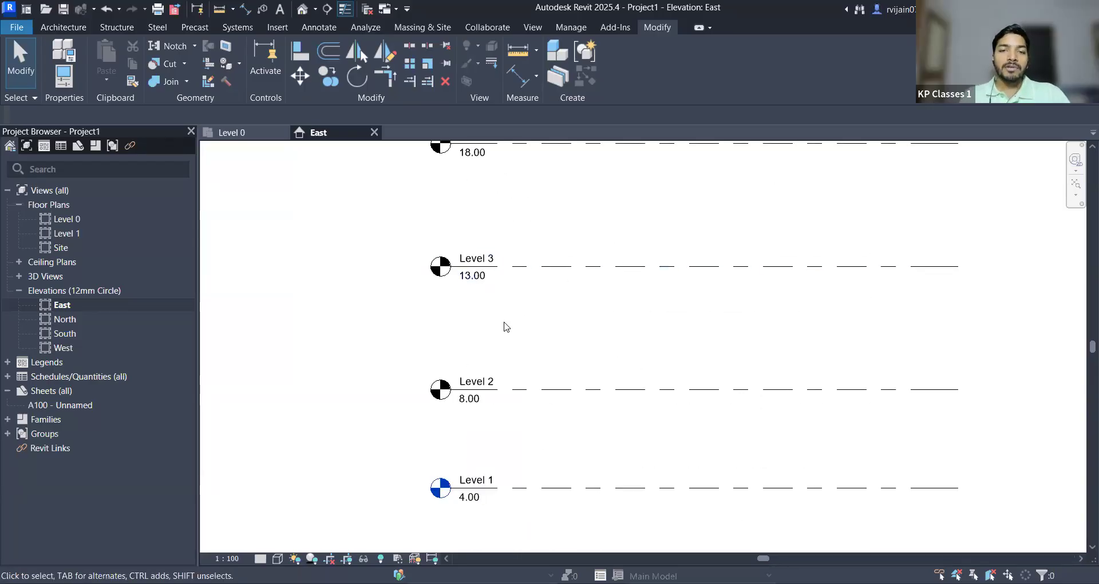
pyautogui.scroll(-3, 611, 261)
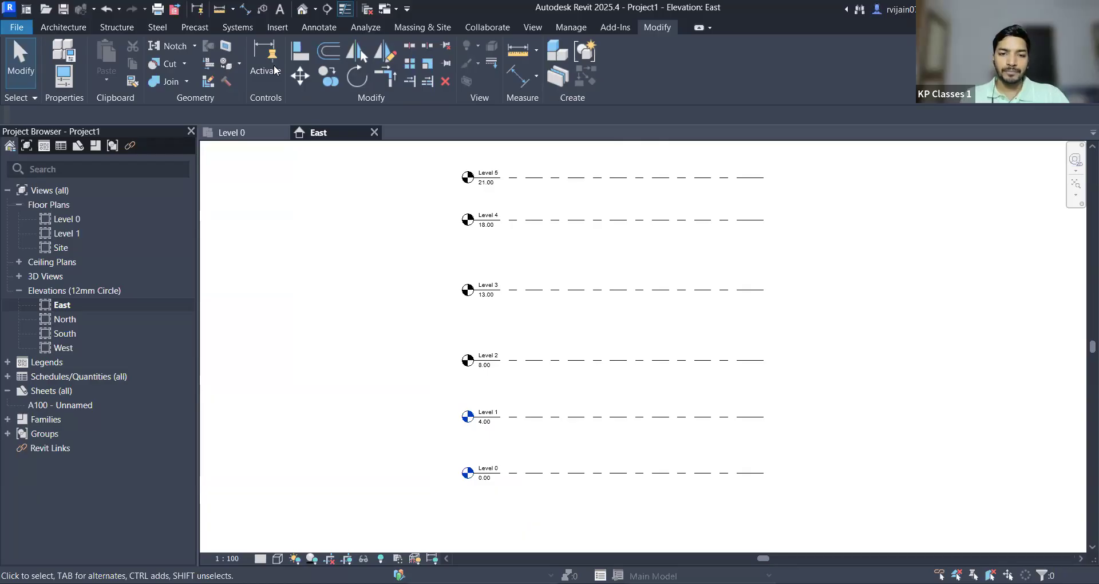
pyautogui.click(533, 28)
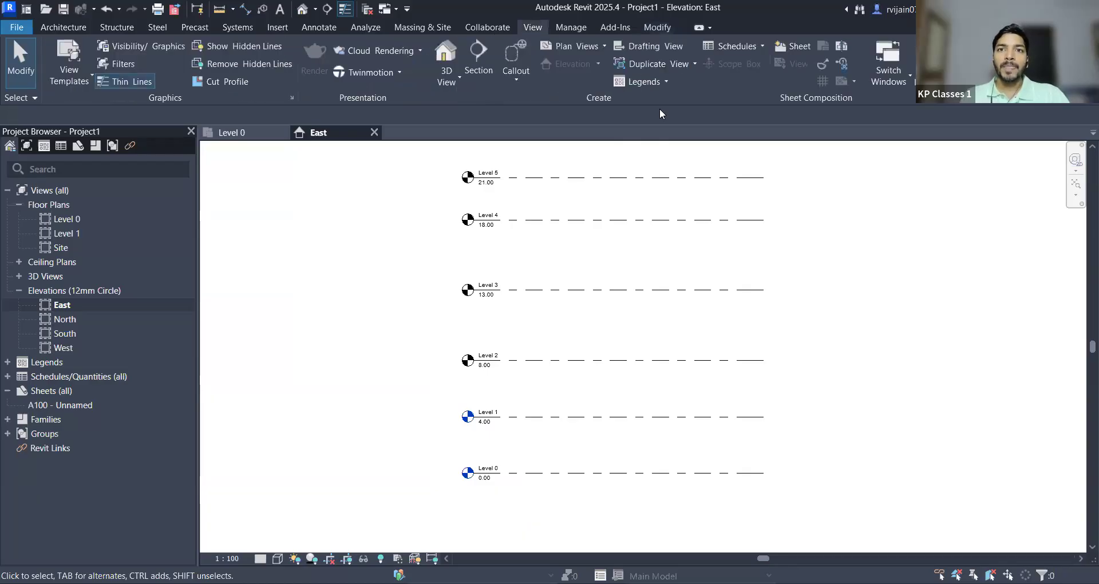
pyautogui.click(604, 45)
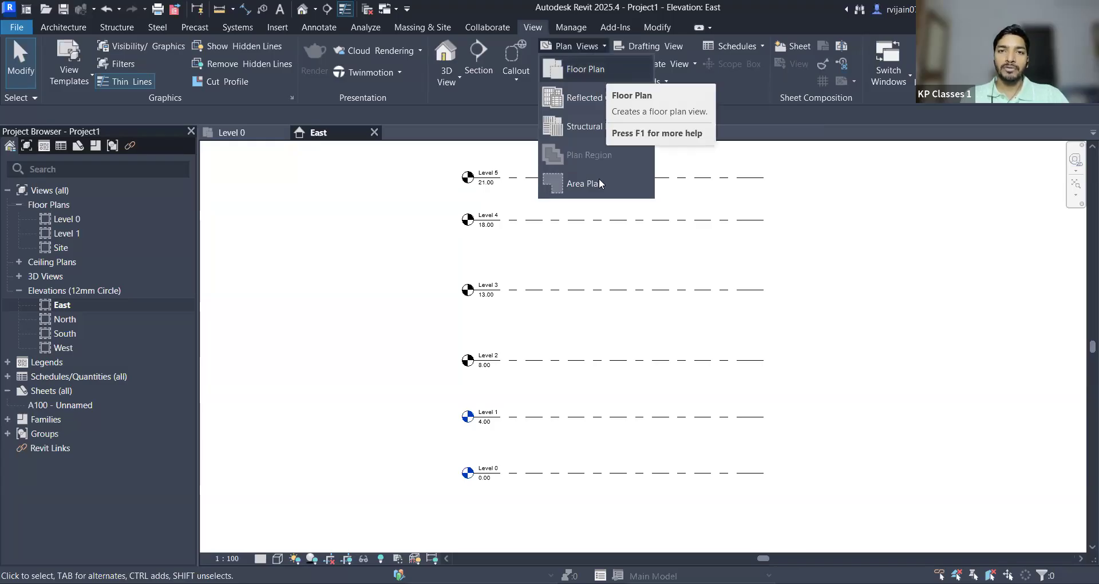
pyautogui.click(598, 70)
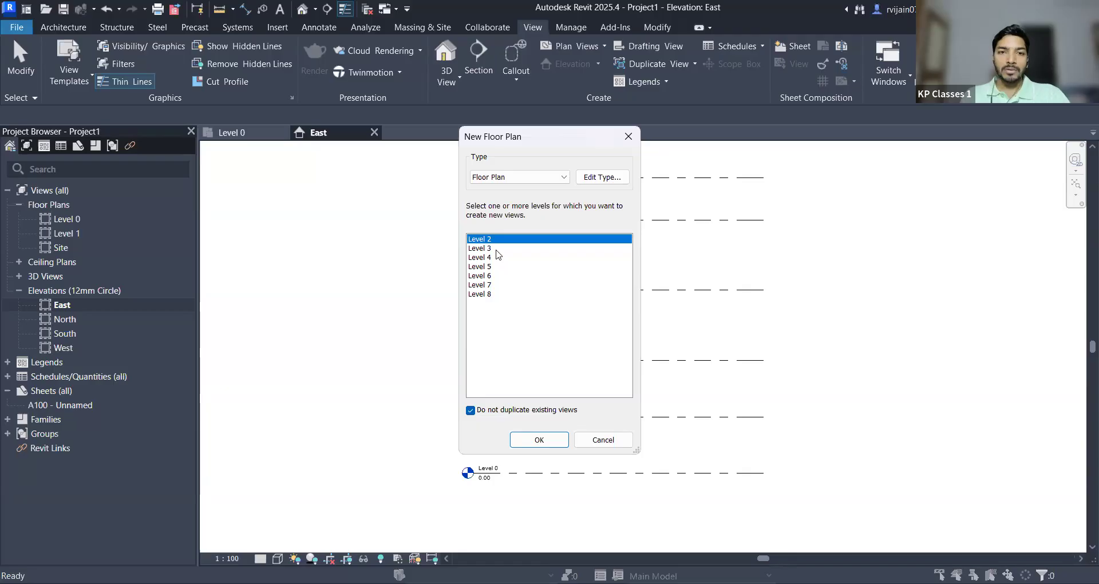
pyautogui.click(484, 267)
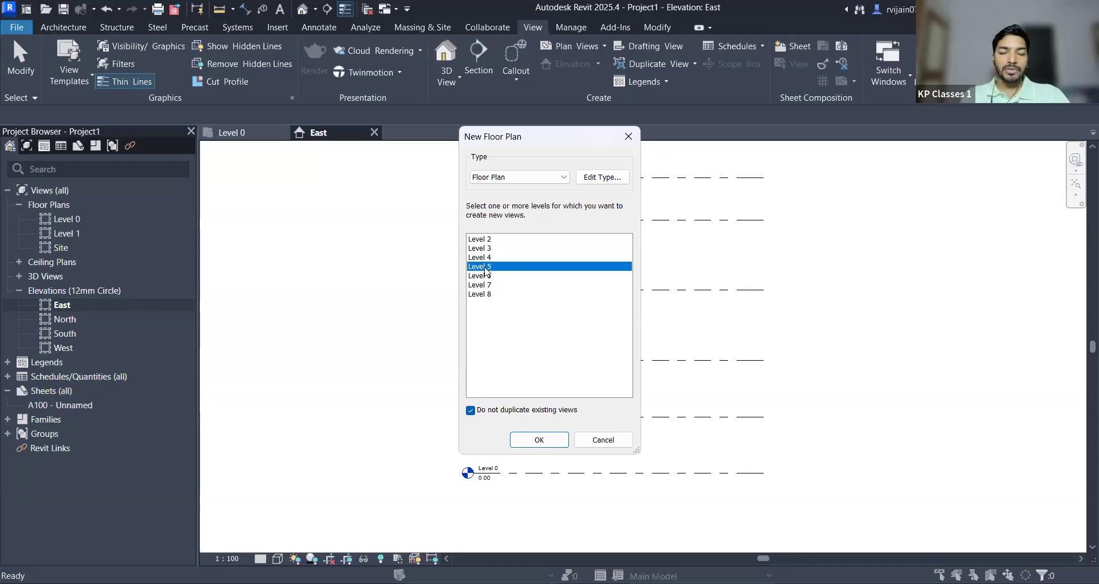
pyautogui.click(539, 440)
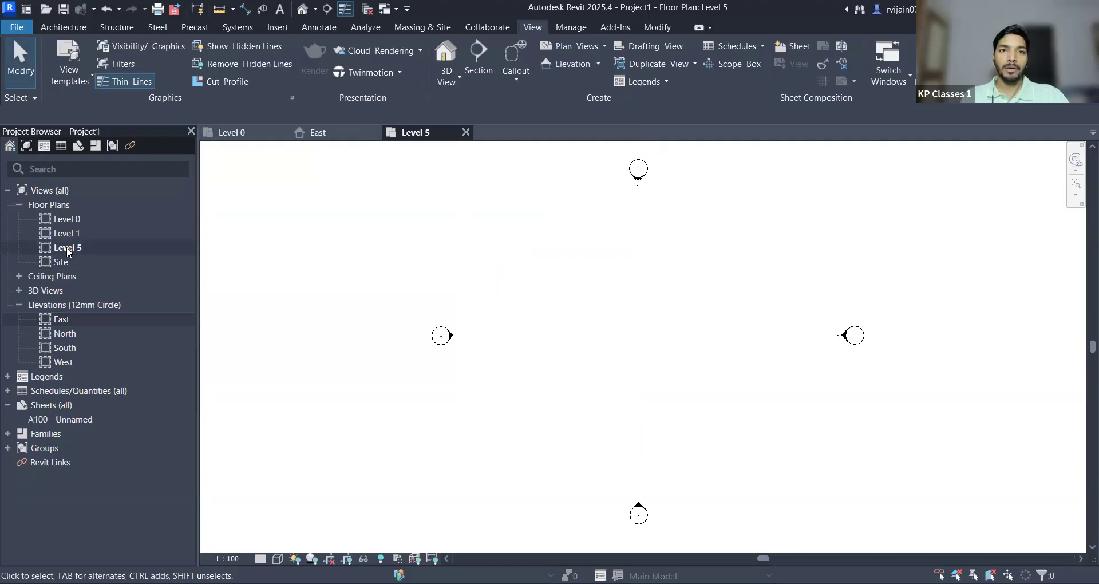
# Step: Return to the East elevation and compare the level head of Level 5 with those of the other levels
pyautogui.click(331, 133)
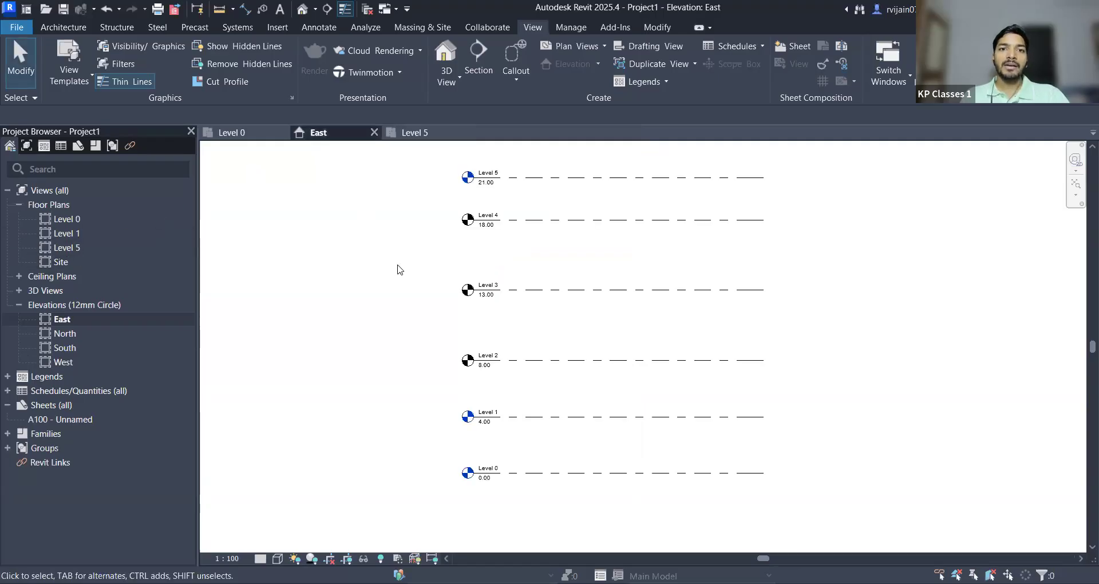
pyautogui.scroll(-2, 435, 351)
pyautogui.scroll(2, 473, 215)
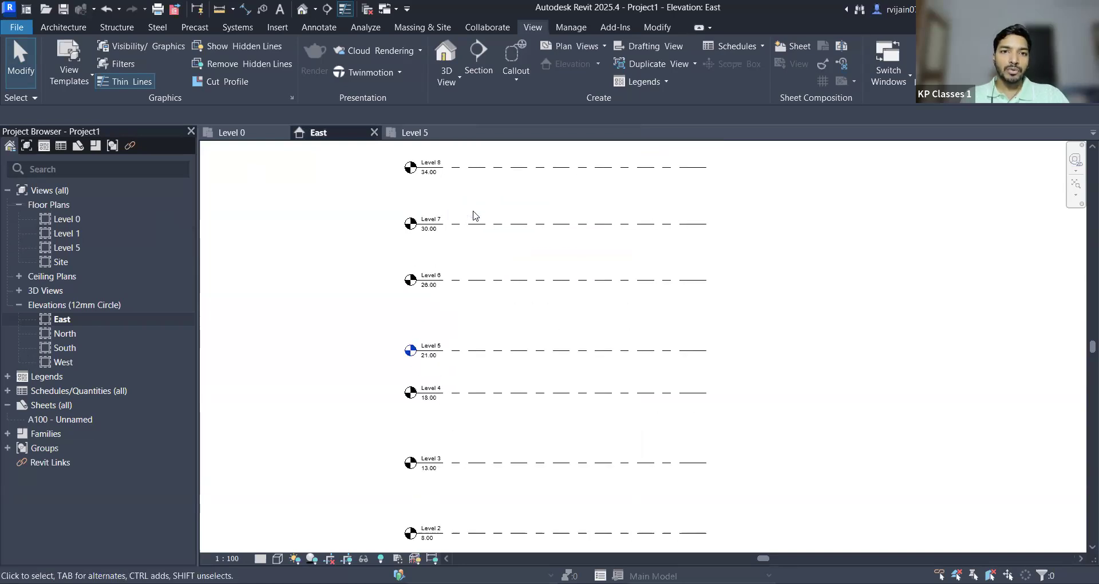
pyautogui.scroll(-2, 473, 215)
pyautogui.scroll(3, 465, 349)
pyautogui.moveTo(521, 294); pyautogui.dragTo(529, 270, button='middle')
pyautogui.scroll(-1, 529, 270)
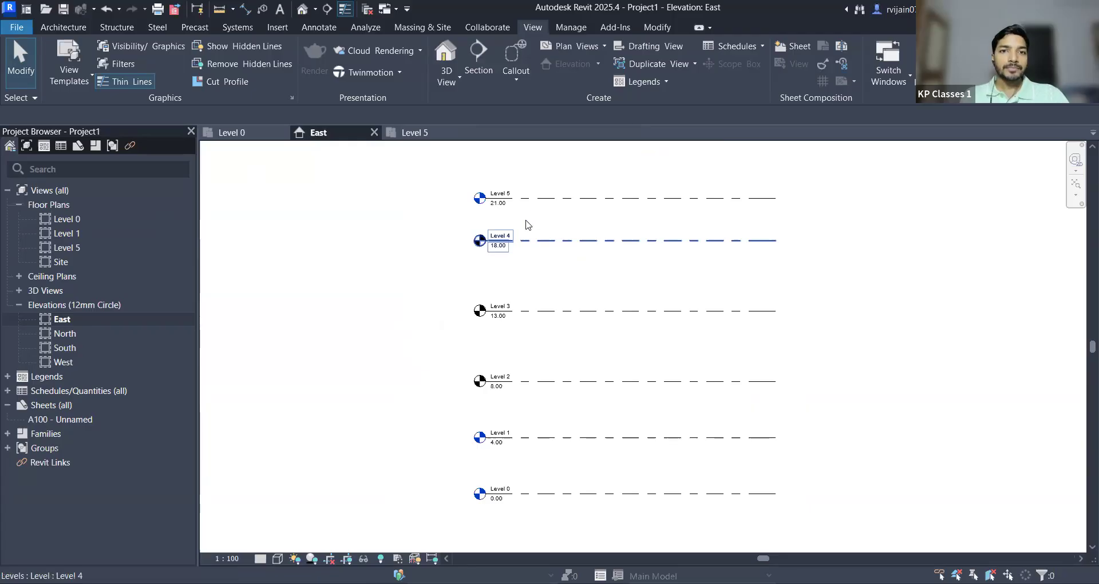
pyautogui.scroll(1, 528, 215)
pyautogui.scroll(1, 528, 215)
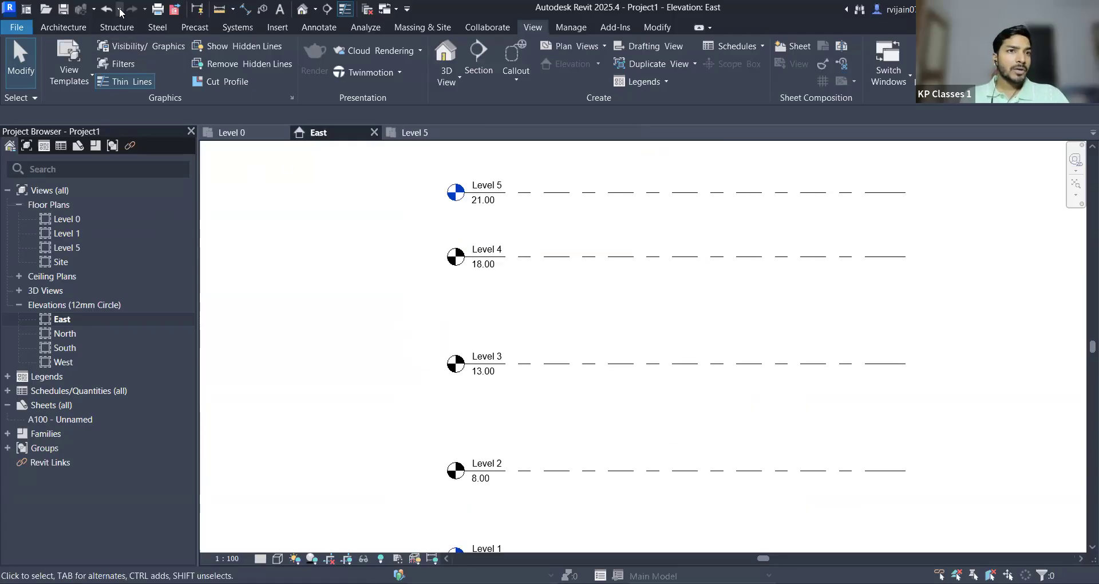
# Step: Undo the creation of the Level 5 floor plan view
pyautogui.click(120, 10)
pyautogui.click(130, 29)
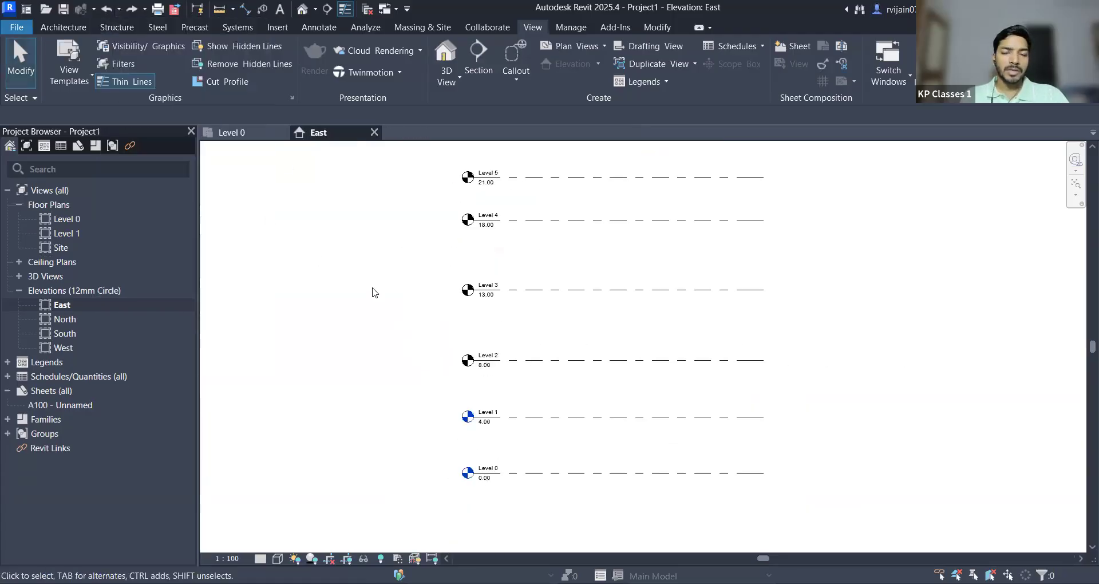
# Step: Compare the level head colours from Level 0 to Level 8 with the floor plans listed in the project
pyautogui.scroll(3, 490, 158)
pyautogui.moveTo(518, 200); pyautogui.dragTo(483, 253, button='middle')
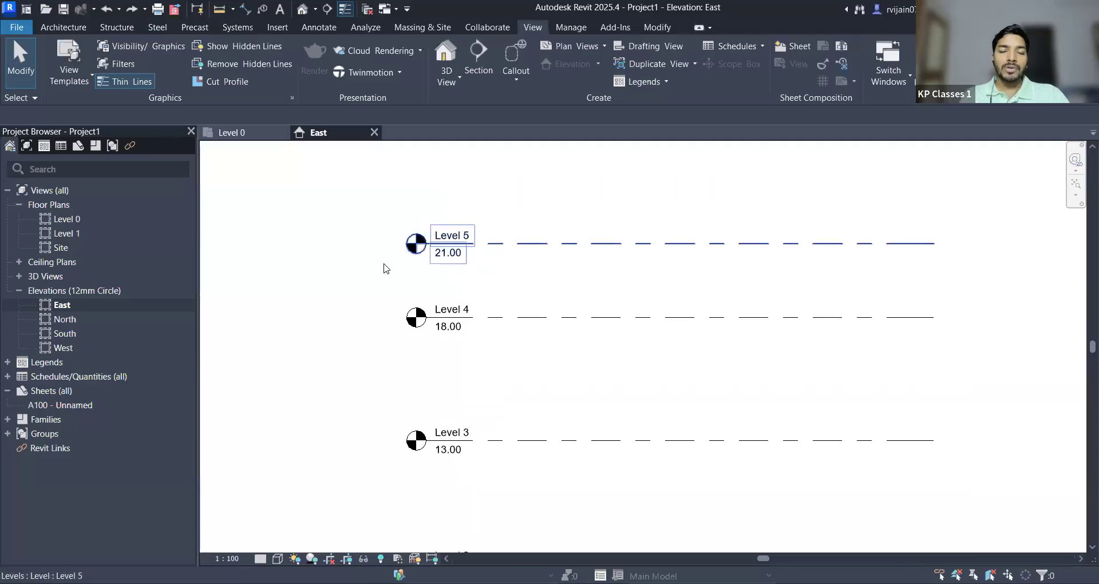
pyautogui.scroll(-3, 407, 468)
pyautogui.scroll(4, 407, 468)
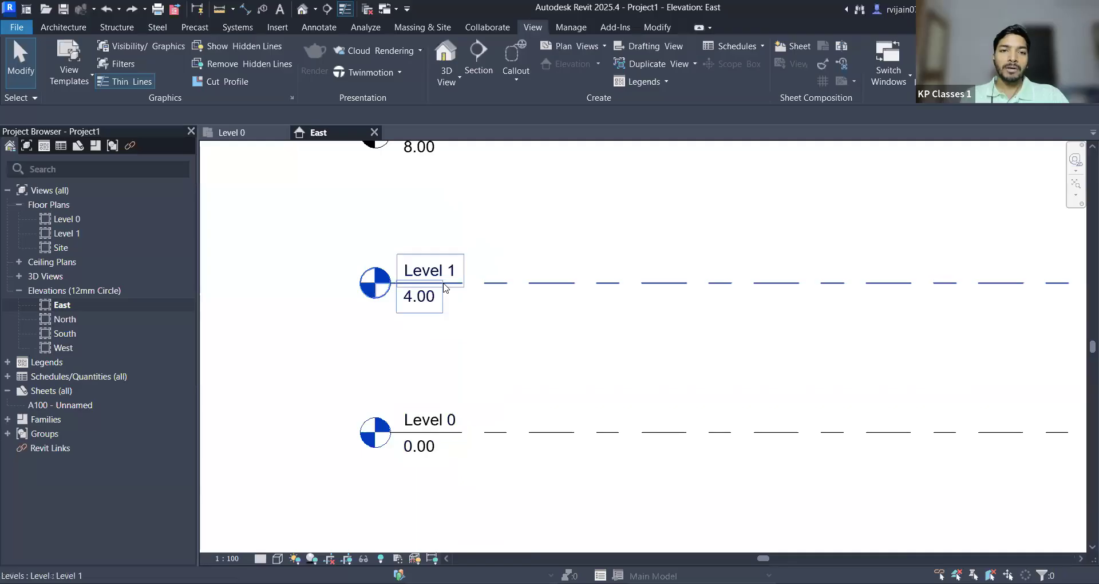
pyautogui.scroll(-2, 447, 280)
pyautogui.scroll(2, 364, 293)
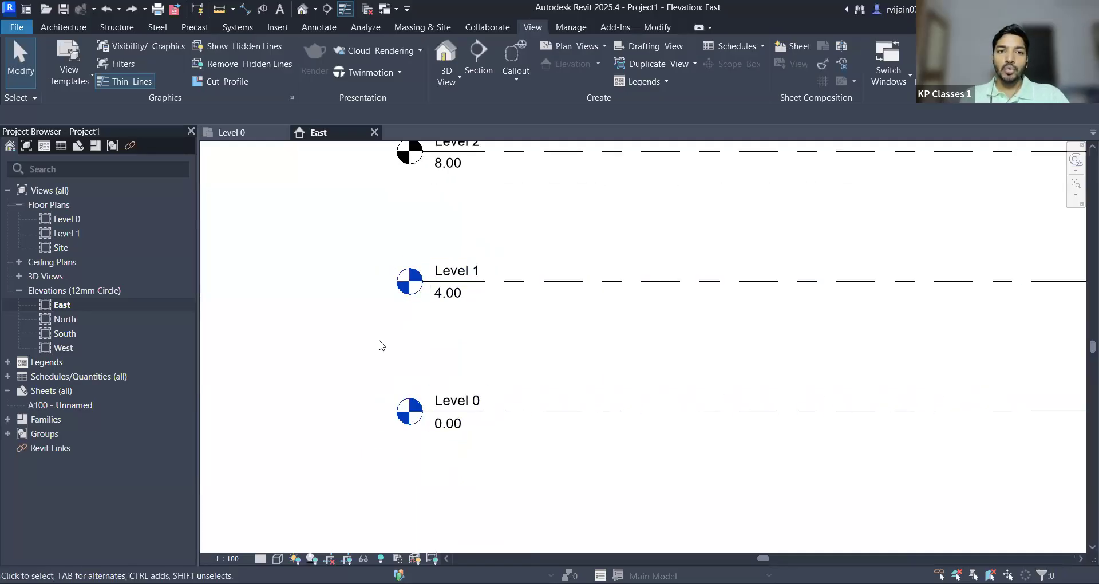
pyautogui.moveTo(407, 329); pyautogui.dragTo(405, 432, button='middle')
pyautogui.scroll(-1, 405, 431)
pyautogui.scroll(1, 430, 289)
pyautogui.moveTo(430, 289); pyautogui.dragTo(389, 439, button='middle')
pyautogui.moveTo(401, 243); pyautogui.dragTo(403, 209, button='middle')
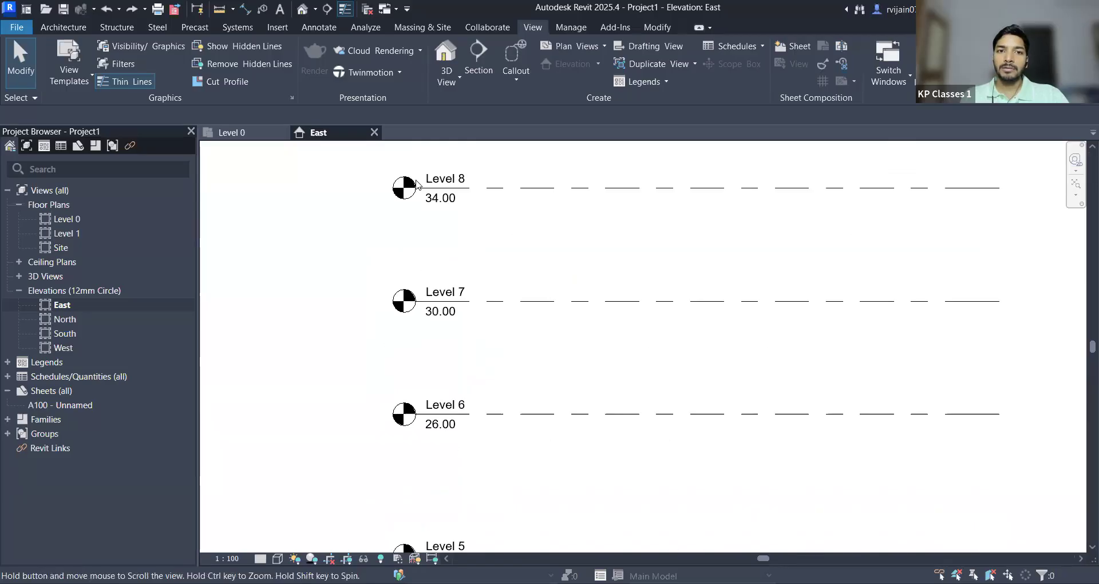
pyautogui.scroll(-1, 420, 207)
pyautogui.scroll(-2, 421, 364)
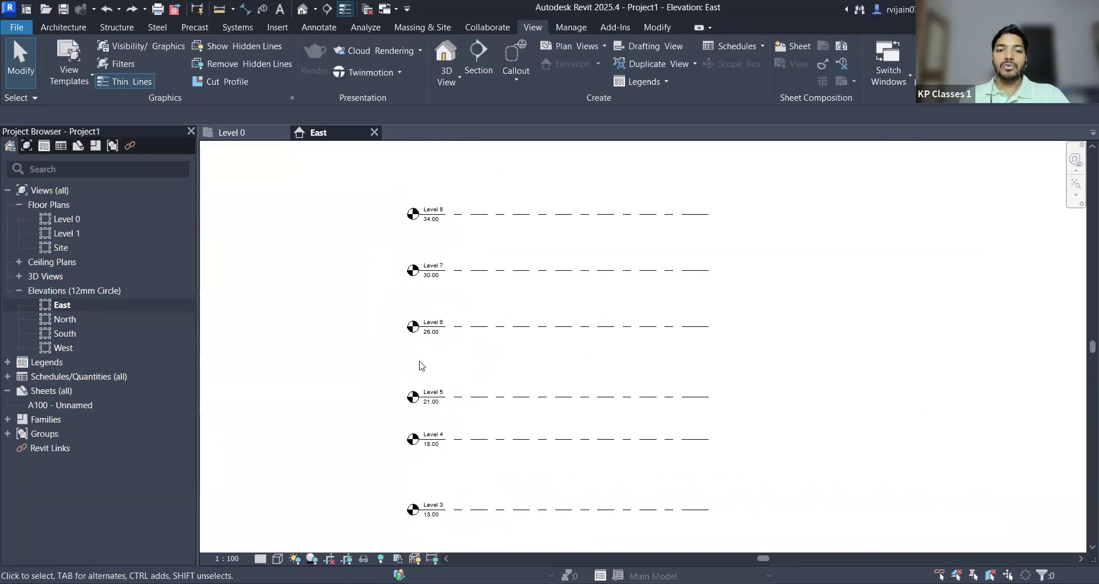
pyautogui.moveTo(421, 366); pyautogui.dragTo(463, 317, button='middle')
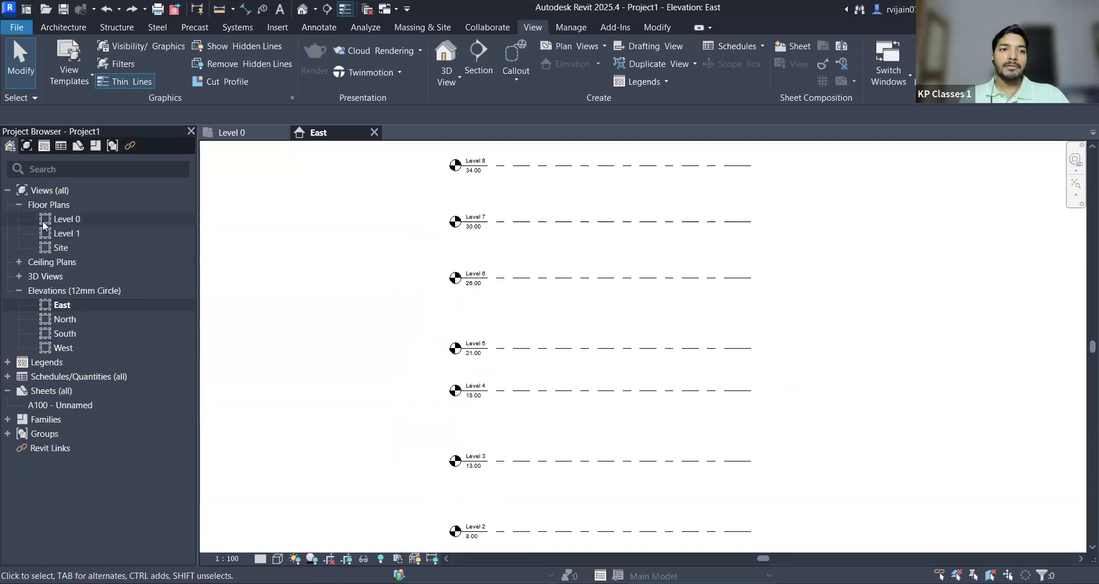
pyautogui.scroll(-1, 412, 246)
pyautogui.scroll(7, 467, 506)
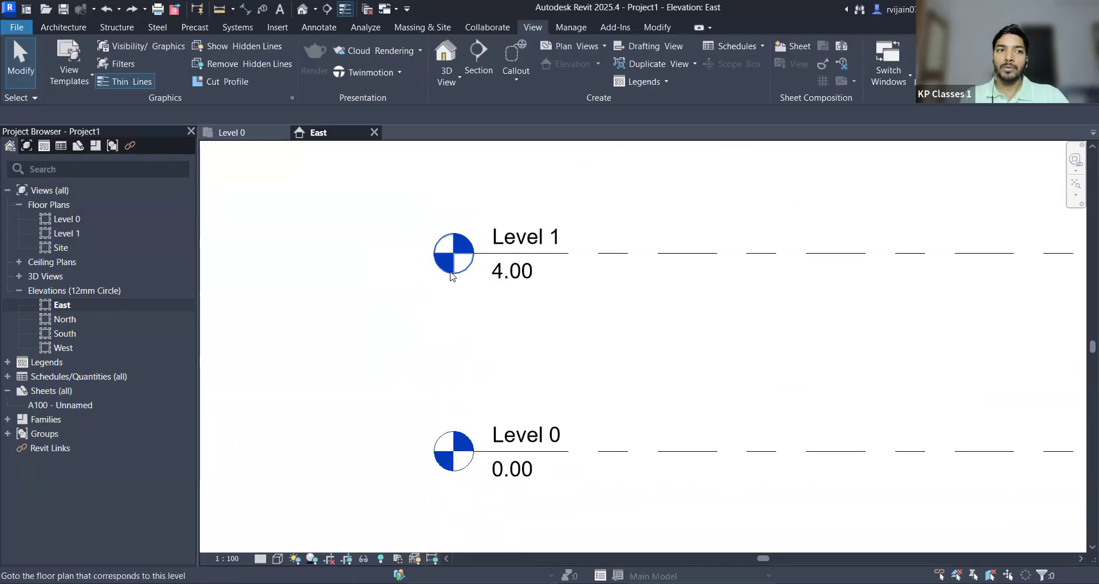
pyautogui.scroll(-5, 453, 291)
pyautogui.moveTo(480, 219); pyautogui.dragTo(461, 416, button='middle')
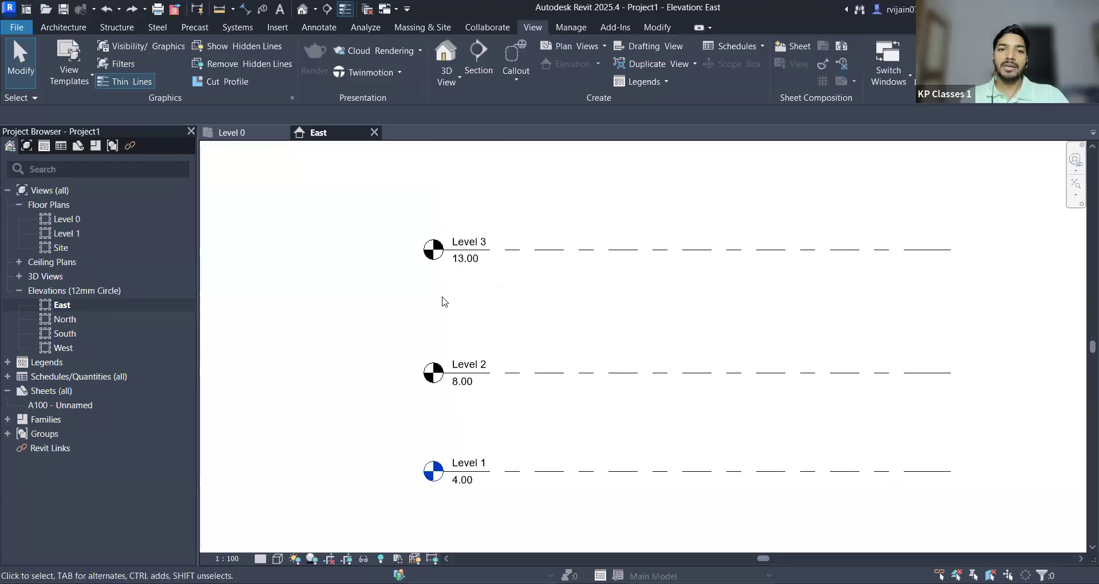
pyautogui.moveTo(449, 265); pyautogui.dragTo(444, 321, button='middle')
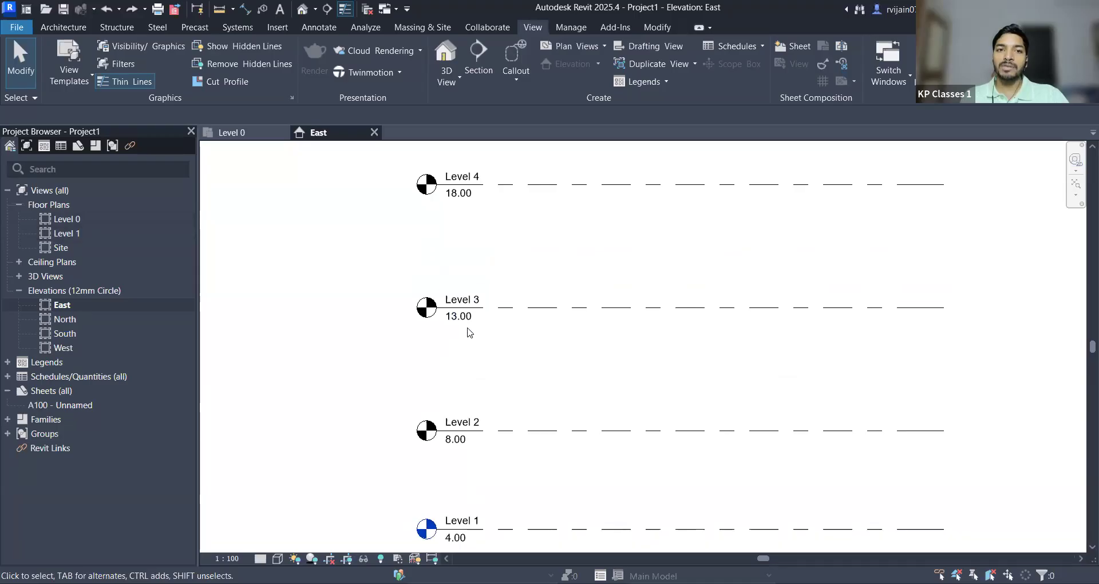
pyautogui.scroll(3, 419, 320)
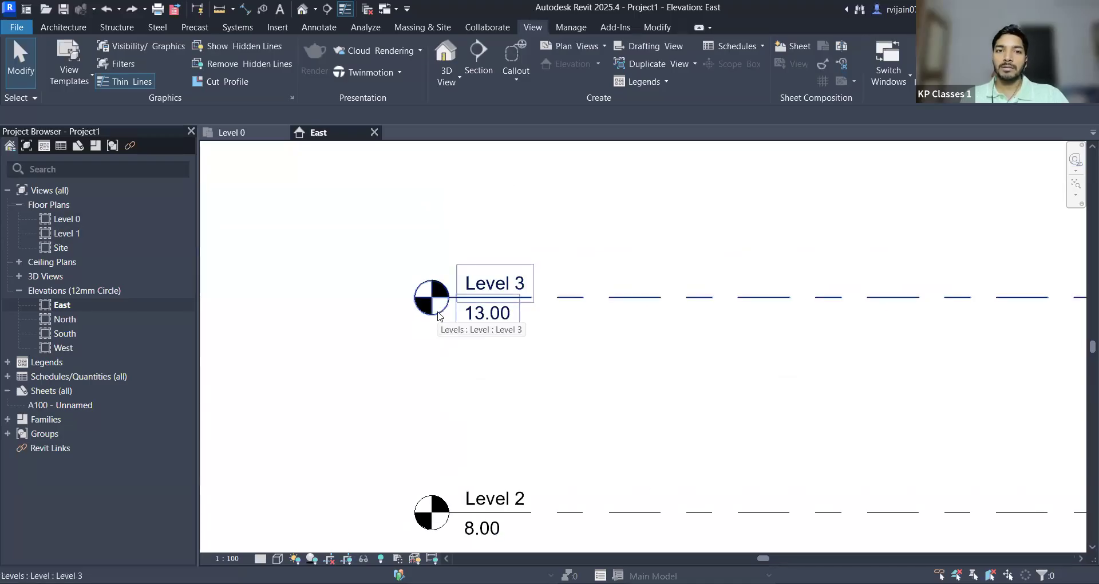
pyautogui.scroll(-3, 440, 316)
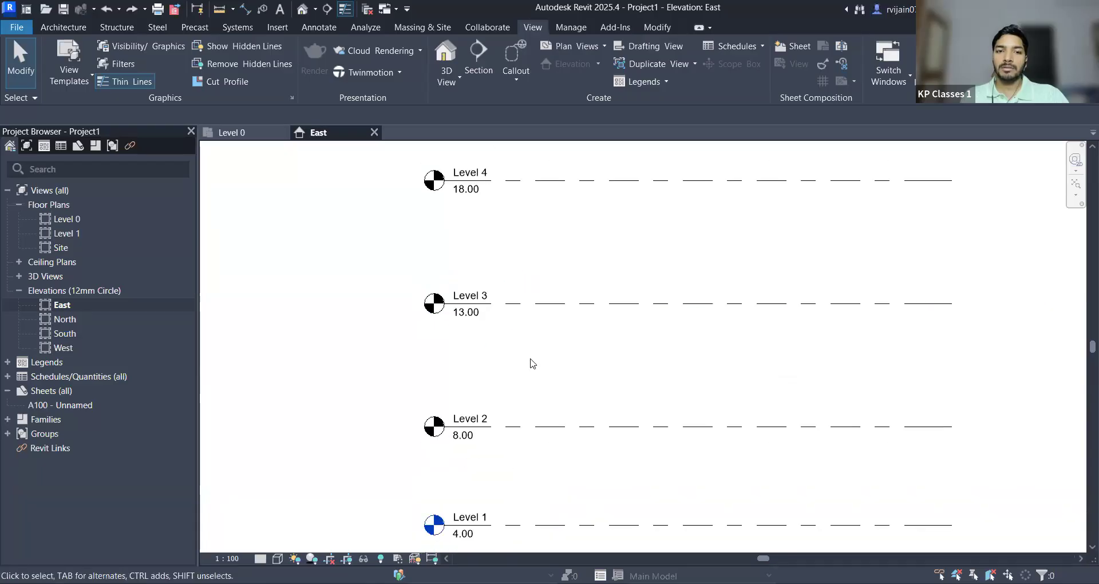
pyautogui.scroll(2, 435, 343)
pyautogui.moveTo(442, 386); pyautogui.dragTo(408, 464, button='middle')
pyautogui.scroll(-1, 441, 383)
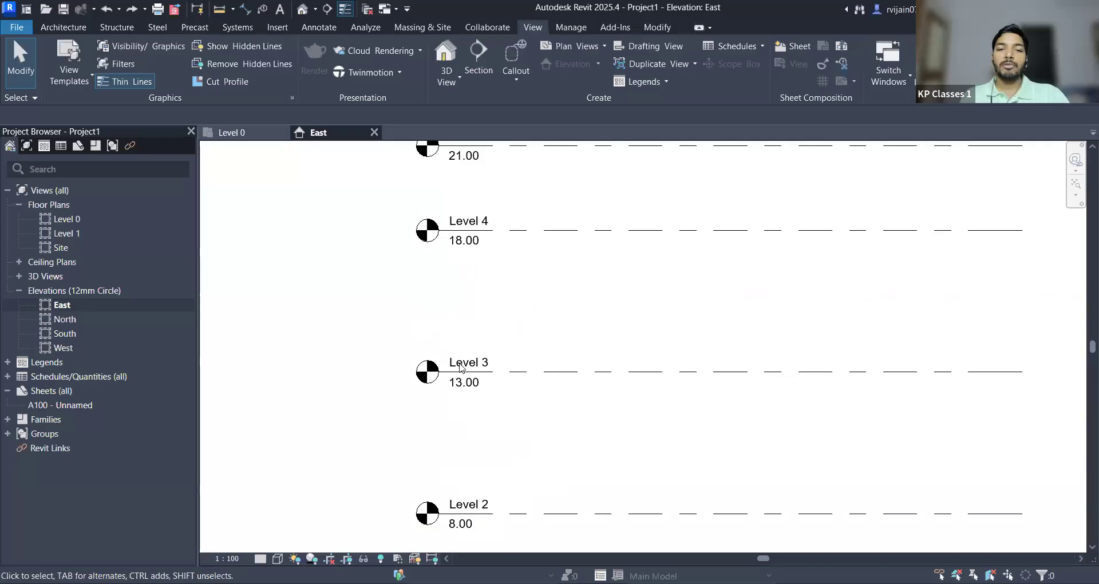
pyautogui.scroll(2, 438, 378)
pyautogui.moveTo(436, 379); pyautogui.dragTo(423, 327, button='middle')
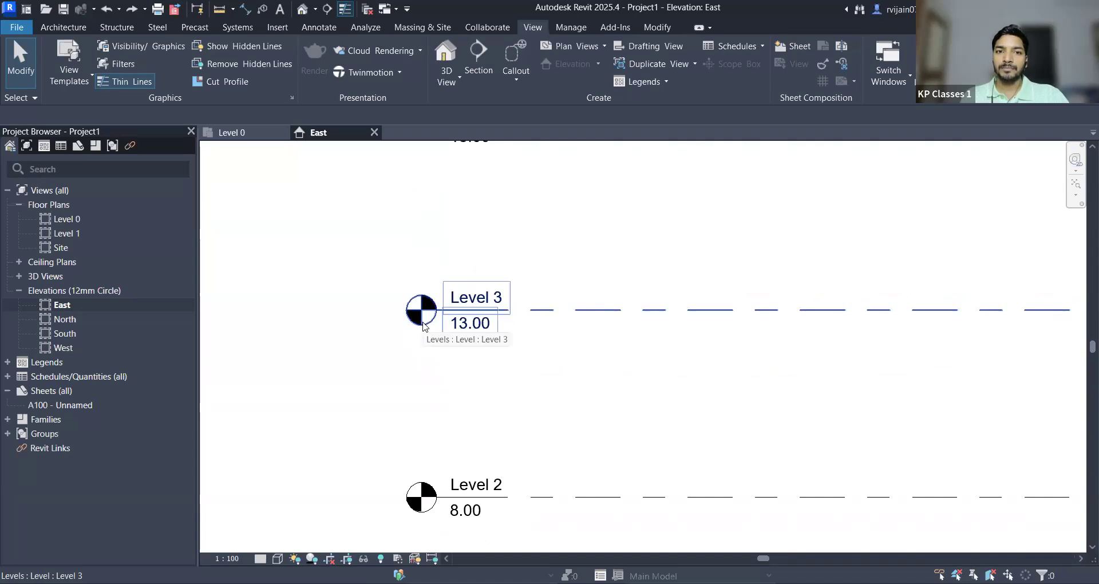
pyautogui.scroll(-2, 423, 327)
pyautogui.moveTo(562, 289); pyautogui.dragTo(554, 306, button='middle')
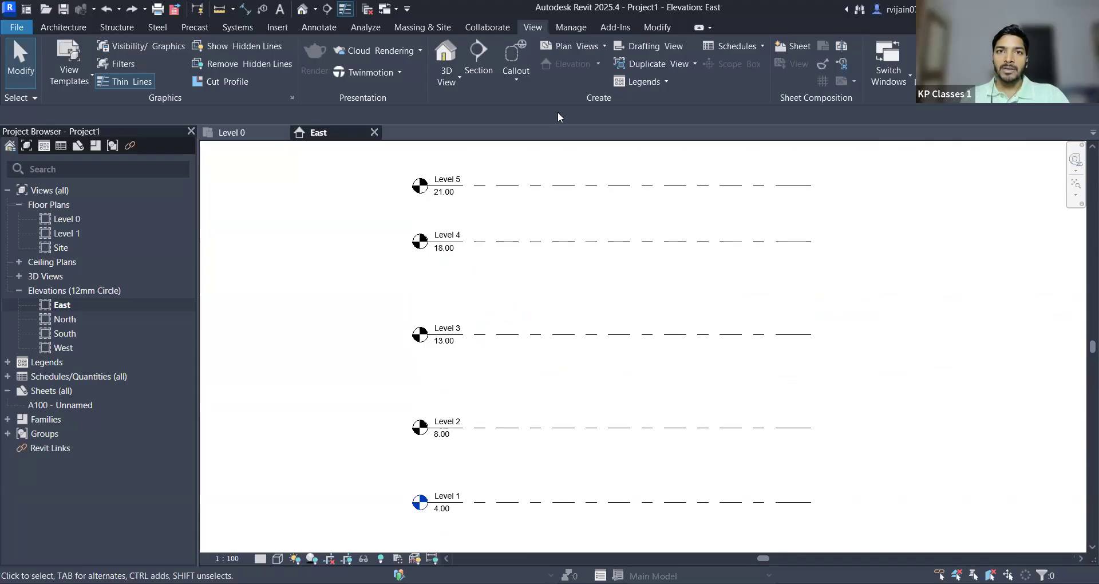
# Step: Create the floor plan view for Level 5 again
pyautogui.click(600, 45)
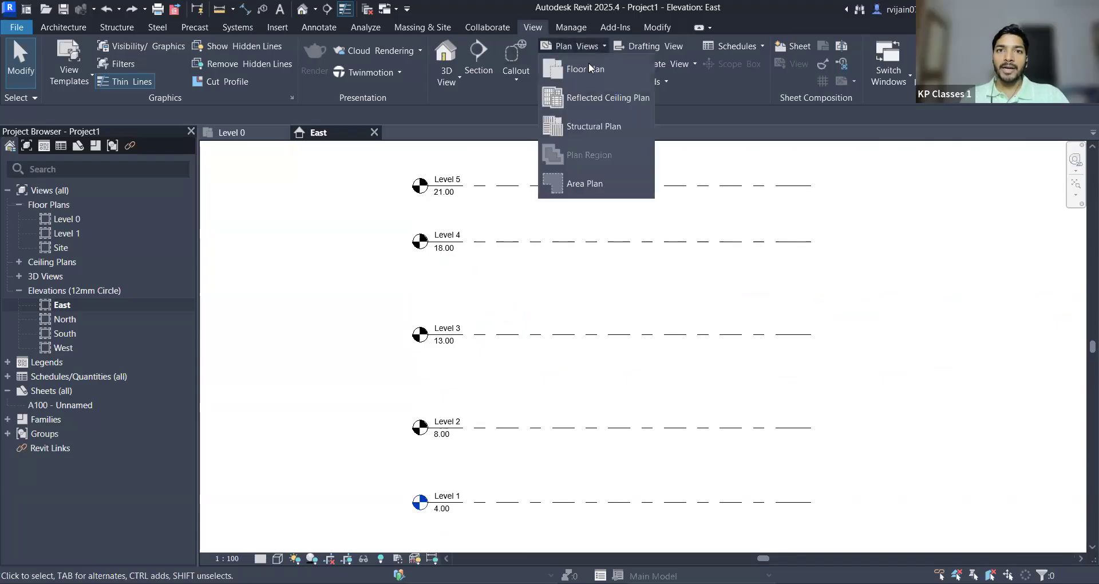
pyautogui.click(586, 67)
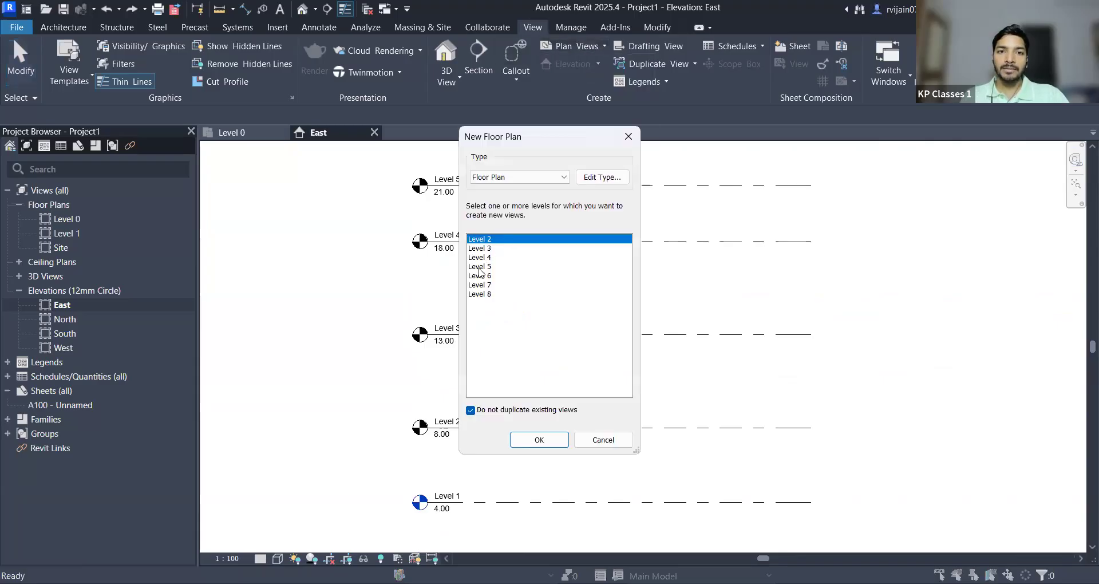
pyautogui.click(481, 266)
pyautogui.click(548, 440)
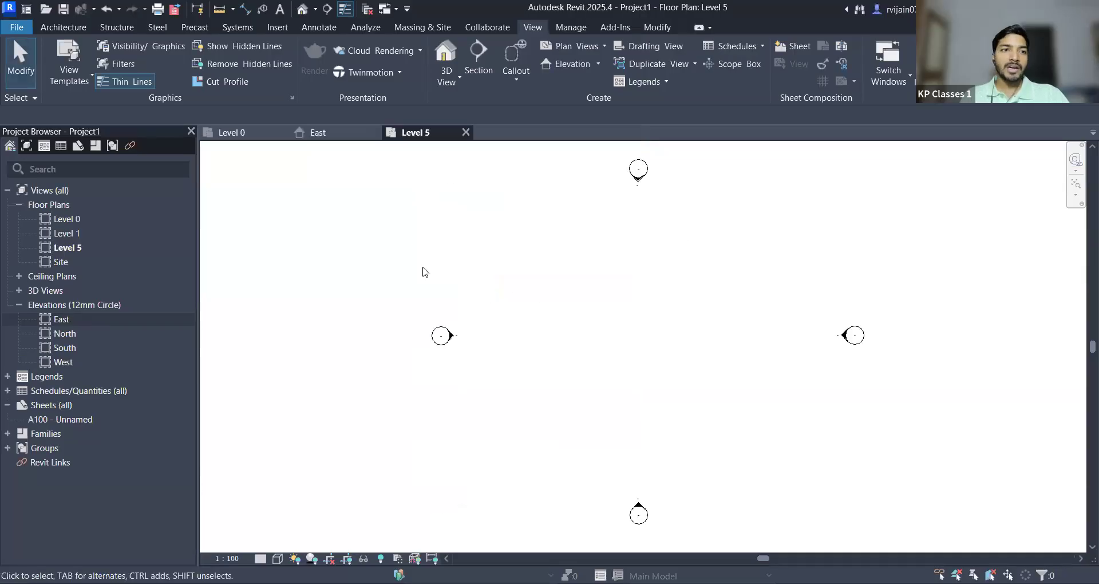
# Step: Go back to the East elevation and examine the Level 5 head beside its neighbouring levels
pyautogui.click(327, 133)
pyautogui.scroll(1, 480, 199)
pyautogui.moveTo(487, 253); pyautogui.dragTo(497, 324, button='middle')
pyautogui.scroll(-3, 450, 294)
pyautogui.scroll(3, 451, 225)
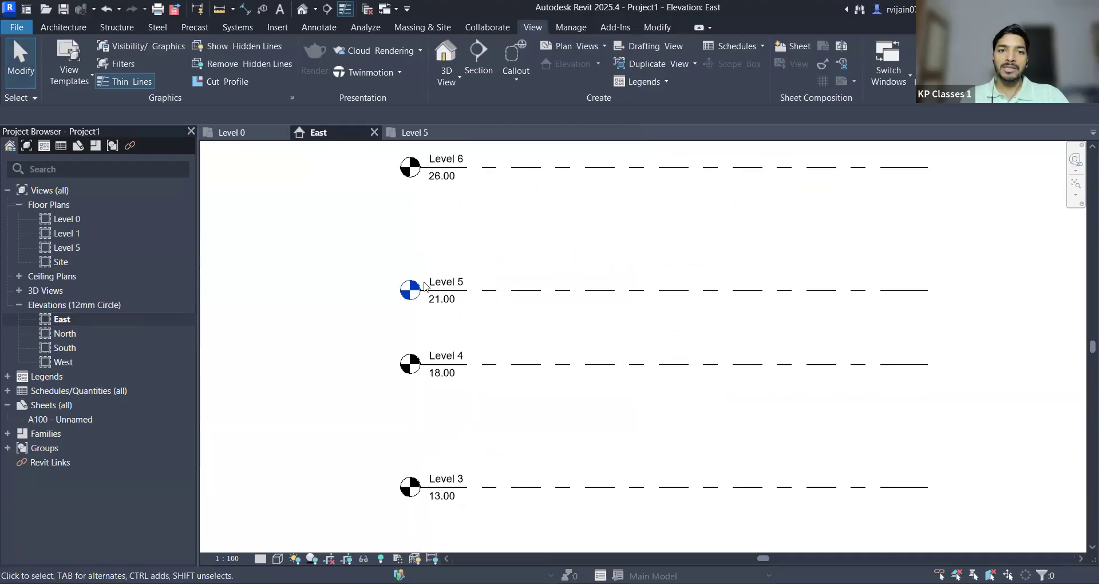
# Step: Compare the Level 5 head's colour with the heads of the levels above and below it in the East elevation
pyautogui.moveTo(414, 322); pyautogui.dragTo(414, 345, button='middle')
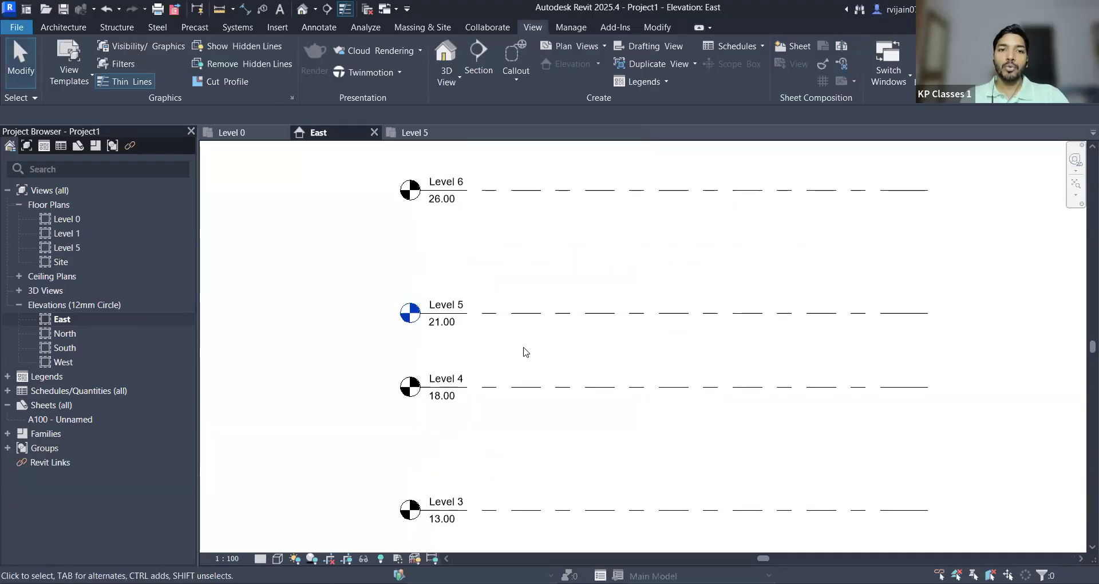
pyautogui.scroll(1, 456, 257)
pyautogui.scroll(2, 483, 285)
pyautogui.moveTo(483, 285); pyautogui.dragTo(551, 310, button='middle')
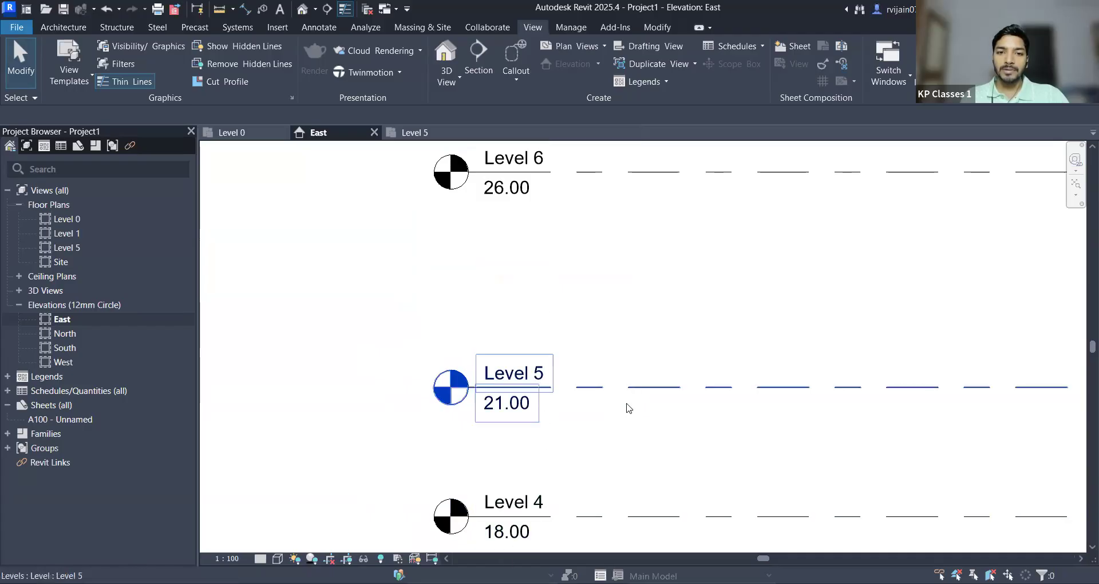
pyautogui.scroll(-5, 510, 284)
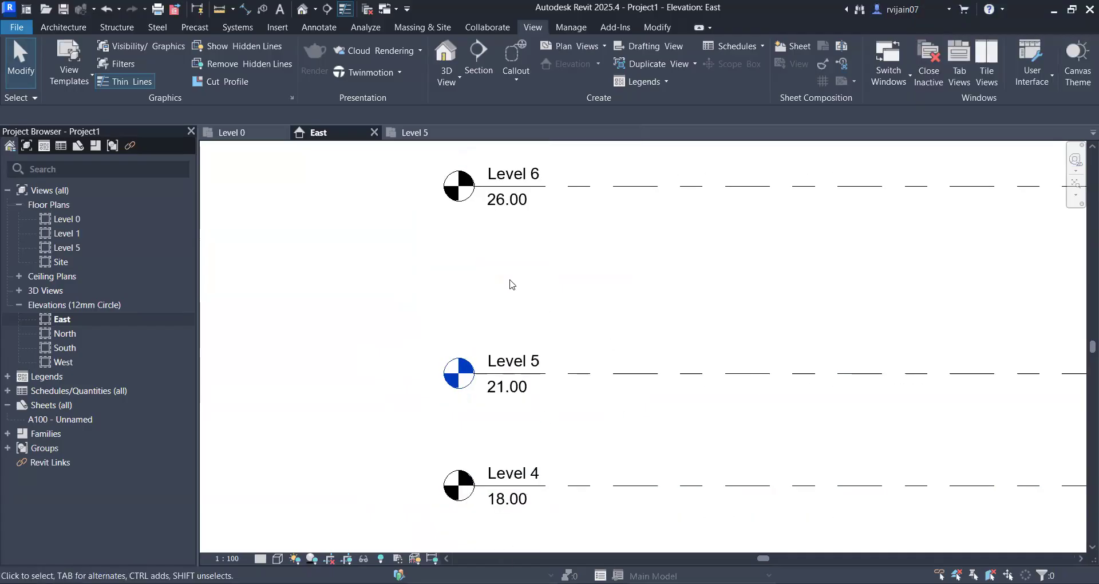
pyautogui.moveTo(535, 279); pyautogui.dragTo(528, 280, button='middle')
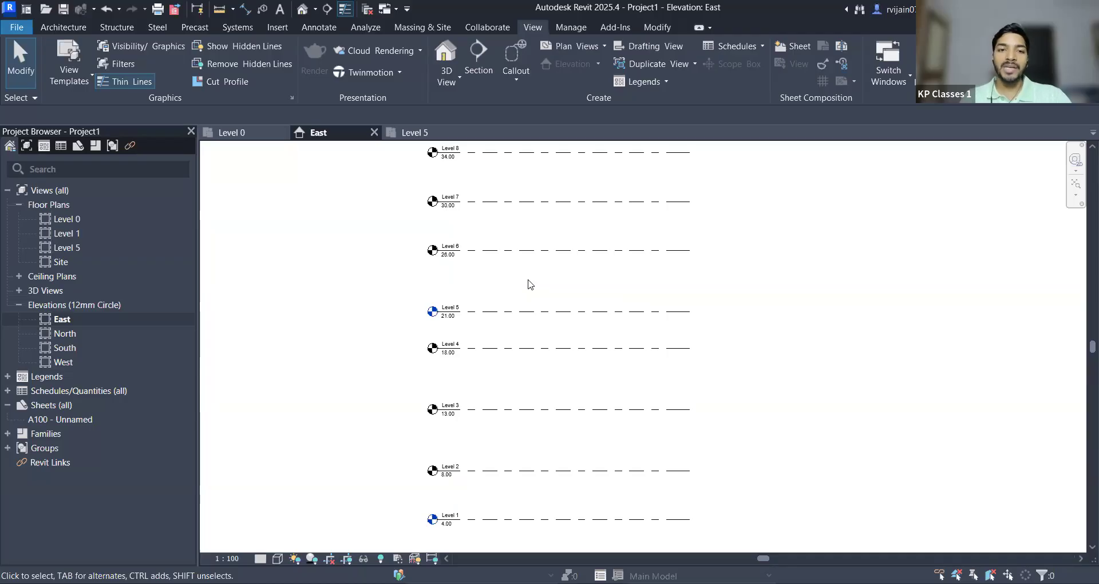
pyautogui.scroll(3, 402, 321)
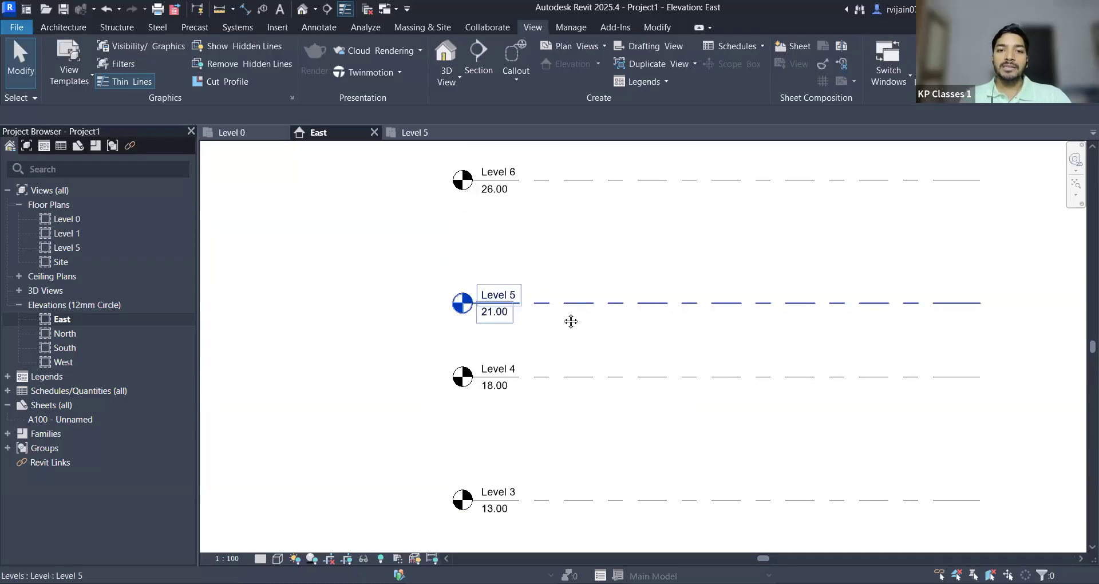
pyautogui.moveTo(569, 319); pyautogui.dragTo(538, 370, button='middle')
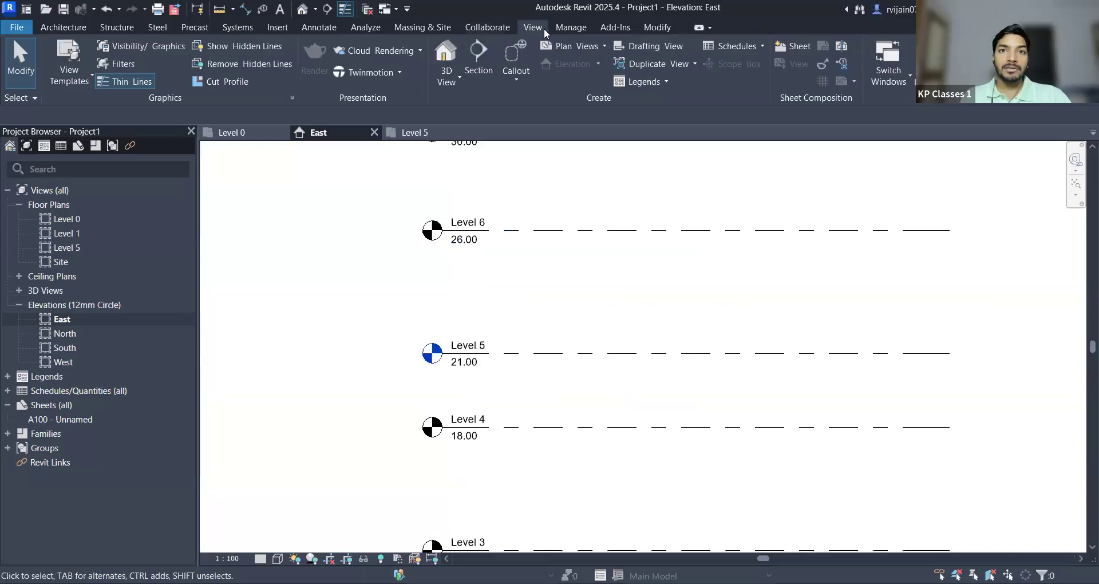
# Step: Create a floor plan view for Level 4 and return to the East elevation
pyautogui.click(596, 44)
pyautogui.click(585, 69)
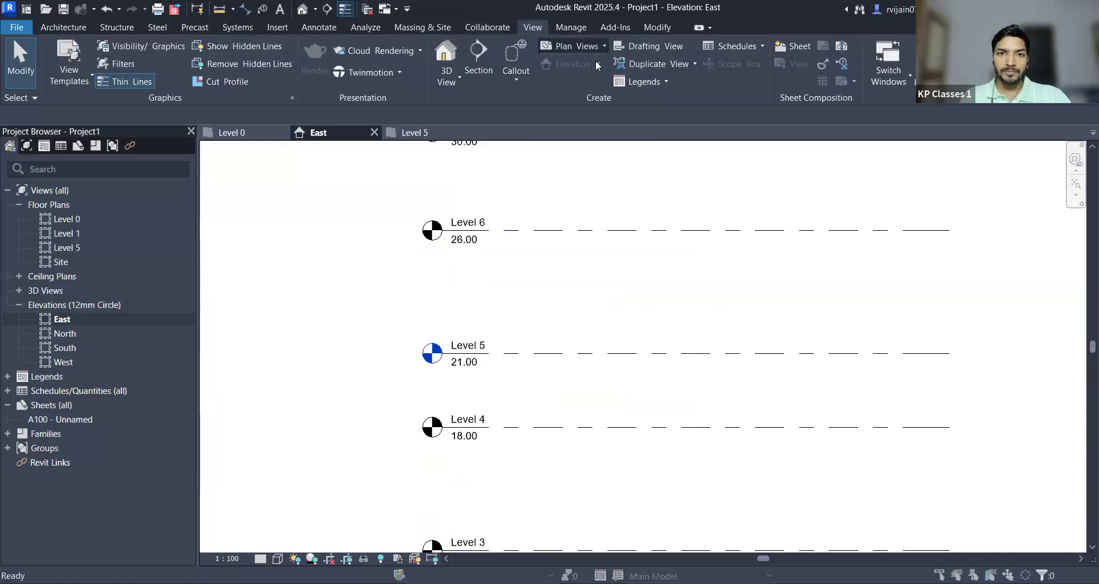
pyautogui.click(480, 257)
pyautogui.click(538, 438)
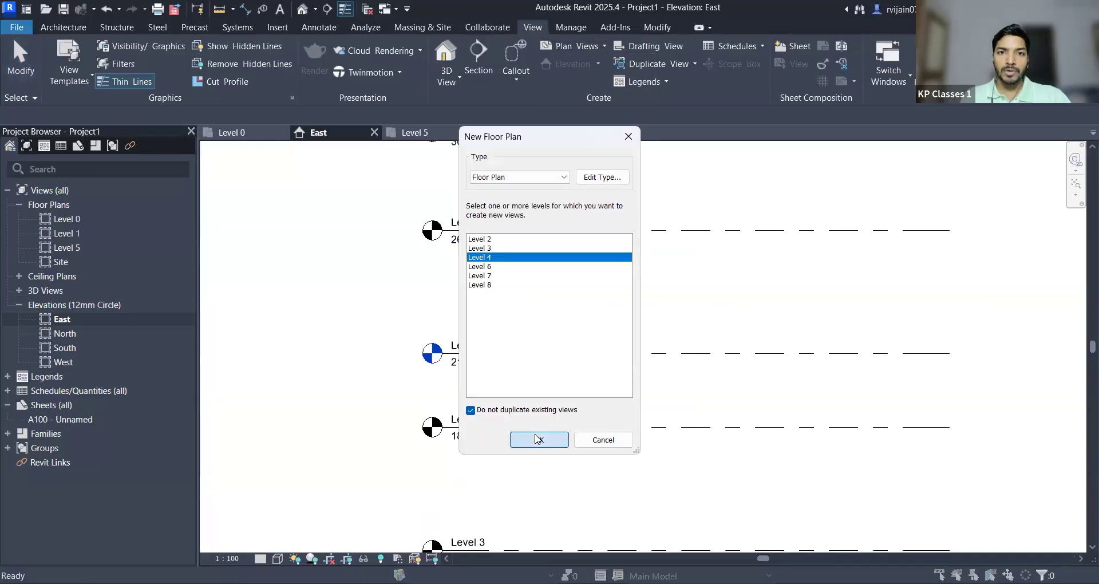
pyautogui.click(321, 133)
# Step: Create a floor plan view for Level 6 and return to the East elevation
pyautogui.click(587, 46)
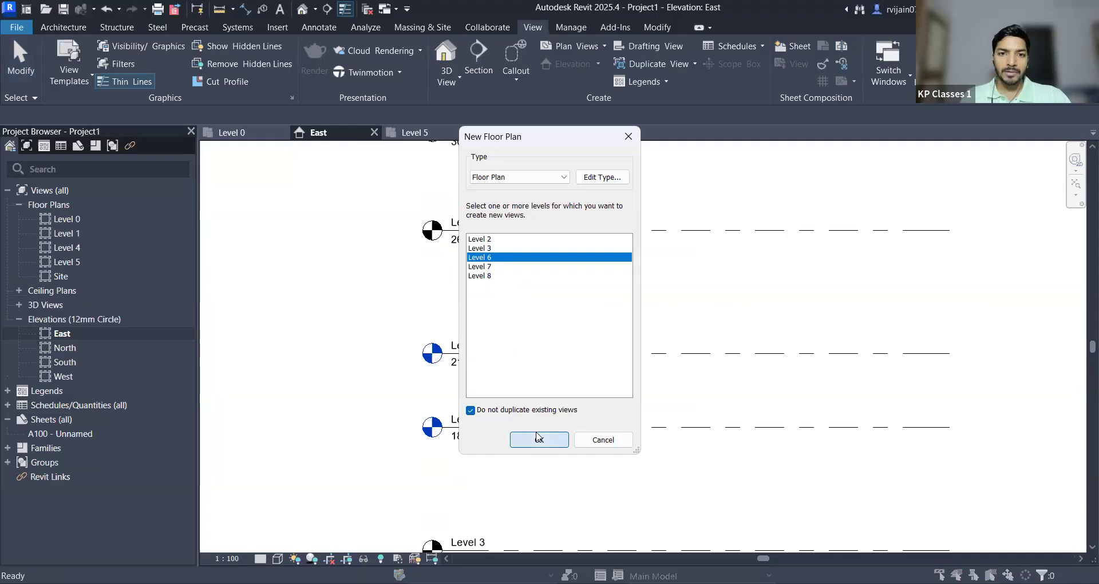
pyautogui.click(538, 438)
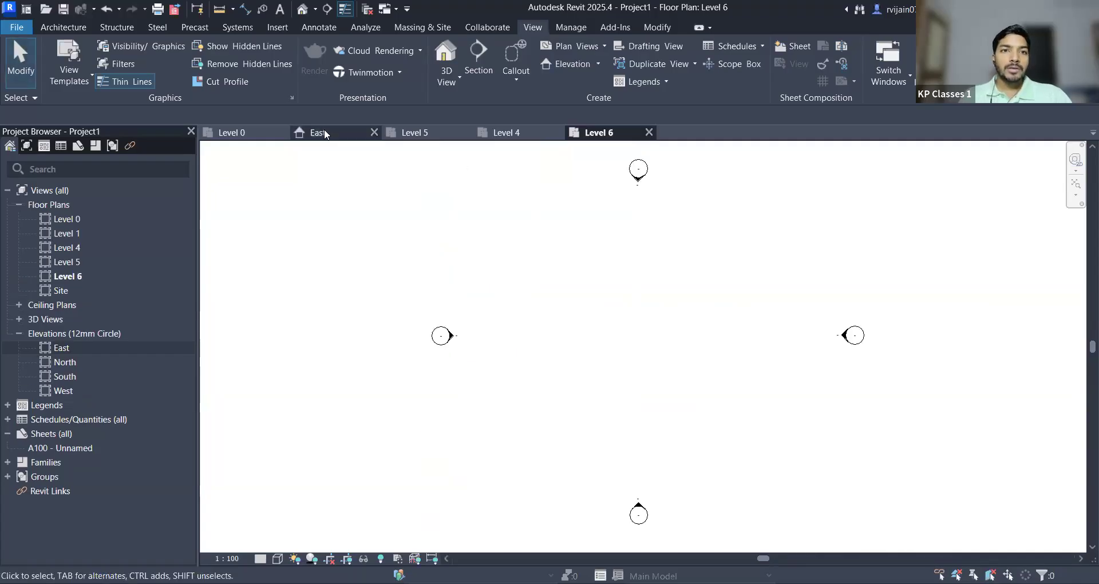
pyautogui.hotkey('ctrl', 'Tab')
# Step: Compare the head colours of Levels 4 to 7 in the East elevation with the floor plans listed in the project
pyautogui.scroll(-2, 586, 331)
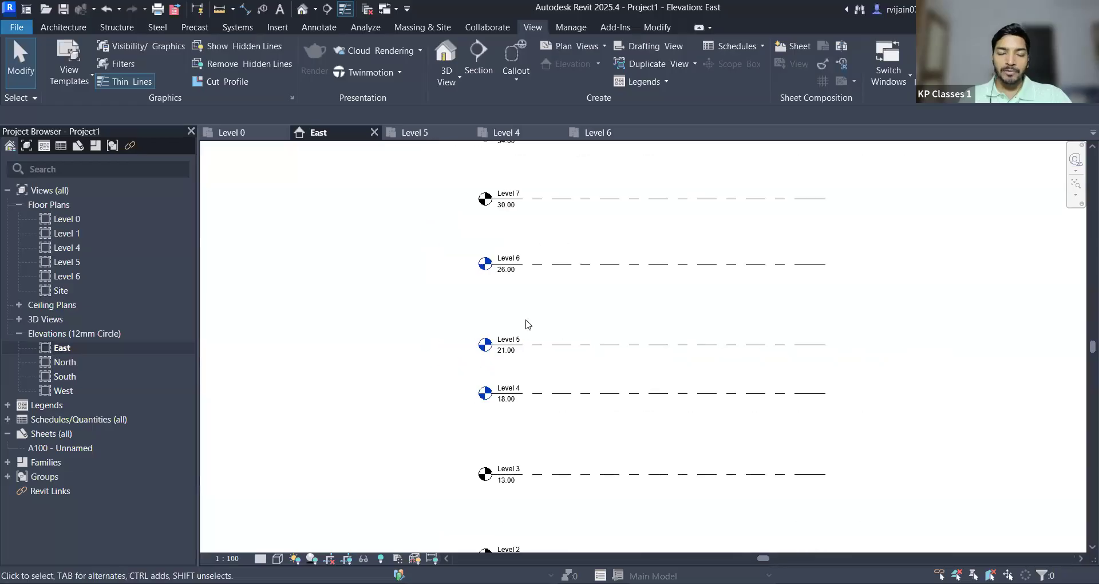
pyautogui.scroll(1, 525, 321)
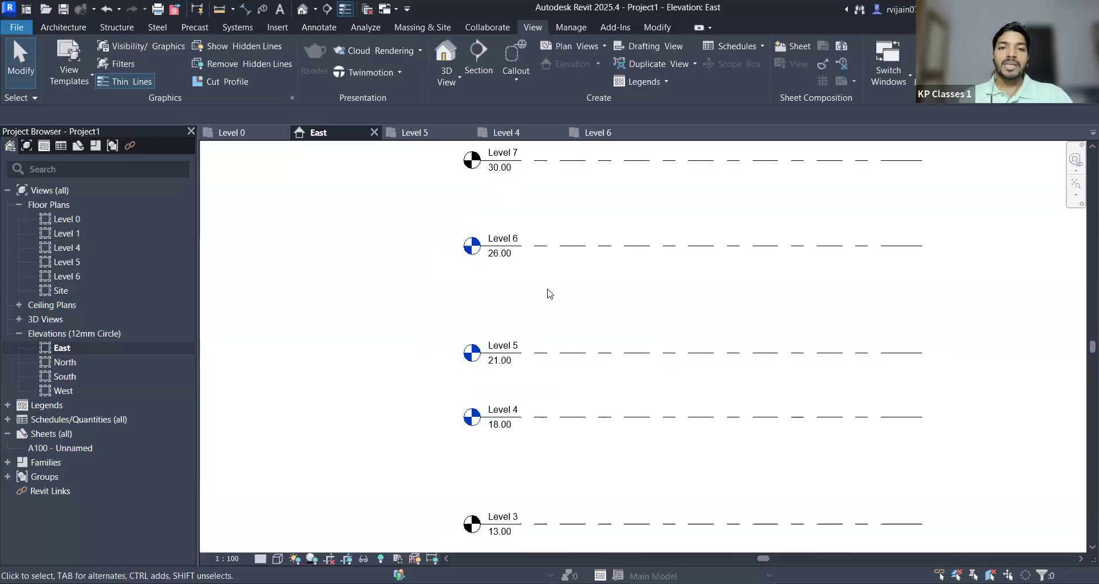
pyautogui.moveTo(544, 300); pyautogui.dragTo(522, 318, button='middle')
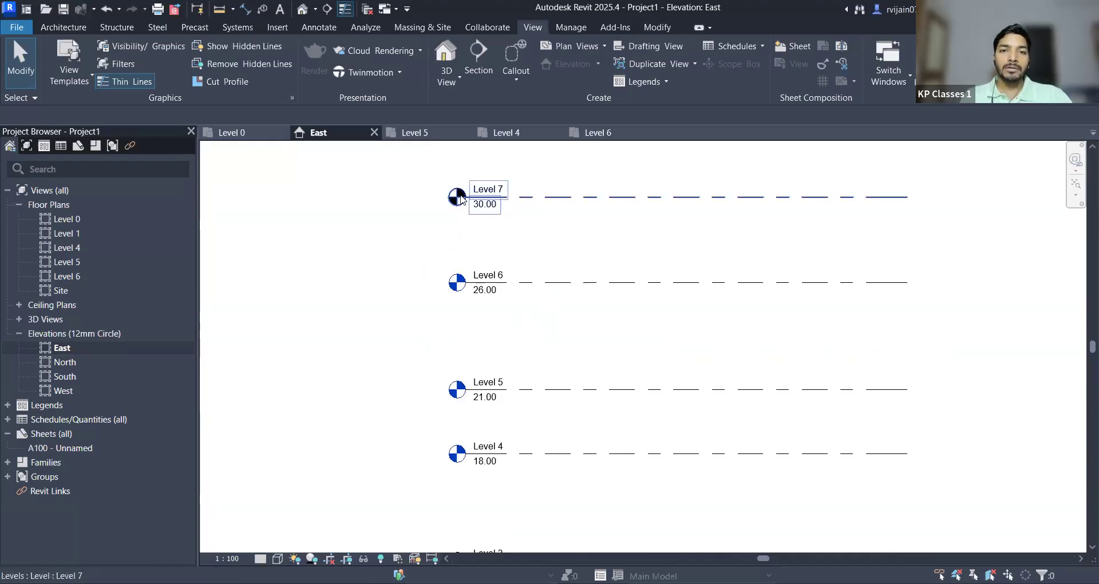
pyautogui.scroll(2, 543, 184)
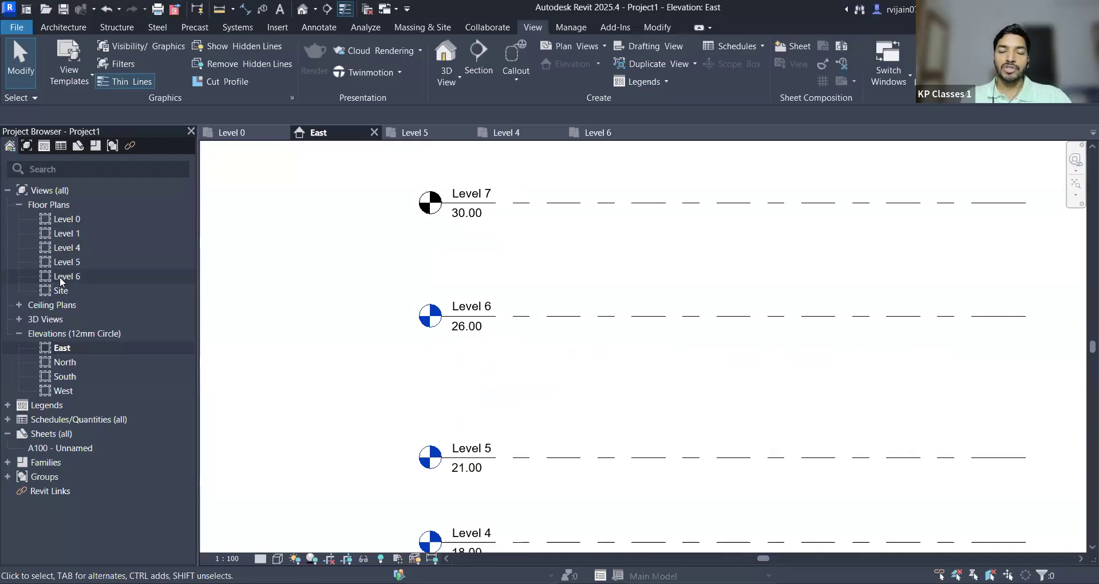
pyautogui.scroll(-1, 513, 253)
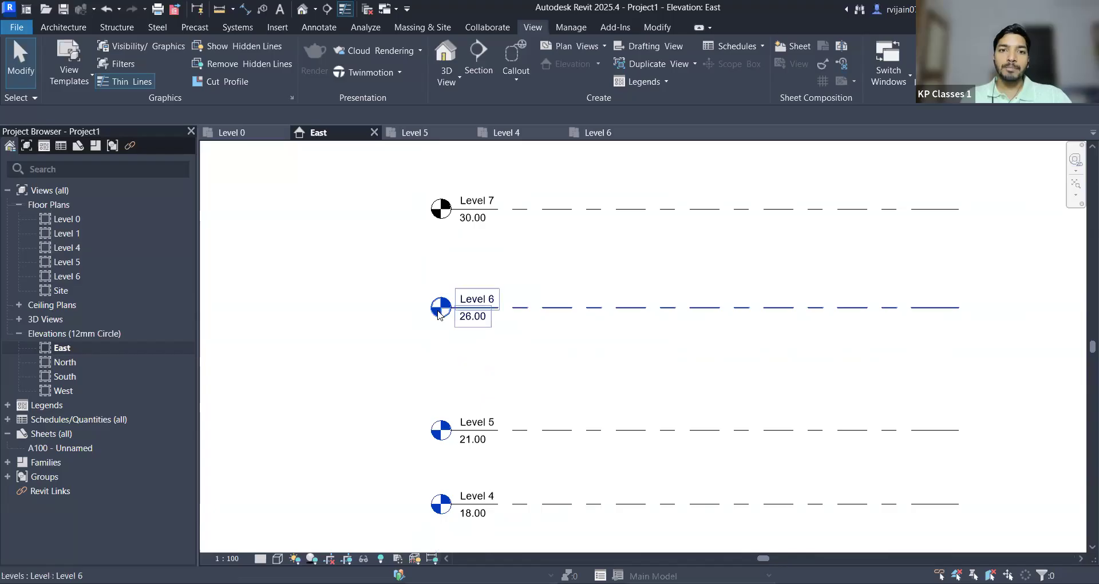
pyautogui.scroll(2, 442, 321)
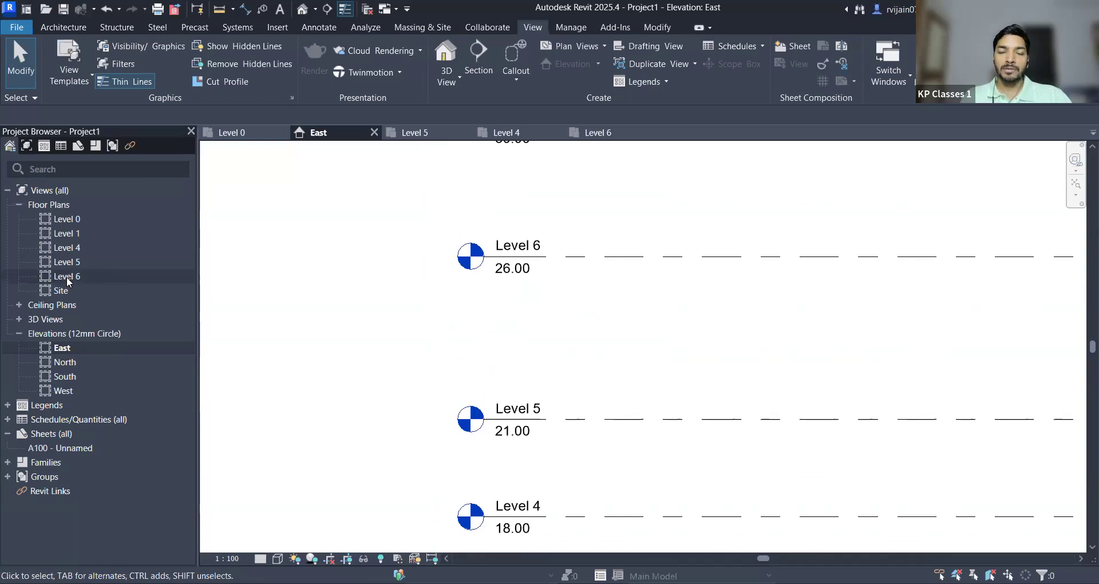
pyautogui.scroll(-1, 370, 277)
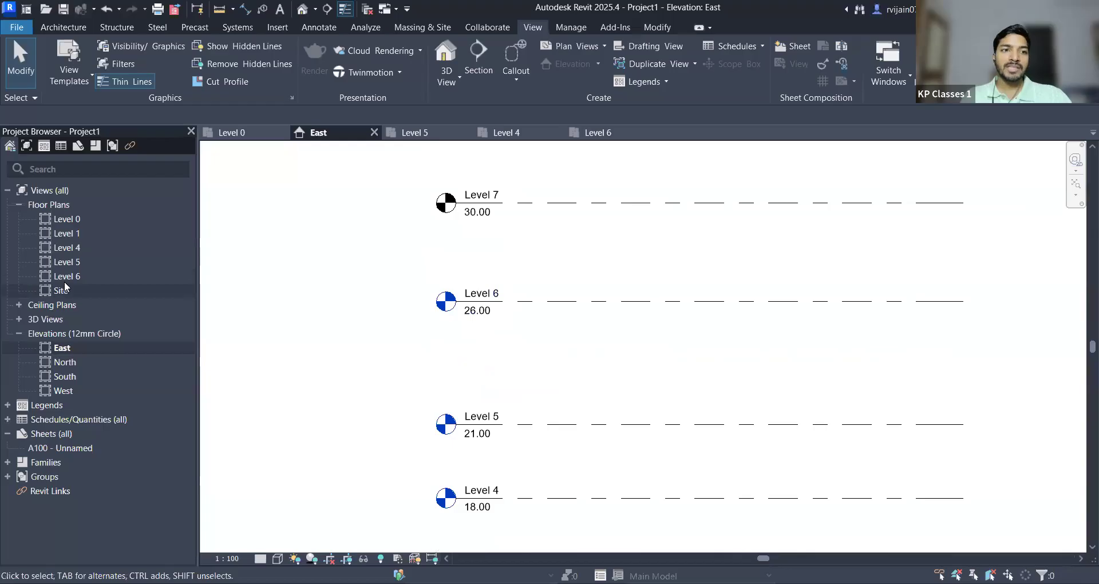
pyautogui.scroll(2, 478, 331)
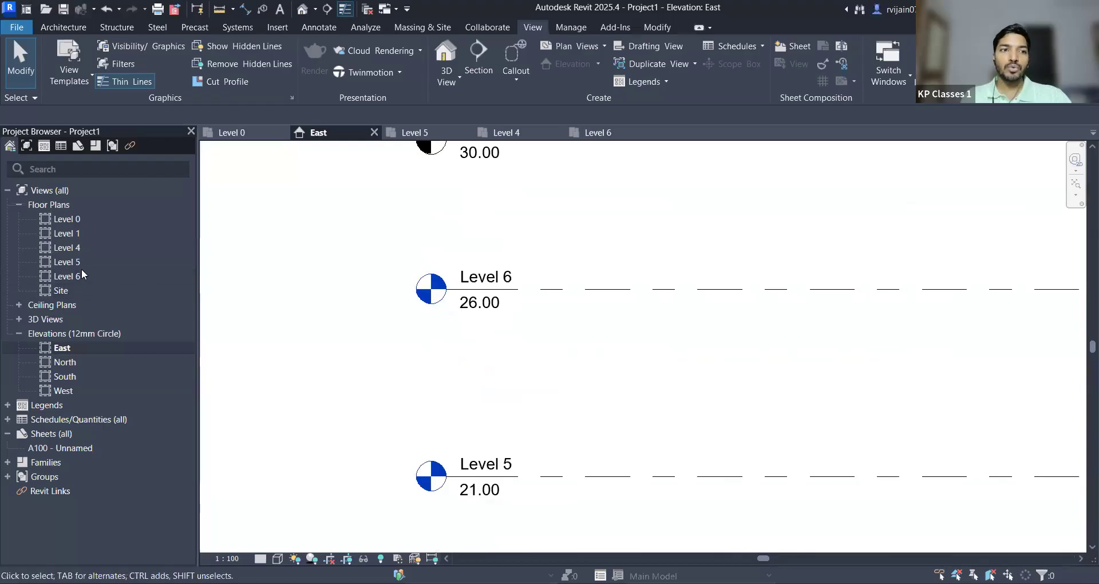
pyautogui.scroll(-1, 409, 249)
# Step: Check the heads of Level 8, Level 7 and Level 3 in the East elevation against the project's floor plan list
pyautogui.moveTo(427, 228); pyautogui.dragTo(440, 327, button='middle')
pyautogui.scroll(2, 462, 276)
pyautogui.moveTo(421, 363); pyautogui.dragTo(422, 434, button='middle')
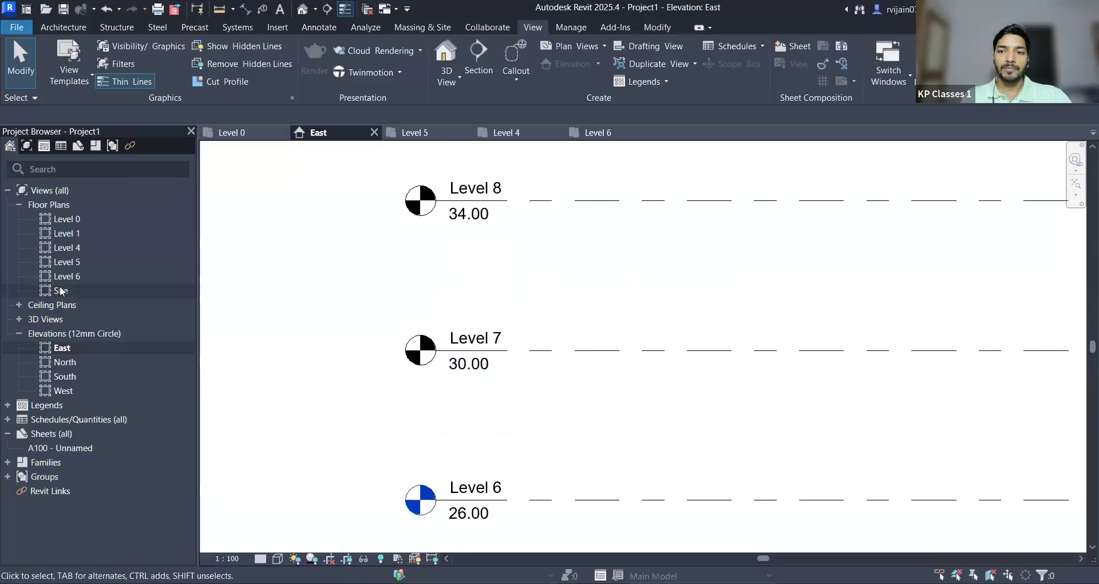
pyautogui.scroll(-4, 407, 269)
pyautogui.scroll(1, 461, 450)
pyautogui.scroll(1, 470, 321)
pyautogui.moveTo(470, 455); pyautogui.dragTo(522, 263, button='middle')
pyautogui.moveTo(498, 307); pyautogui.dragTo(498, 185, button='middle')
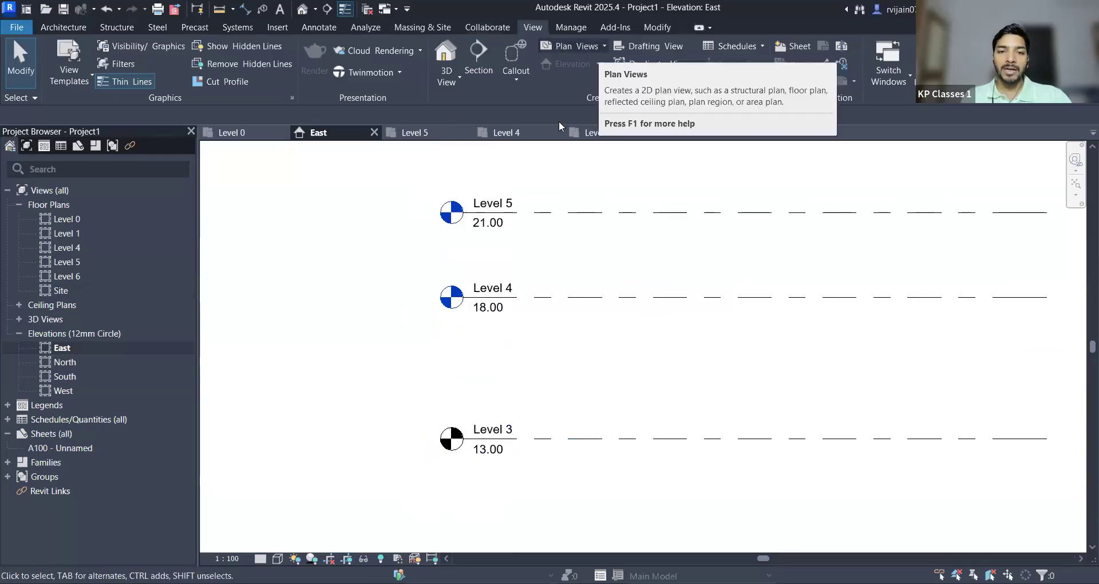
# Step: Create a floor plan view for Level 3 and return to the East elevation to see its level head
pyautogui.scroll(2, 501, 448)
pyautogui.moveTo(469, 464); pyautogui.dragTo(455, 367, button='middle')
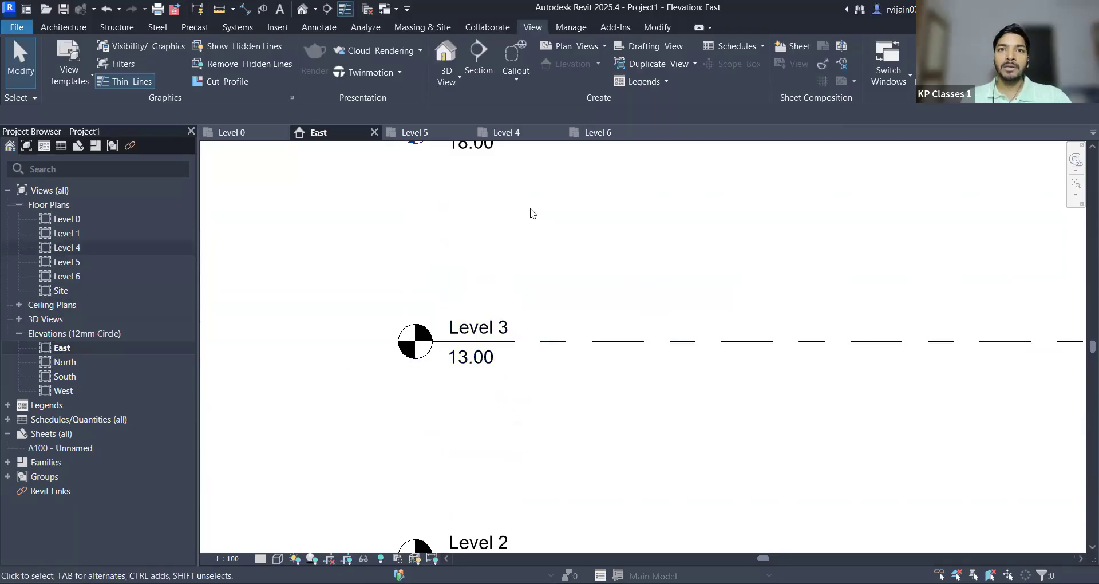
pyautogui.click(601, 45)
pyautogui.click(593, 76)
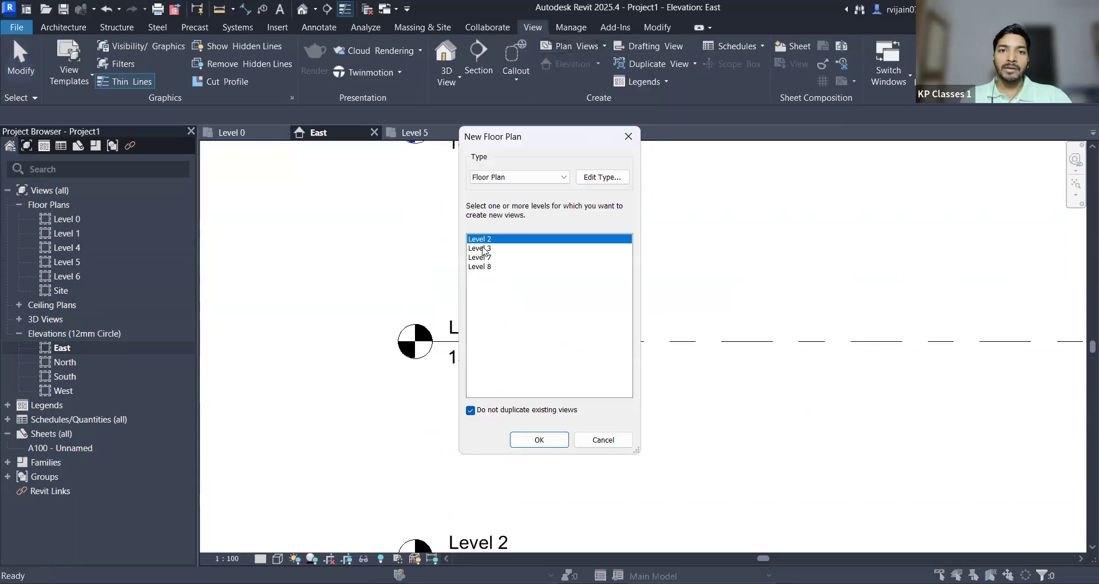
pyautogui.click(484, 250)
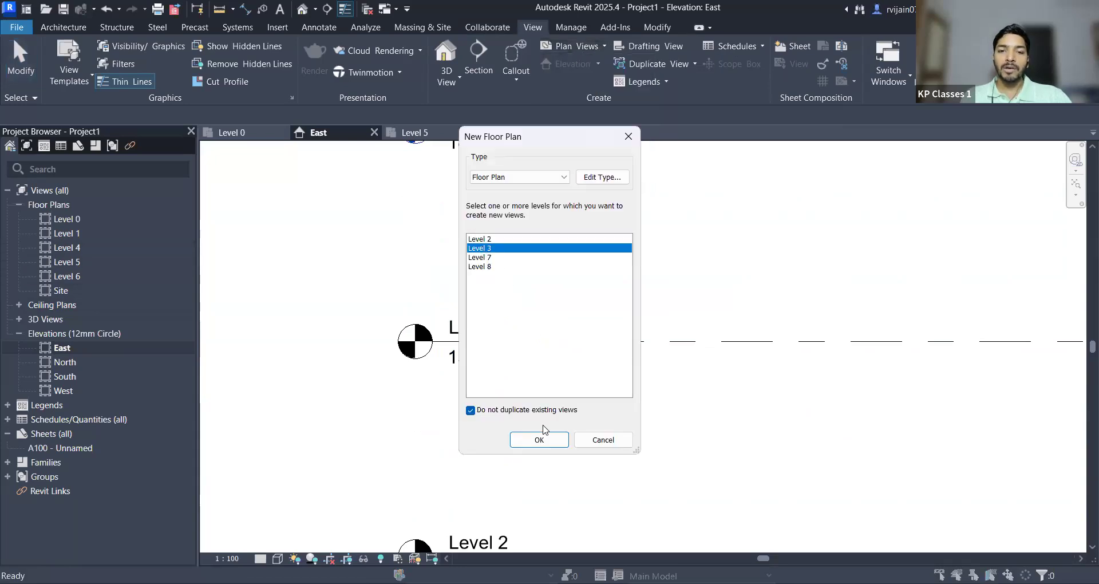
pyautogui.doubleClick(610, 247)
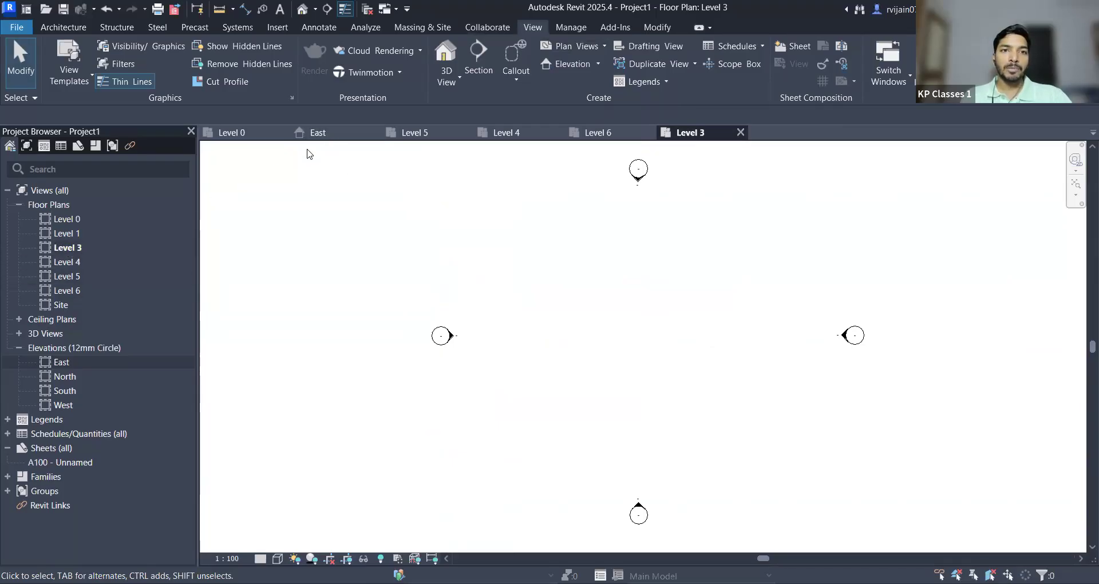
pyautogui.click(329, 135)
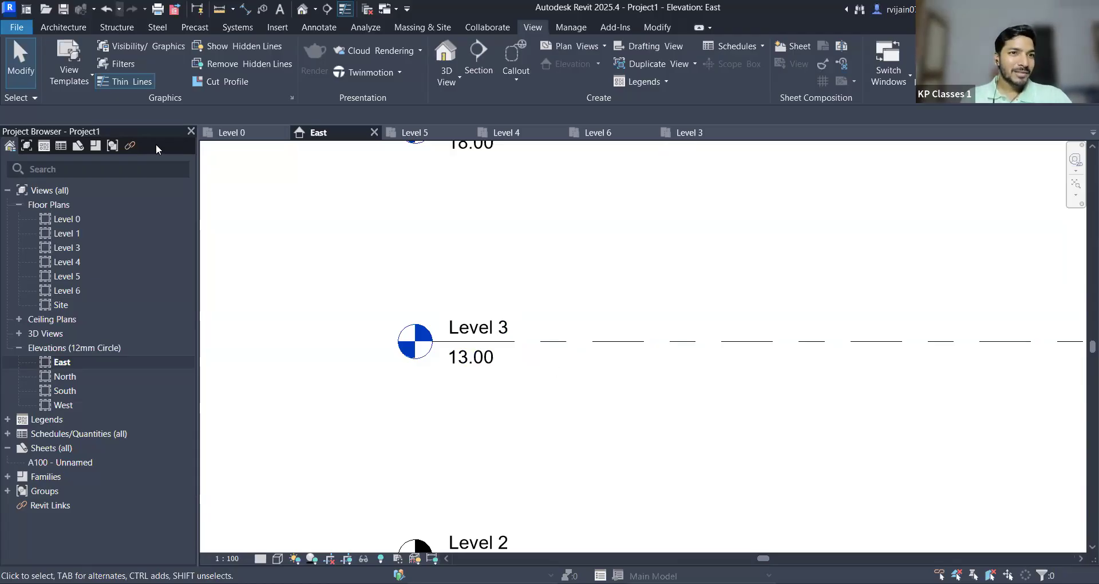
# Step: Undo the creation of the Level 3, Level 4, Level 5 and Level 6 floor plan views
pyautogui.click(152, 79)
pyautogui.scroll(-3, 452, 366)
pyautogui.scroll(2, 468, 274)
pyautogui.scroll(3, 472, 309)
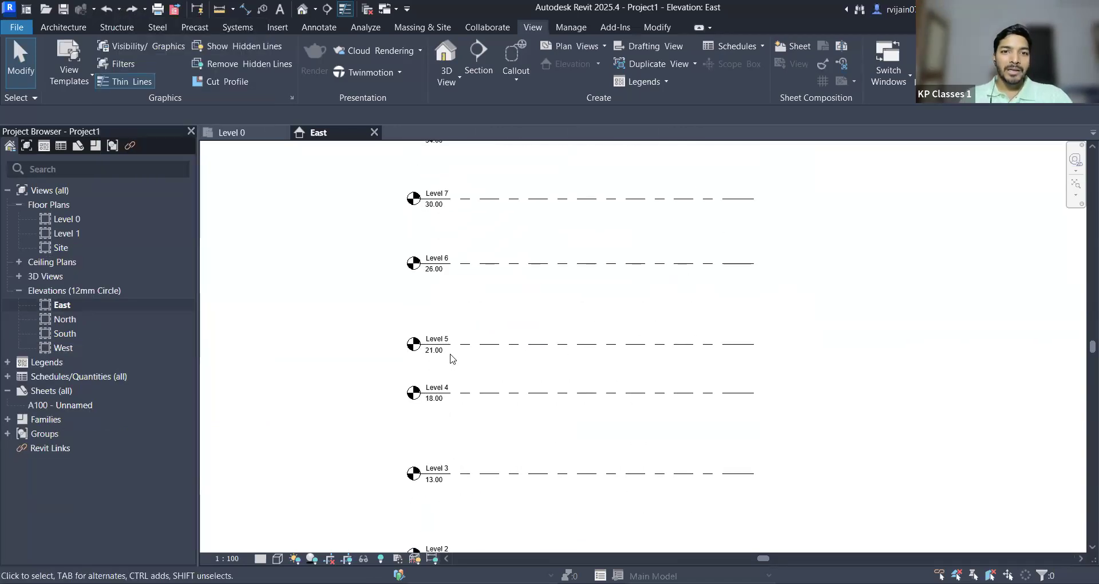
pyautogui.scroll(1, 469, 306)
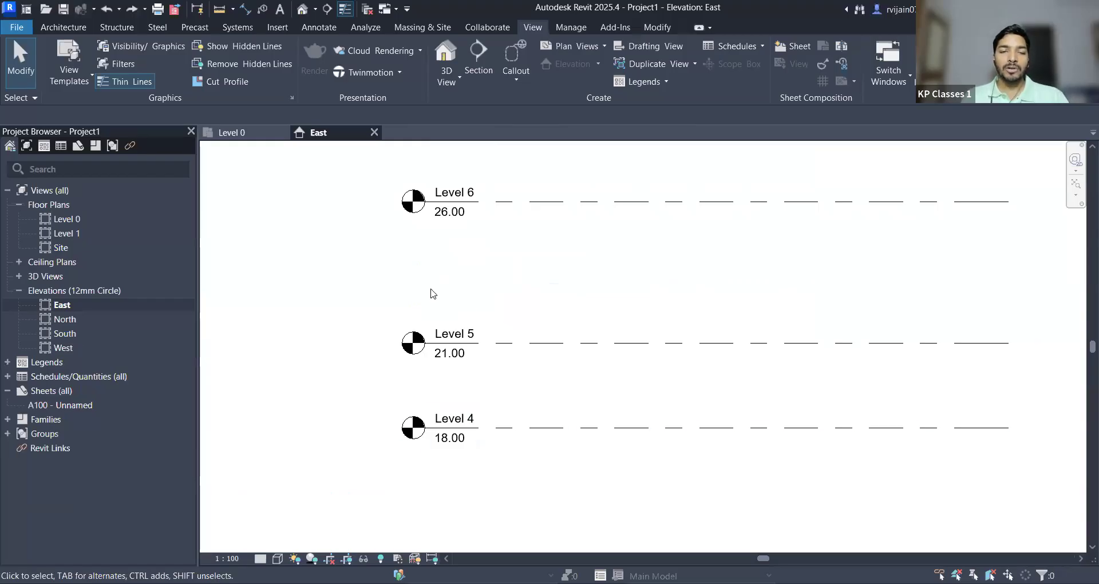
# Step: Create the floor plan views for Level 4 and Level 5 together in one operation
pyautogui.click(450, 186)
pyautogui.click(452, 292)
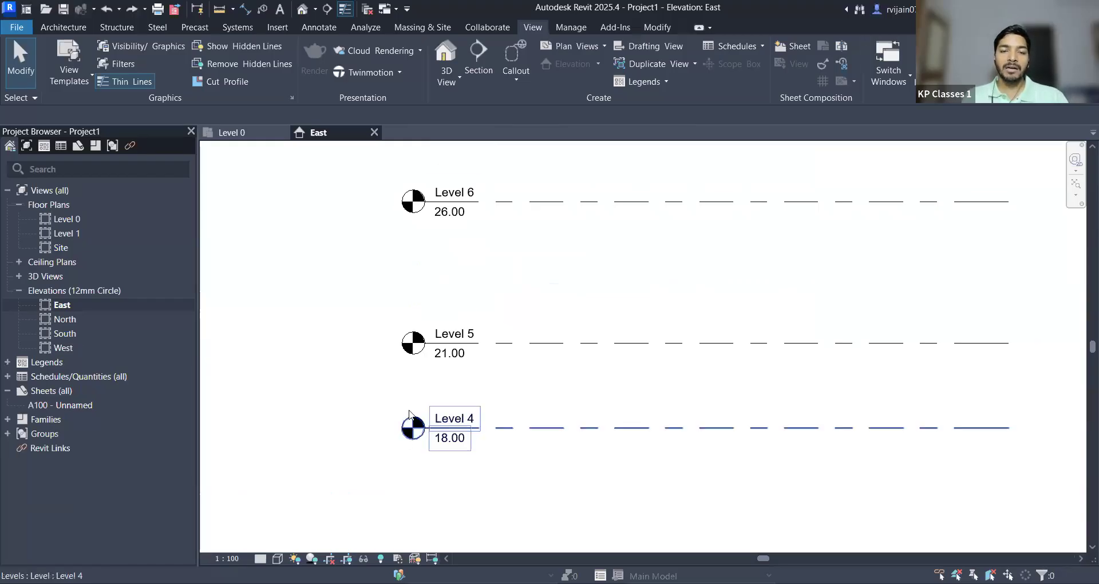
pyautogui.scroll(1, 380, 229)
pyautogui.scroll(1, 379, 237)
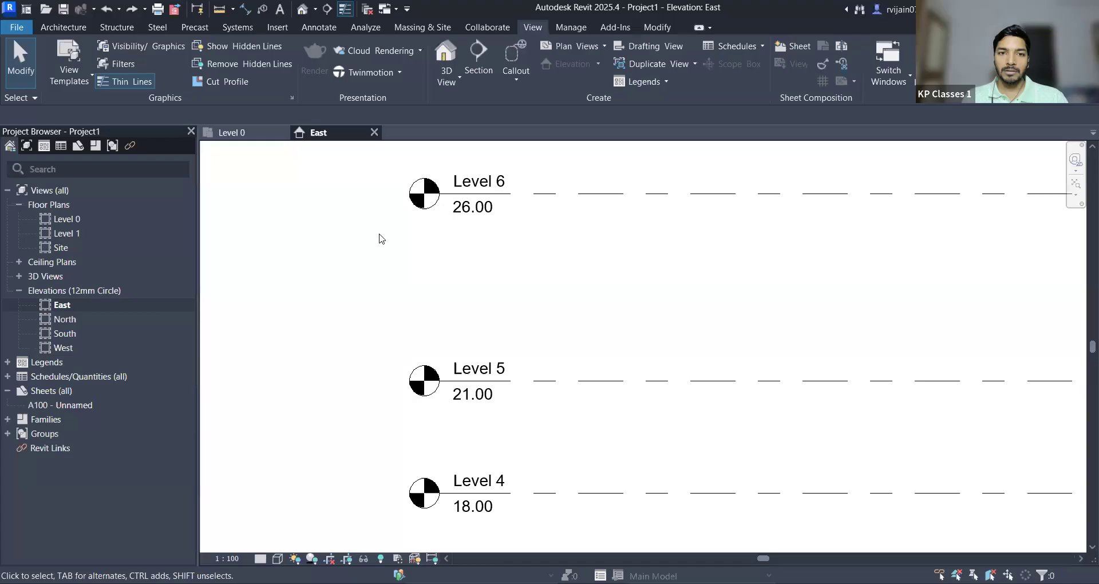
pyautogui.moveTo(379, 237); pyautogui.dragTo(447, 224, button='middle')
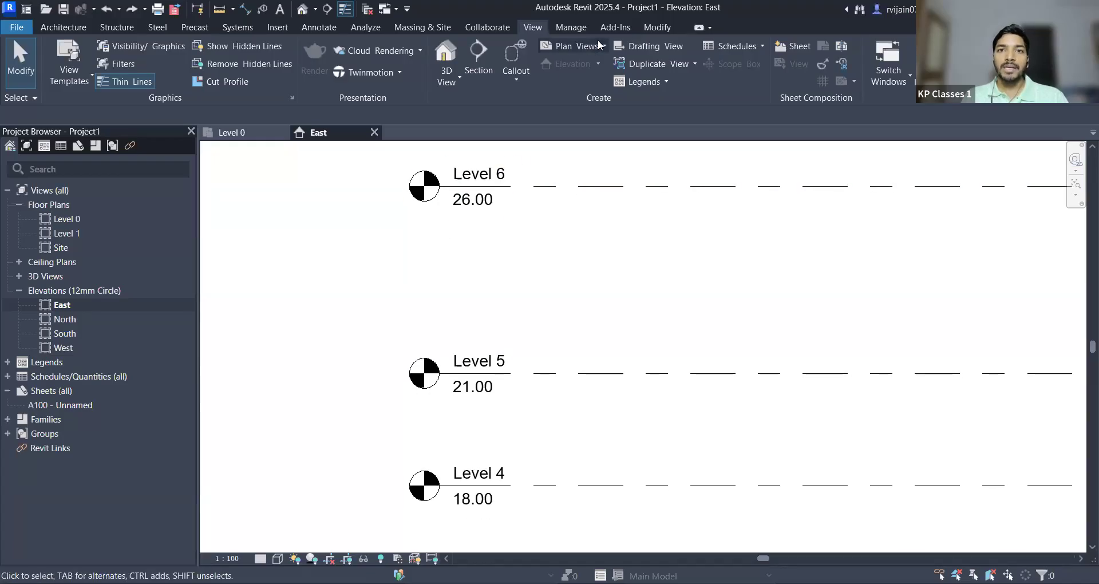
pyautogui.click(602, 44)
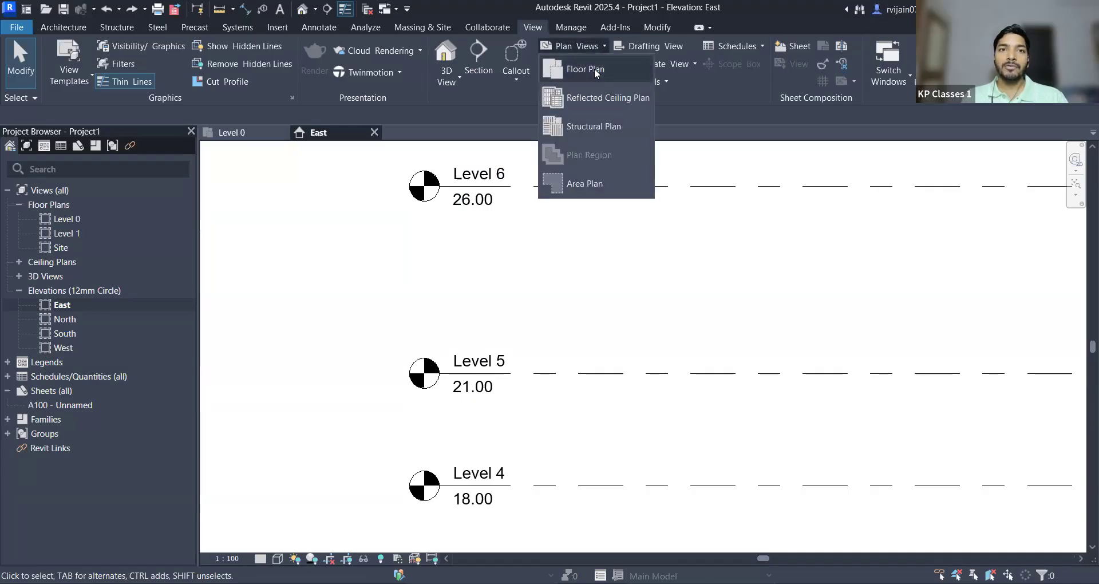
pyautogui.click(595, 70)
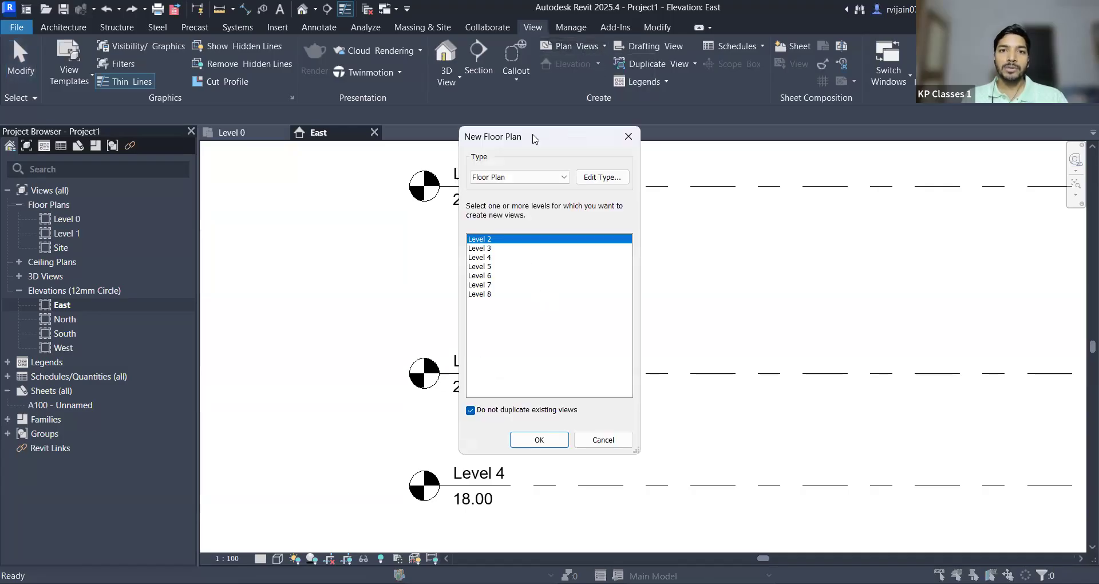
pyautogui.moveTo(534, 139); pyautogui.dragTo(679, 150)
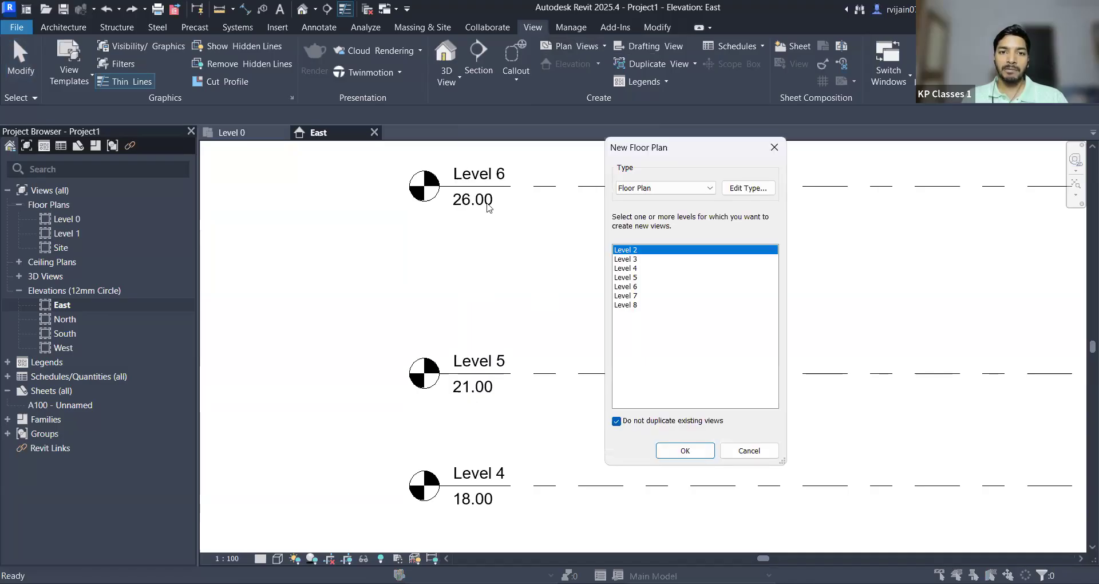
pyautogui.moveTo(633, 267); pyautogui.dragTo(634, 277)
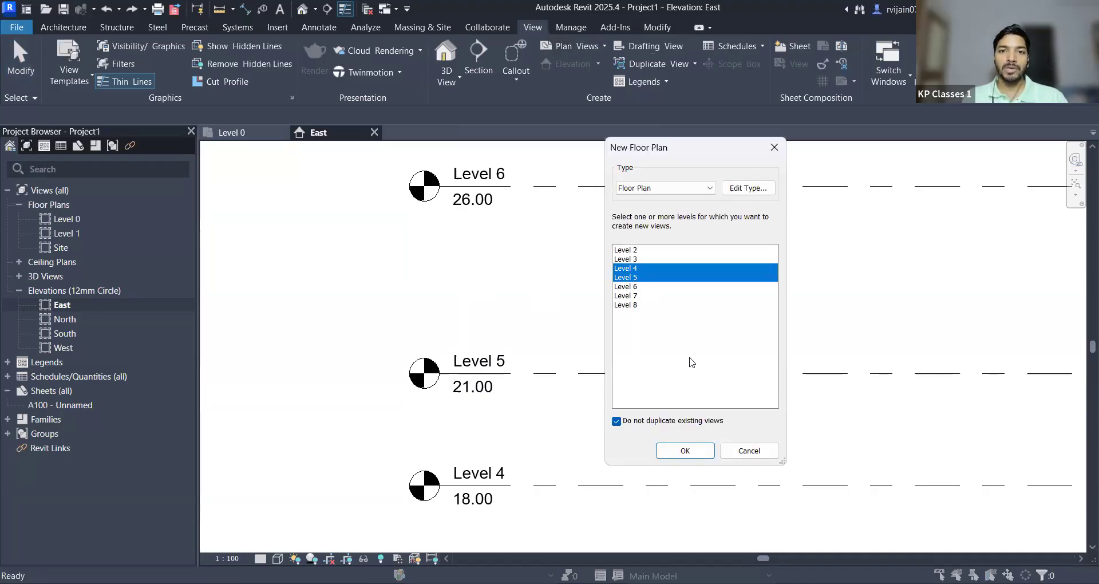
pyautogui.click(685, 451)
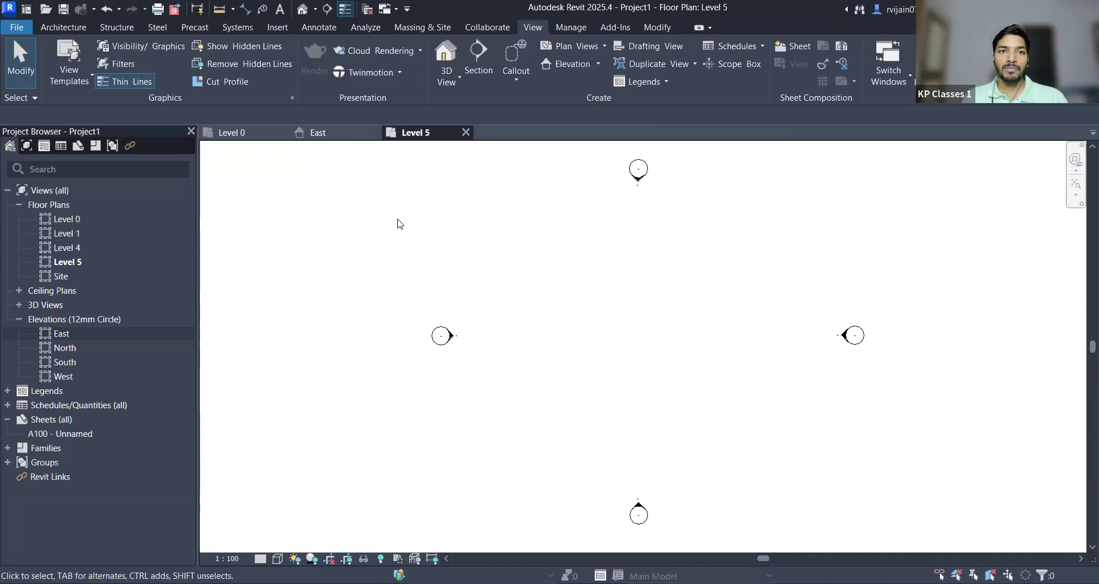
# Step: Return to the East elevation and examine the level heads from Level 3 up to Level 8
pyautogui.click(325, 136)
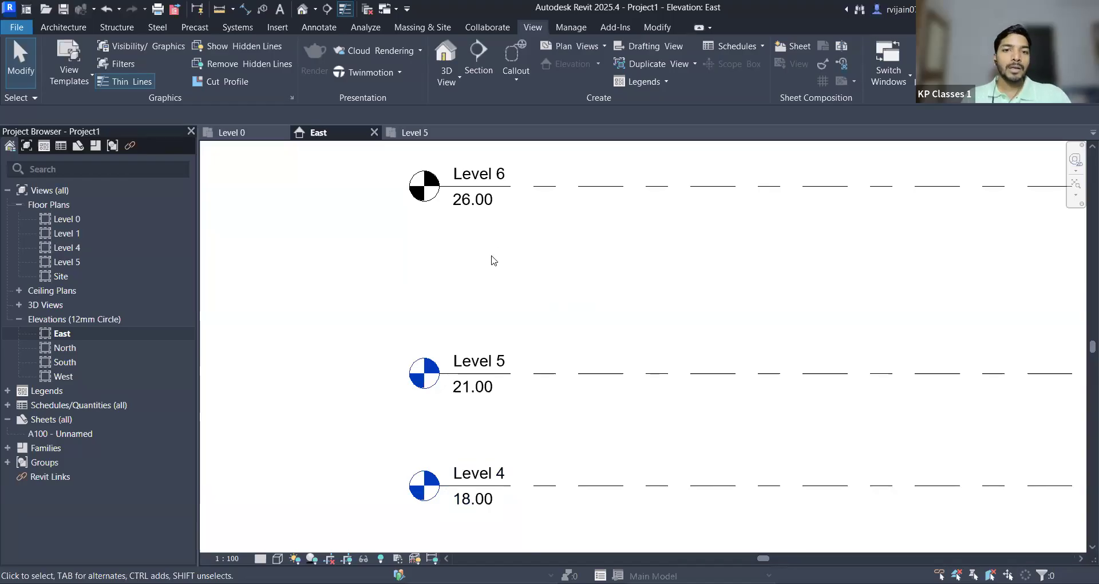
pyautogui.scroll(-3, 546, 292)
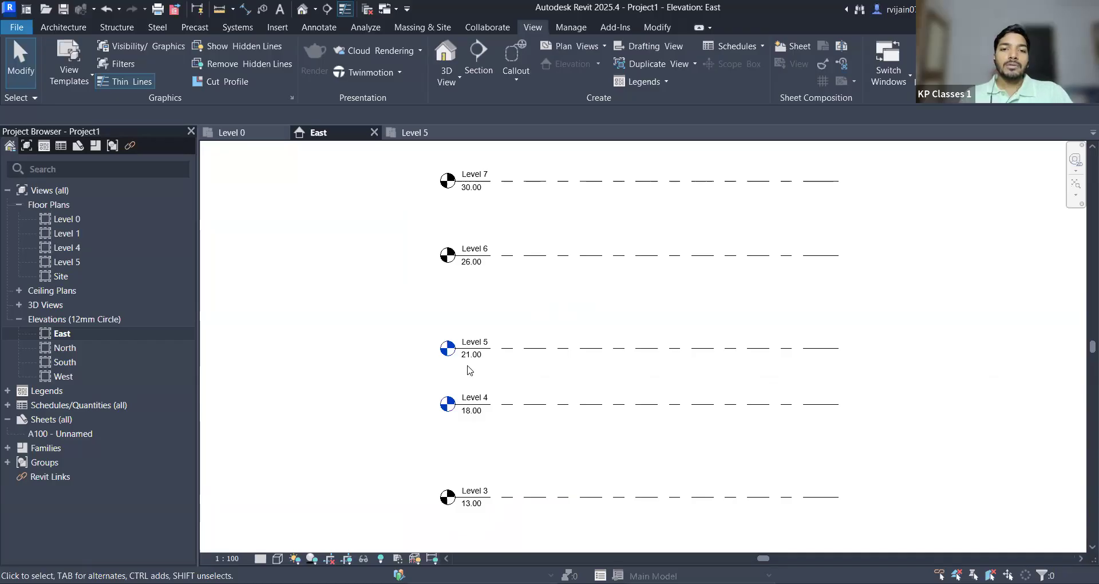
pyautogui.scroll(2, 468, 369)
pyautogui.scroll(1, 469, 370)
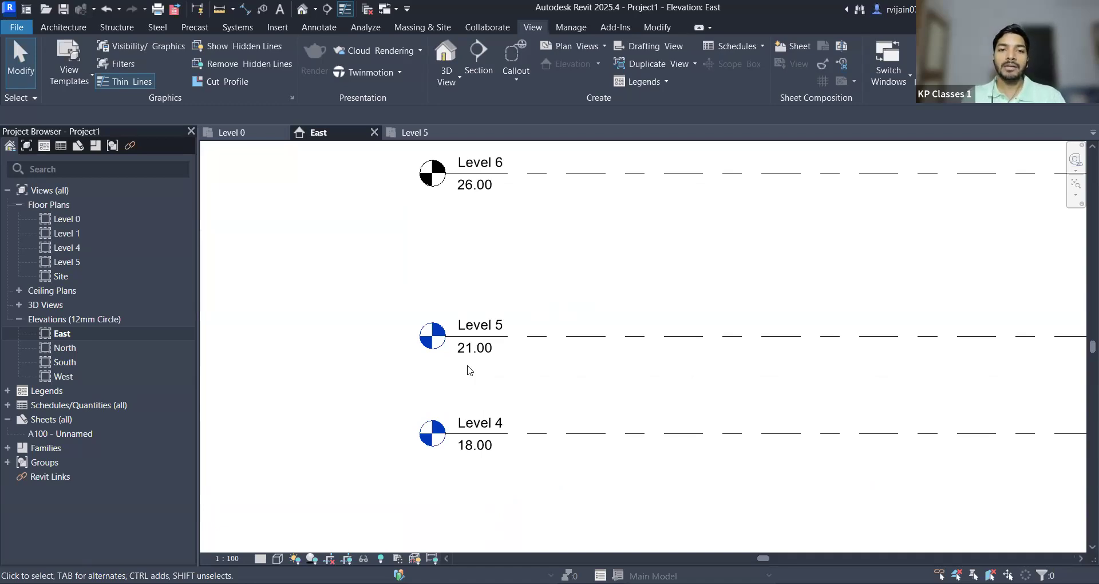
pyautogui.scroll(-3, 470, 370)
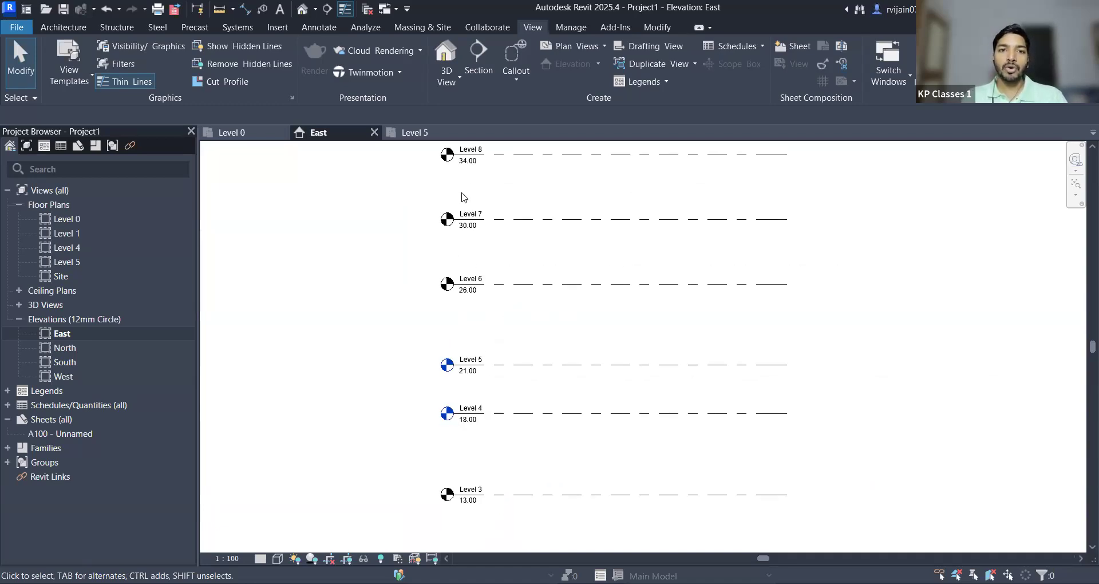
pyautogui.scroll(1, 461, 165)
pyautogui.scroll(1, 456, 174)
pyautogui.moveTo(455, 188); pyautogui.dragTo(451, 242, button='middle')
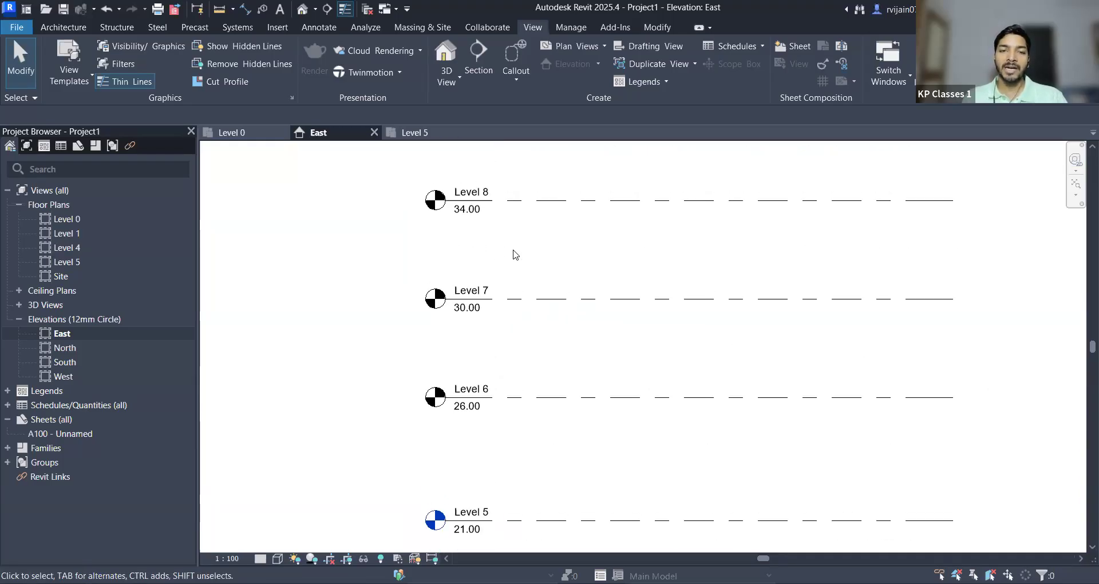
# Step: Compare the heads of Level 4 and Level 5 with those of the neighbouring Level 3, Level 6 and Level 7
pyautogui.scroll(-2, 512, 275)
pyautogui.scroll(1, 504, 452)
pyautogui.scroll(2, 493, 428)
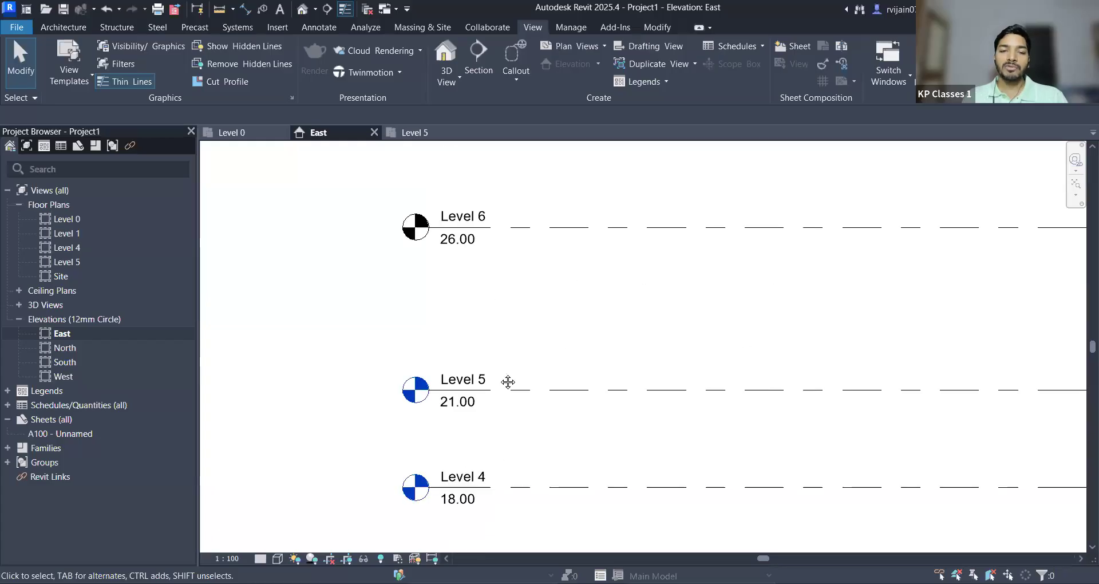
pyautogui.moveTo(509, 382); pyautogui.dragTo(532, 301, button='middle')
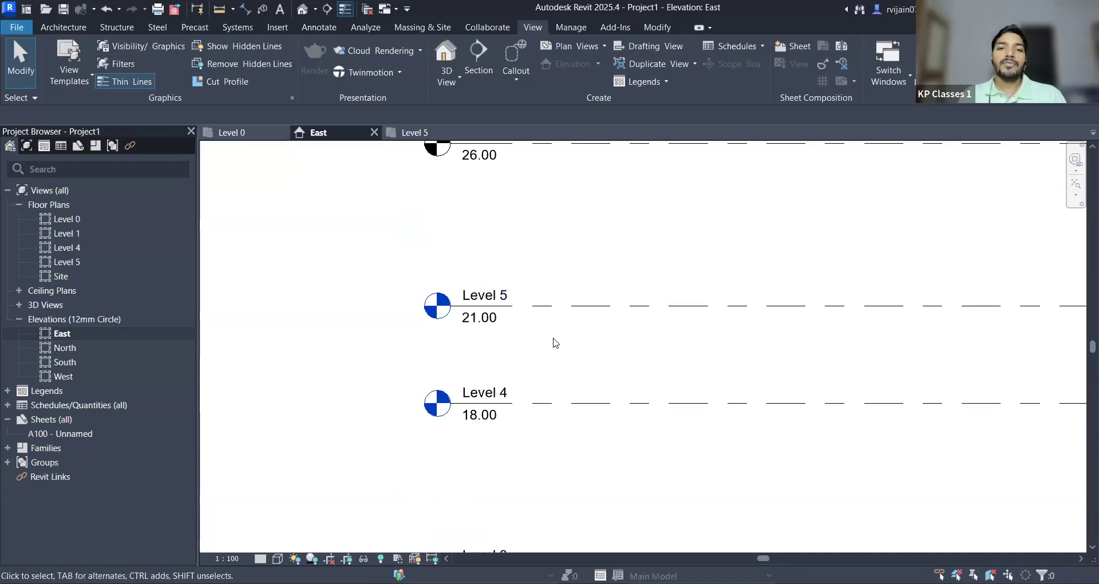
pyautogui.scroll(-1, 554, 342)
pyautogui.moveTo(540, 337); pyautogui.dragTo(508, 378, button='middle')
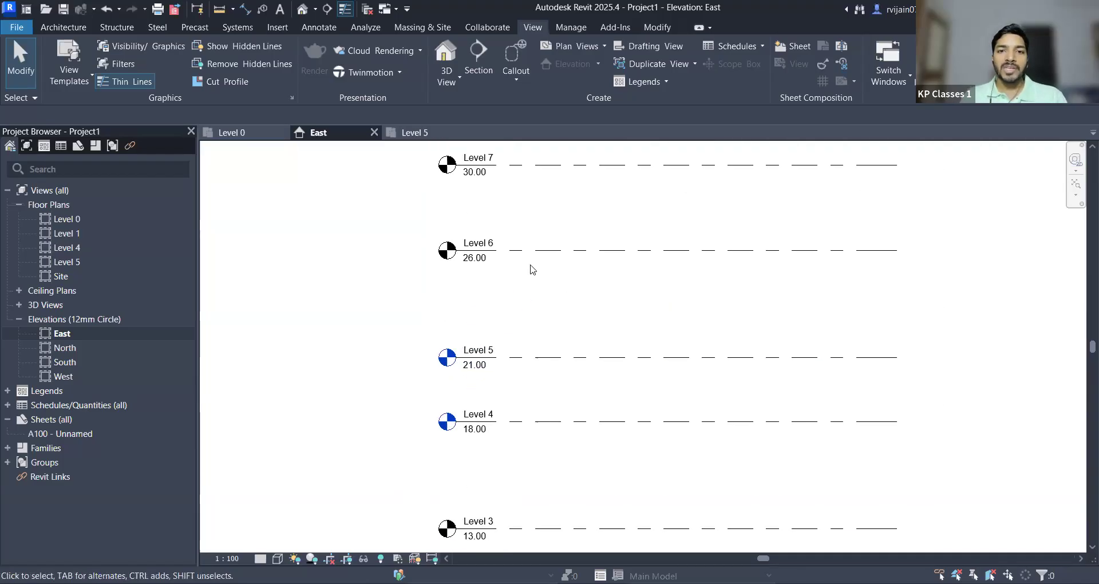
pyautogui.click(538, 250)
pyautogui.click(611, 214)
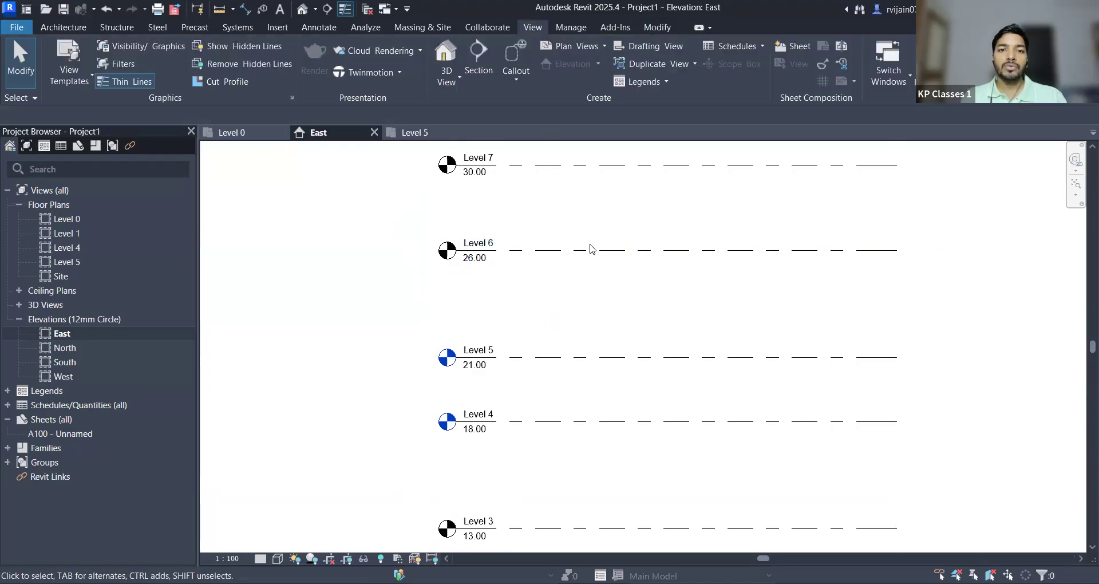
pyautogui.scroll(1, 514, 410)
pyautogui.moveTo(514, 409); pyautogui.dragTo(496, 449, button='middle')
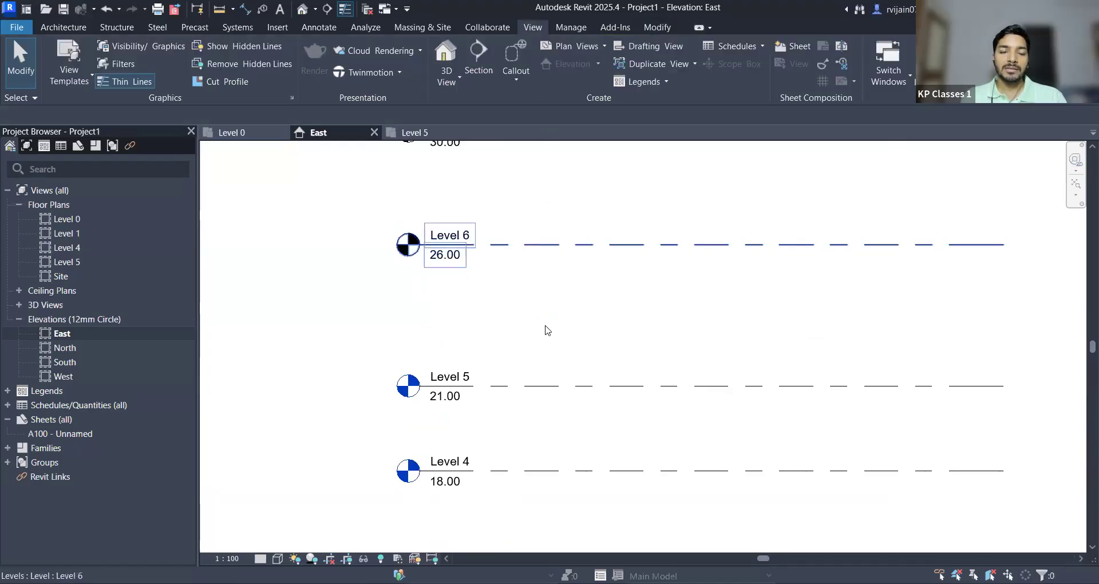
pyautogui.scroll(1, 497, 478)
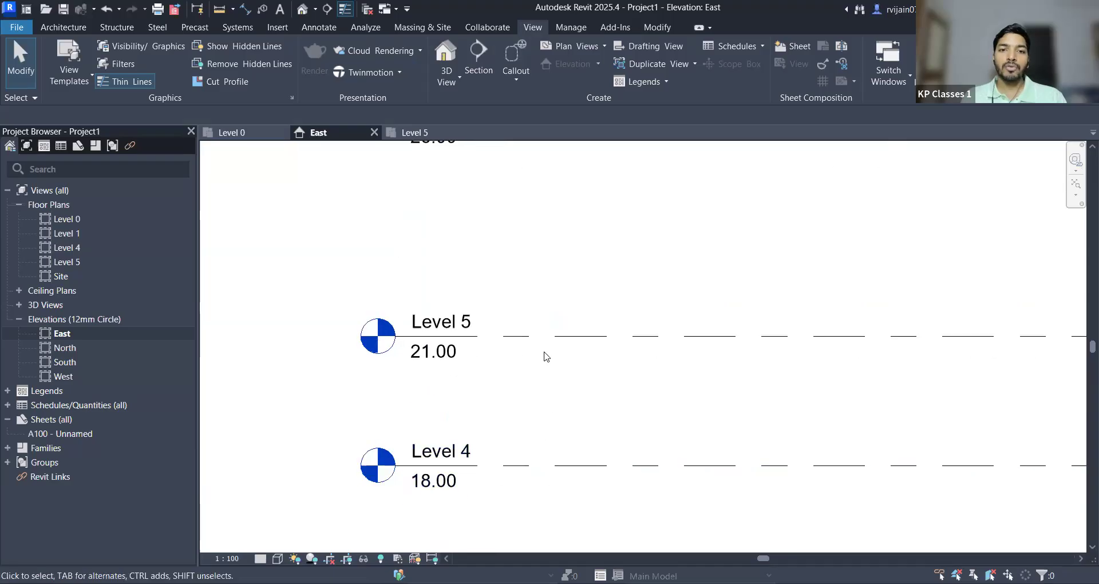
pyautogui.scroll(-1, 547, 355)
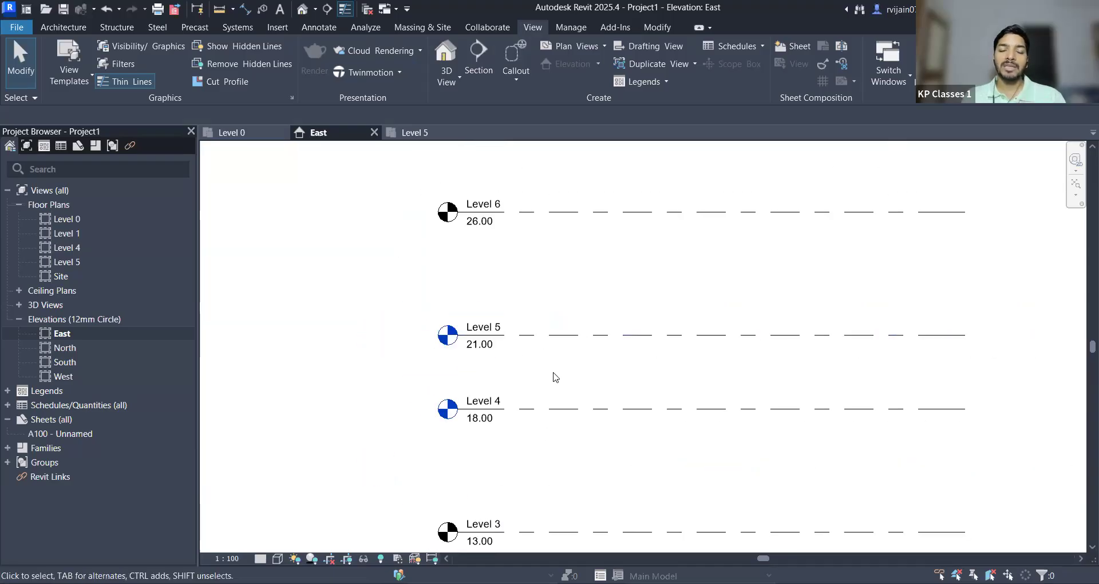
pyautogui.scroll(2, 554, 376)
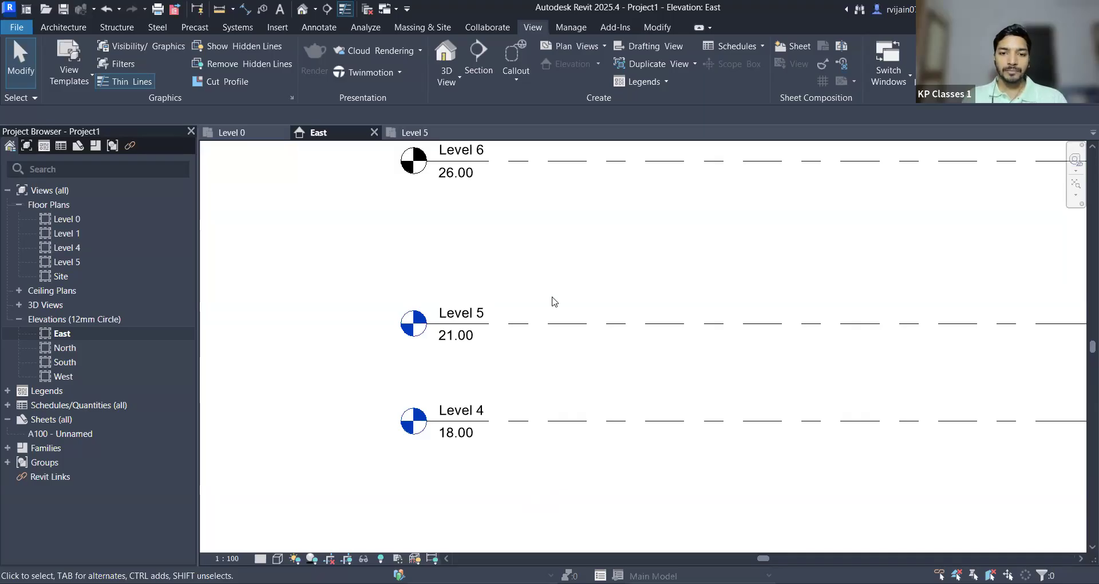
pyautogui.moveTo(553, 302); pyautogui.dragTo(521, 309, button='middle')
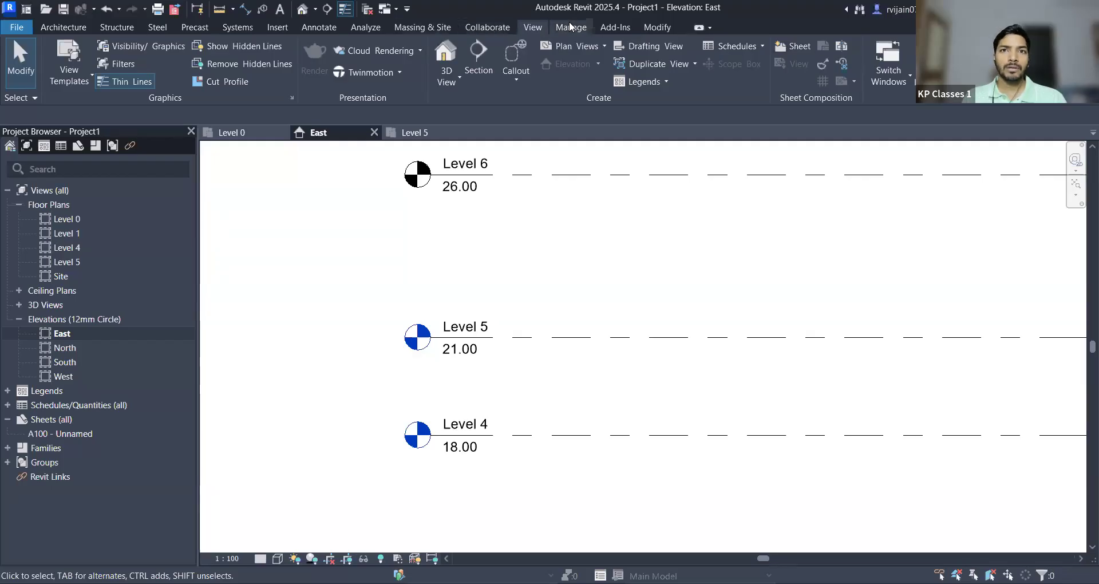
pyautogui.click(63, 27)
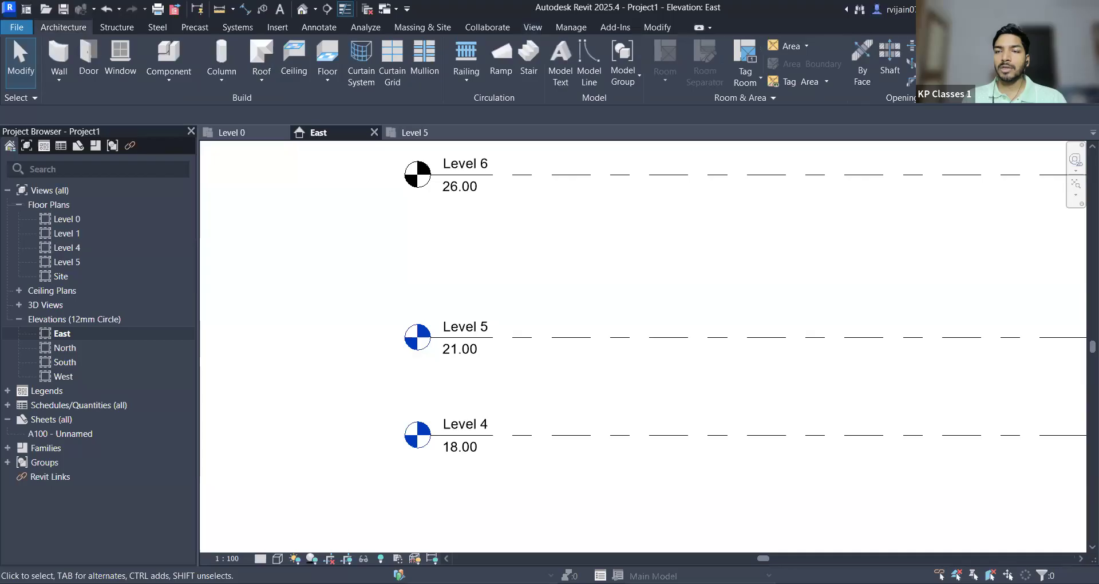
pyautogui.press('l')
pyautogui.press('l')
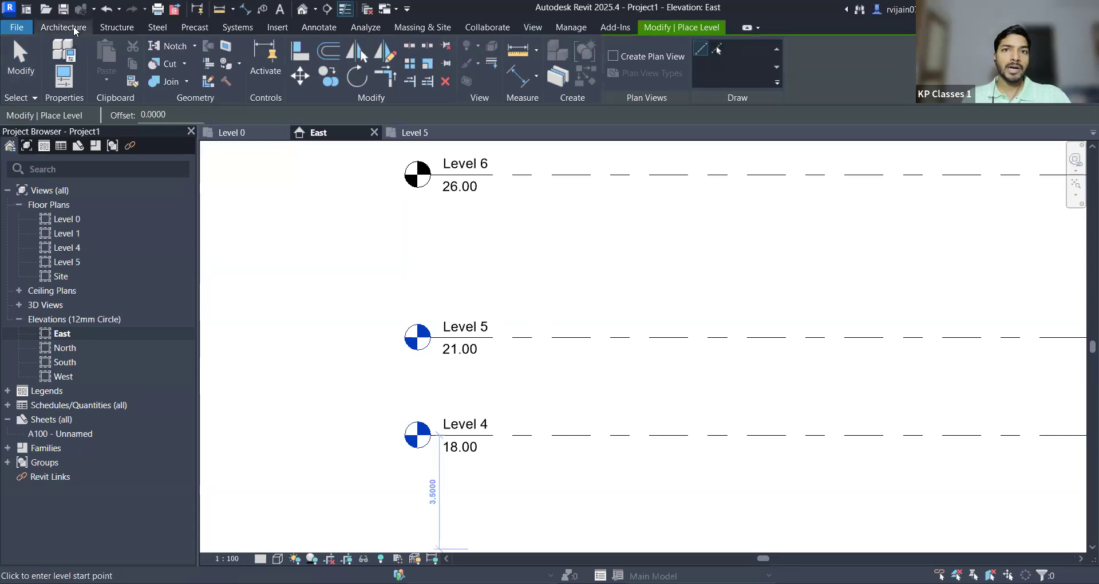
pyautogui.press('Escape')
pyautogui.press('Escape')
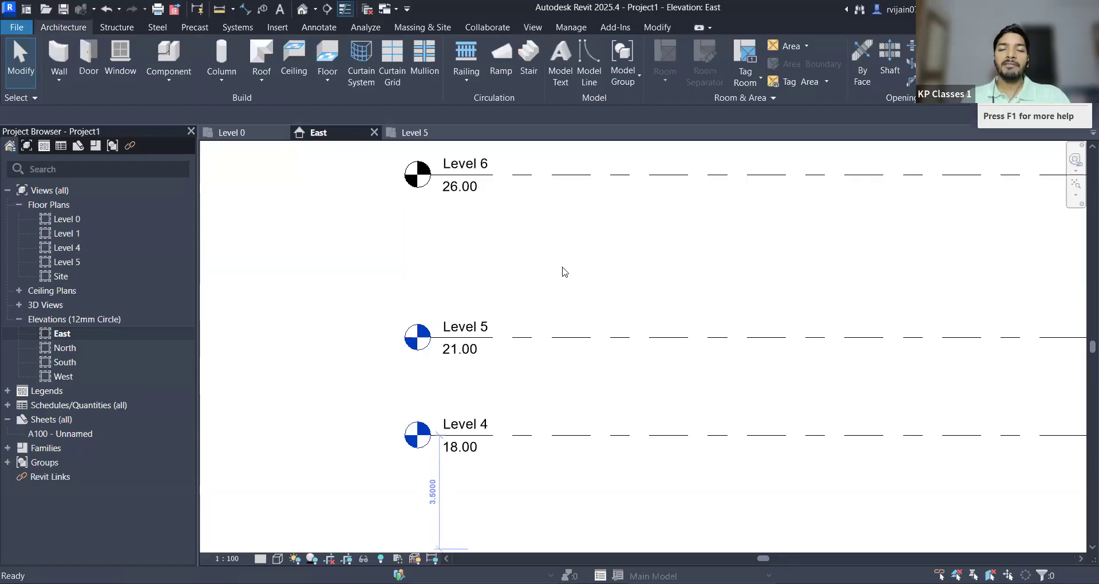
pyautogui.click(235, 132)
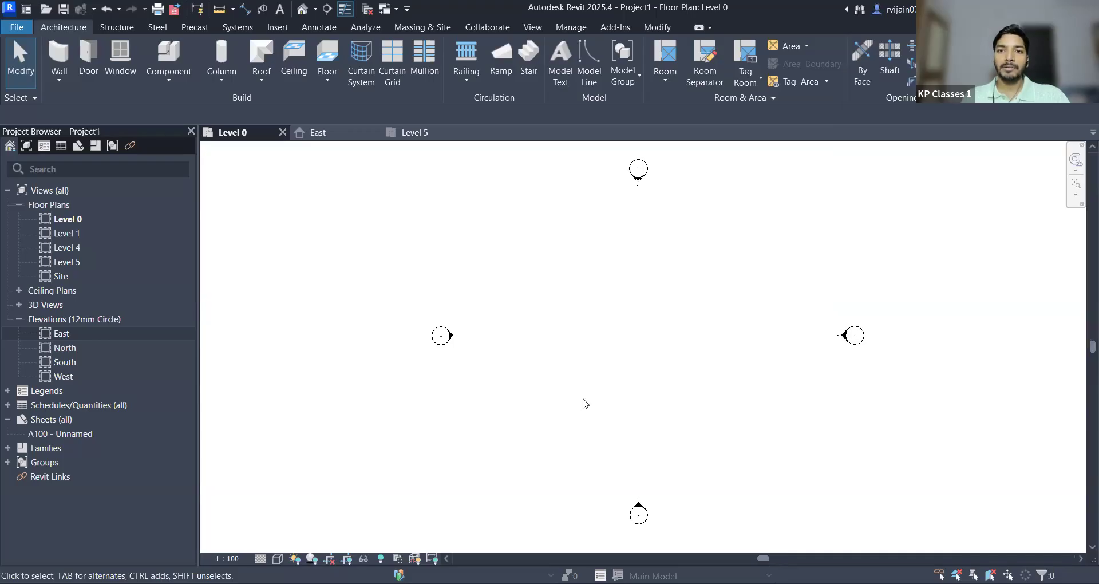
pyautogui.click(324, 136)
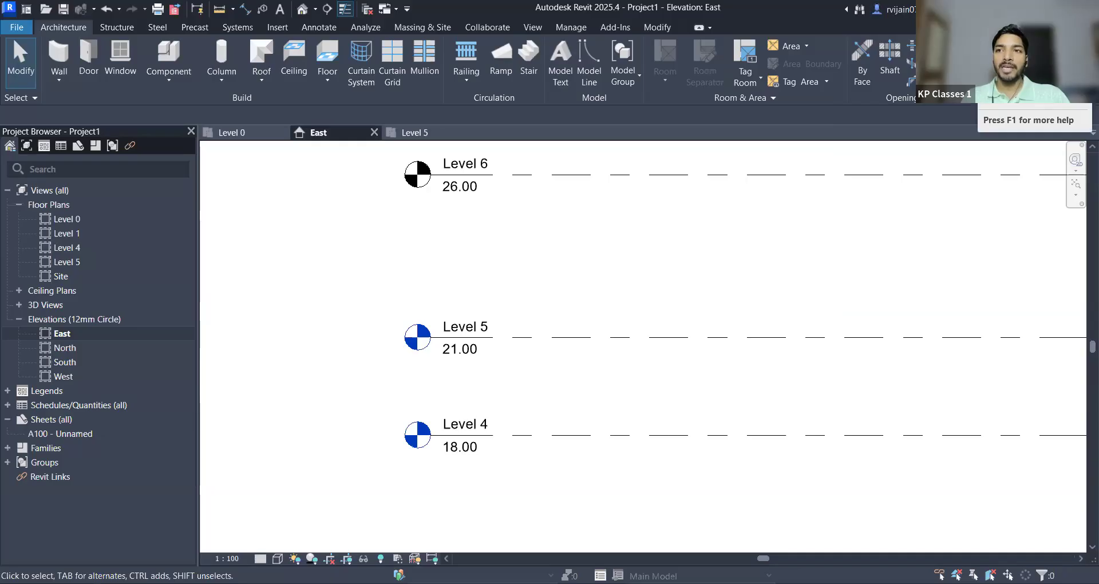
pyautogui.click(994, 46)
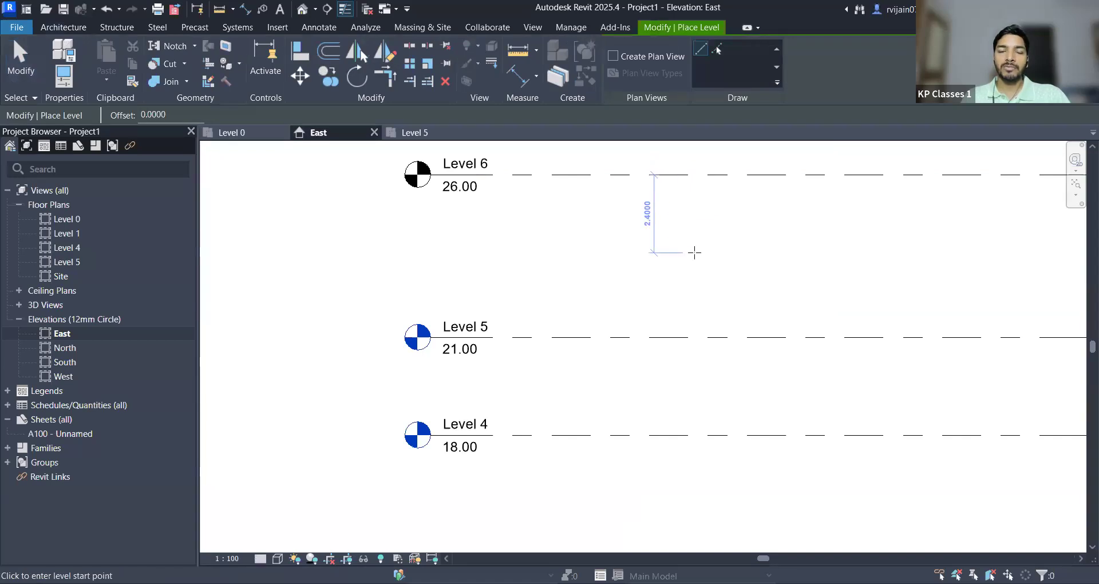
pyautogui.press('Escape')
pyautogui.press('Escape')
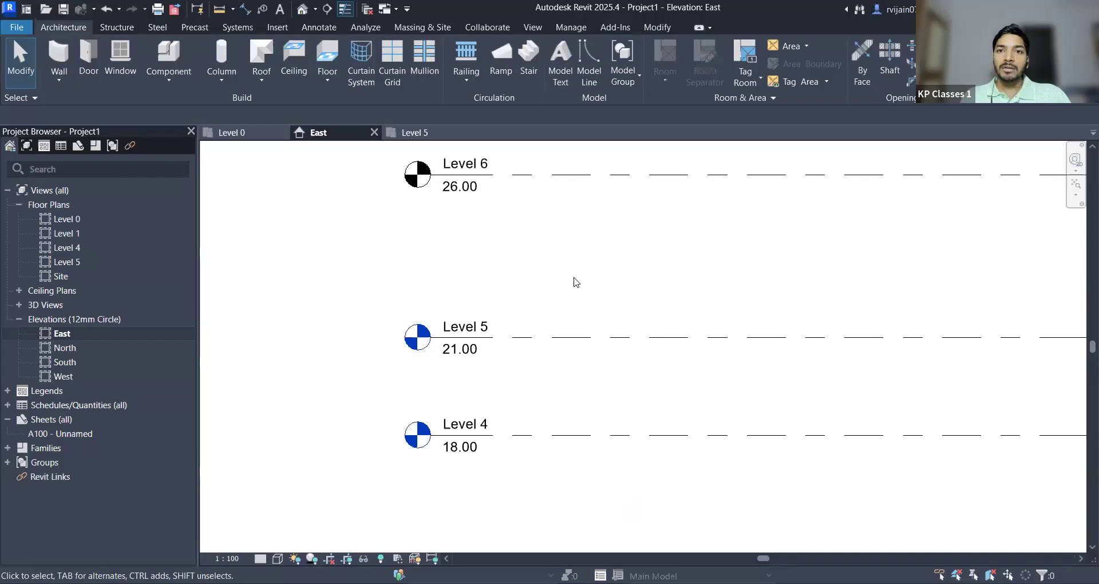
# Step: Check which levels are still available for a new floor plan view, without creating any
pyautogui.click(535, 27)
pyautogui.click(601, 46)
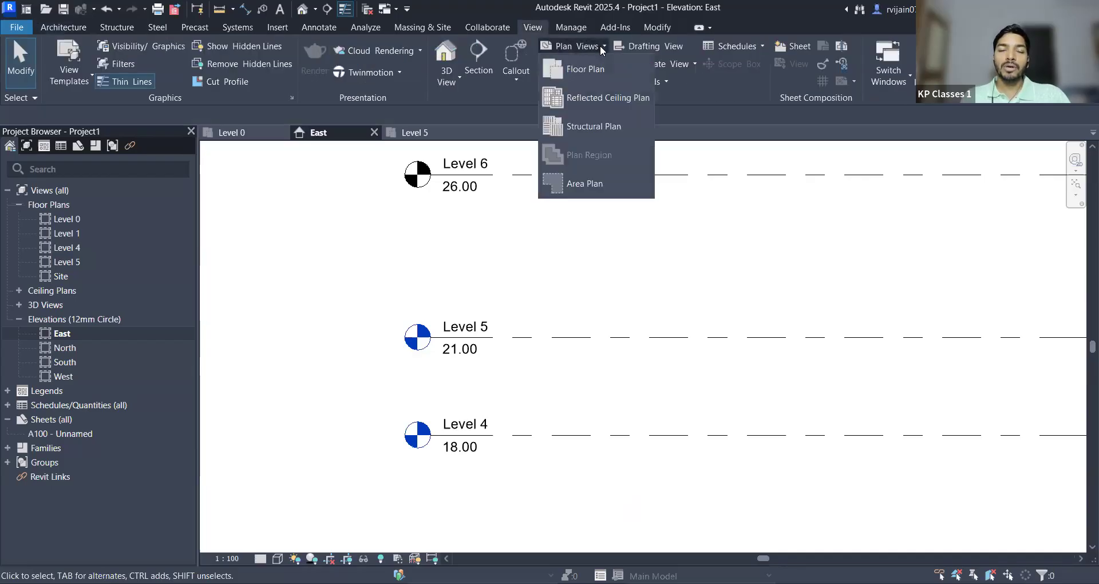
pyautogui.click(594, 69)
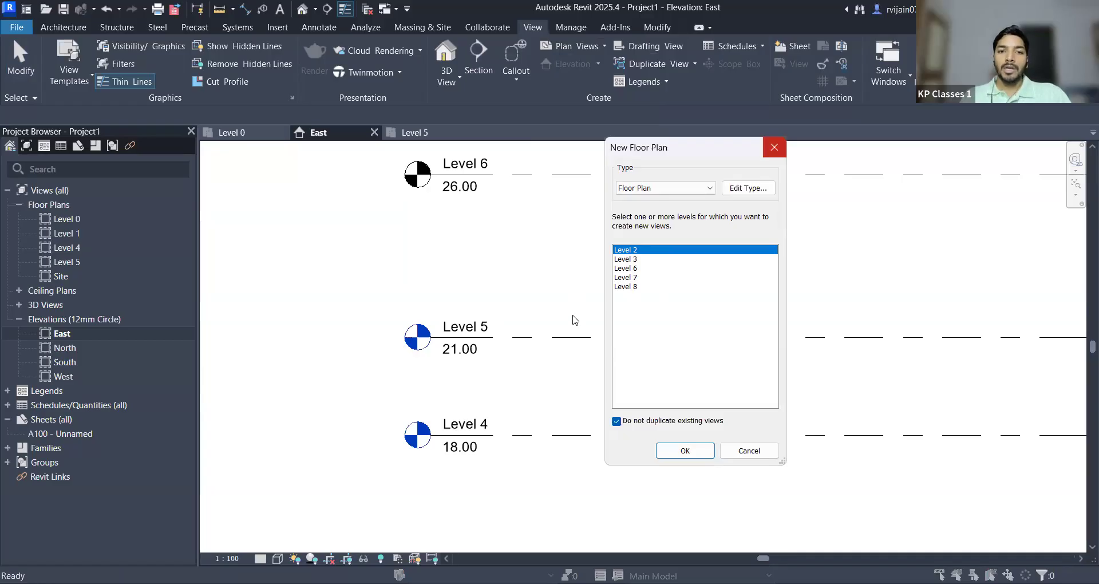
pyautogui.press('Escape')
# Step: Delete the Level 5 floor plan view from the project while keeping the Level 5 datum
pyautogui.scroll(-1, 572, 315)
pyautogui.moveTo(584, 307); pyautogui.dragTo(538, 299, button='middle')
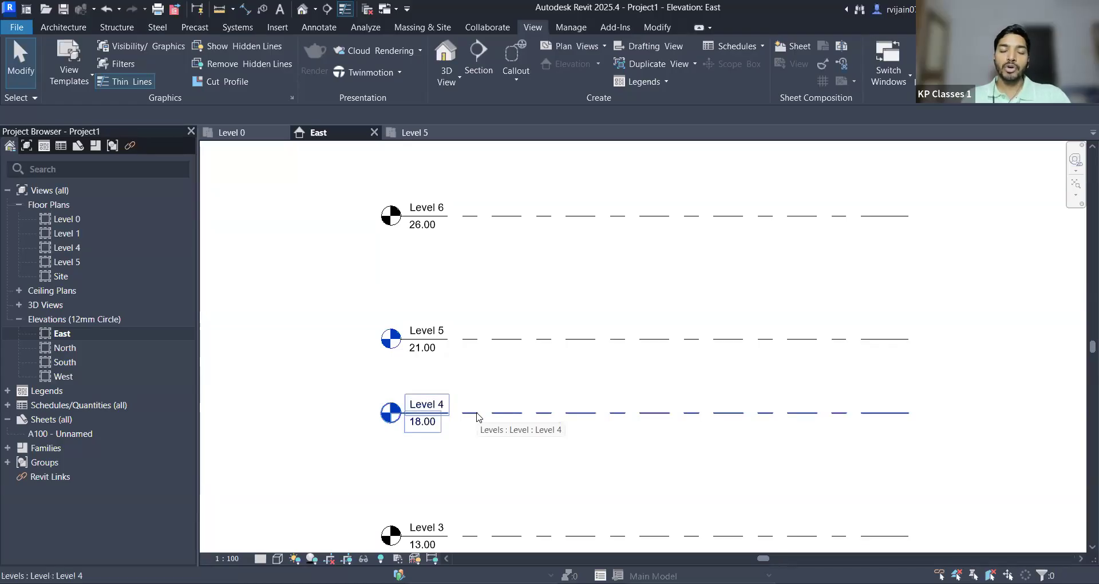
pyautogui.scroll(2, 471, 378)
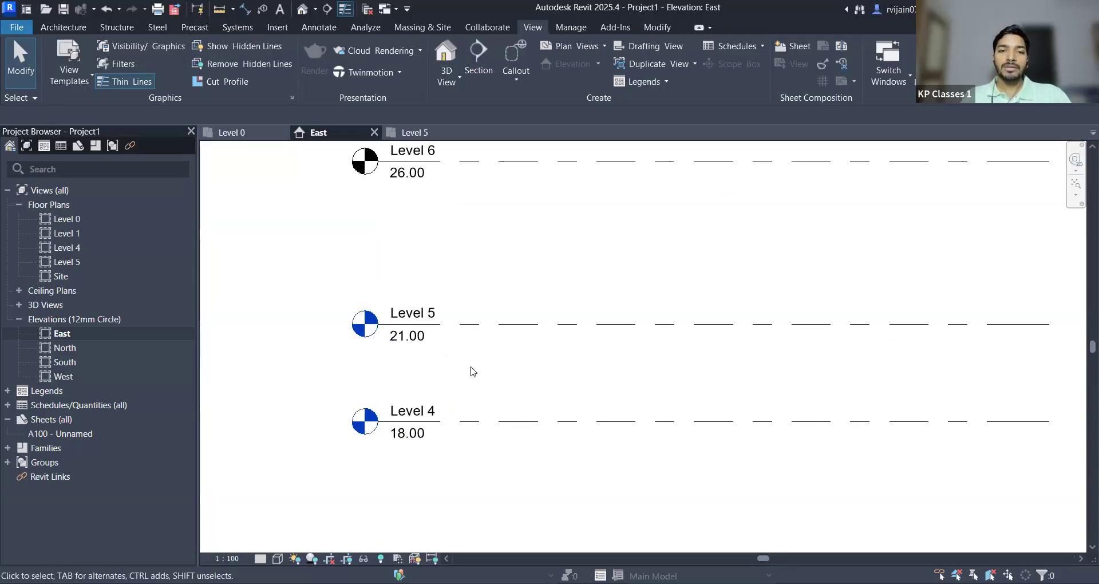
pyautogui.scroll(-1, 473, 372)
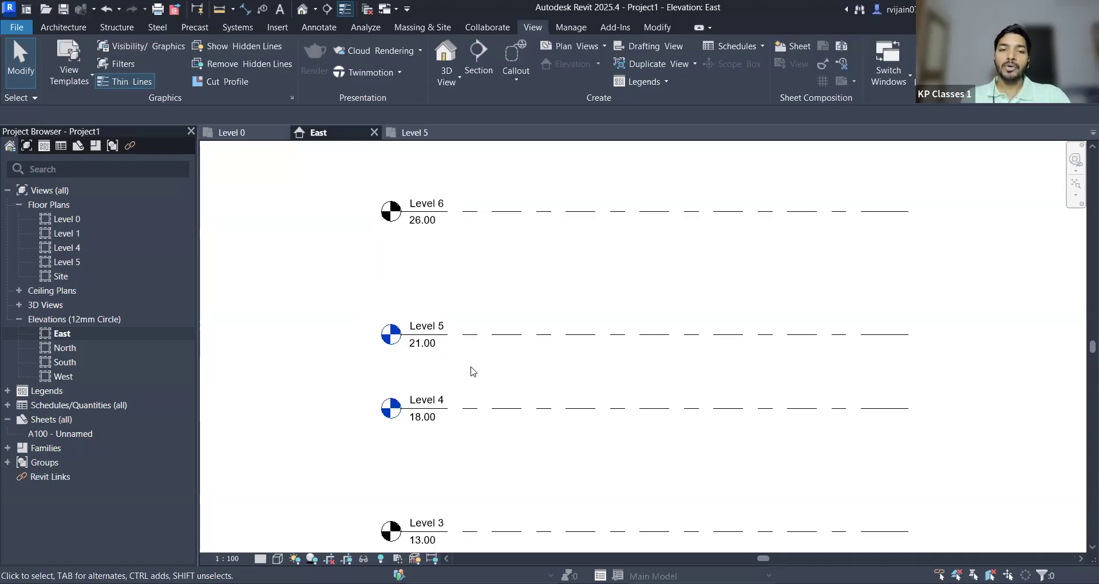
pyautogui.scroll(1, 472, 371)
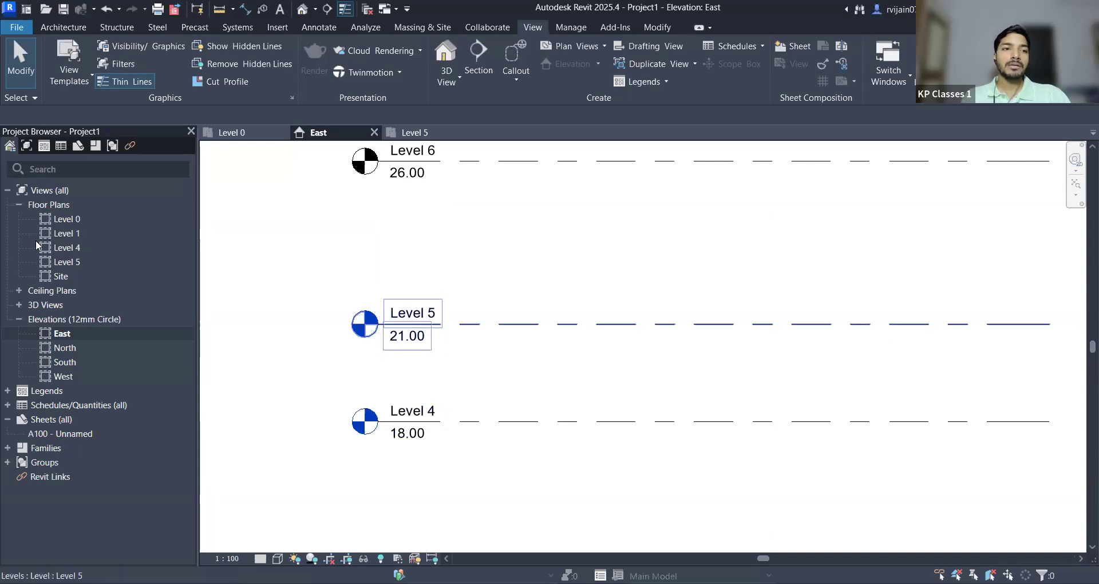
pyautogui.click(65, 262)
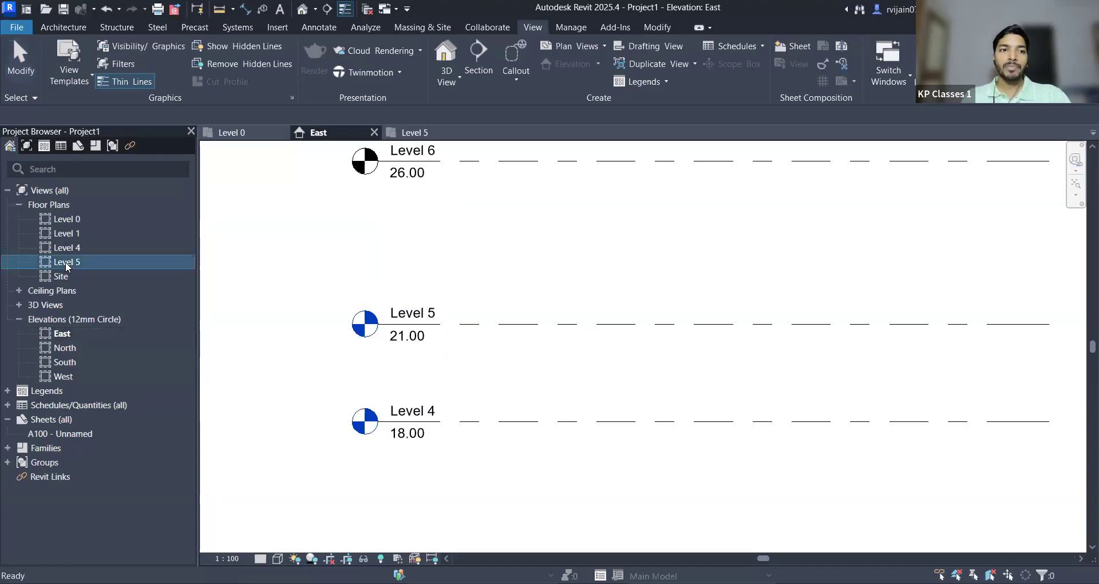
pyautogui.press('Delete')
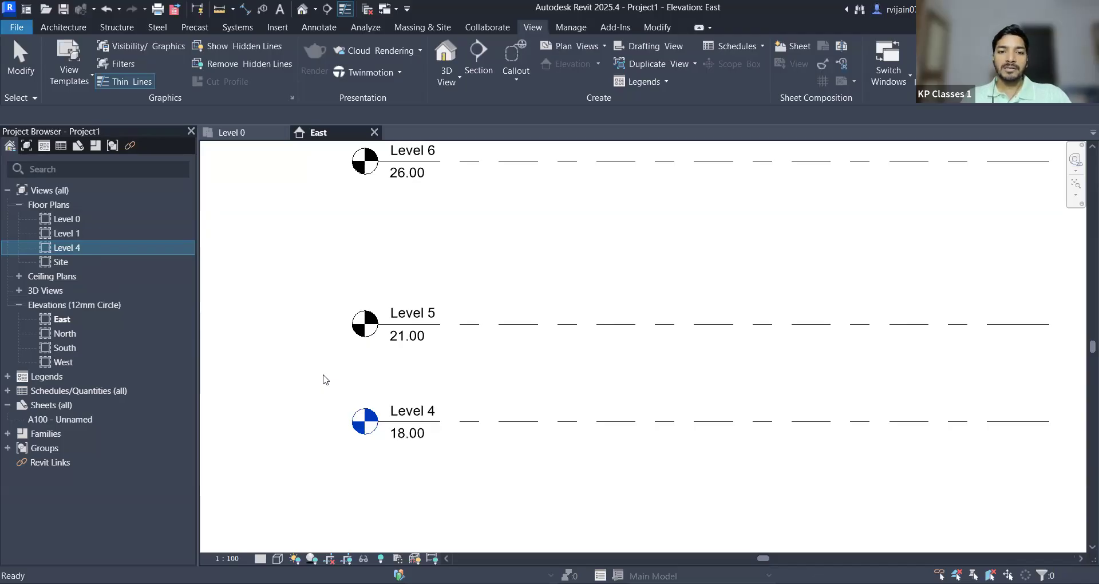
# Step: Extend the right ends of the aligned level lines together to about twice their length in the East elevation
pyautogui.scroll(-1, 325, 379)
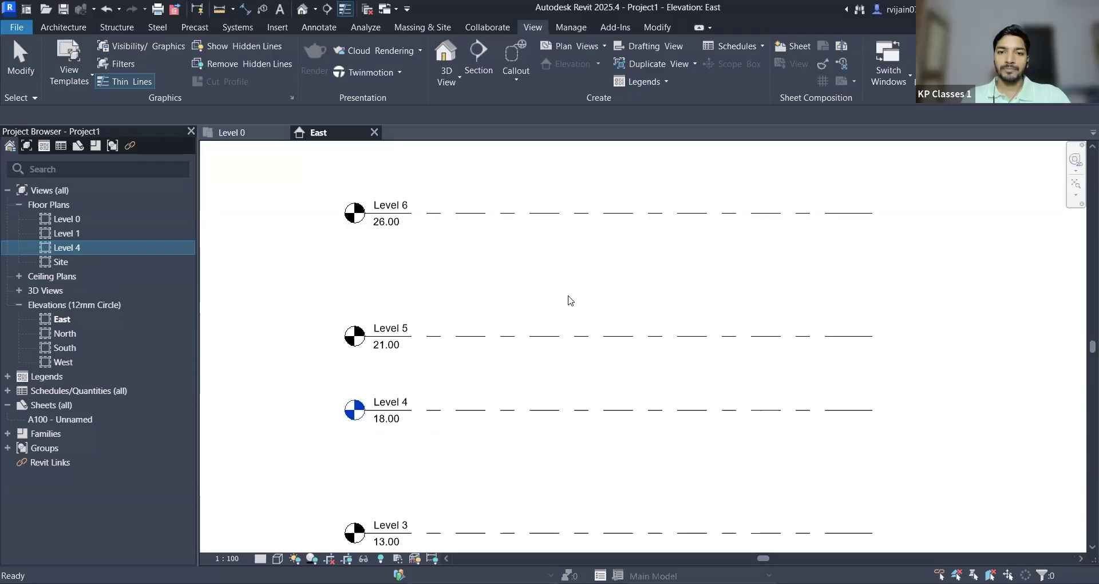
pyautogui.scroll(-2, 570, 300)
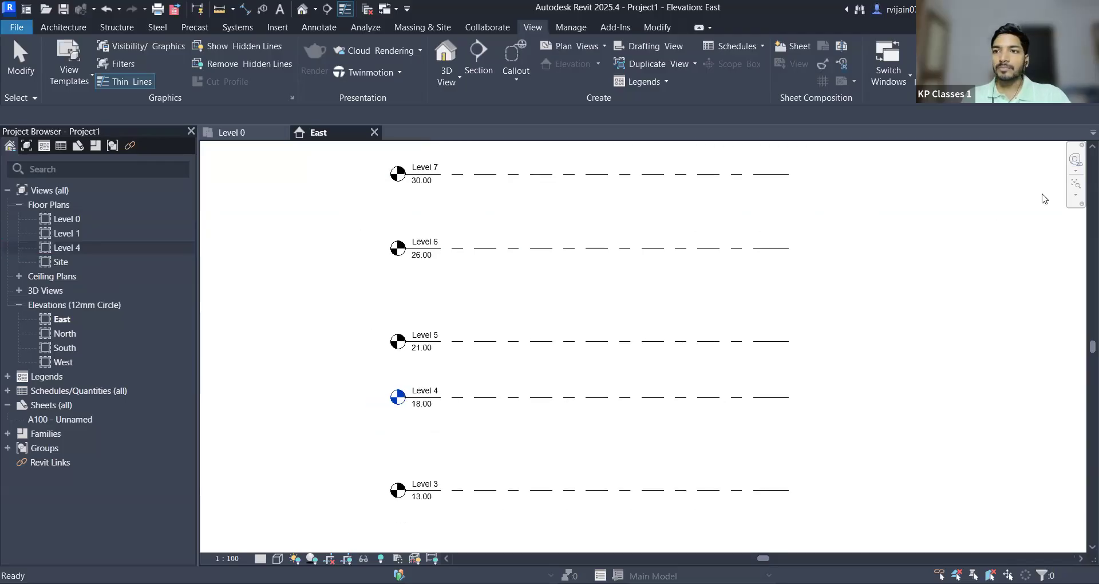
pyautogui.click(1077, 182)
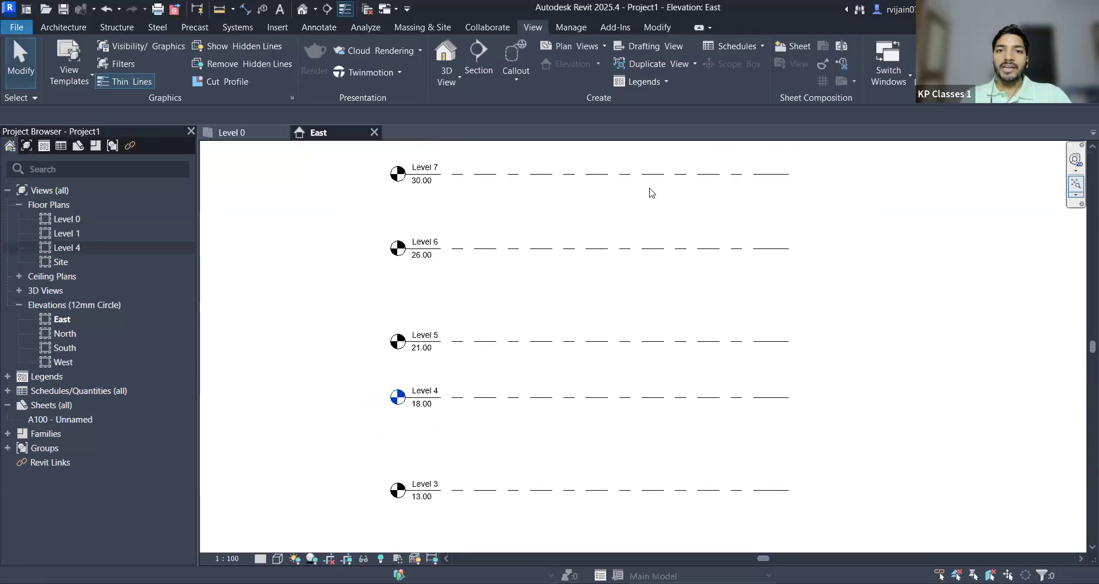
pyautogui.click(653, 167)
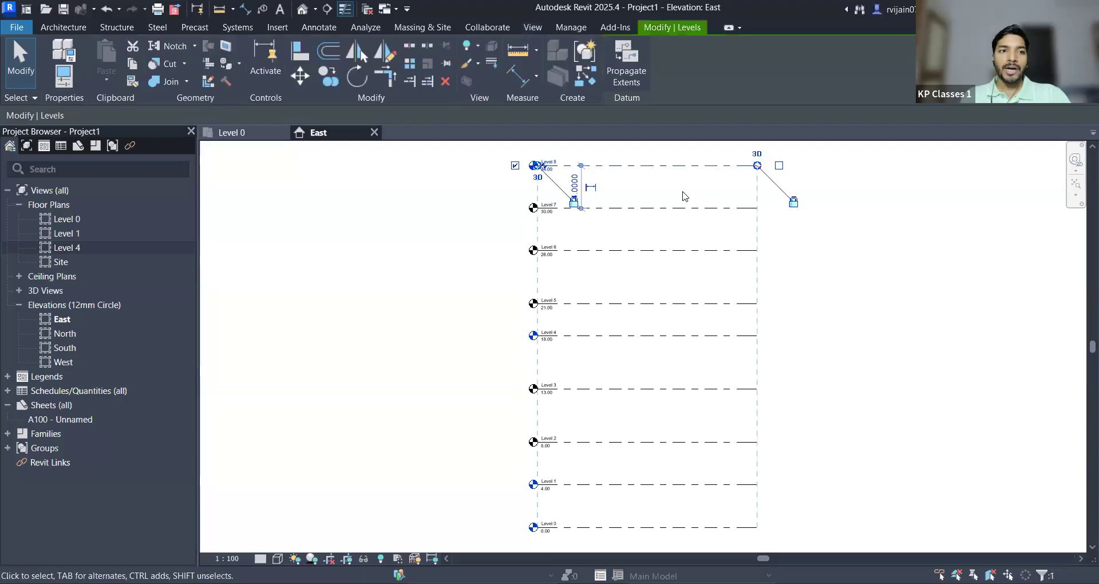
pyautogui.moveTo(652, 226); pyautogui.dragTo(615, 253, button='middle')
pyautogui.moveTo(719, 192); pyautogui.dragTo(929, 193)
pyautogui.click(843, 174)
pyautogui.click(1075, 184)
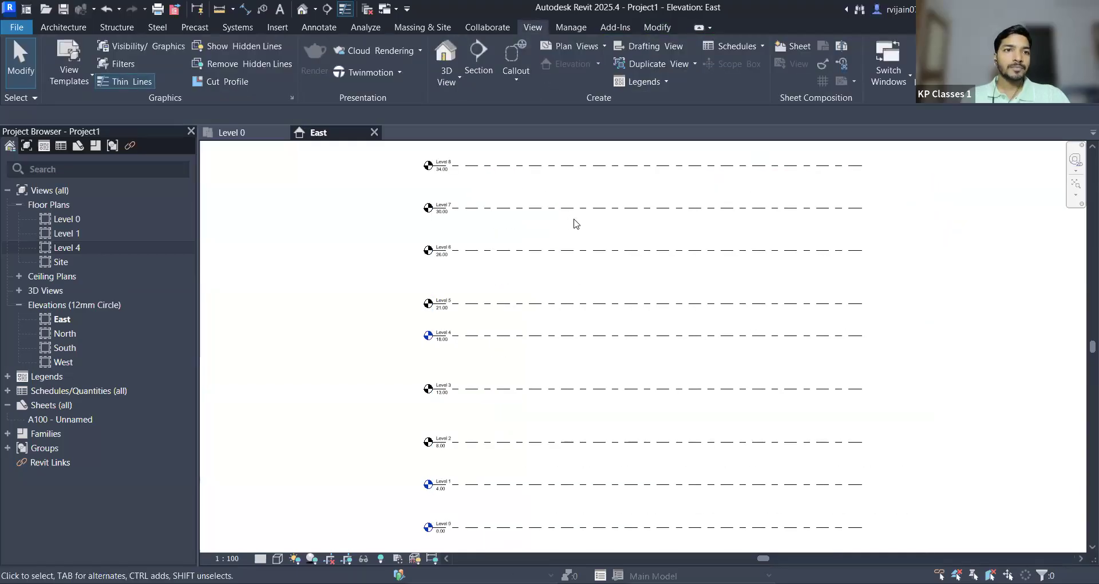
pyautogui.click(228, 133)
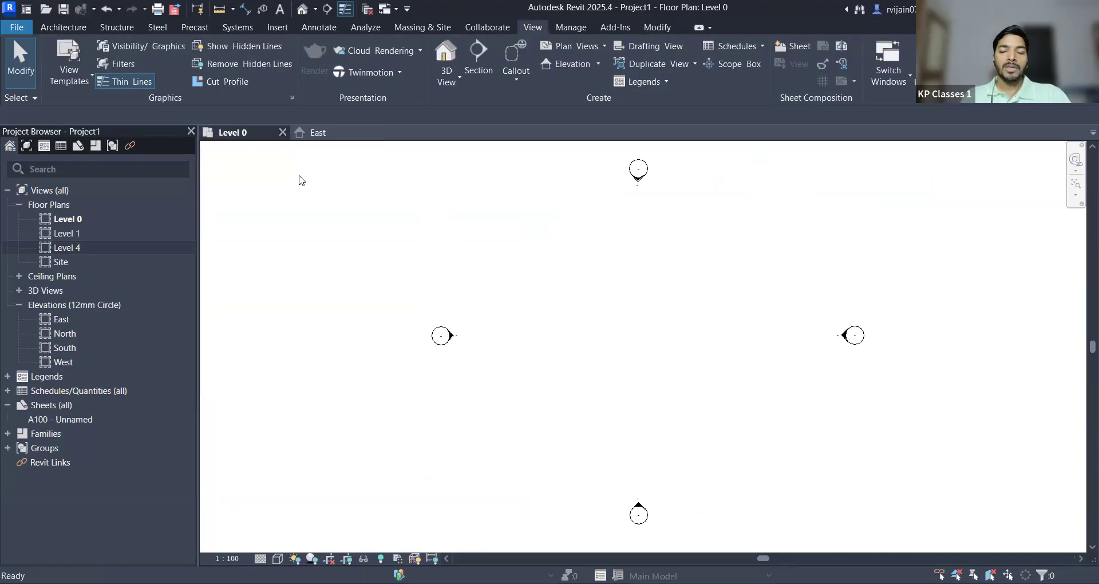
pyautogui.click(336, 133)
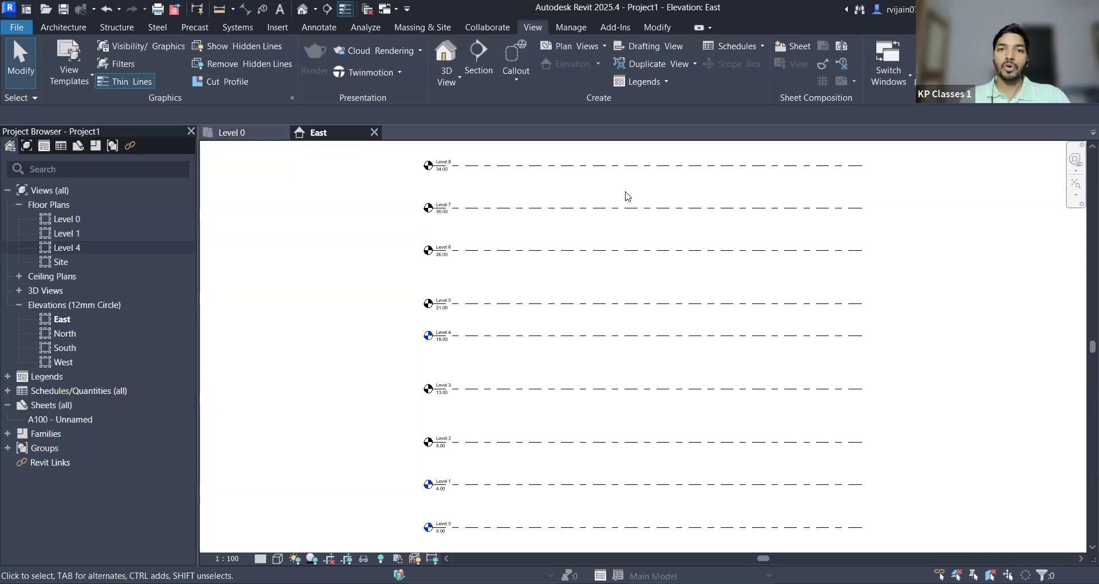
pyautogui.click(240, 133)
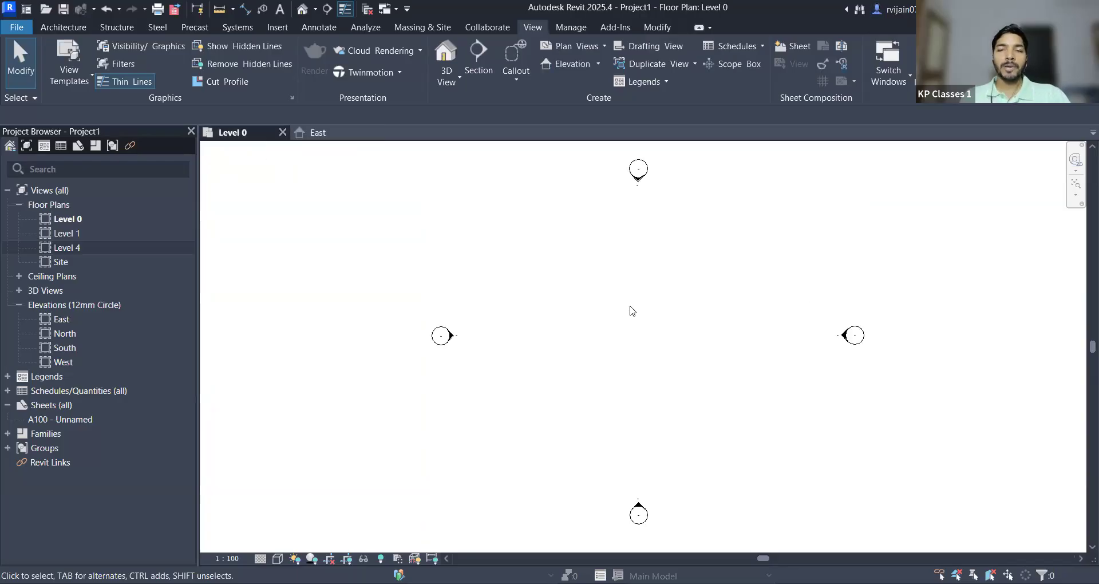
pyautogui.click(67, 28)
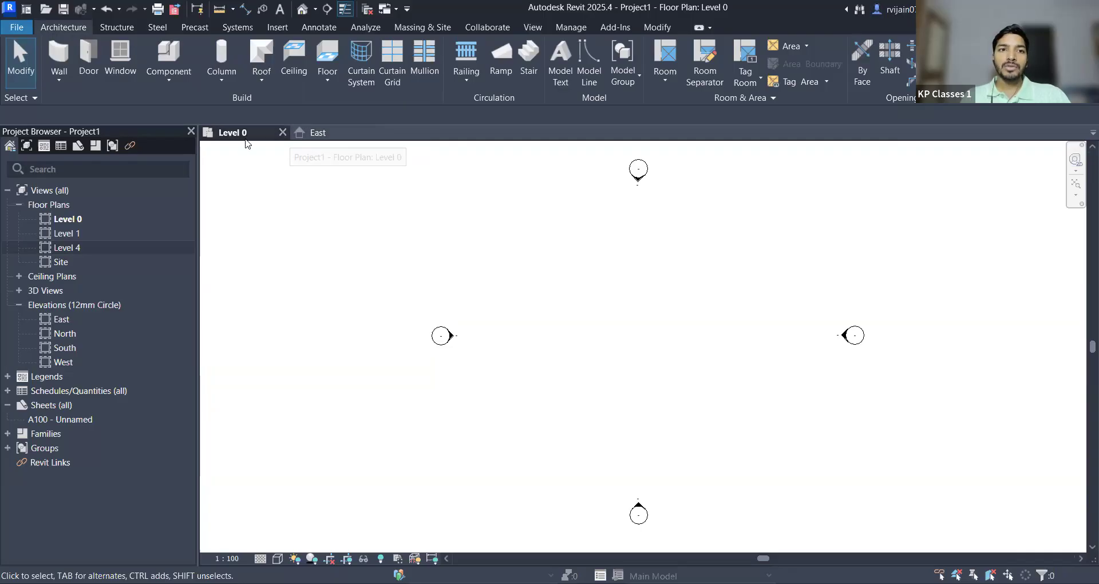
pyautogui.click(332, 135)
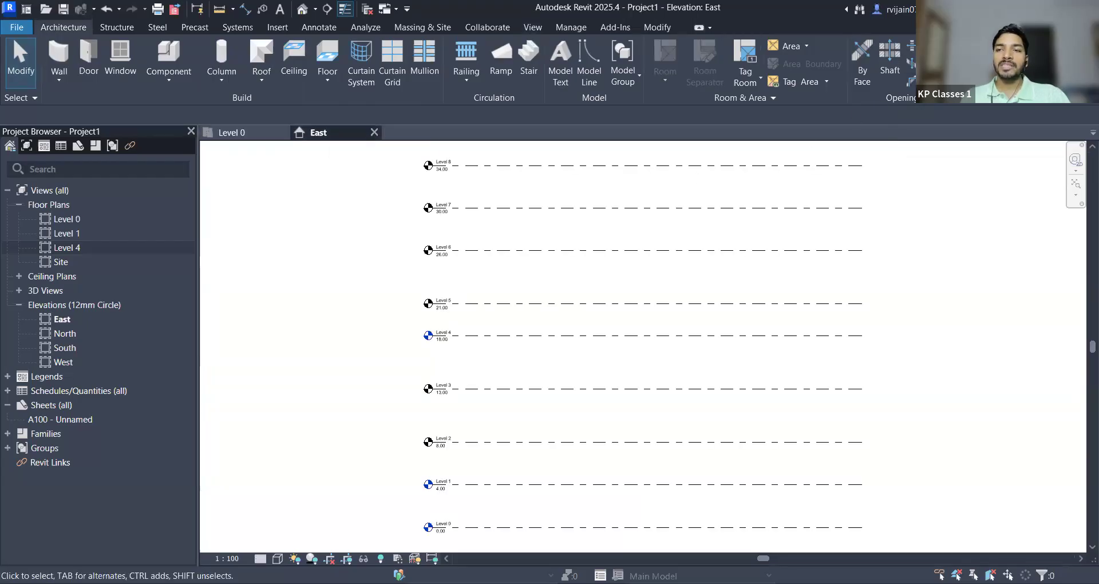
pyautogui.click(240, 135)
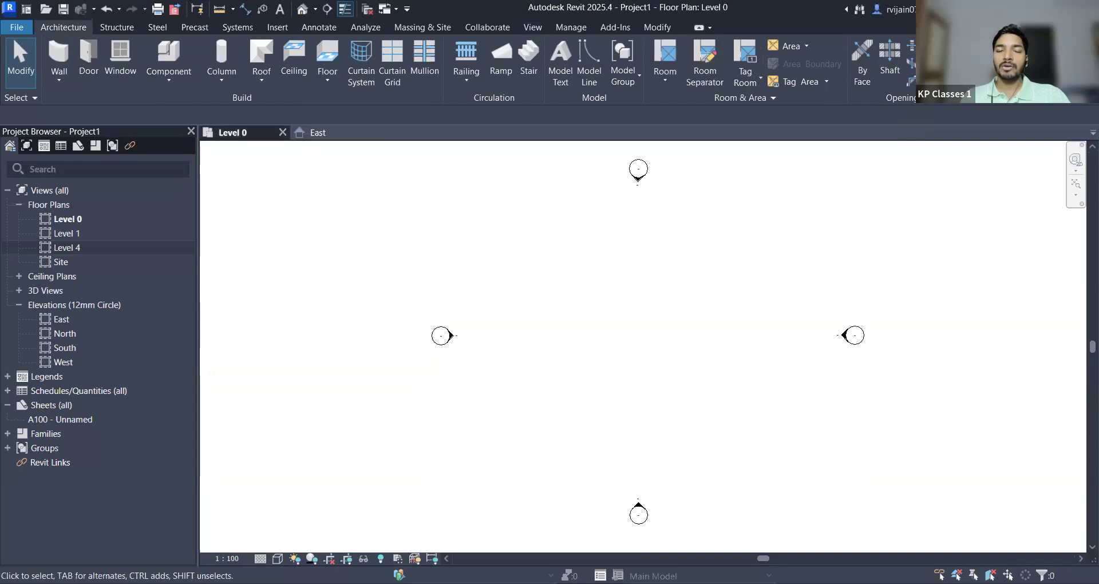
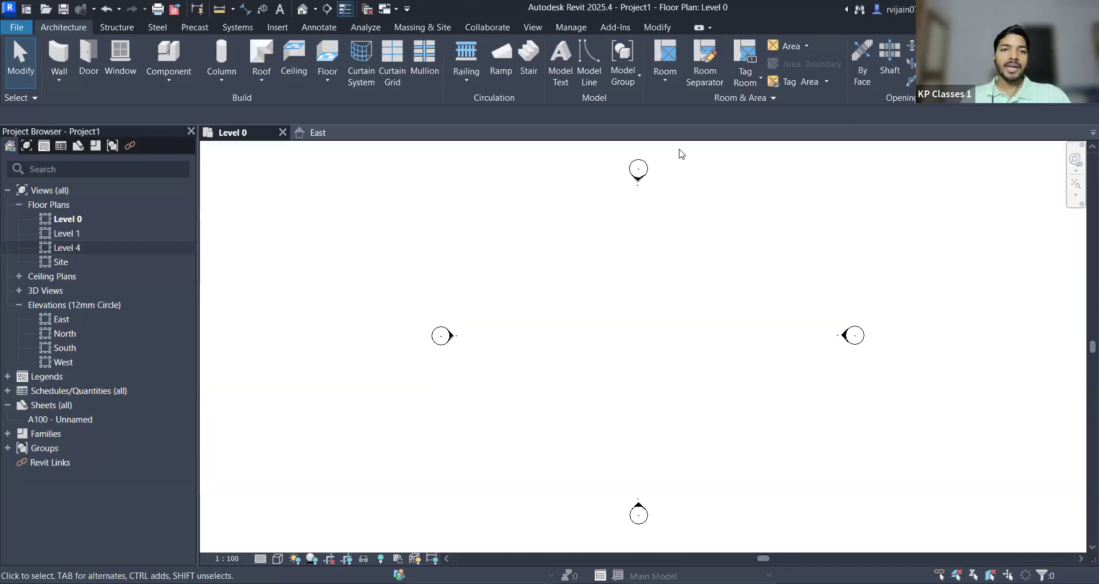
# Step: Delete the Level 5 datum at 21.00 in the East elevation
pyautogui.click(327, 136)
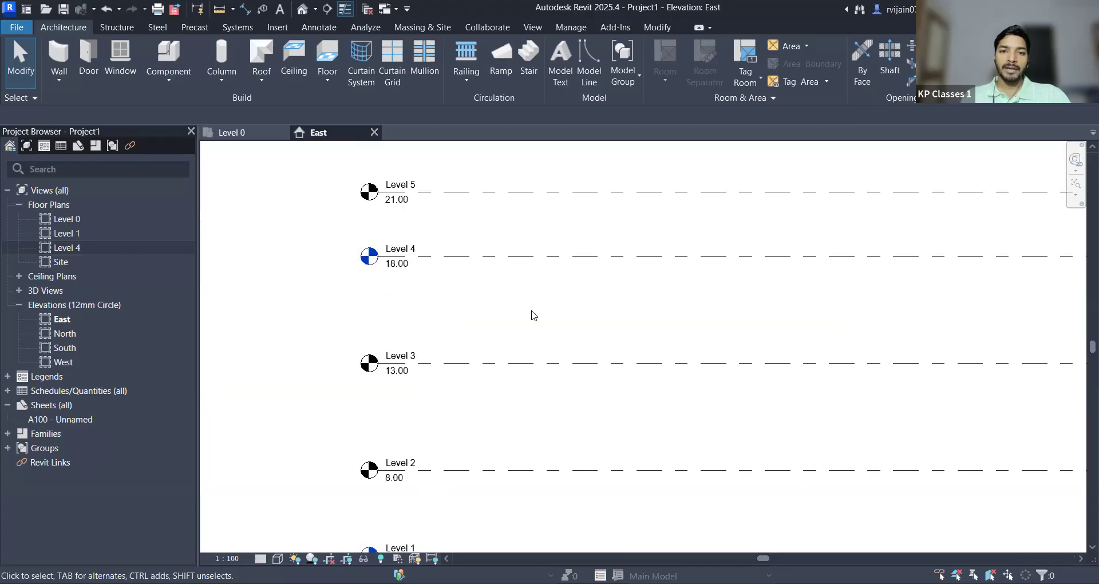
pyautogui.scroll(-2, 533, 315)
pyautogui.scroll(3, 512, 255)
pyautogui.click(504, 237)
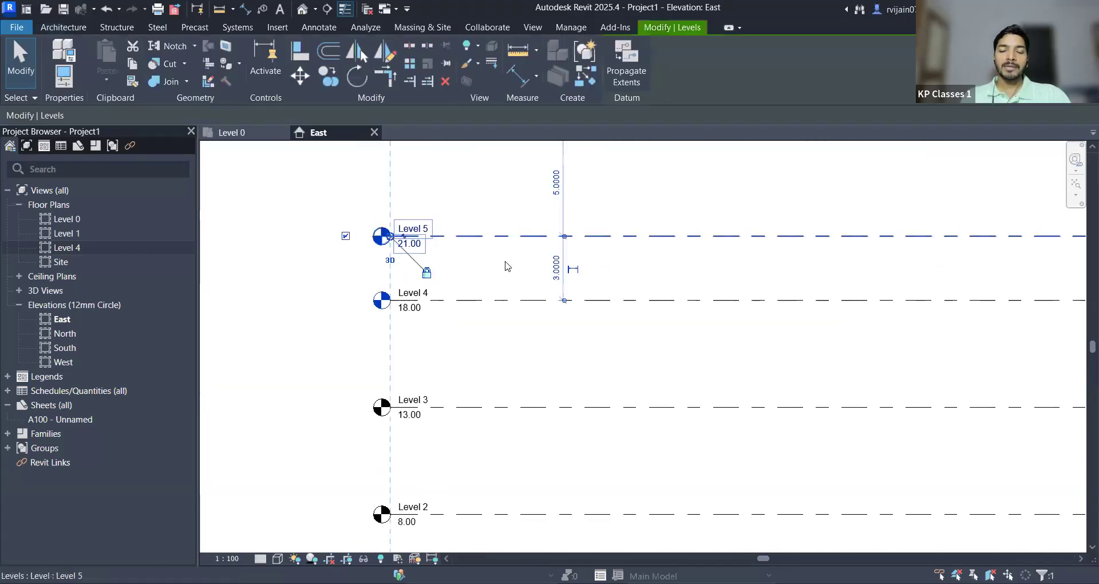
pyautogui.press('Delete')
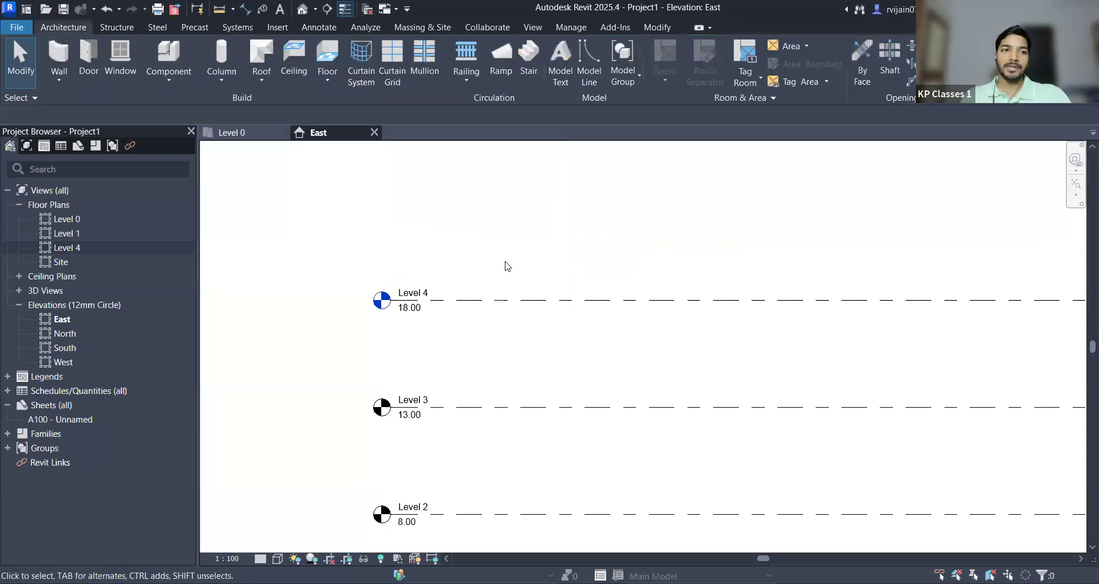
# Step: Draw a new level without a plan view about 5.1 m above Level 8 in the East elevation, at elevation 39.10
pyautogui.scroll(-3, 522, 218)
pyautogui.scroll(2, 522, 218)
pyautogui.moveTo(522, 218); pyautogui.dragTo(478, 289, button='middle')
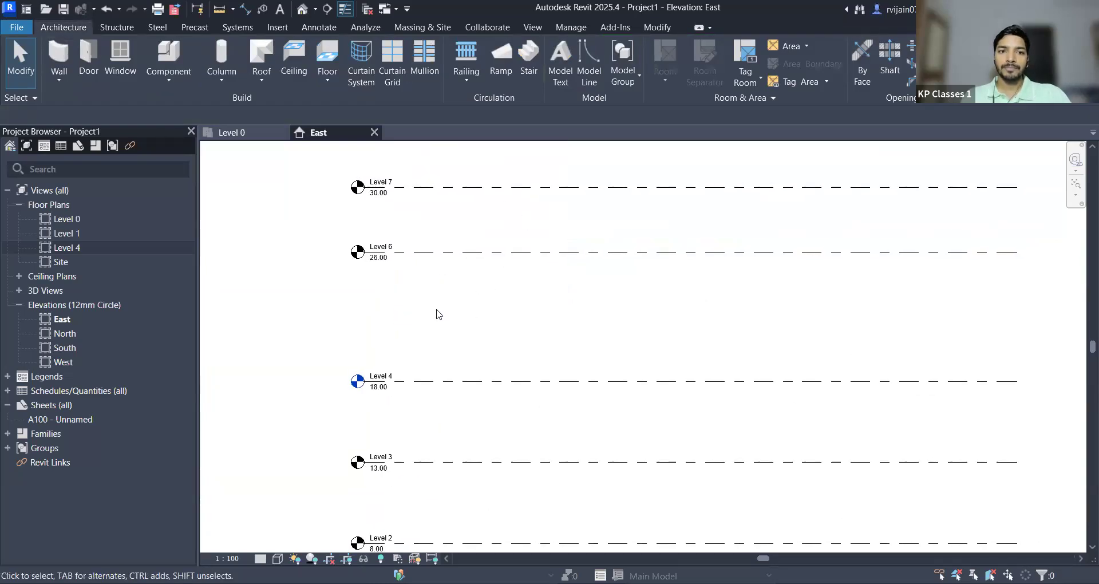
pyautogui.scroll(1, 433, 363)
pyautogui.moveTo(432, 363); pyautogui.dragTo(471, 260, button='middle')
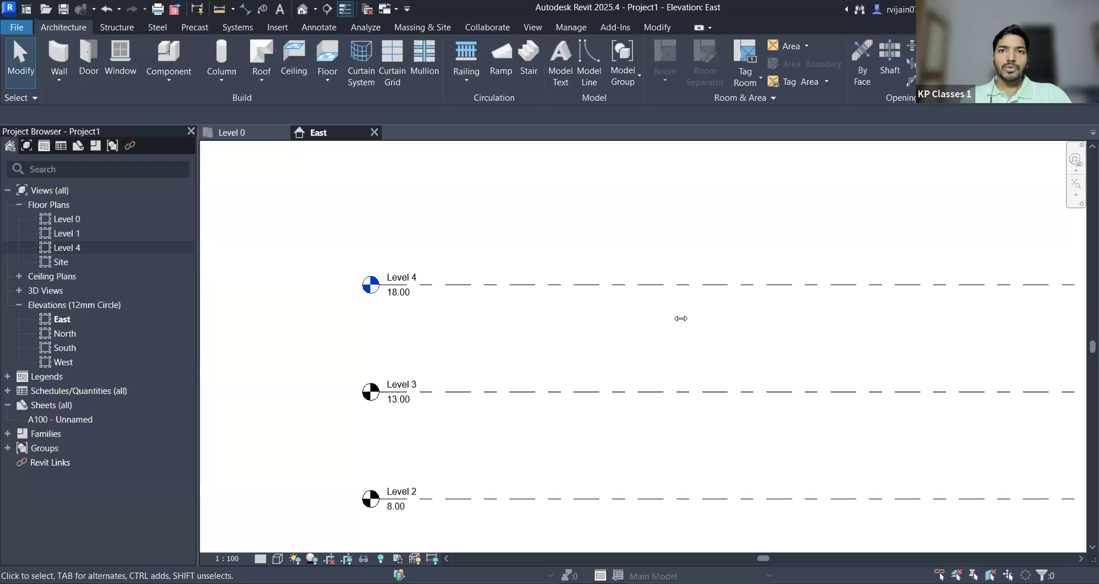
pyautogui.scroll(-2, 498, 385)
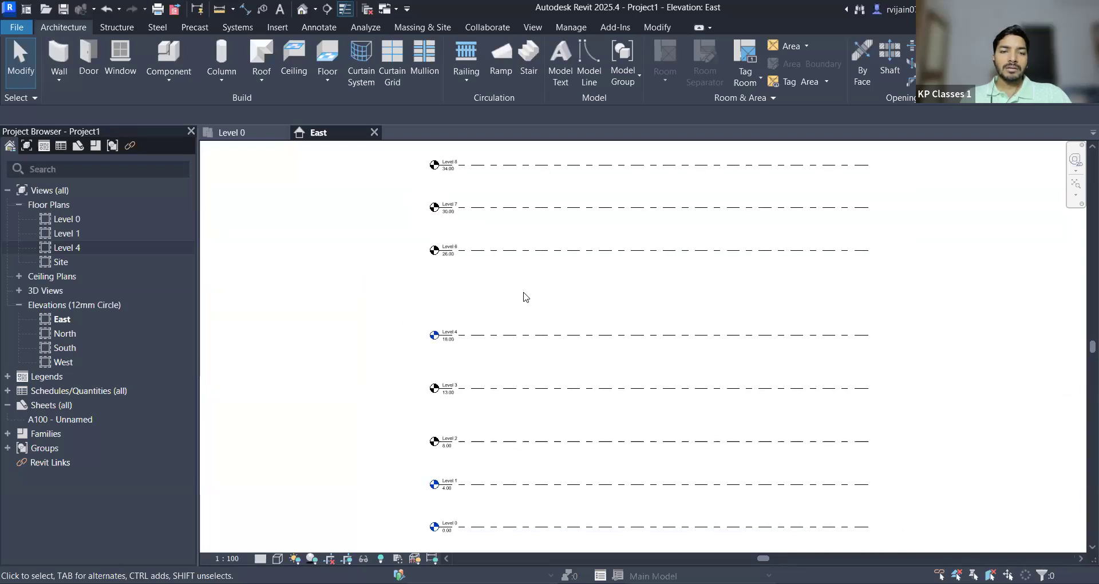
pyautogui.moveTo(508, 290); pyautogui.dragTo(478, 405, button='middle')
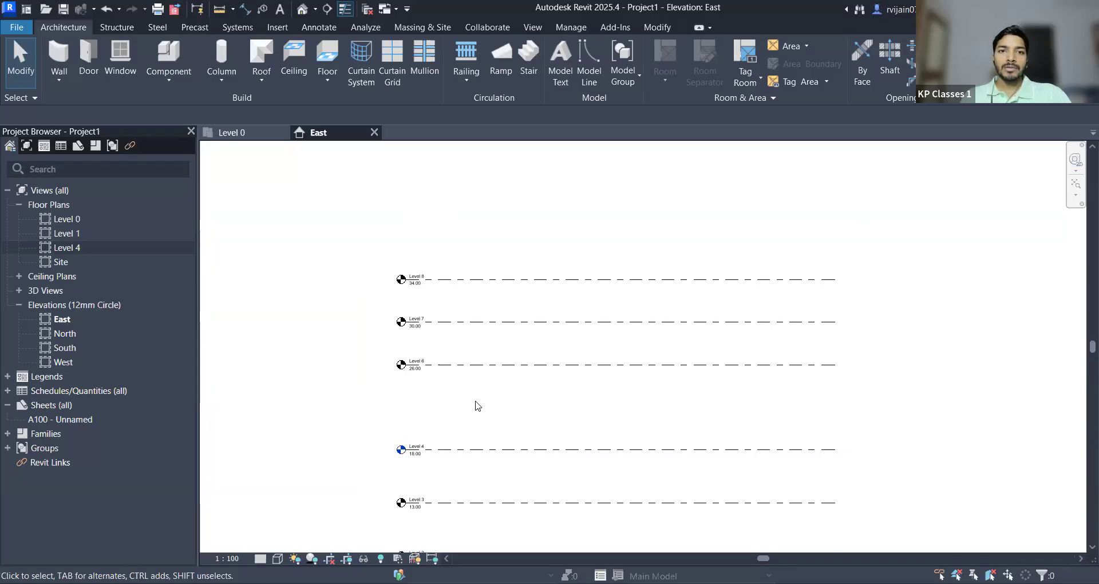
pyautogui.scroll(2, 425, 279)
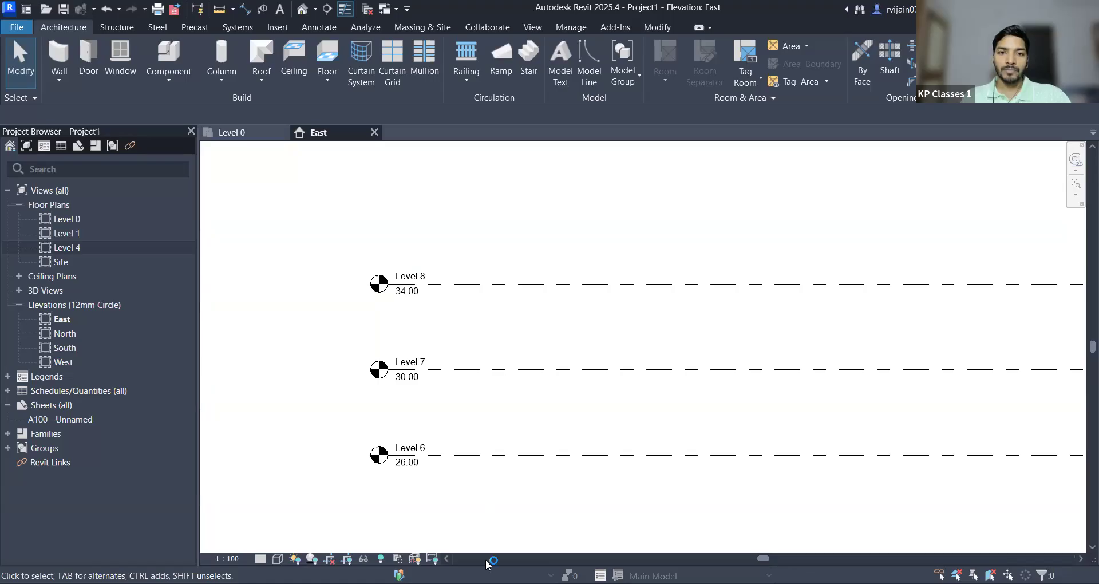
pyautogui.click(555, 293)
pyautogui.scroll(-2, 501, 238)
pyautogui.moveTo(500, 239); pyautogui.dragTo(459, 309, button='middle')
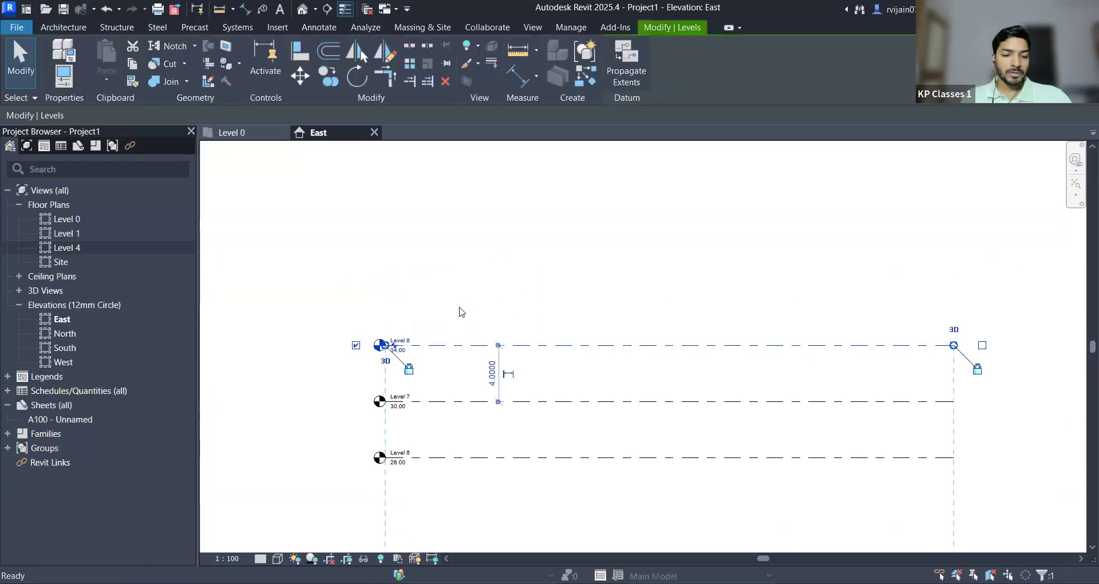
pyautogui.scroll(2, 461, 320)
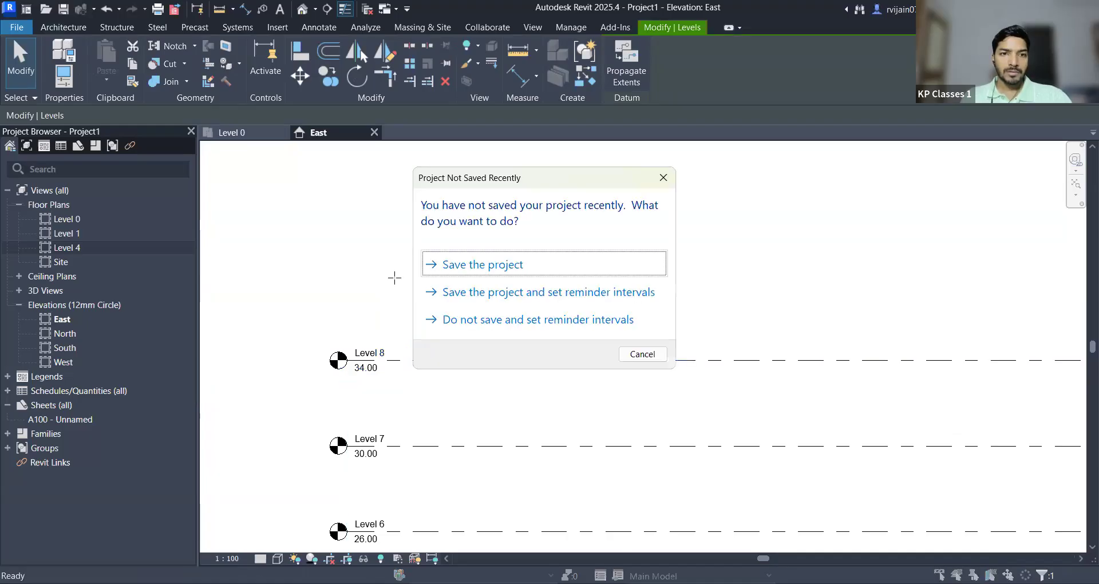
pyautogui.click(566, 256)
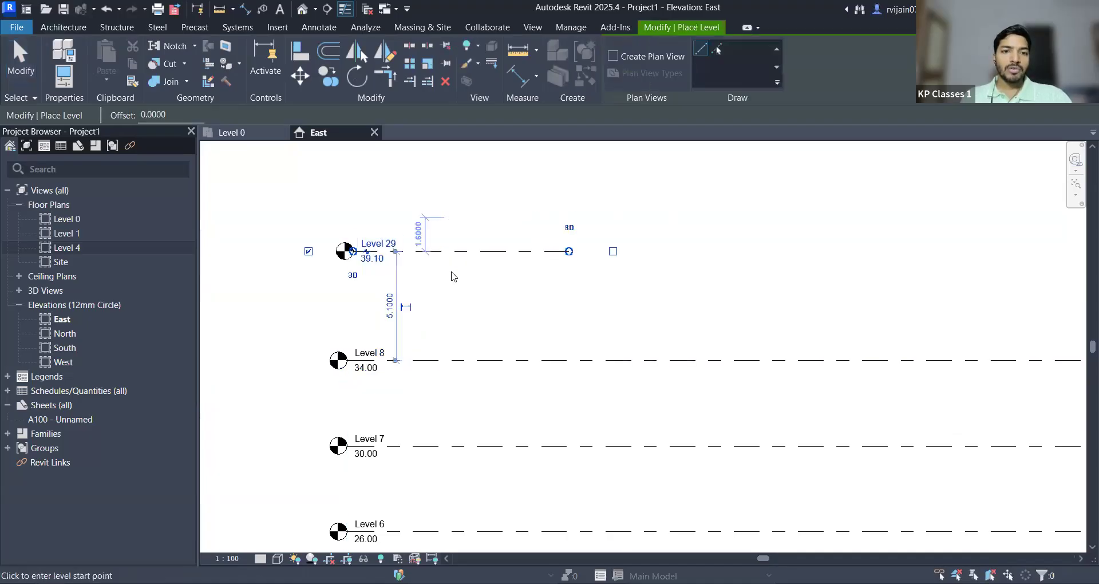
# Step: Rename the new topmost level at elevation 39.10 as Level 9 in the East elevation
pyautogui.press('Escape')
pyautogui.click(404, 370)
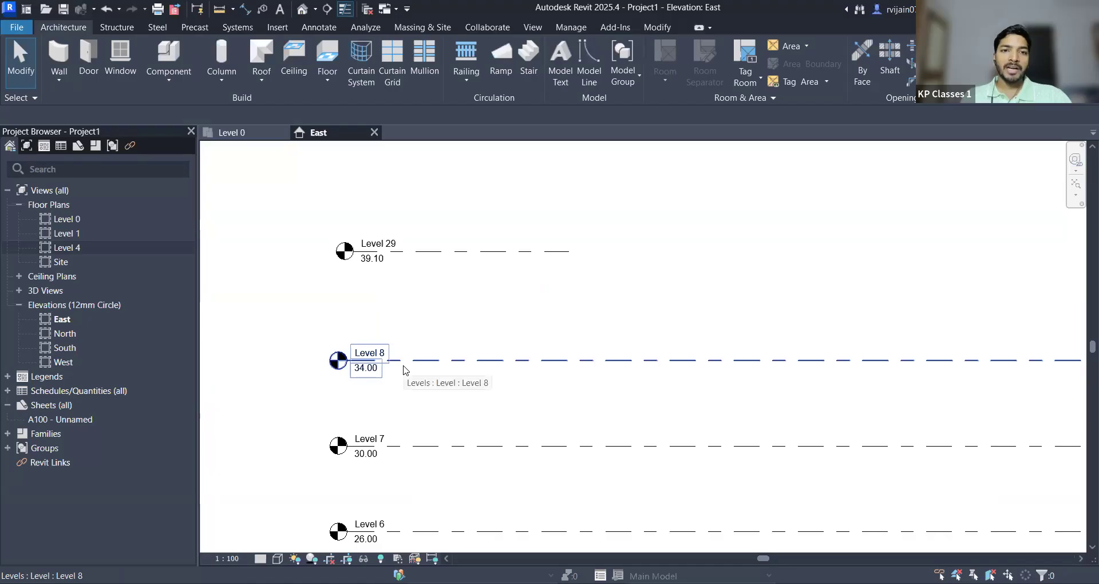
pyautogui.scroll(-2, 403, 364)
pyautogui.moveTo(416, 279); pyautogui.dragTo(411, 357, button='middle')
pyautogui.scroll(-2, 435, 198)
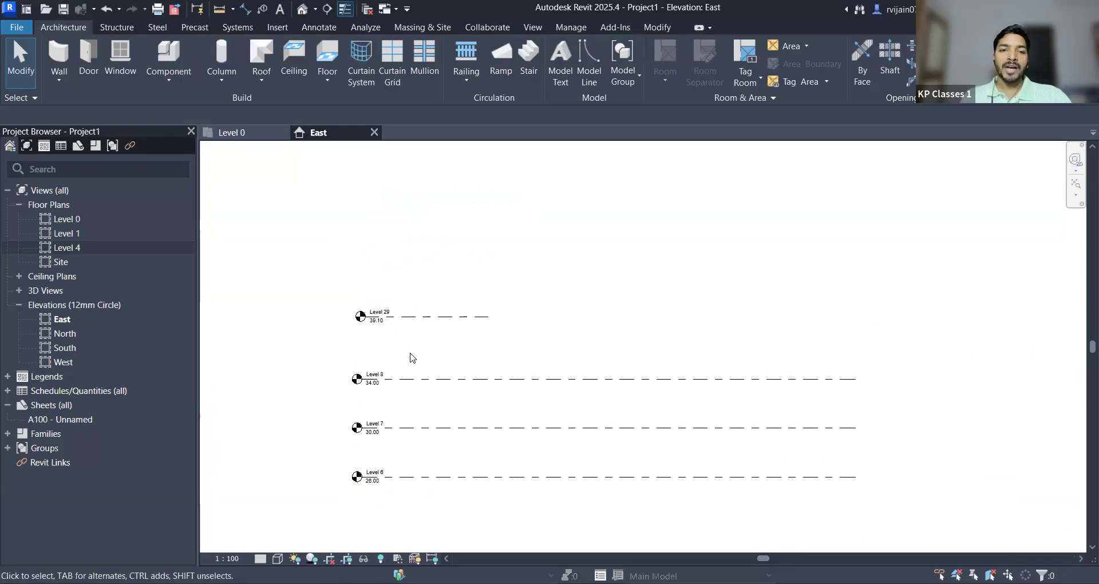
pyautogui.scroll(2, 412, 357)
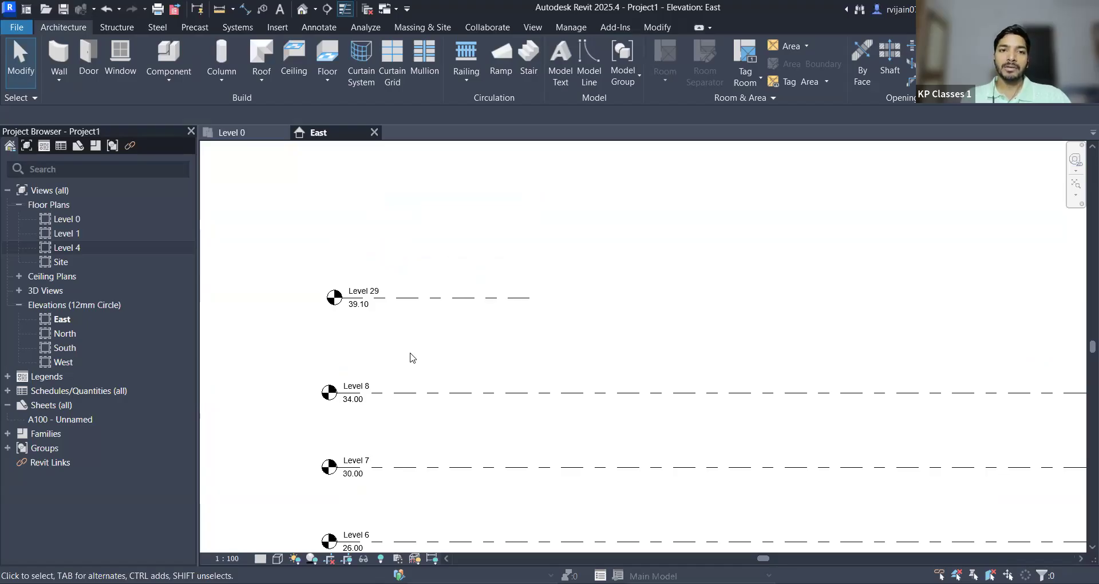
pyautogui.scroll(1, 412, 358)
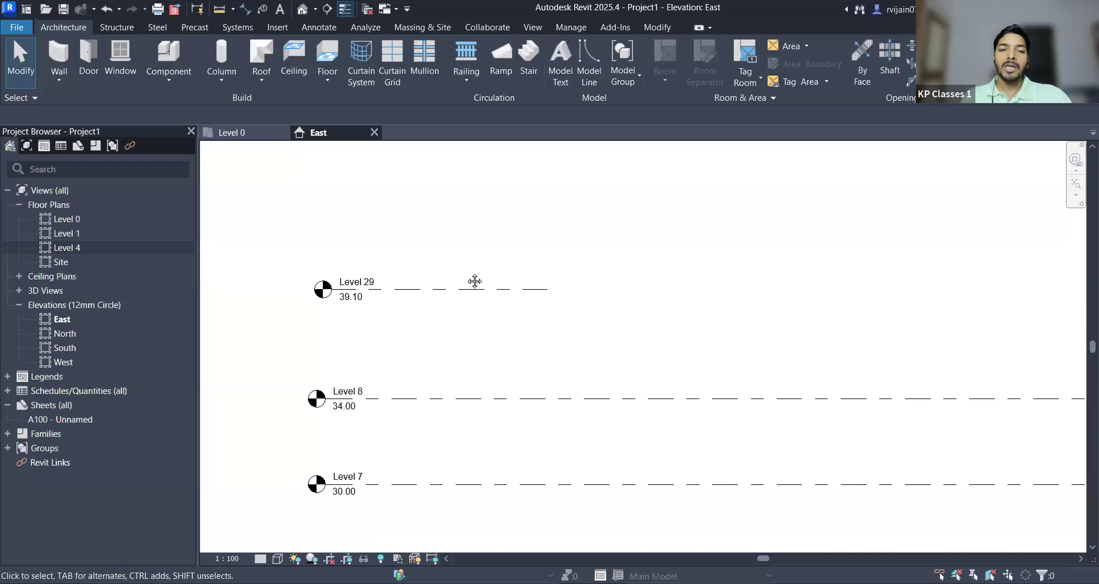
pyautogui.moveTo(394, 362); pyautogui.dragTo(448, 283, button='middle')
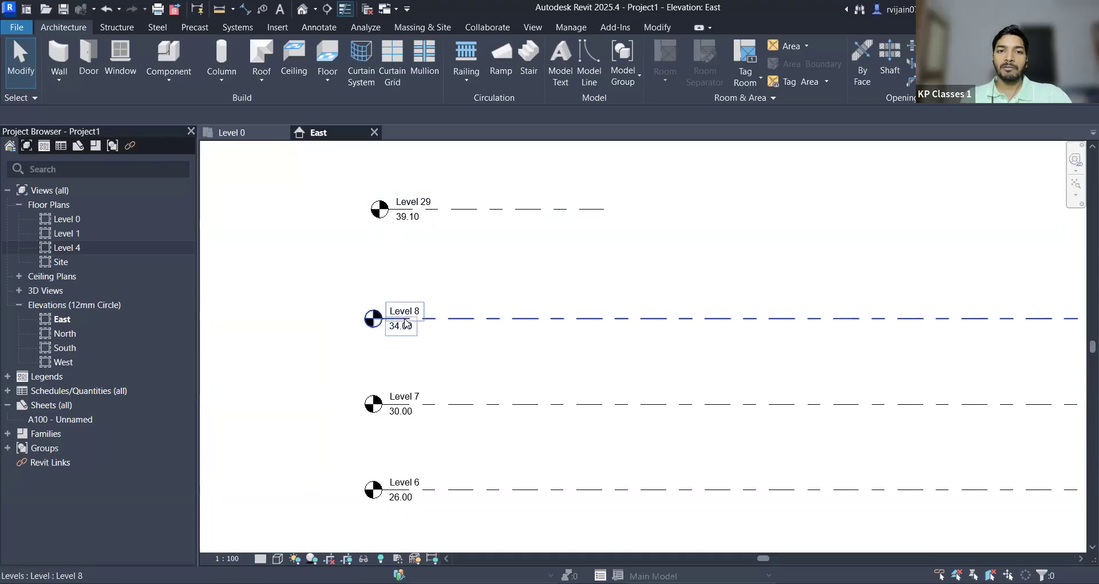
pyautogui.click(422, 204)
pyautogui.scroll(2, 423, 201)
pyautogui.click(423, 200)
pyautogui.press('Right')
pyautogui.press('BackSpace')
pyautogui.press('BackSpace')
pyautogui.write('9')
pyautogui.press('Return')
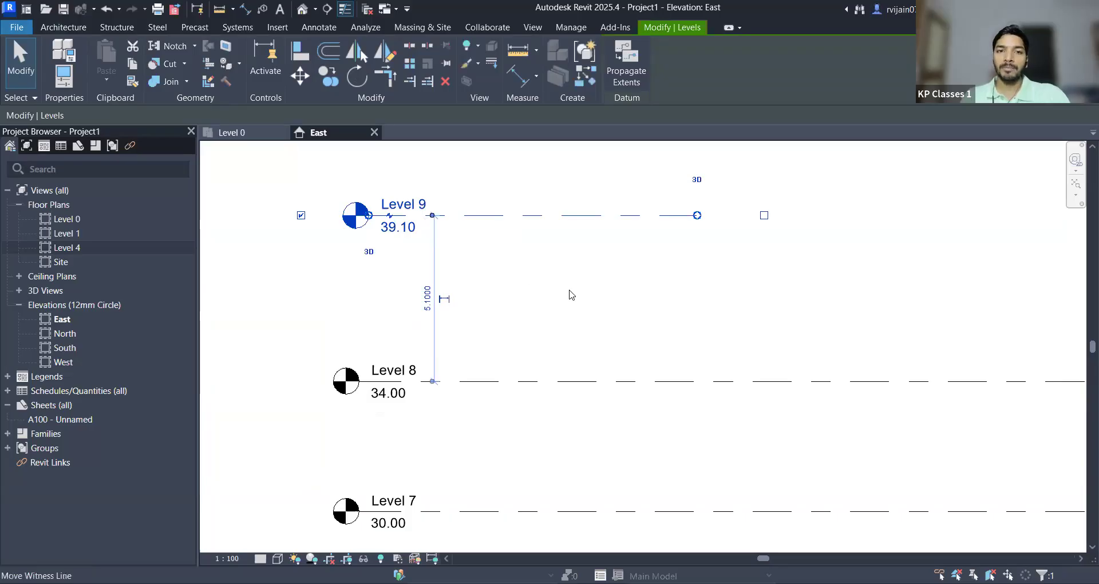
pyautogui.click(575, 294)
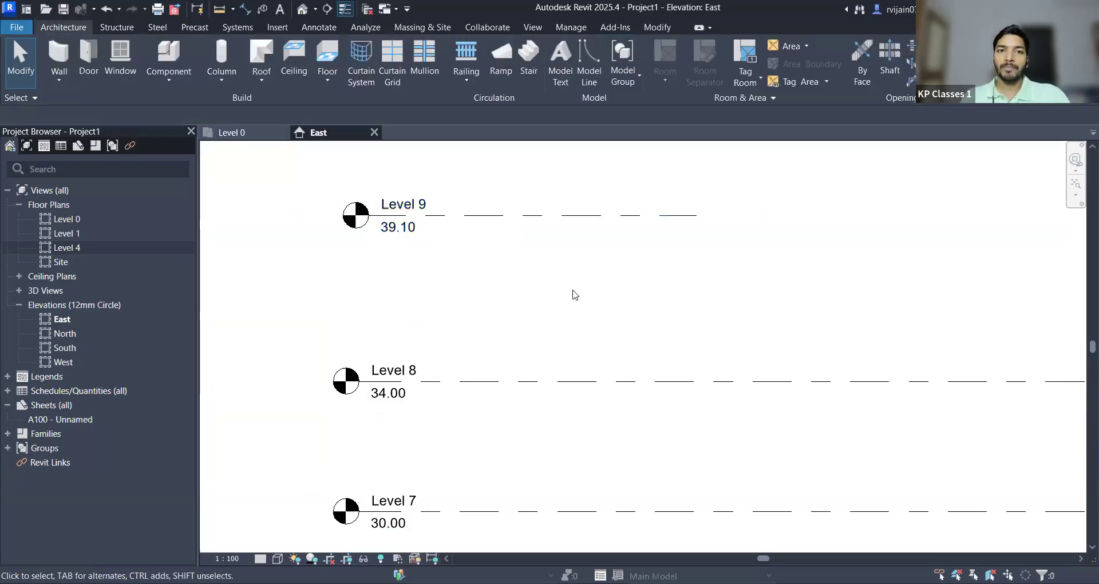
# Step: Try to rename the topmost level, Level 9, as Level 8
pyautogui.click(484, 217)
pyautogui.click(418, 202)
pyautogui.press('Right')
pyautogui.press('BackSpace')
pyautogui.write('8')
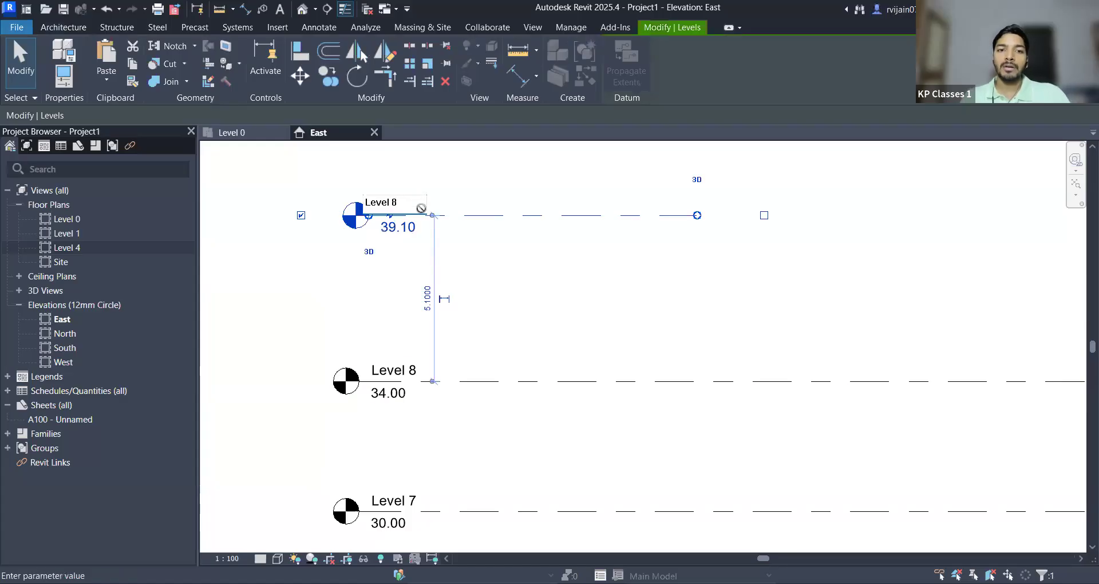
pyautogui.press('Return')
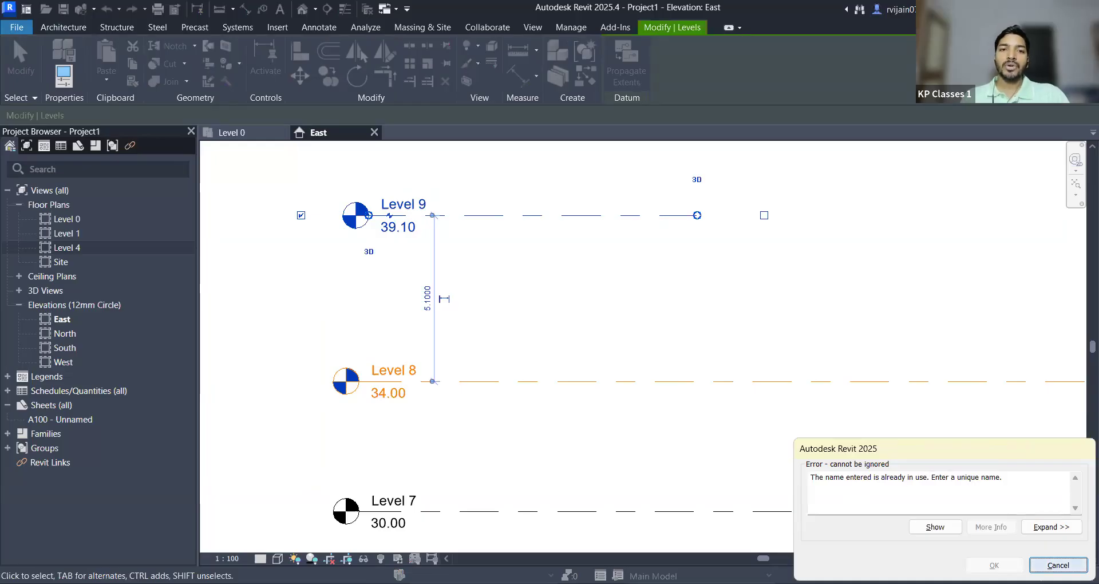
pyautogui.click(1058, 565)
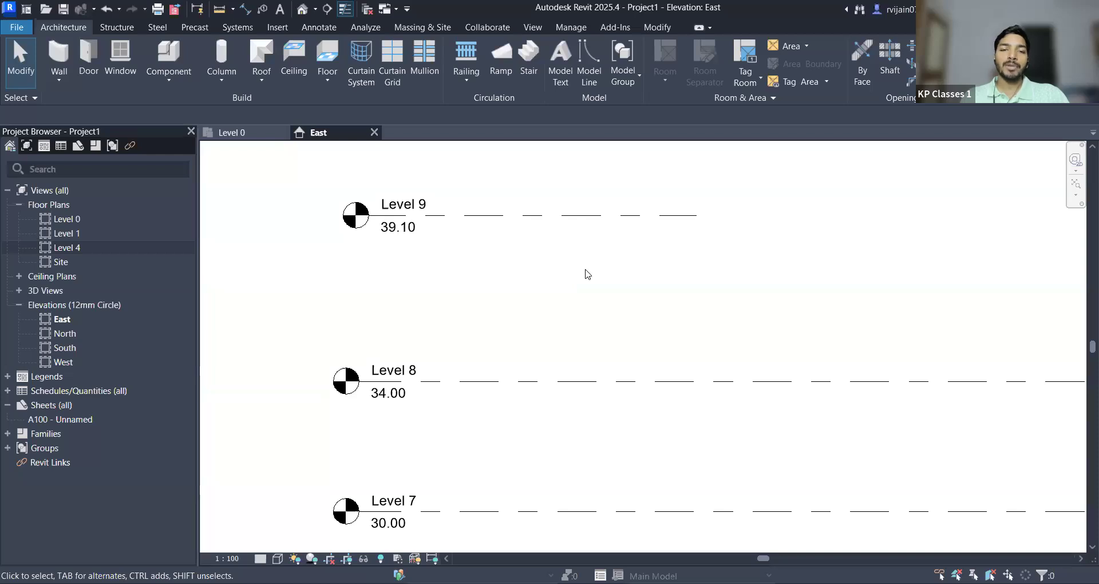
pyautogui.click(553, 220)
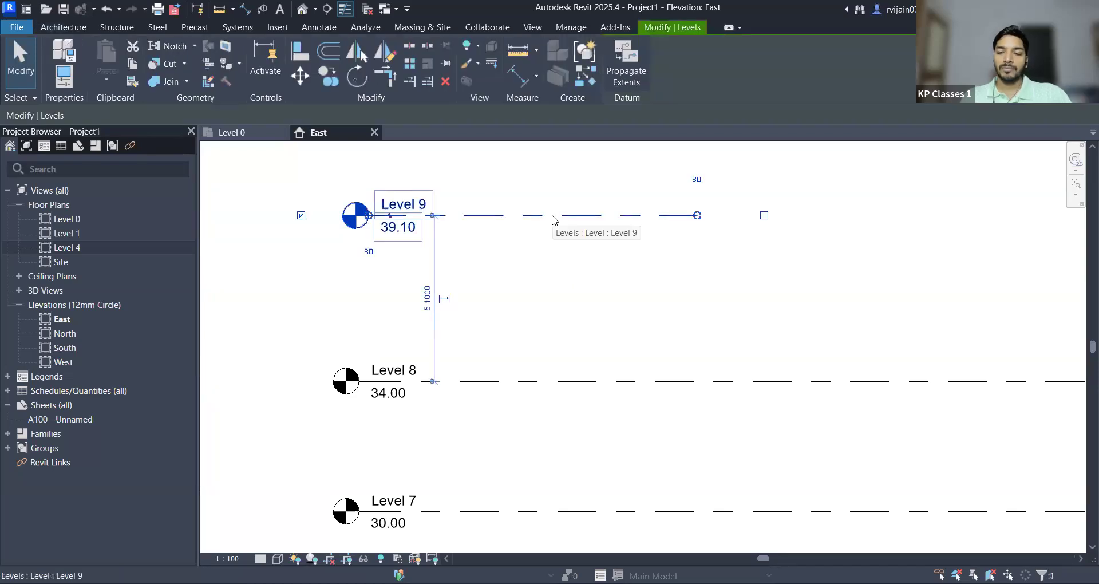
pyautogui.click(541, 282)
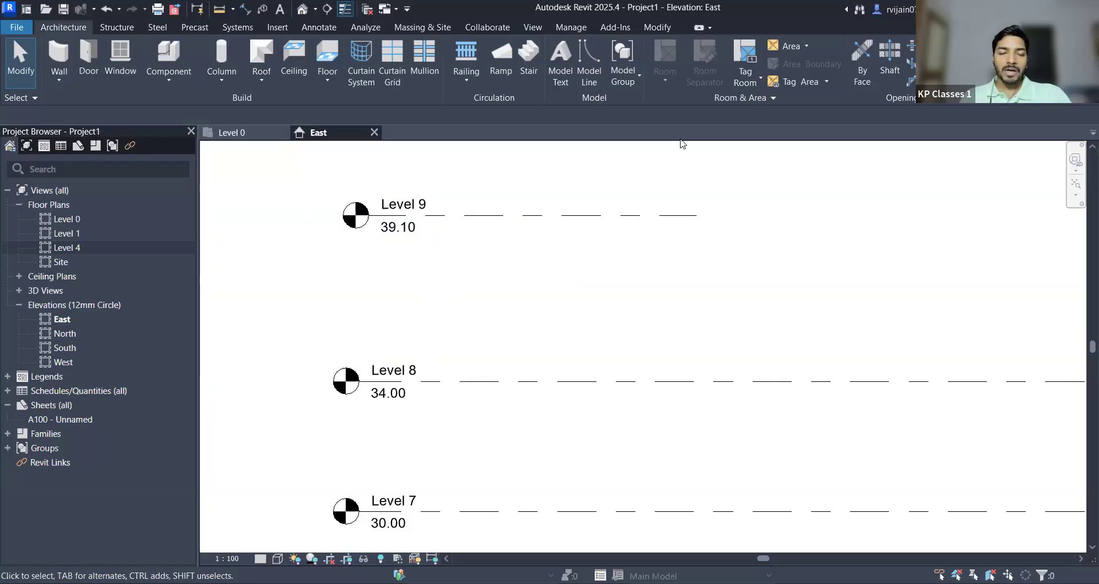
# Step: Delete the Level 4 datum at 18.00 together with its floor plan view, accepting the deletion of the dependent elements
pyautogui.scroll(-5, 517, 265)
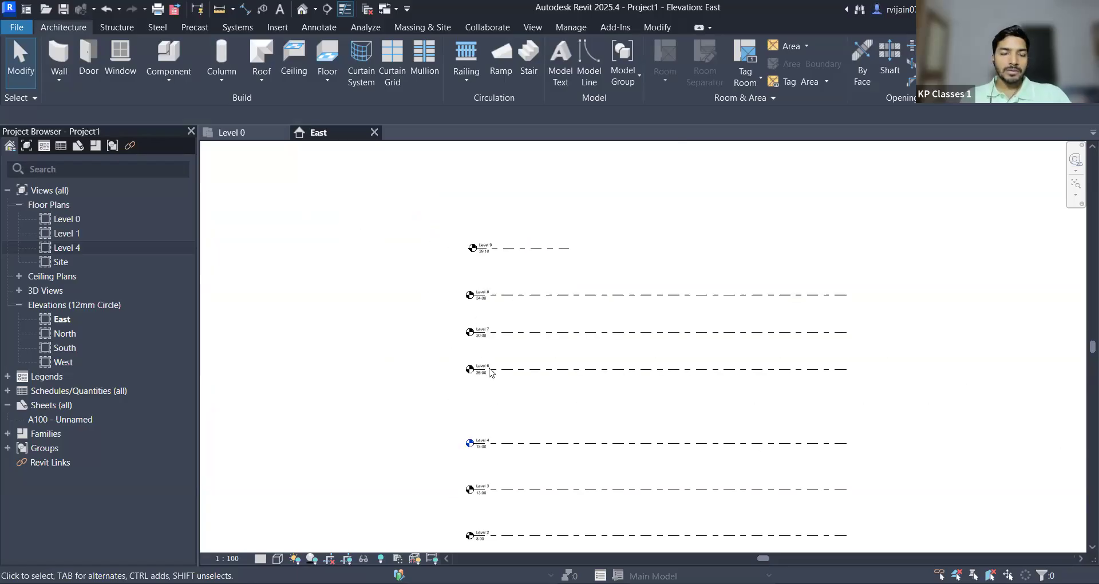
pyautogui.scroll(3, 507, 402)
pyautogui.moveTo(512, 429); pyautogui.dragTo(445, 306, button='middle')
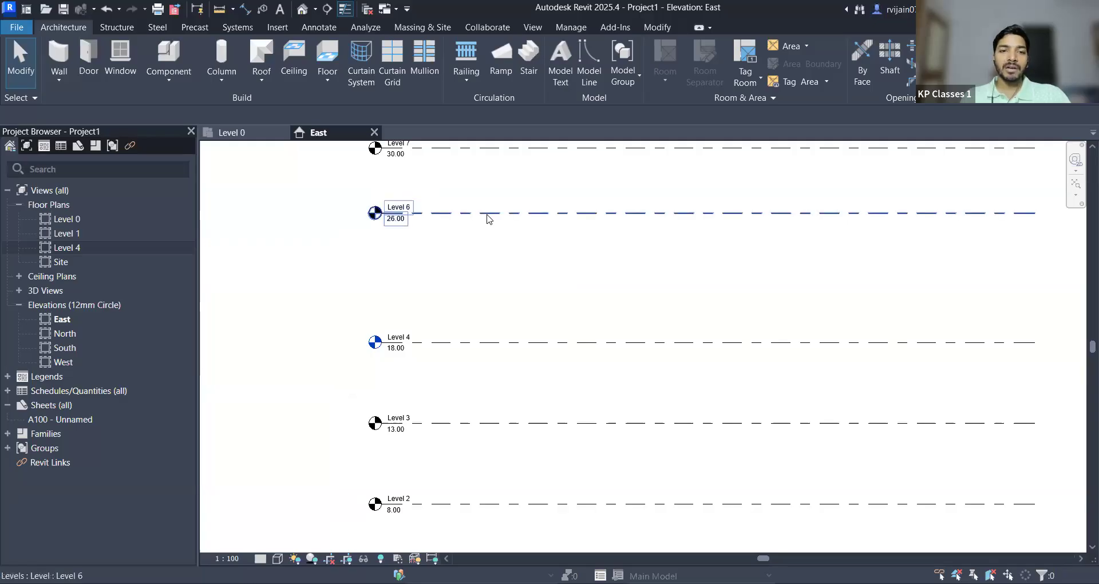
pyautogui.scroll(3, 484, 326)
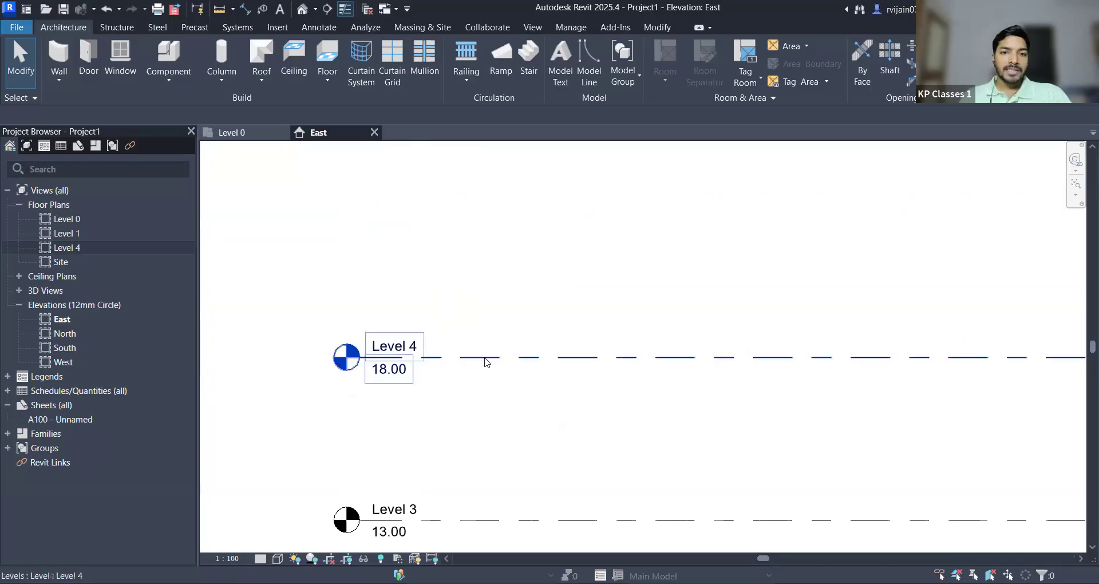
pyautogui.click(485, 358)
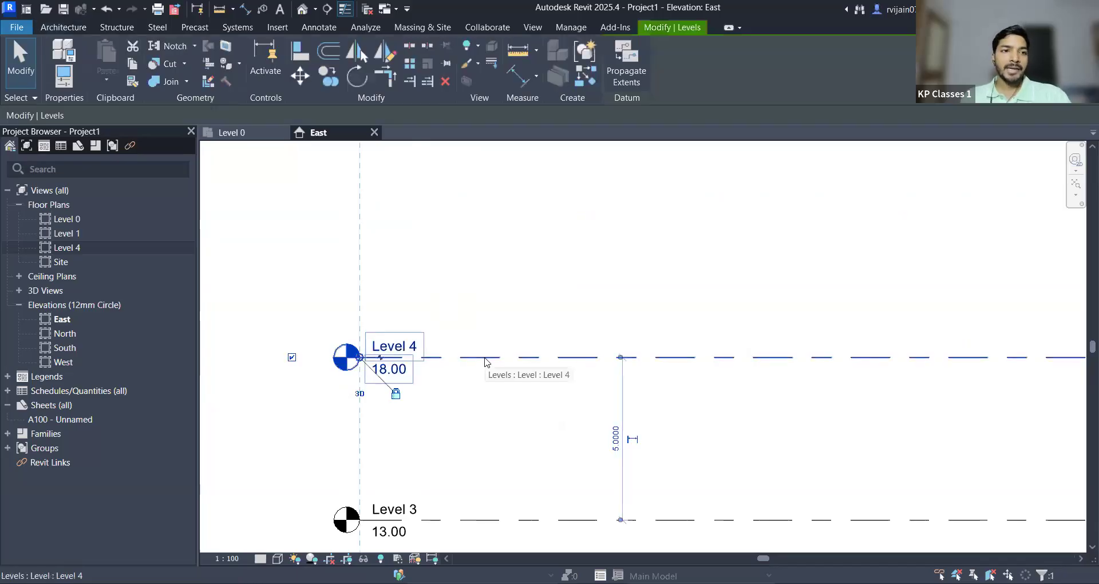
pyautogui.press('Delete')
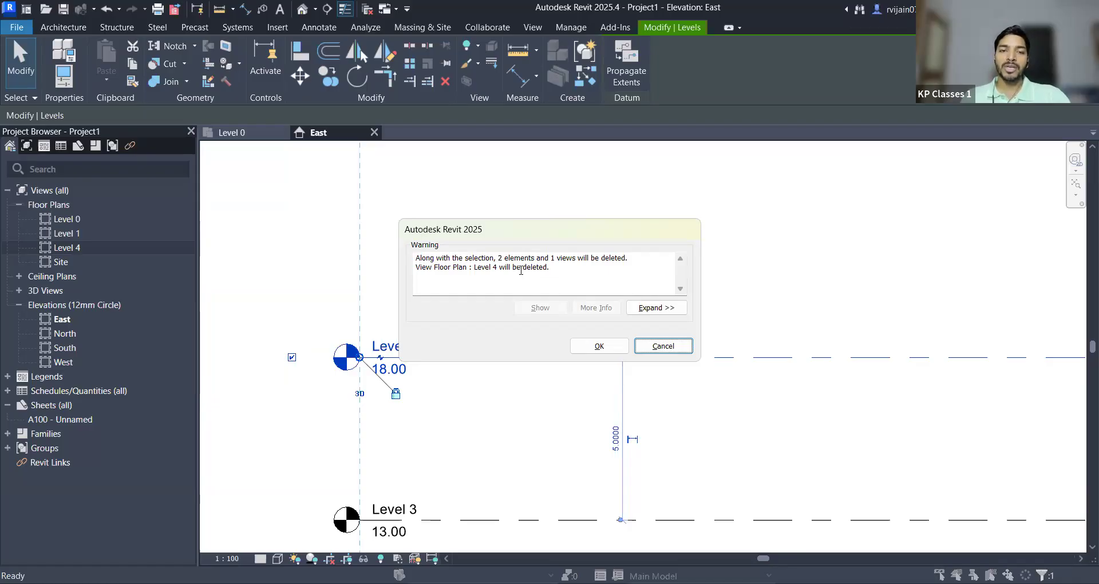
pyautogui.click(597, 346)
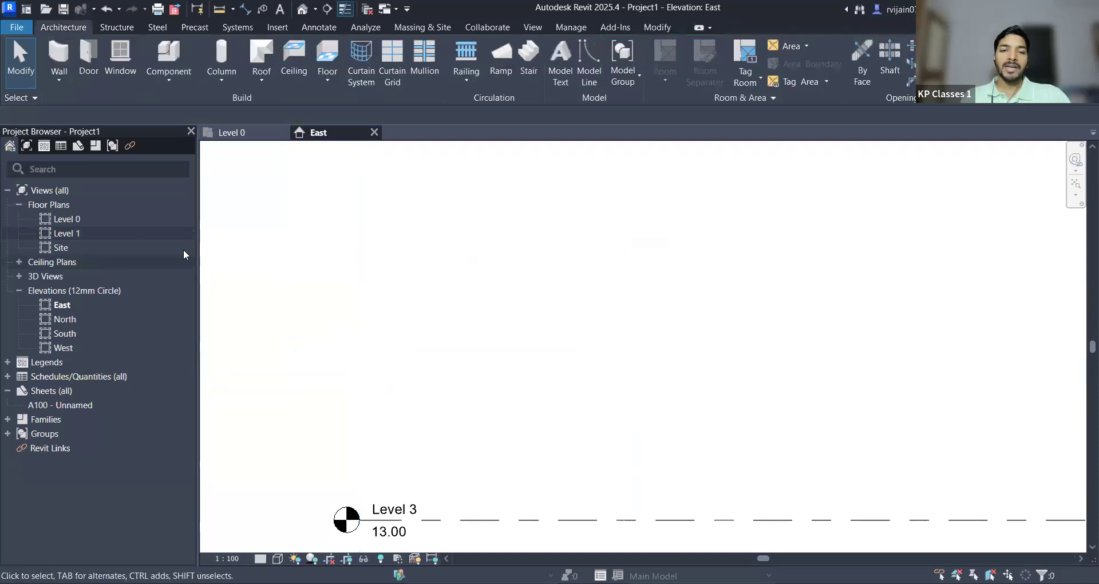
# Step: Delete the short Level 9 datum above Level 8 and fit the East elevation to the window
pyautogui.scroll(-2, 579, 301)
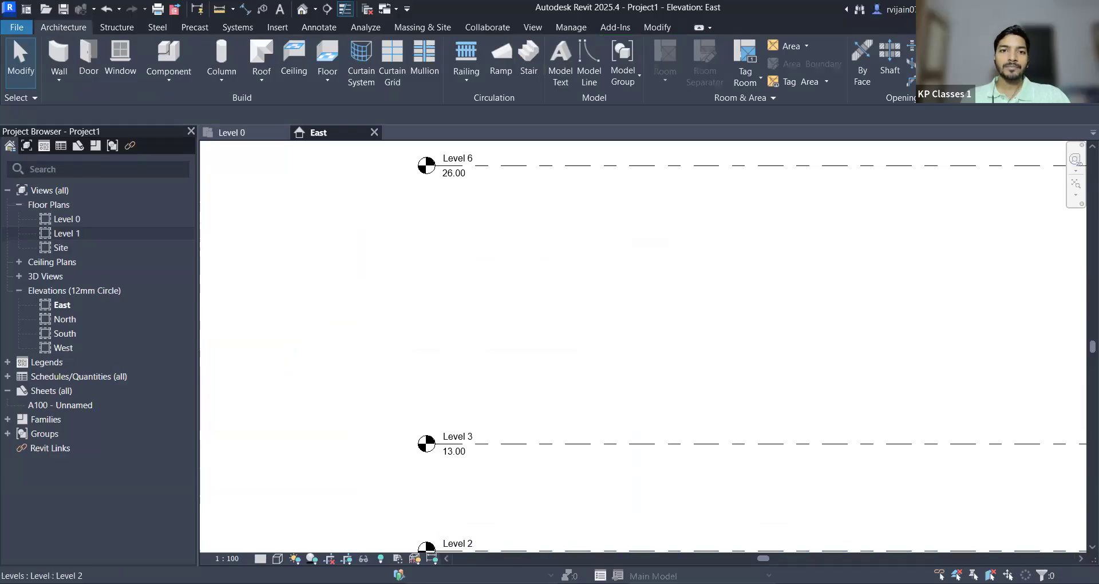
pyautogui.scroll(-2, 527, 328)
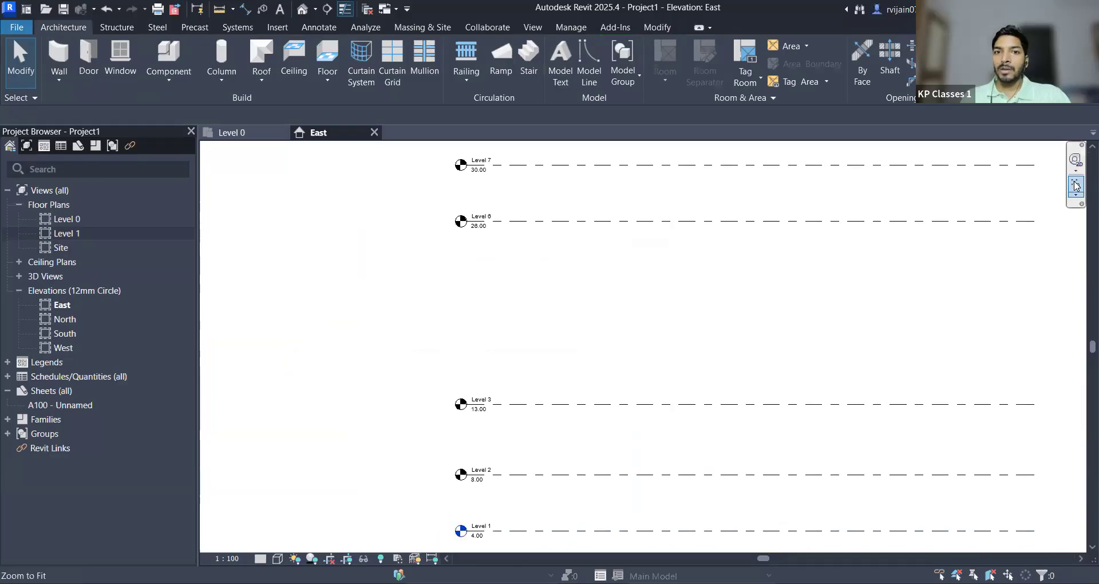
pyautogui.click(1076, 185)
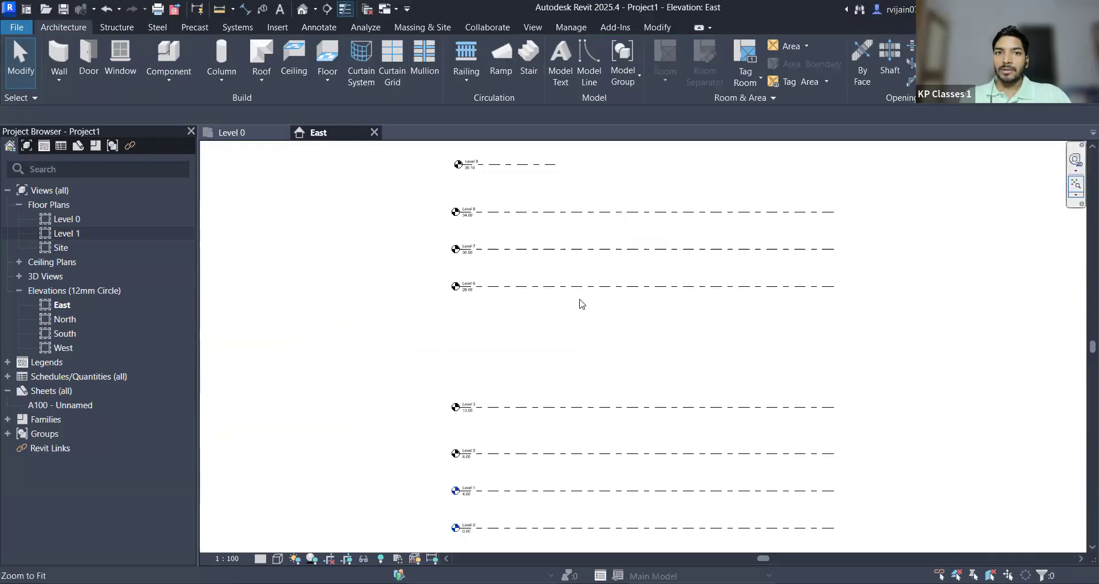
pyautogui.click(541, 166)
pyautogui.press('Delete')
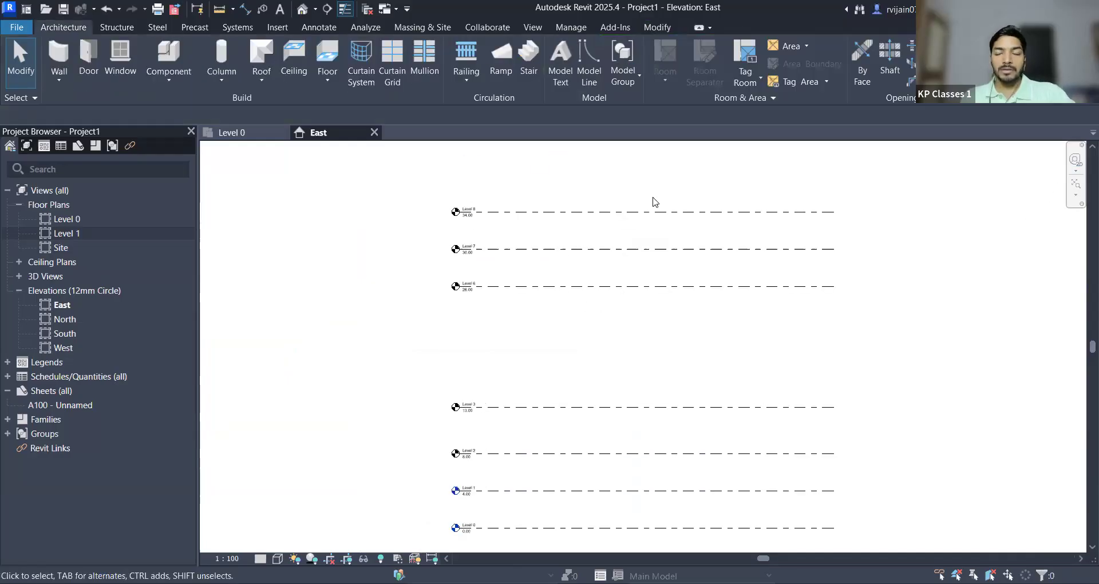
pyautogui.click(1076, 184)
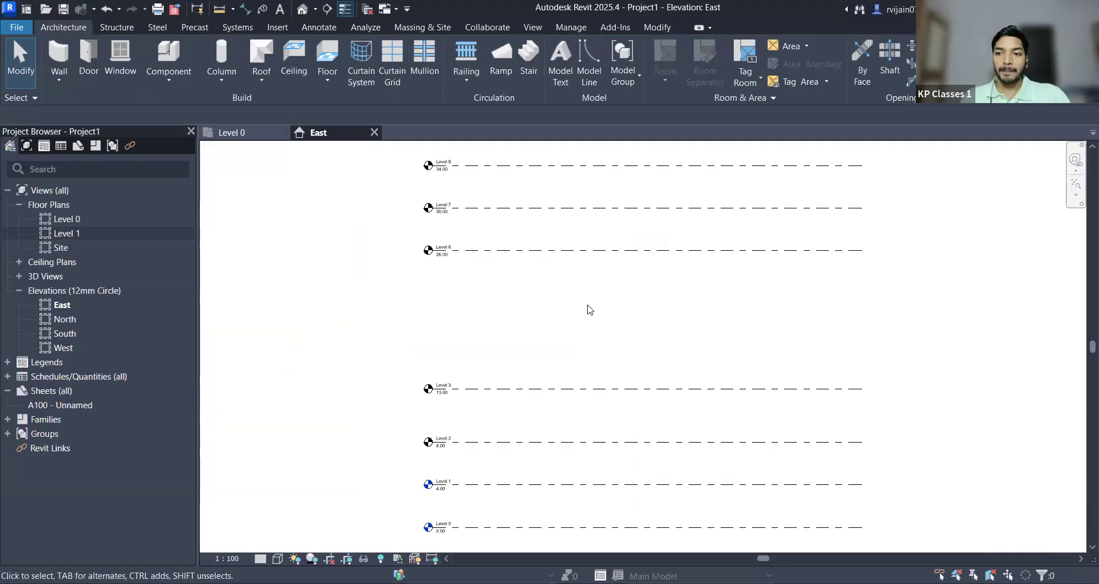
# Step: In the Level 0 floor plan, draw two parallel horizontal grid lines from right to left with aligned ends between the elevation markers
pyautogui.click(232, 132)
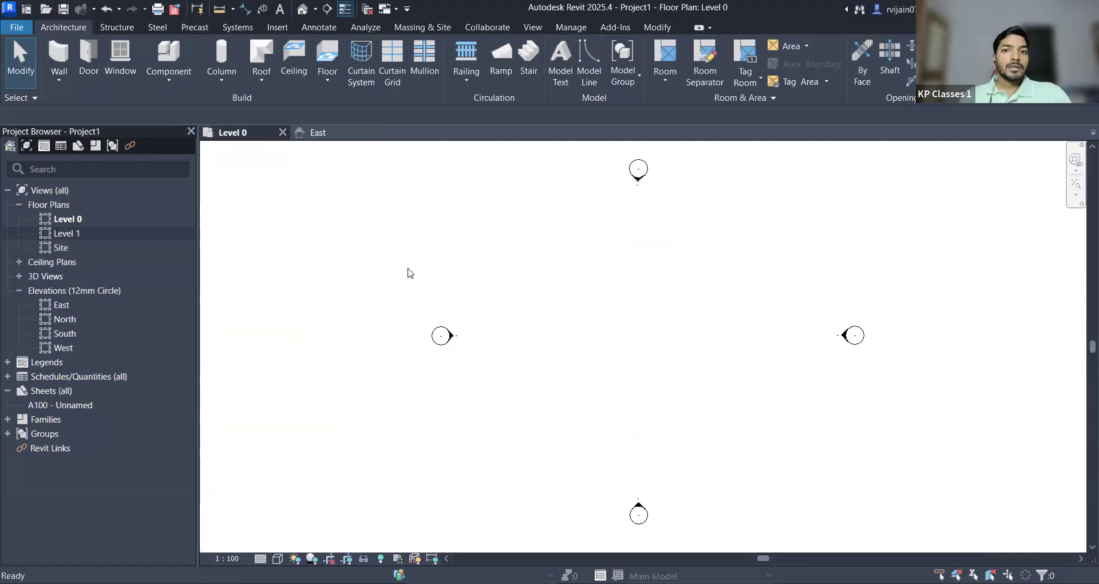
pyautogui.scroll(-2, 597, 305)
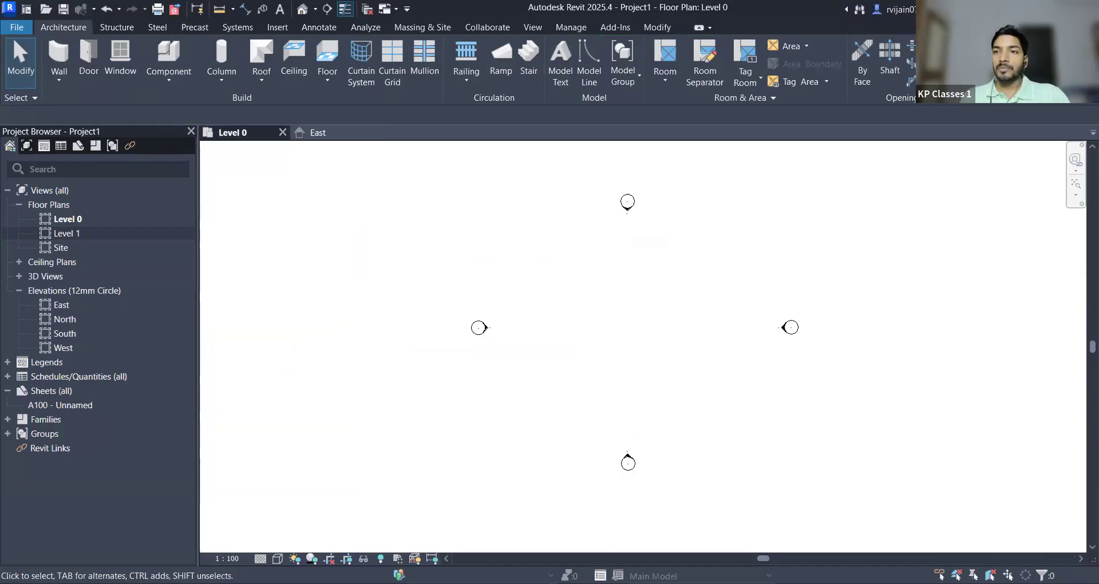
pyautogui.press('g')
pyautogui.press('r')
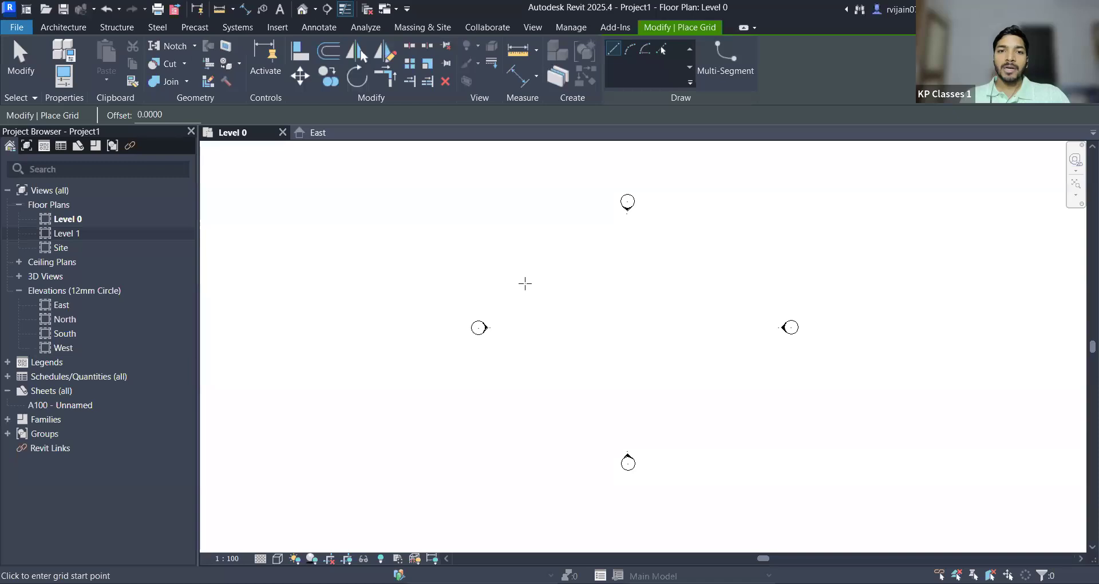
pyautogui.scroll(1, 537, 268)
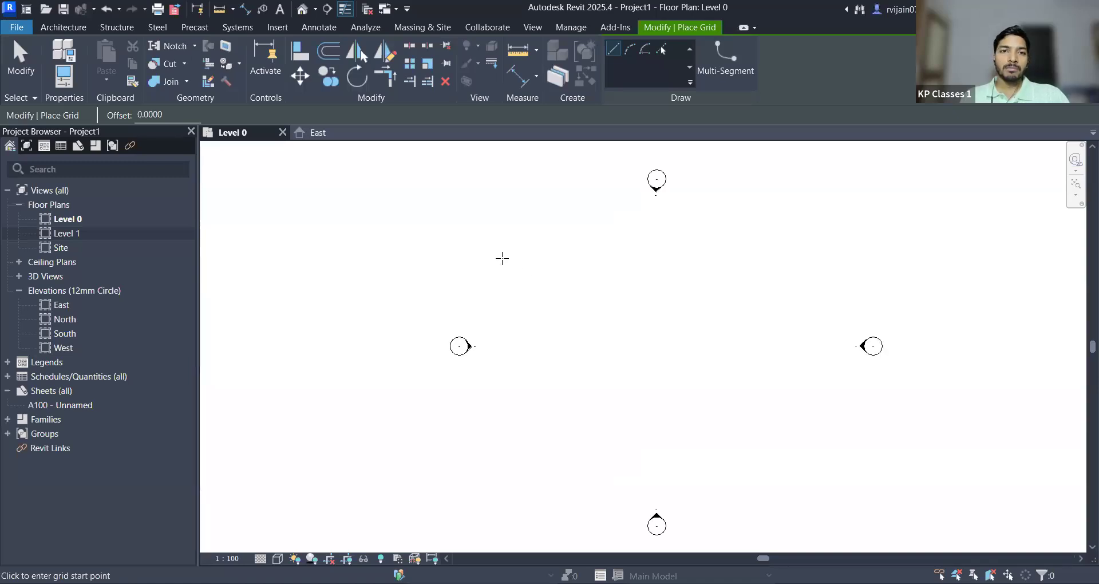
pyautogui.click(502, 259)
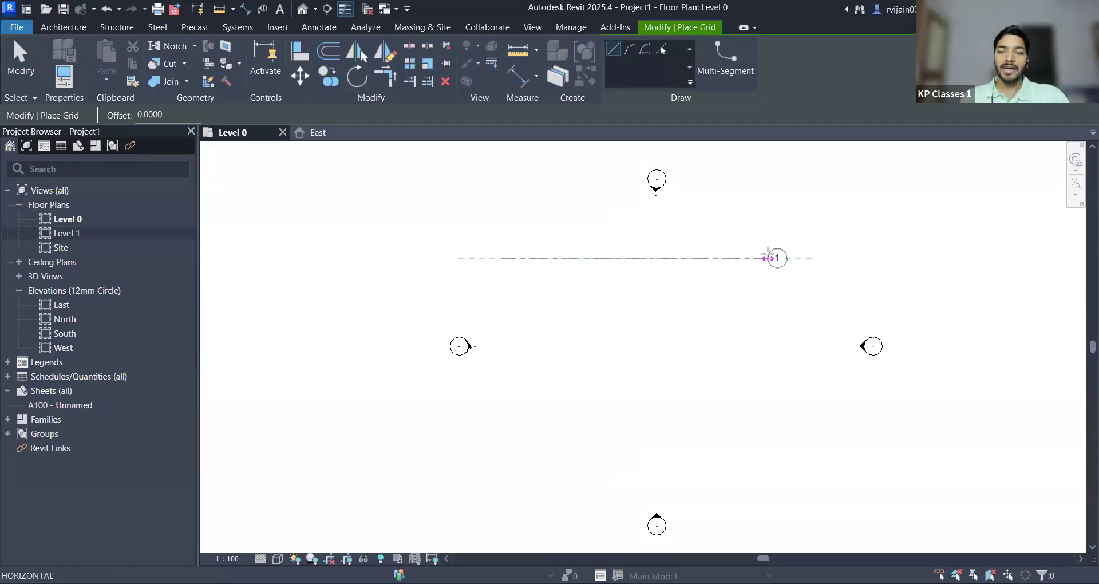
pyautogui.click(787, 253)
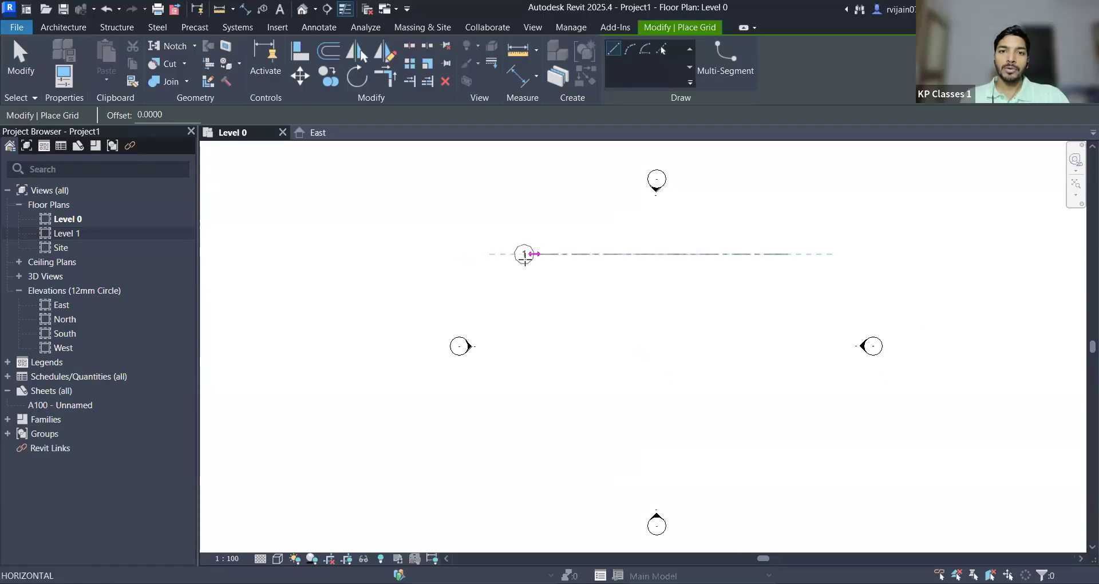
pyautogui.click(787, 317)
pyautogui.click(525, 318)
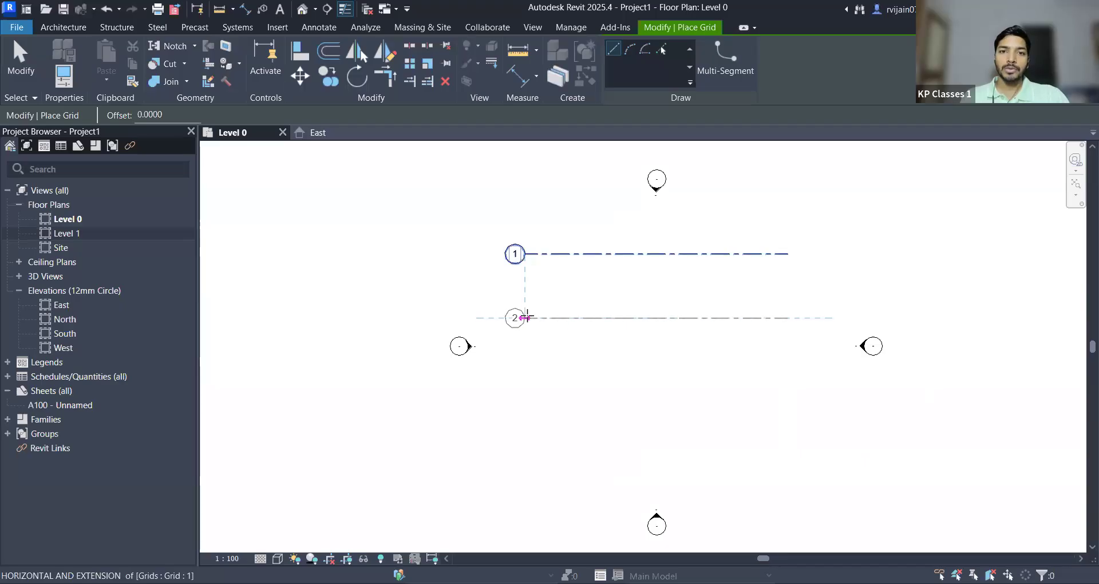
# Step: Add two more aligned horizontal grid lines below the second one, placing the fourth about 3.7 m below the third
pyautogui.click(788, 382)
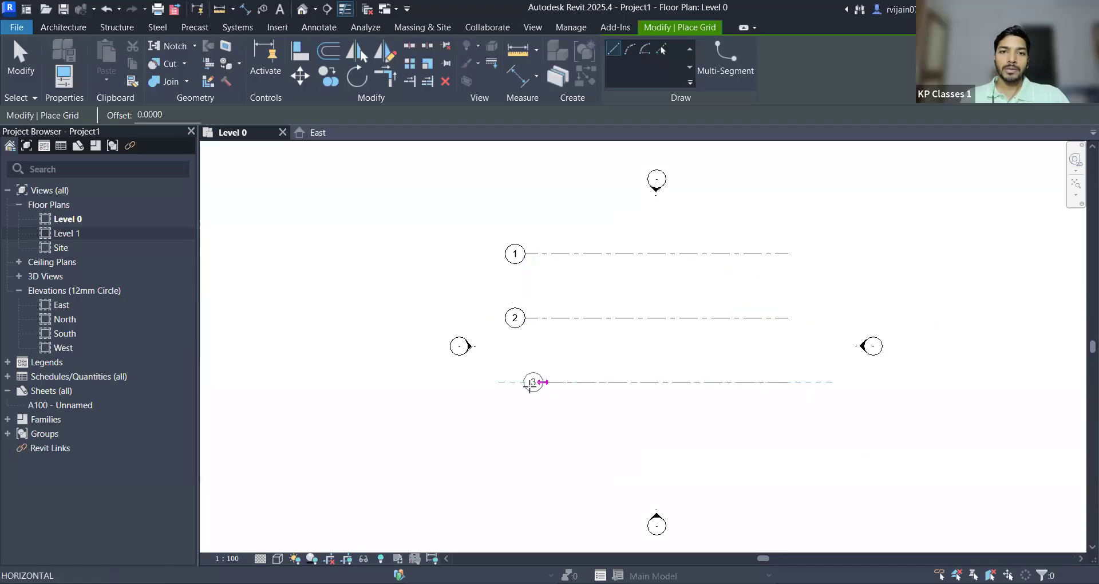
pyautogui.click(524, 382)
pyautogui.click(787, 437)
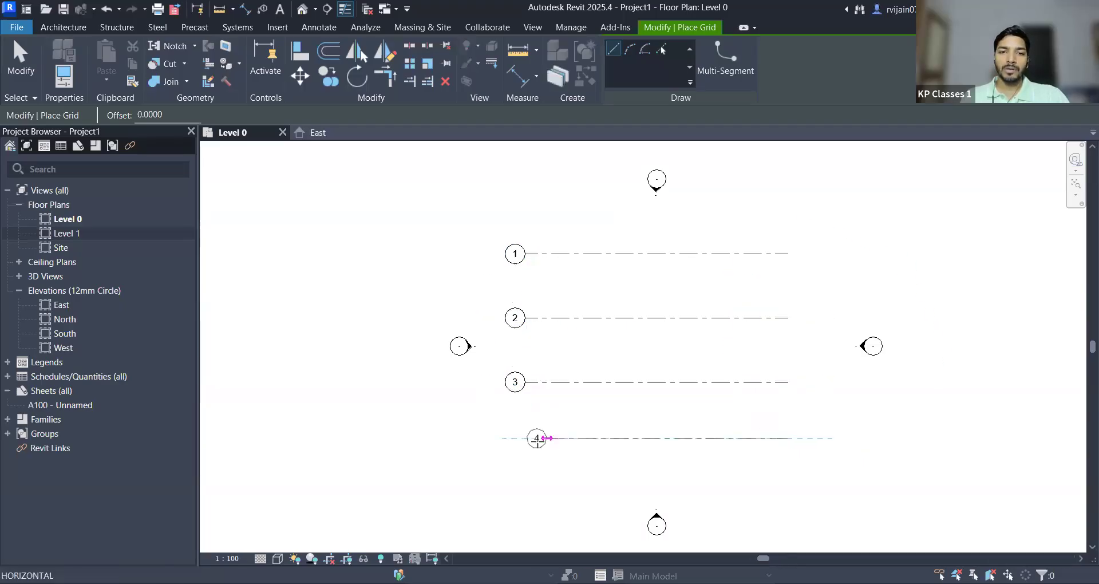
pyautogui.click(523, 439)
# Step: Draw a vertical grid line upward from below the fourth grid to above the first, crossing all four near their bubble ends
pyautogui.moveTo(601, 472); pyautogui.dragTo(559, 449, button='middle')
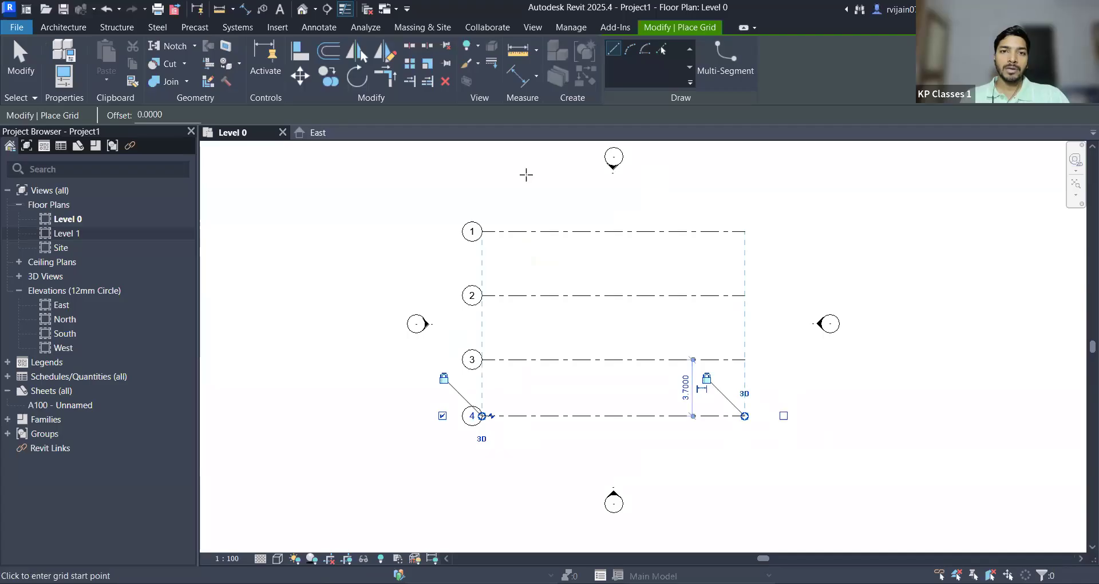
pyautogui.click(523, 465)
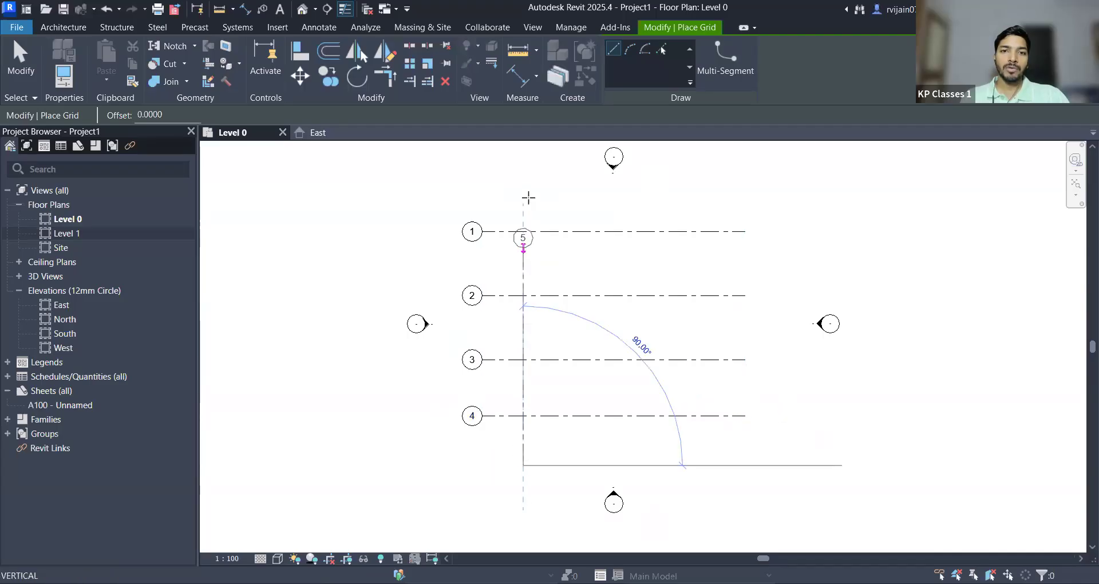
pyautogui.click(523, 187)
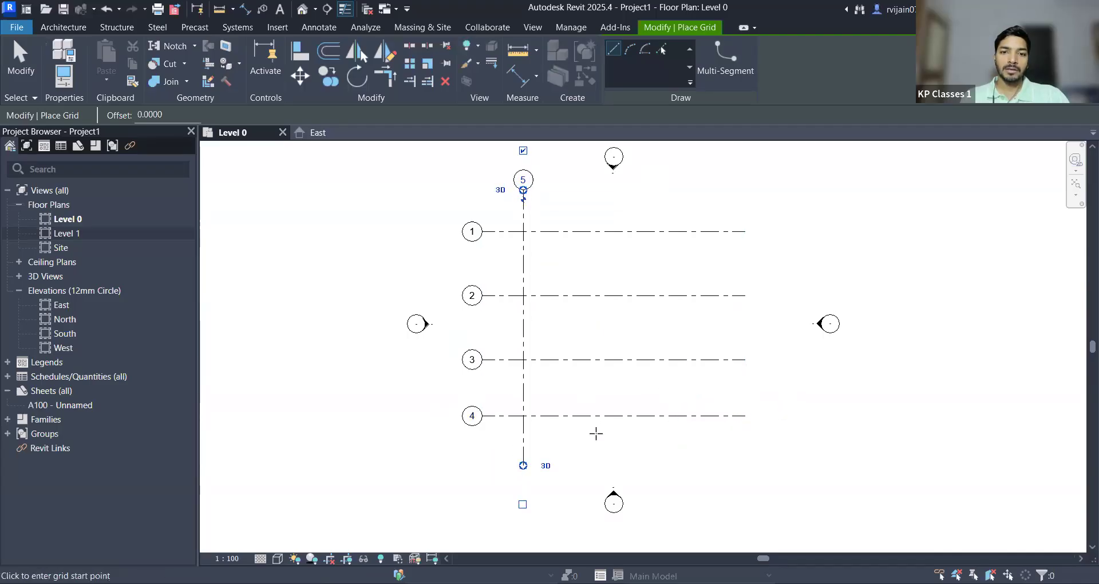
# Step: Draw two more upward vertical grid lines with ends aligned to grid 5, spaced about 3.3 m and 4 m apart
pyautogui.click(573, 465)
pyautogui.click(573, 189)
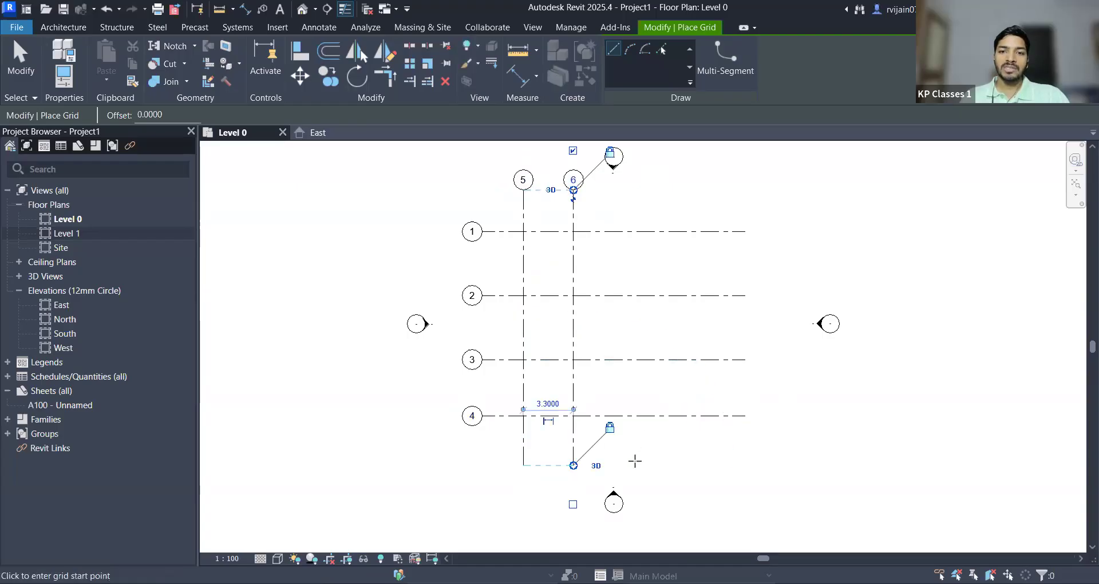
pyautogui.click(634, 465)
pyautogui.click(634, 190)
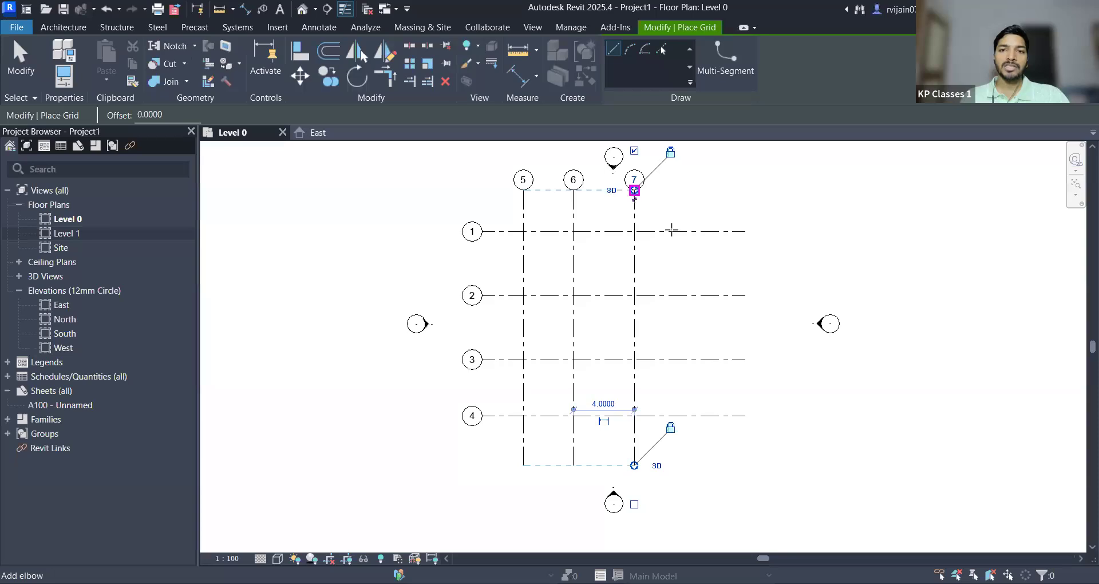
# Step: Draw a slanted grid line at about 112 degrees beyond grid 7, starting level with the vertical grids' lower ends, and end grid placement
pyautogui.click(688, 464)
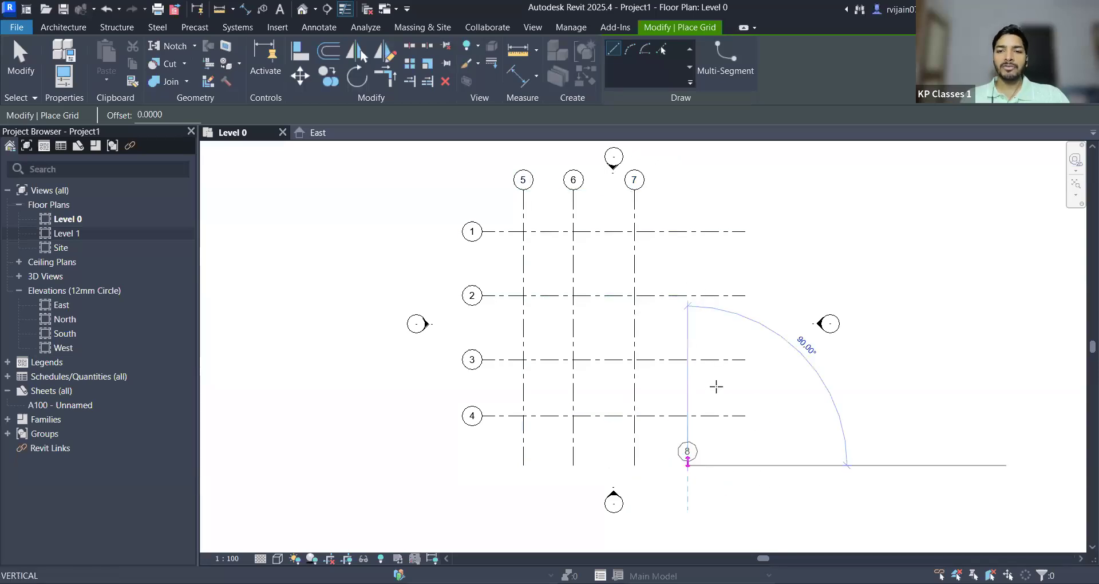
pyautogui.click(797, 191)
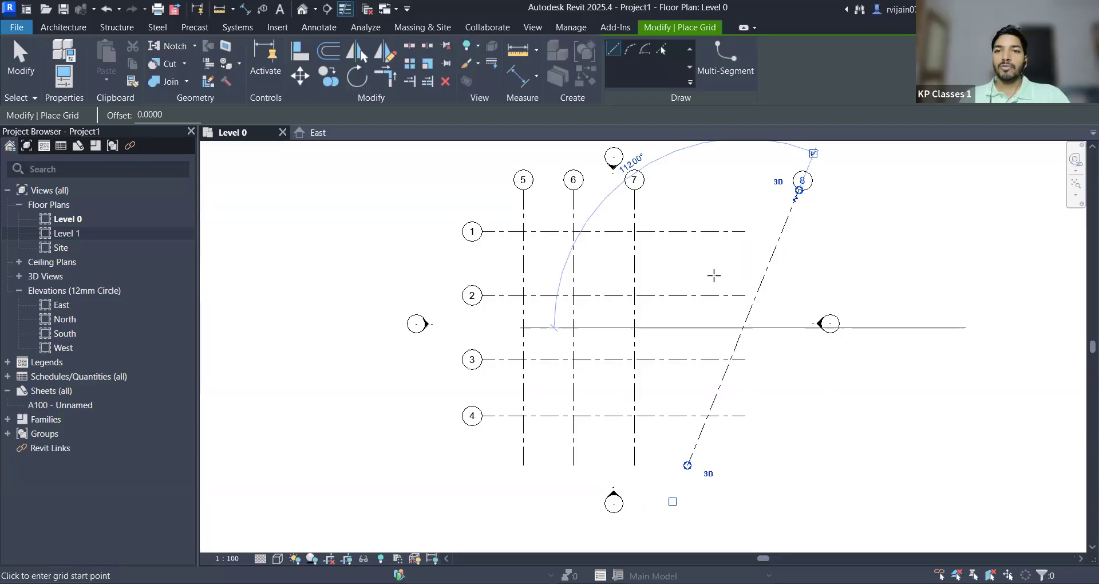
pyautogui.press('Escape')
pyautogui.press('Escape')
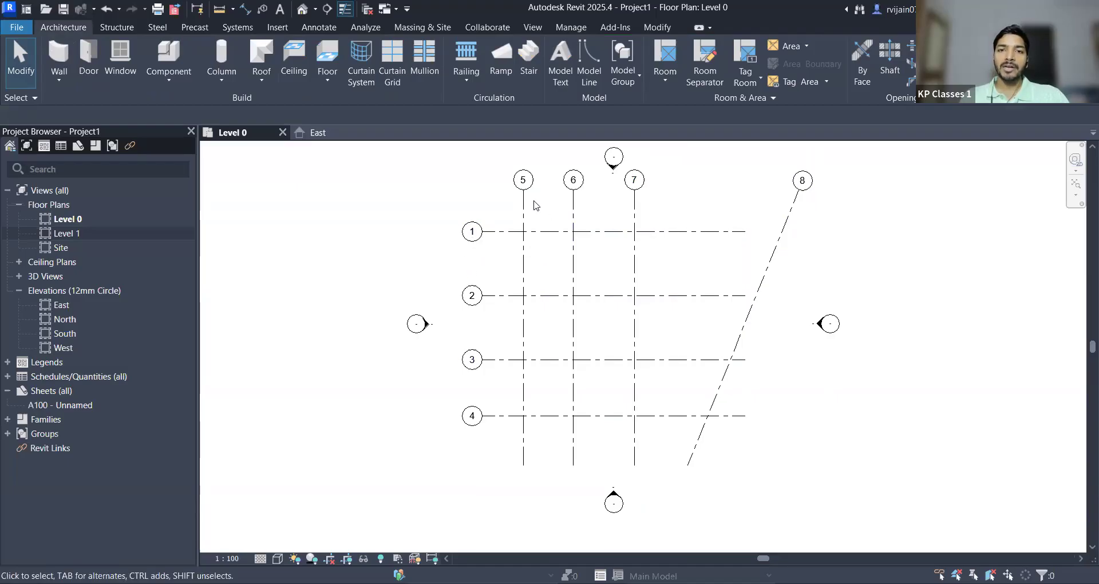
# Step: Delete the slanted grid 8 and the vertical grids 7, 6 and 5
pyautogui.click(796, 206)
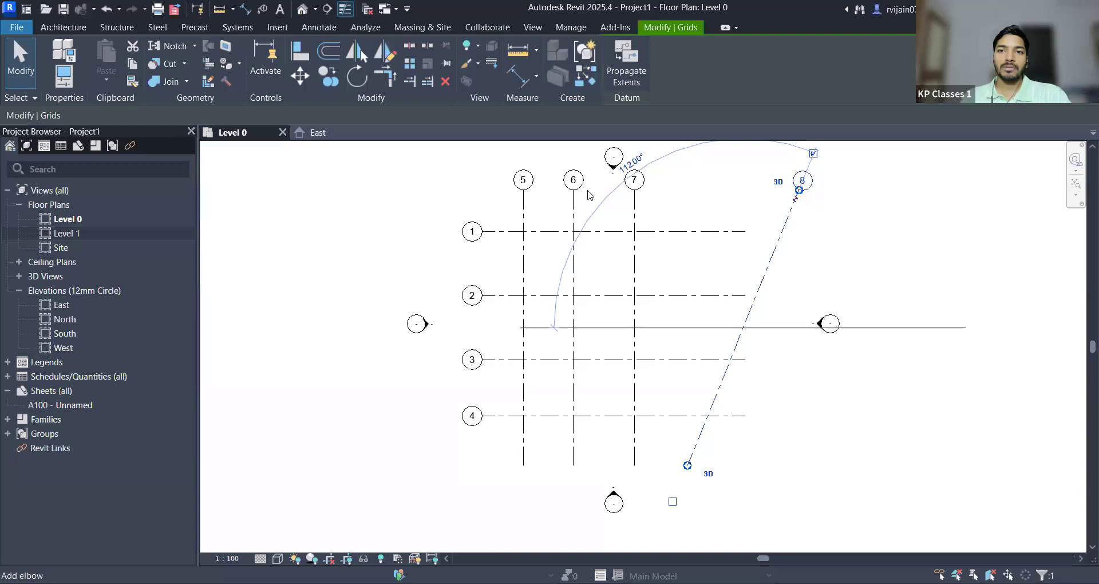
pyautogui.press('Delete')
pyautogui.click(635, 209)
pyautogui.press('Delete')
pyautogui.click(578, 207)
pyautogui.press('Delete')
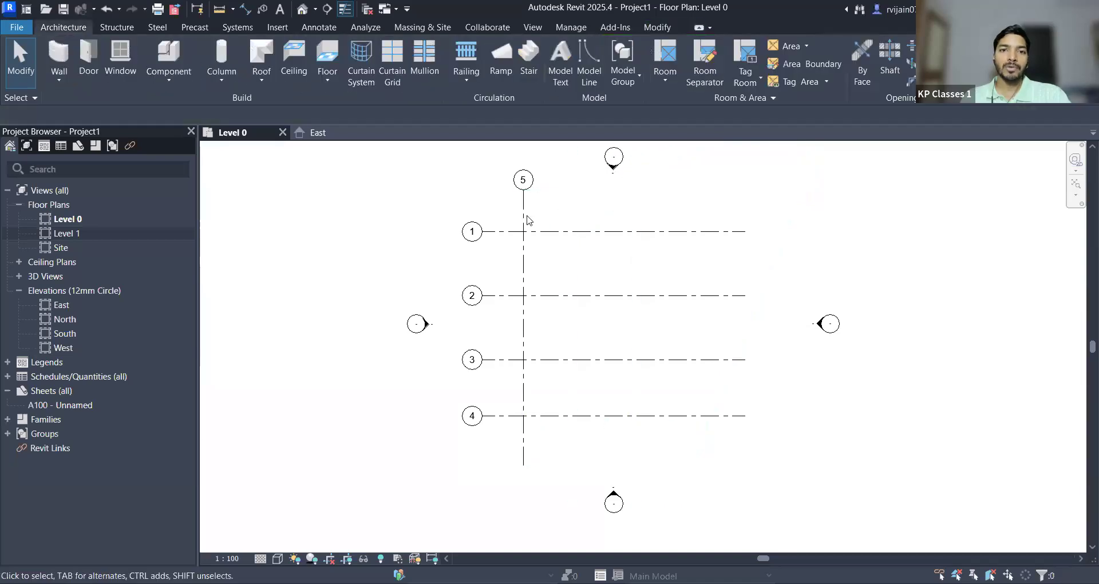
pyautogui.click(525, 214)
pyautogui.press('Delete')
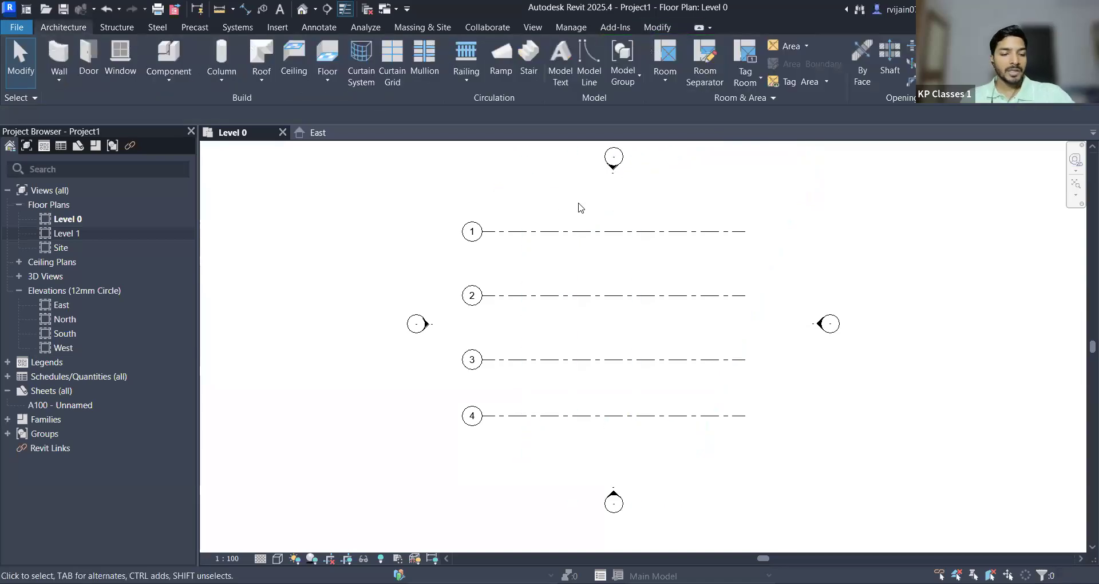
# Step: Draw a vertical grid line upward from below grid 4 to above grid 1, crossing the horizontal grids near their bubble ends
pyautogui.press('g')
pyautogui.press('r')
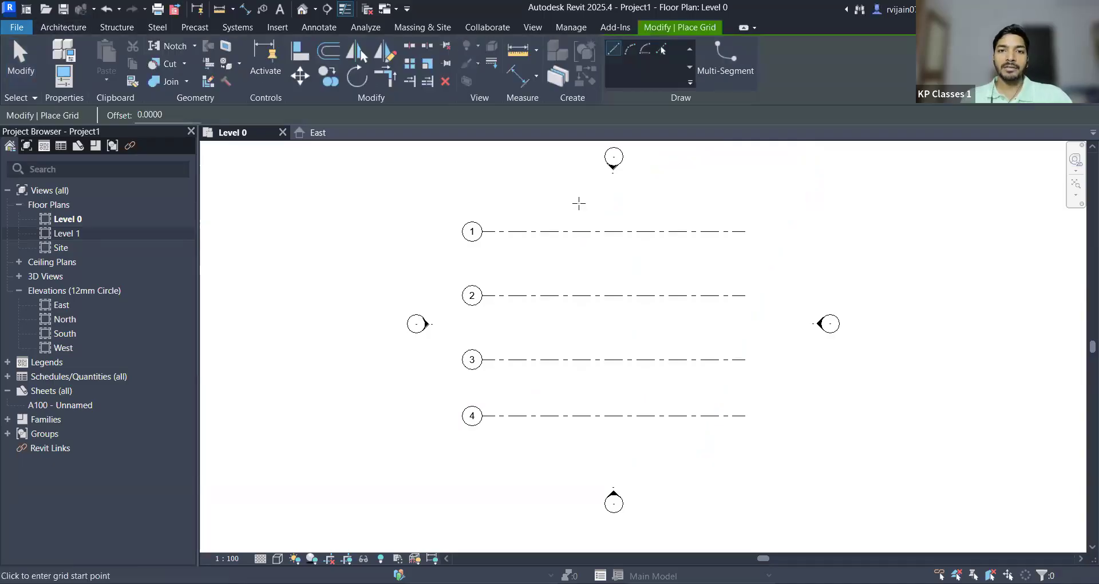
pyautogui.click(506, 456)
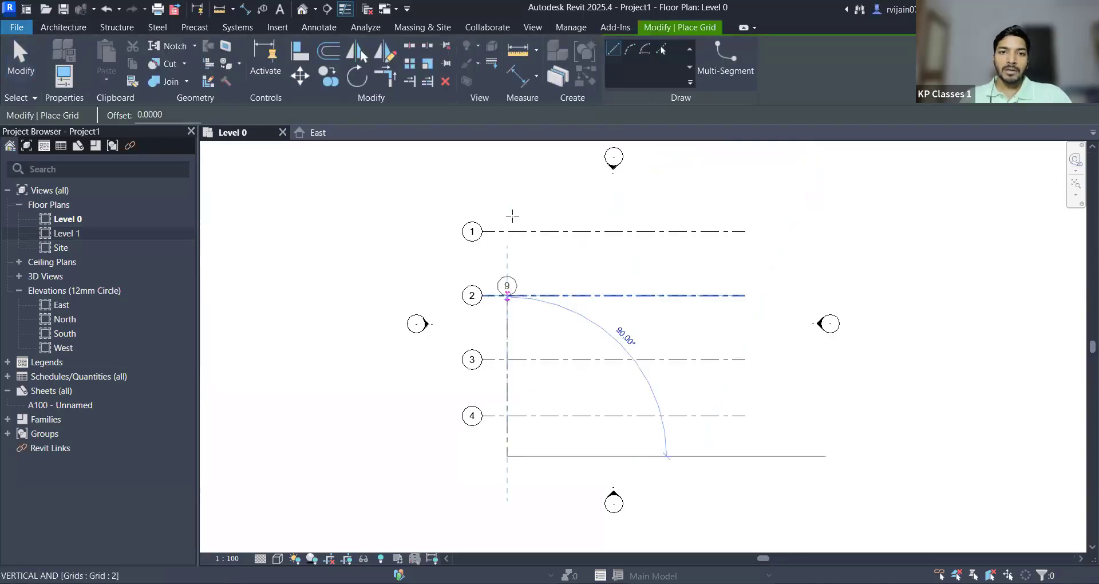
pyautogui.click(507, 182)
pyautogui.press('Escape')
pyautogui.press('Escape')
# Step: Rename the vertical grid line as A
pyautogui.scroll(4, 507, 184)
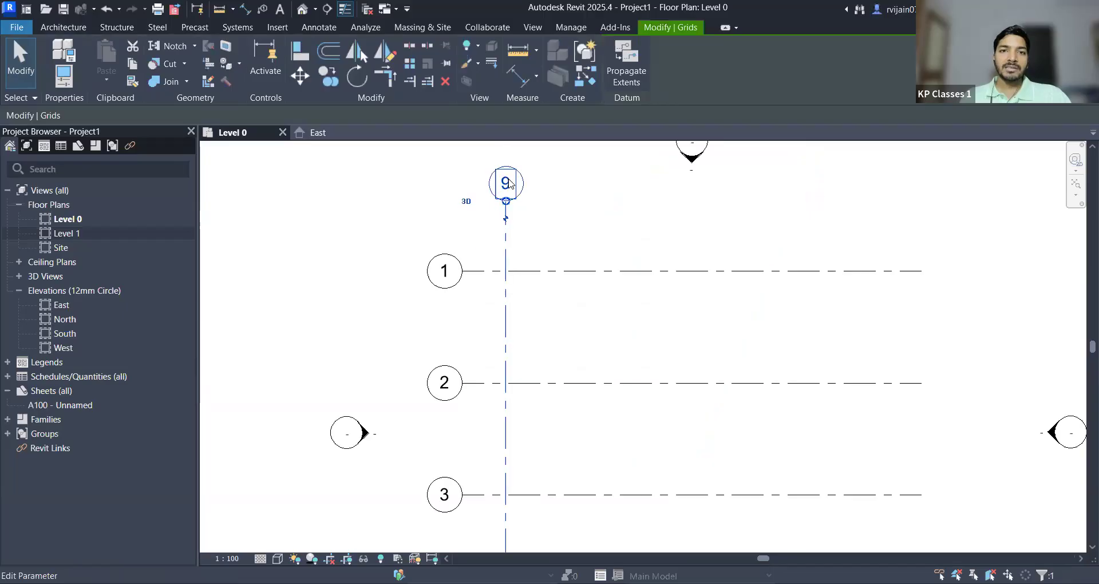
pyautogui.click(505, 183)
pyautogui.write('A')
pyautogui.press('Return')
pyautogui.press('Escape')
# Step: Draw two more vertical grid lines with ends aligned to grid A, spaced about 3.5 m and 4.3 m apart
pyautogui.scroll(-3, 595, 223)
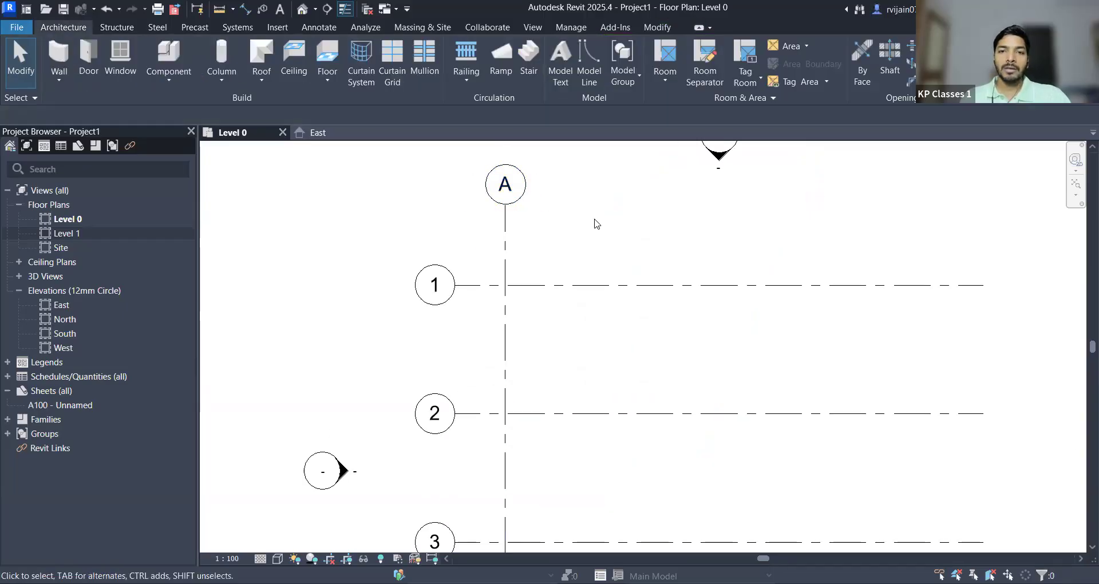
pyautogui.press('g')
pyautogui.press('r')
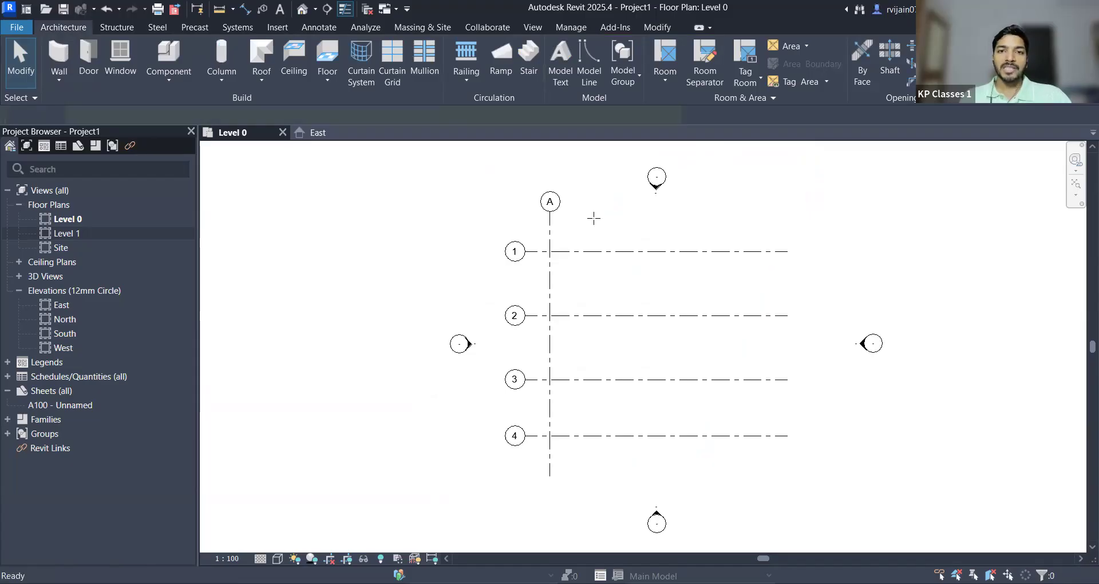
pyautogui.click(603, 452)
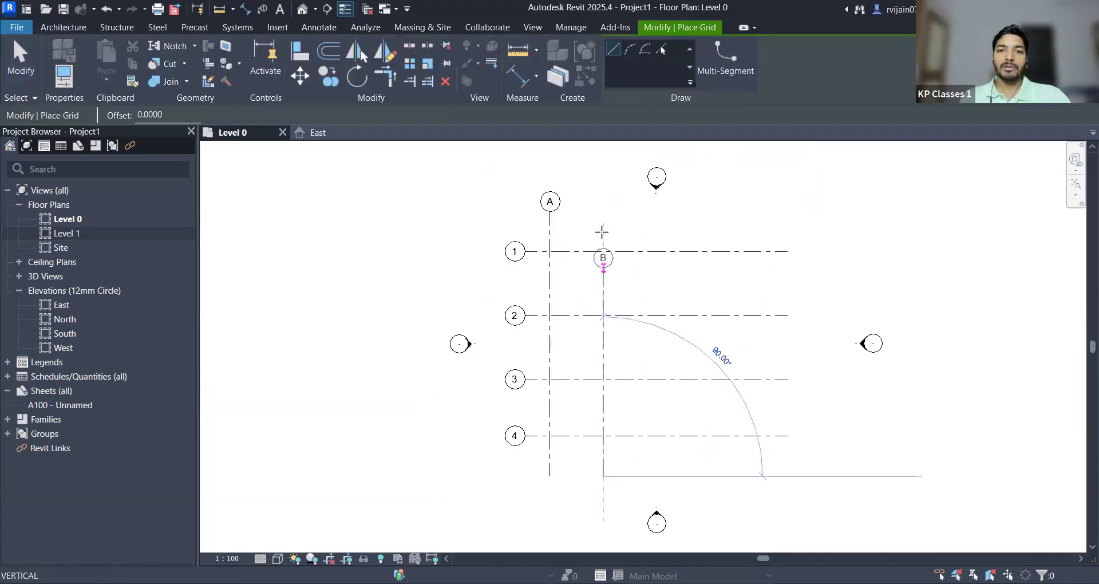
pyautogui.click(603, 211)
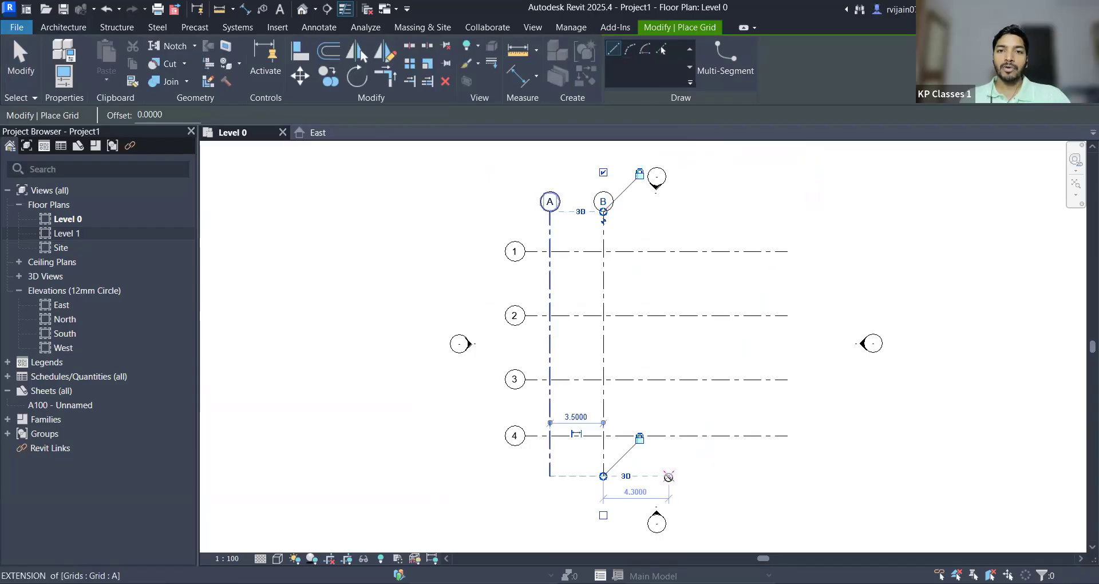
pyautogui.click(669, 476)
pyautogui.click(668, 212)
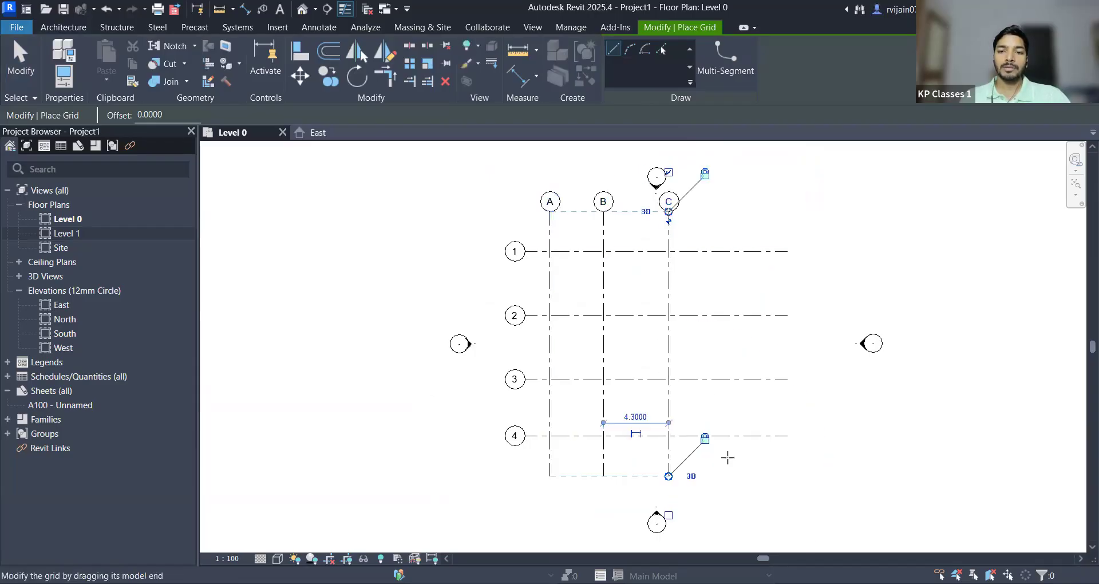
# Step: Draw a fourth aligned vertical grid line beyond grid C, near the free ends of the horizontal grids, and end grid placement
pyautogui.click(745, 476)
pyautogui.click(742, 211)
pyautogui.press('Escape')
pyautogui.press('Escape')
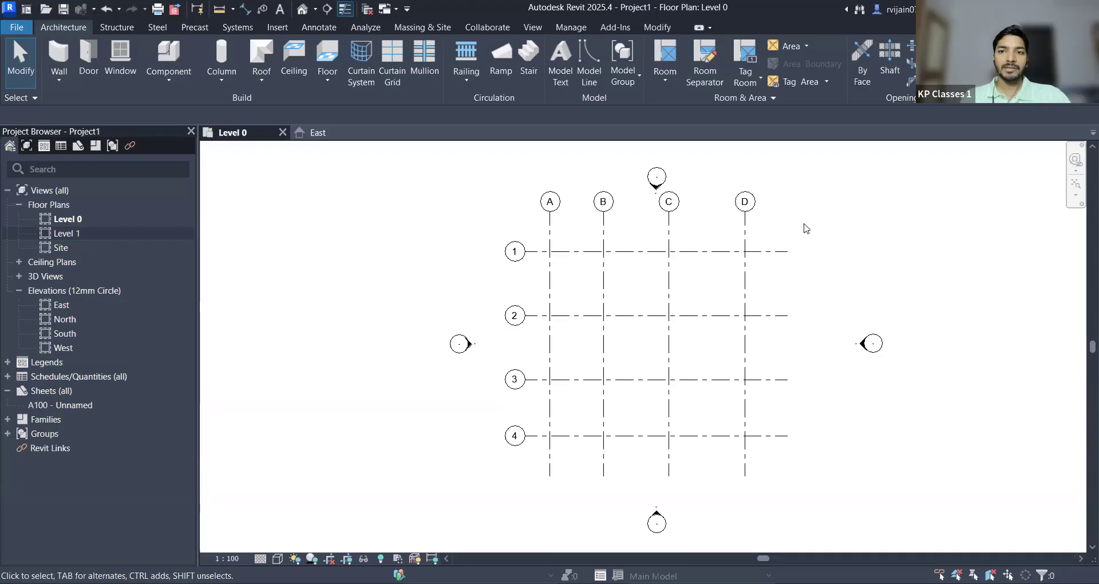
# Step: Select all eight grid lines and nudge them down and to the right to centre them between the elevation markers
pyautogui.scroll(-1, 671, 229)
pyautogui.scroll(1, 704, 315)
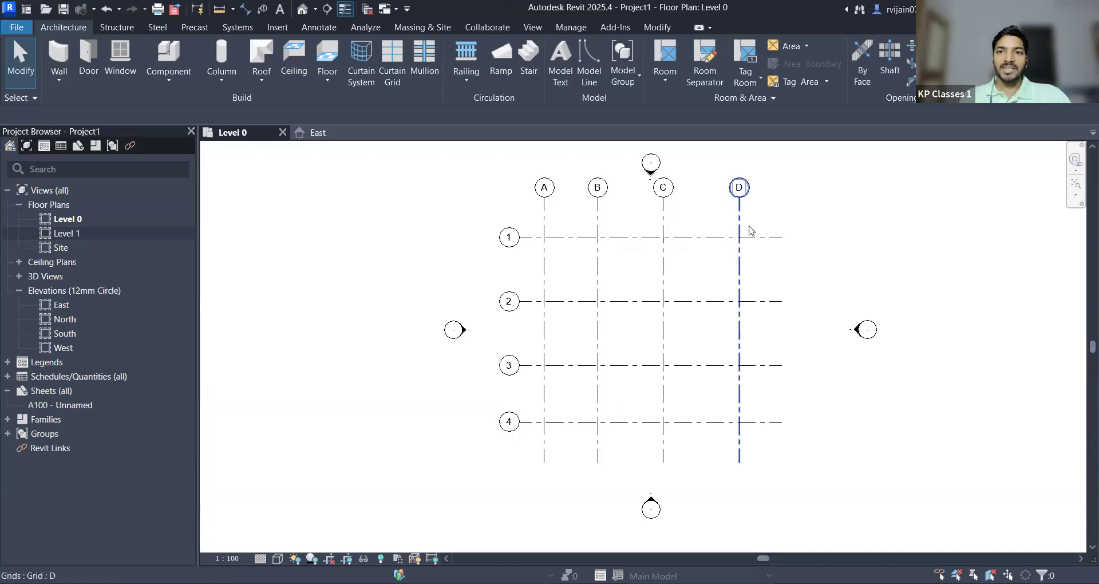
pyautogui.moveTo(750, 232); pyautogui.dragTo(538, 448)
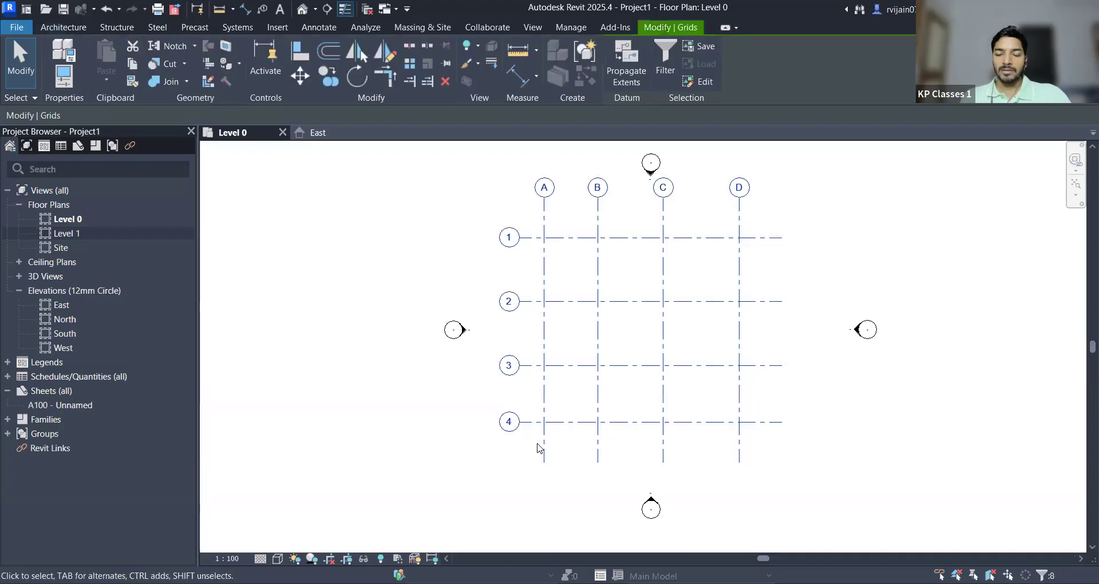
pyautogui.press('Down')
pyautogui.press('Down')
pyautogui.press('Down')
pyautogui.press('Down')
pyautogui.press('Right')
pyautogui.press('Right')
pyautogui.press('Right')
pyautogui.press('Right')
pyautogui.press('Right')
pyautogui.press('Right')
pyautogui.press('Right')
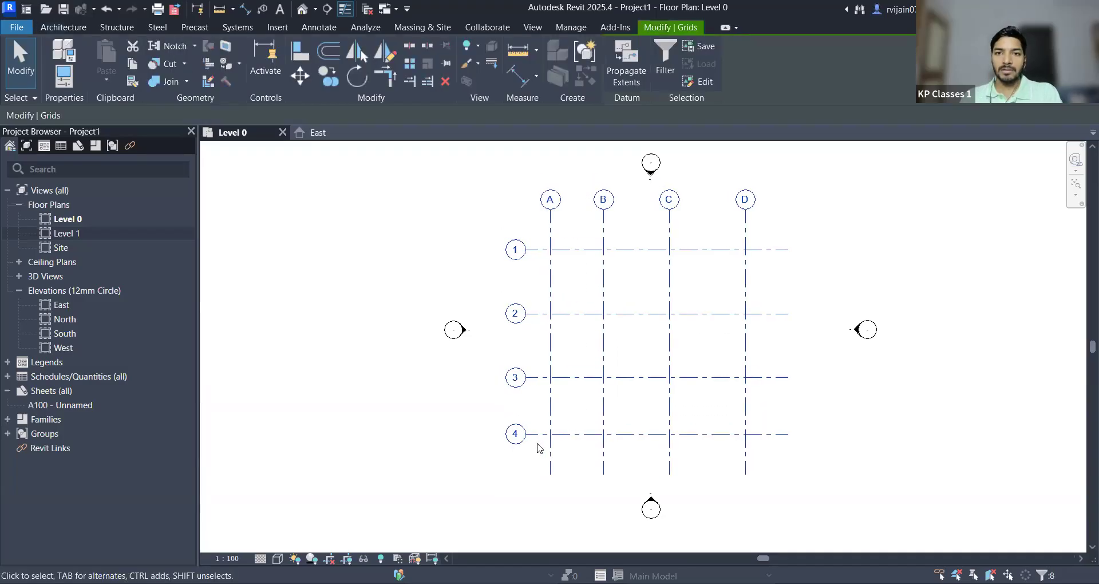
pyautogui.press('Escape')
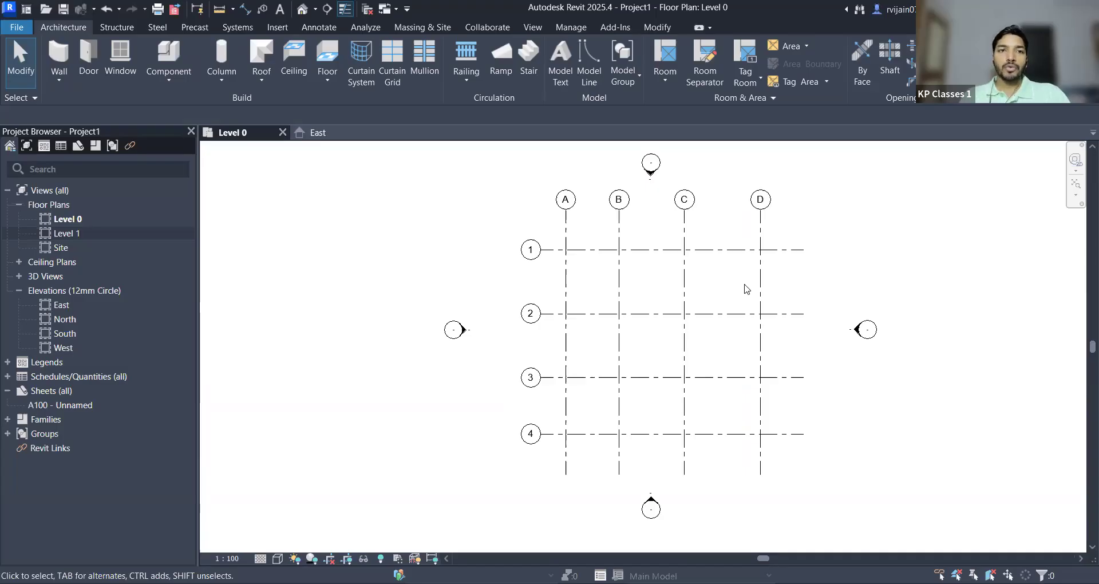
# Step: Check how grids 1 to 4 appear in the East elevation and return to the Level 0 floor plan
pyautogui.click(322, 134)
pyautogui.scroll(3, 427, 344)
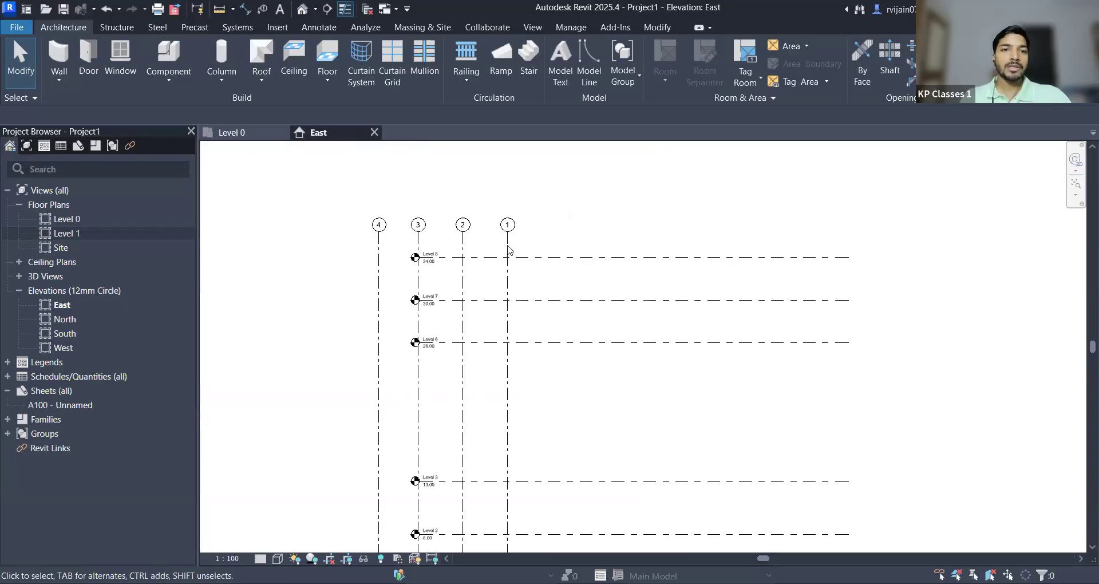
pyautogui.click(230, 132)
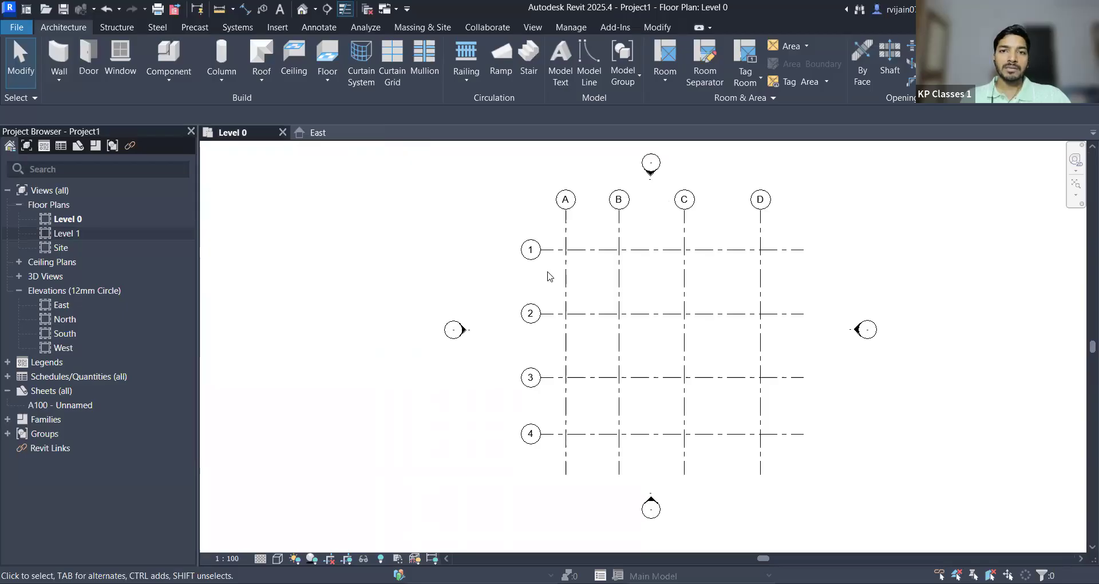
# Step: In the North elevation, extend the aligned level lines on both sides, past grids D and A
pyautogui.doubleClick(60, 318)
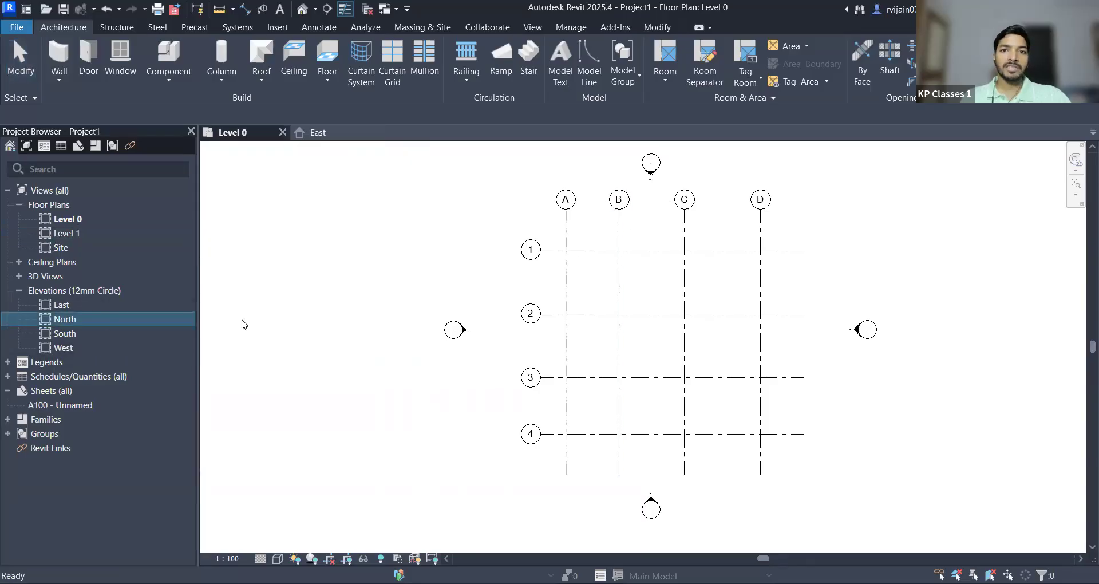
pyautogui.scroll(3, 703, 169)
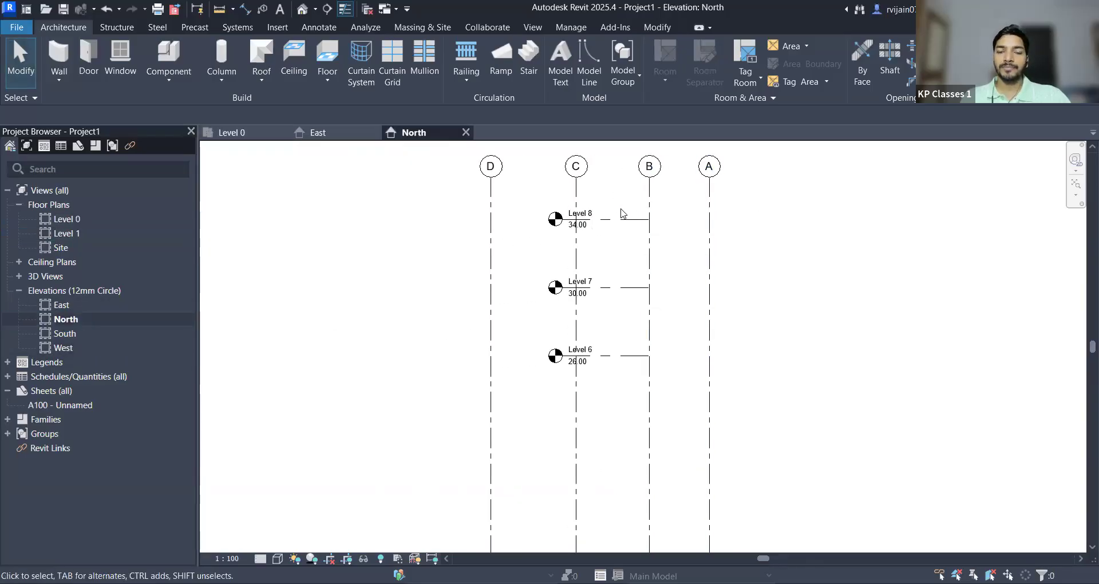
pyautogui.scroll(-2, 623, 213)
pyautogui.click(616, 217)
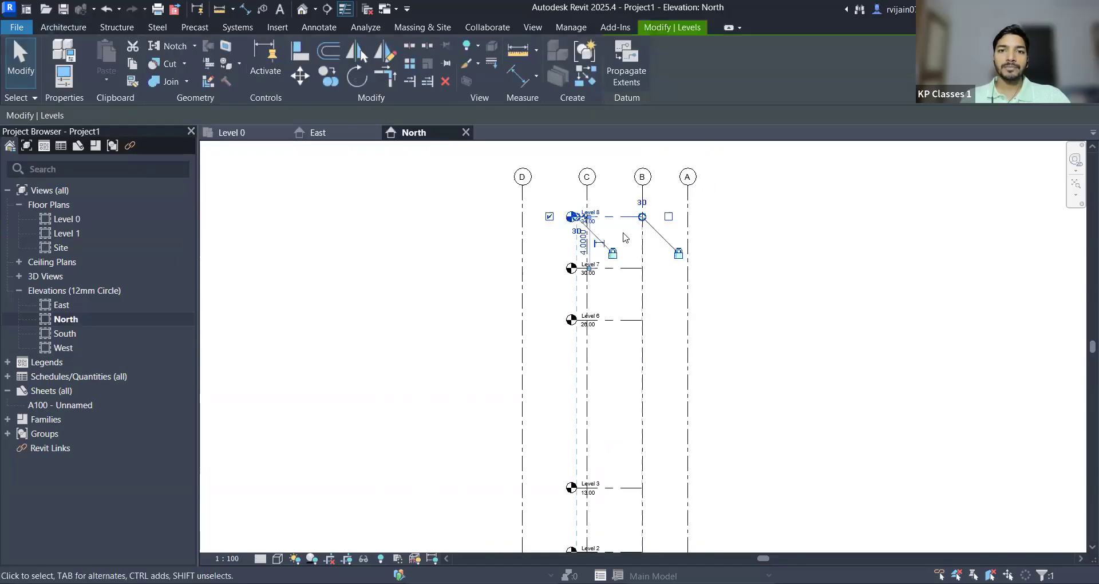
pyautogui.moveTo(582, 219); pyautogui.dragTo(411, 218)
pyautogui.moveTo(642, 217); pyautogui.dragTo(784, 216)
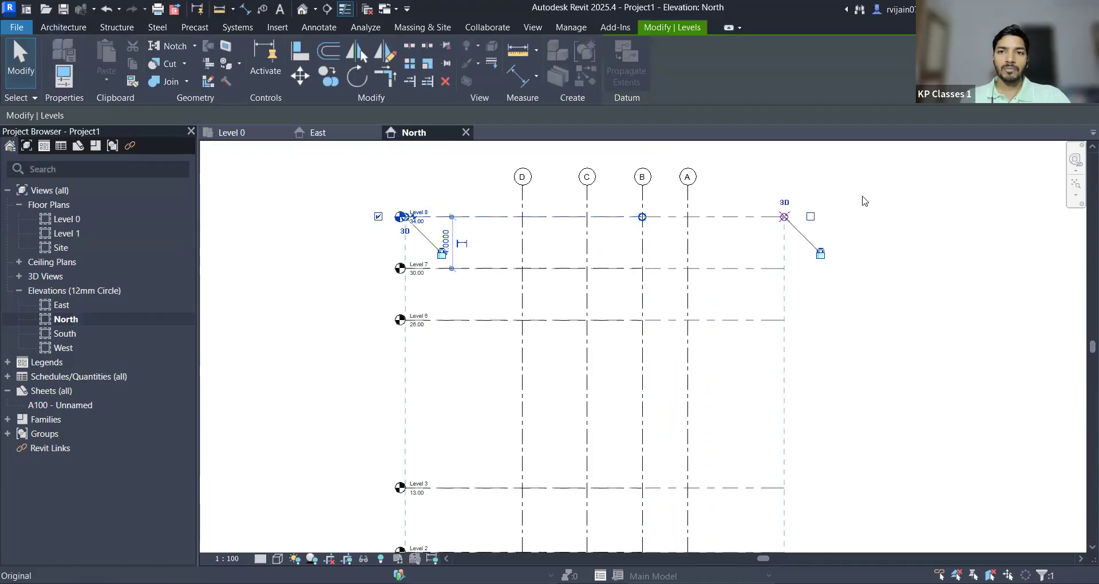
pyautogui.click(757, 200)
# Step: In the East elevation, extend the head ends of the aligned level lines past grid 4
pyautogui.click(329, 133)
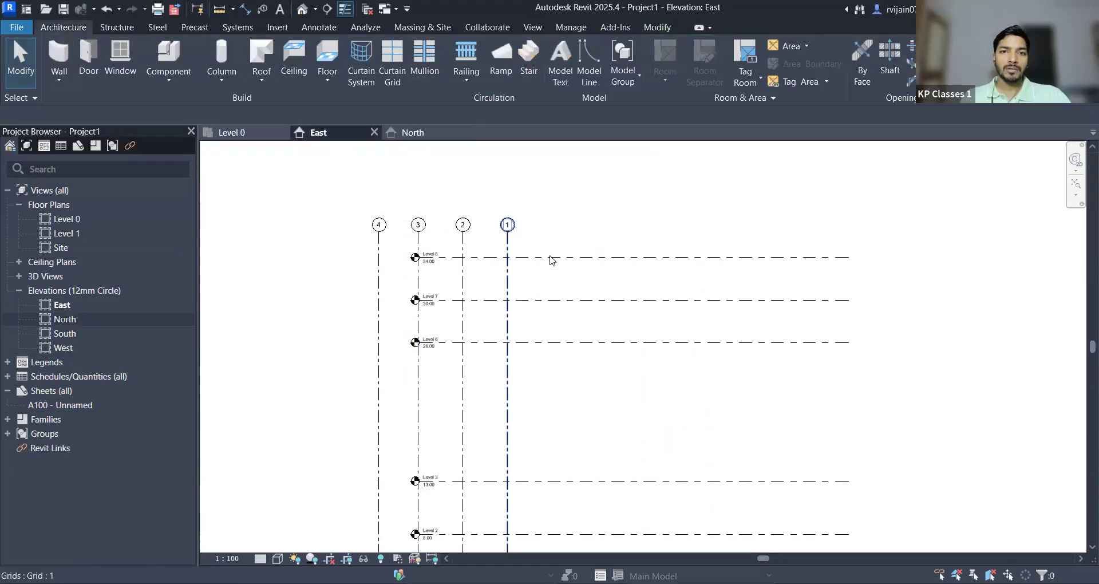
pyautogui.click(430, 262)
pyautogui.moveTo(416, 257); pyautogui.dragTo(292, 258)
pyautogui.click(501, 521)
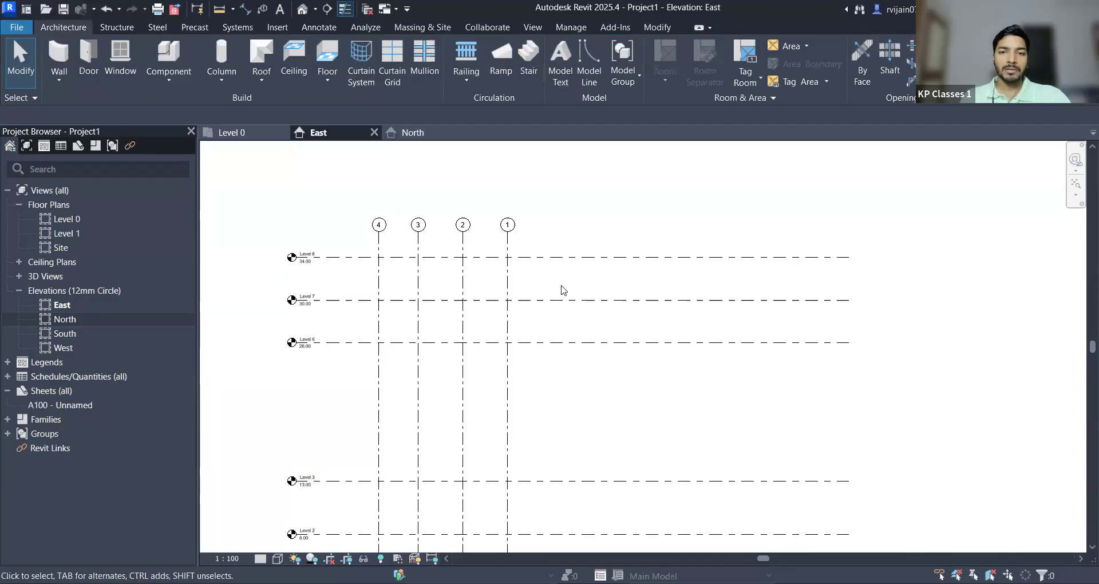
pyautogui.scroll(-4, 561, 289)
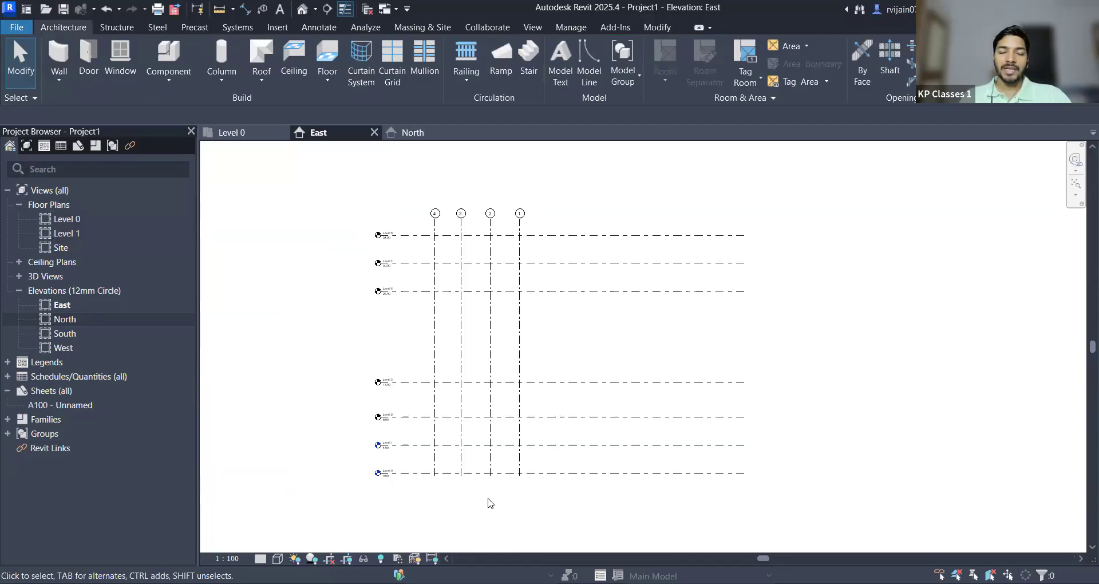
pyautogui.scroll(2, 491, 503)
pyautogui.scroll(-1, 486, 502)
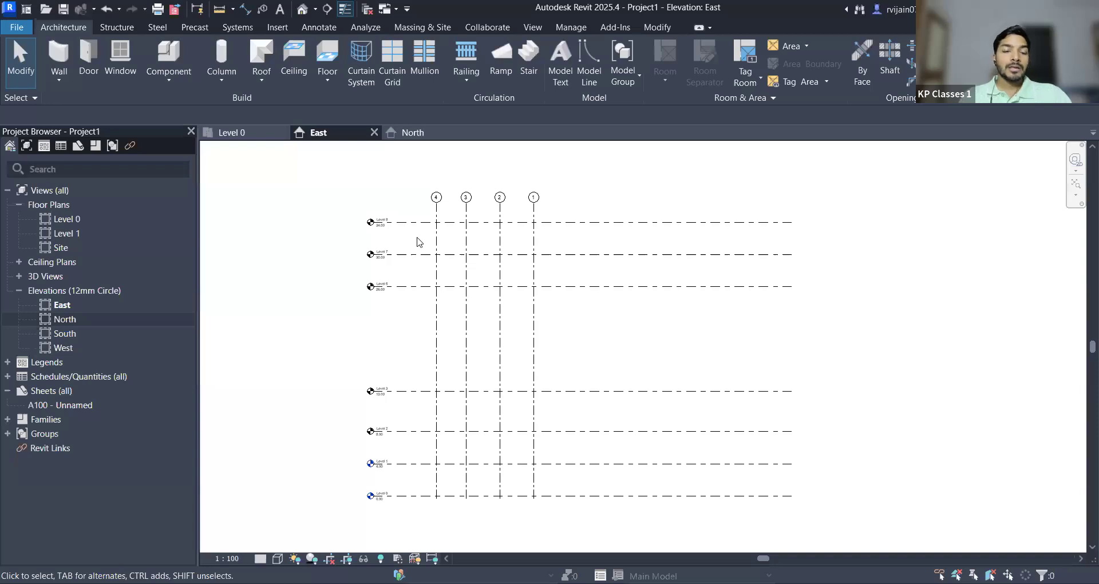
# Step: In the Level 0 floor plan, draw a start-end-radius arc grid of about 5 m radius, starting between grids A and B and sweeping past grid C
pyautogui.scroll(1, 717, 297)
pyautogui.moveTo(716, 297); pyautogui.dragTo(611, 255, button='middle')
pyautogui.scroll(-2, 611, 254)
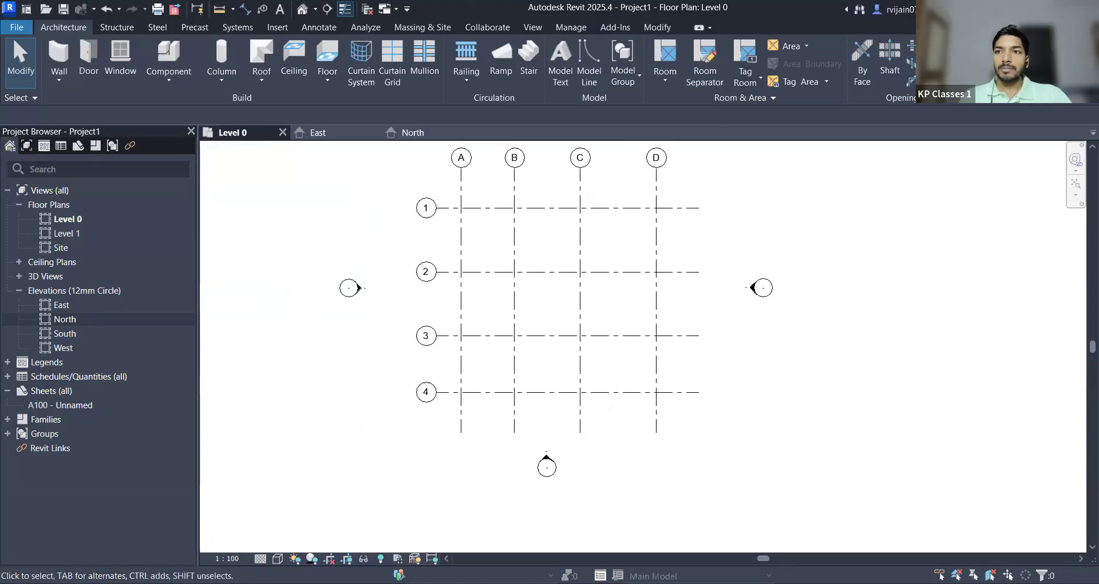
pyautogui.press('g')
pyautogui.press('r')
pyautogui.scroll(1, 571, 255)
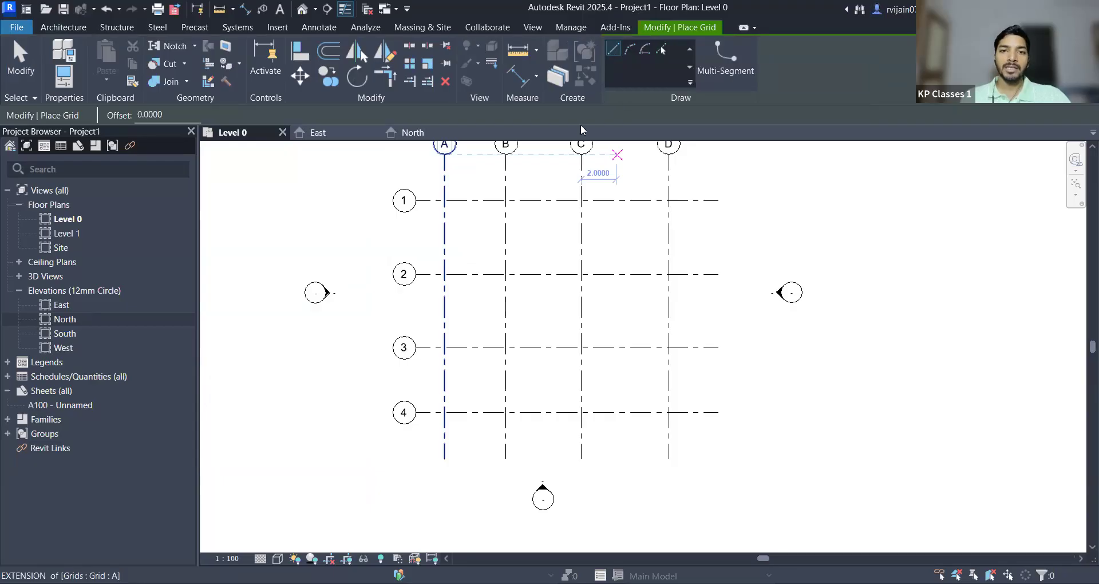
pyautogui.click(632, 50)
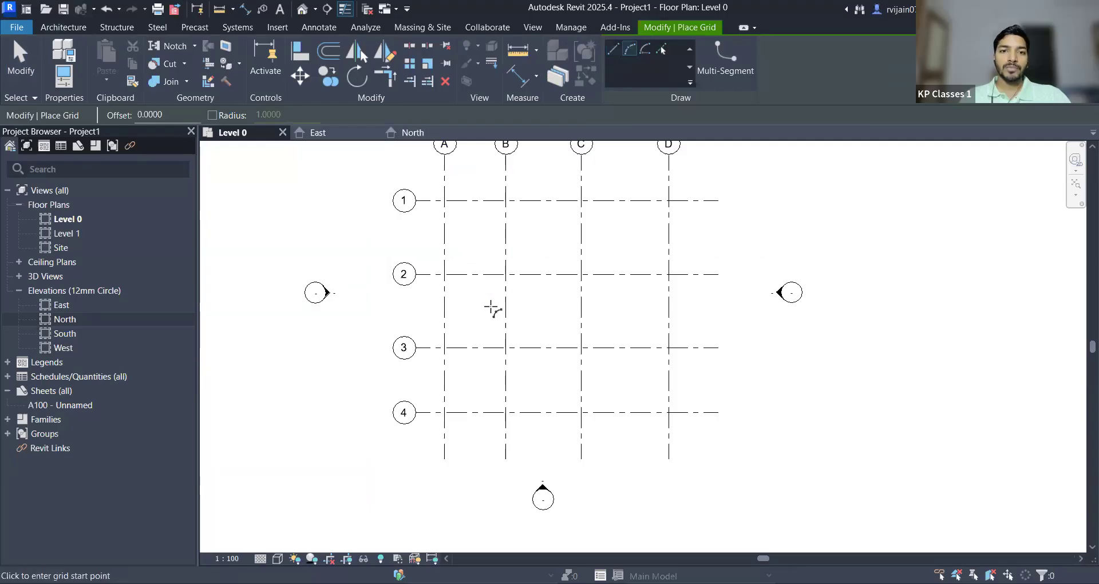
pyautogui.scroll(1, 492, 306)
pyautogui.scroll(-1, 461, 358)
pyautogui.click(461, 357)
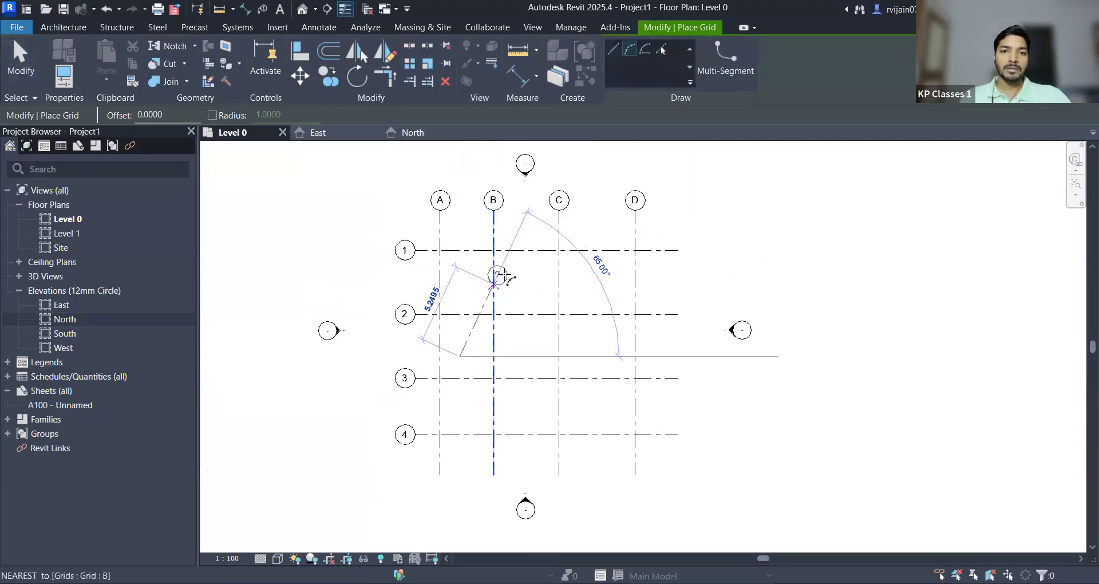
pyautogui.click(518, 252)
pyautogui.scroll(2, 518, 252)
pyautogui.click(602, 286)
pyautogui.moveTo(525, 371)
pyautogui.mouseDown(button='middle')
pyautogui.moveTo(551, 303)
pyautogui.moveTo(538, 350)
pyautogui.mouseUp(button='middle')
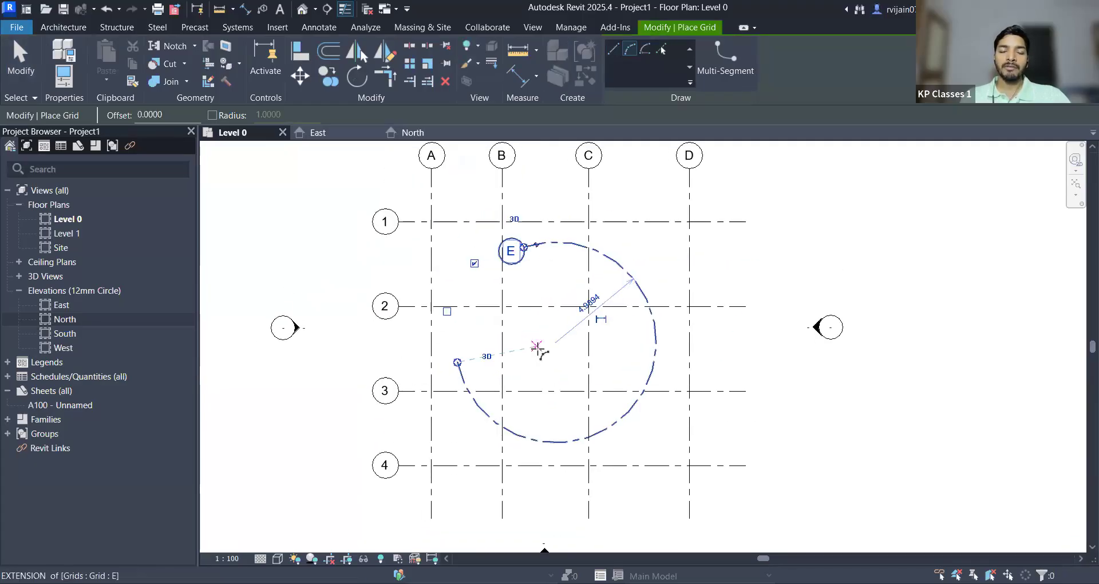
pyautogui.click(544, 319)
pyautogui.press('Escape')
pyautogui.press('Escape')
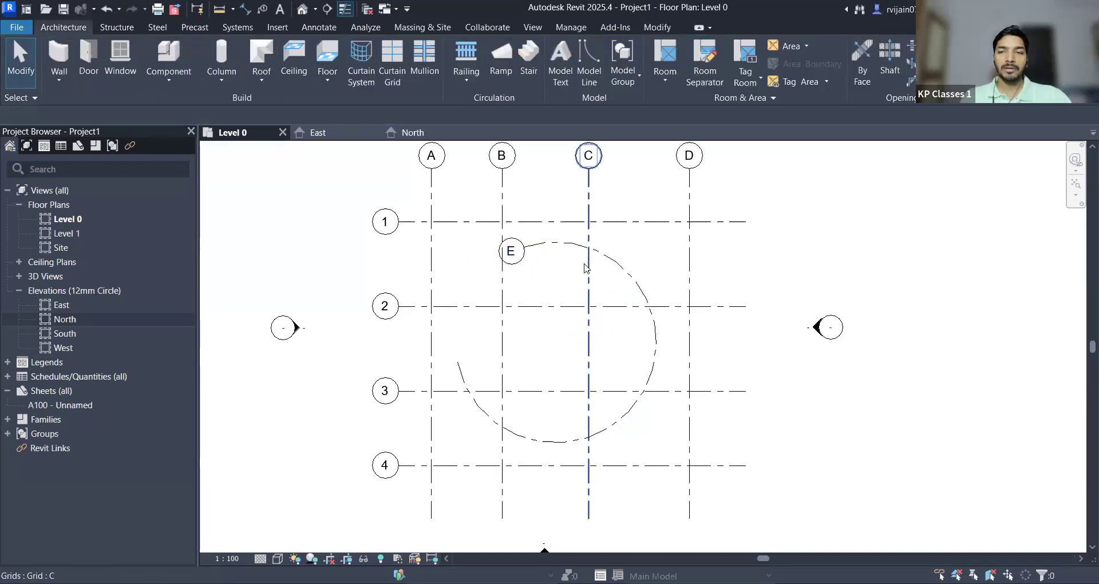
# Step: Draw a second arc grid by centre and ends outside the first arc, crossing grid D and ending between grids 3 and 4
pyautogui.press('g')
pyautogui.press('r')
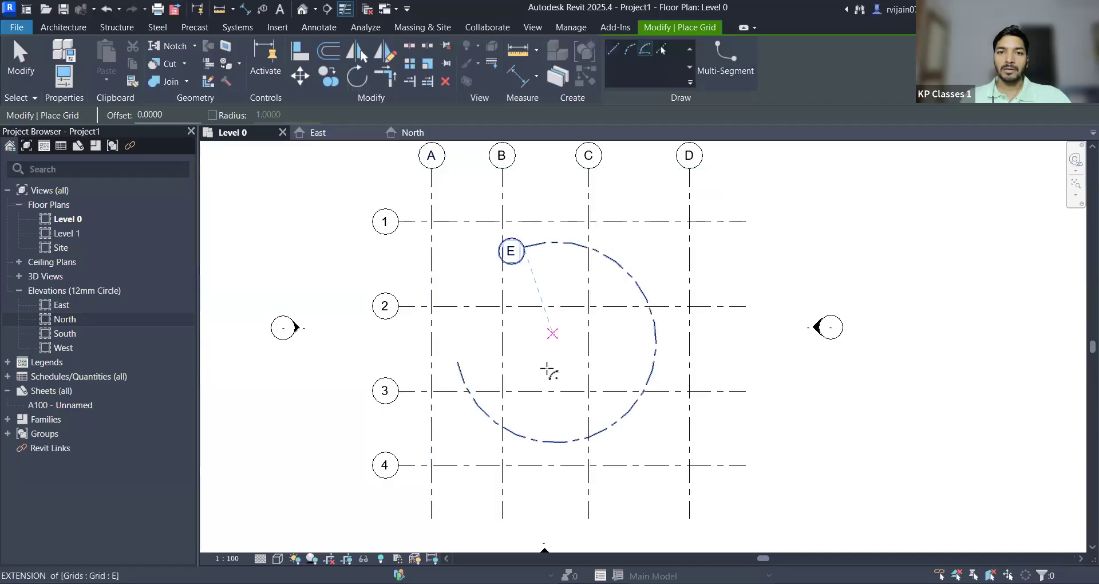
pyautogui.click(548, 368)
pyautogui.click(650, 261)
pyautogui.click(695, 430)
pyautogui.press('Escape')
pyautogui.moveTo(743, 424); pyautogui.dragTo(679, 409, button='middle')
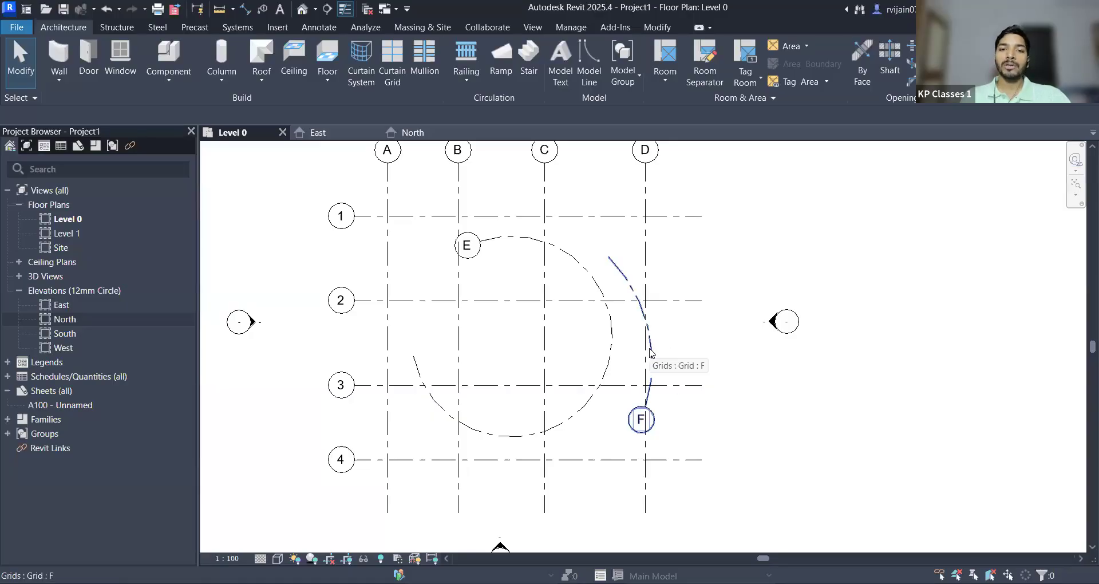
# Step: Check the East and North elevations for the arc grids and return to Level 0 to inspect arc grid F
pyautogui.scroll(-2, 651, 352)
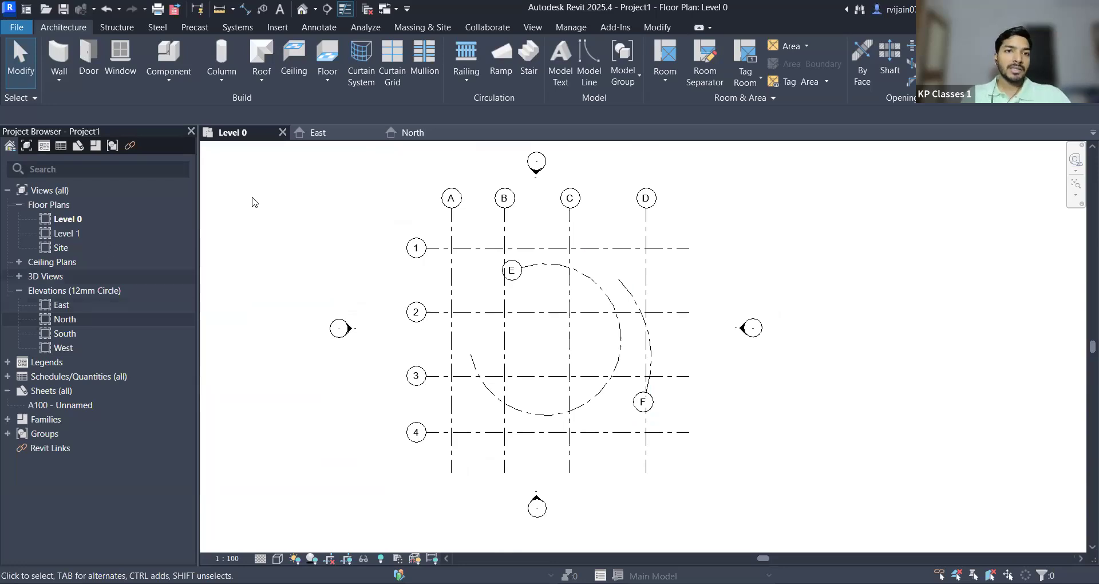
pyautogui.click(321, 137)
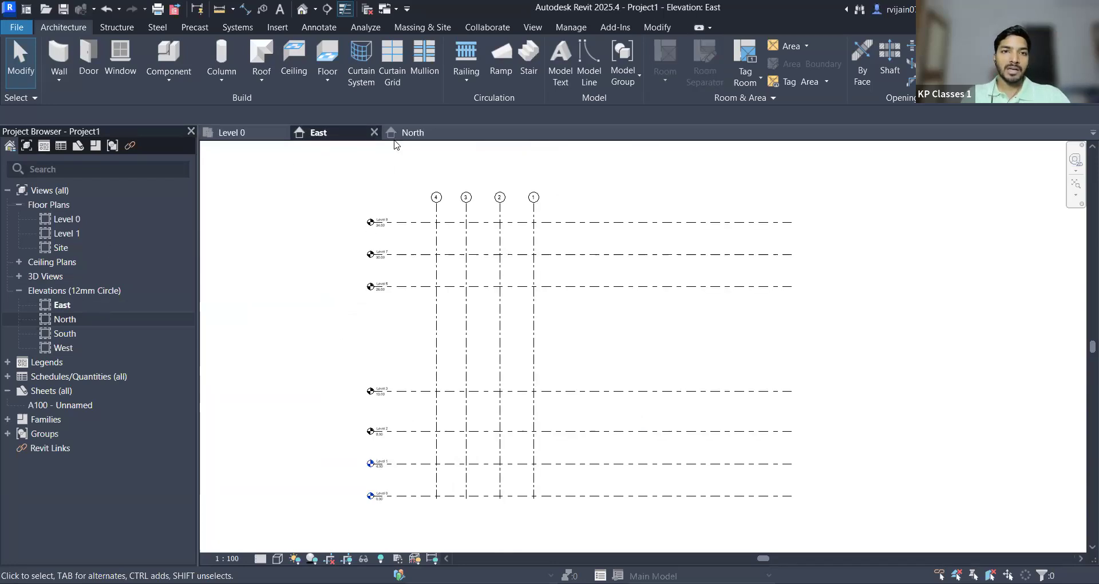
pyautogui.click(418, 130)
pyautogui.scroll(-2, 486, 265)
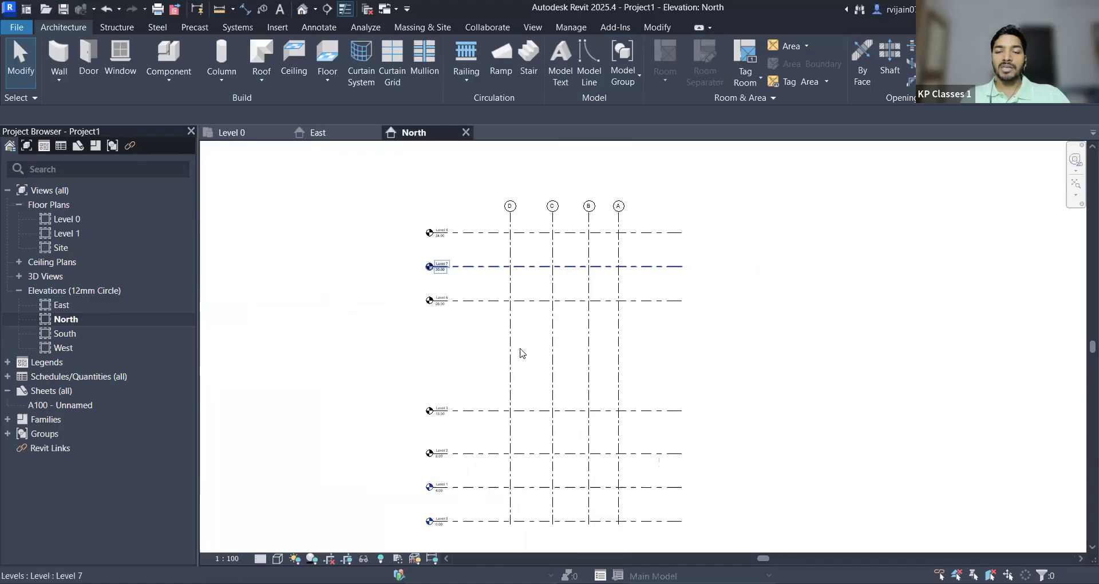
pyautogui.click(333, 138)
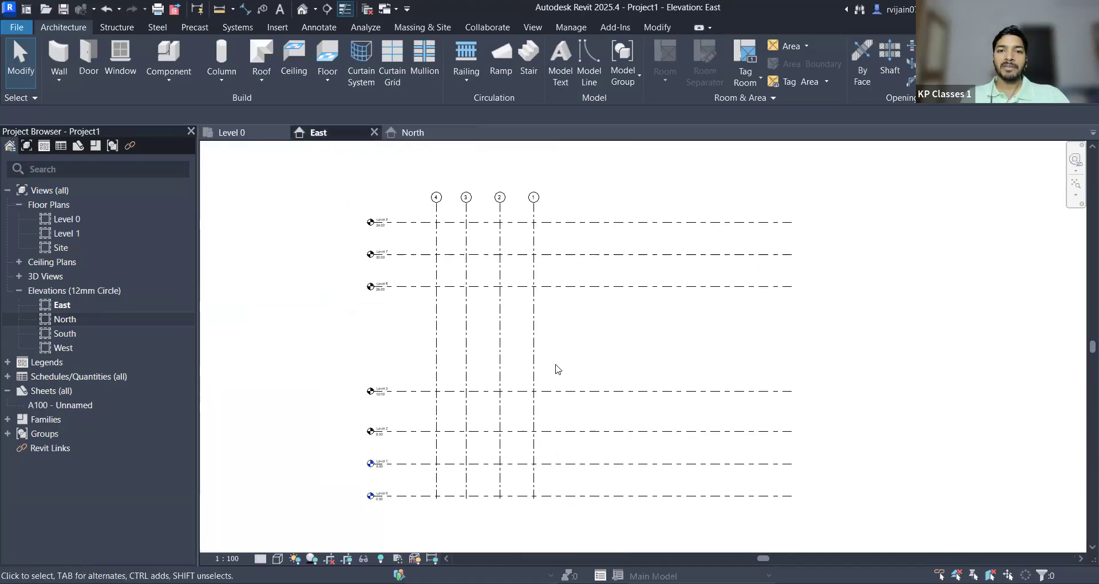
pyautogui.click(235, 136)
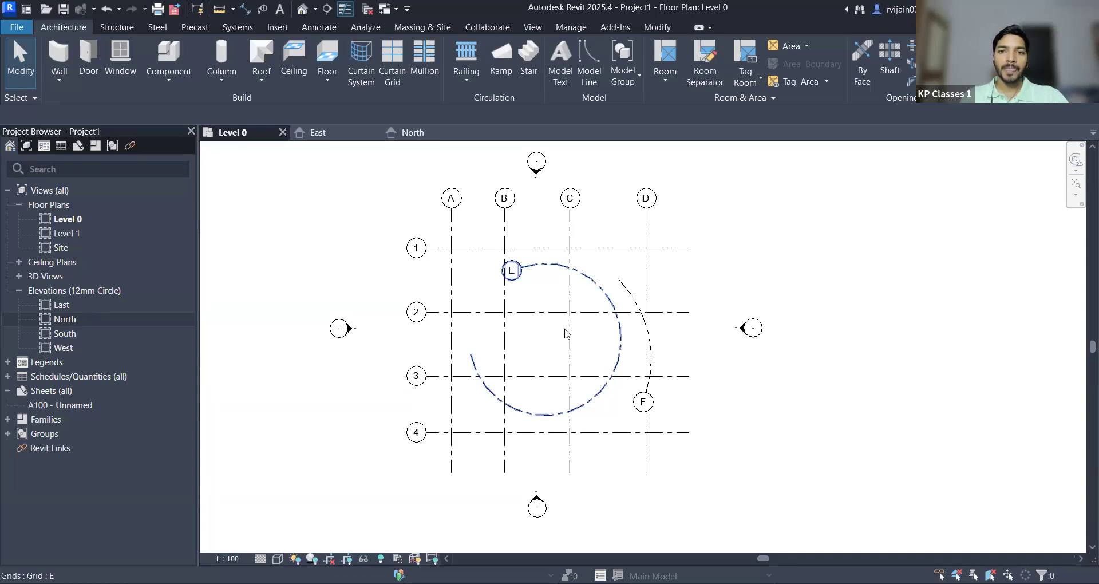
pyautogui.click(625, 289)
pyautogui.press('Escape')
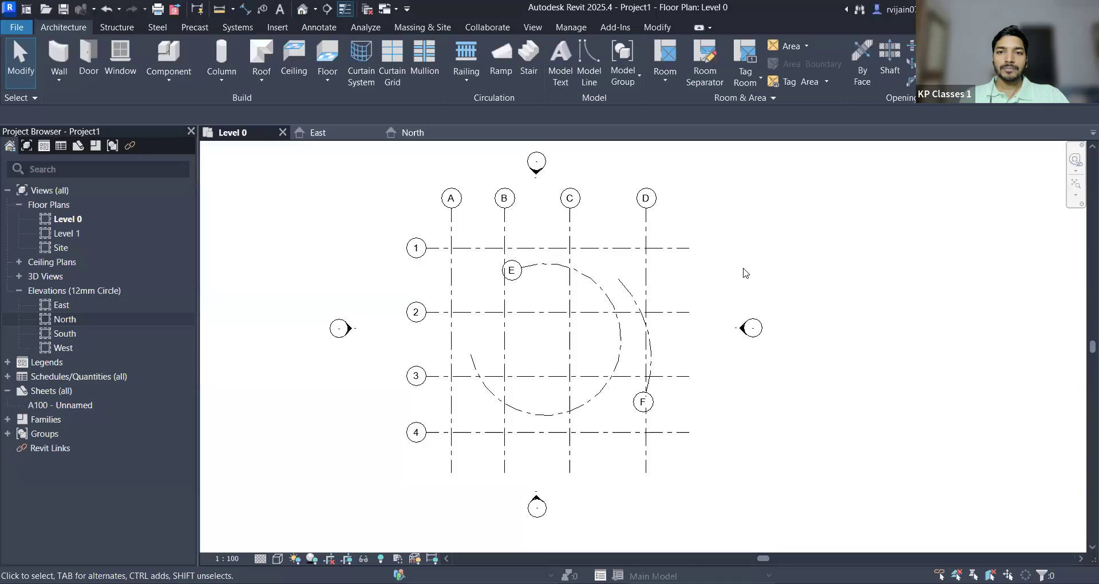
pyautogui.scroll(-2, 727, 272)
pyautogui.click(1075, 184)
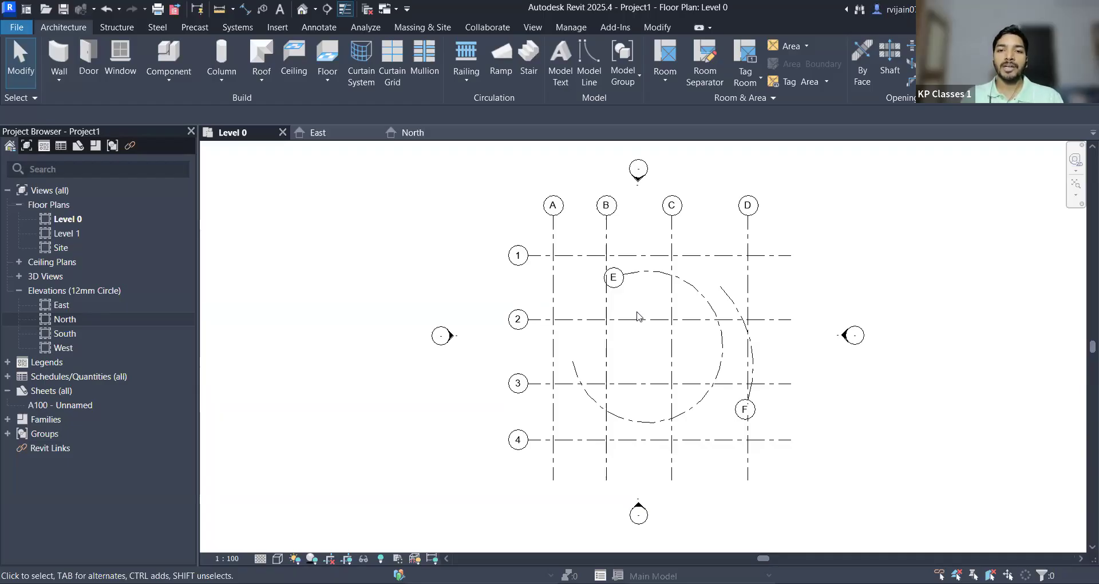
# Step: Place a continuous aligned dimension string across grids A, B, C and D, just above grid 1
pyautogui.scroll(2, 612, 275)
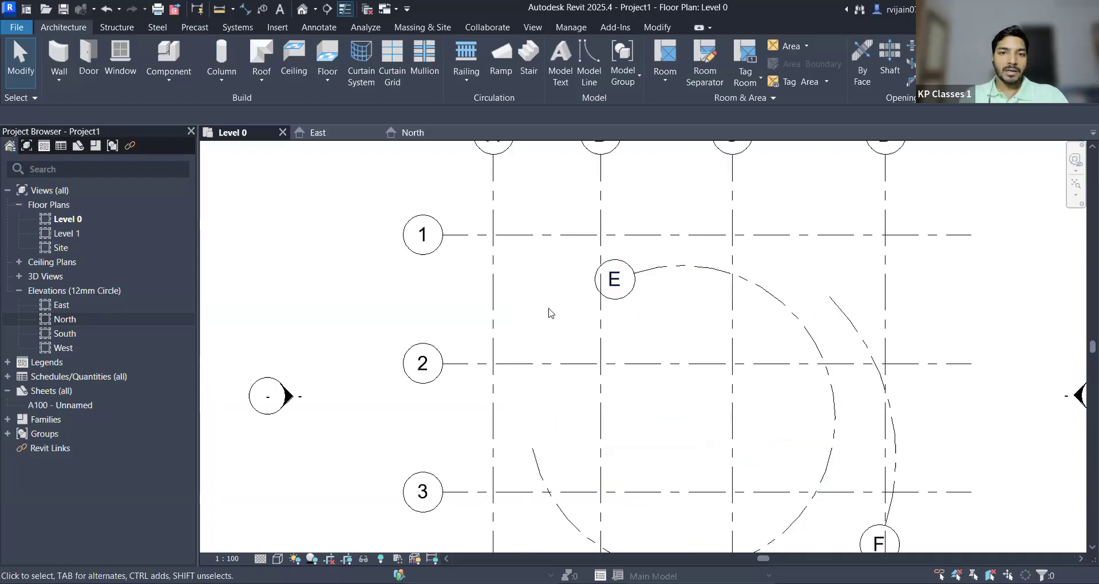
pyautogui.scroll(-2, 548, 309)
pyautogui.scroll(2, 557, 299)
pyautogui.moveTo(557, 299); pyautogui.dragTo(540, 337, button='middle')
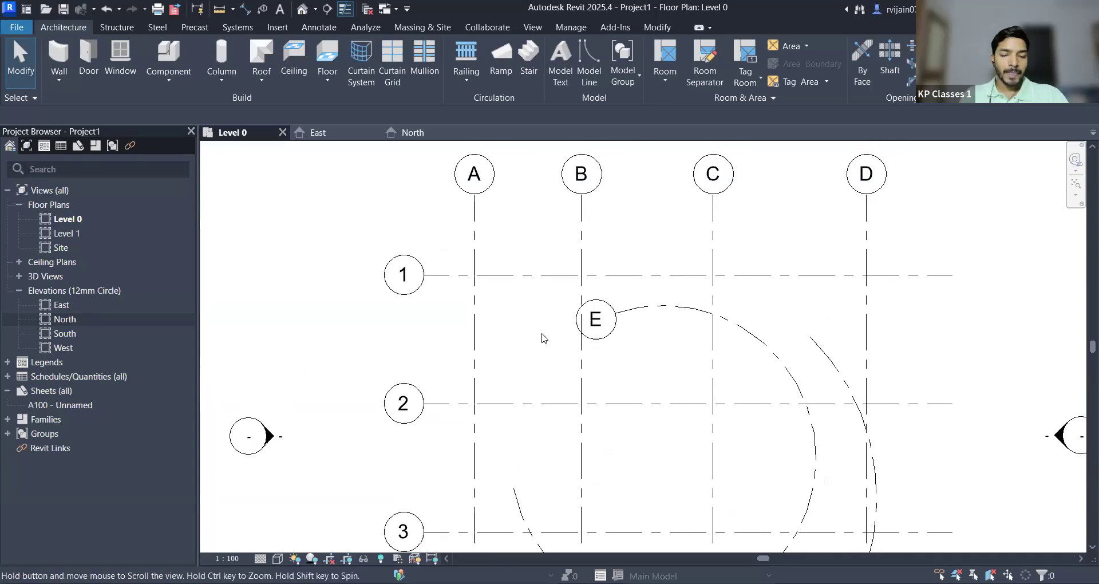
pyautogui.press('d')
pyautogui.press('i')
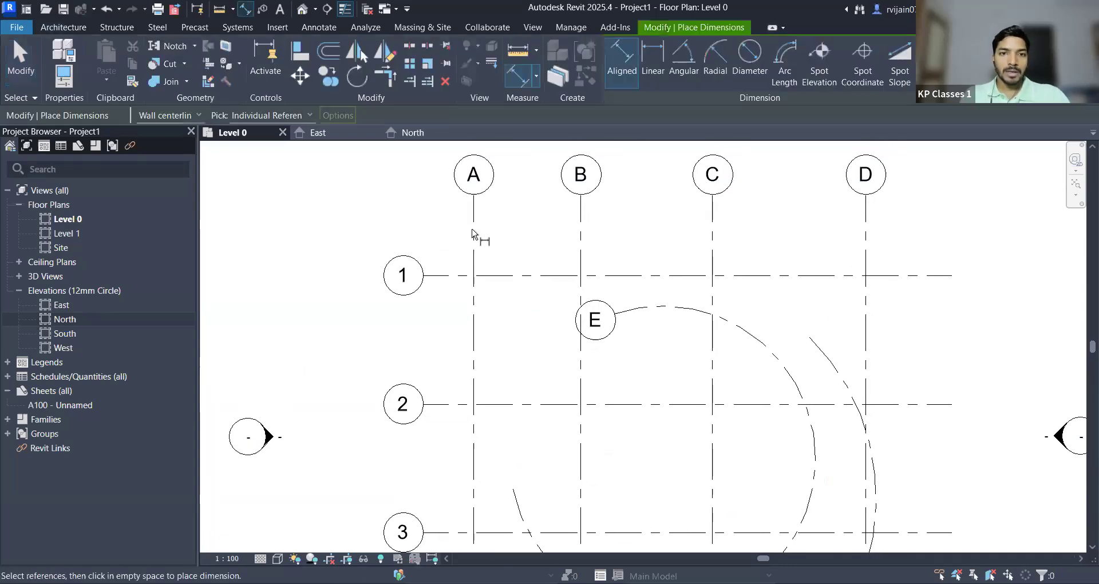
pyautogui.click(579, 243)
pyautogui.click(712, 243)
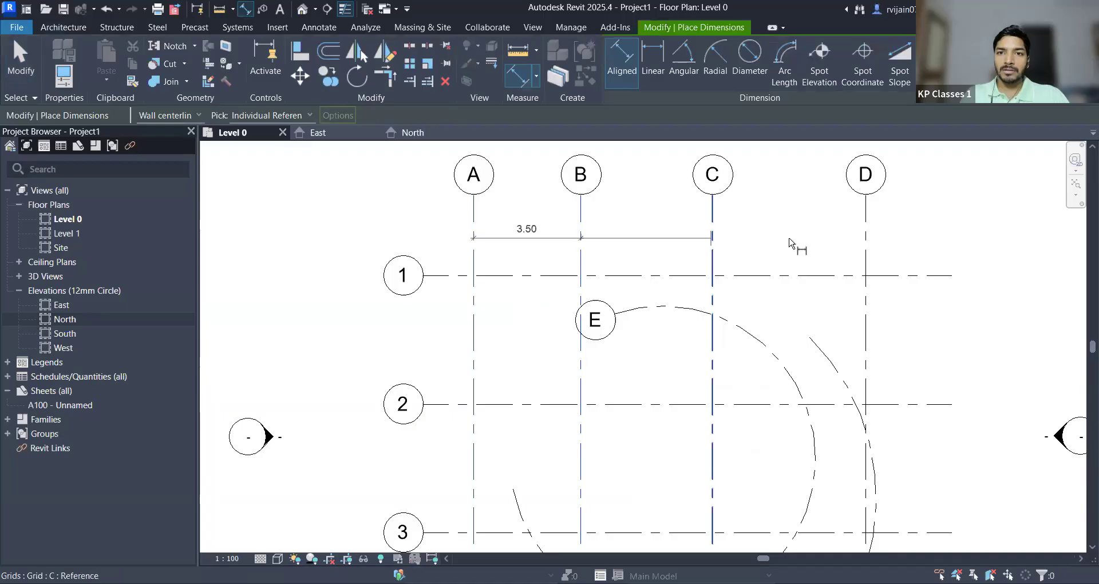
pyautogui.click(863, 244)
pyautogui.click(790, 245)
pyautogui.press('Escape')
pyautogui.press('Escape')
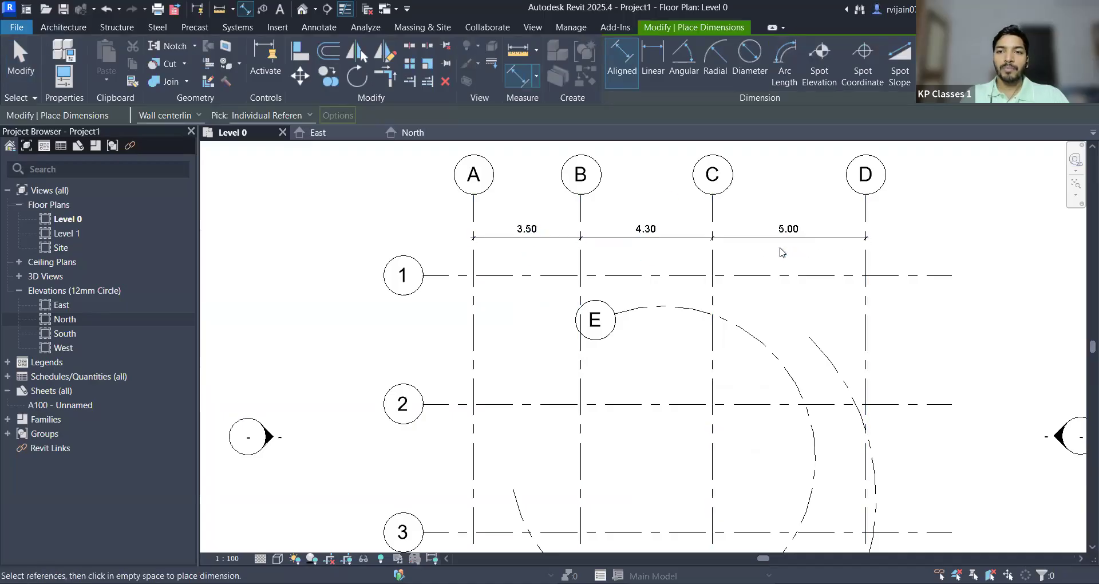
# Step: Change the project's length units from metres to feet and fractional inches
pyautogui.moveTo(788, 256); pyautogui.dragTo(713, 289, button='middle')
pyautogui.scroll(2, 450, 284)
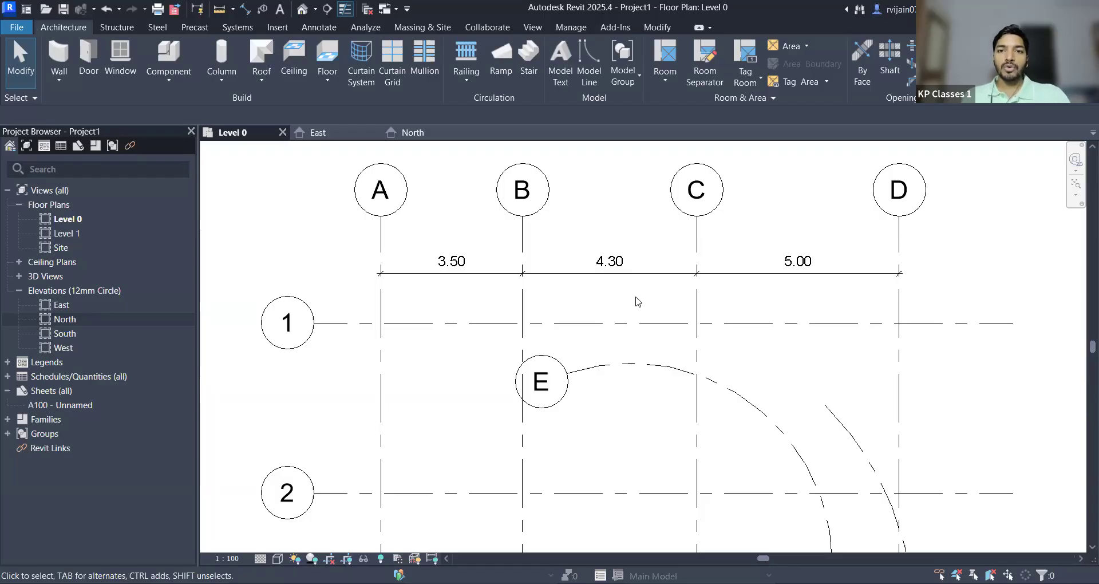
pyautogui.press('u')
pyautogui.press('n')
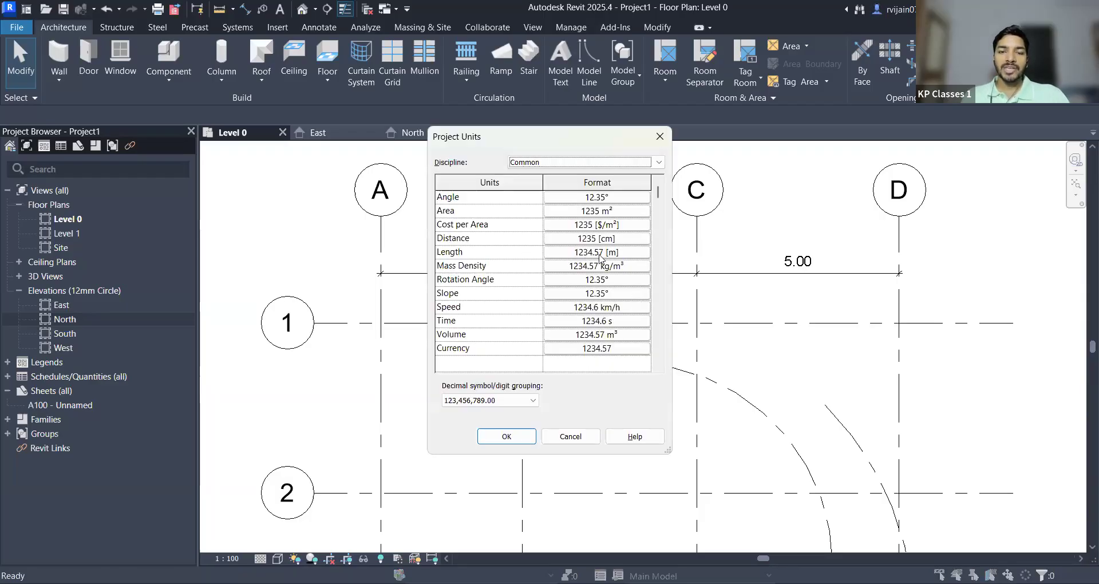
pyautogui.click(598, 253)
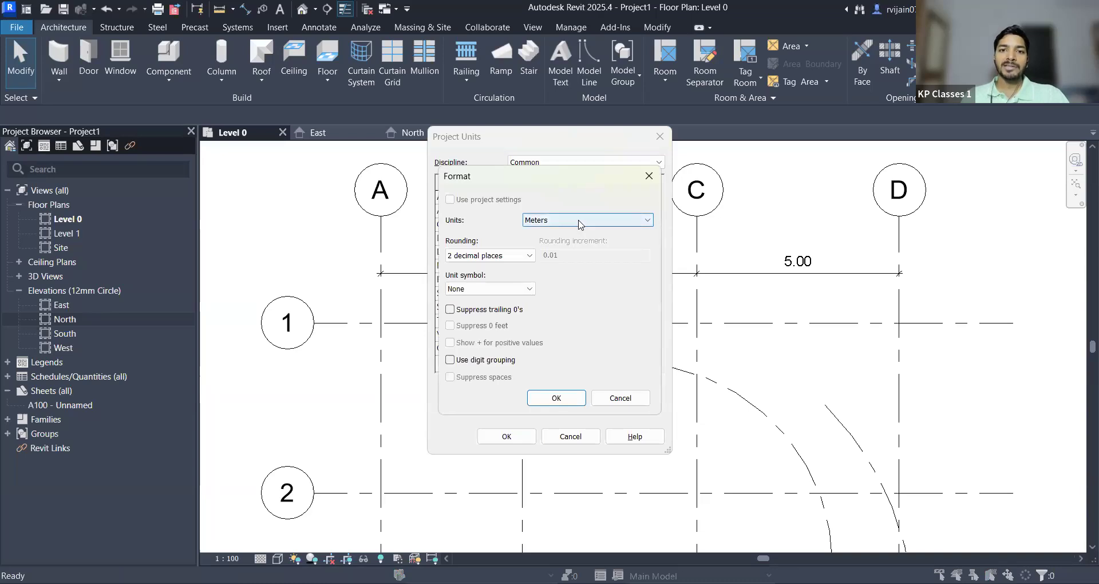
pyautogui.click(579, 222)
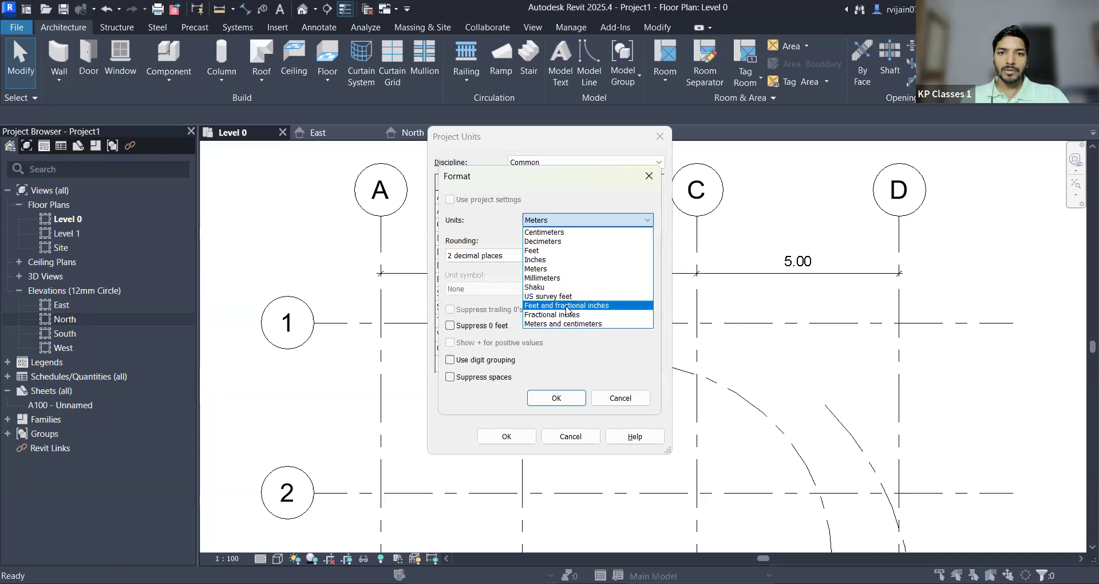
pyautogui.click(567, 306)
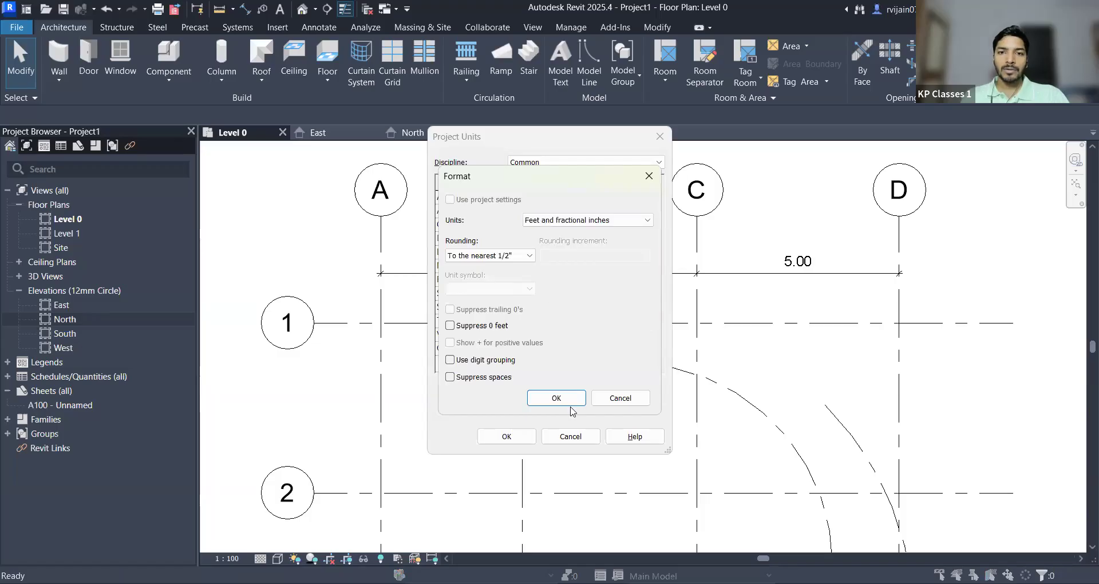
pyautogui.press('Return')
pyautogui.click(504, 436)
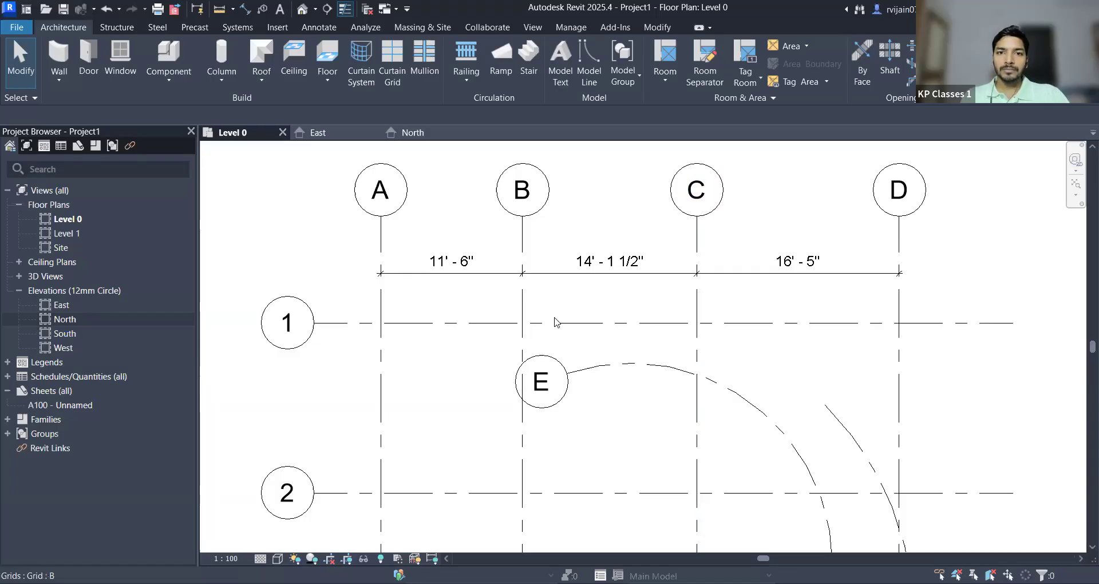
# Step: Examine the dimensioned grid layout and grid bubbles in Level 0, and review the list of available view scales
pyautogui.scroll(-2, 588, 324)
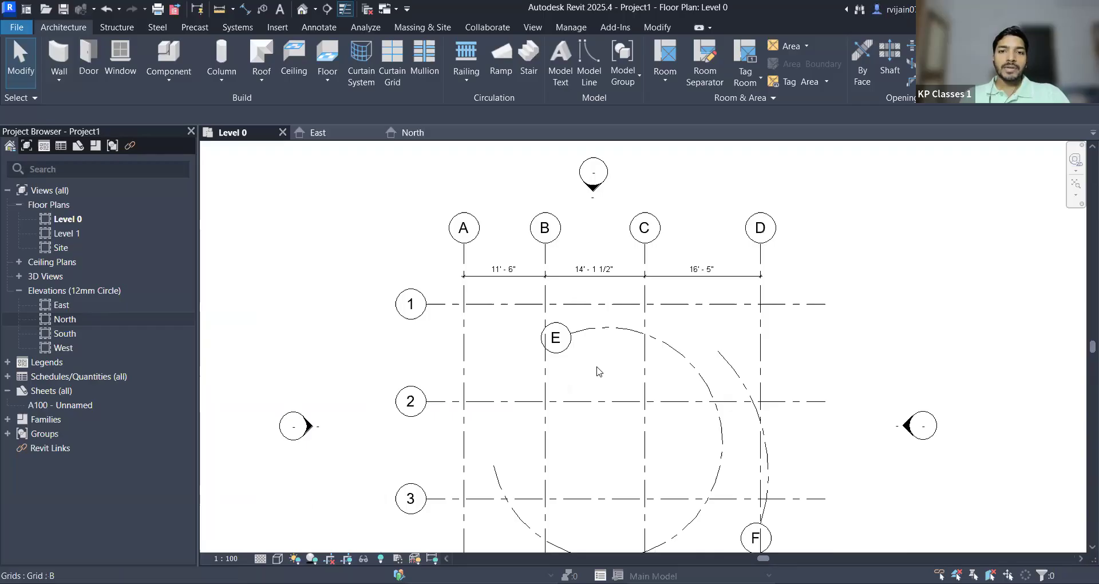
pyautogui.moveTo(594, 359); pyautogui.dragTo(565, 312, button='middle')
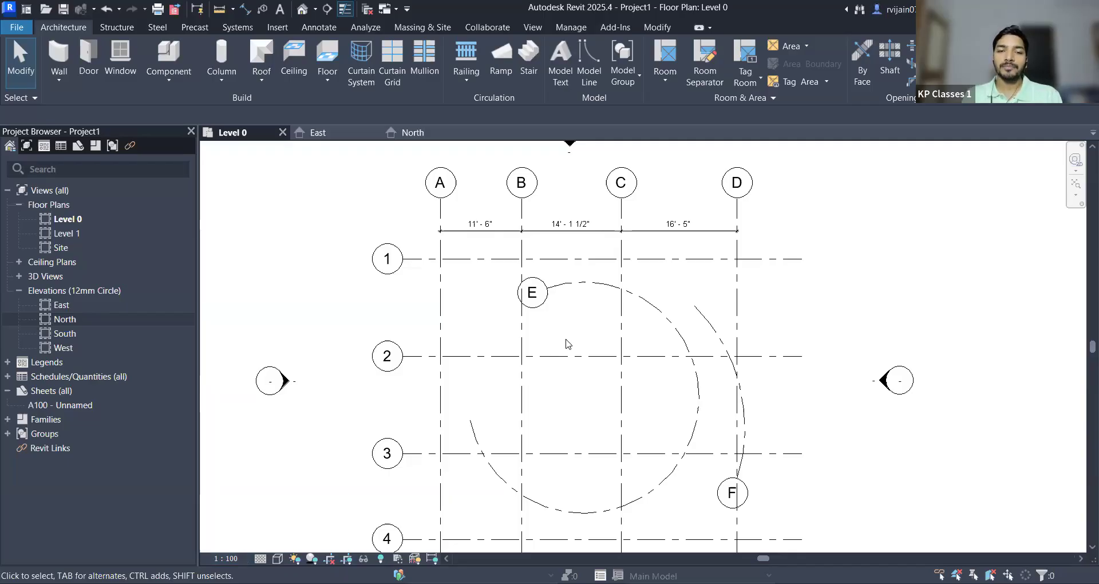
pyautogui.scroll(-2, 535, 263)
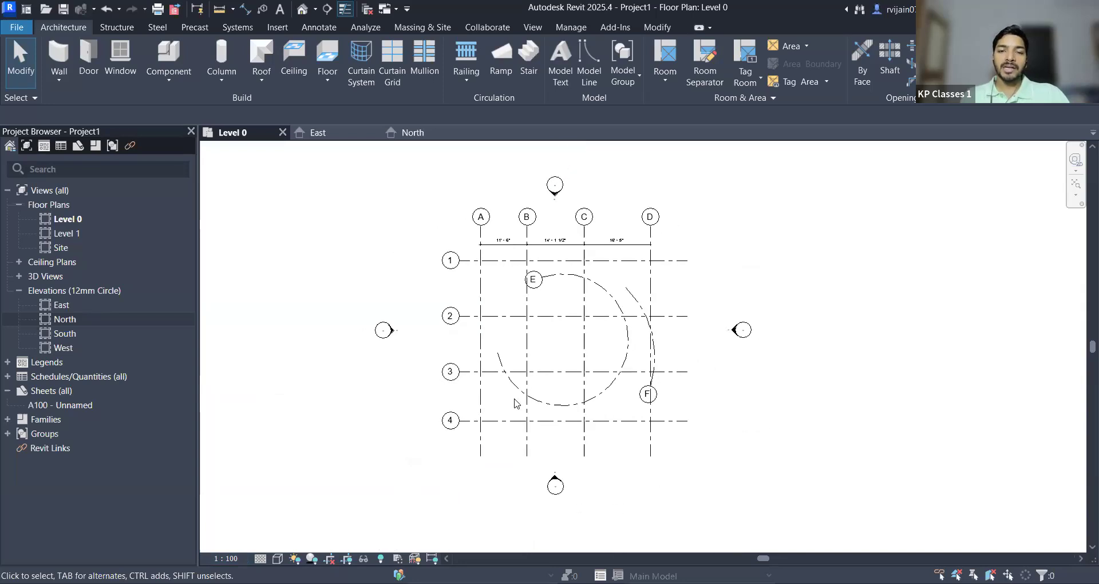
pyautogui.scroll(1, 516, 403)
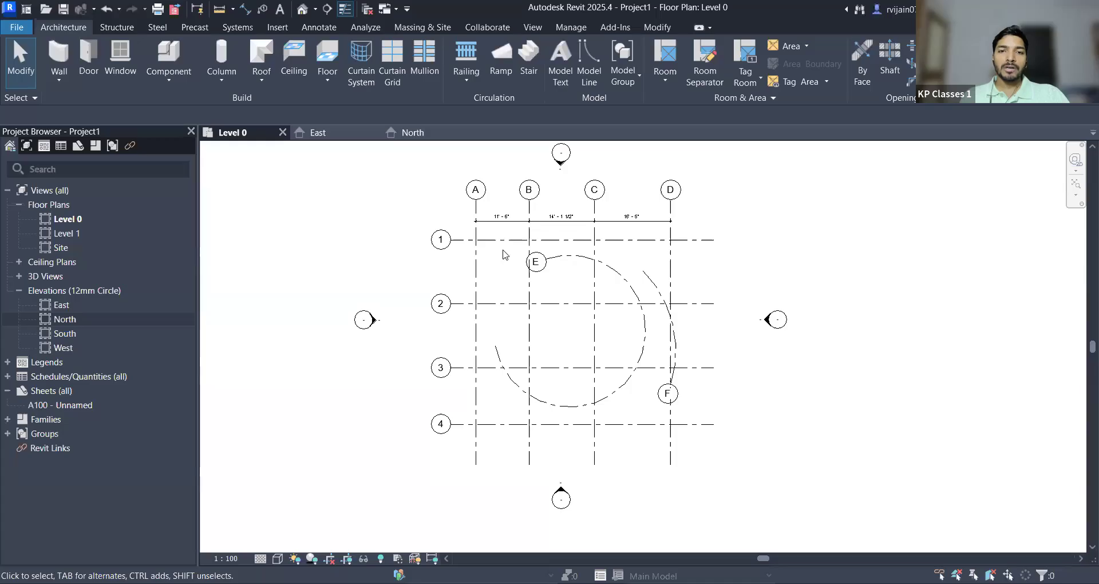
pyautogui.scroll(7, 504, 254)
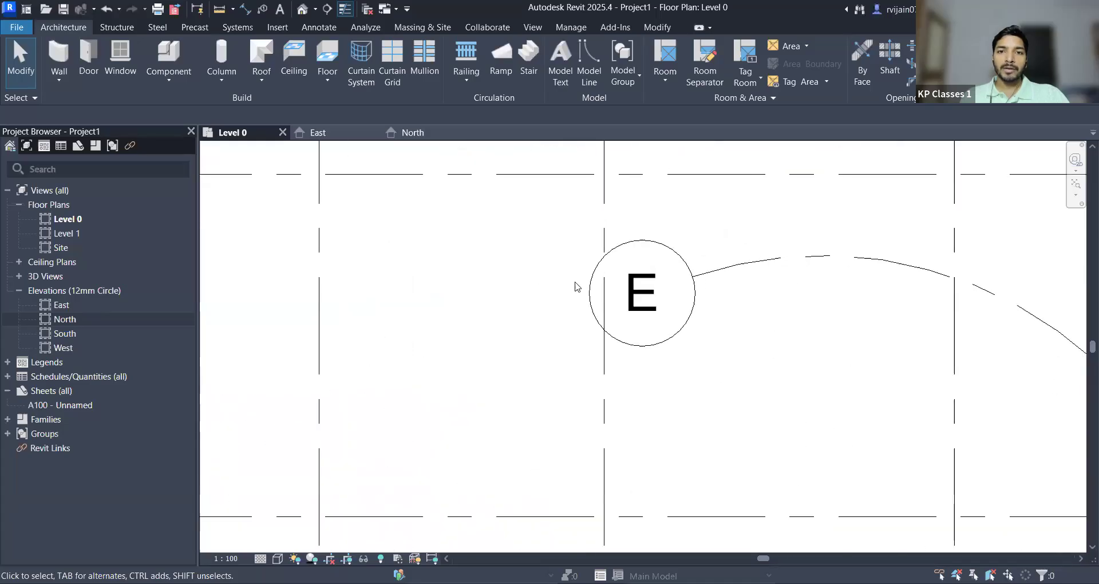
pyautogui.scroll(-1, 716, 297)
pyautogui.moveTo(524, 307); pyautogui.dragTo(591, 320, button='middle')
pyautogui.scroll(1, 756, 312)
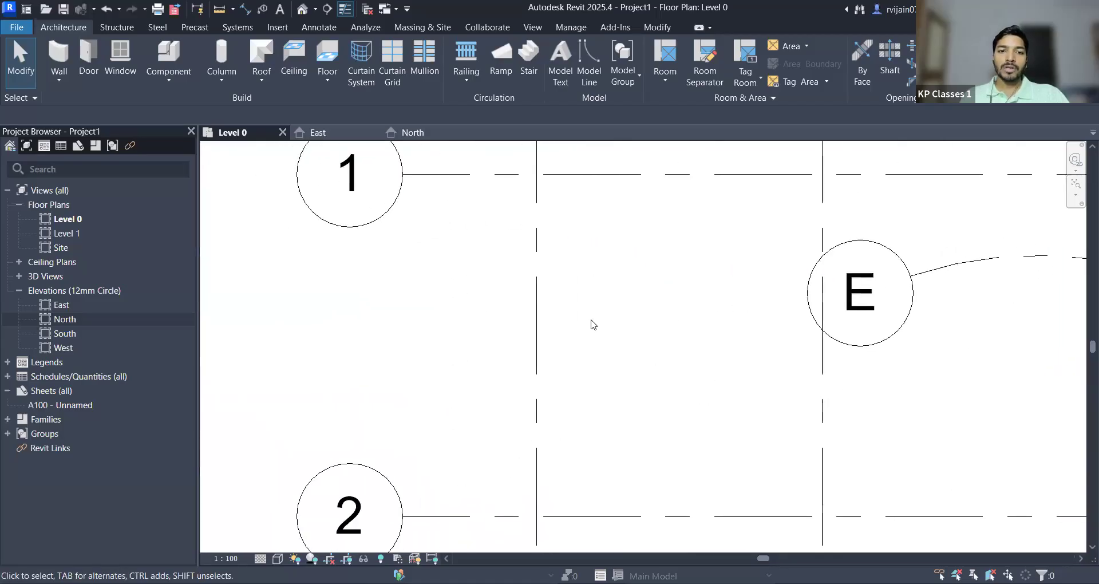
pyautogui.scroll(-1, 594, 324)
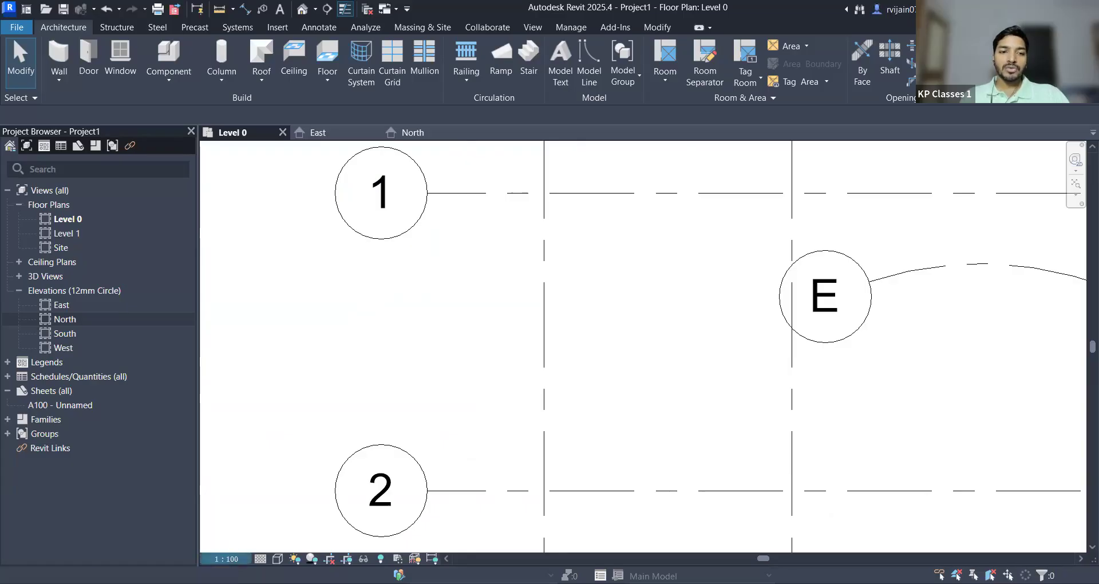
pyautogui.click(228, 559)
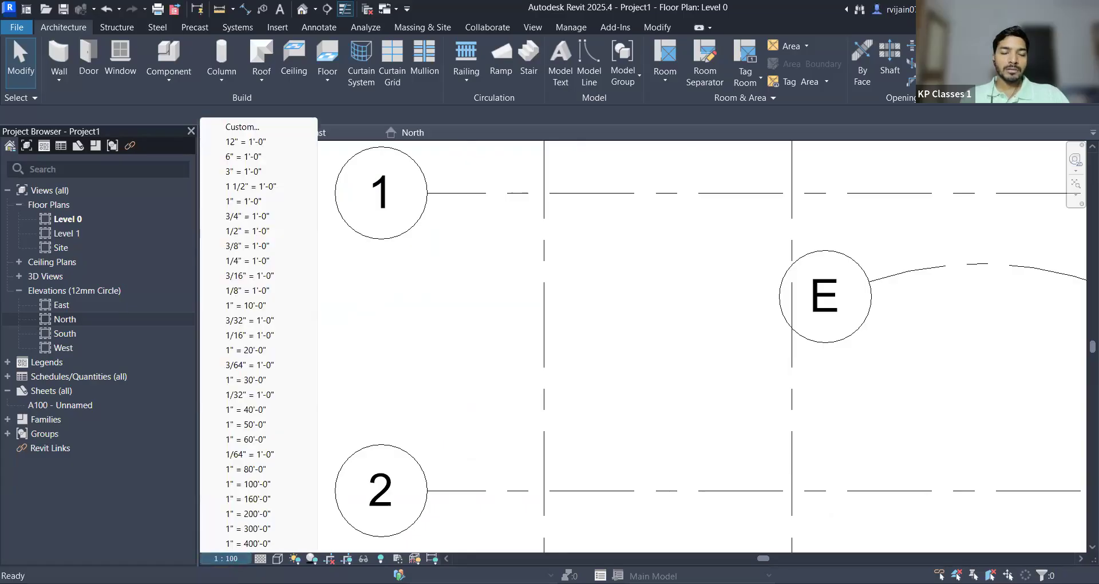
pyautogui.click(405, 349)
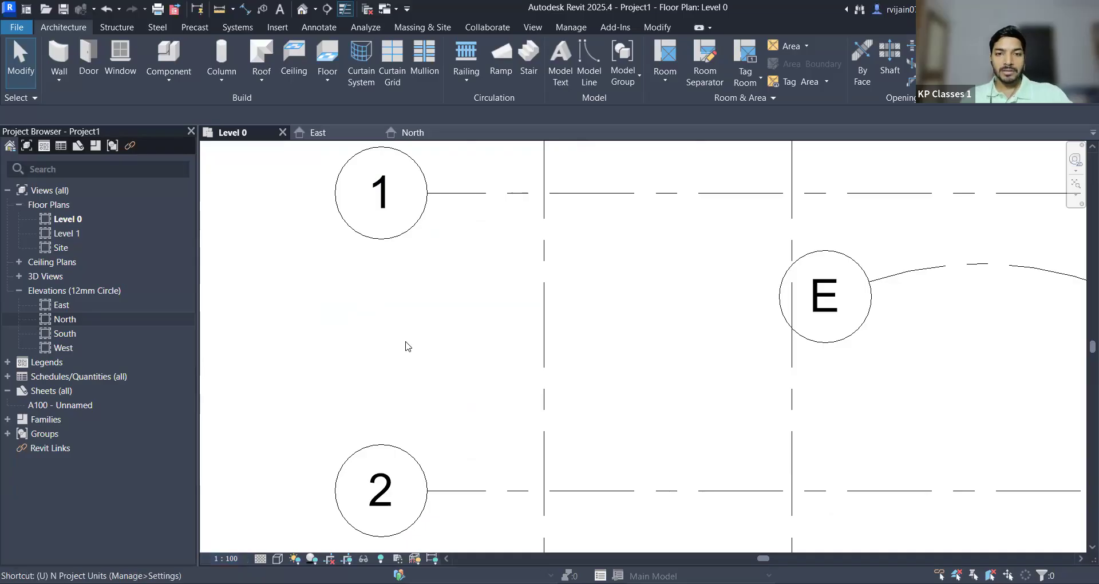
# Step: Set the project's length units to meters, rounded to 2 decimal places
pyautogui.press('u')
pyautogui.press('n')
pyautogui.click(594, 253)
pyautogui.click(570, 218)
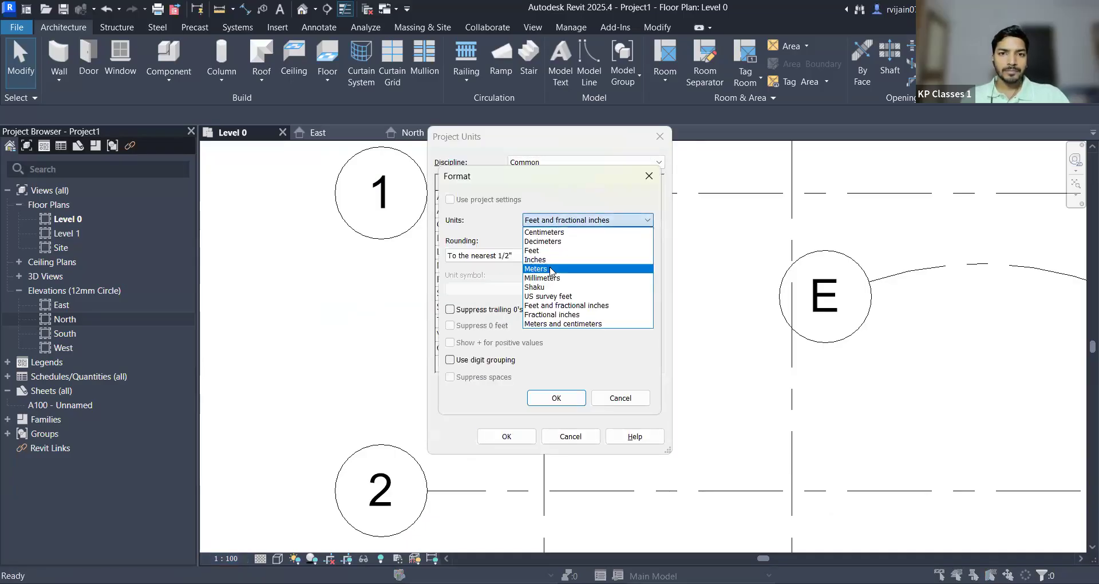
pyautogui.click(551, 269)
pyautogui.click(498, 256)
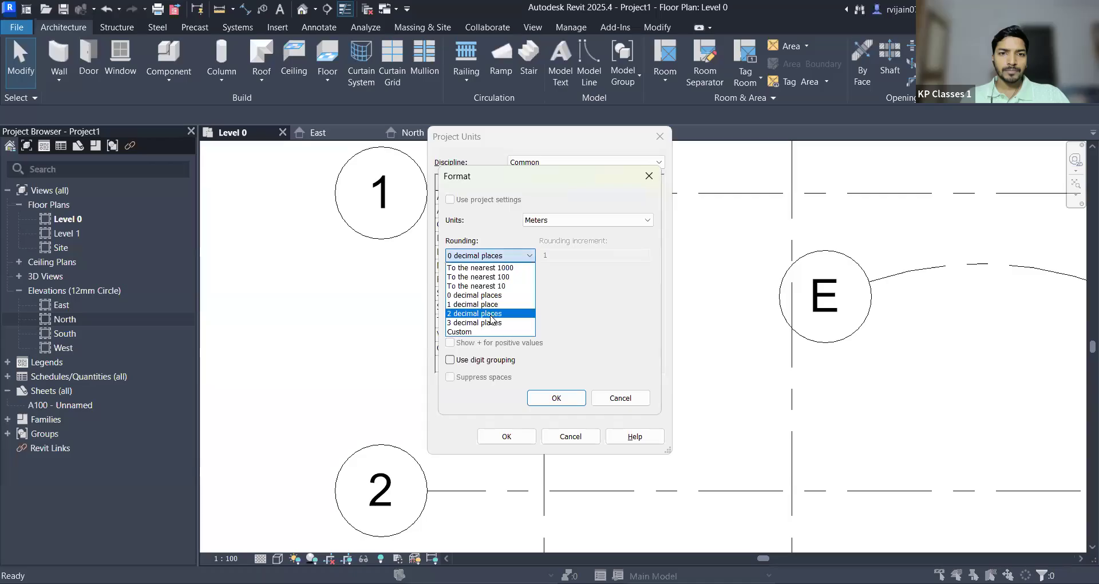
pyautogui.click(552, 399)
pyautogui.click(505, 437)
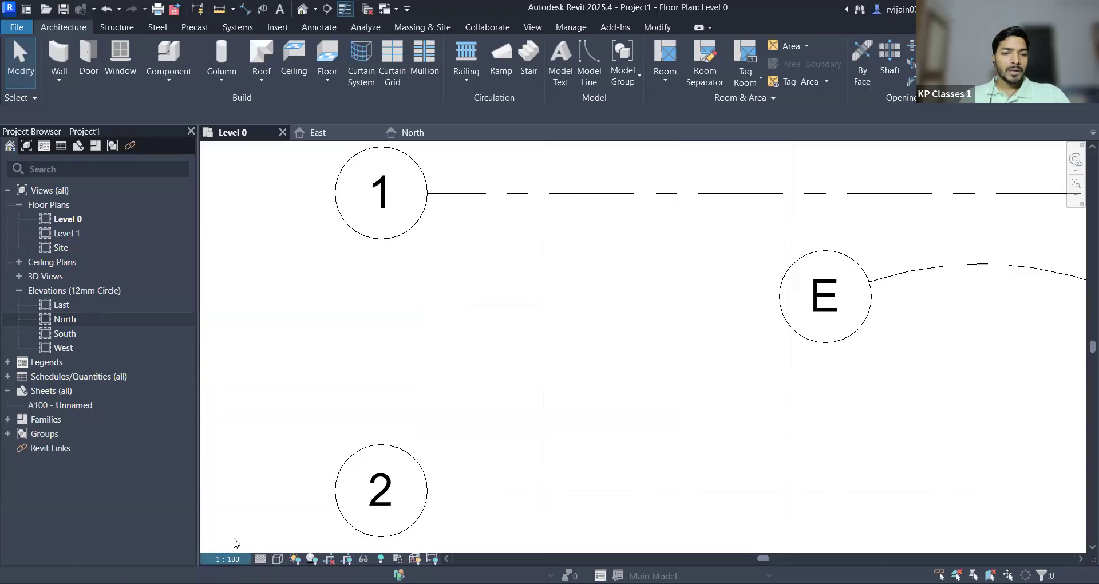
# Step: Try a view scale of 1:25 in Level 0 and restore it to 1:100
pyautogui.click(230, 558)
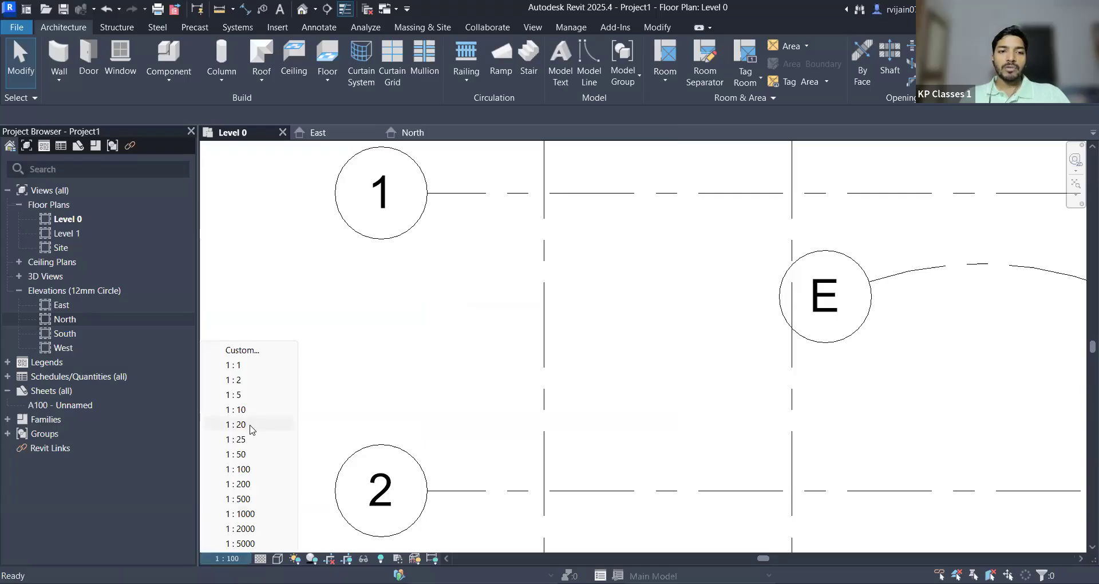
pyautogui.click(247, 439)
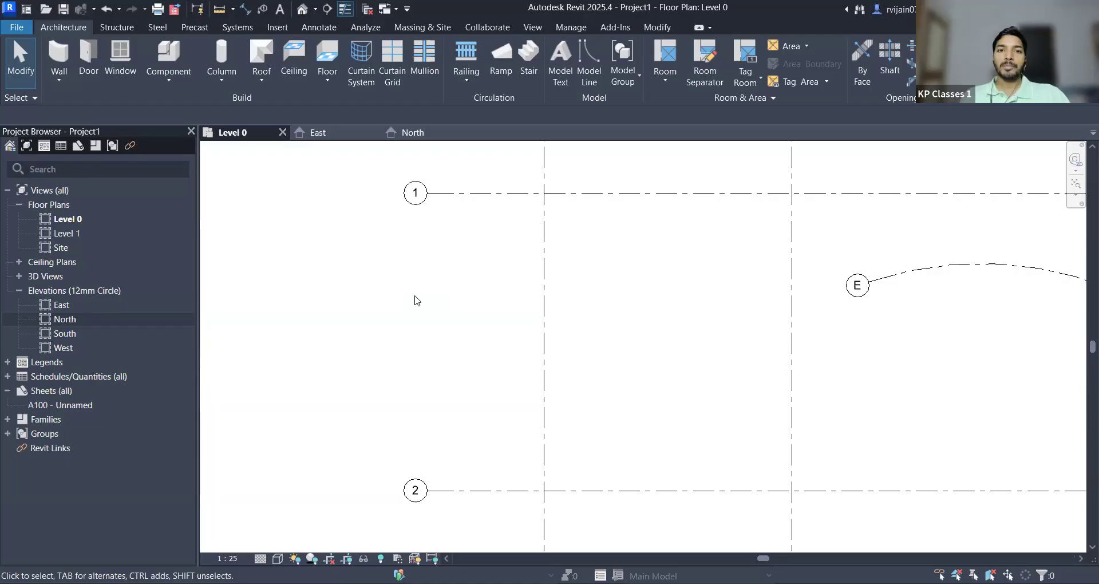
pyautogui.click(232, 559)
pyautogui.click(246, 477)
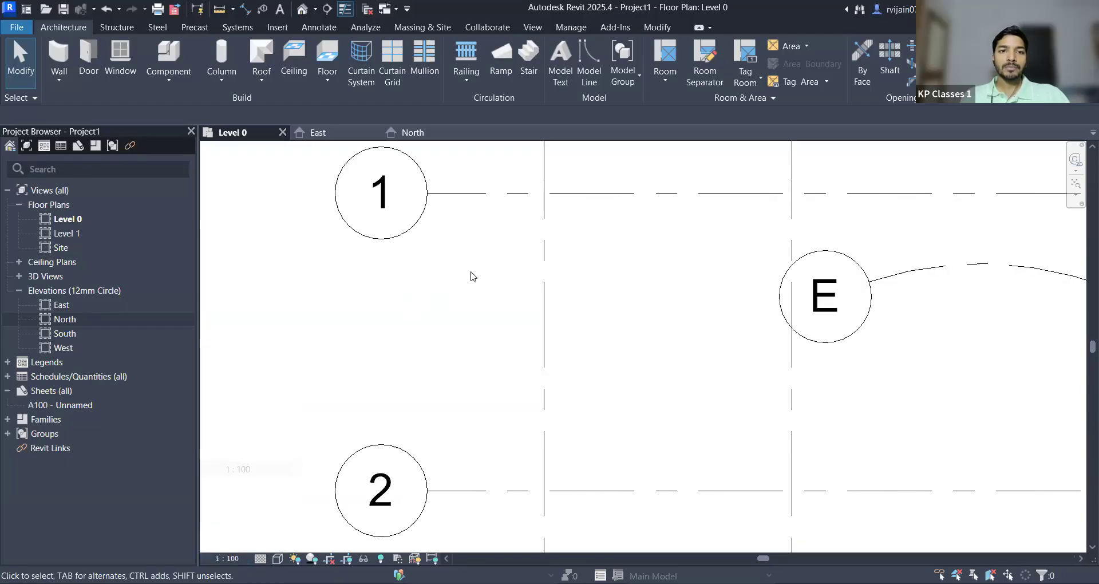
# Step: Open sheet A100 and place the Level 0 floor plan in the upper-left area of its drawing space
pyautogui.doubleClick(69, 404)
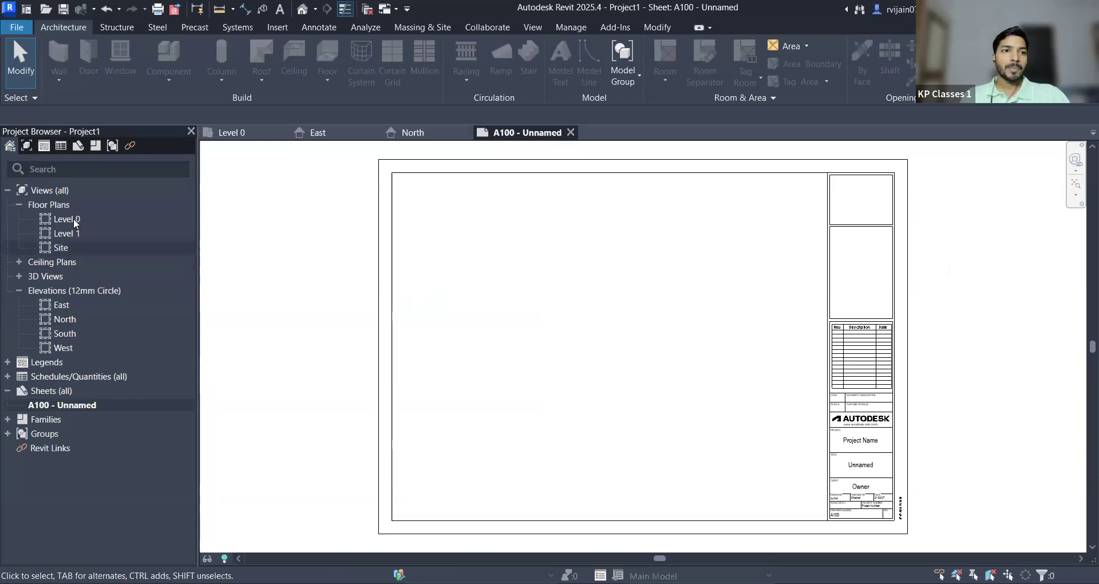
pyautogui.moveTo(63, 217); pyautogui.dragTo(610, 302)
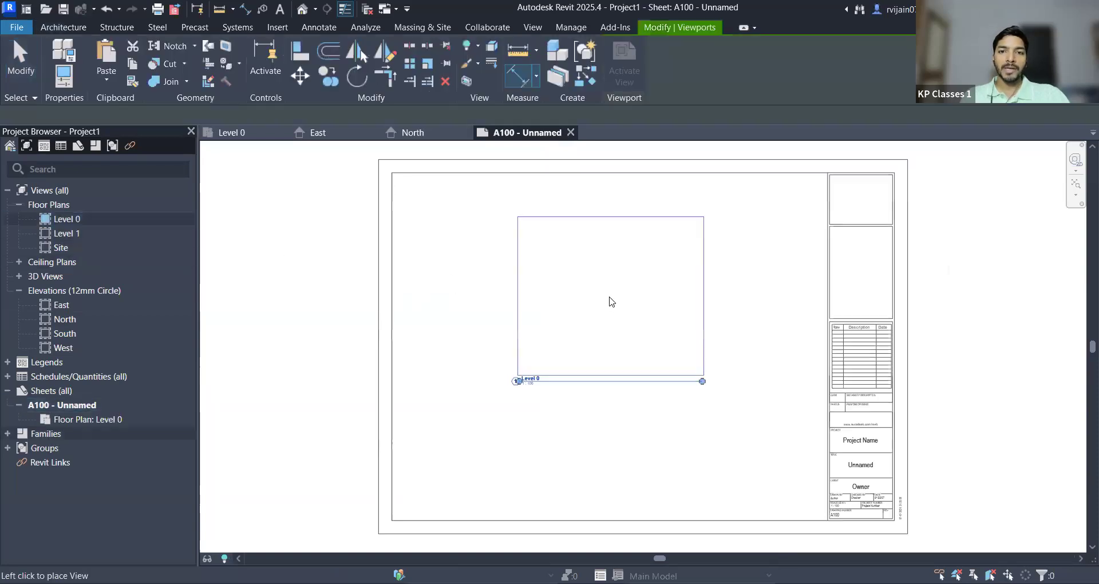
pyautogui.click(504, 272)
pyautogui.click(751, 269)
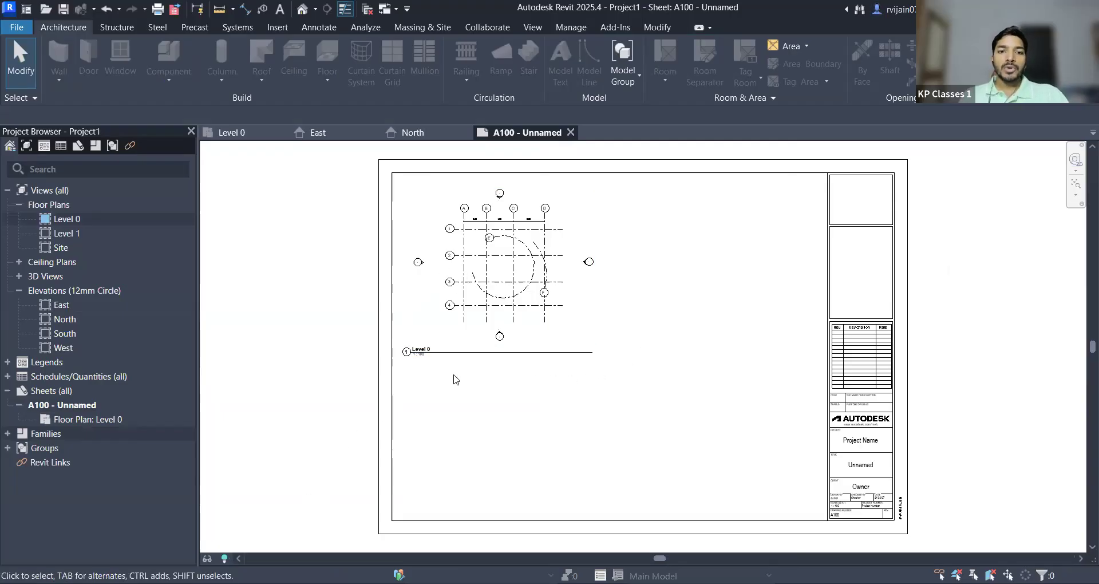
pyautogui.scroll(4, 426, 329)
pyautogui.scroll(-3, 433, 446)
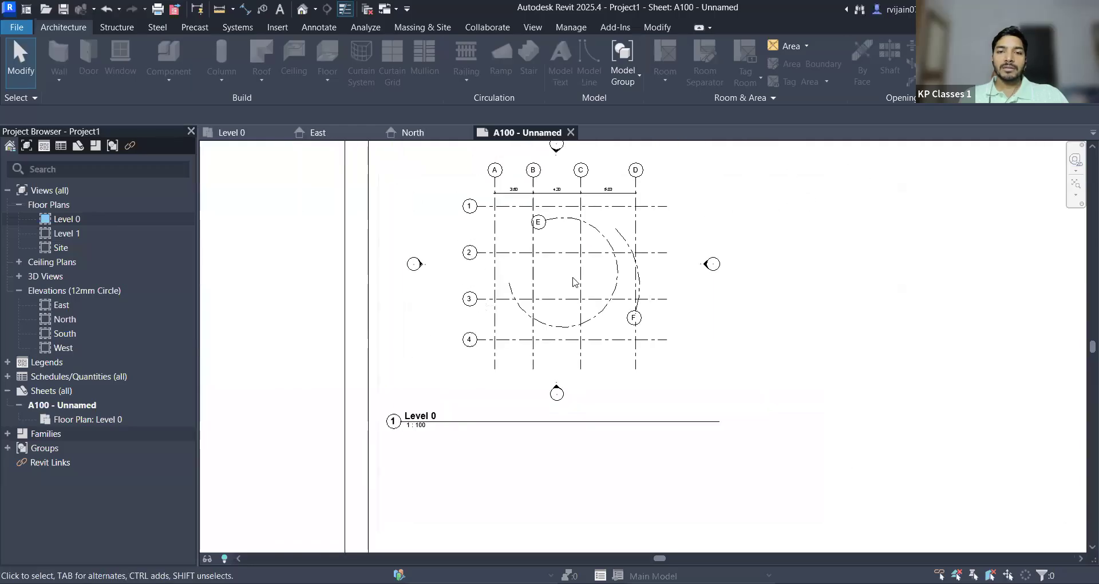
pyautogui.scroll(-3, 574, 277)
pyautogui.scroll(2, 451, 407)
pyautogui.scroll(-2, 452, 407)
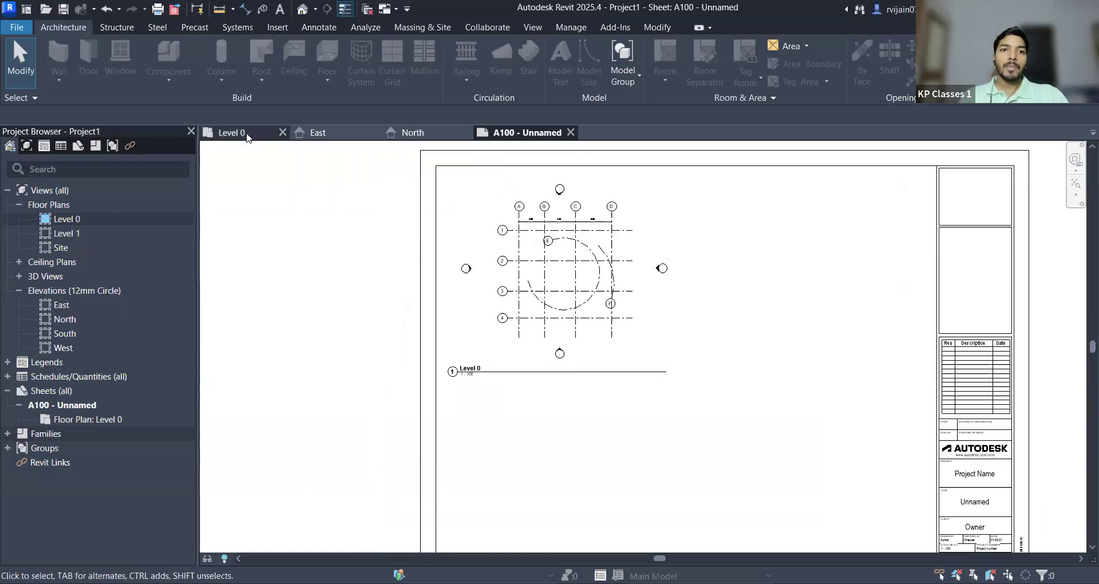
# Step: Change the Level 0 floor plan's view scale to 1:25 and inspect the grid bubbles and dimensions
pyautogui.click(229, 132)
pyautogui.scroll(-4, 401, 269)
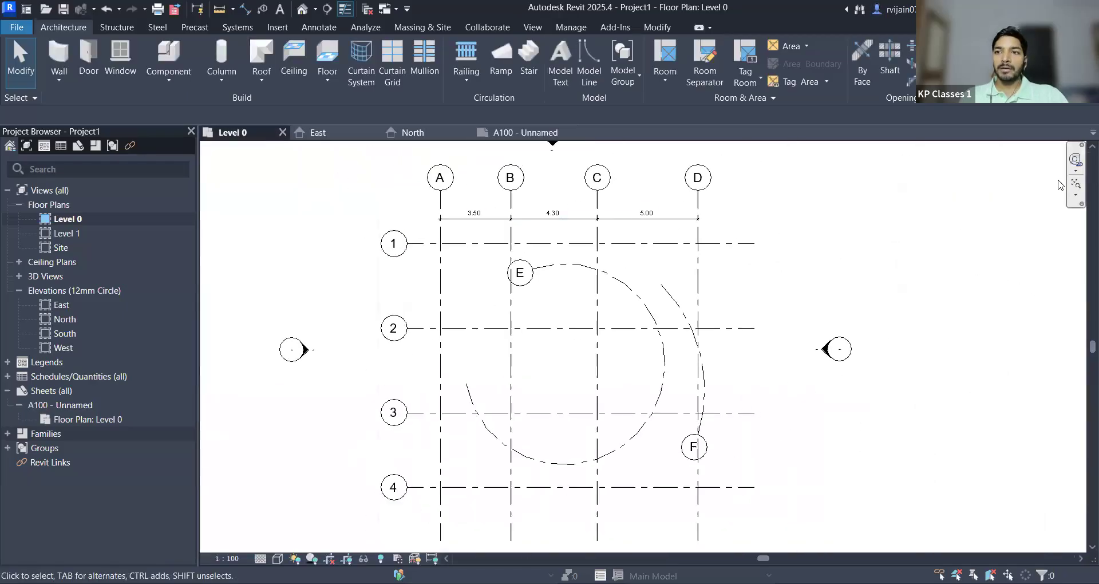
pyautogui.click(1075, 185)
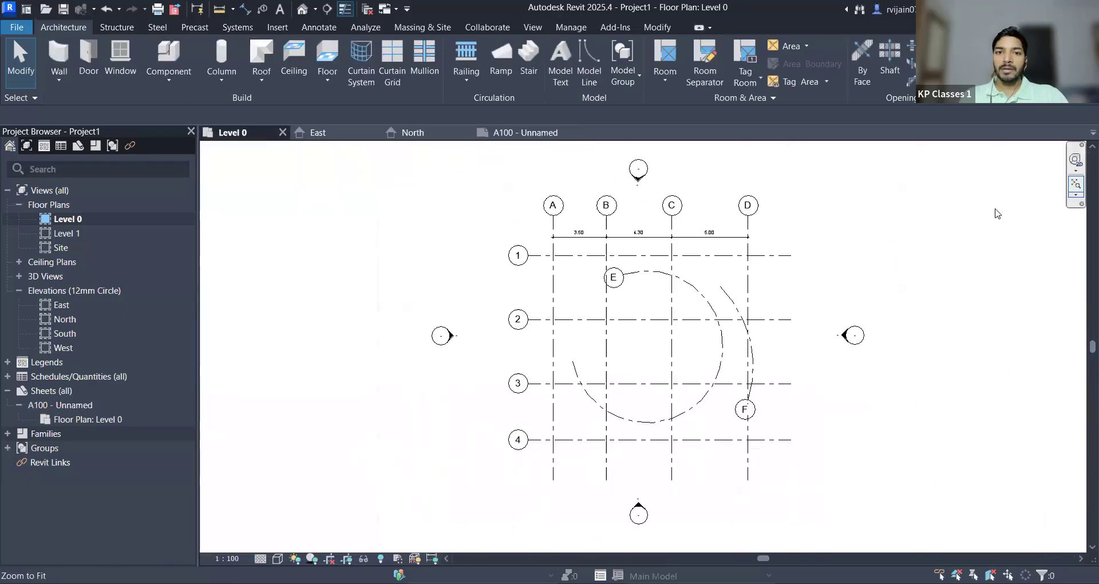
pyautogui.click(235, 557)
pyautogui.click(237, 439)
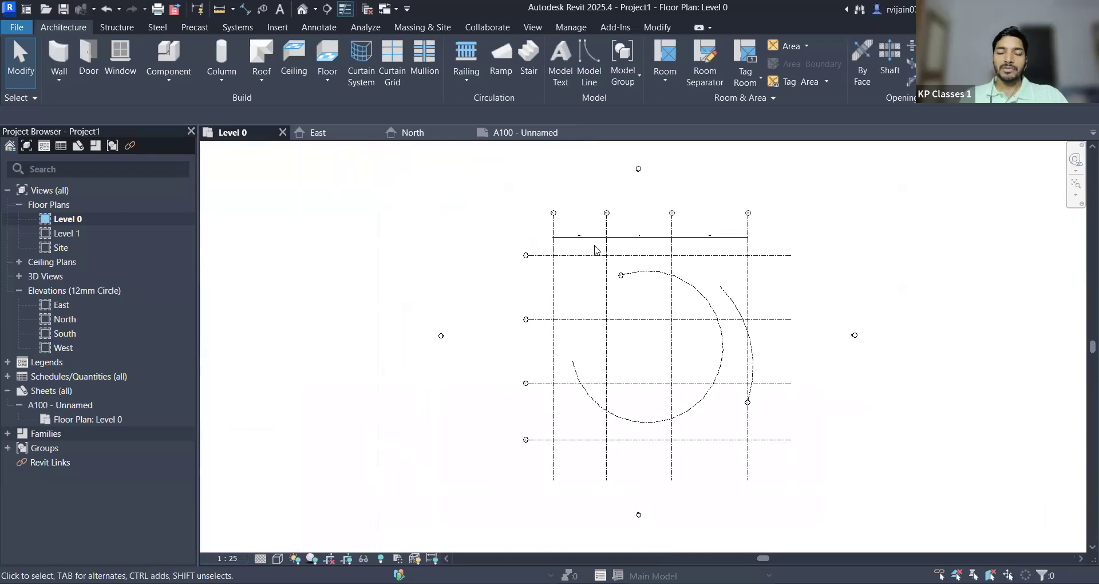
pyautogui.scroll(6, 595, 250)
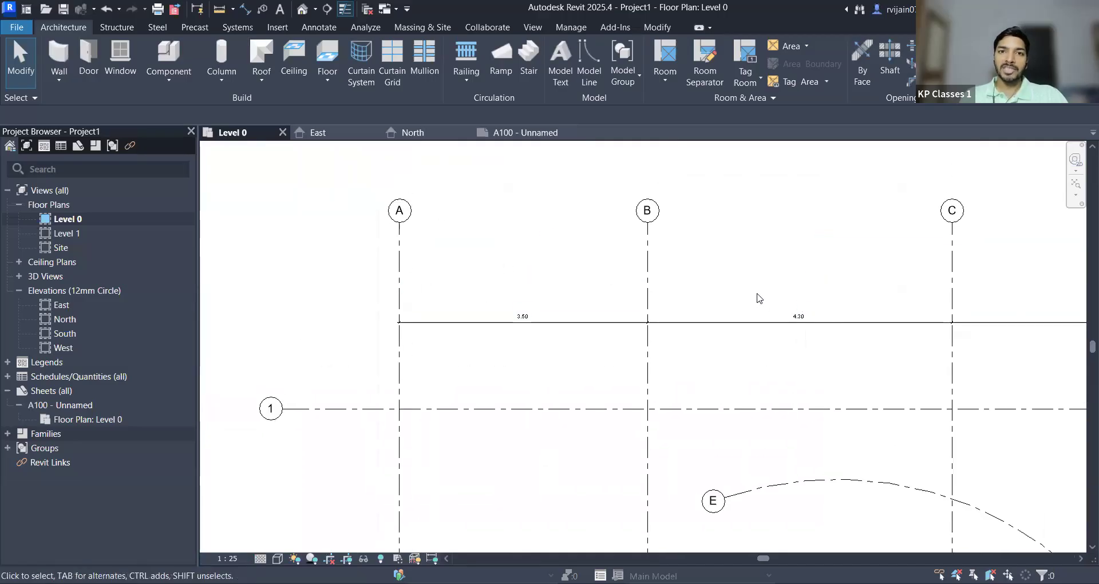
# Step: Move the enlarged Level 0 viewport so that it is centred over the sheet A100 border
pyautogui.click(517, 135)
pyautogui.scroll(-5, 480, 294)
pyautogui.moveTo(535, 394); pyautogui.dragTo(547, 422, button='middle')
pyautogui.click(584, 300)
pyautogui.moveTo(596, 353); pyautogui.dragTo(544, 464)
pyautogui.click(784, 372)
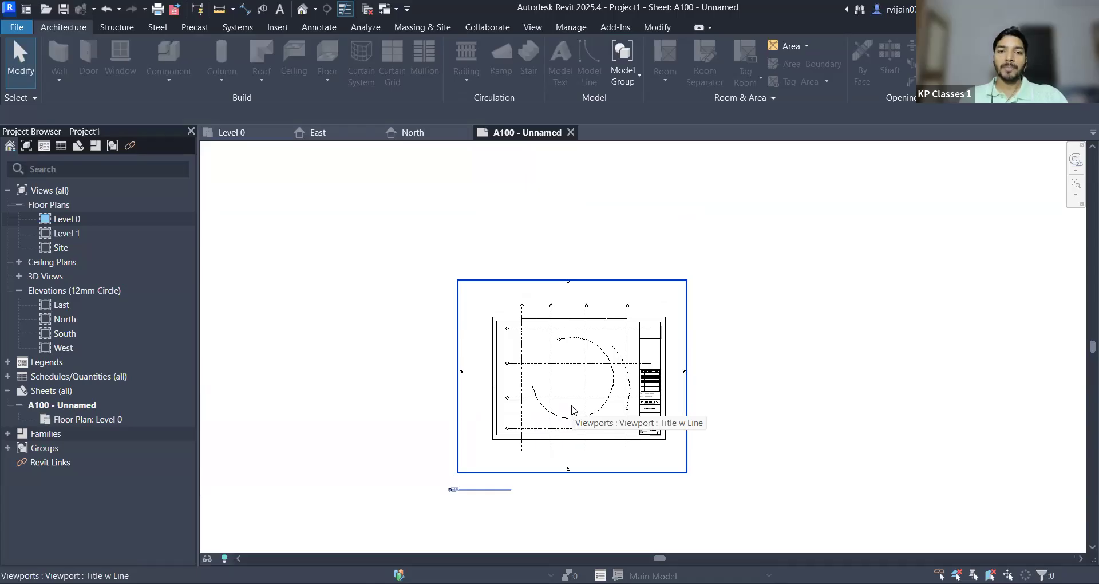
pyautogui.scroll(2, 574, 409)
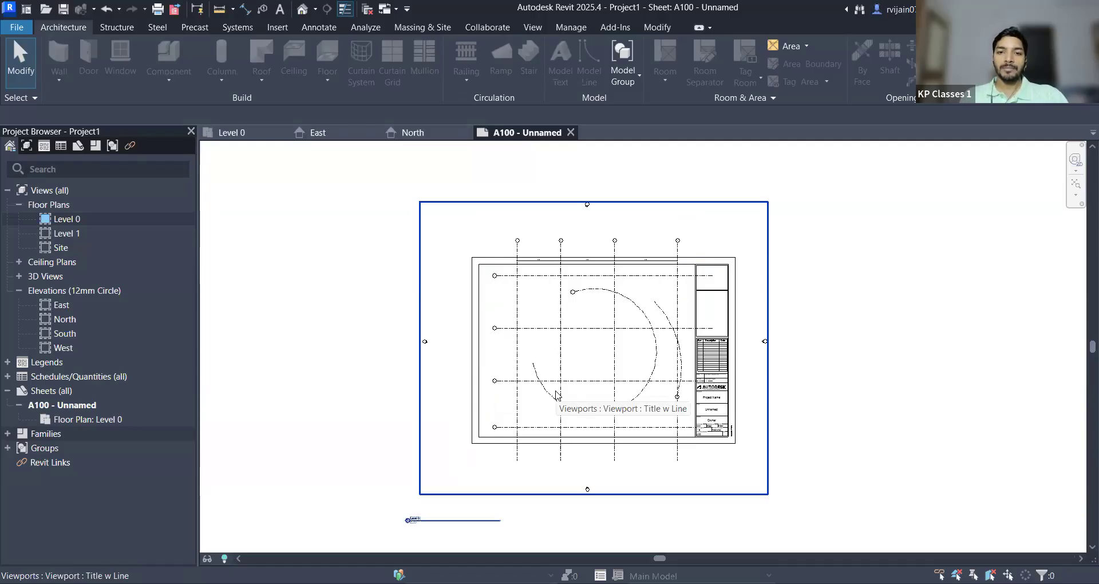
pyautogui.click(287, 189)
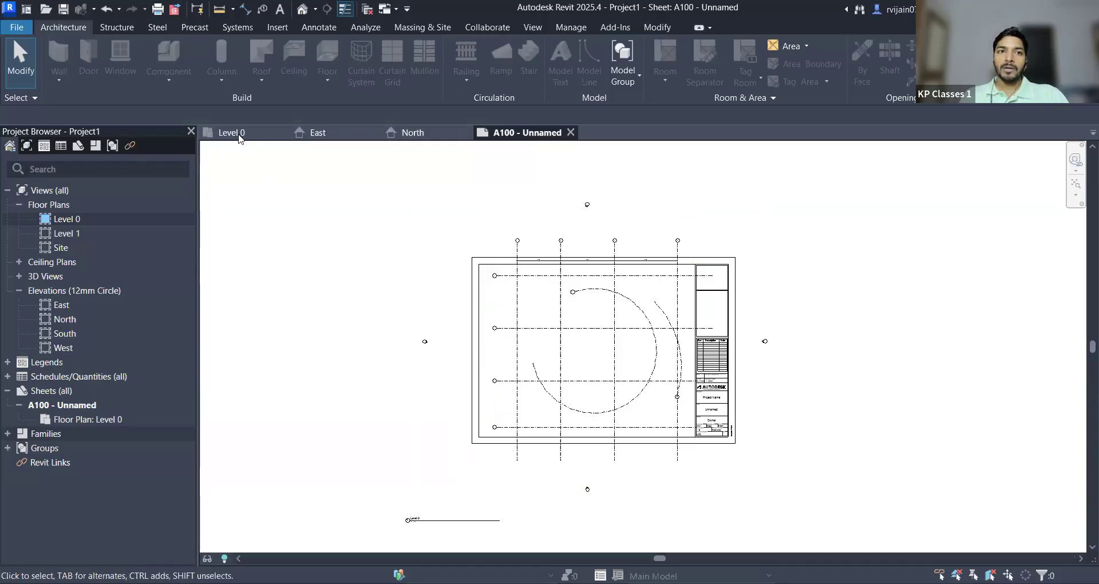
# Step: Compare the 1:25 Level 0 floor plan with its viewport on sheet A100
pyautogui.click(232, 133)
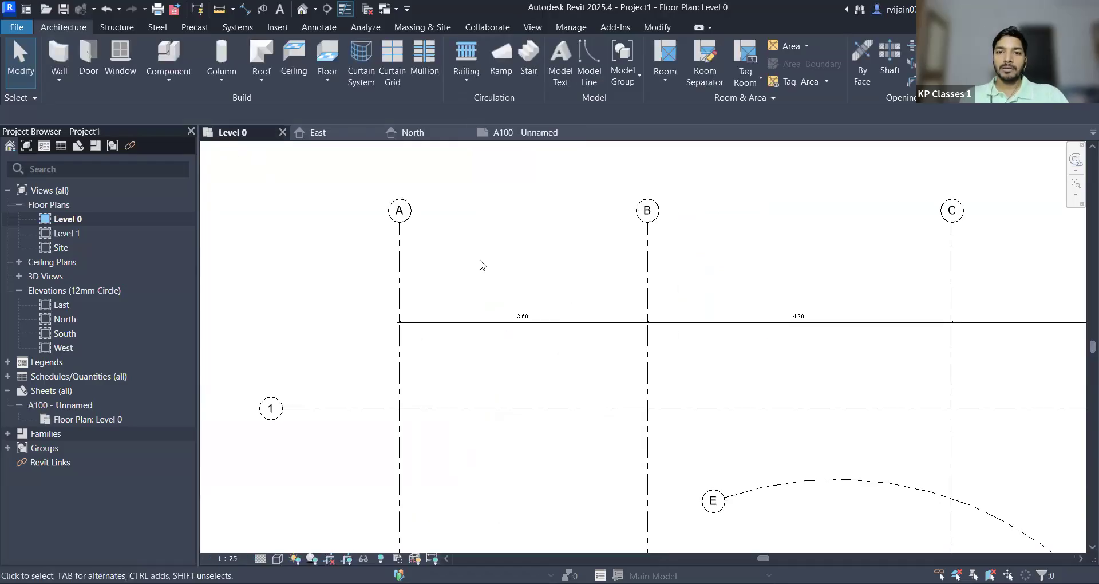
pyautogui.scroll(-2, 481, 265)
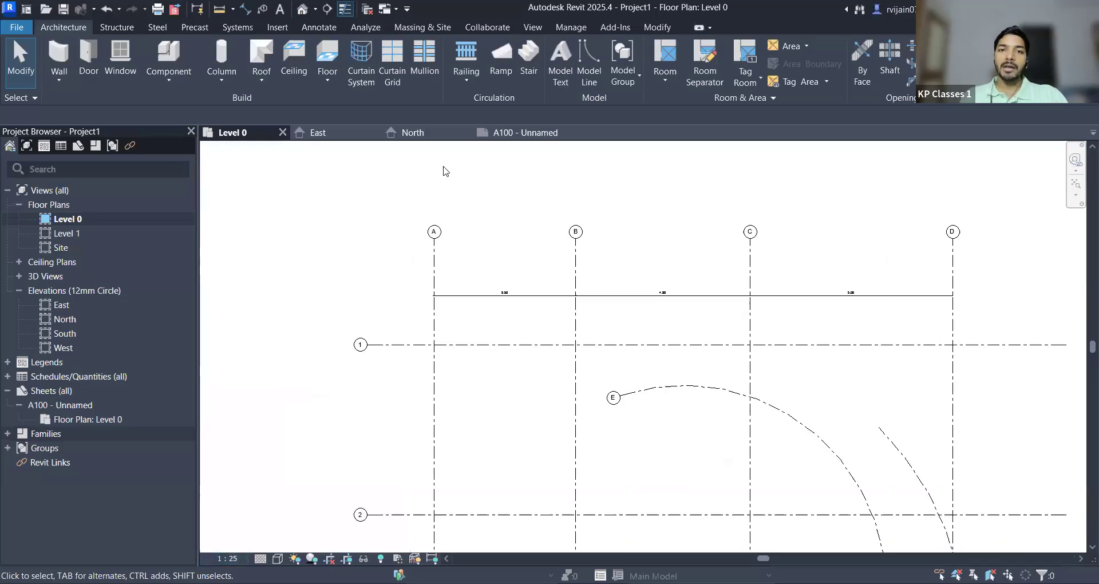
pyautogui.click(532, 135)
pyautogui.click(577, 340)
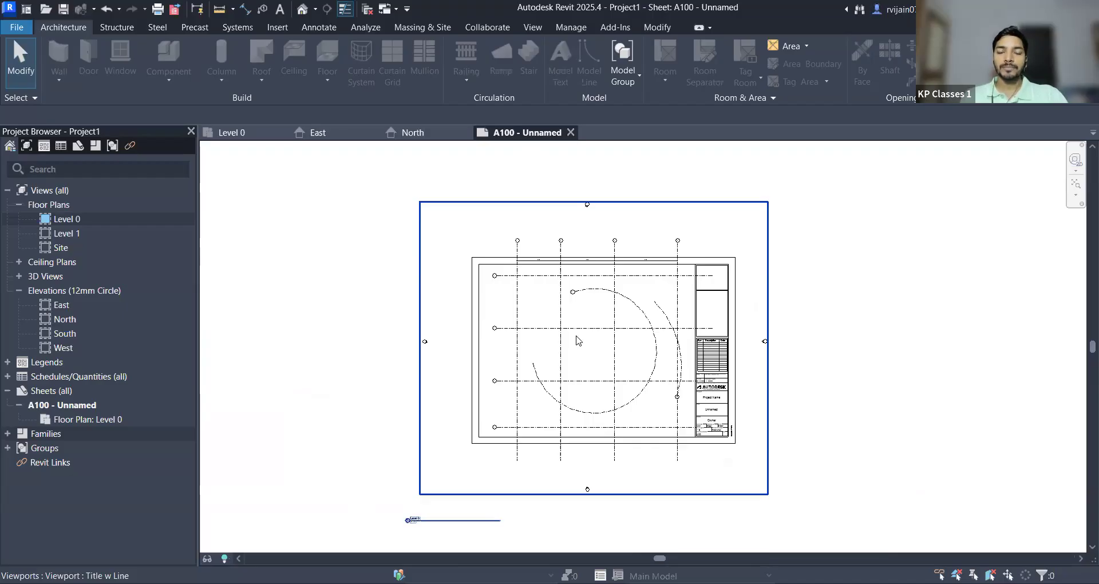
pyautogui.click(232, 133)
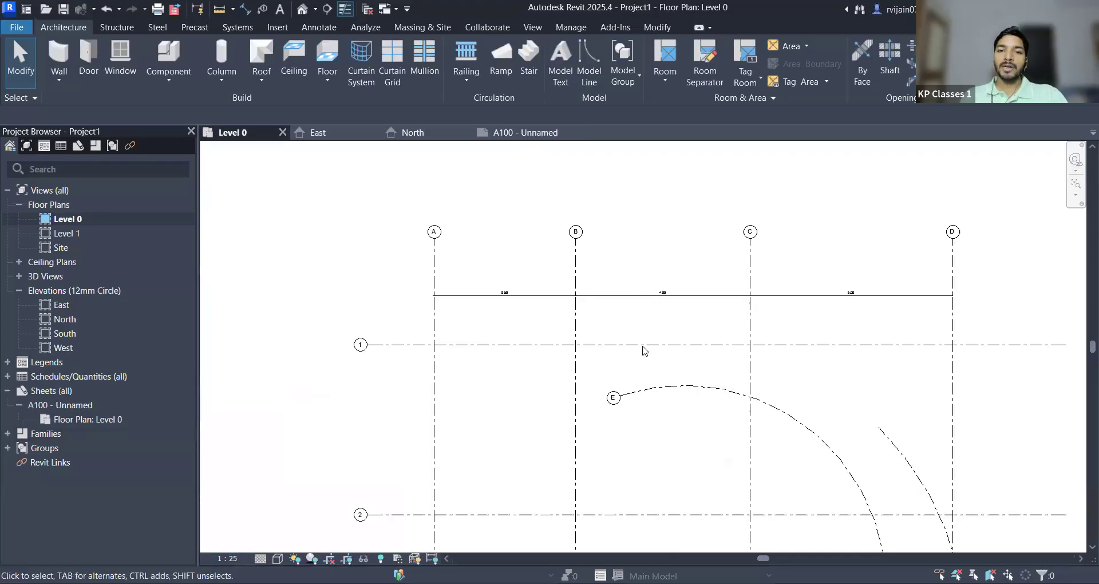
pyautogui.click(519, 131)
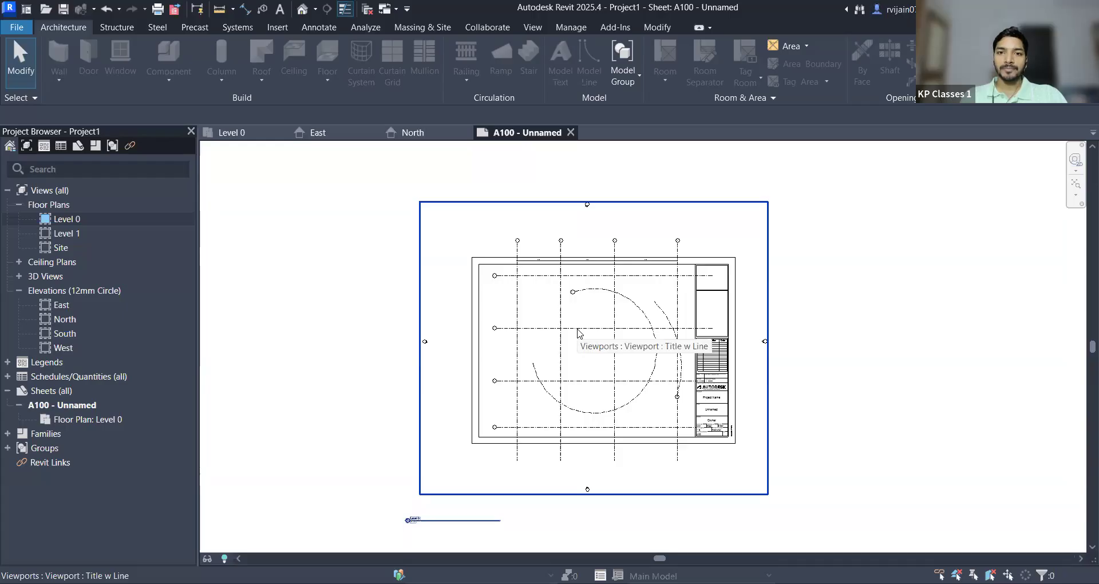
# Step: Set the Level 0 view scale to 1:50 and move its viewport inside the sheet A100 border
pyautogui.click(235, 133)
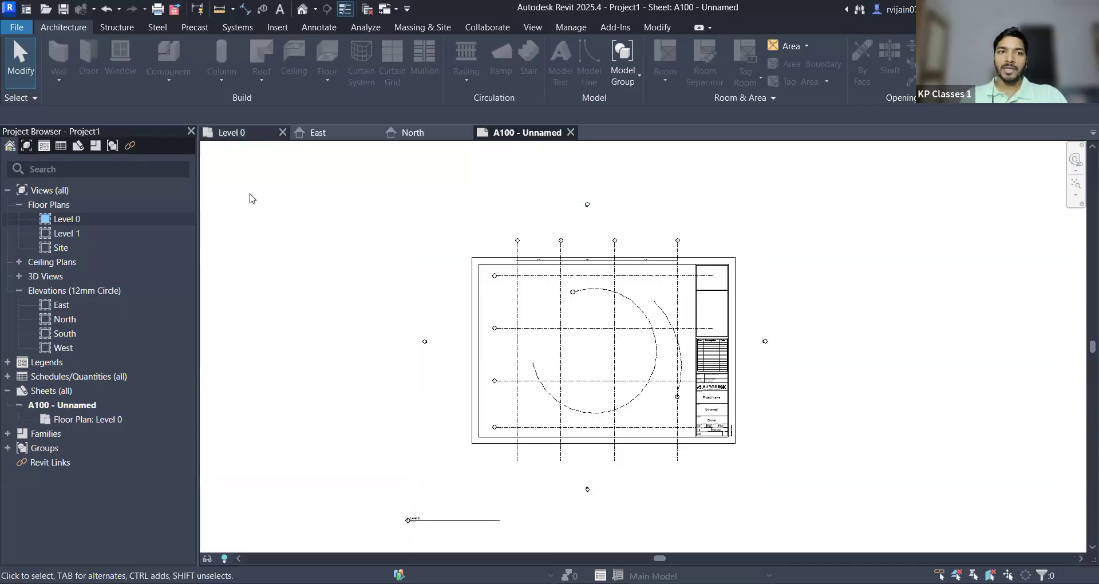
pyautogui.click(227, 557)
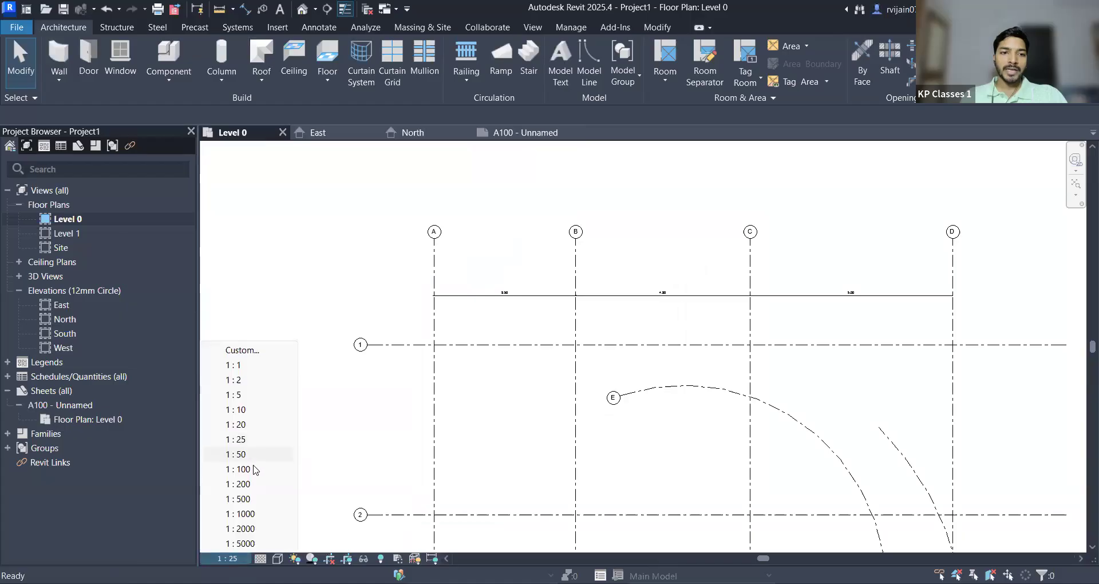
pyautogui.click(254, 460)
pyautogui.click(518, 133)
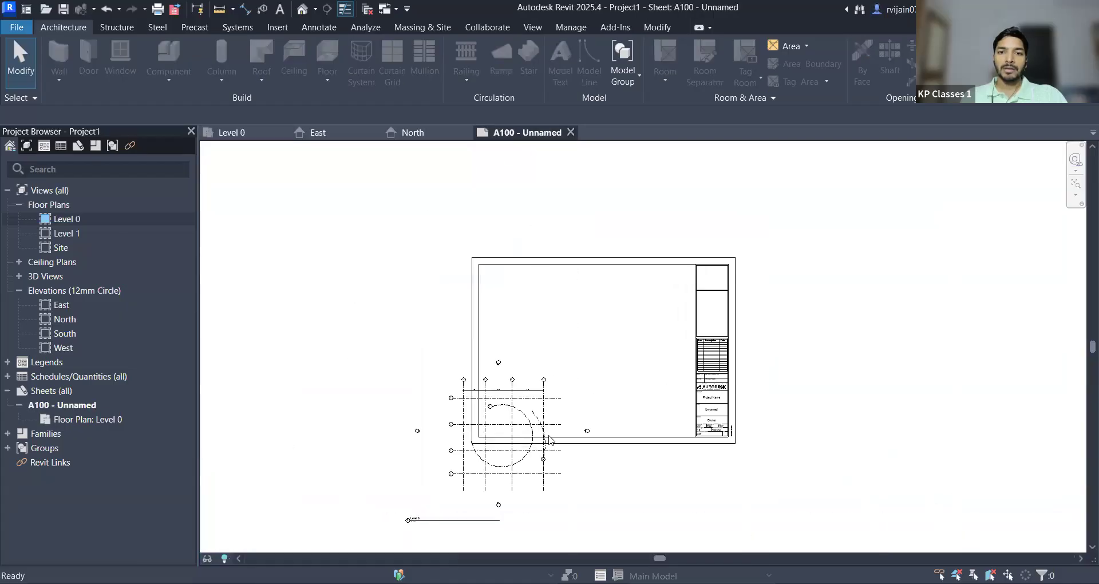
pyautogui.click(523, 446)
pyautogui.moveTo(517, 422)
pyautogui.mouseDown()
pyautogui.moveTo(564, 318)
pyautogui.moveTo(595, 331)
pyautogui.mouseUp()
pyautogui.click(407, 326)
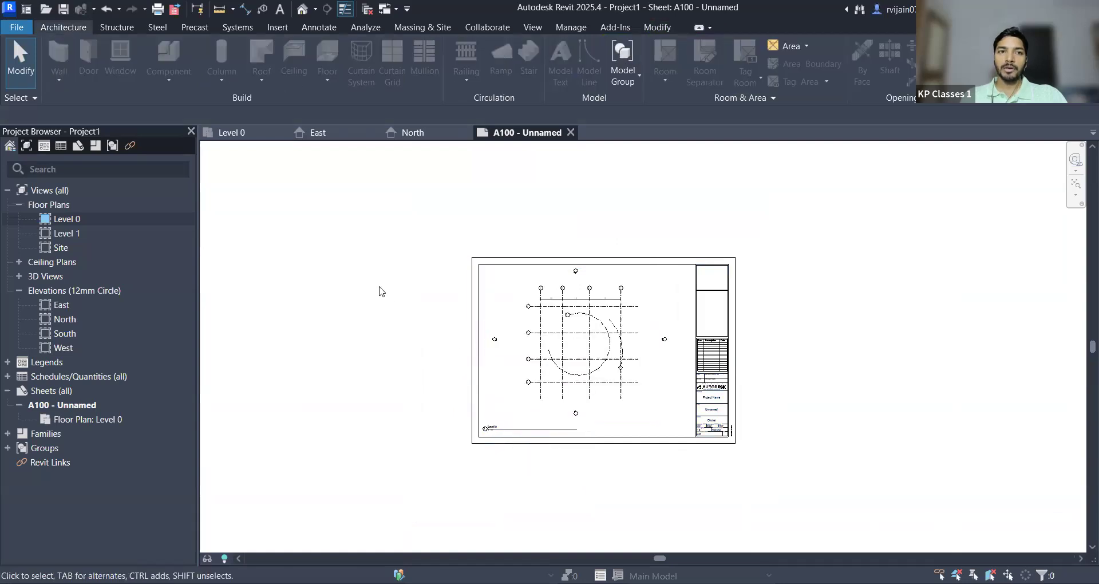
# Step: Set the Level 0 floor plan's view scale to 1:100
pyautogui.click(231, 134)
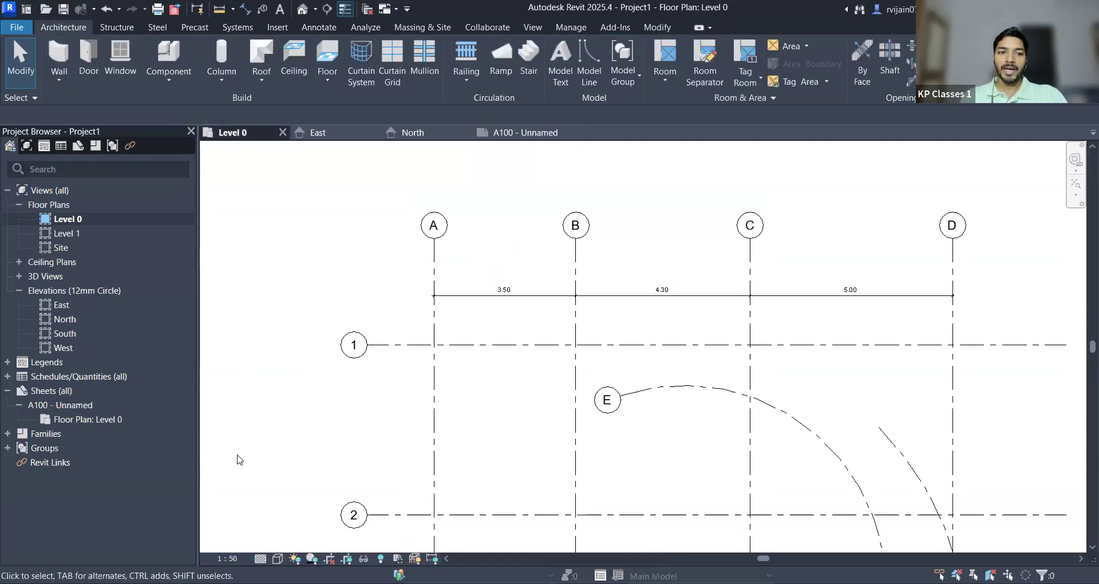
pyautogui.click(232, 561)
pyautogui.click(256, 469)
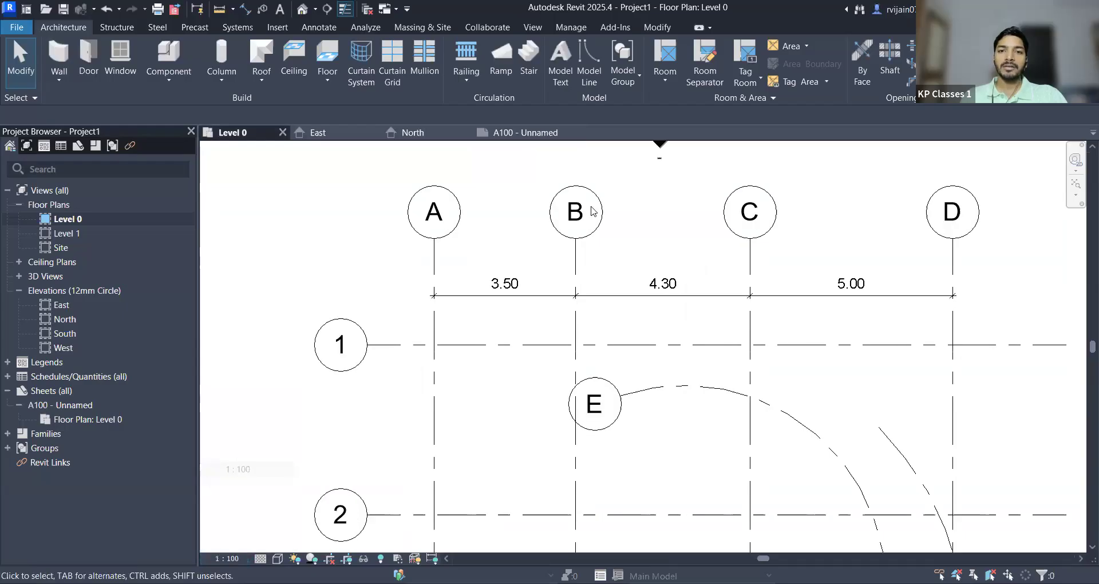
# Step: Move the Level 0 viewport to the upper-left area inside the sheet A100 border
pyautogui.click(518, 133)
pyautogui.click(542, 386)
pyautogui.scroll(2, 542, 387)
pyautogui.moveTo(541, 386); pyautogui.dragTo(549, 254)
pyautogui.click(683, 321)
pyautogui.moveTo(683, 322); pyautogui.dragTo(651, 388, button='middle')
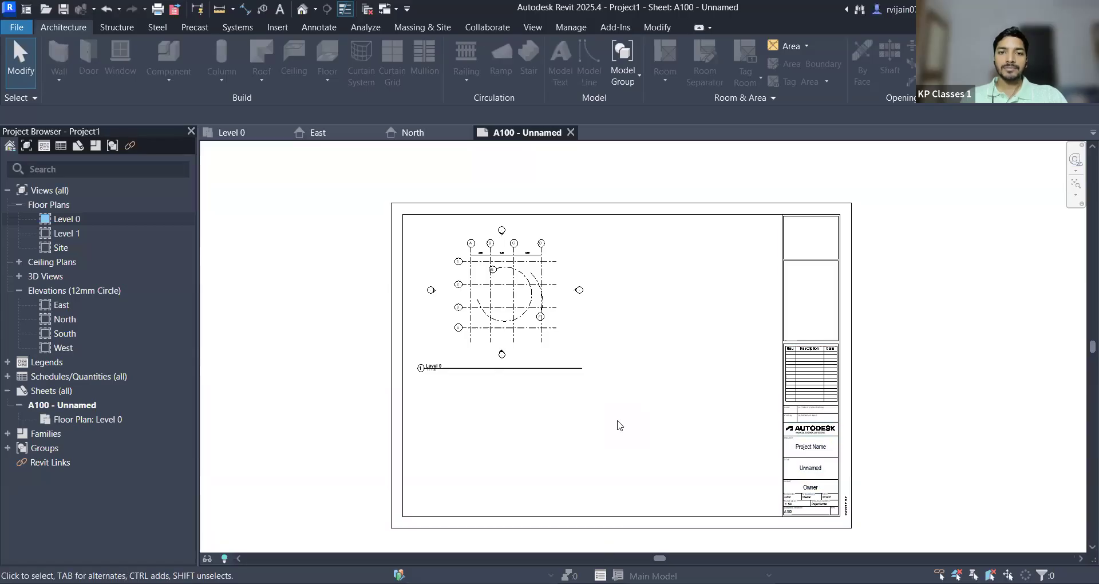
# Step: Fit the whole Level 0 plan in view, check the grids and levels in the East elevation, and return to Level 0
pyautogui.click(231, 132)
pyautogui.press('z')
pyautogui.press('f')
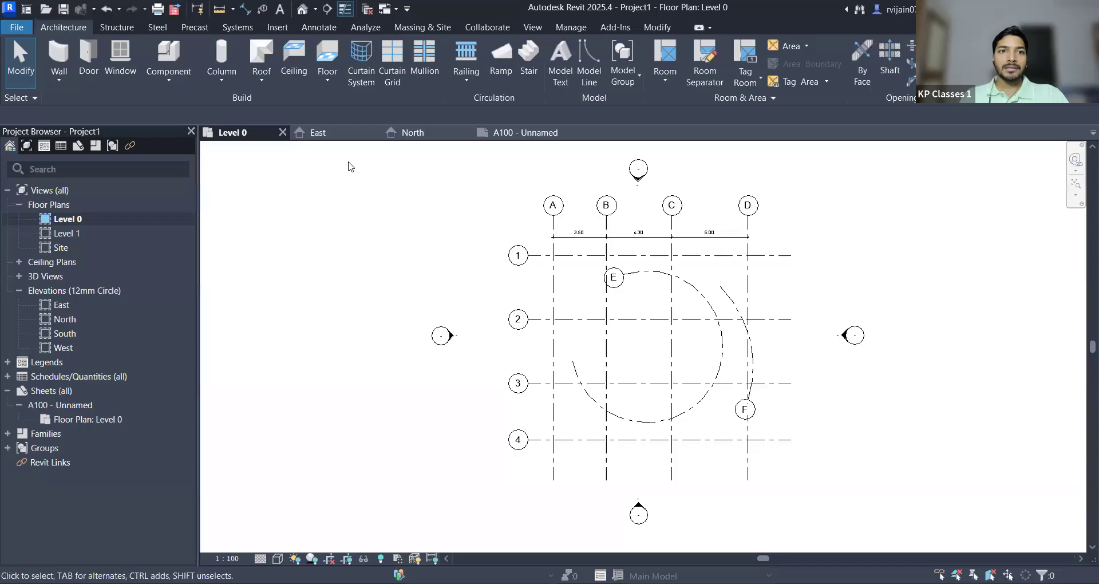
pyautogui.click(319, 133)
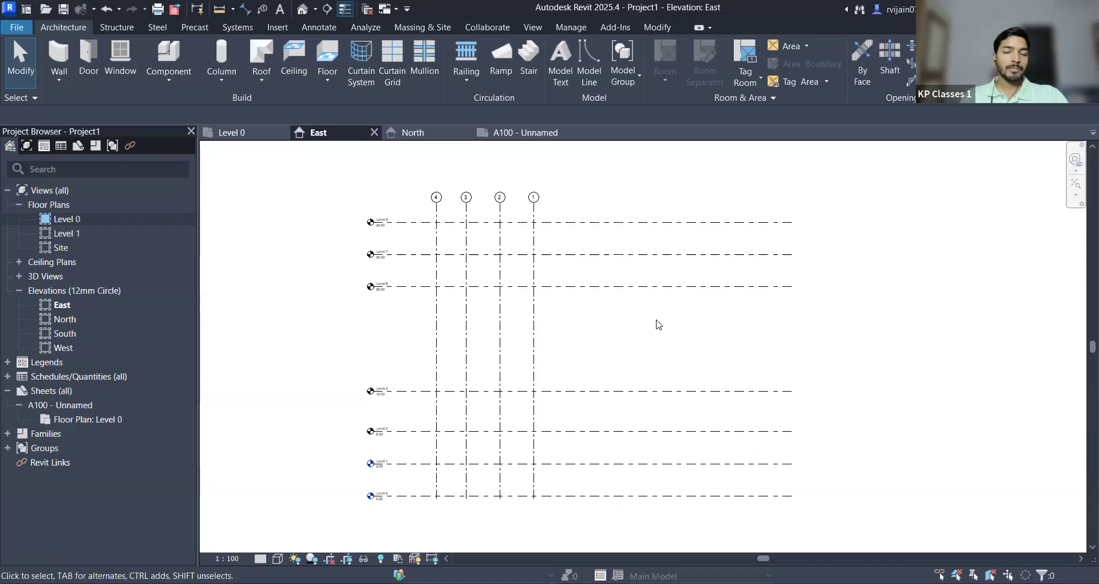
pyautogui.click(238, 133)
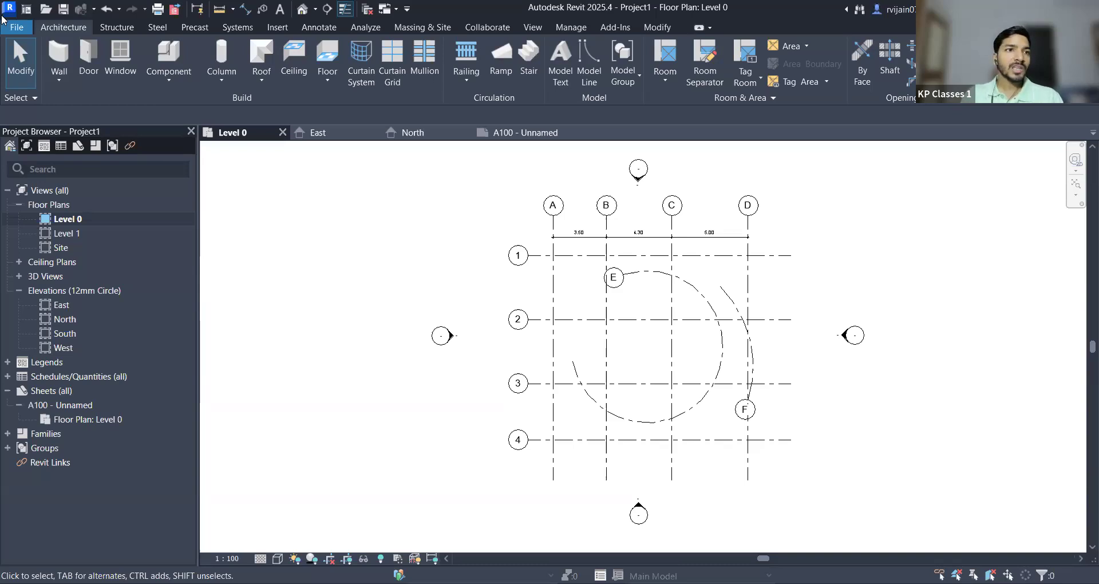
pyautogui.click(27, 10)
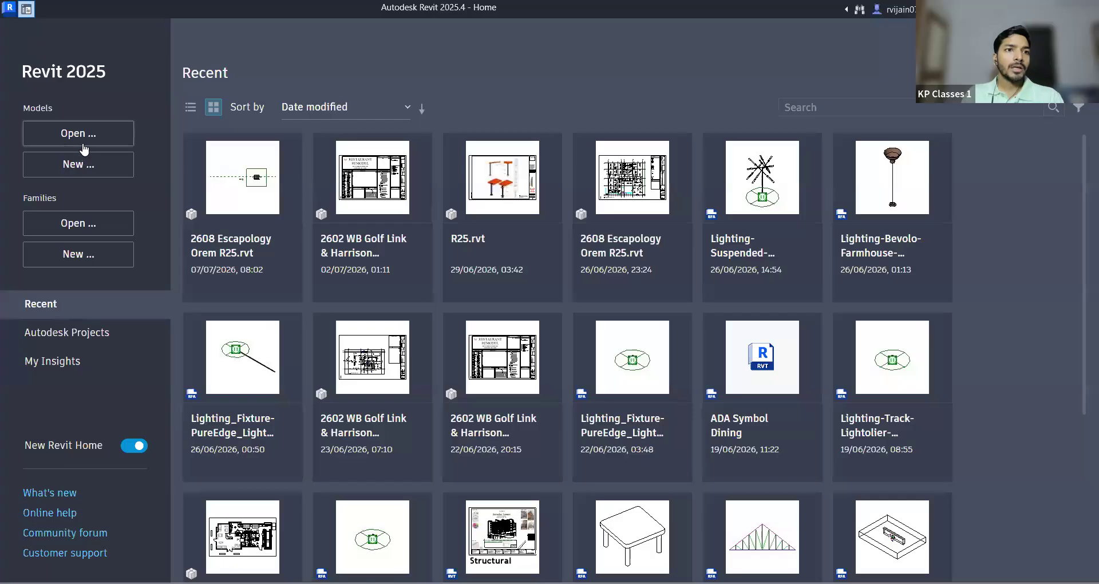
pyautogui.click(83, 165)
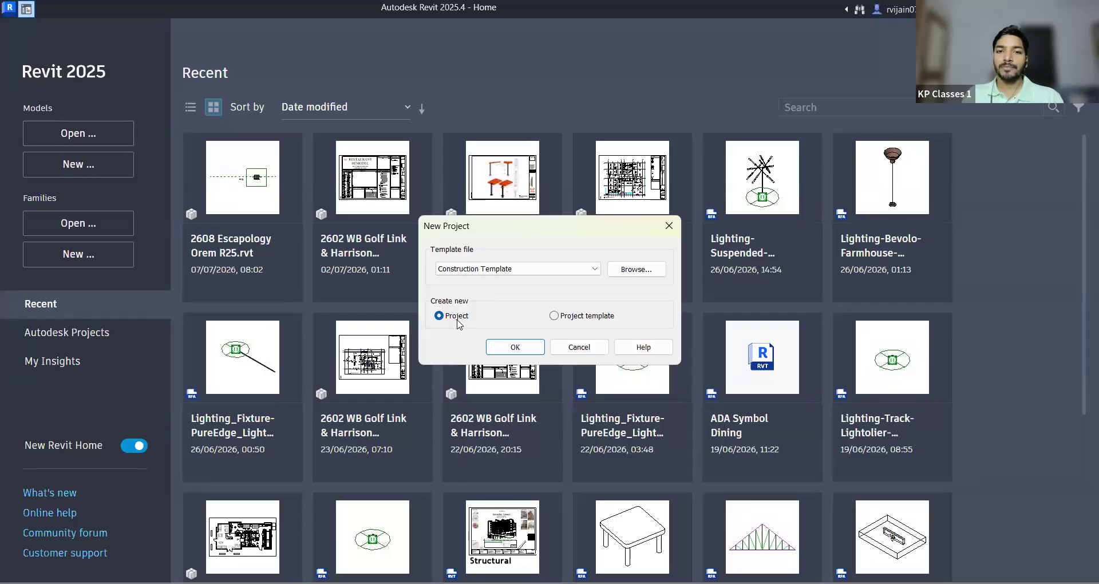
pyautogui.click(515, 347)
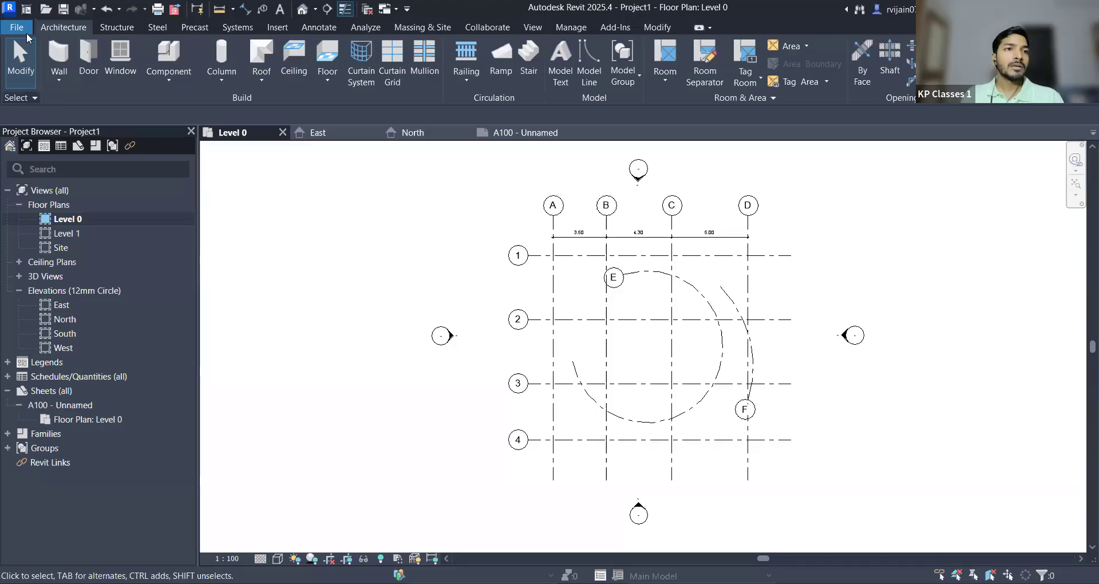
pyautogui.click(17, 28)
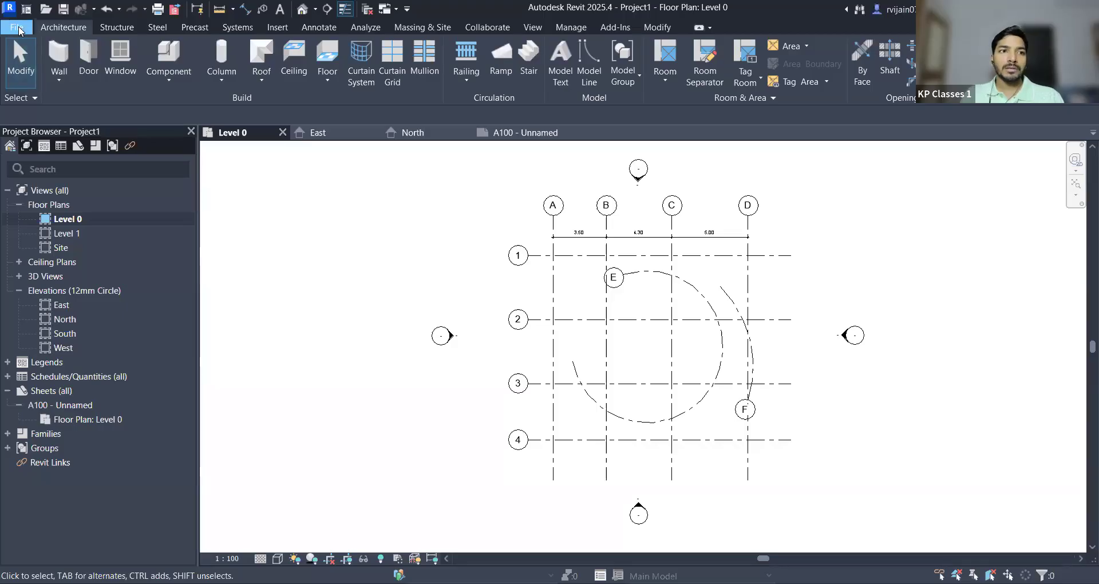
pyautogui.moveTo(58, 215)
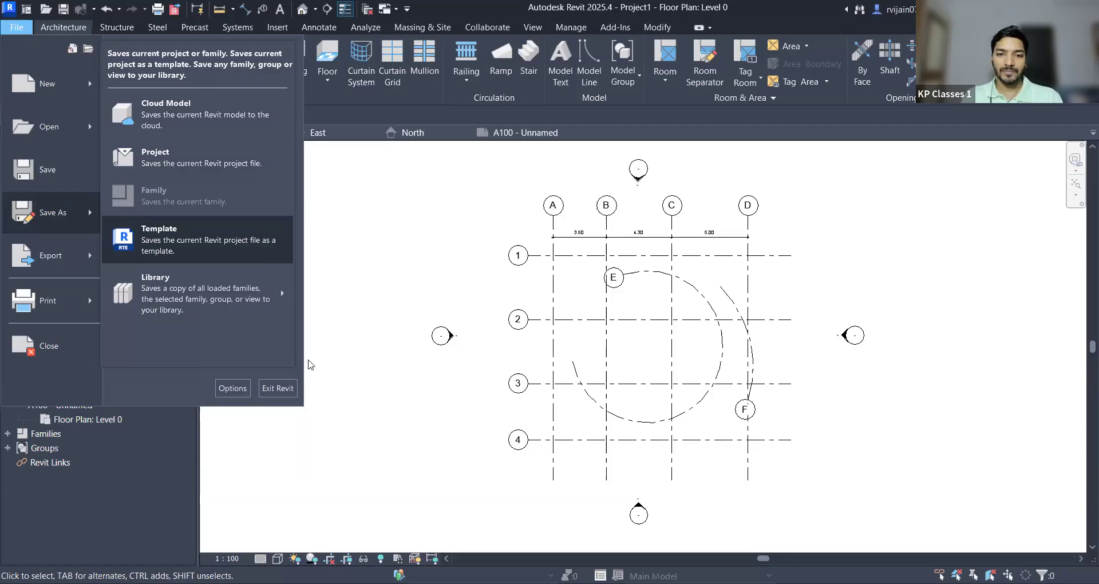
pyautogui.click(589, 283)
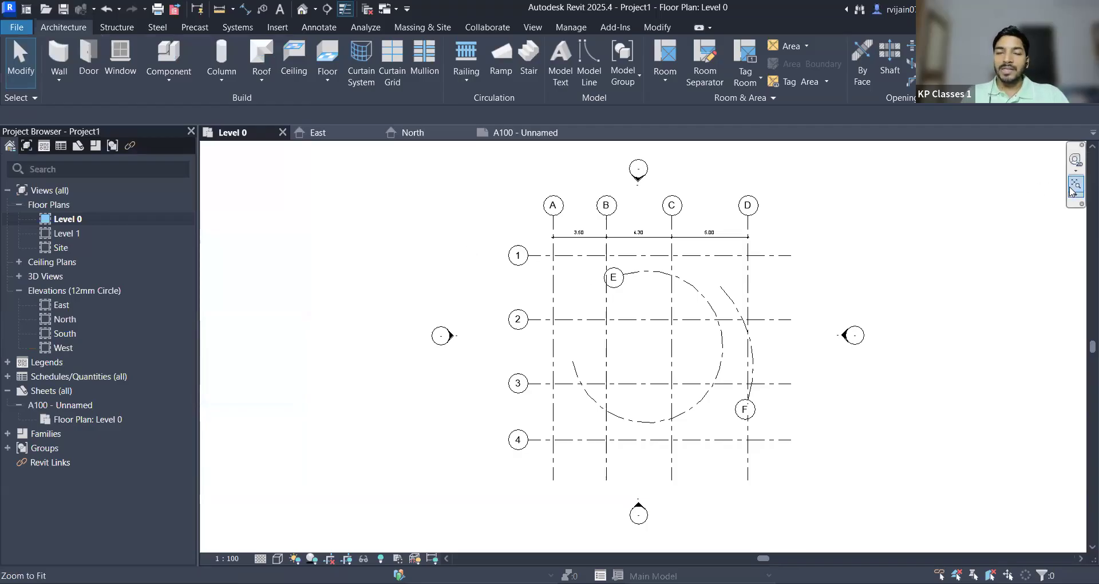
# Step: Start saving the project as a template and create a folder named KP on the Desktop for it
pyautogui.click(17, 27)
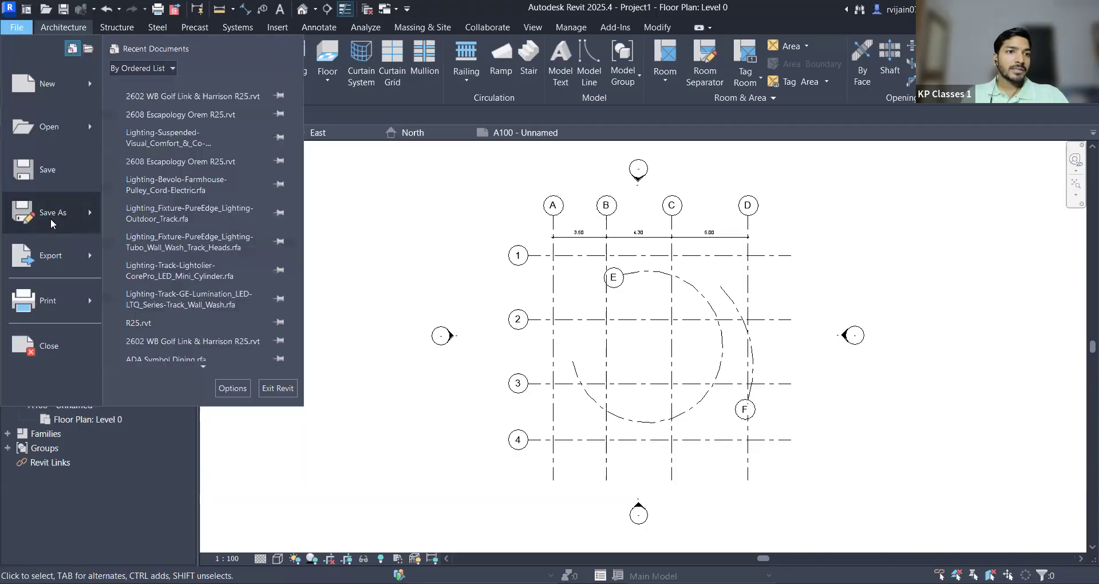
pyautogui.moveTo(59, 215)
pyautogui.click(255, 239)
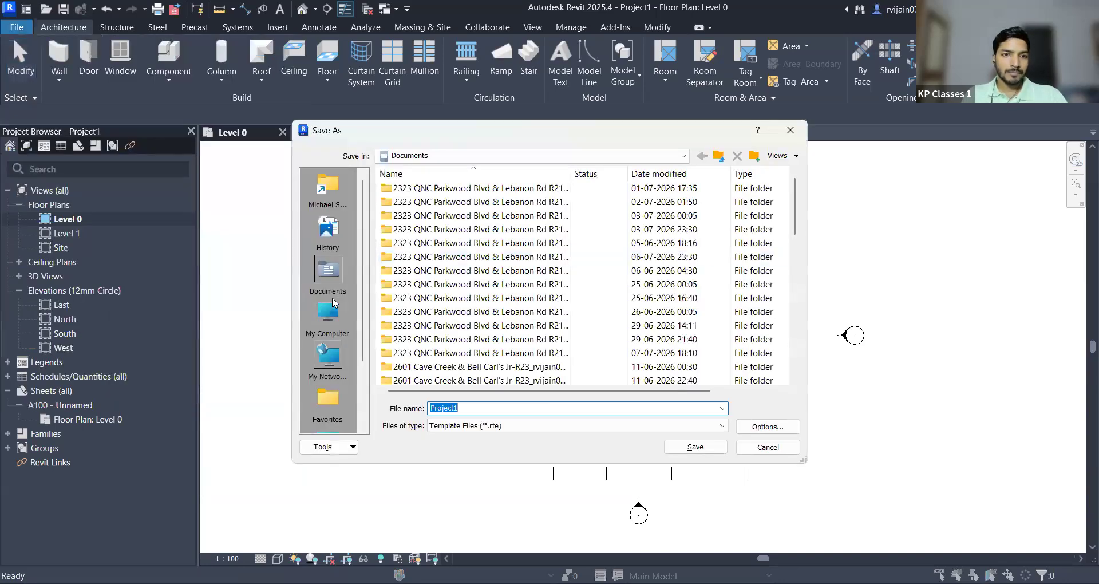
pyautogui.click(333, 358)
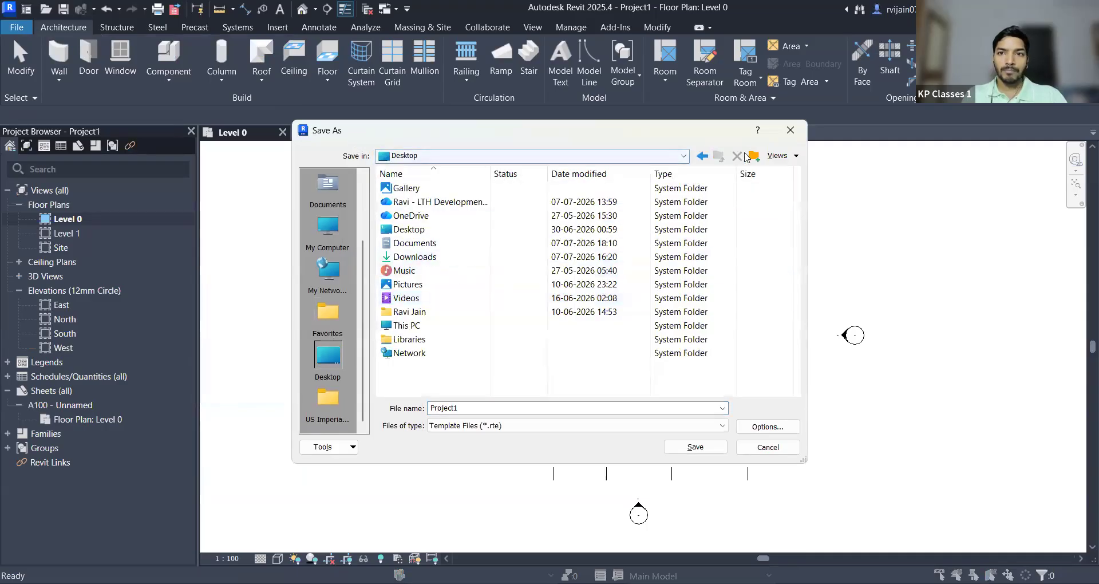
pyautogui.hotkey('ctrl', 'shift', 'n')
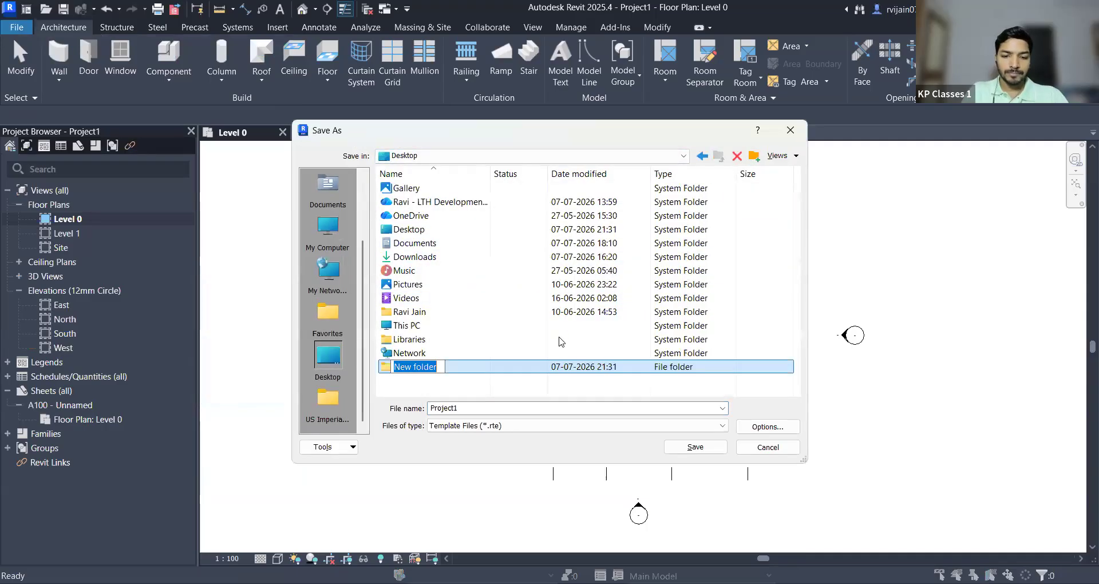
pyautogui.write('KP')
pyautogui.press('Return')
pyautogui.press('Return')
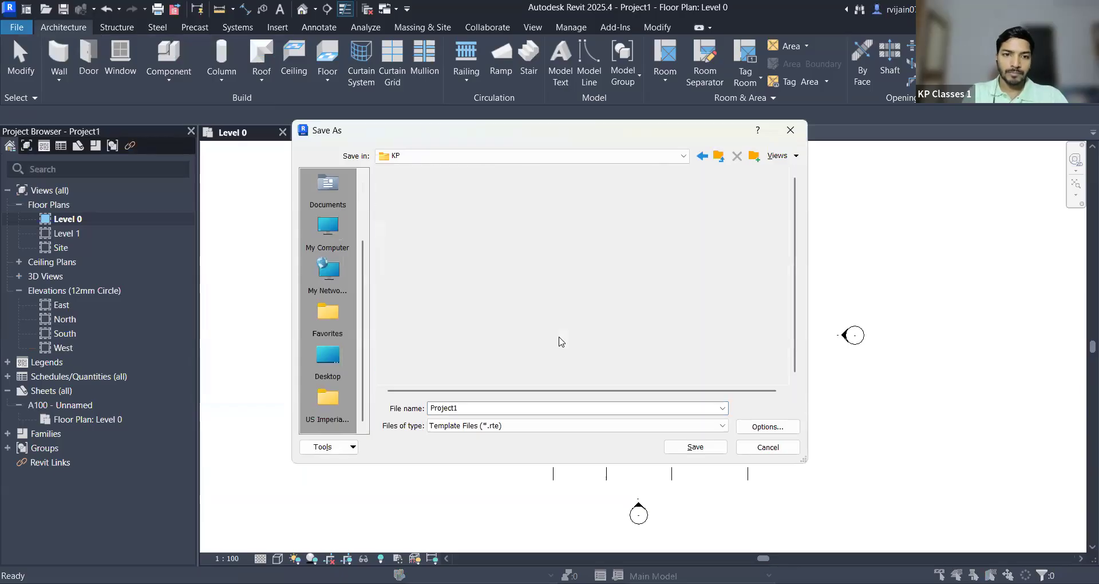
# Step: Save the template under the name KP Template and close all its open views
pyautogui.write('KP Template')
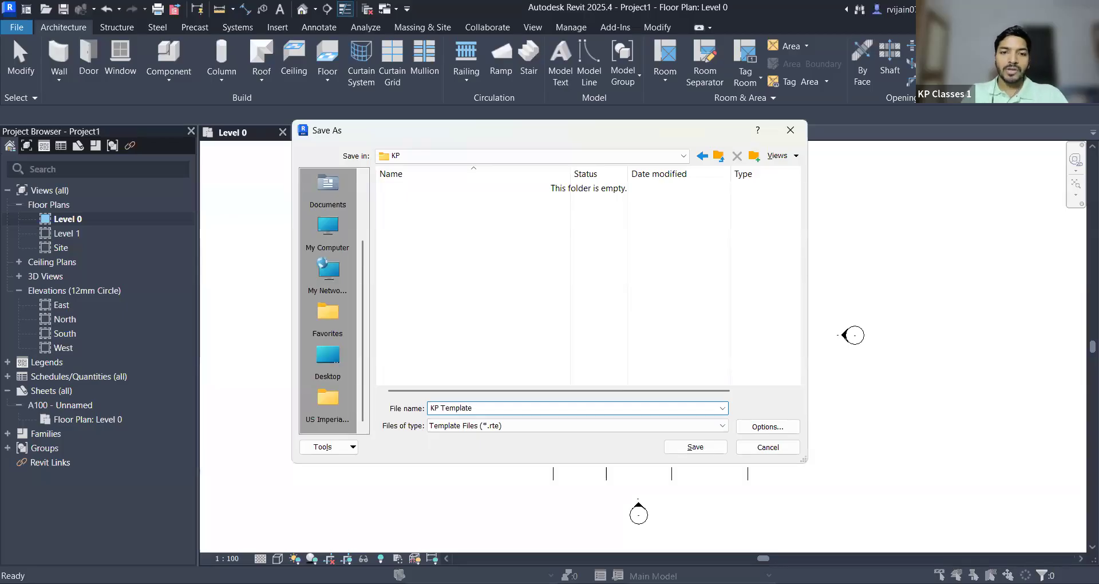
pyautogui.press('Return')
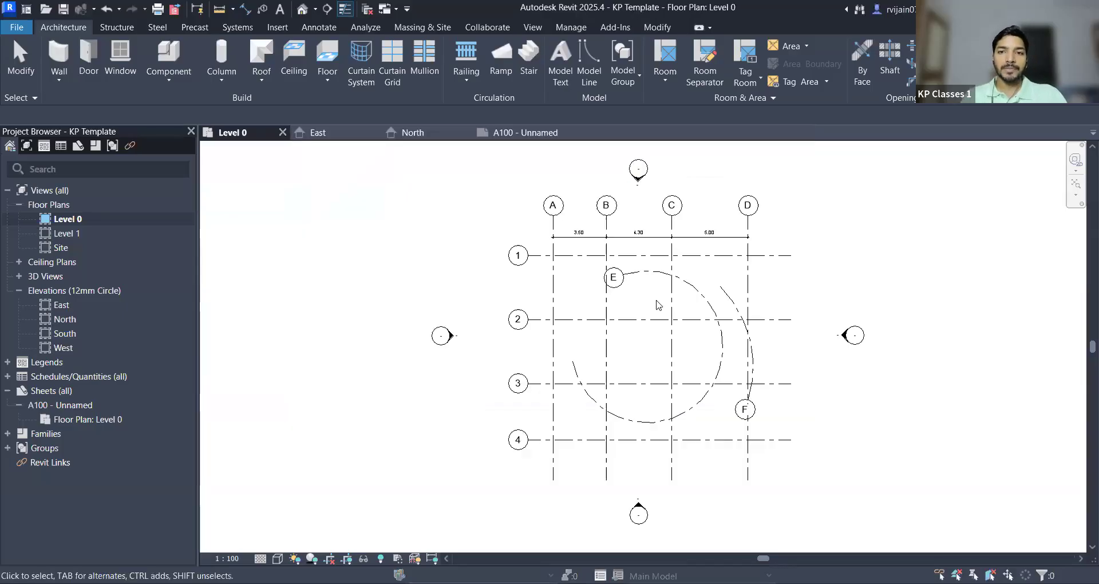
pyautogui.click(367, 8)
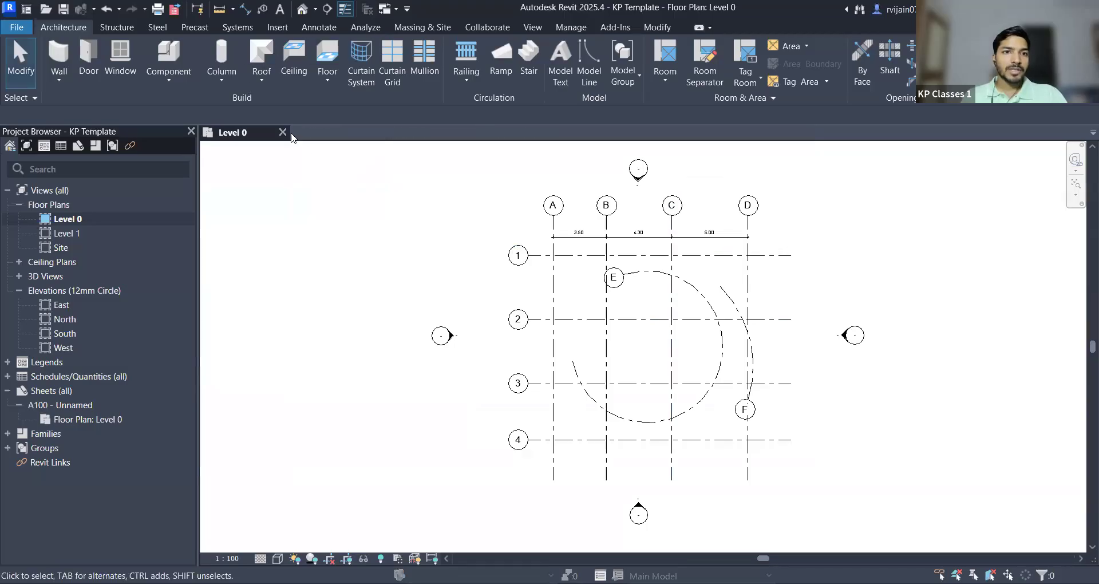
pyautogui.click(284, 132)
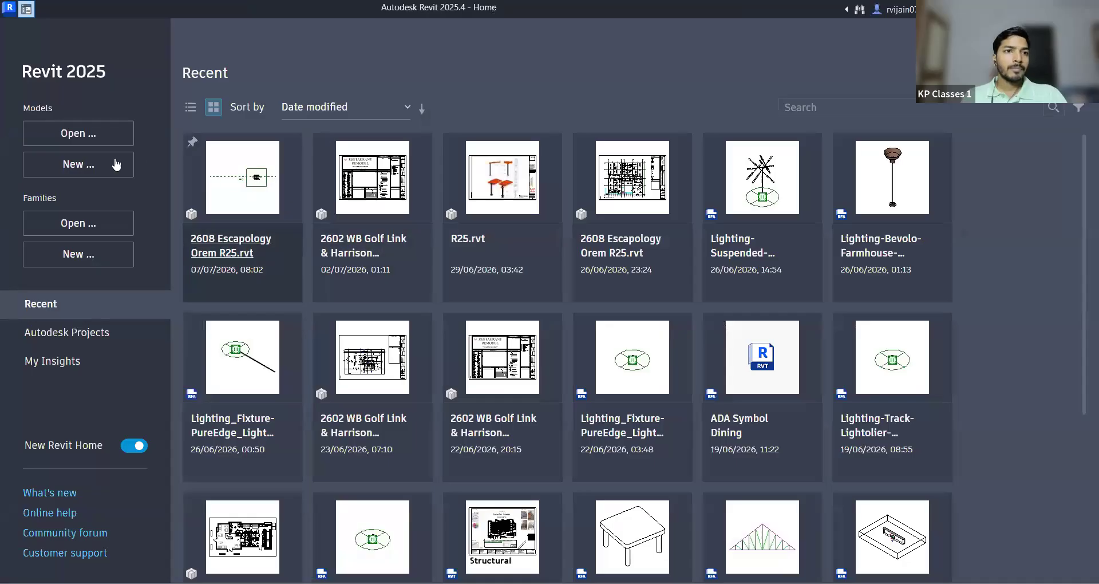
# Step: Create a new project based on KP Template.rte from the KP folder on the Desktop
pyautogui.click(83, 168)
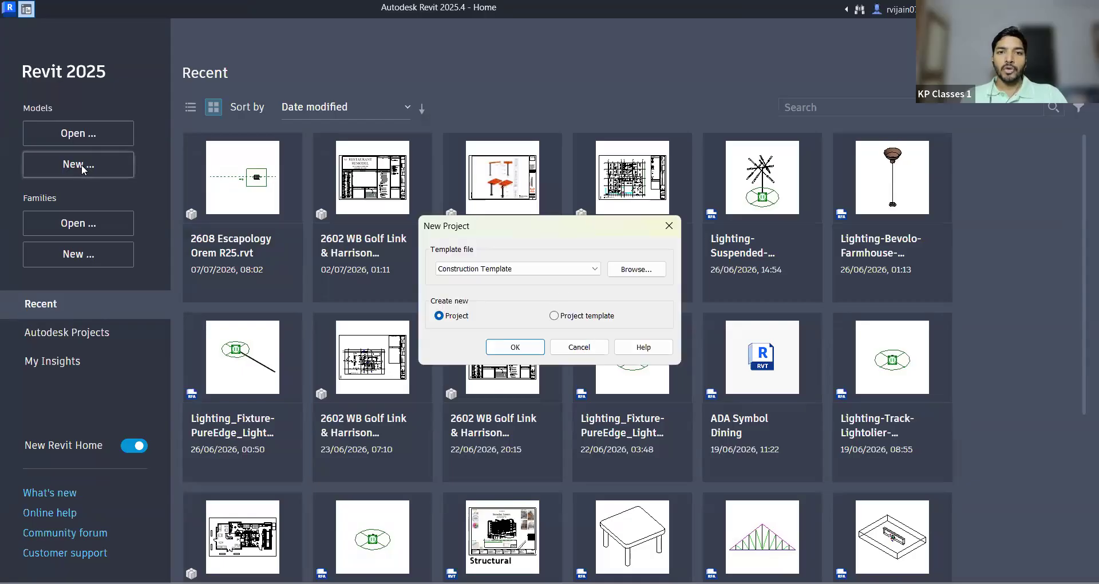
pyautogui.click(545, 269)
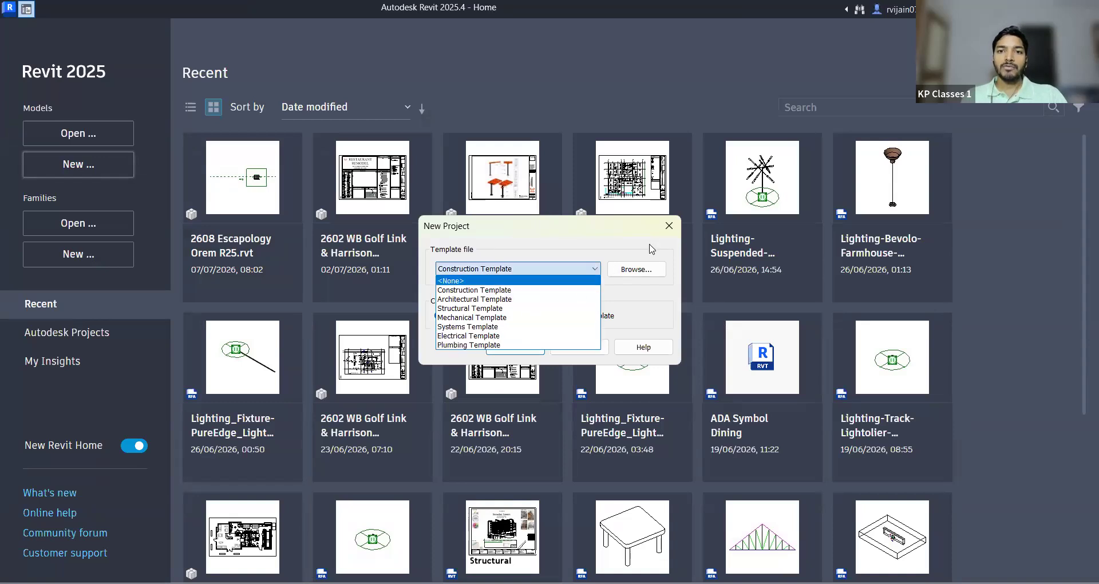
pyautogui.click(639, 272)
pyautogui.click(639, 271)
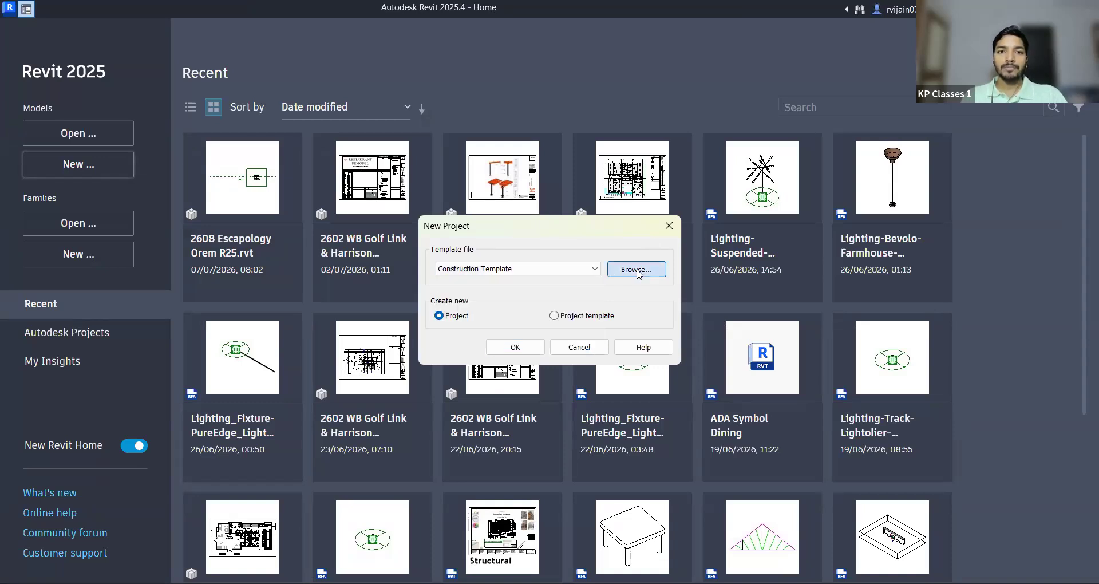
pyautogui.scroll(-2, 376, 319)
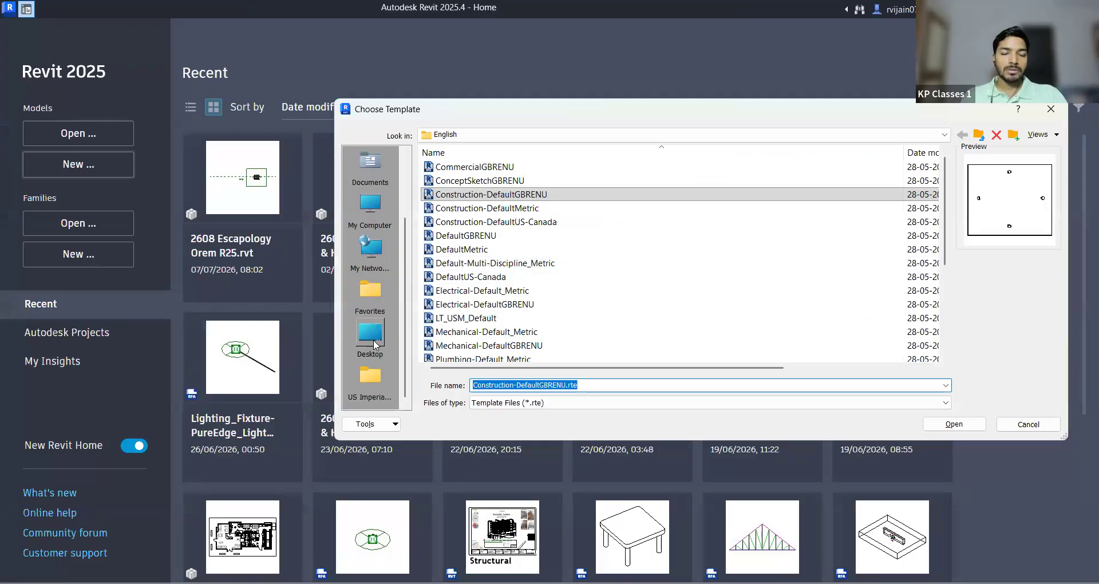
pyautogui.click(370, 338)
pyautogui.doubleClick(453, 345)
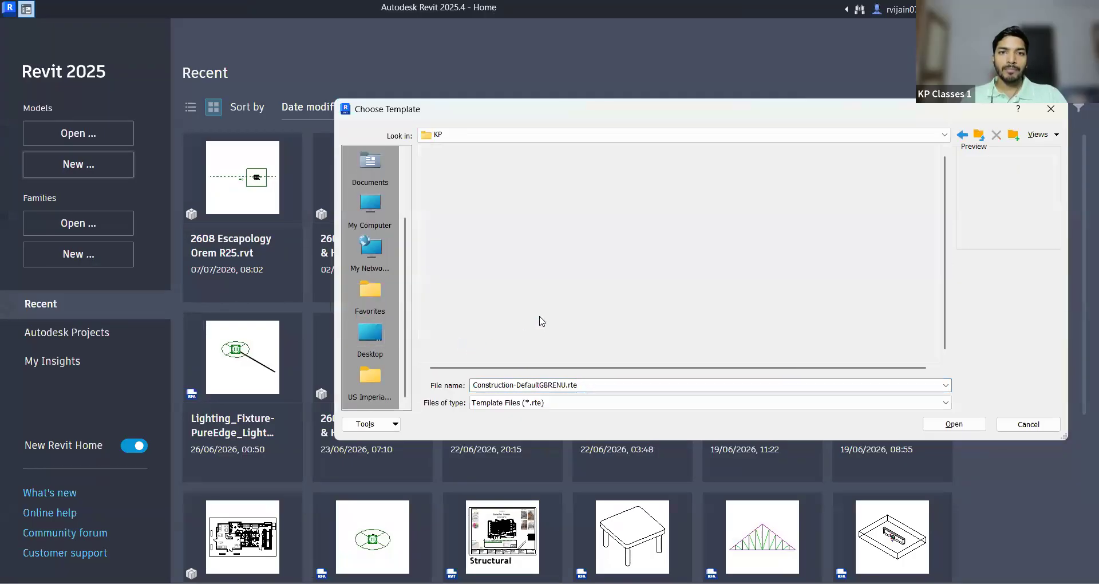
pyautogui.click(472, 171)
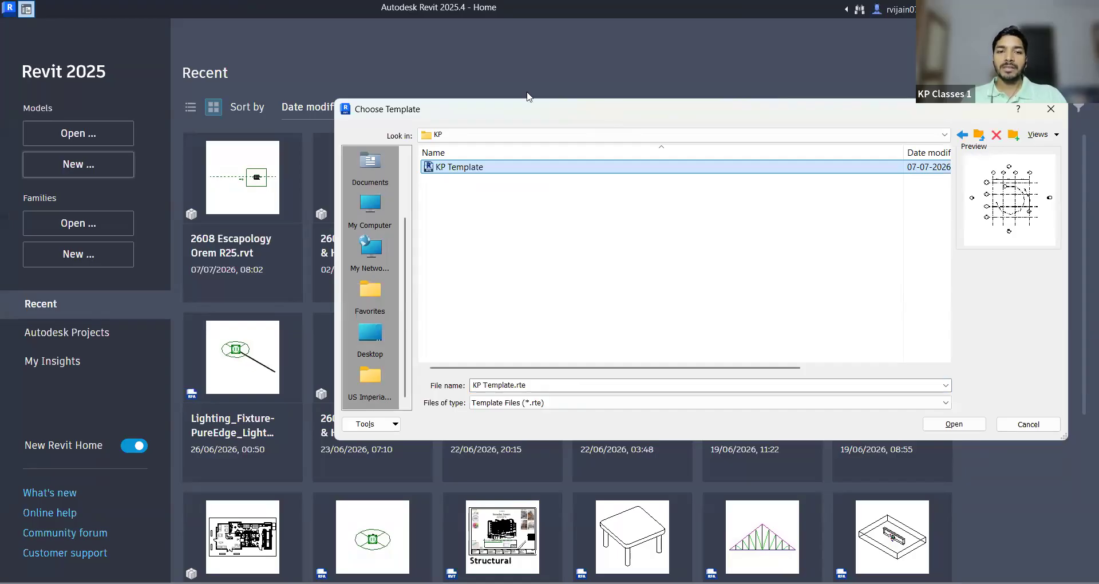
pyautogui.moveTo(527, 108); pyautogui.dragTo(441, 92)
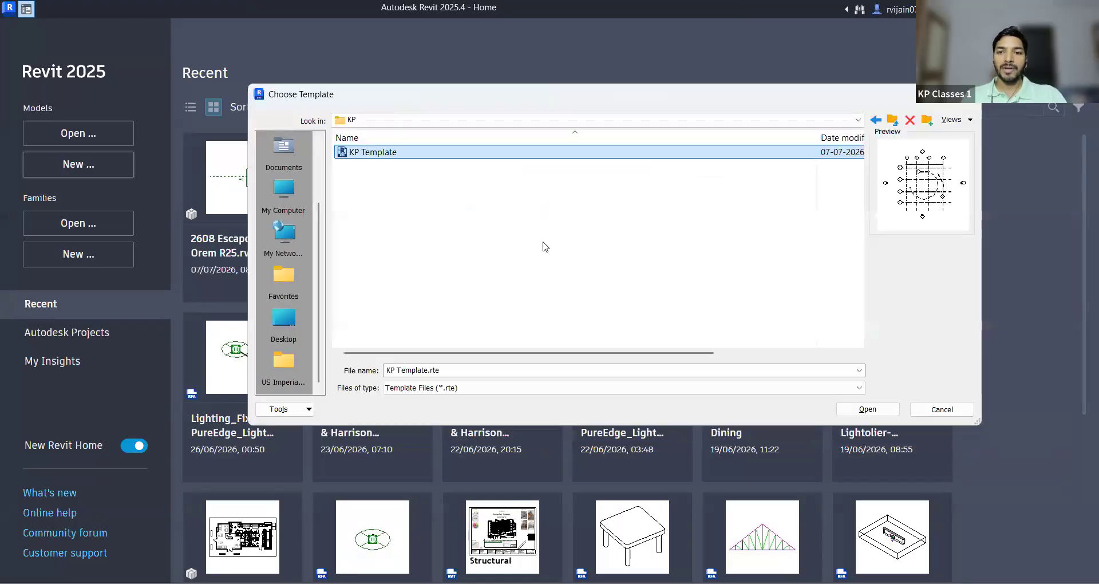
pyautogui.click(871, 410)
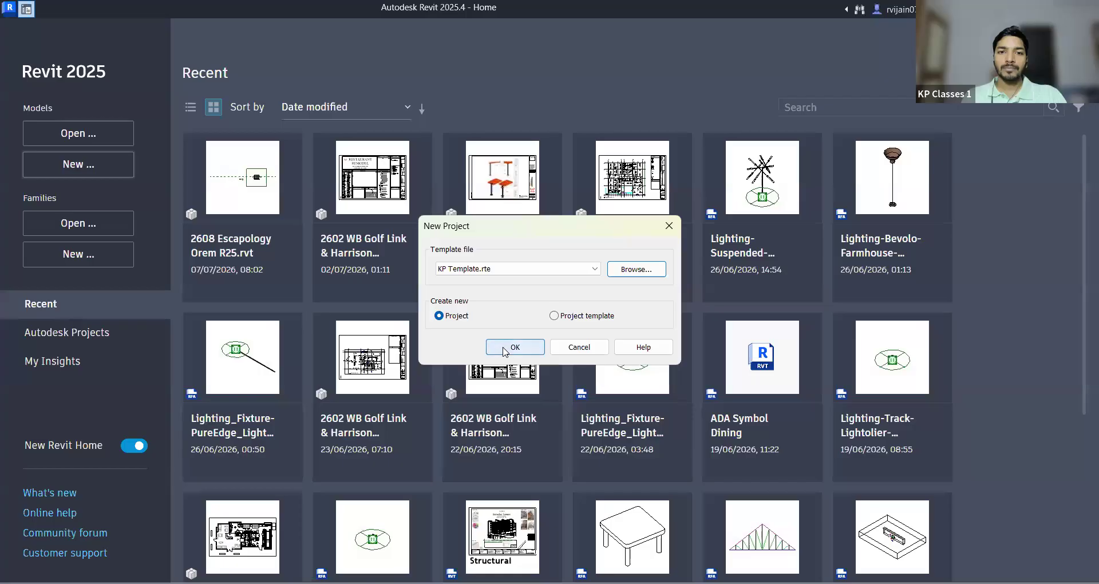
pyautogui.click(507, 350)
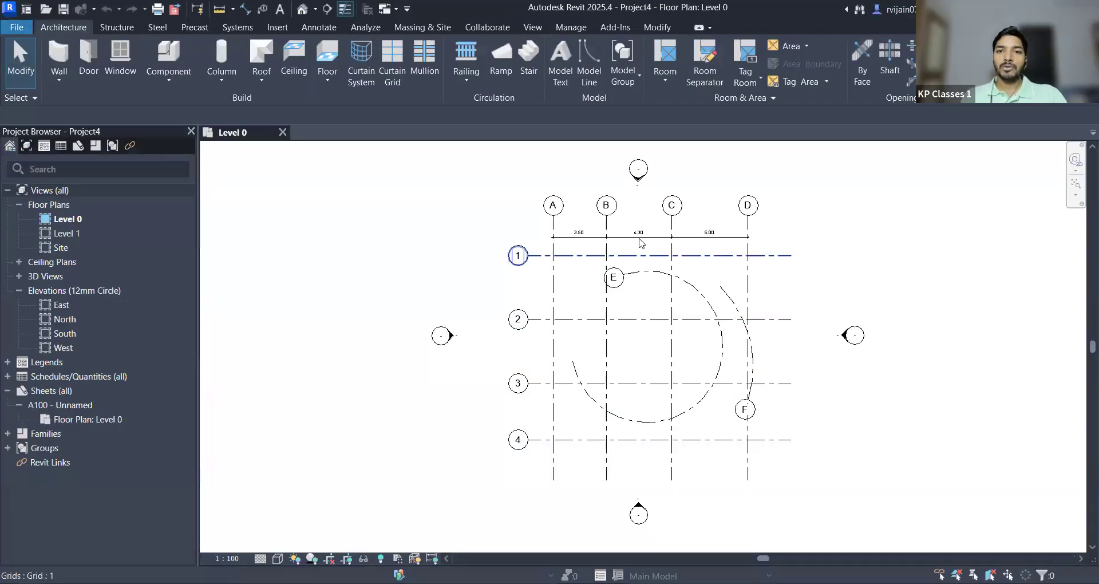
# Step: Check the grids and levels in the new project's East elevation, and return to the Level 0 plan
pyautogui.doubleClick(61, 305)
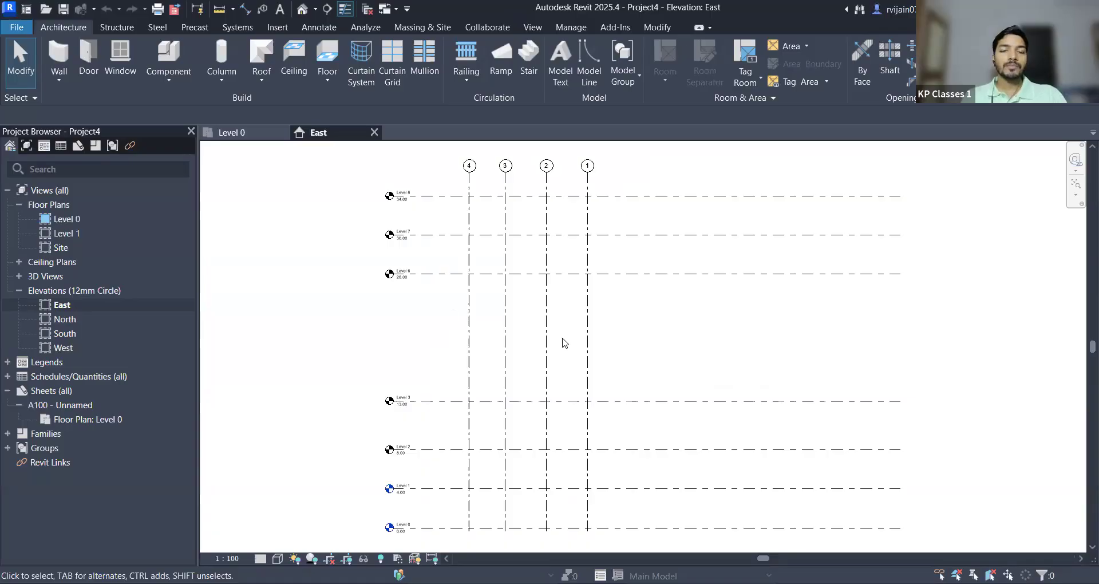
pyautogui.click(236, 133)
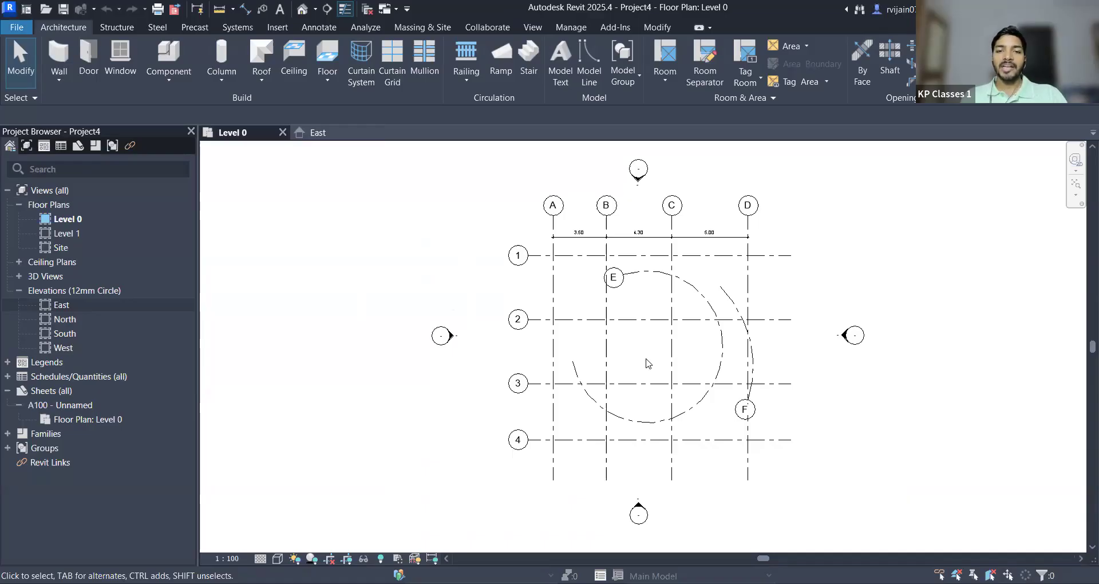
pyautogui.click(26, 16)
pyautogui.click(78, 166)
pyautogui.click(554, 316)
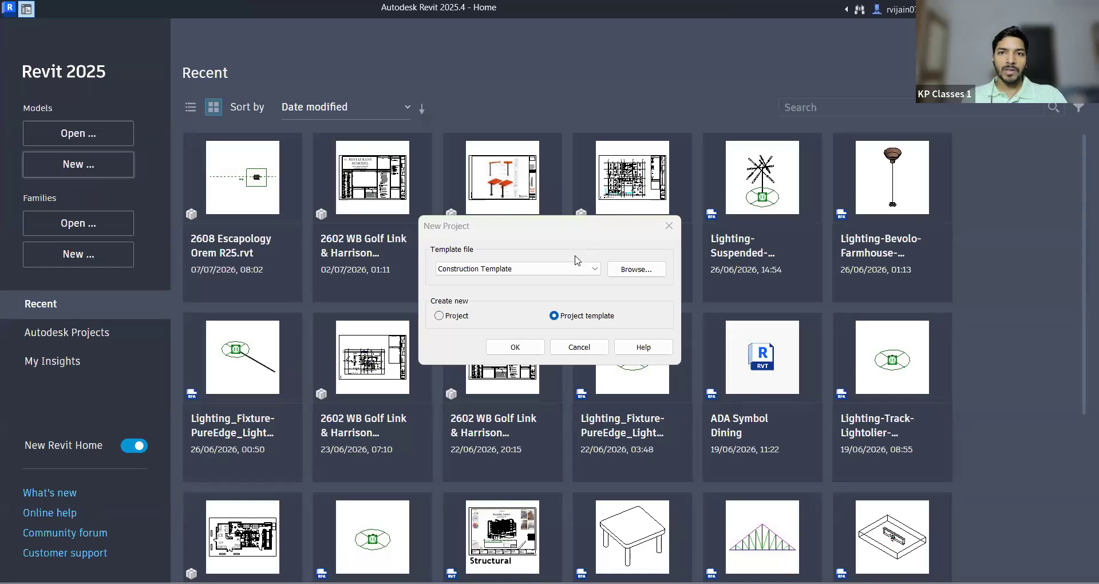
pyautogui.click(578, 347)
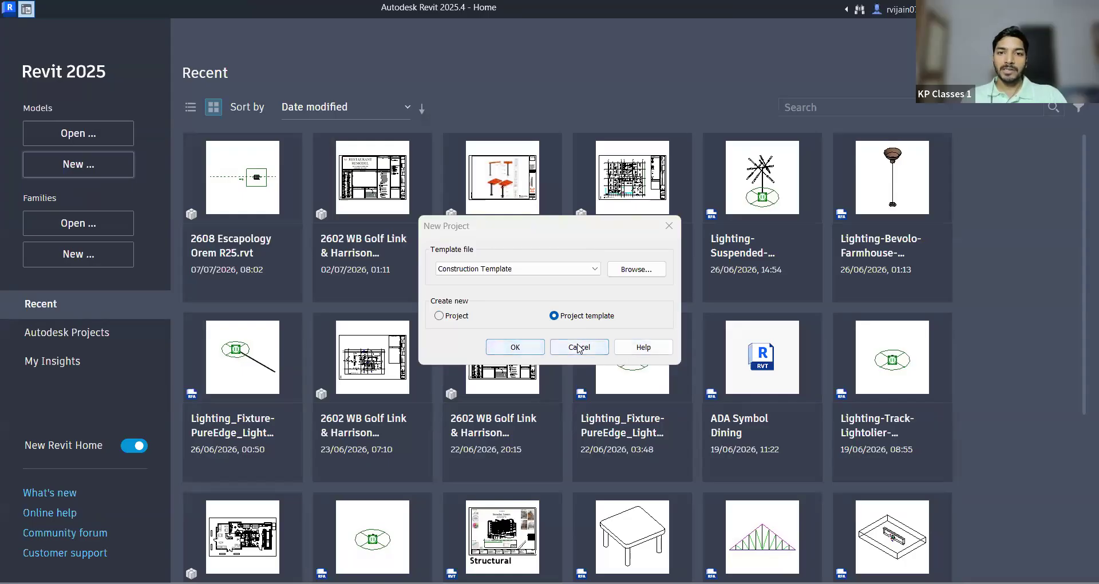
pyautogui.click(24, 8)
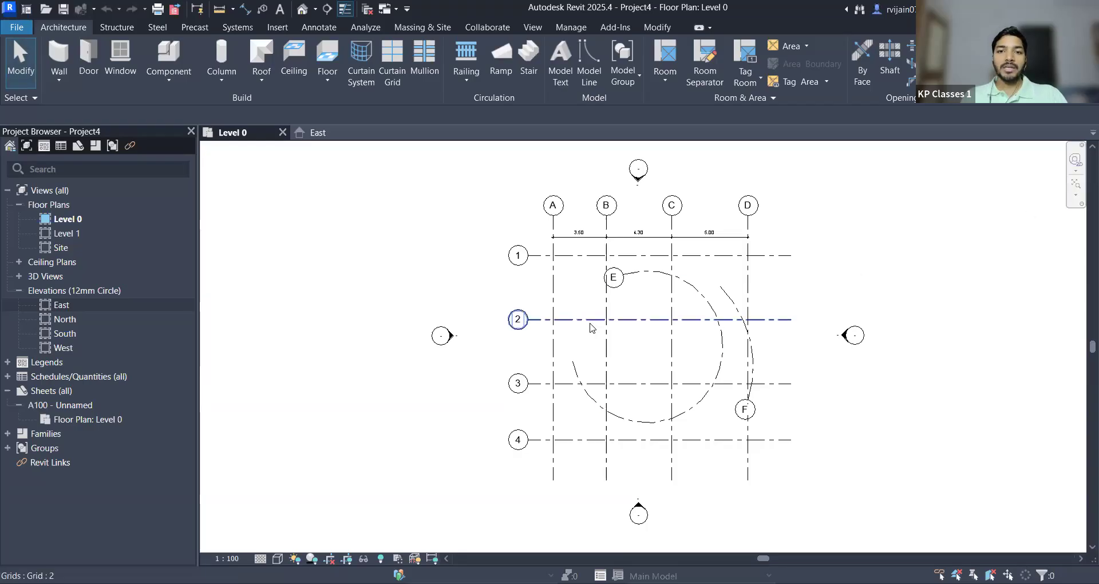
# Step: Close the open East and Level 0 views and create another project from KP Template.rte in the Desktop's KP folder
pyautogui.click(334, 132)
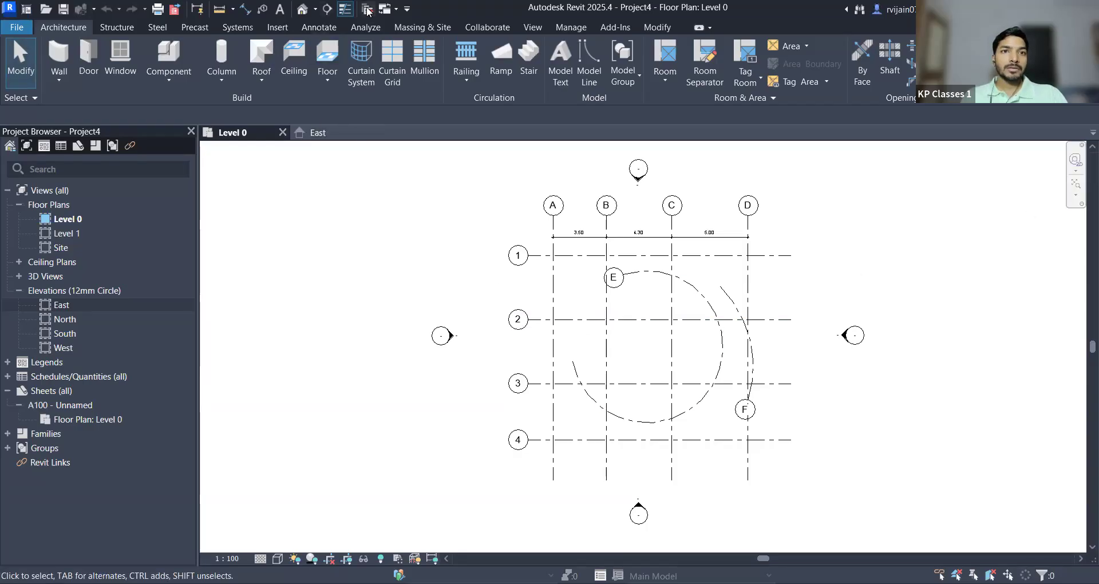
pyautogui.click(282, 132)
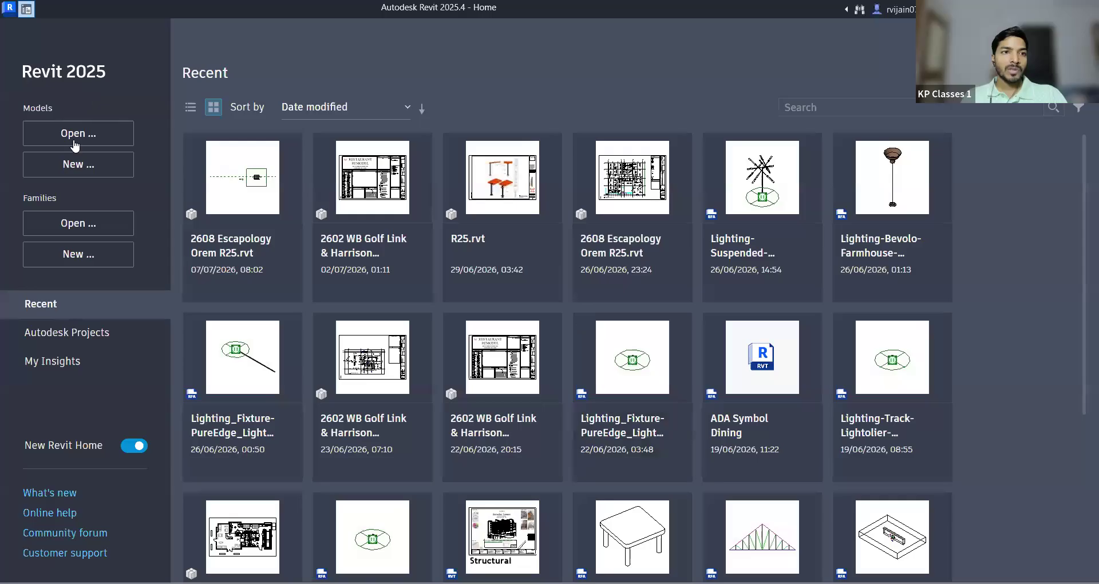
pyautogui.click(72, 166)
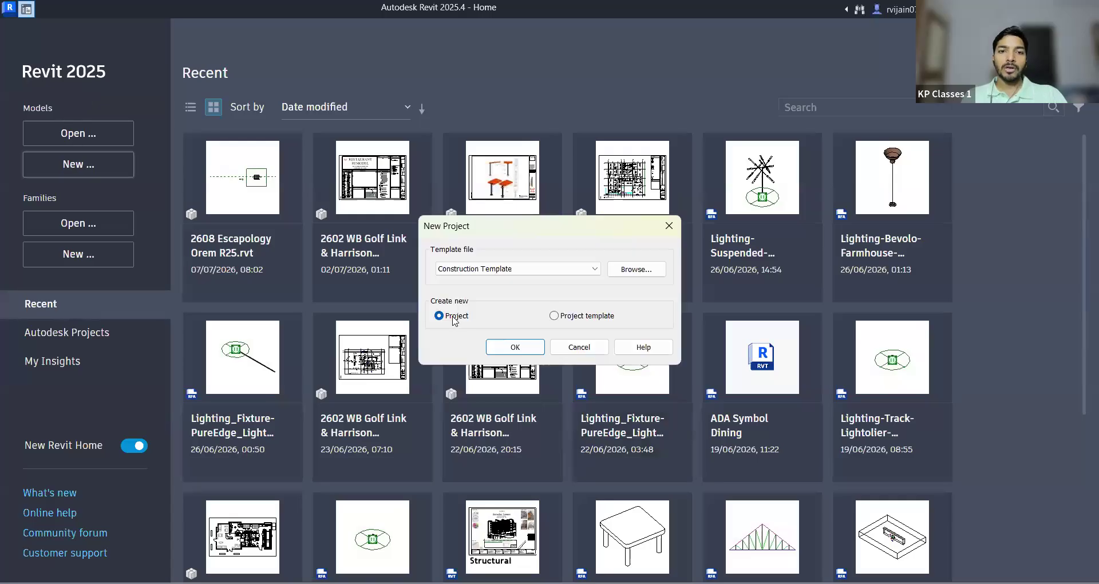
pyautogui.click(641, 272)
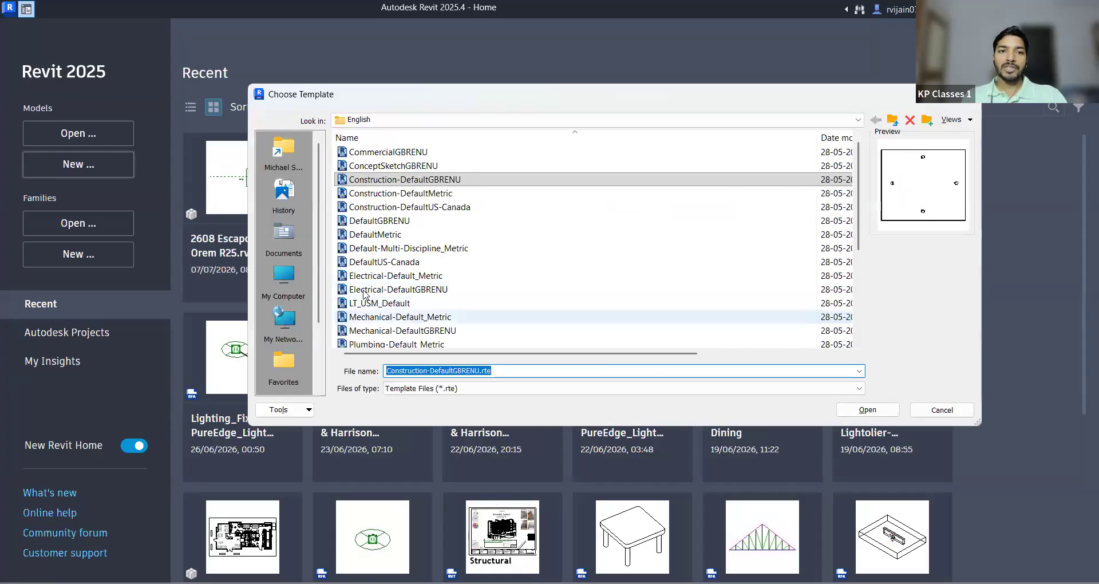
pyautogui.scroll(-1, 294, 321)
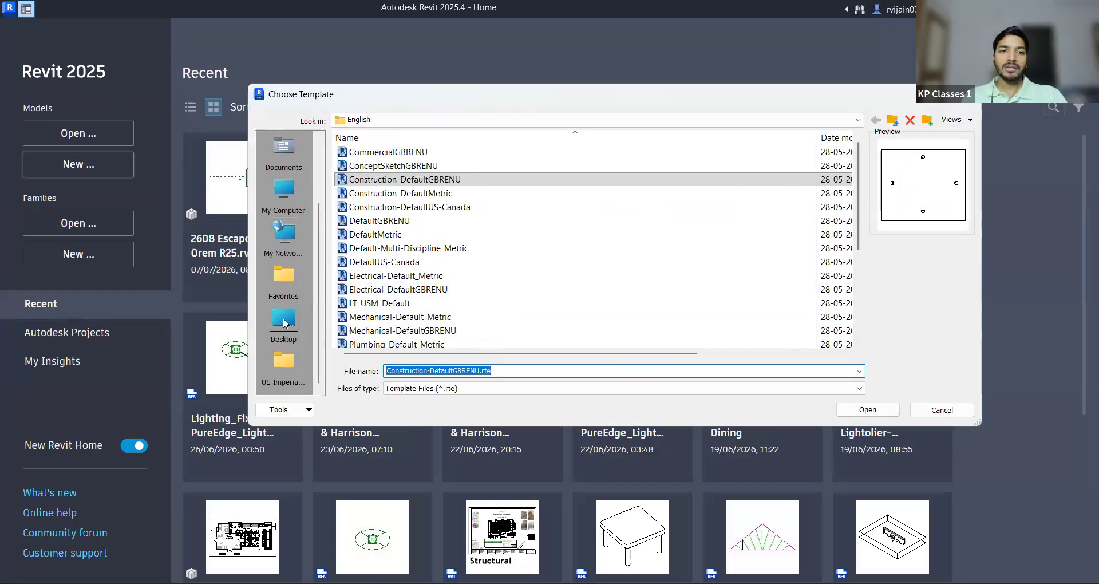
pyautogui.click(285, 327)
pyautogui.doubleClick(384, 330)
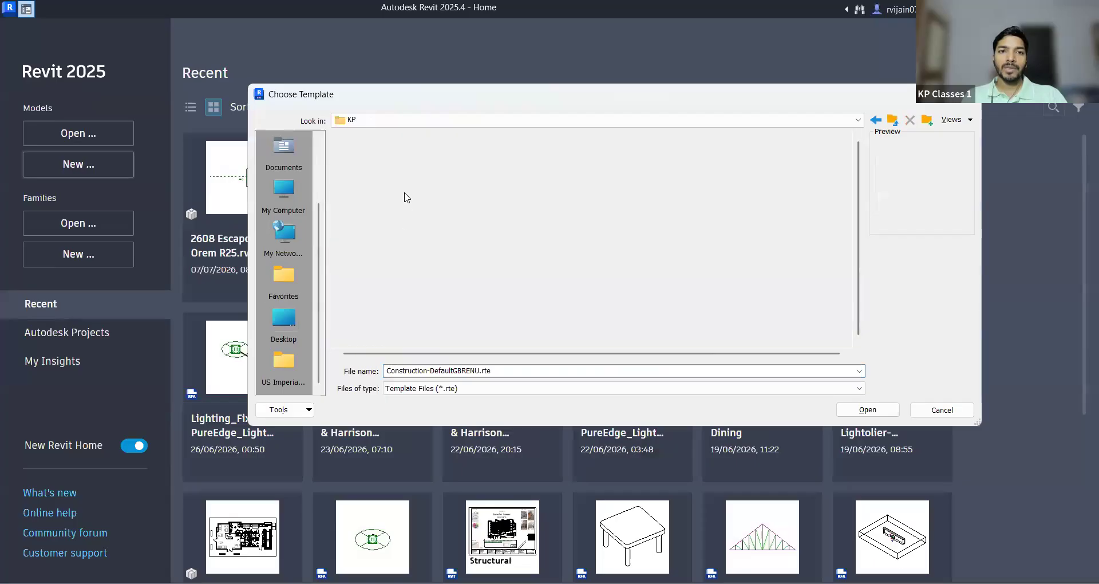
pyautogui.click(405, 154)
pyautogui.click(865, 410)
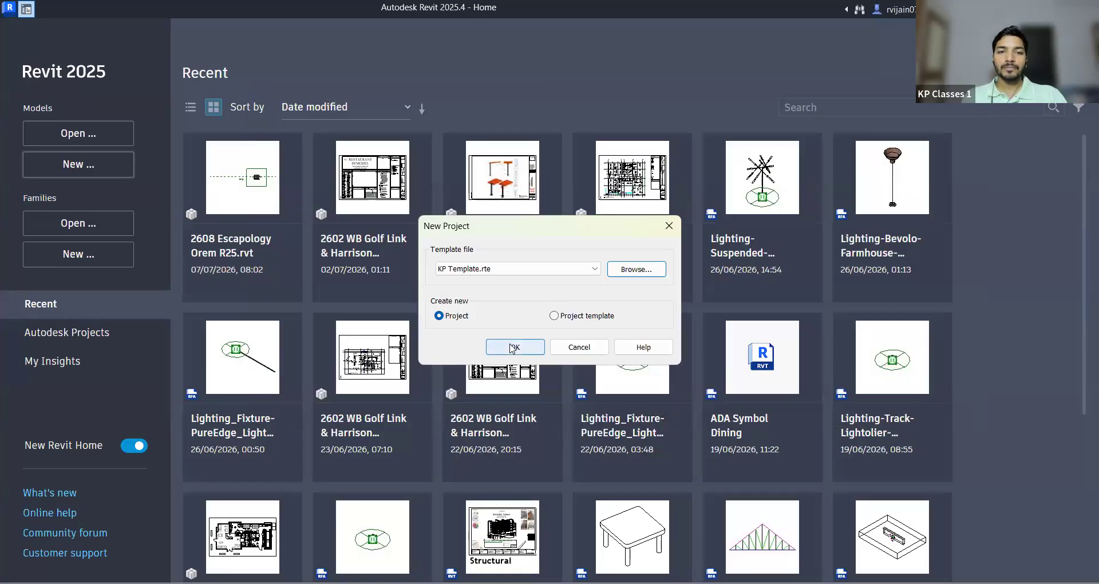
pyautogui.click(513, 347)
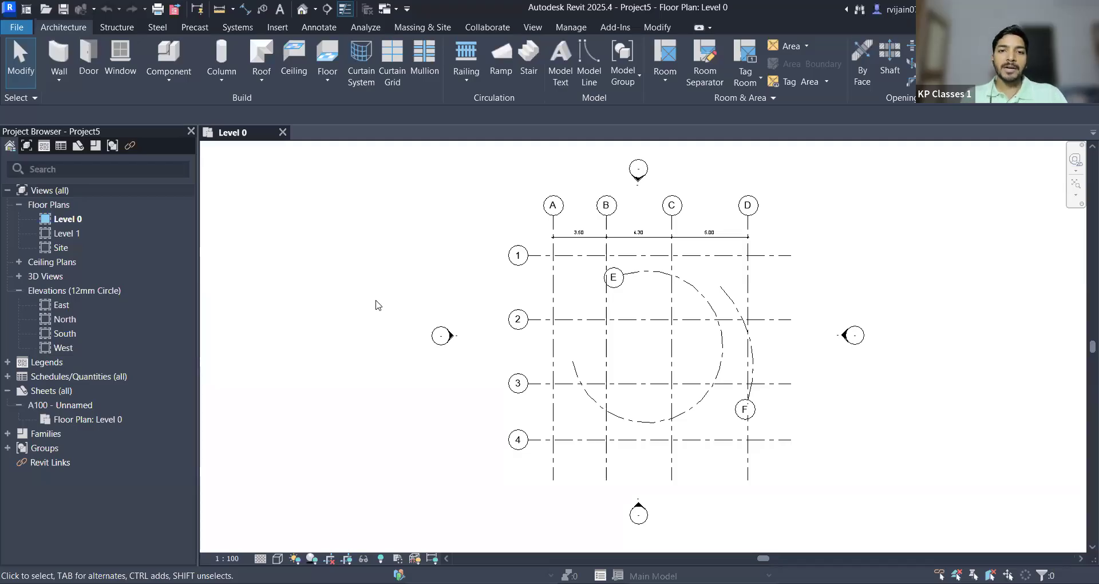
# Step: Draw a chain of three straight walls in Level 0, from outside grid A below grid 1 to between grids C and D above grid 3
pyautogui.press('w')
pyautogui.press('a')
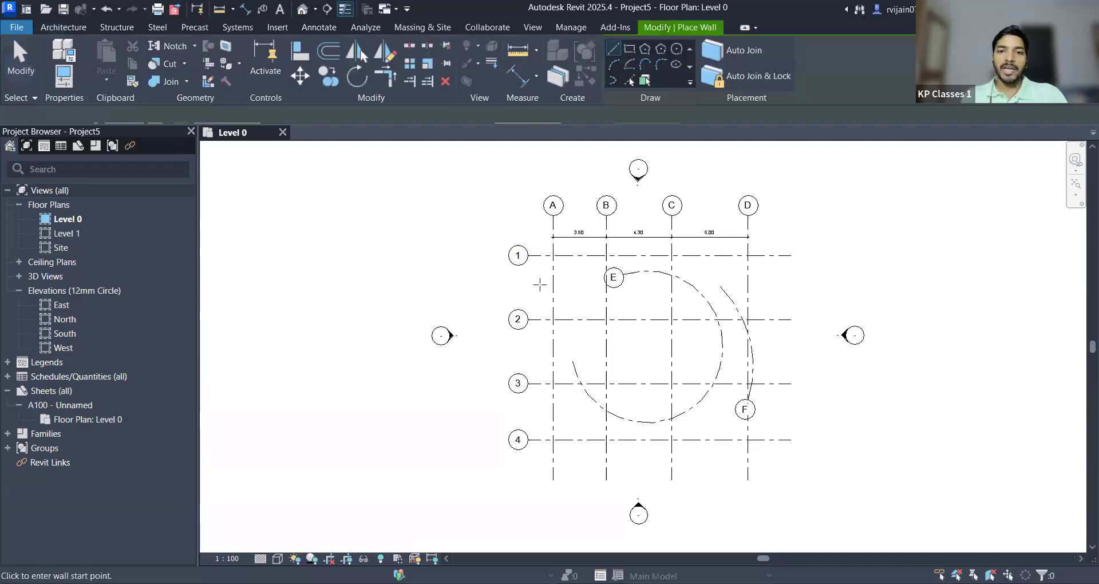
pyautogui.scroll(3, 538, 284)
pyautogui.click(535, 268)
pyautogui.click(600, 305)
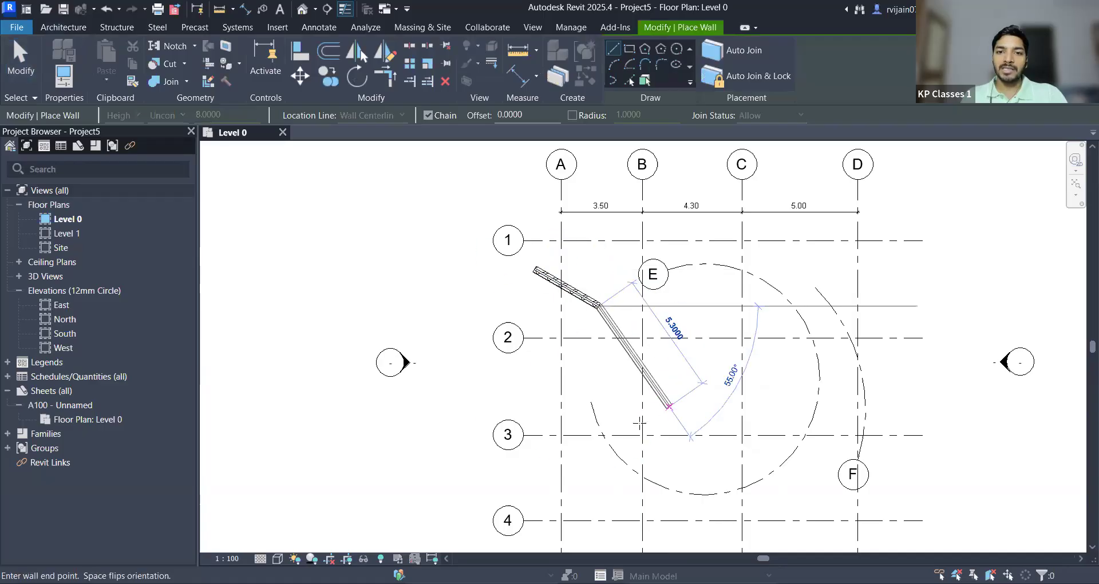
pyautogui.click(788, 381)
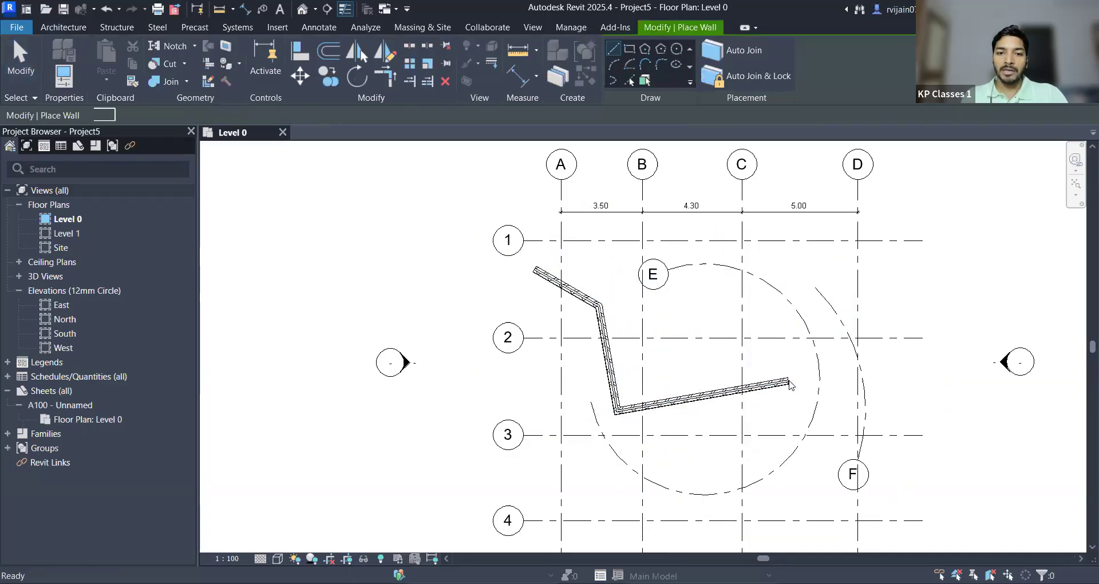
pyautogui.press('Escape')
pyautogui.press('Escape')
# Step: Place a window in the longest wall, between grids B and C just above grid 3
pyautogui.press('w')
pyautogui.press('n')
pyautogui.click(690, 396)
pyautogui.press('Escape')
pyautogui.press('Escape')
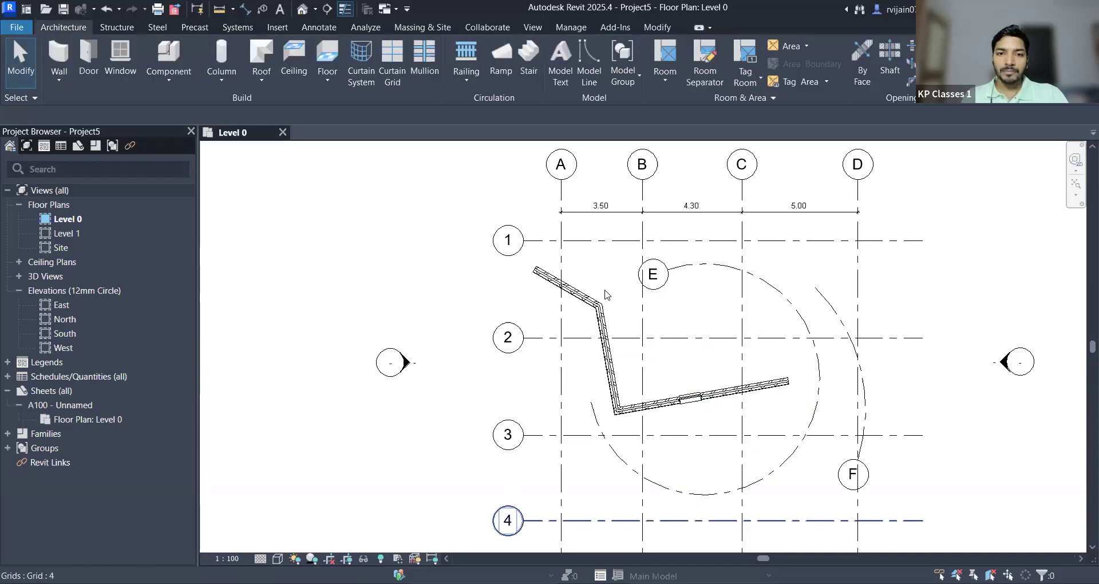
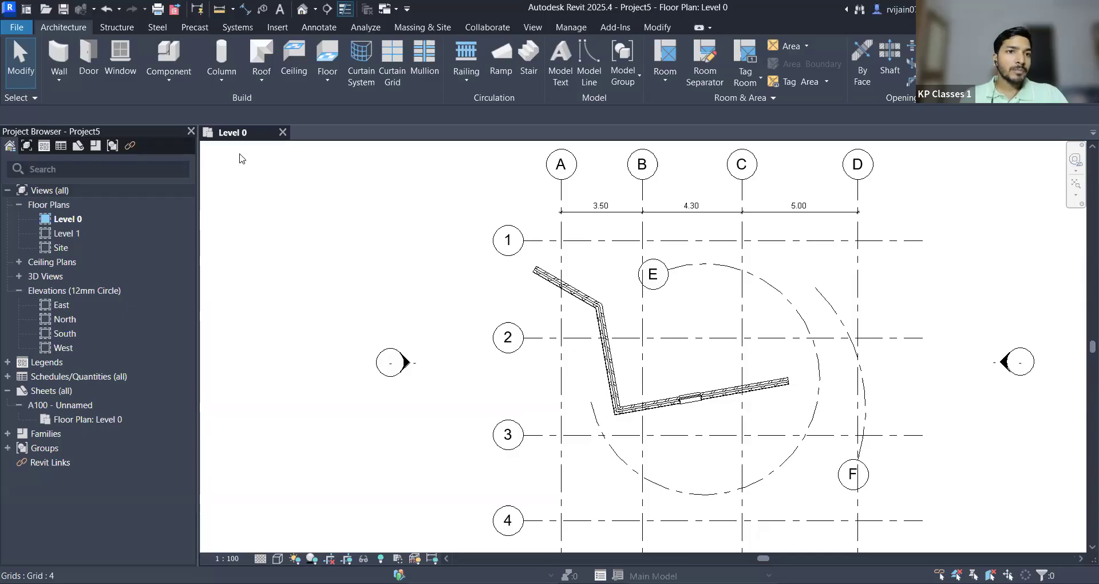
# Step: Create a new project based on the Structural Template
pyautogui.click(27, 10)
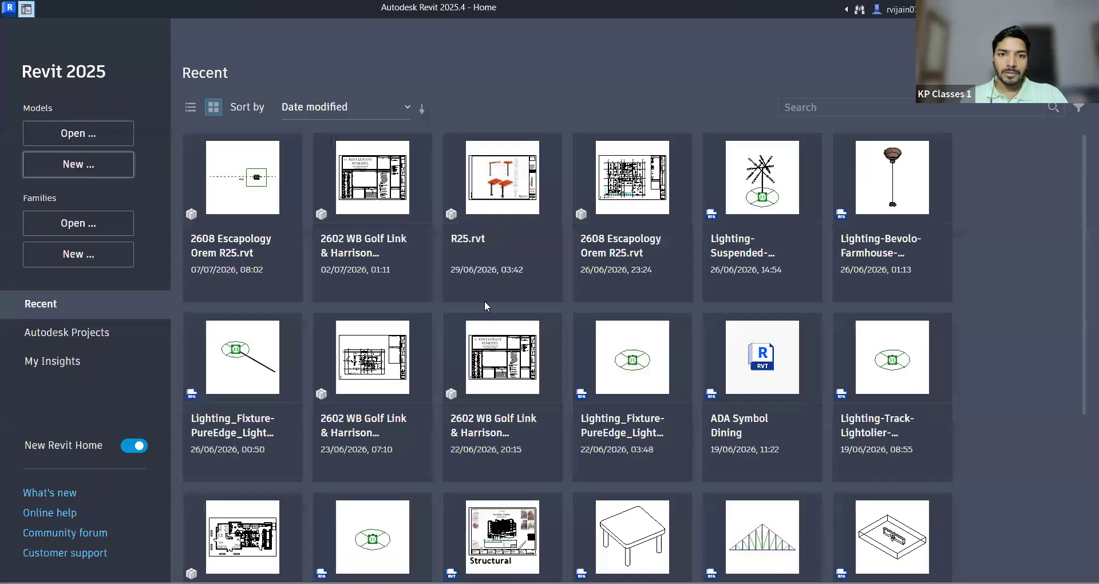
pyautogui.click(505, 270)
pyautogui.click(480, 309)
pyautogui.click(509, 348)
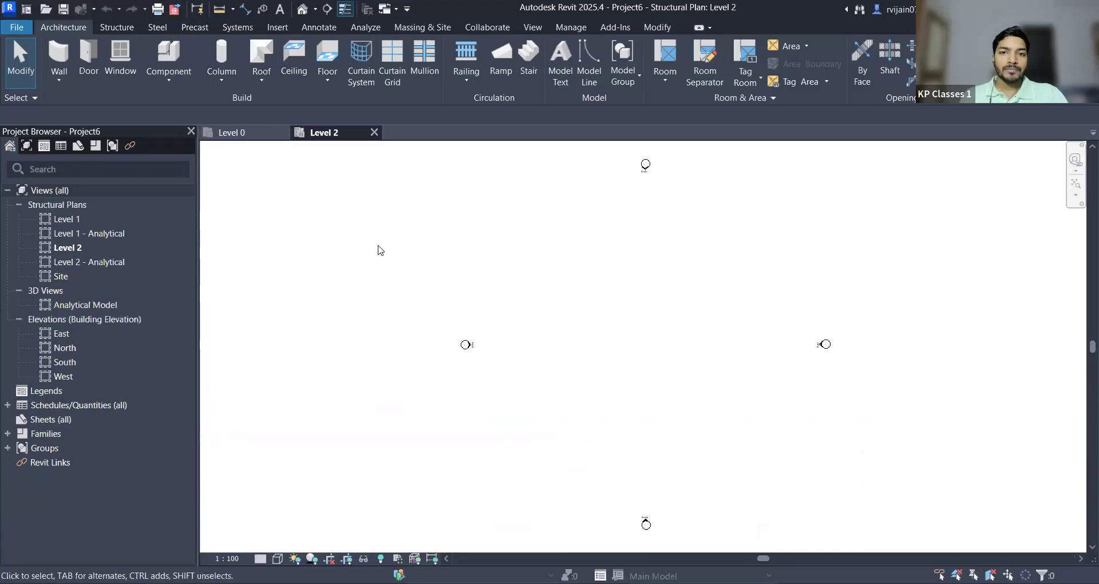
# Step: Create a new project based on the Mechanical Template
pyautogui.click(27, 9)
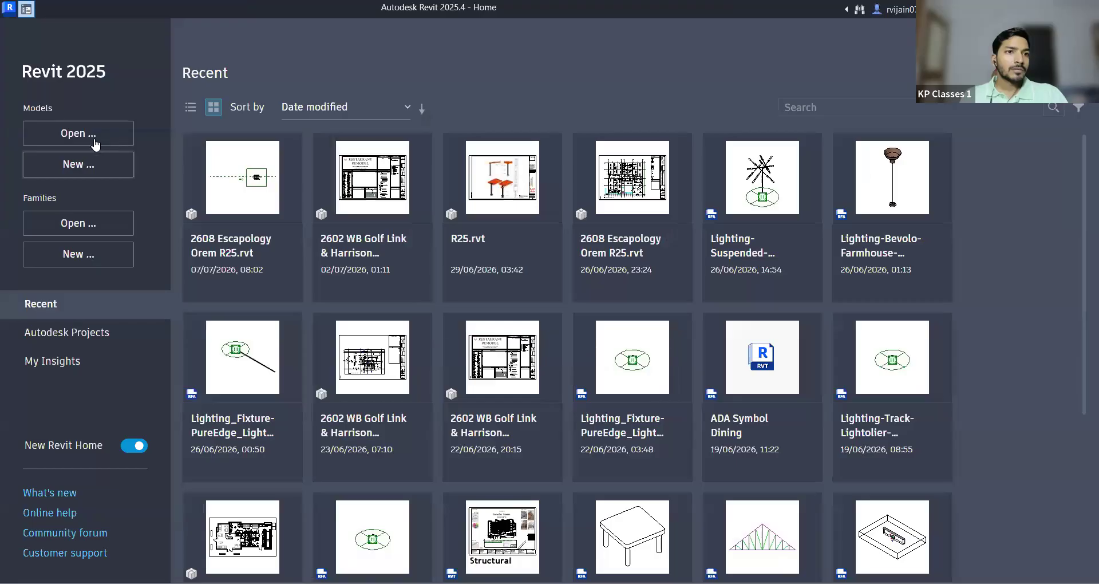
pyautogui.click(78, 166)
pyautogui.click(594, 268)
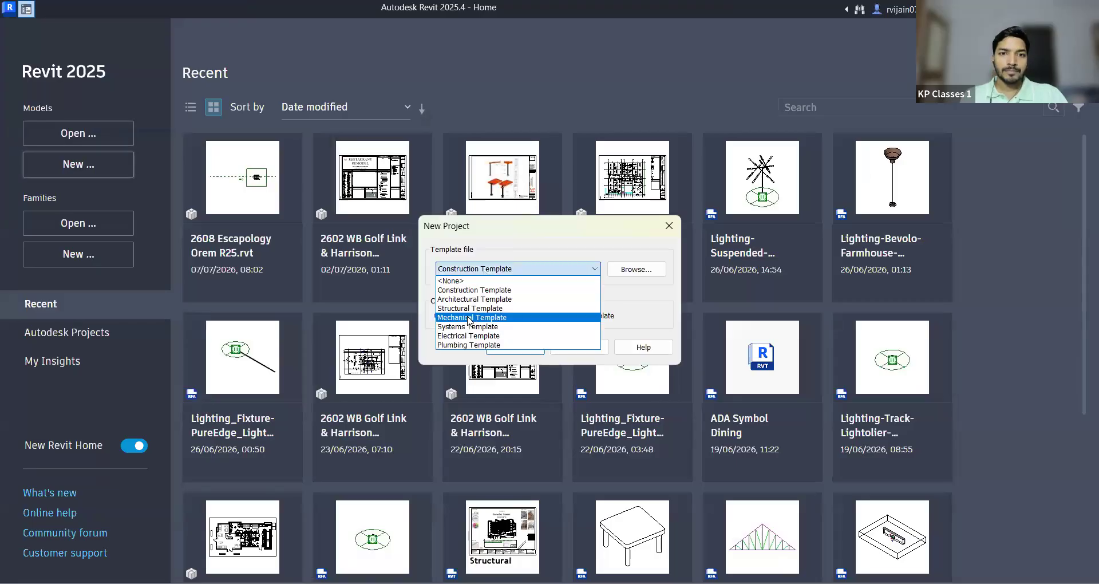
pyautogui.click(512, 346)
pyautogui.click(511, 346)
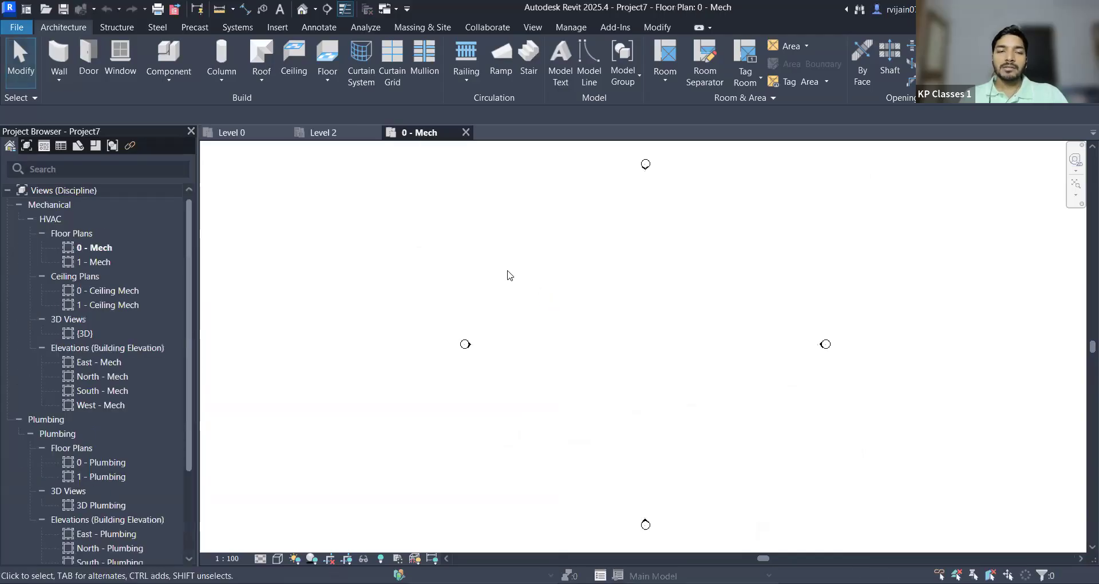
# Step: Return to the structural project's Level 2 plan and turn on the display of Properties
pyautogui.click(336, 132)
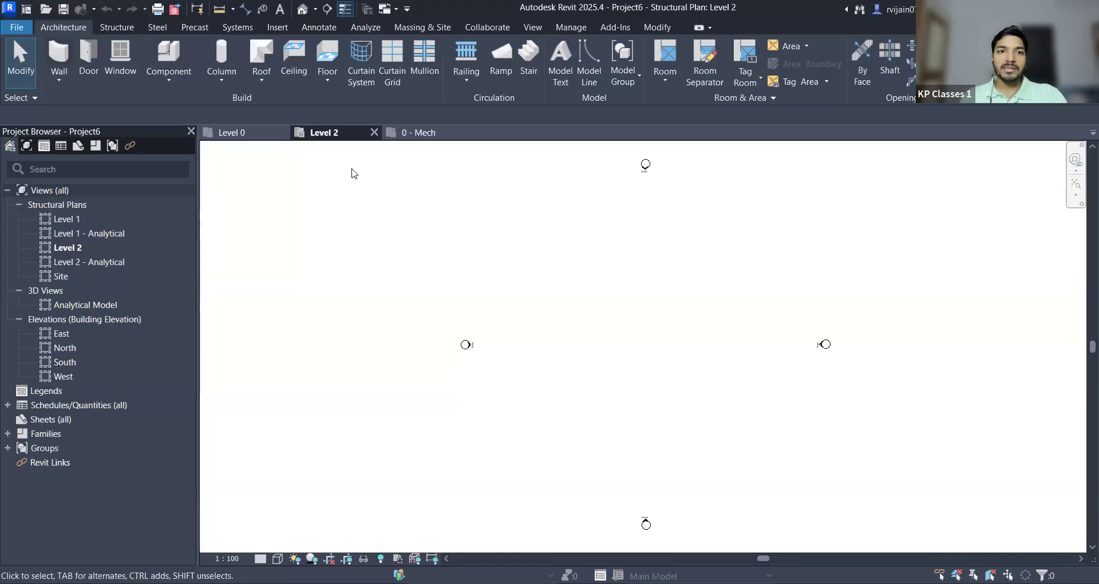
pyautogui.click(59, 56)
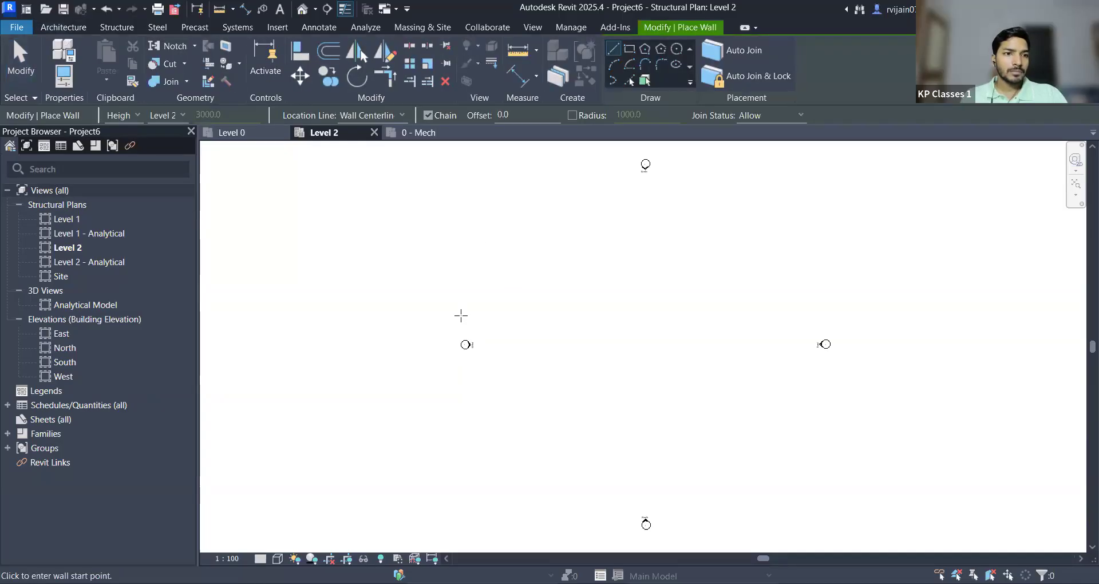
pyautogui.press('Escape')
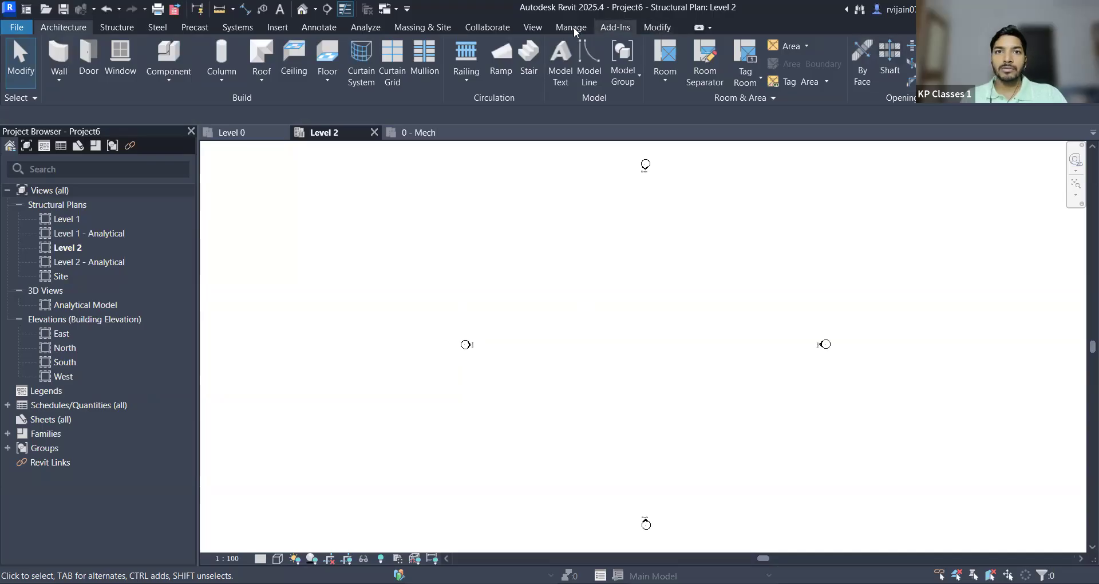
pyautogui.click(536, 27)
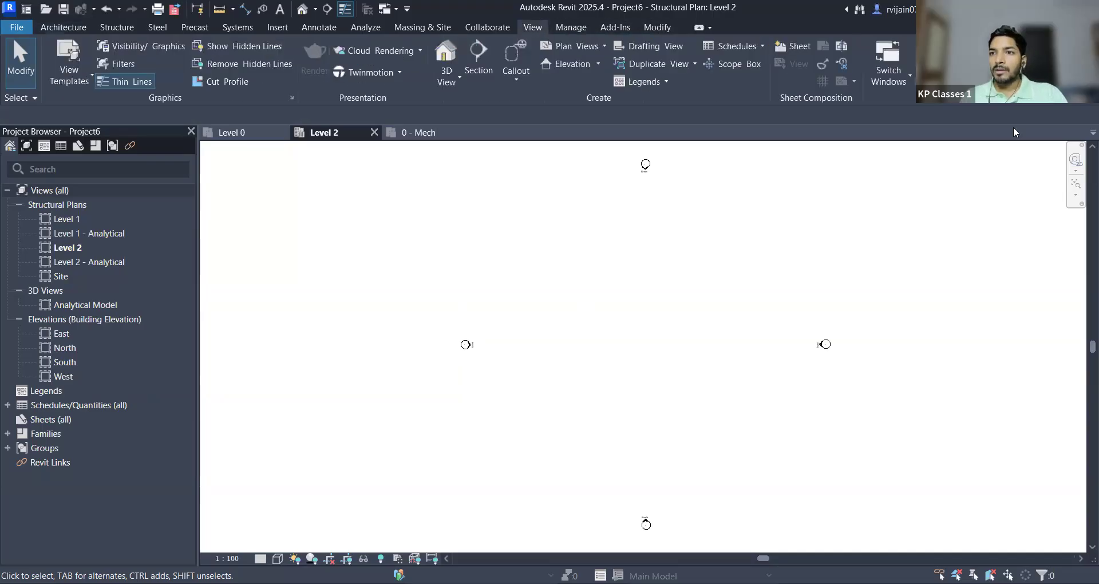
pyautogui.click(995, 74)
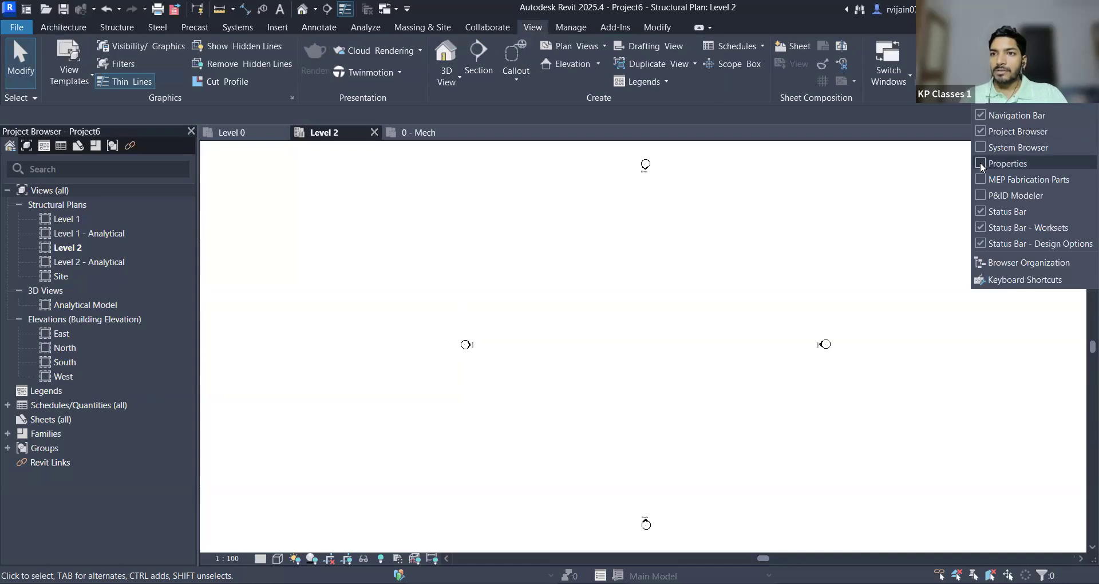
pyautogui.click(980, 163)
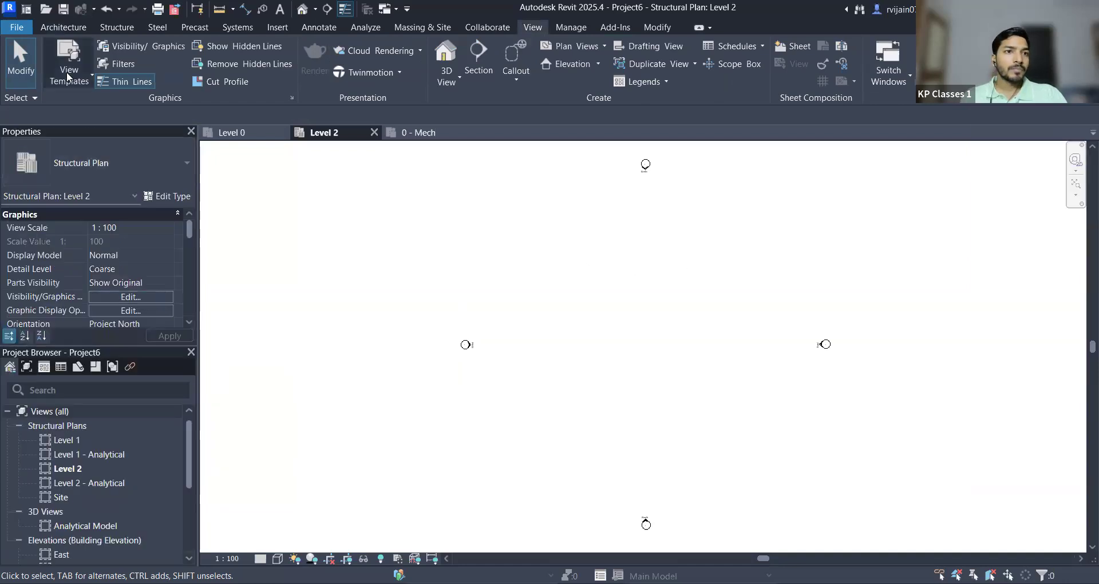
# Step: Start the Wall tool and examine the wall types available in the structural project
pyautogui.click(64, 27)
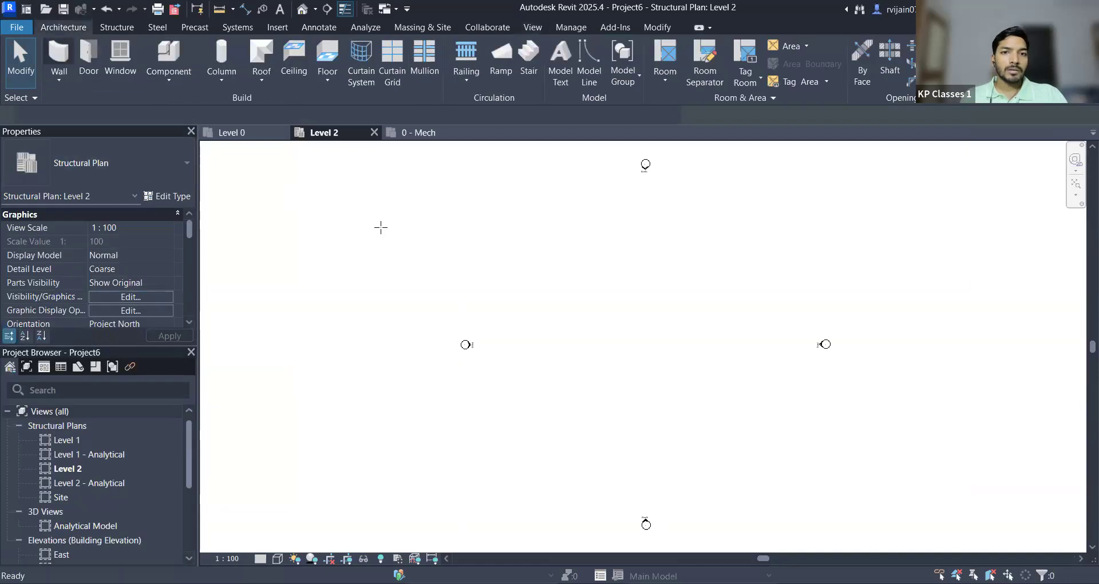
pyautogui.press('w')
pyautogui.press('a')
pyautogui.click(155, 164)
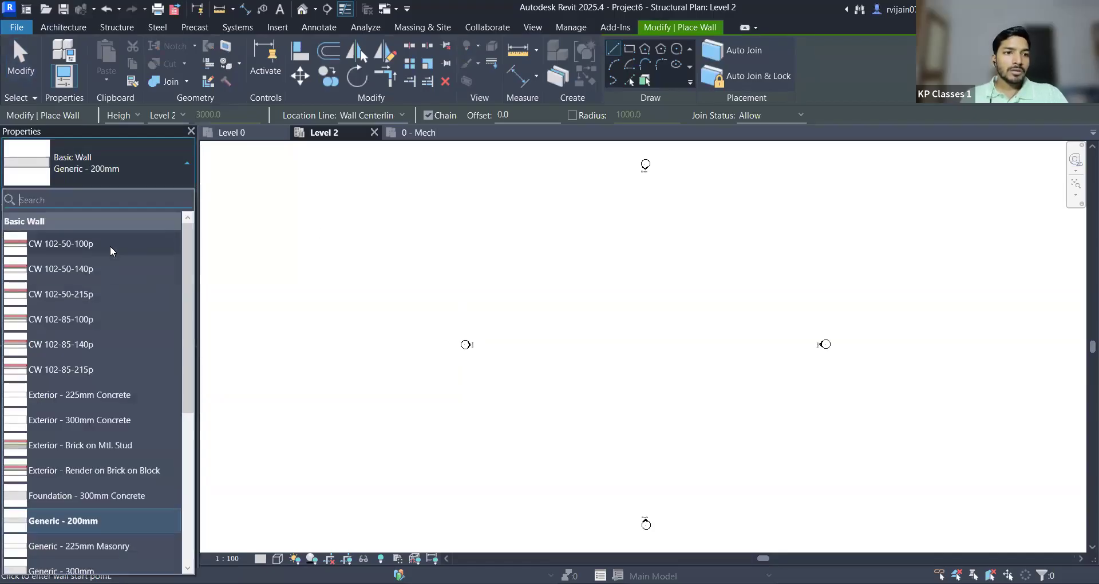
pyautogui.scroll(-4, 111, 286)
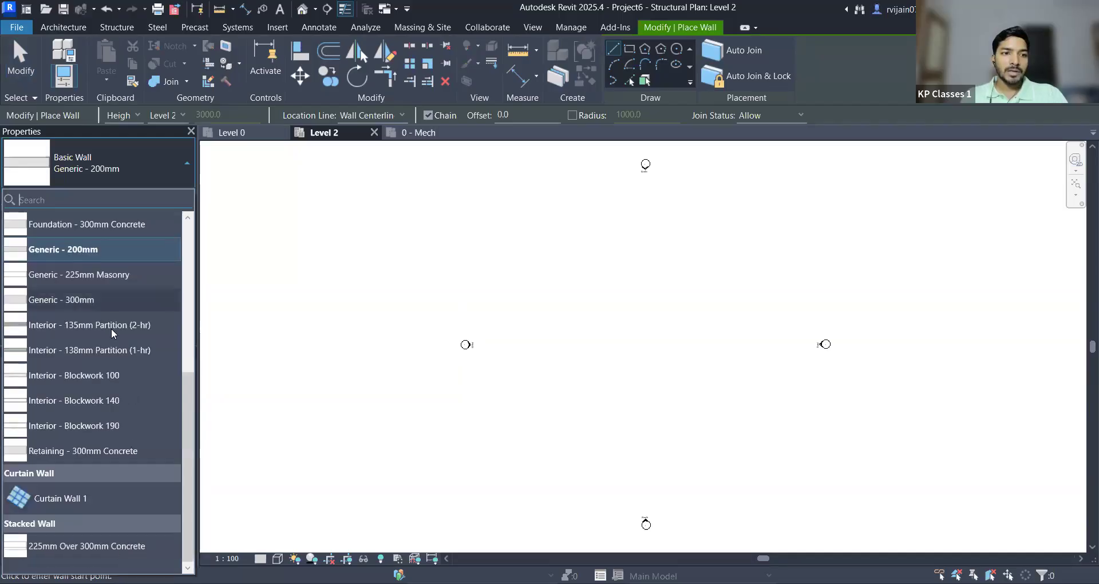
pyautogui.scroll(3, 69, 446)
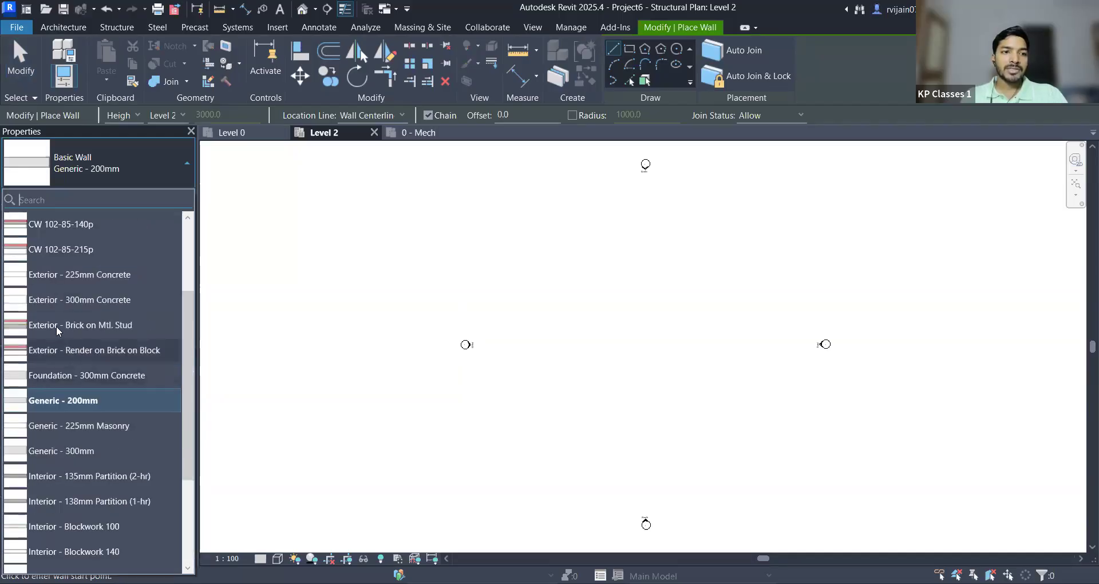
pyautogui.scroll(2, 60, 259)
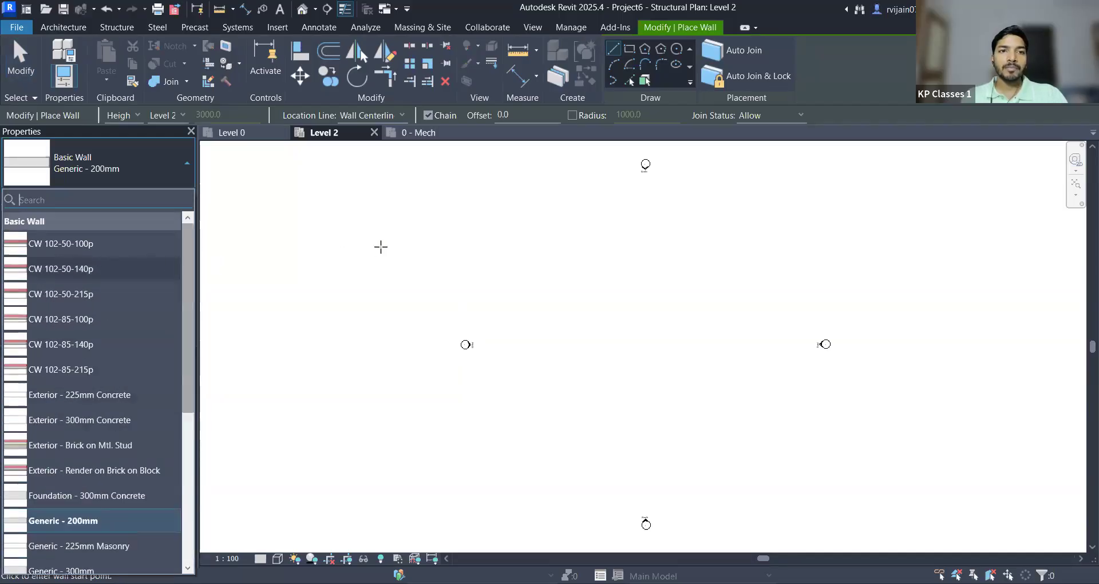
# Step: Examine the wall types available in the mechanical project's 0 - Mech plan, and return to the Level 0 plan
pyautogui.hotkey('ctrl', 'Tab')
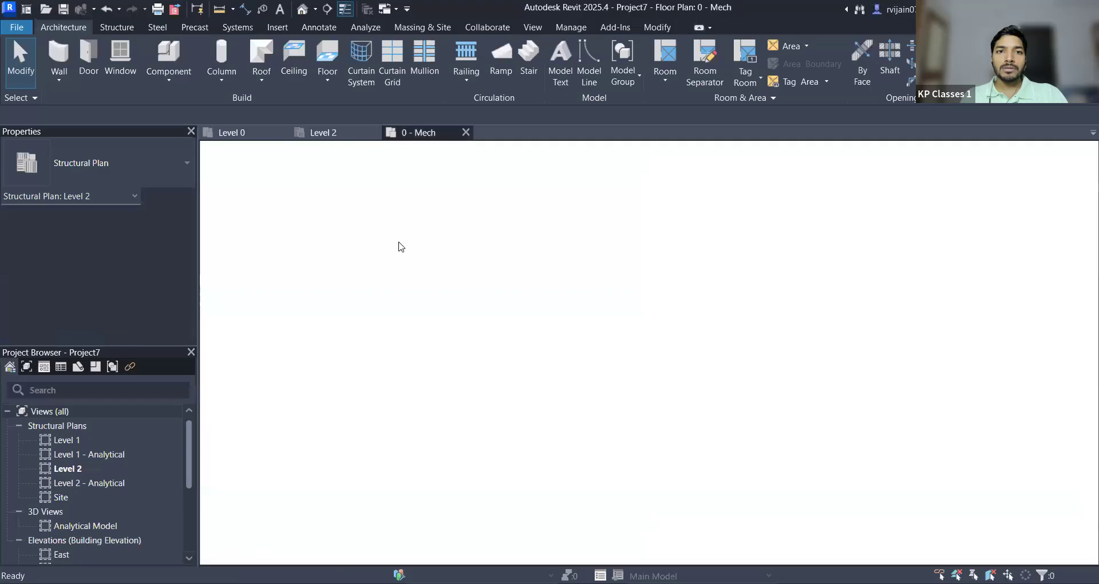
pyautogui.click(49, 71)
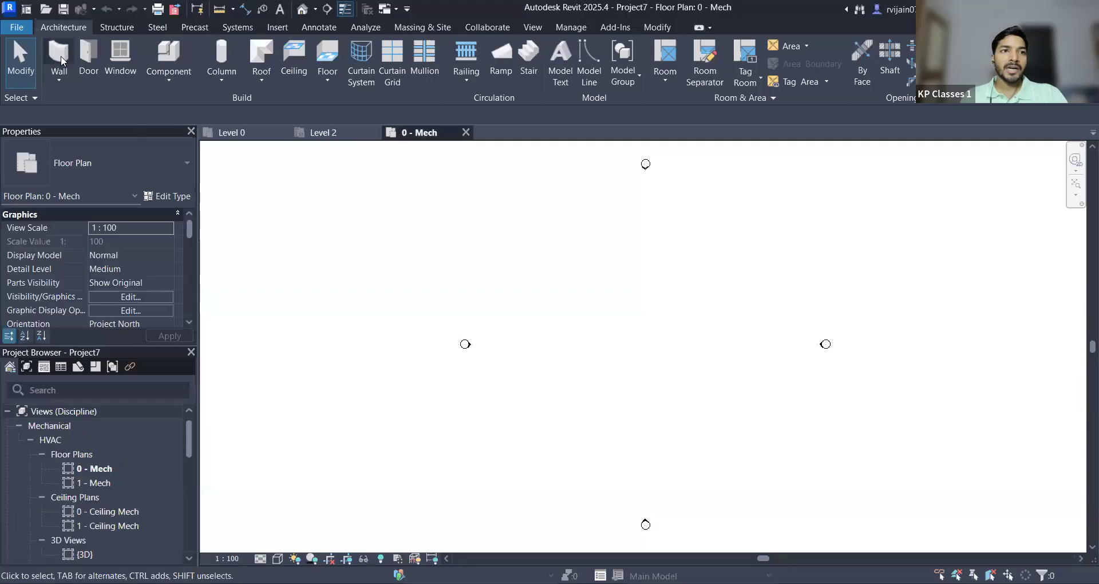
pyautogui.click(132, 163)
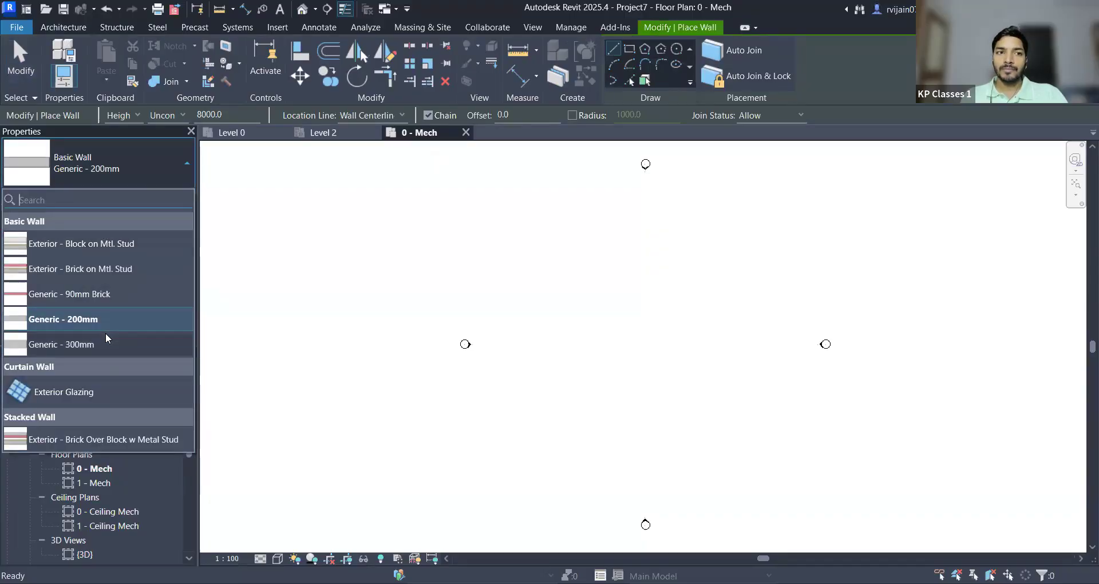
pyautogui.press('Escape')
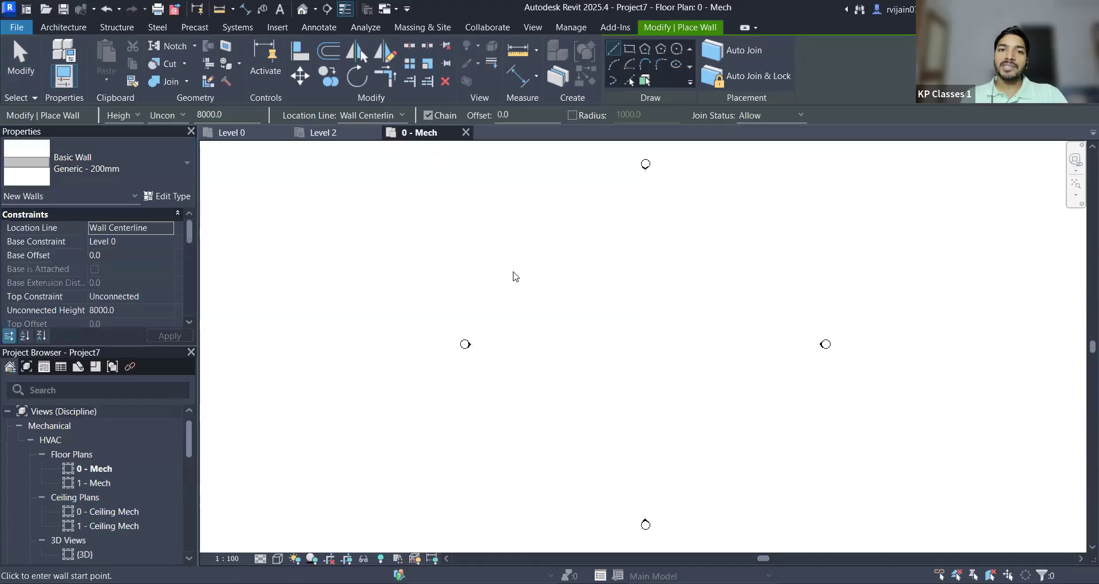
pyautogui.press('Escape')
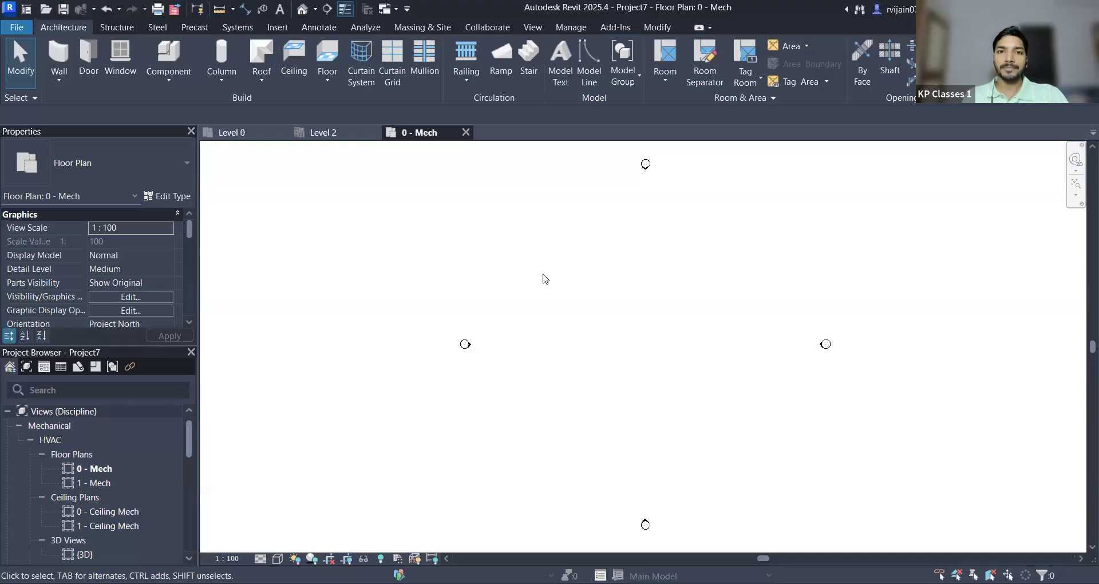
pyautogui.click(237, 131)
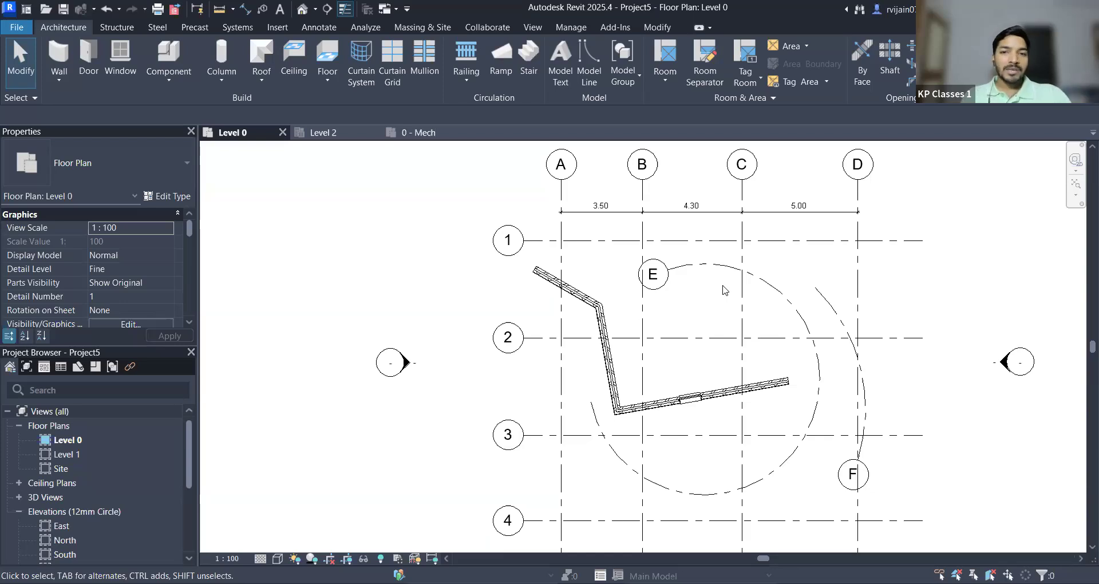
# Step: Save the Level 0 grid project in the KP folder as a project file named KP Project
pyautogui.scroll(-2, 604, 280)
pyautogui.scroll(1, 603, 280)
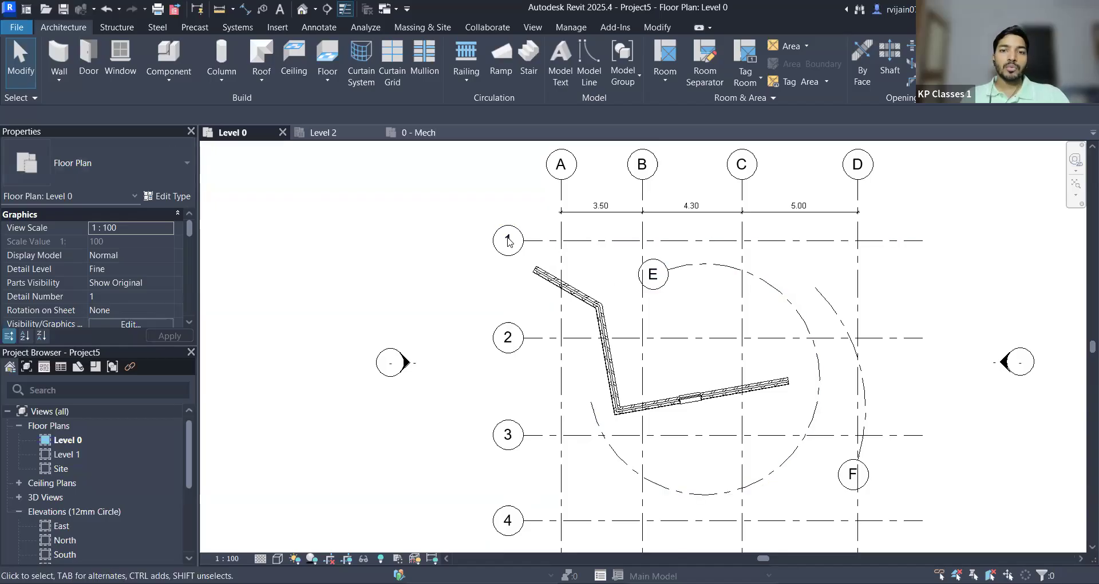
pyautogui.scroll(-1, 430, 223)
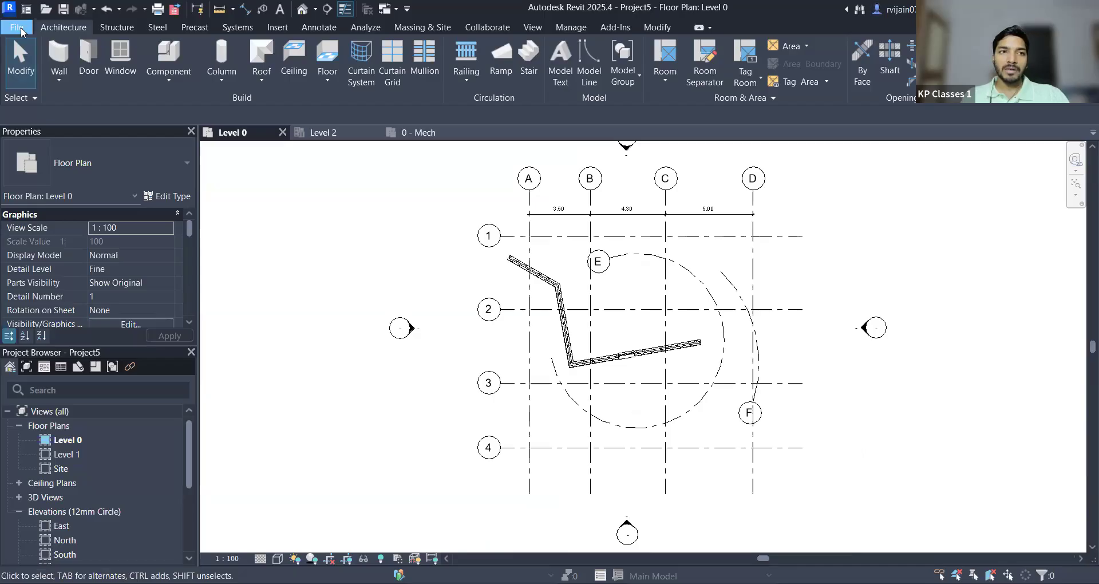
pyautogui.click(19, 29)
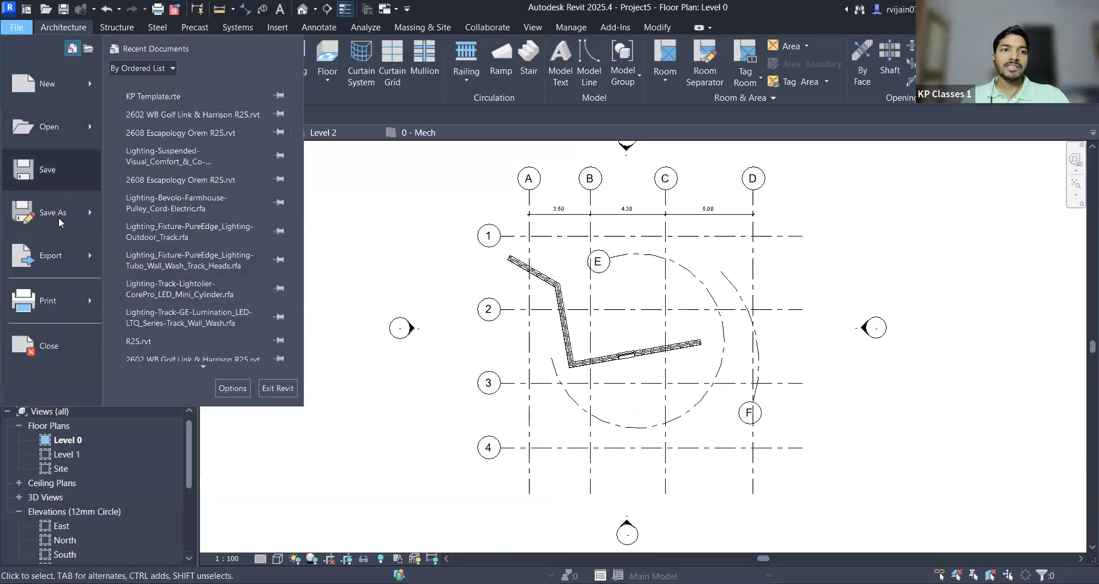
pyautogui.moveTo(60, 222)
pyautogui.click(284, 177)
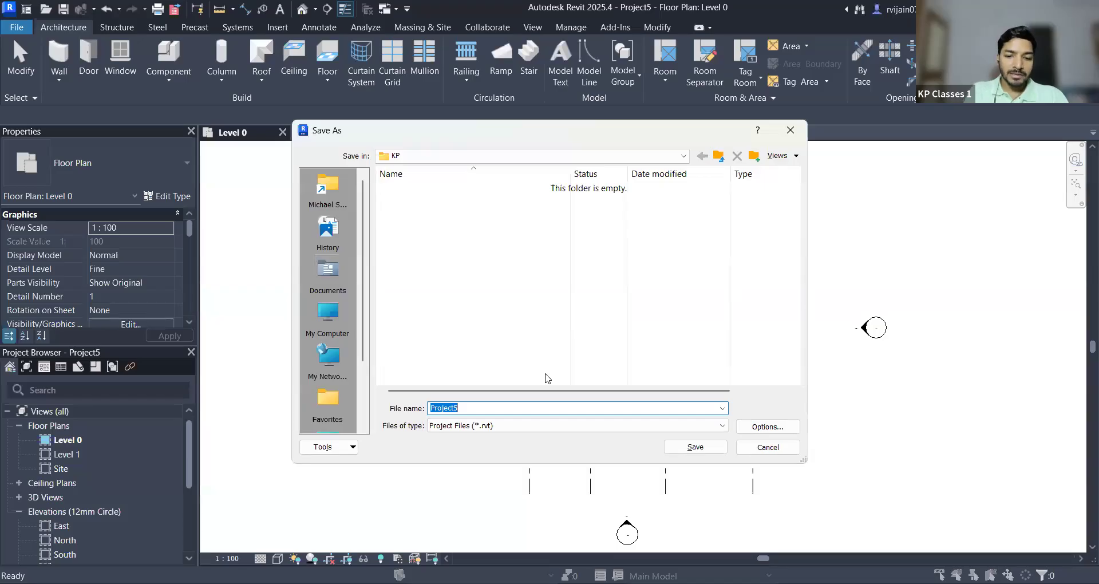
pyautogui.write('KP Pro')
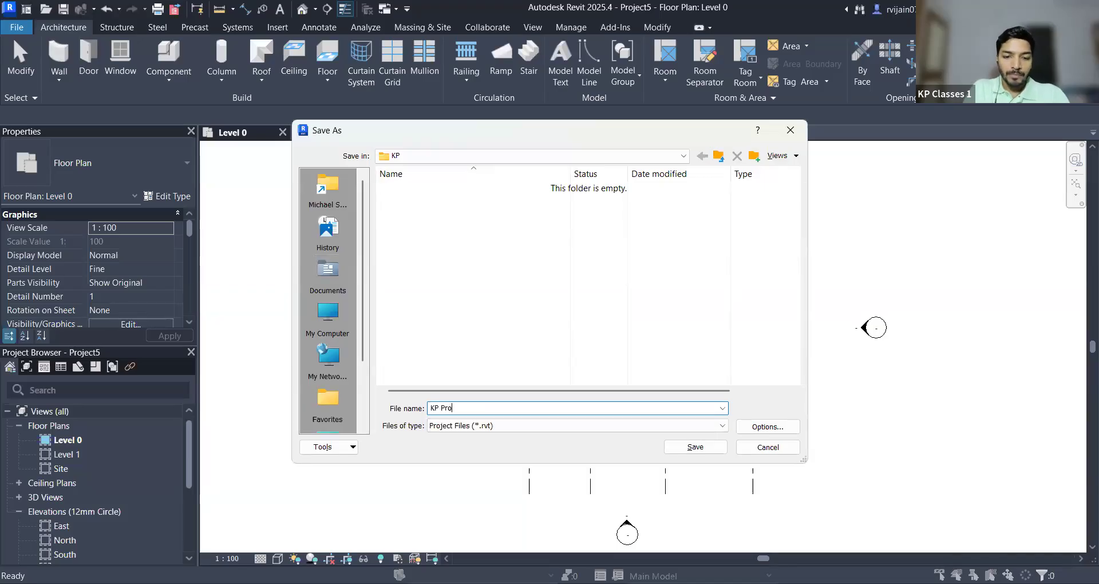
pyautogui.write('ject')
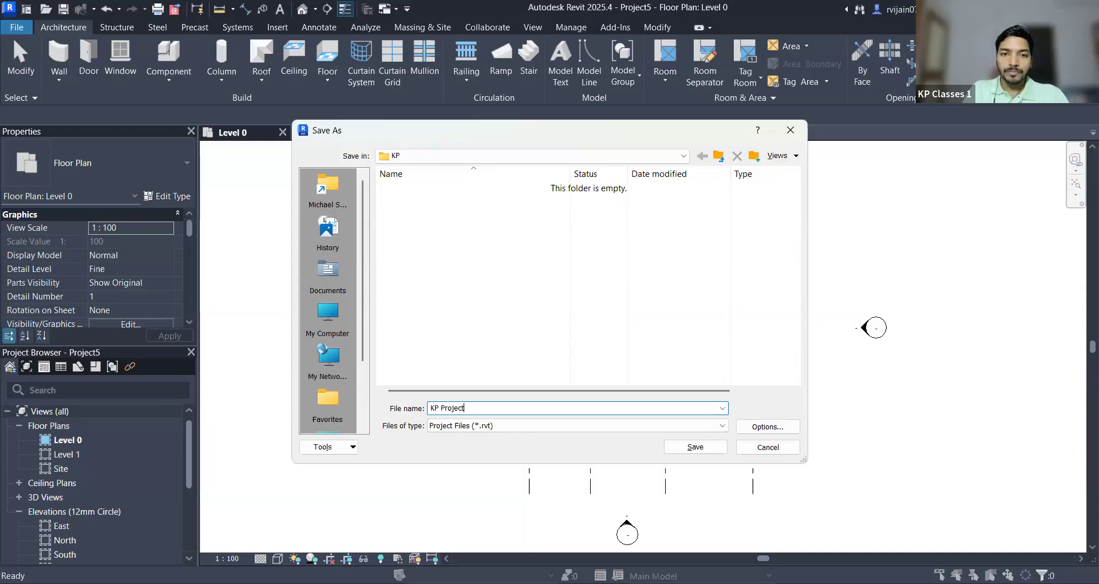
pyautogui.press('Return')
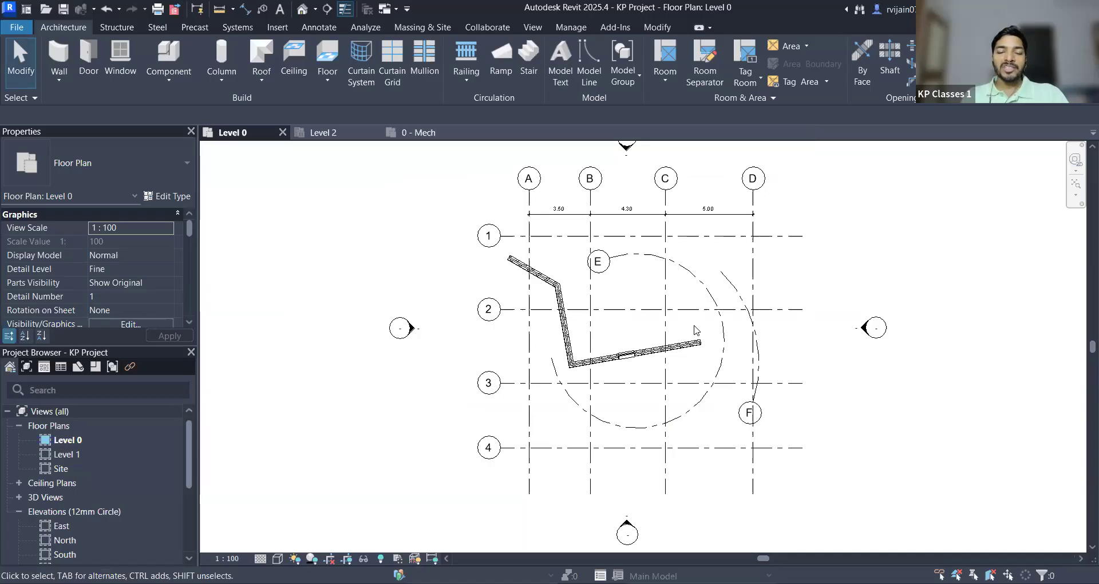
# Step: Delete the walls from the Level 0 plan, leaving only the dimensioned grids
pyautogui.scroll(-2, 578, 297)
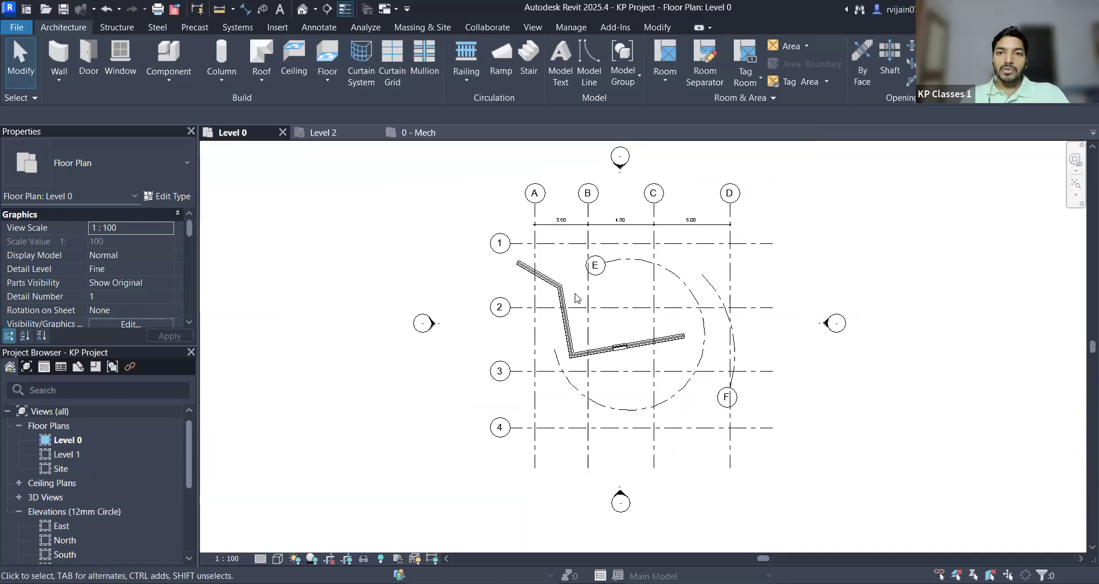
pyautogui.scroll(3, 618, 295)
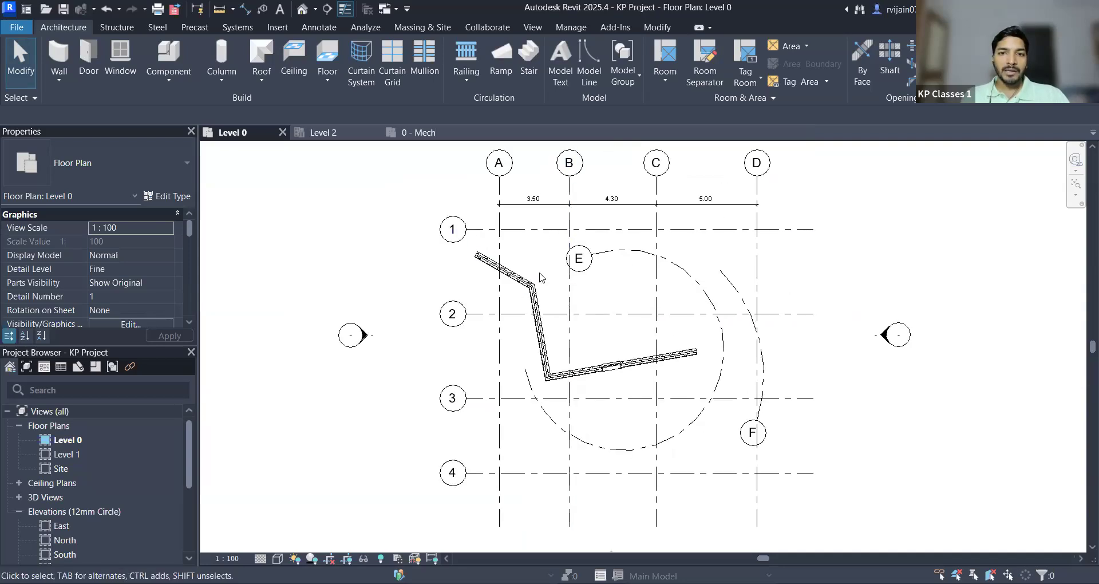
pyautogui.click(525, 309)
pyautogui.press('Delete')
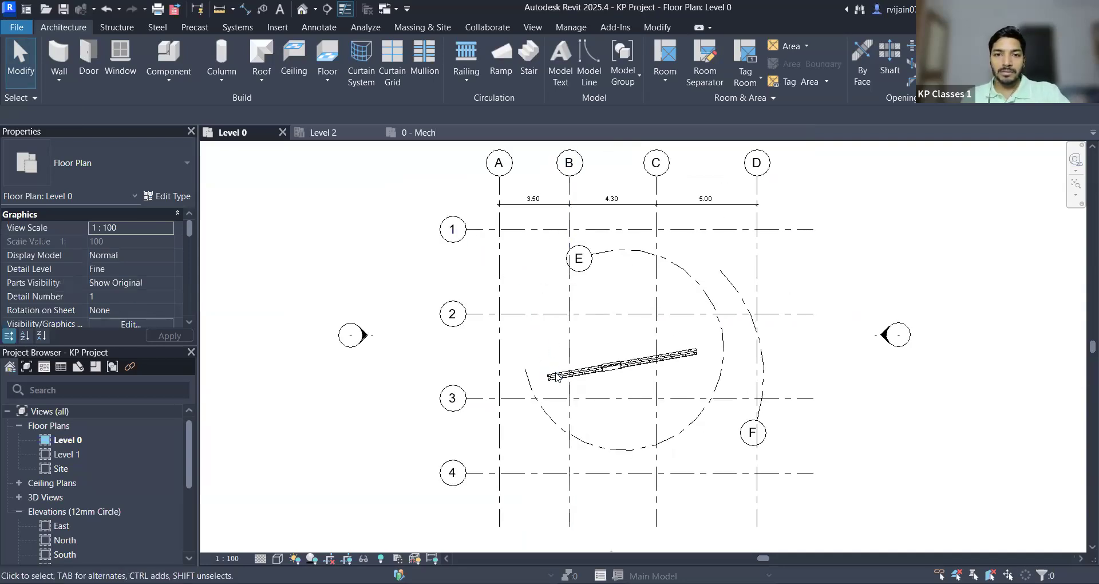
pyautogui.click(653, 359)
pyautogui.press('Delete')
pyautogui.scroll(-2, 678, 240)
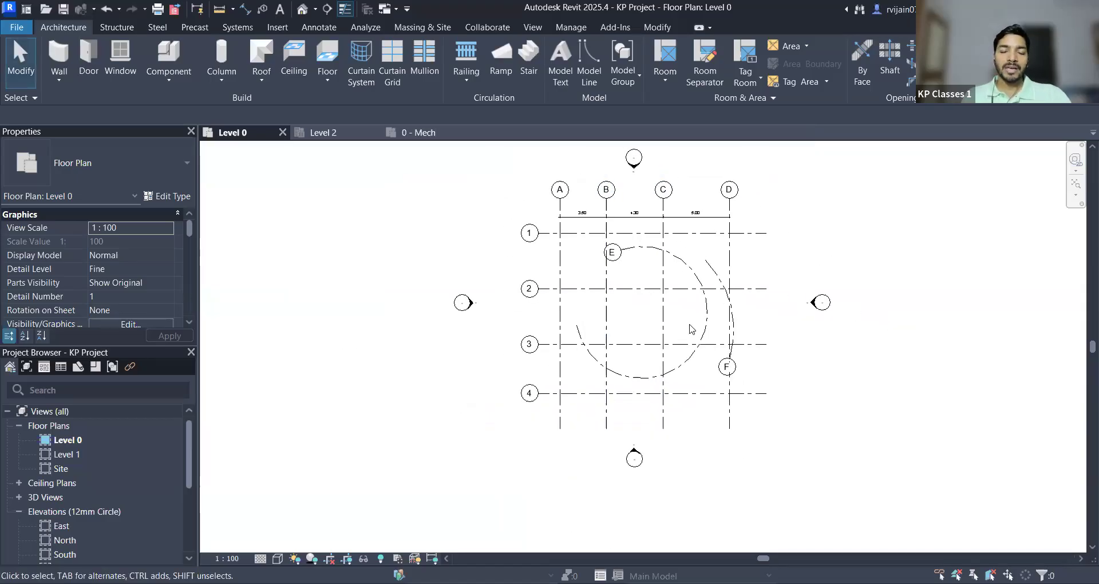
pyautogui.click(1076, 185)
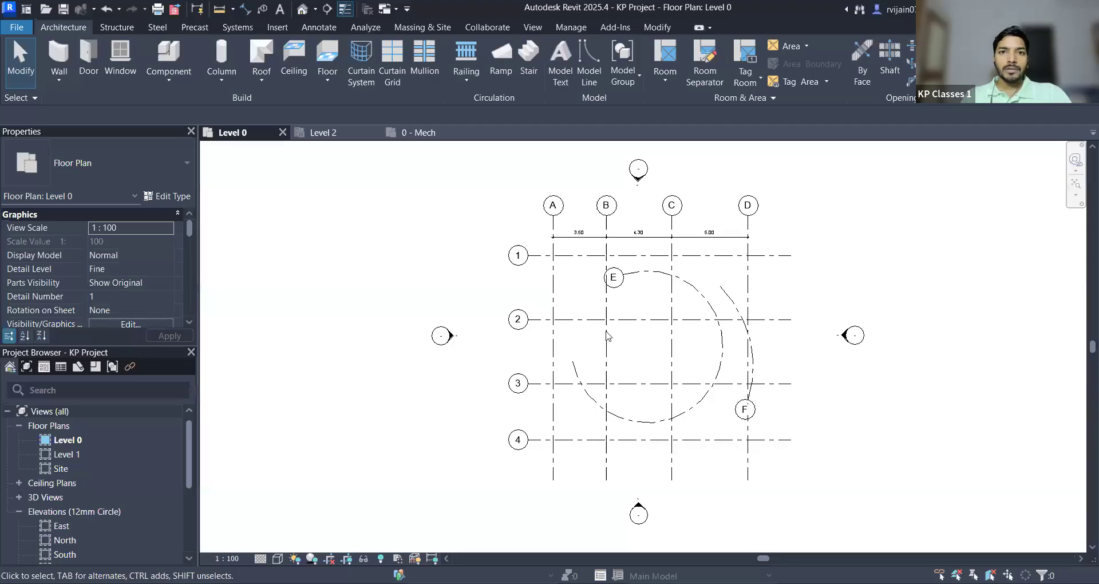
# Step: Switch to the KP folder in File Explorer, widen the Type column and turn on file name extensions
pyautogui.hotkey('alt', 'Tab')
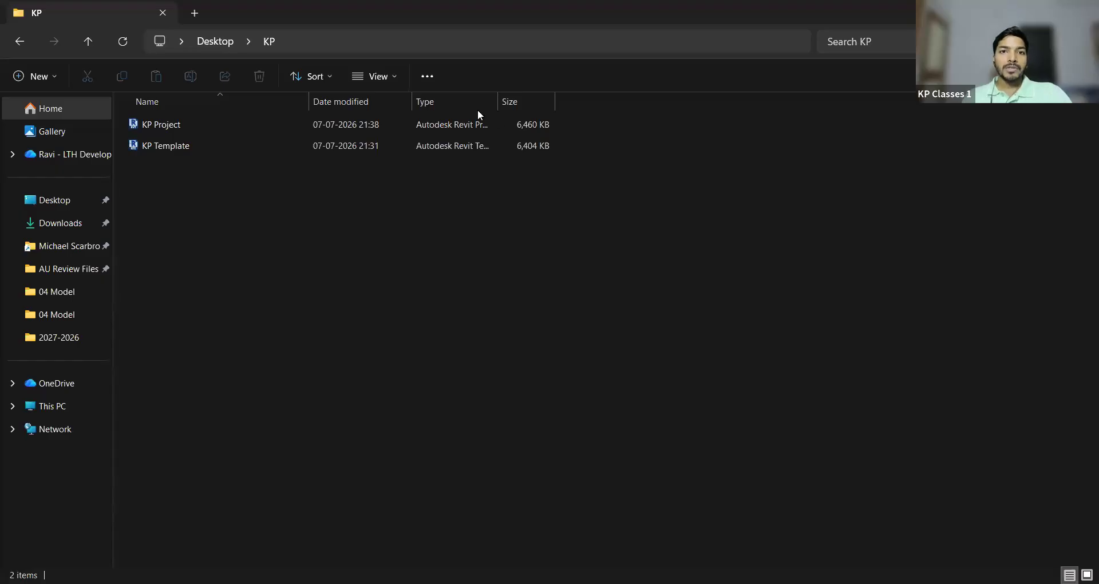
pyautogui.moveTo(500, 103); pyautogui.dragTo(594, 106)
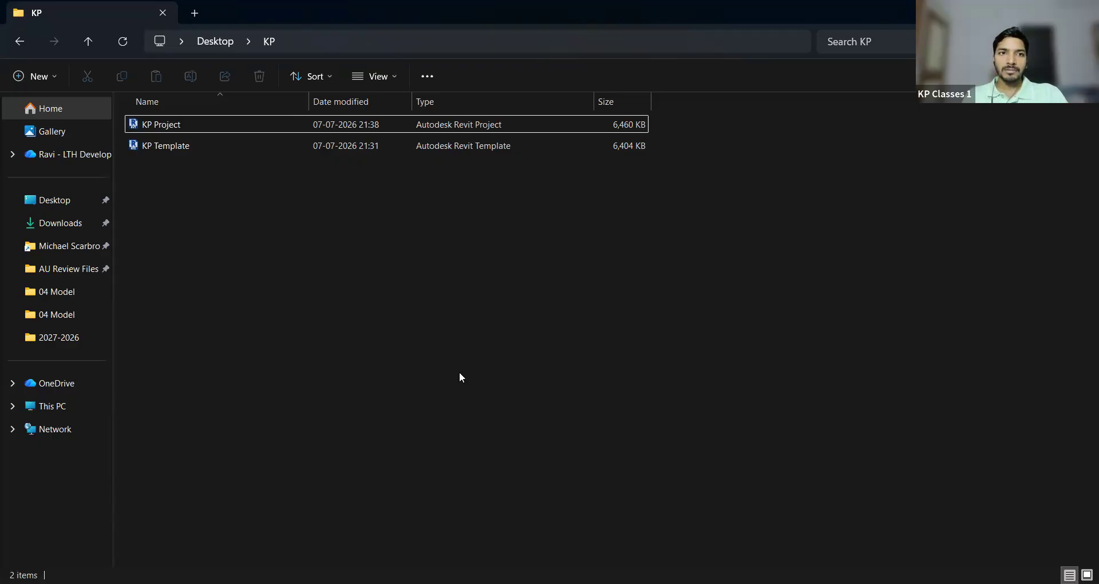
pyautogui.click(388, 76)
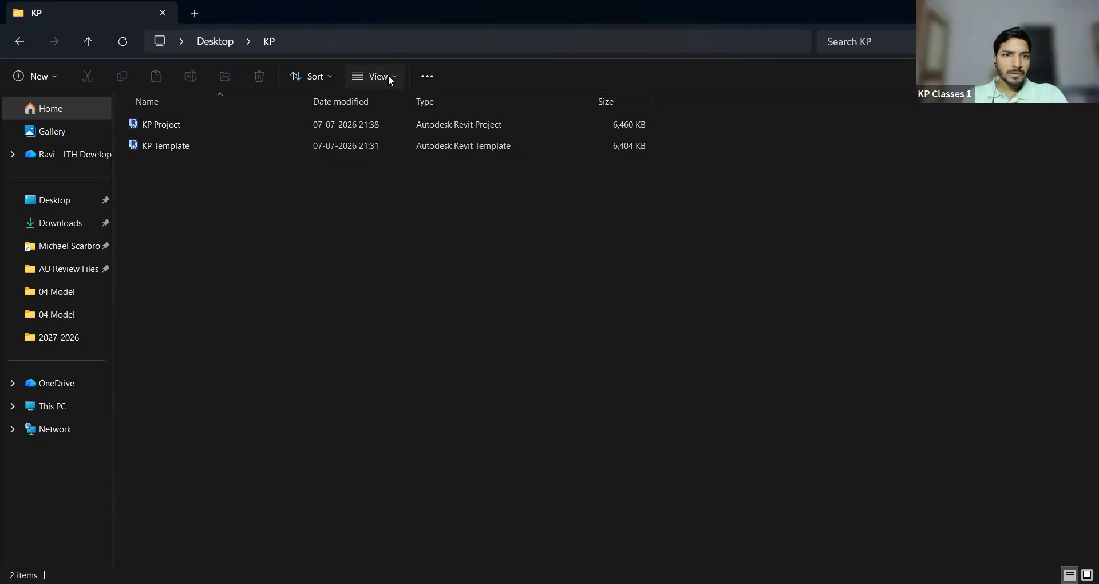
pyautogui.click(388, 76)
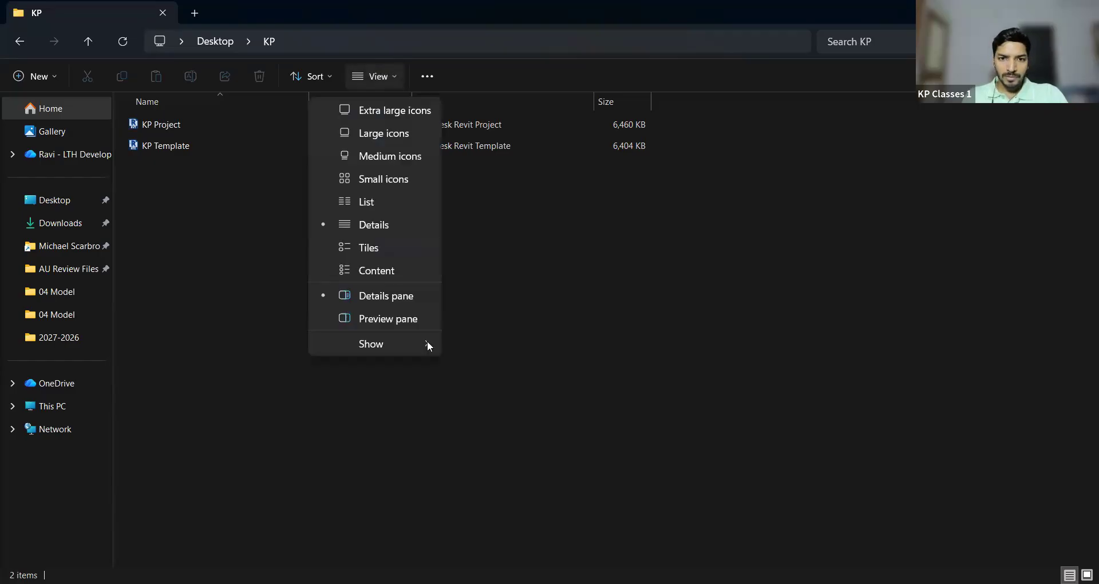
pyautogui.moveTo(427, 343)
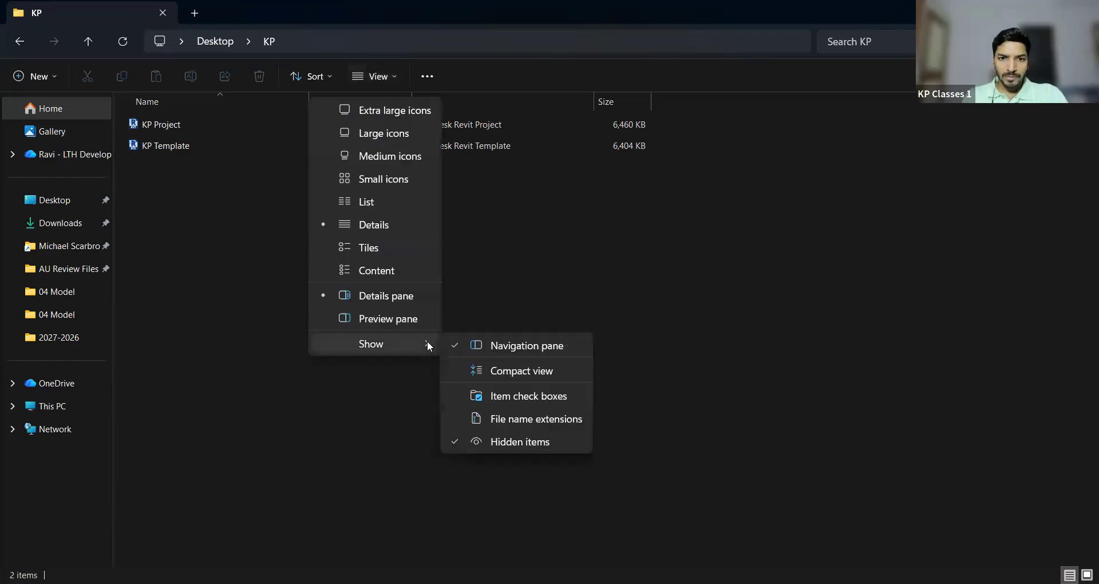
pyautogui.click(522, 418)
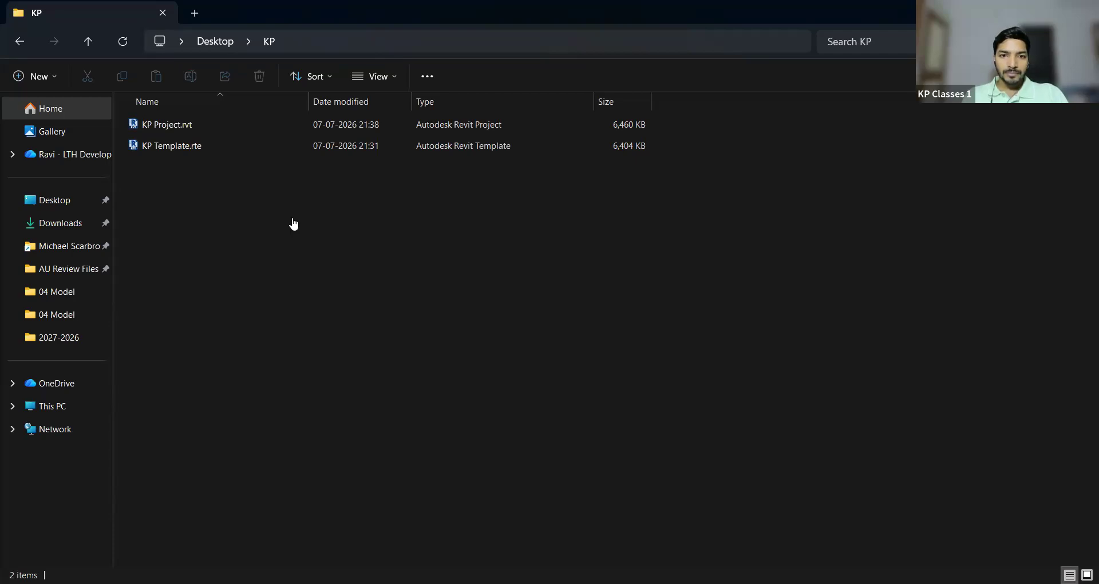
pyautogui.click(324, 304)
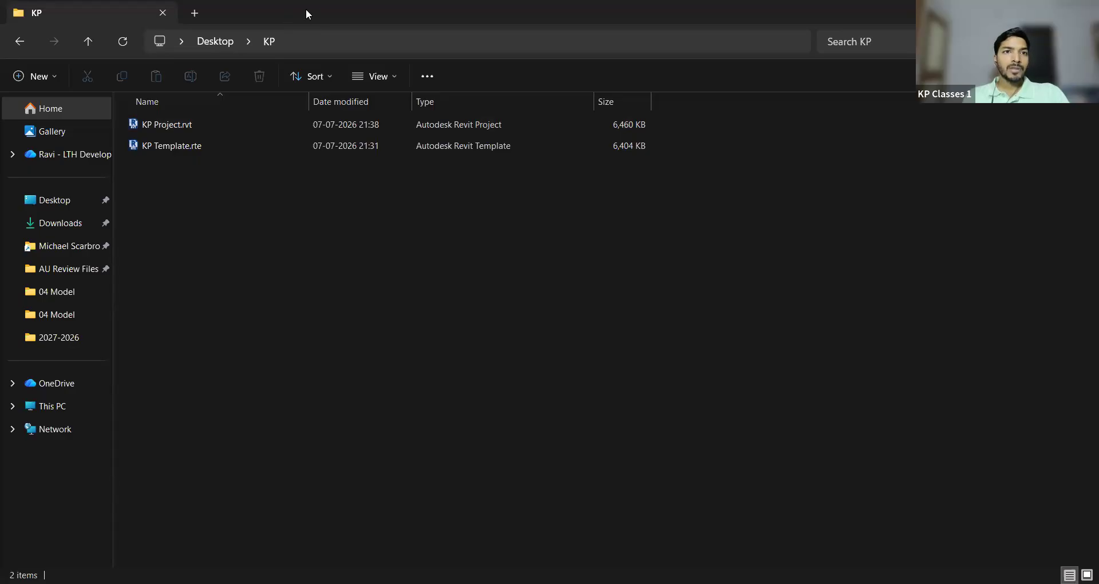
# Step: Switch back to Revit, close the mechanical and structural projects without saving, and return to the Home screen
pyautogui.hotkey('alt', 'Tab')
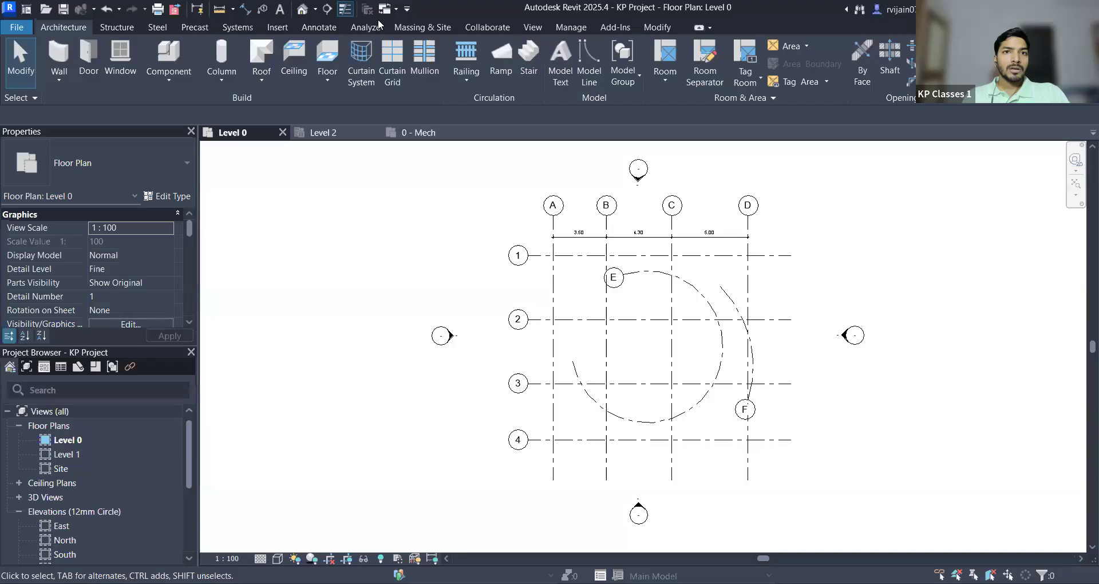
pyautogui.click(474, 133)
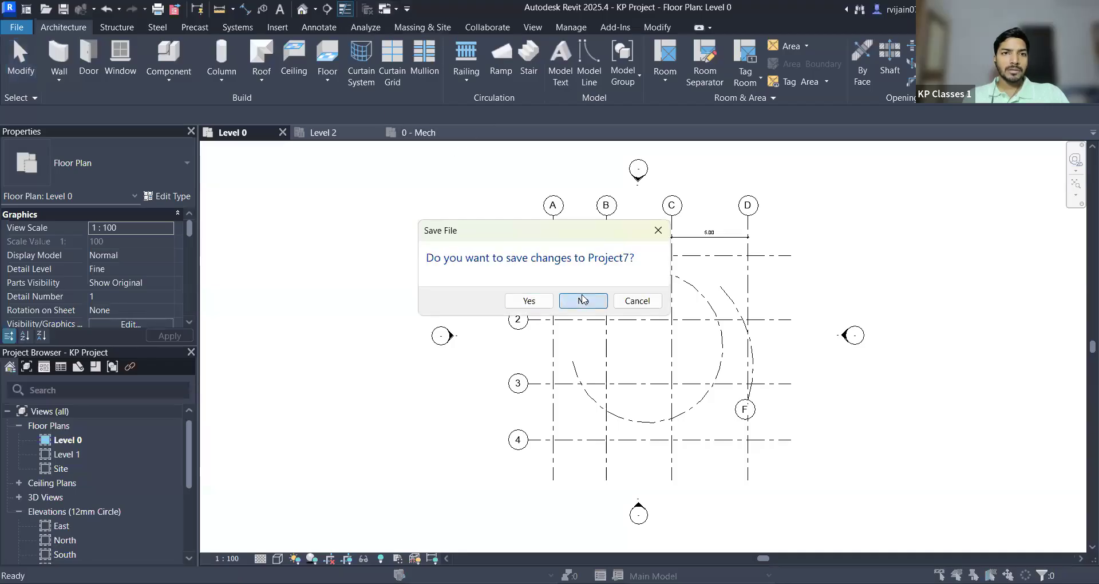
pyautogui.click(582, 300)
pyautogui.click(375, 133)
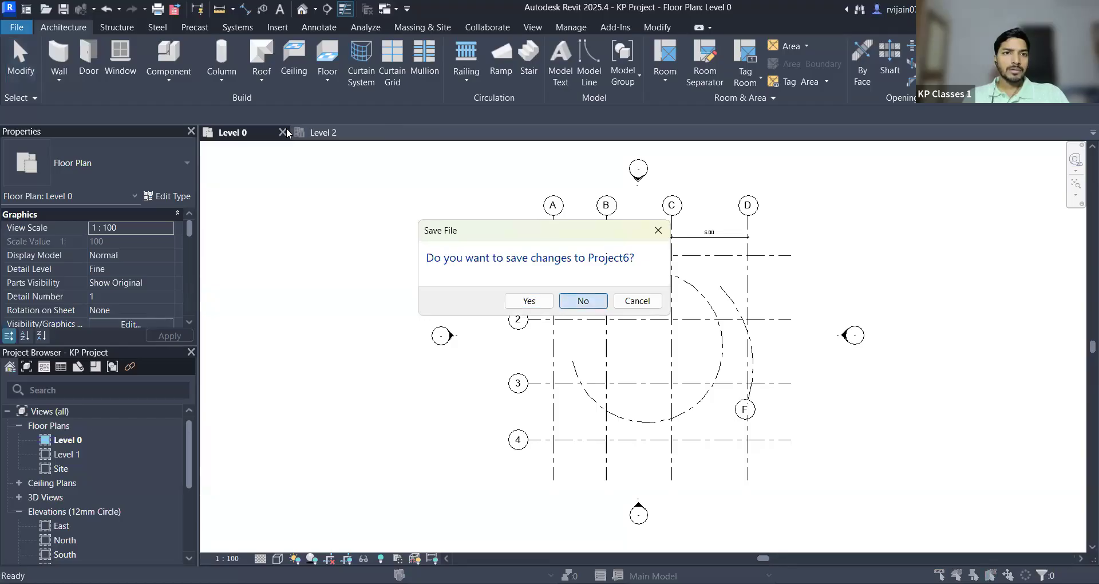
pyautogui.click(583, 301)
pyautogui.hotkey('ctrl', 'd')
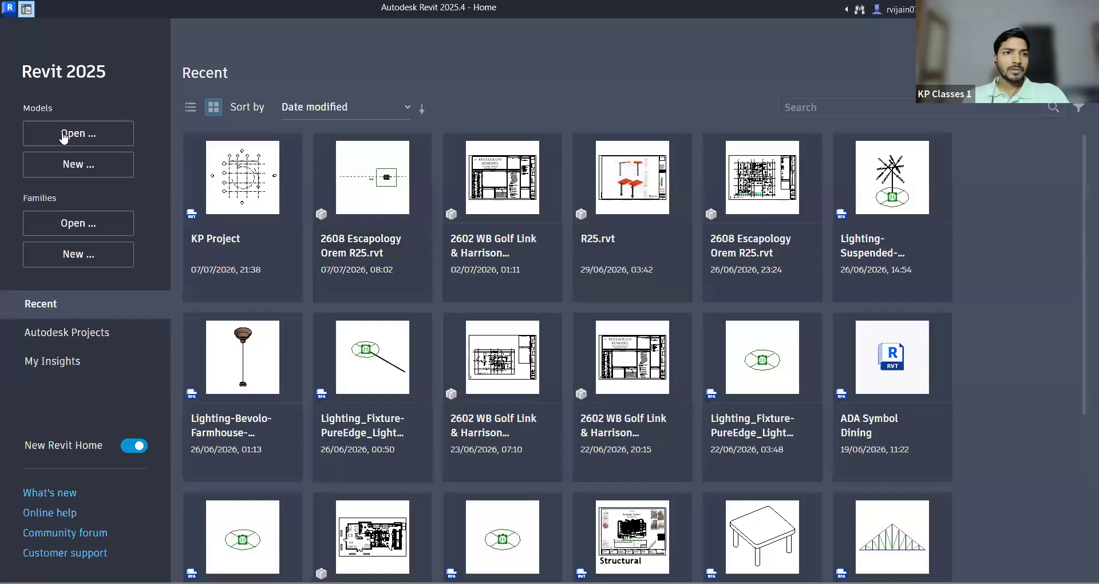
# Step: Create a new project template based on KP Template.rte from the KP folder on the Desktop
pyautogui.click(78, 165)
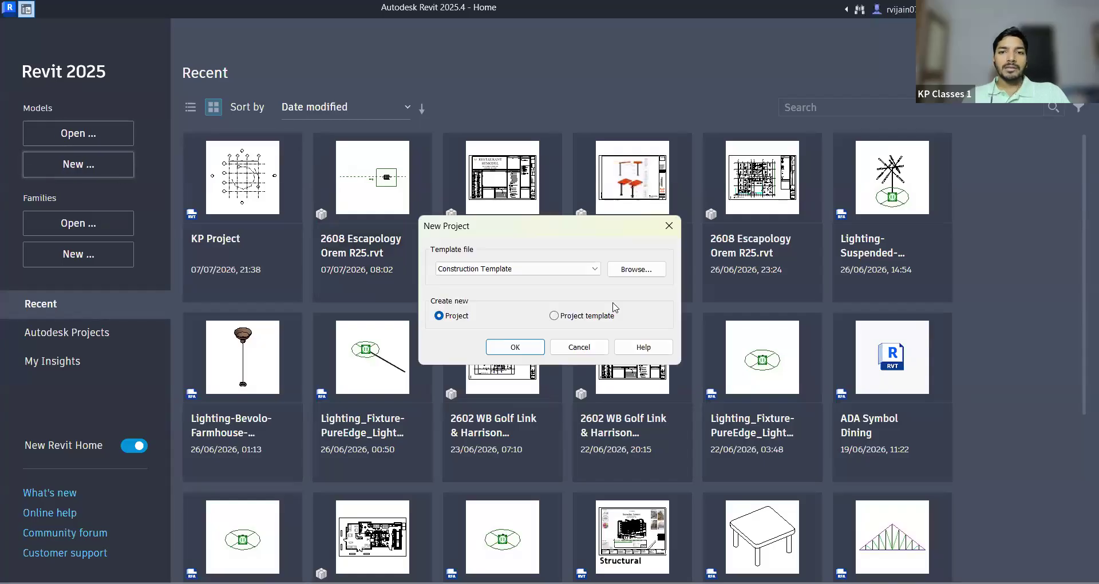
pyautogui.click(554, 315)
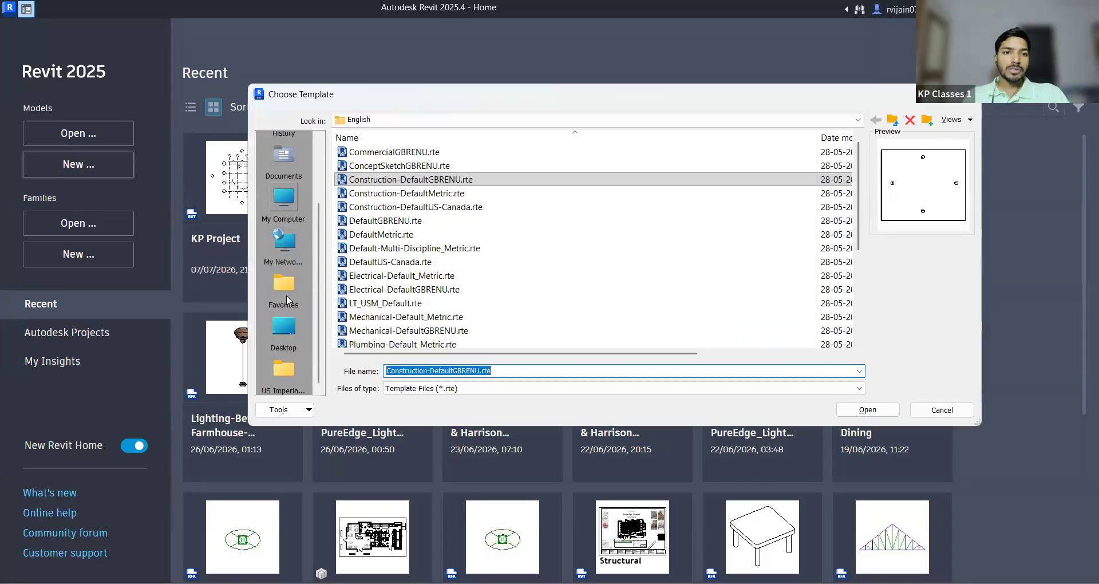
pyautogui.click(283, 326)
pyautogui.doubleClick(371, 332)
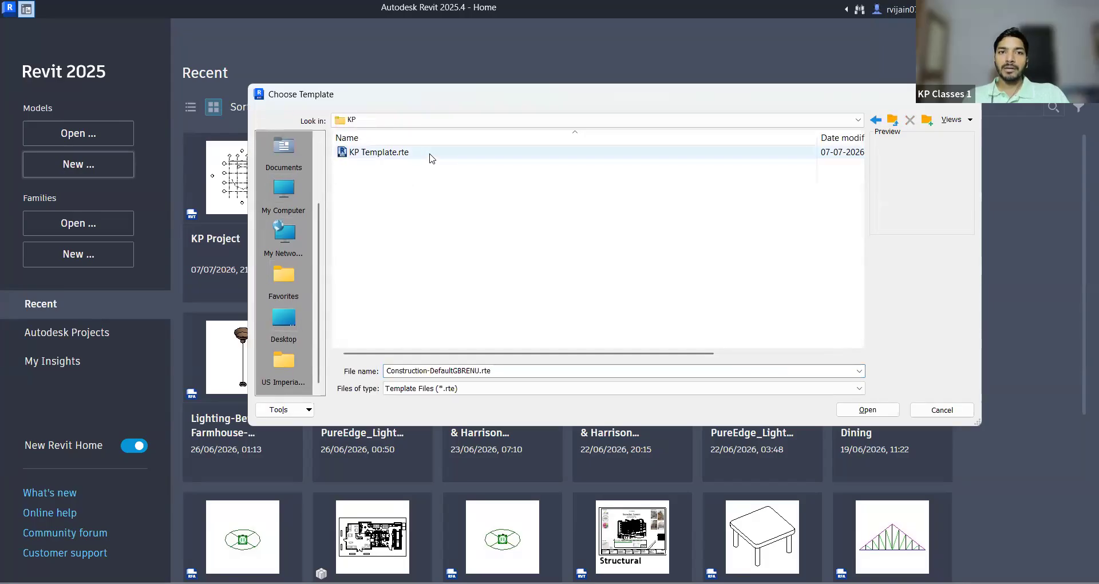
pyautogui.click(431, 152)
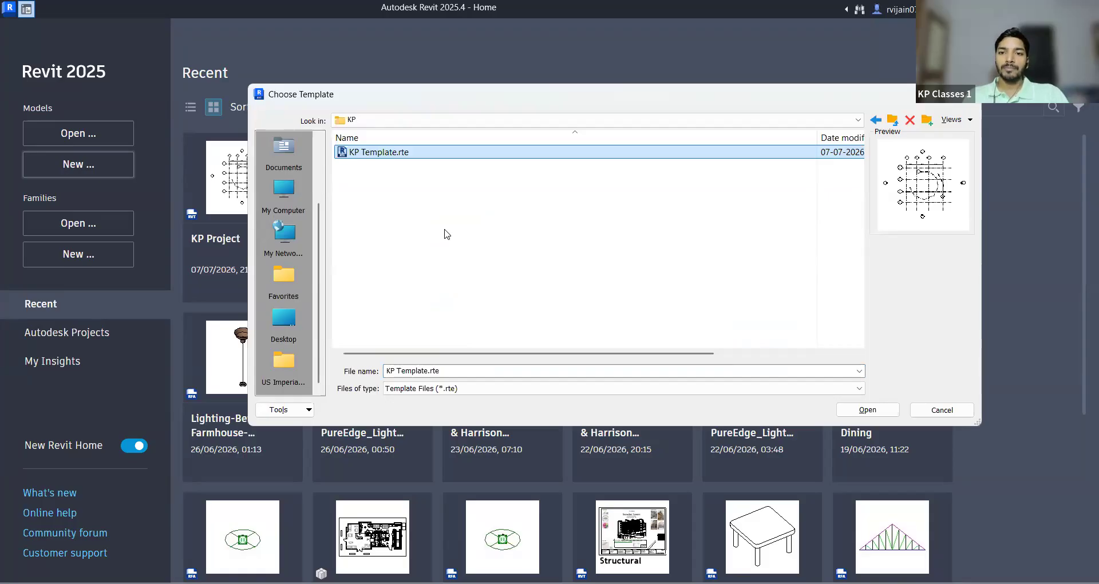
pyautogui.click(875, 410)
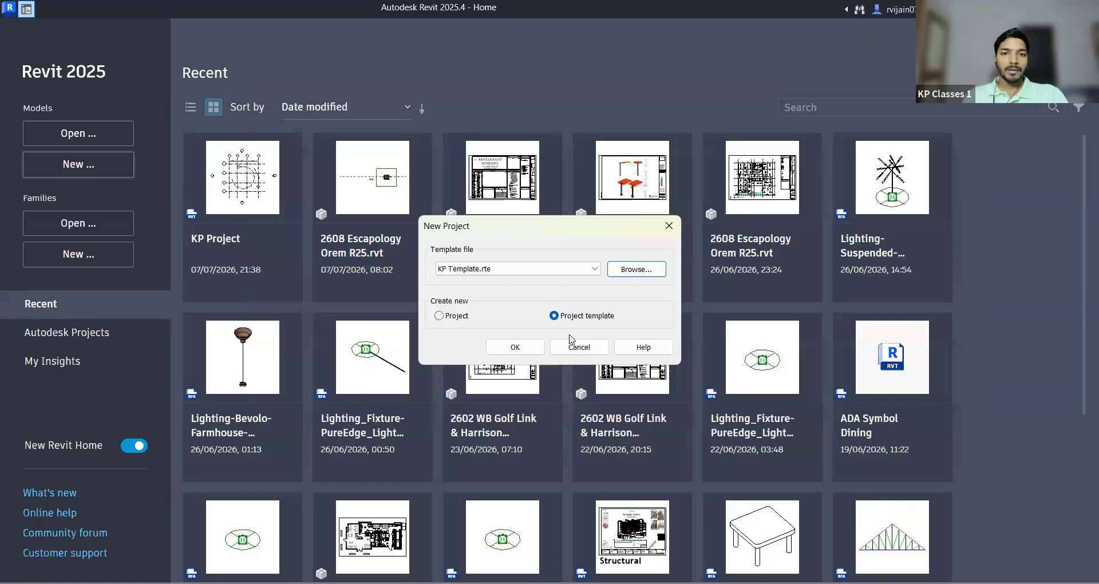
pyautogui.click(518, 347)
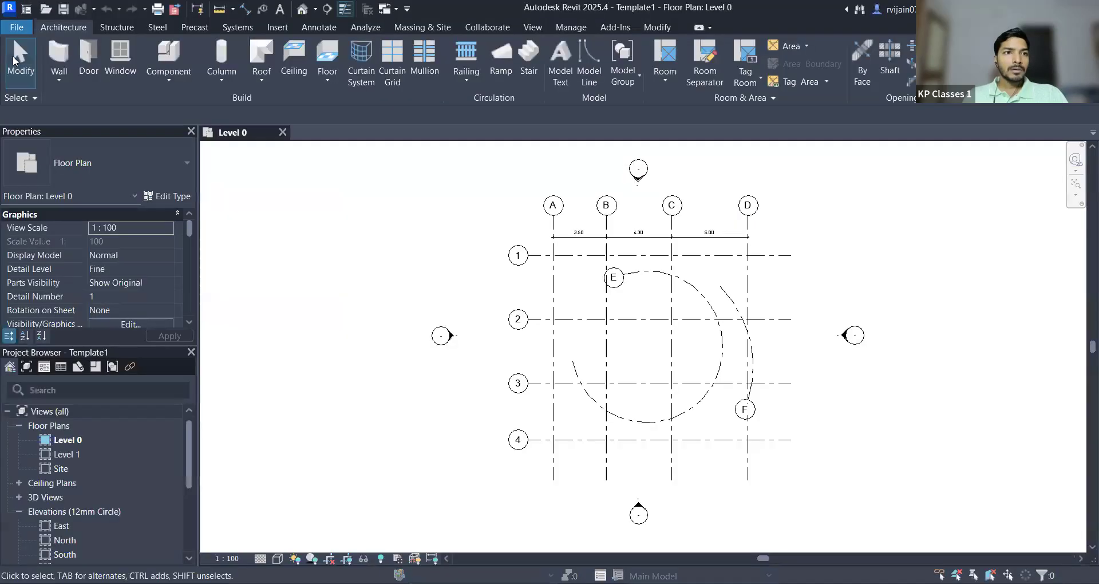
# Step: Return to the Home screen and create a new project based on KP Template.rte from the Desktop's KP folder
pyautogui.click(26, 11)
pyautogui.click(90, 166)
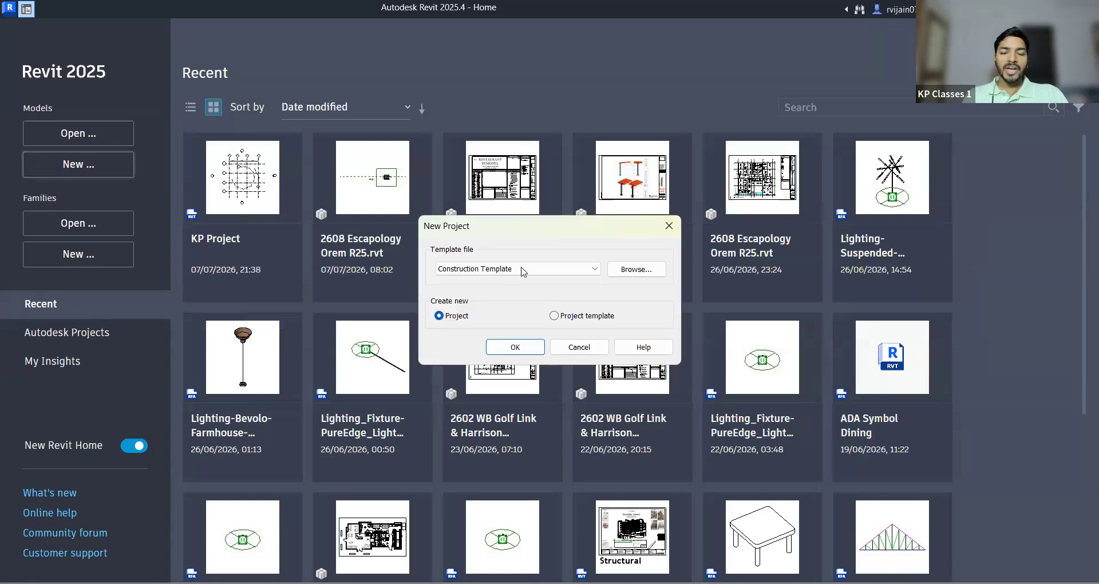
pyautogui.click(636, 269)
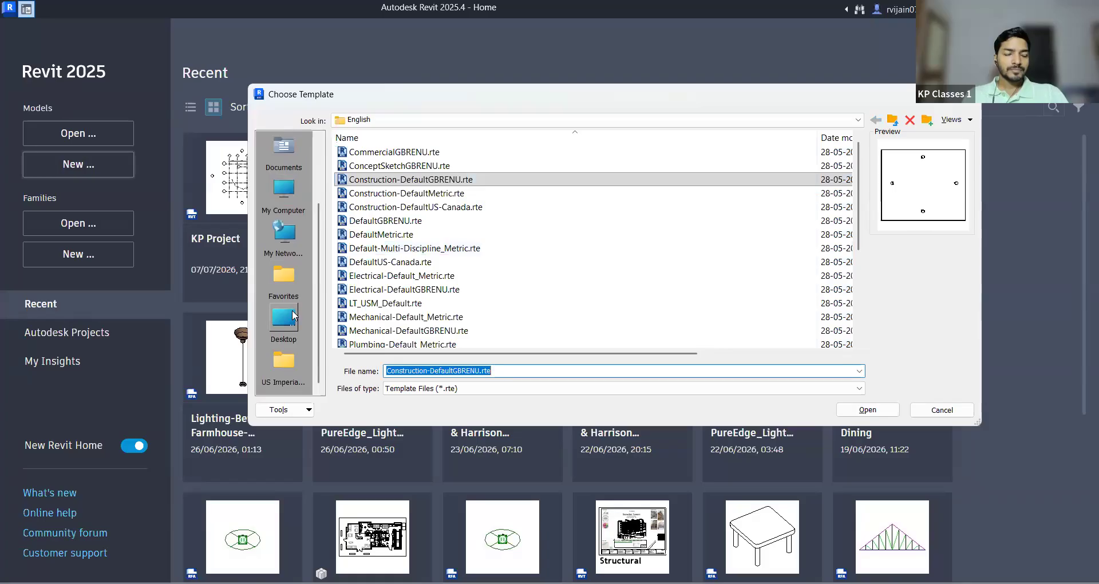
pyautogui.click(291, 310)
pyautogui.doubleClick(388, 331)
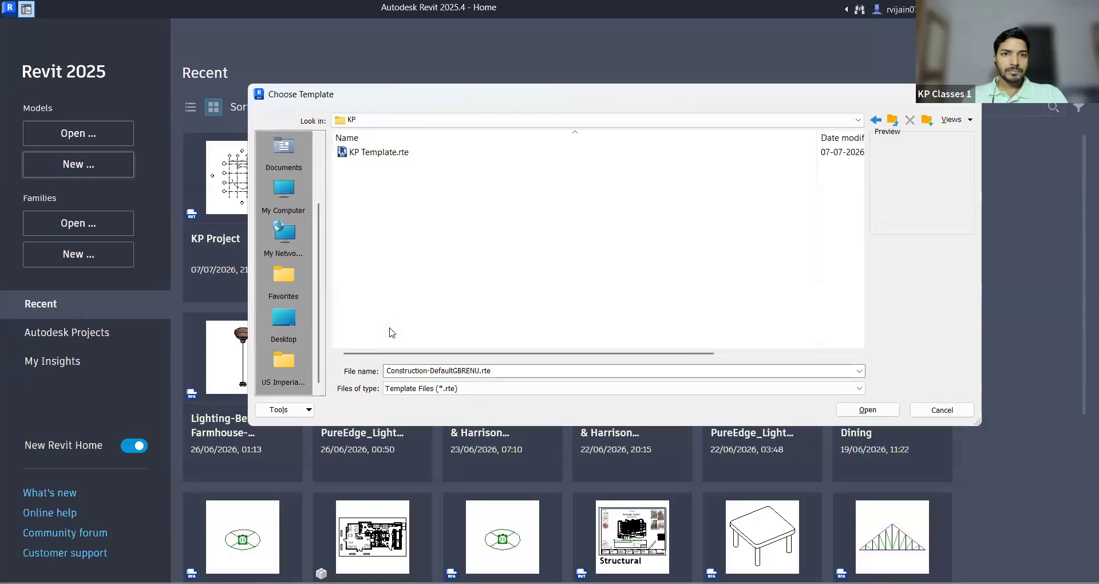
pyautogui.click(379, 154)
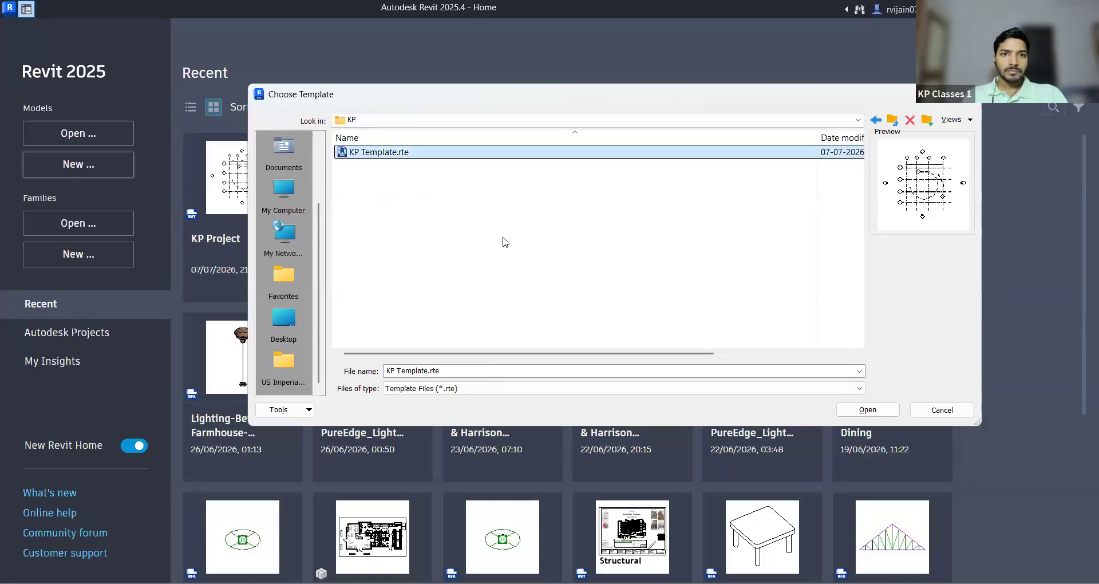
pyautogui.click(868, 410)
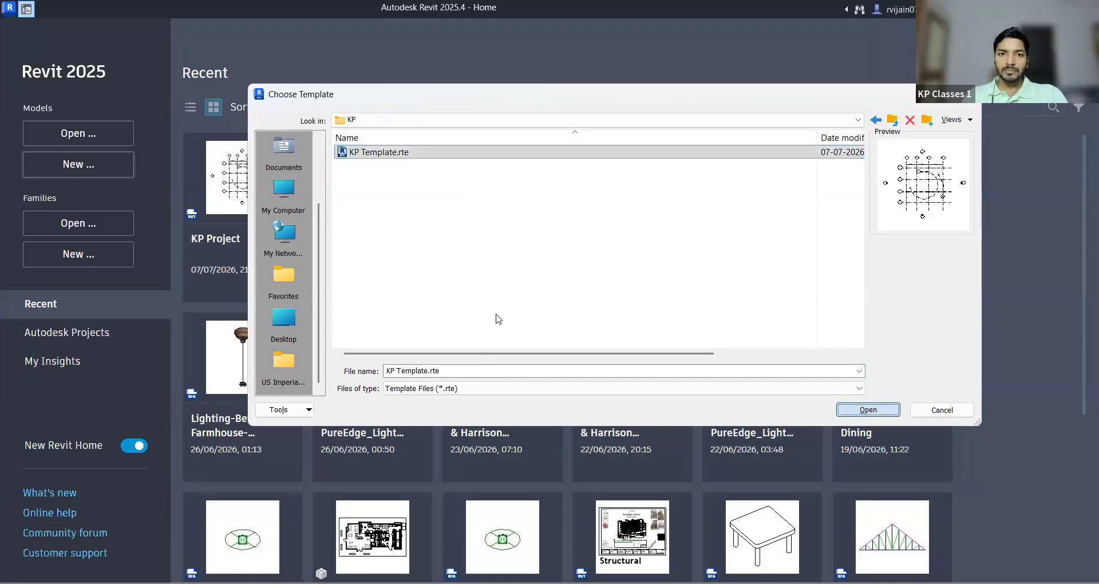
pyautogui.click(515, 345)
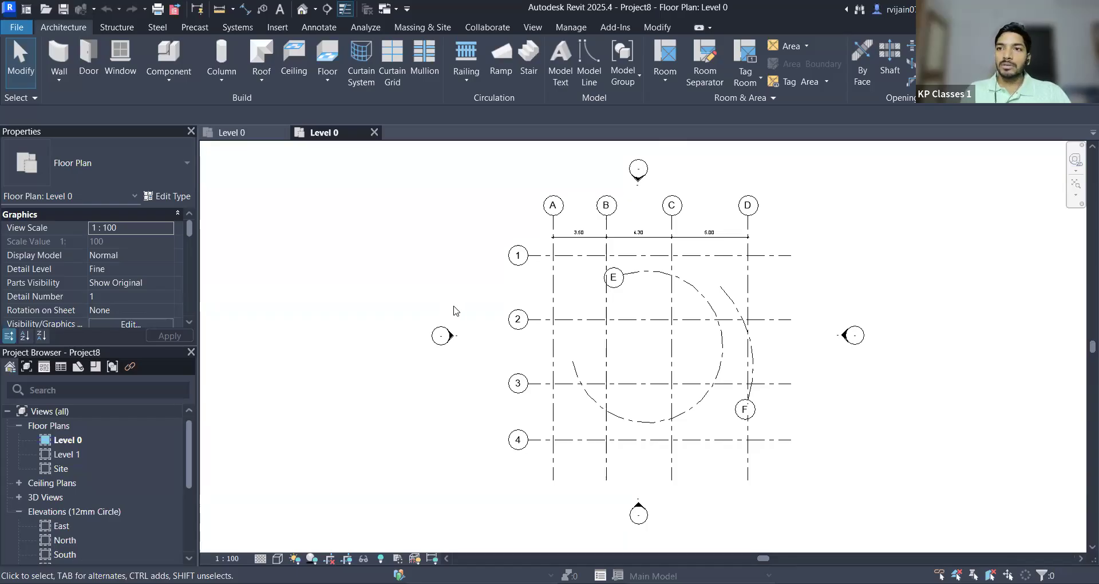
# Step: Hide the Properties palette through the user interface options and display it again
pyautogui.click(529, 29)
pyautogui.click(985, 71)
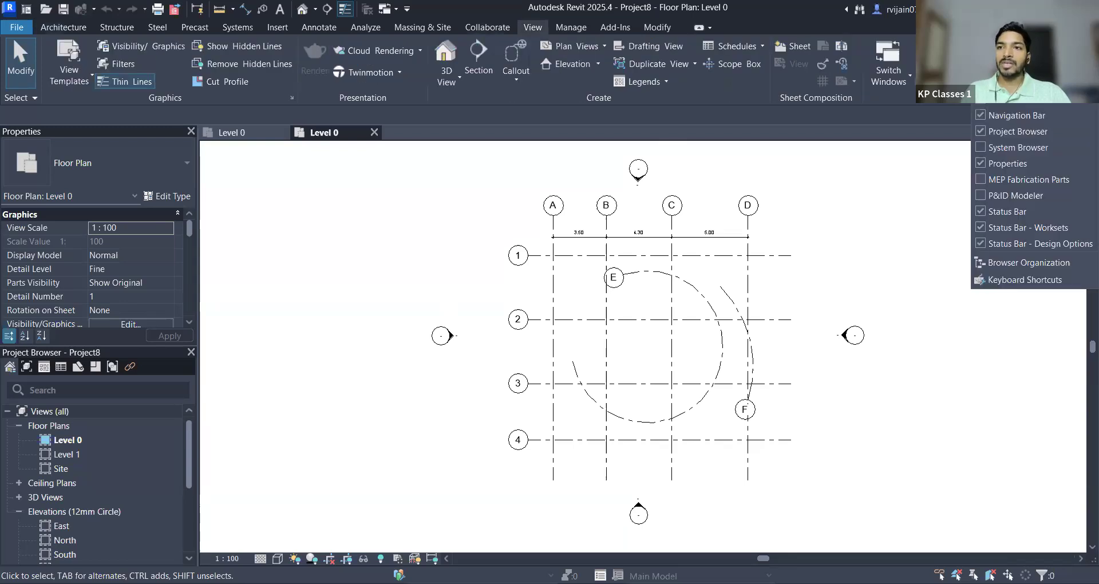
pyautogui.click(981, 164)
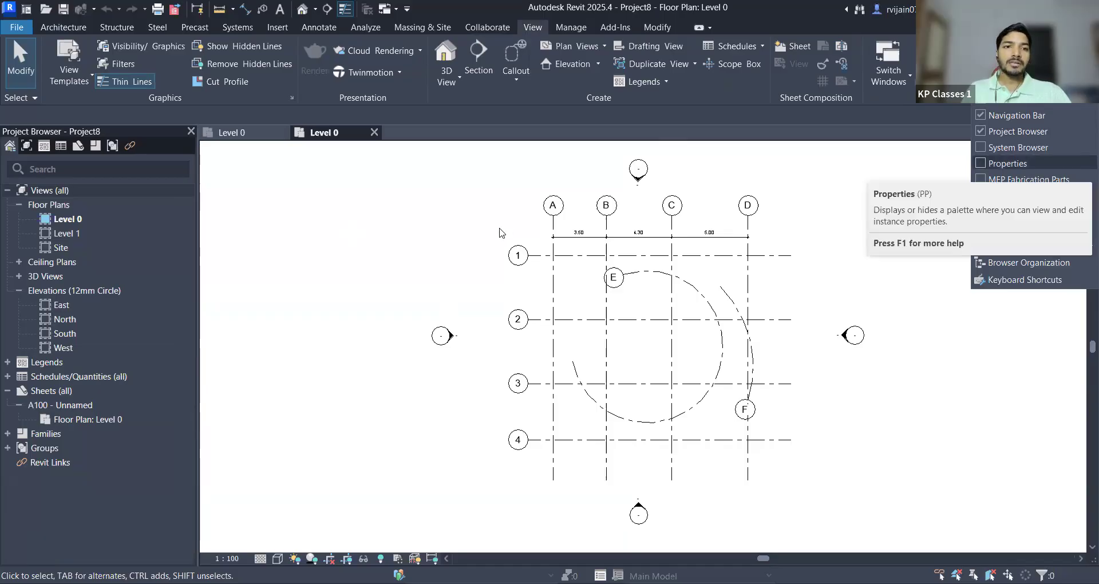
pyautogui.click(981, 160)
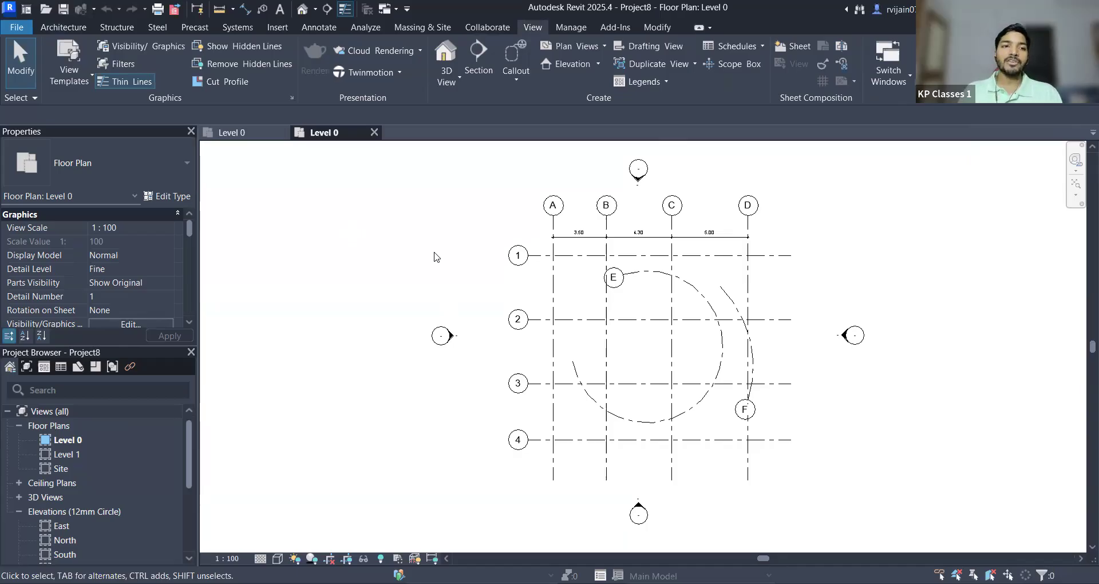
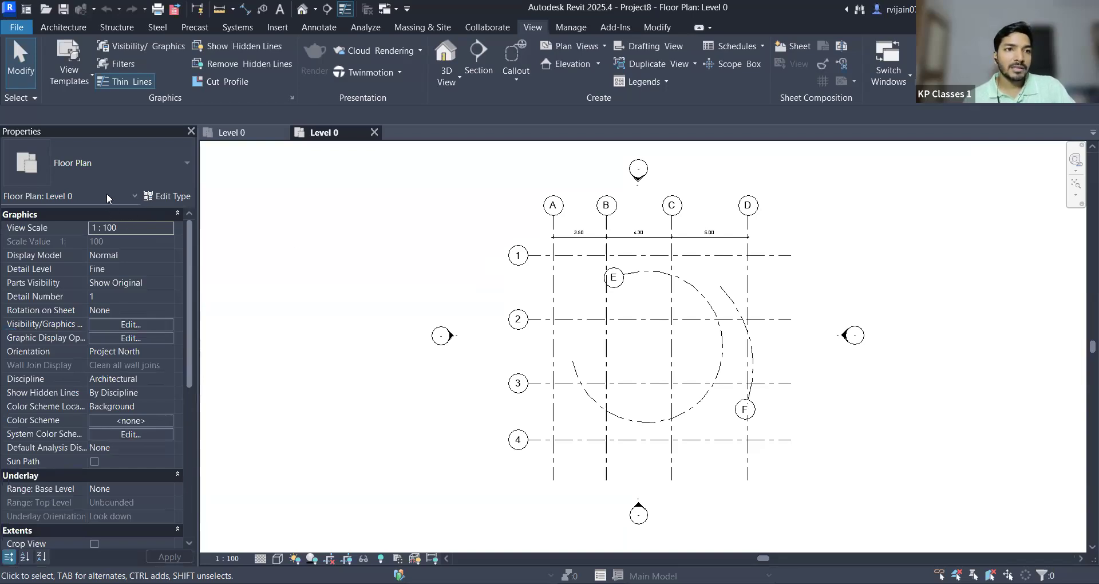
# Step: Review the Level 0 floor plan's properties and compare them with those of grid A, grid E and the upper elevation marker
pyautogui.scroll(-3, 103, 427)
pyautogui.scroll(-5, 104, 427)
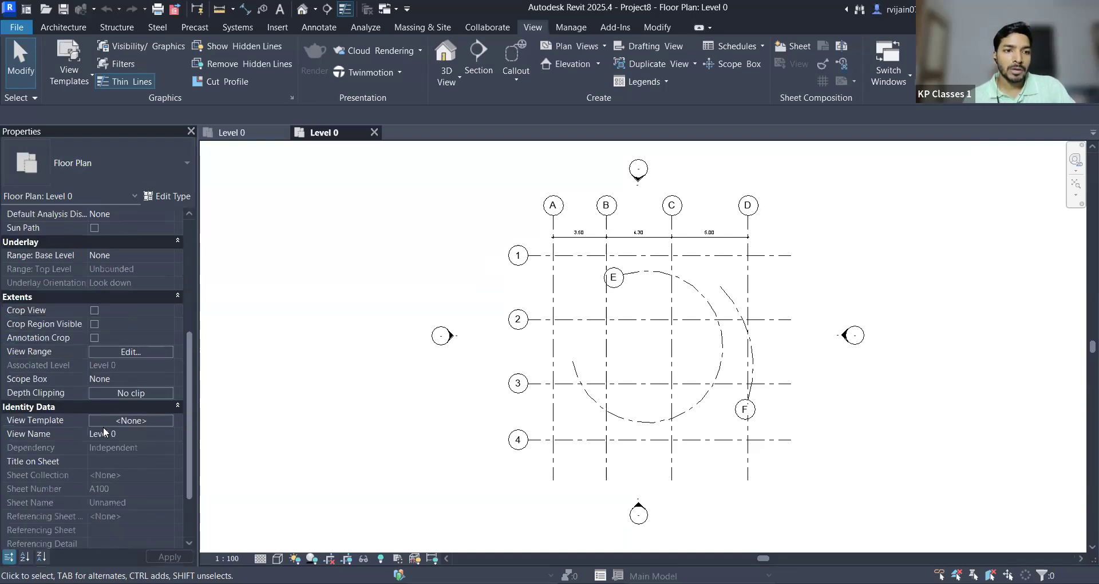
pyautogui.scroll(6, 113, 363)
pyautogui.scroll(2, 113, 364)
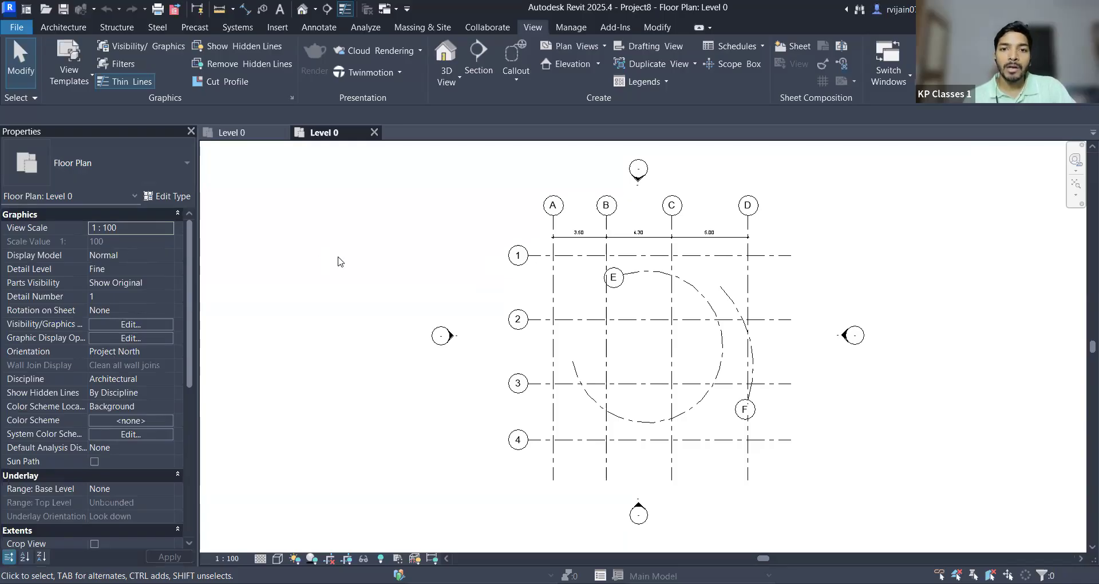
pyautogui.click(553, 281)
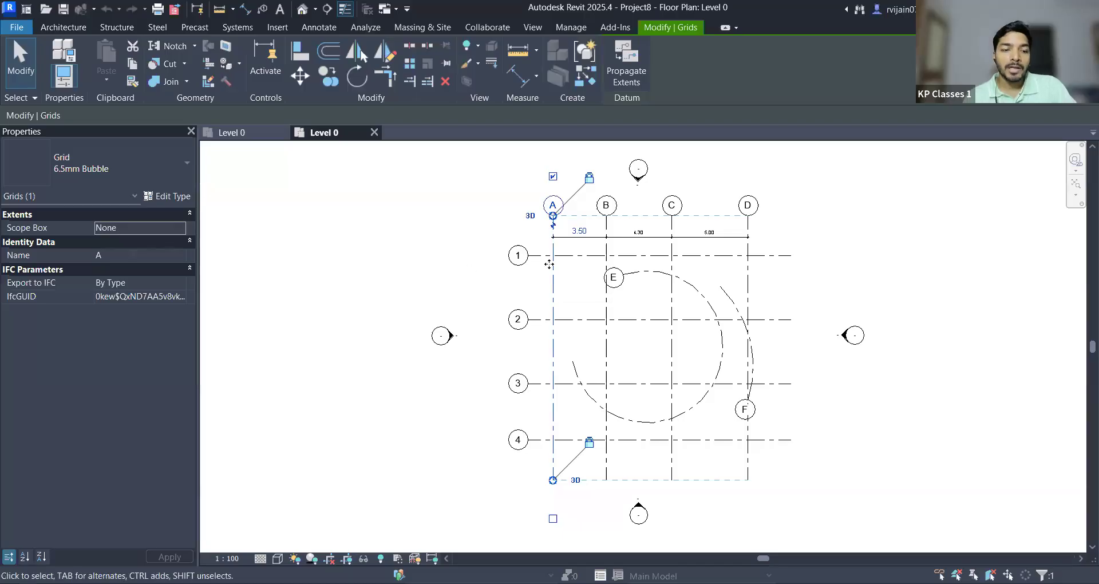
pyautogui.press('Escape')
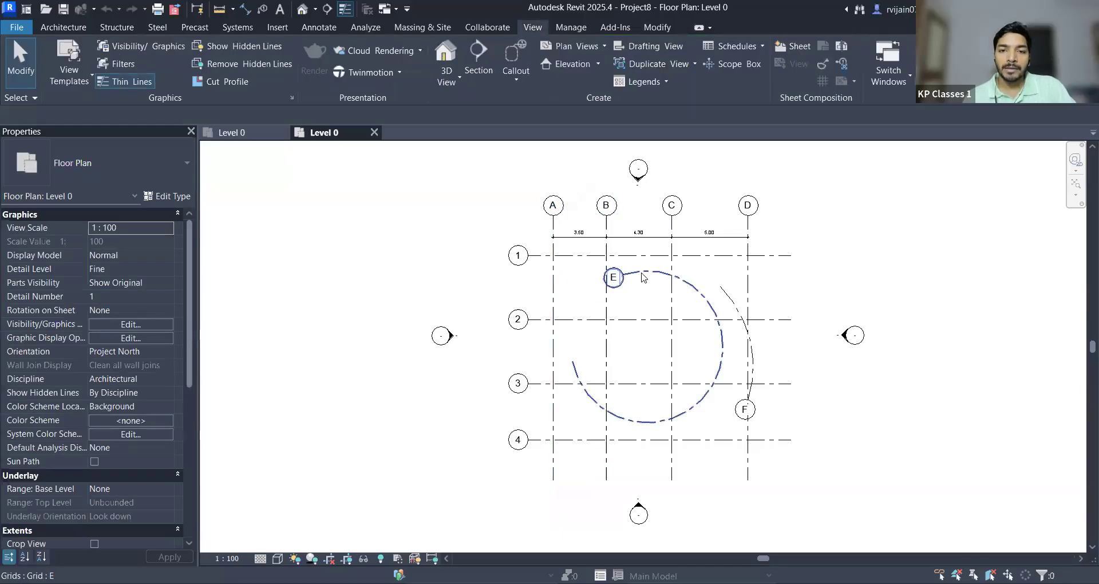
pyautogui.click(641, 276)
pyautogui.press('Escape')
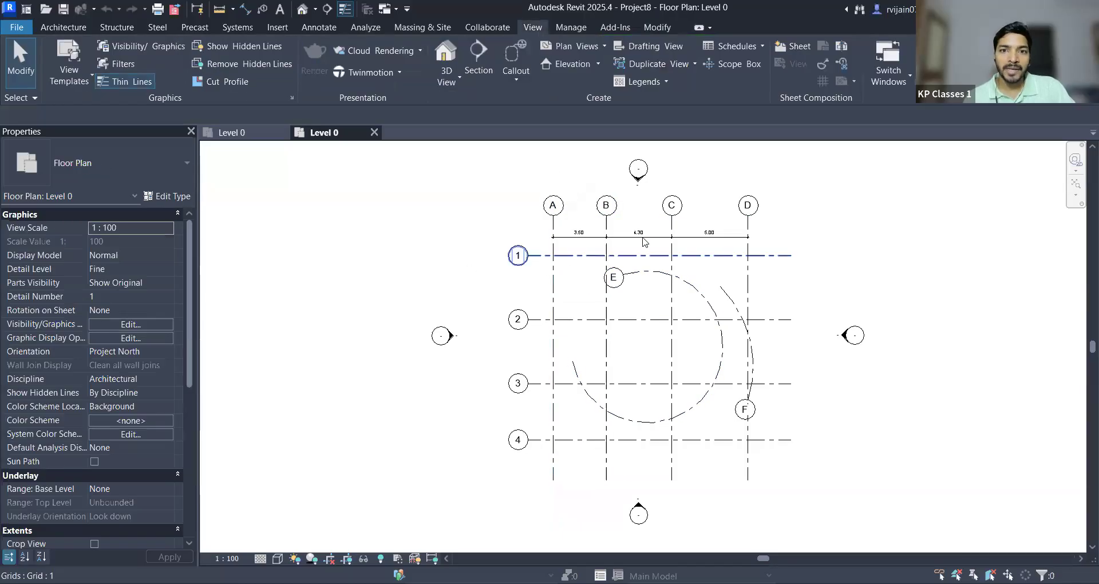
pyautogui.click(647, 174)
pyautogui.press('Escape')
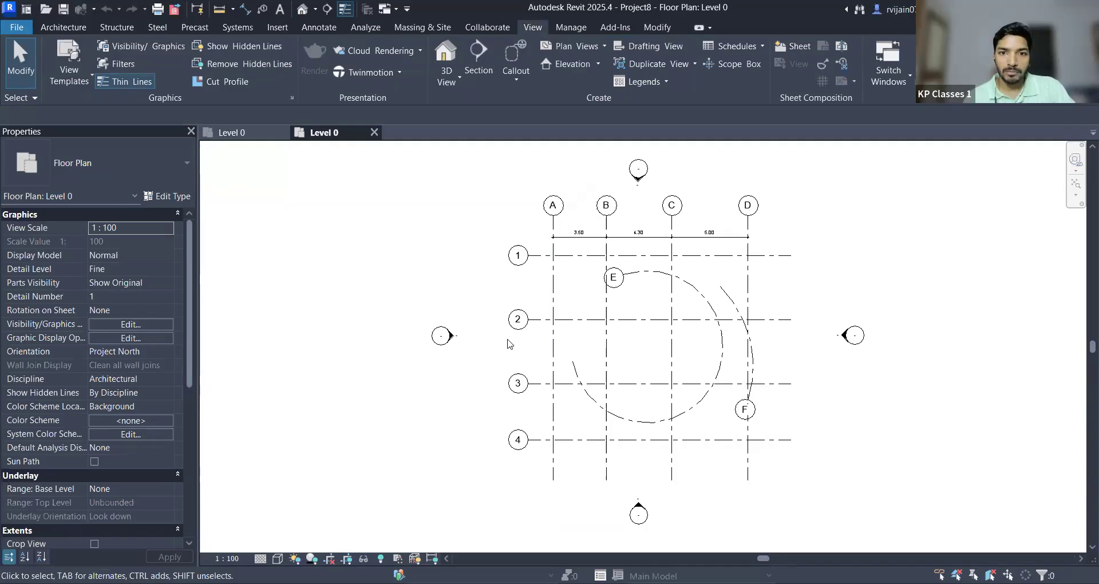
# Step: Open the West elevation from its marker and inspect the properties of Level 6 and Level 3
pyautogui.click(461, 336)
pyautogui.doubleClick(460, 336)
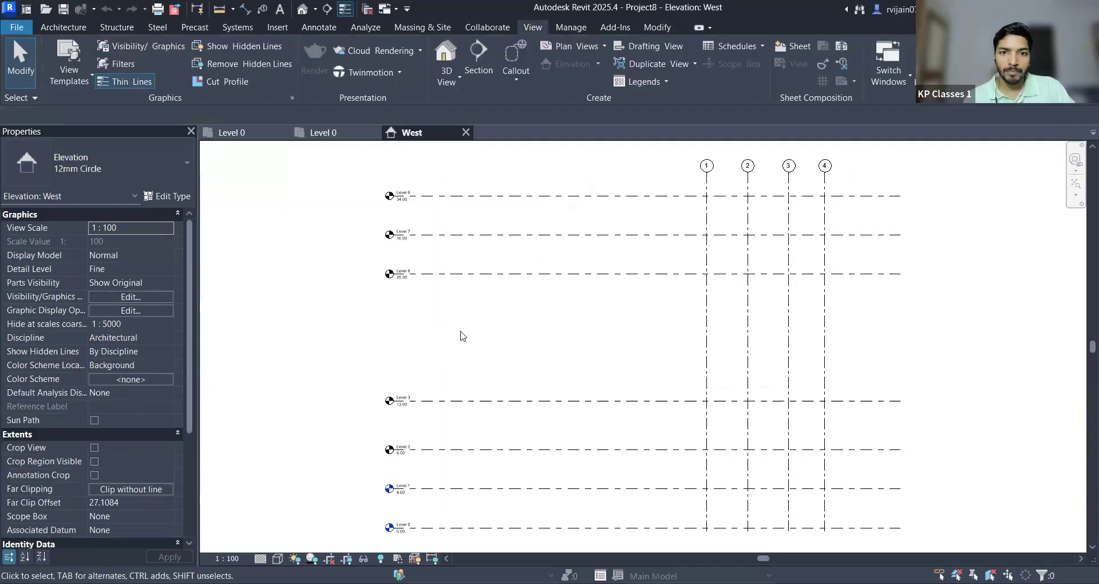
pyautogui.click(525, 274)
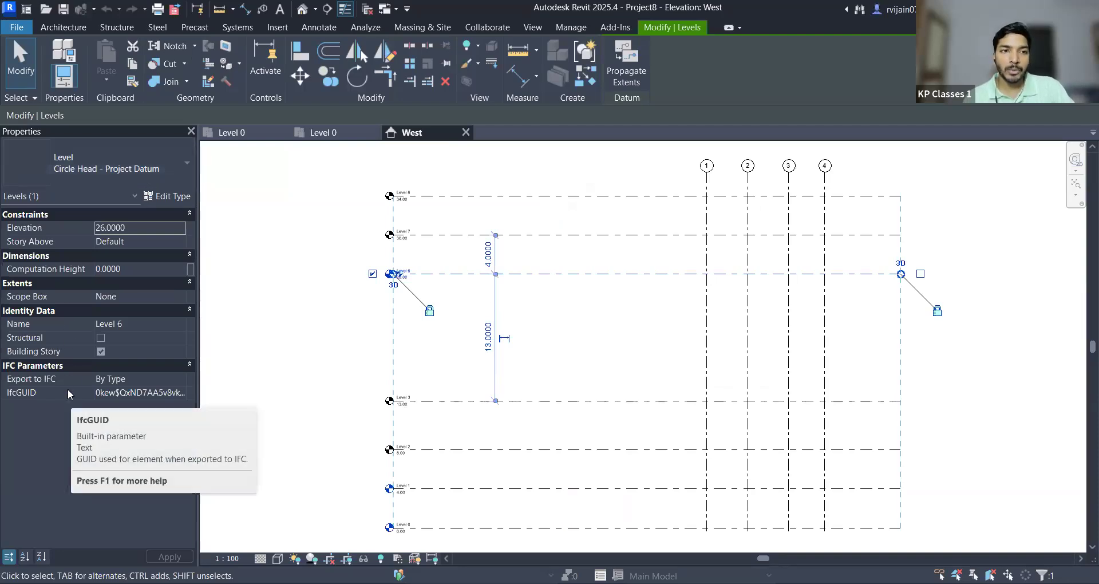
pyautogui.click(473, 380)
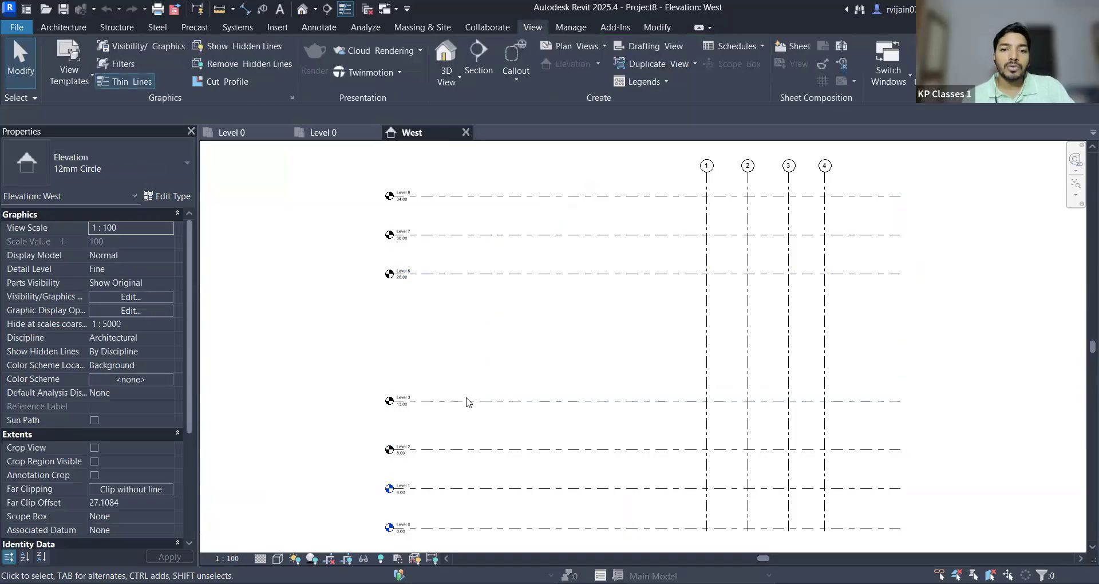
pyautogui.click(468, 402)
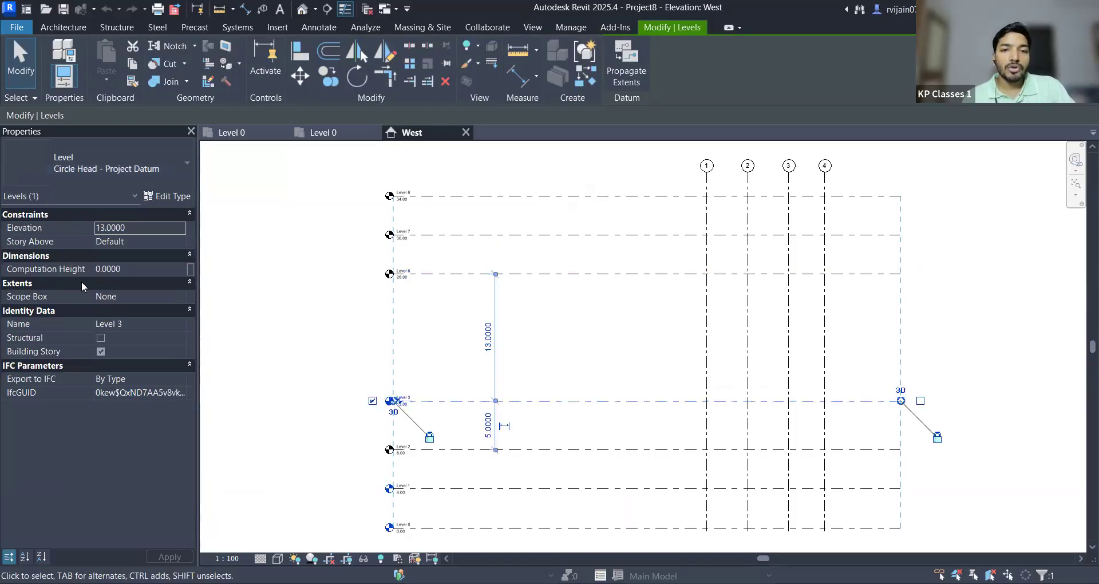
pyautogui.scroll(3, 346, 427)
pyautogui.scroll(2, 512, 404)
pyautogui.moveTo(512, 405); pyautogui.dragTo(419, 333, button='middle')
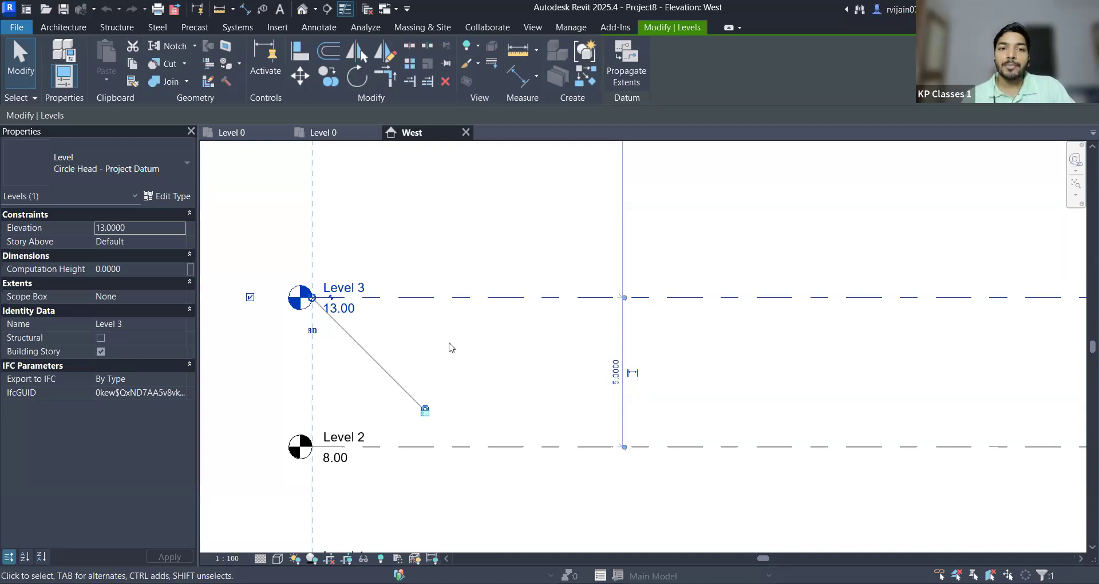
pyautogui.scroll(-2, 444, 348)
pyautogui.scroll(-2, 415, 348)
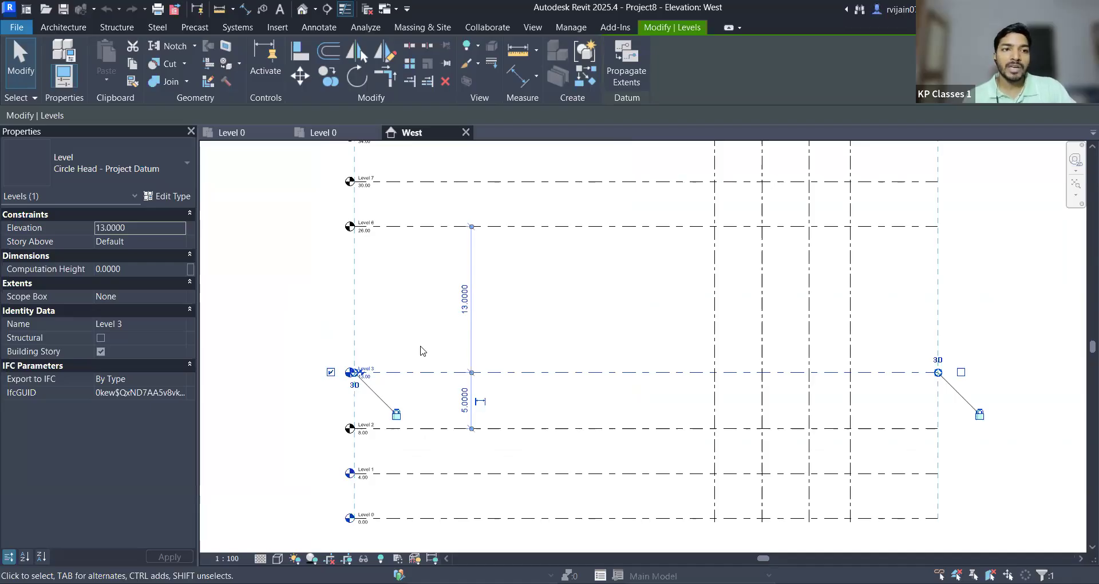
pyautogui.click(422, 350)
# Step: Switch to the Level 0 floor plan of Template1 and examine grid A's type and instance properties
pyautogui.click(261, 134)
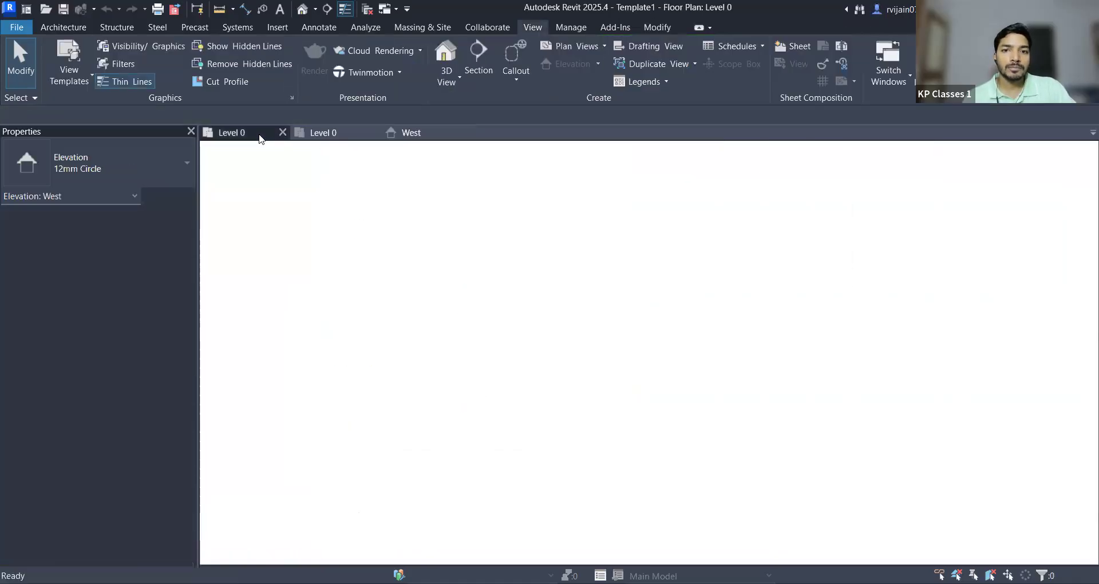
pyautogui.scroll(3, 571, 266)
pyautogui.click(540, 280)
pyautogui.moveTo(327, 204); pyautogui.dragTo(305, 217, button='middle')
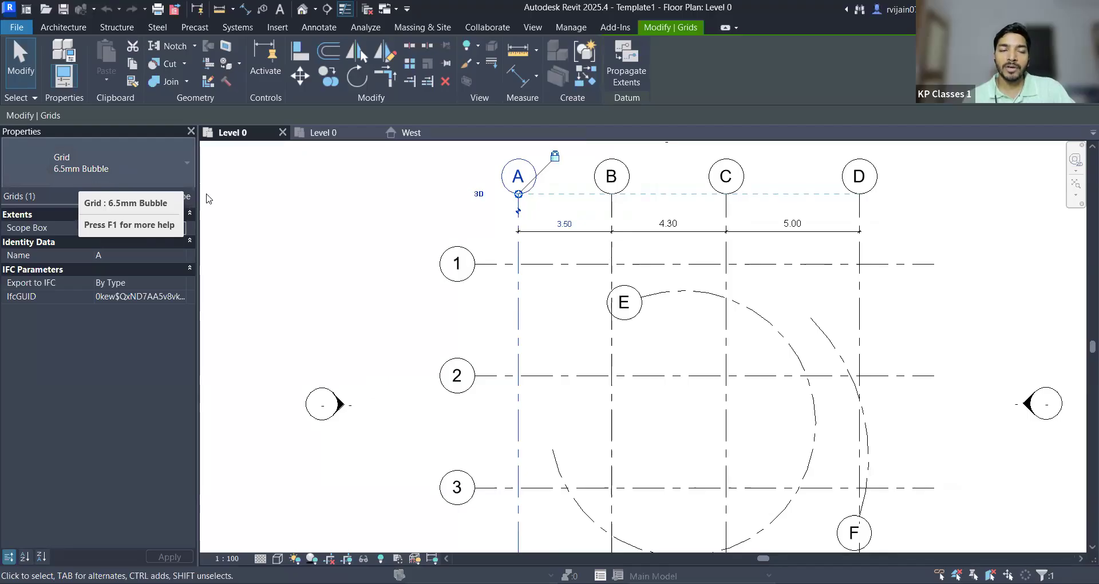
pyautogui.scroll(-1, 509, 260)
pyautogui.scroll(-3, 494, 263)
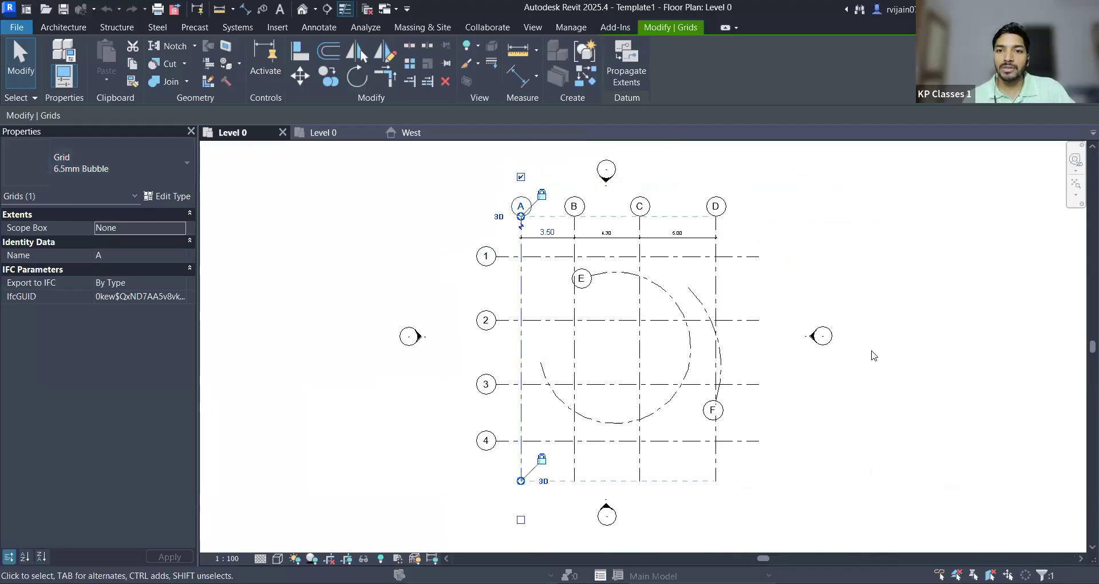
pyautogui.scroll(2, 567, 280)
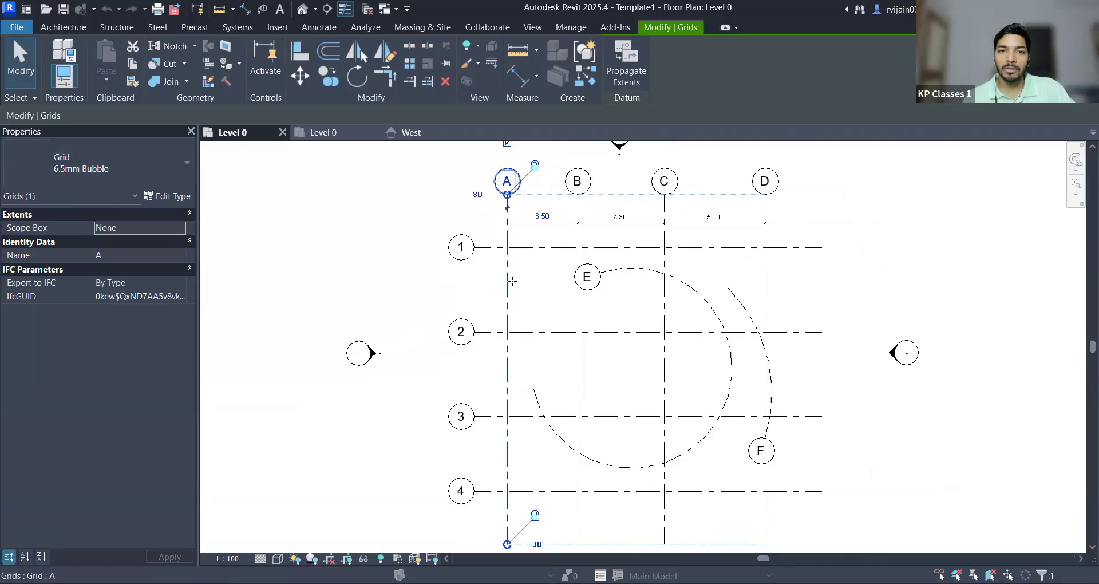
pyautogui.moveTo(498, 287); pyautogui.dragTo(463, 292, button='middle')
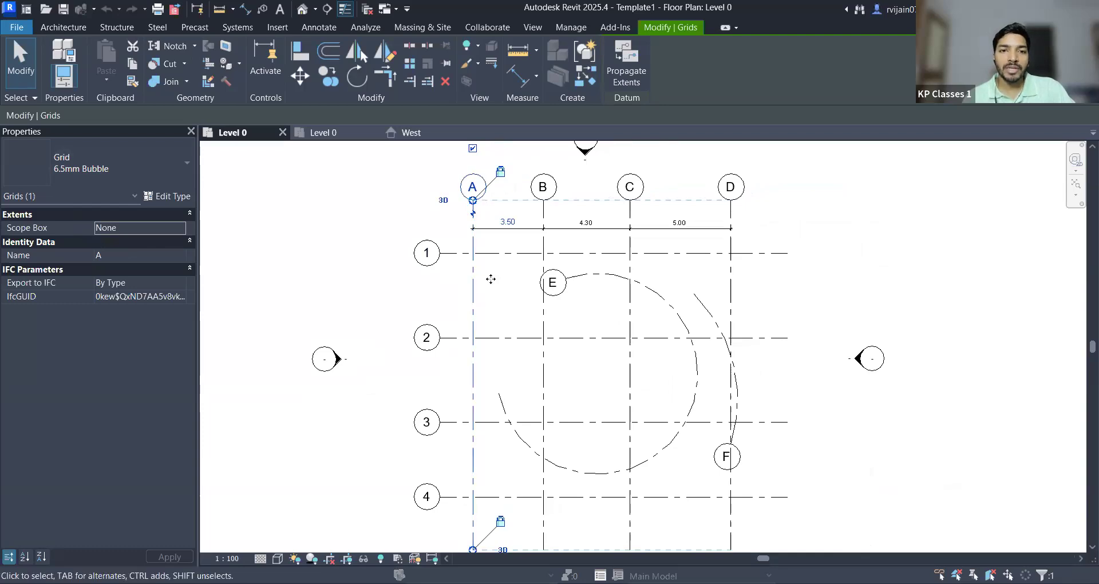
pyautogui.press('Escape')
# Step: Select all instances of grid A's type visible in the view, and clear the selection after checking it
pyautogui.click(474, 292)
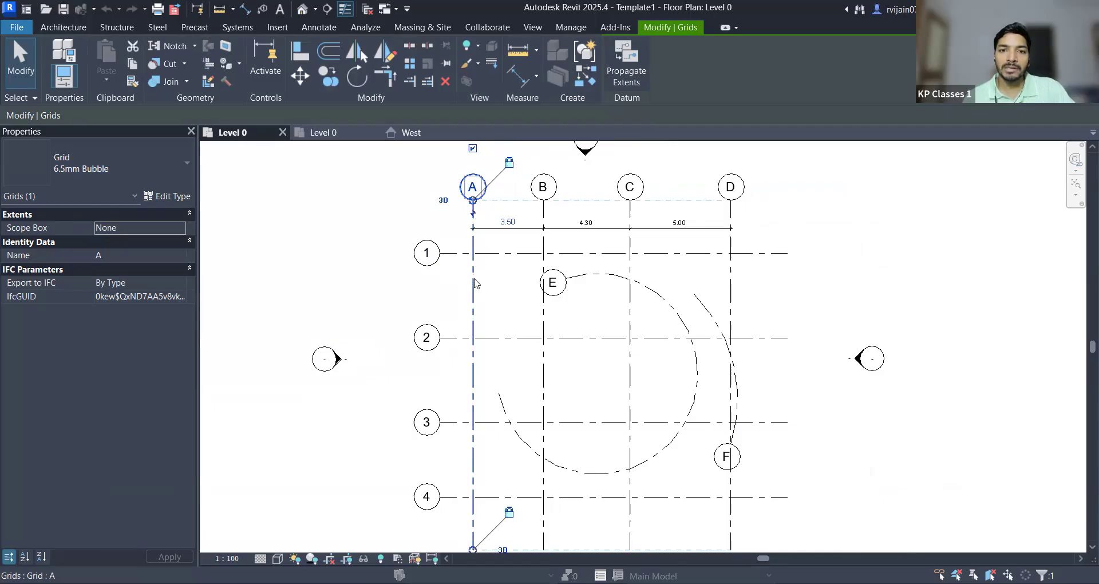
pyautogui.rightClick(473, 278)
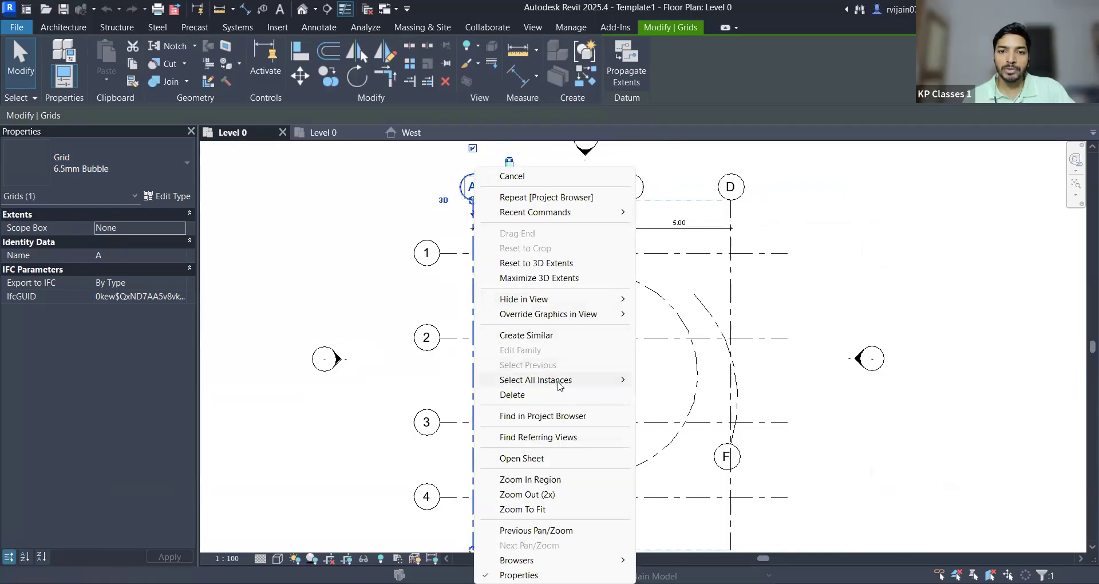
pyautogui.moveTo(559, 385)
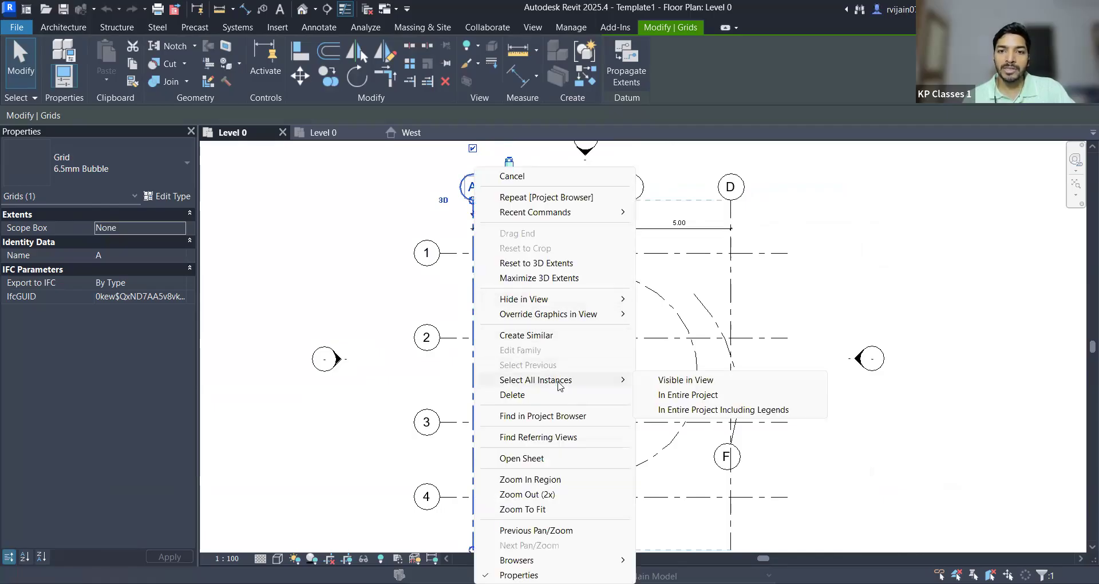
pyautogui.click(699, 382)
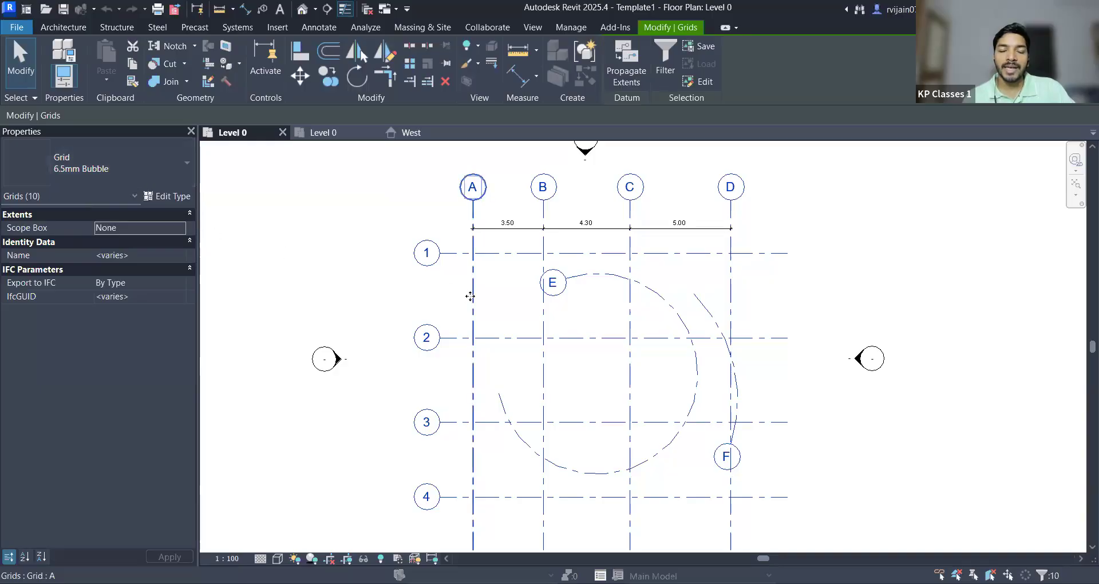
pyautogui.press('Escape')
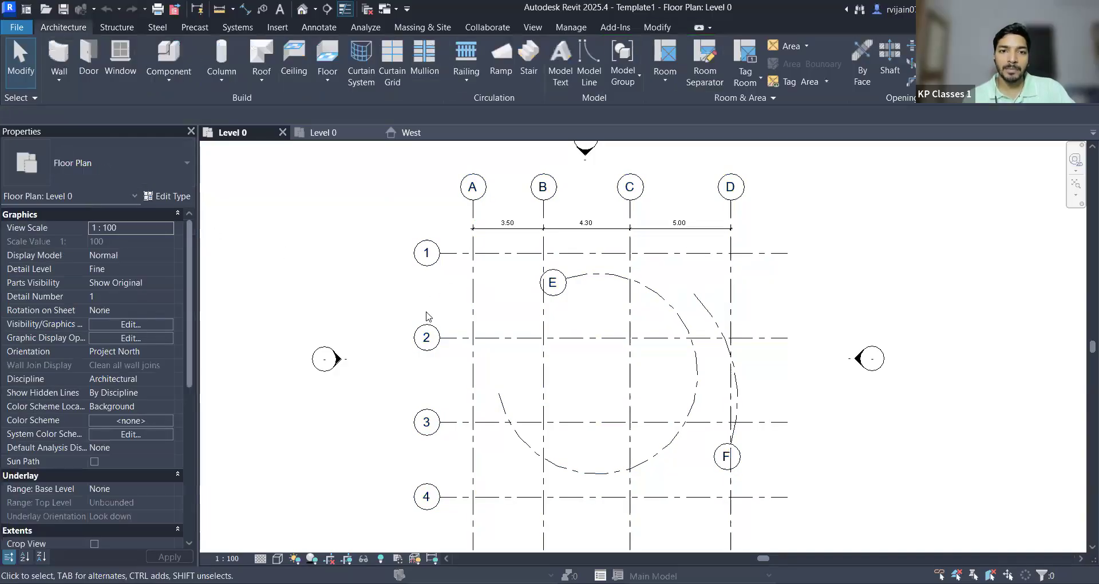
# Step: Duplicate the 6.5mm Bubble grid type as 7mm Bubble and assign it to grids 2, 3 and 4
pyautogui.scroll(-2, 453, 307)
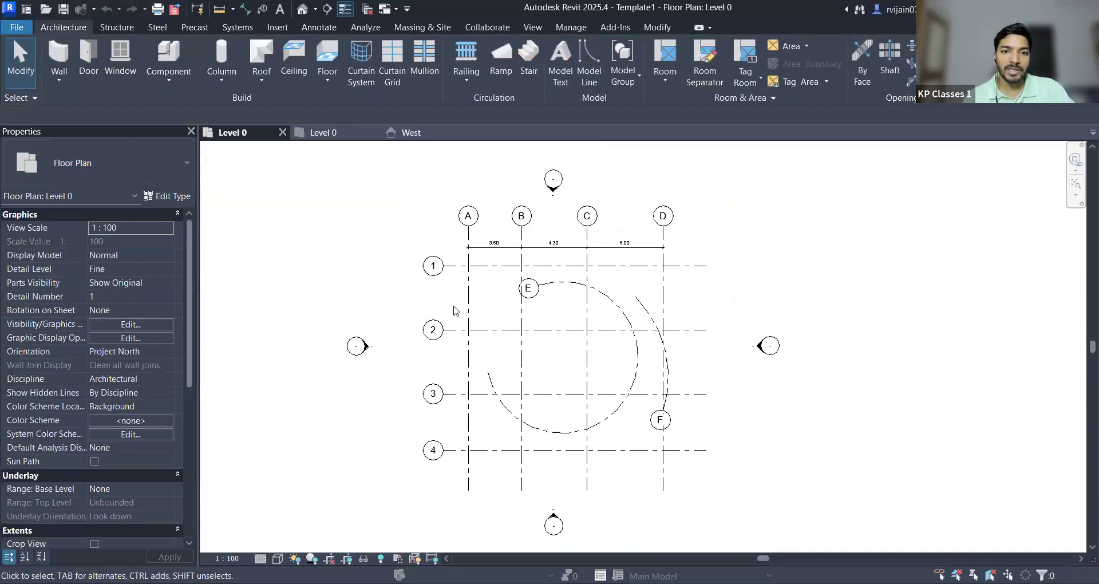
pyautogui.moveTo(409, 467); pyautogui.dragTo(458, 306)
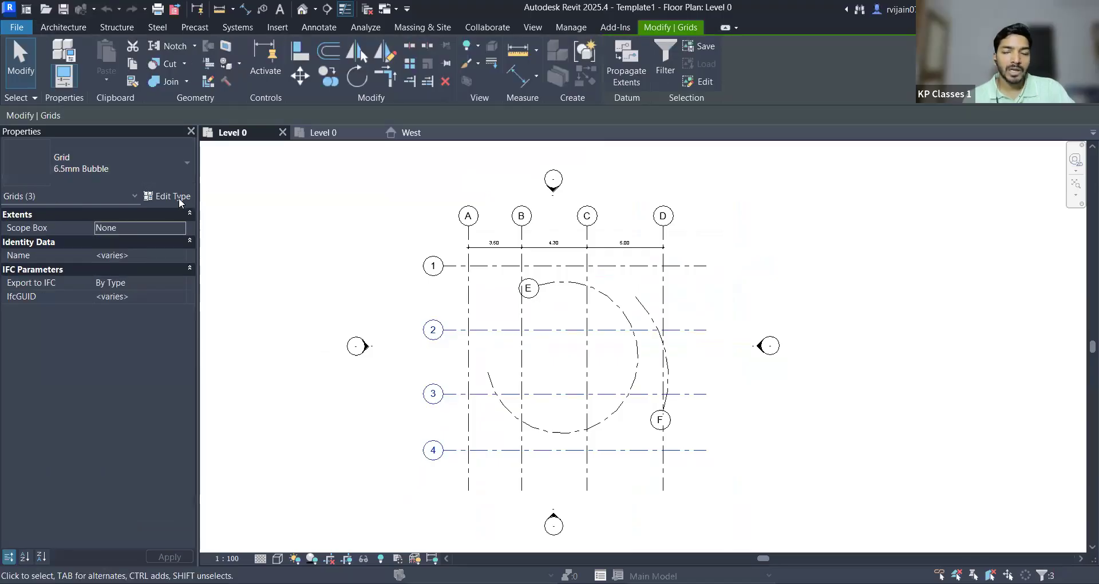
pyautogui.click(178, 197)
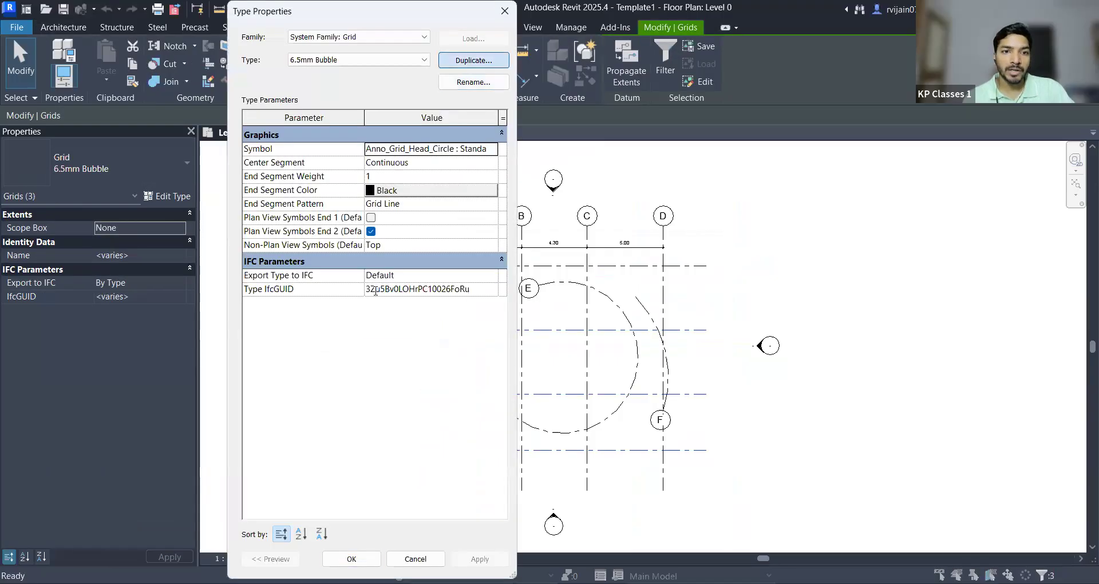
pyautogui.click(473, 60)
pyautogui.click(374, 288)
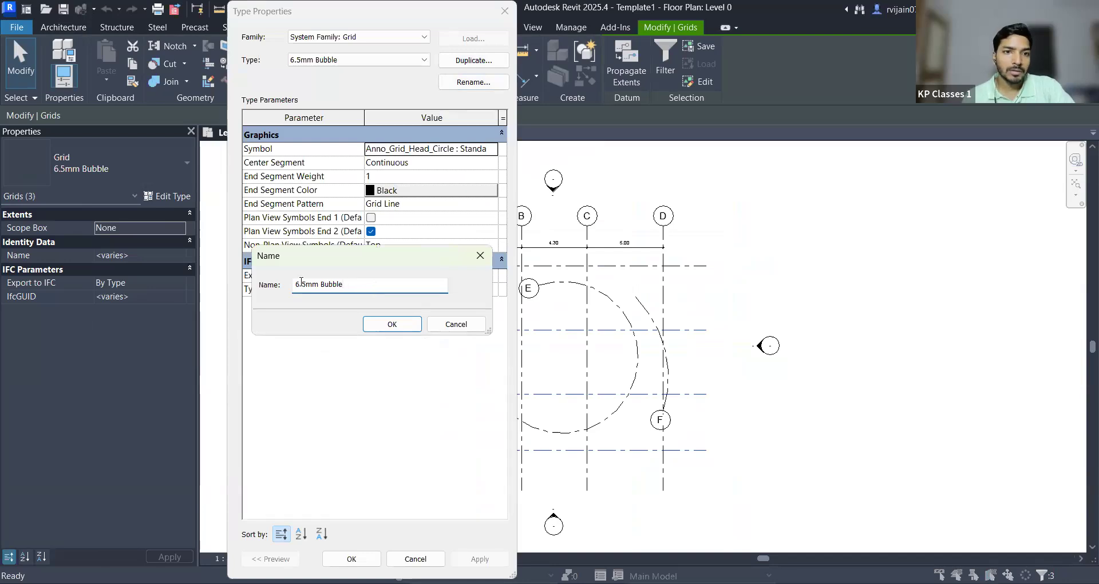
pyautogui.hotkey('shift', 'Left')
pyautogui.write('7')
pyautogui.press('Delete')
pyautogui.click(380, 324)
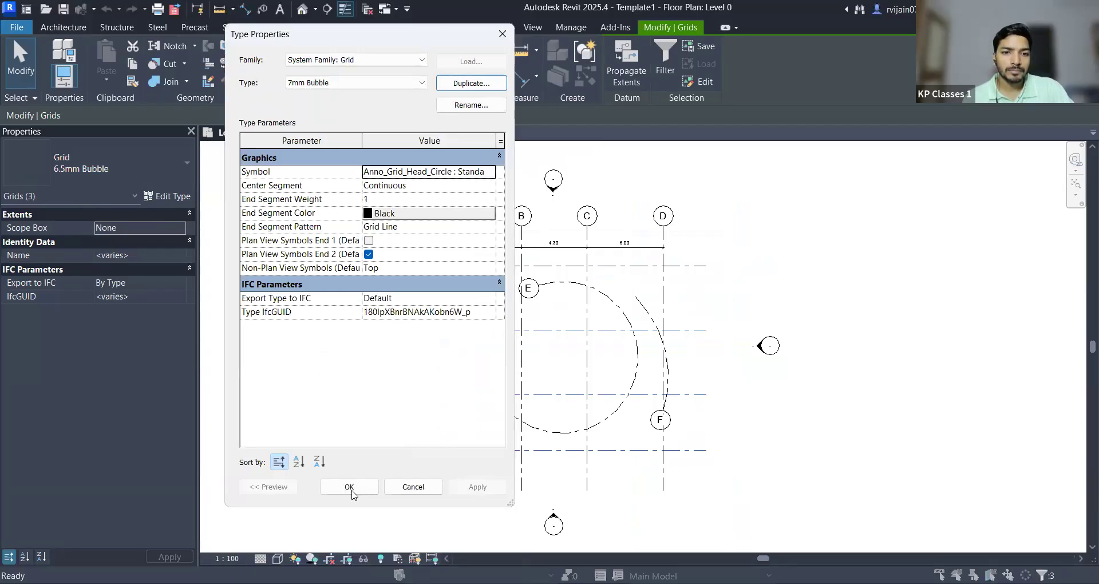
pyautogui.press('Return')
pyautogui.press('Escape')
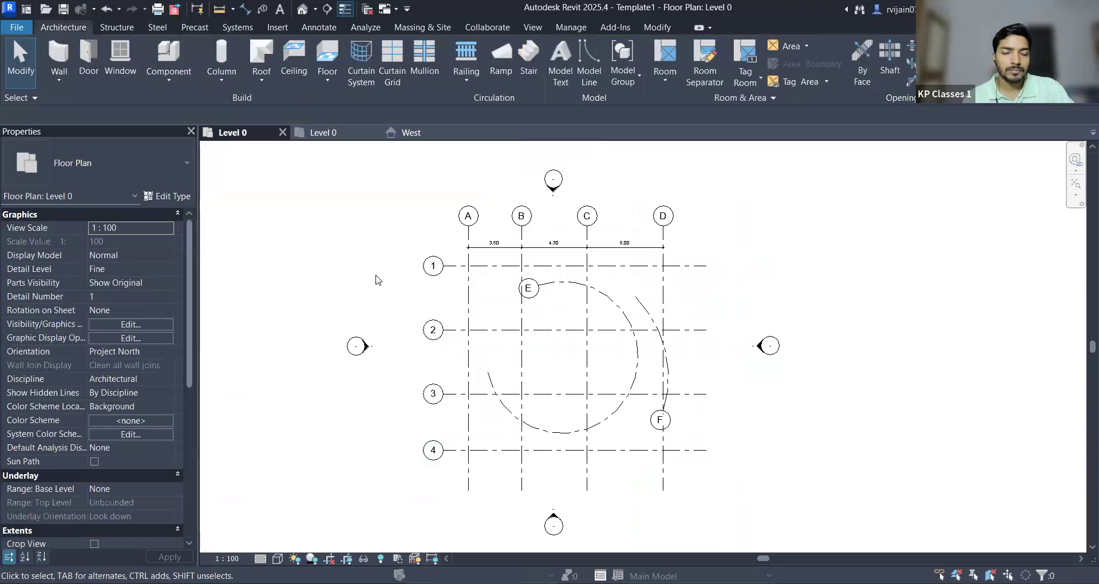
# Step: Check which grid types are assigned to grids 1 and 2 in the Level 0 plan
pyautogui.scroll(2, 375, 299)
pyautogui.scroll(-2, 486, 262)
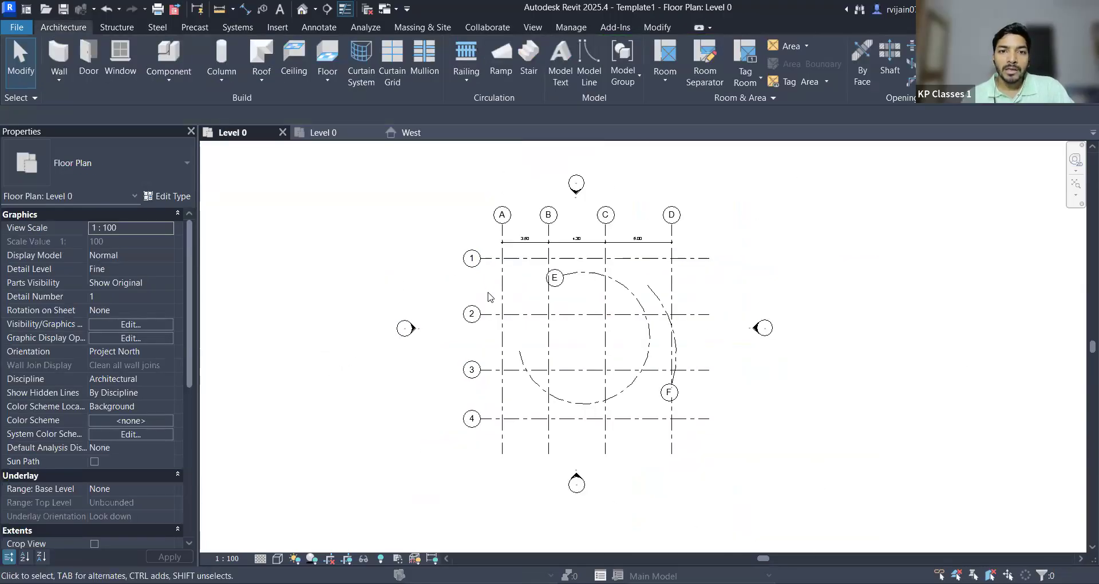
pyautogui.click(490, 260)
pyautogui.click(492, 303)
pyautogui.click(491, 314)
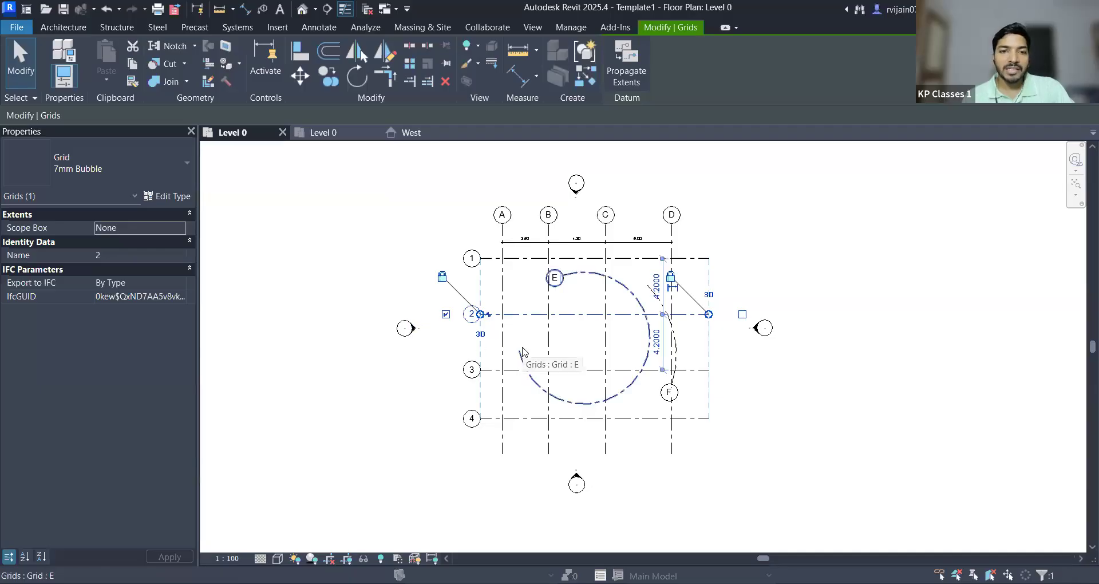
pyautogui.press('Escape')
pyautogui.scroll(2, 487, 259)
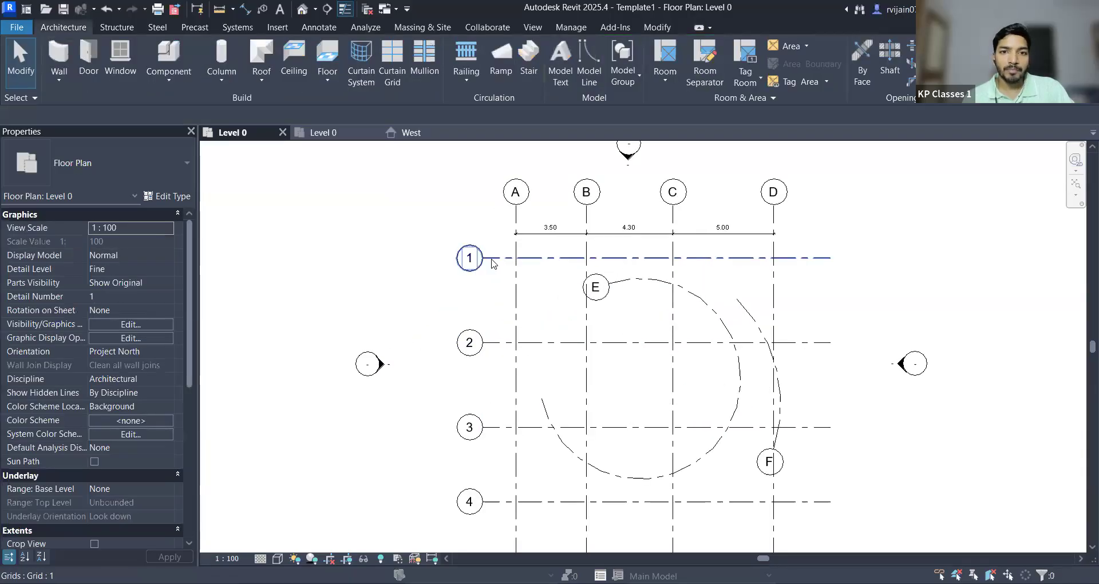
# Step: Select all instances of grid 1's type visible in the view, check them, and clear the selection
pyautogui.click(495, 259)
pyautogui.rightClick(497, 261)
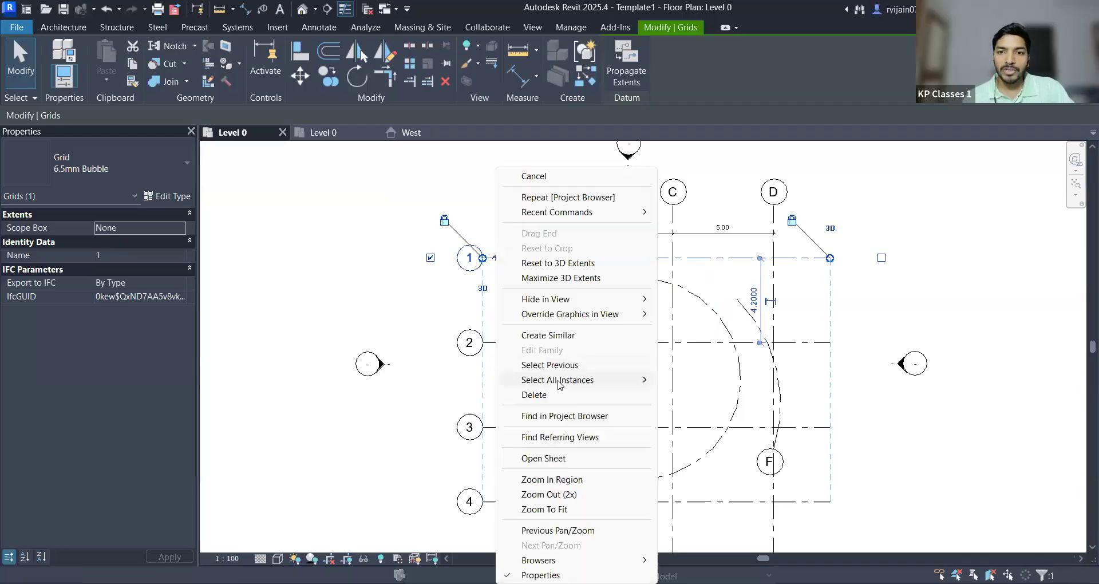
pyautogui.moveTo(559, 379)
pyautogui.click(699, 381)
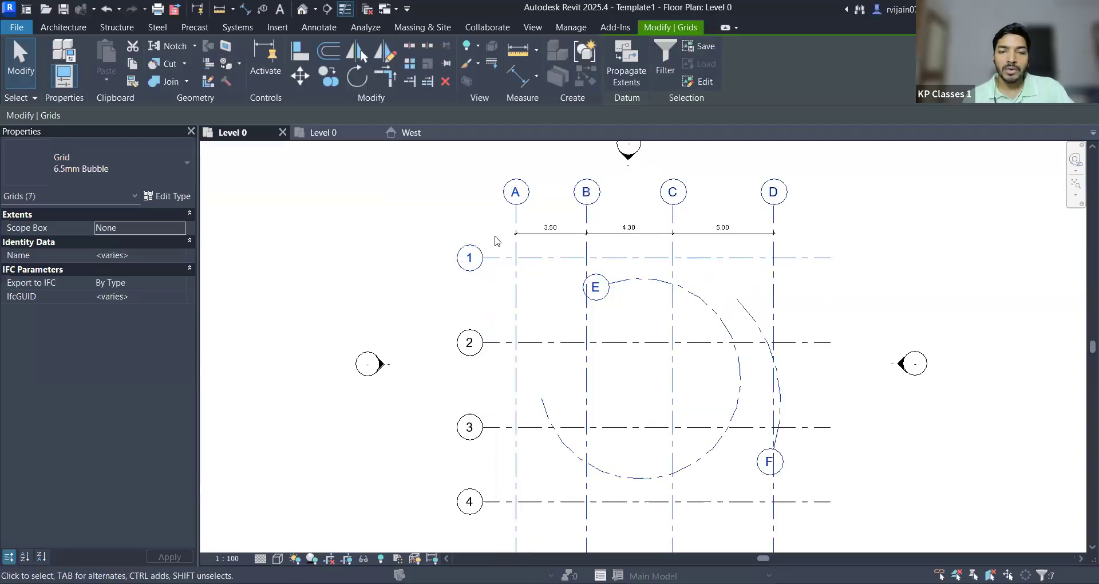
pyautogui.scroll(-2, 492, 240)
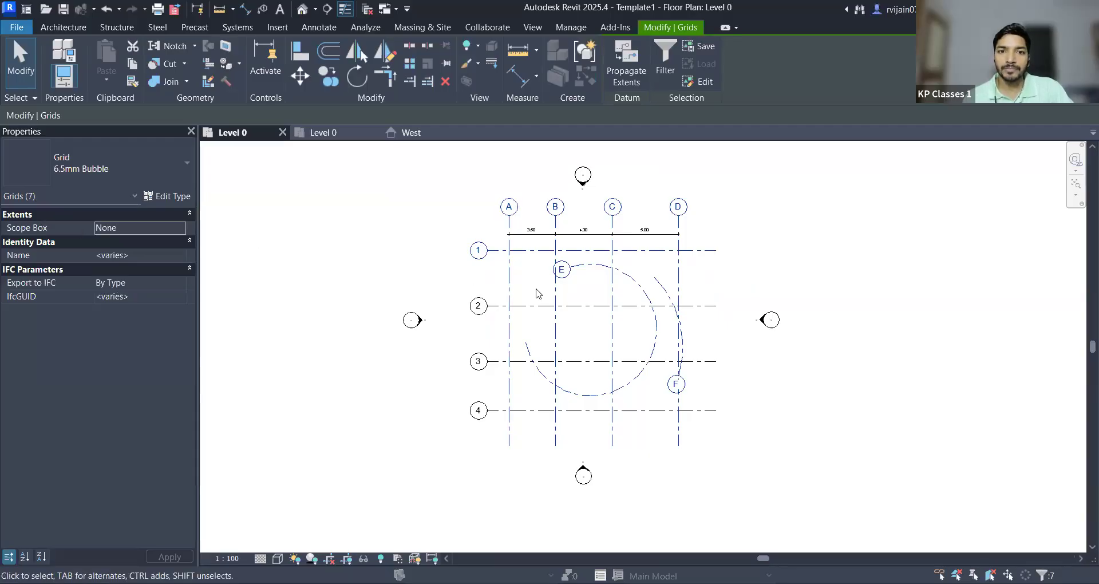
pyautogui.scroll(2, 538, 294)
pyautogui.moveTo(490, 253); pyautogui.dragTo(519, 291, button='middle')
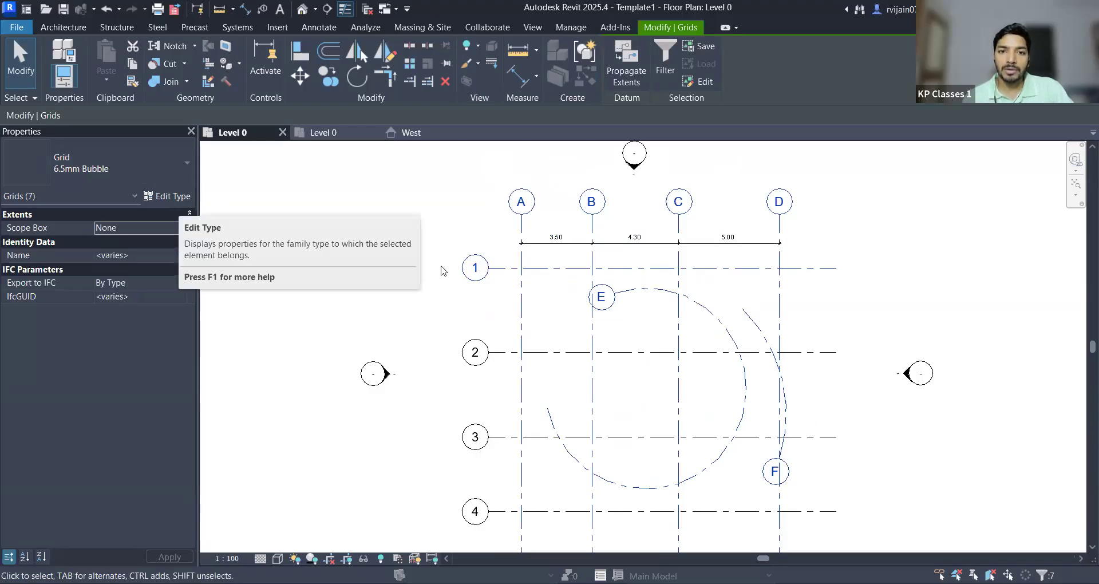
pyautogui.click(509, 267)
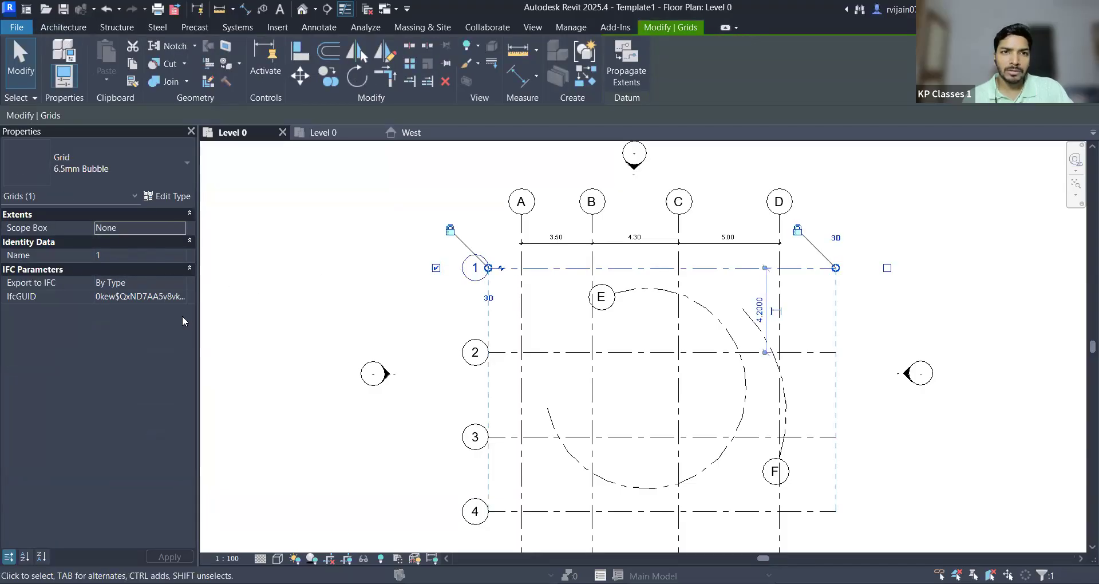
pyautogui.click(345, 193)
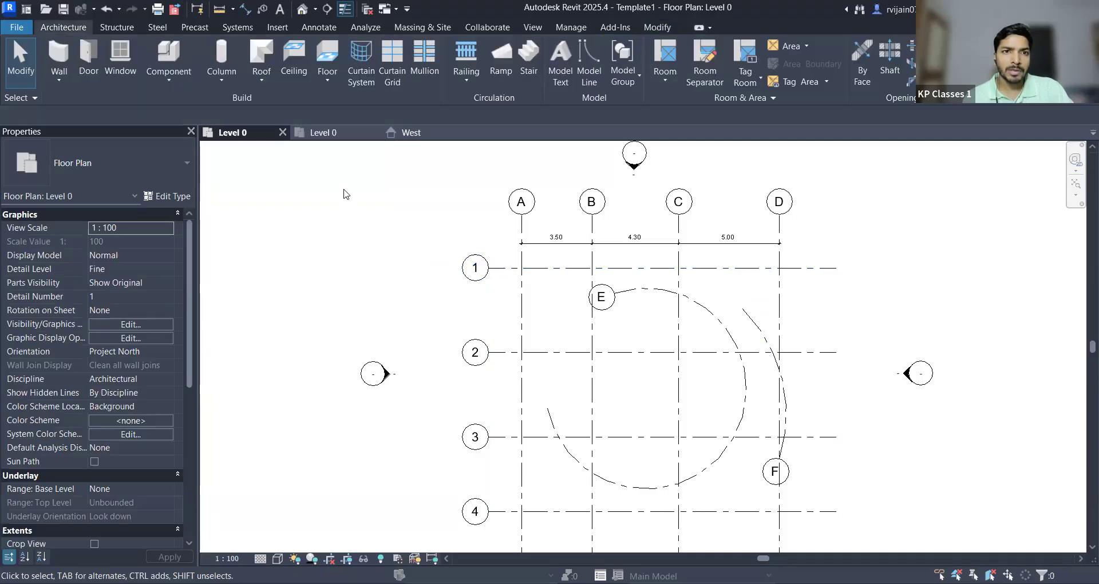
# Step: Rename grid 1 as 12 in its instance properties
pyautogui.click(499, 267)
pyautogui.click(129, 256)
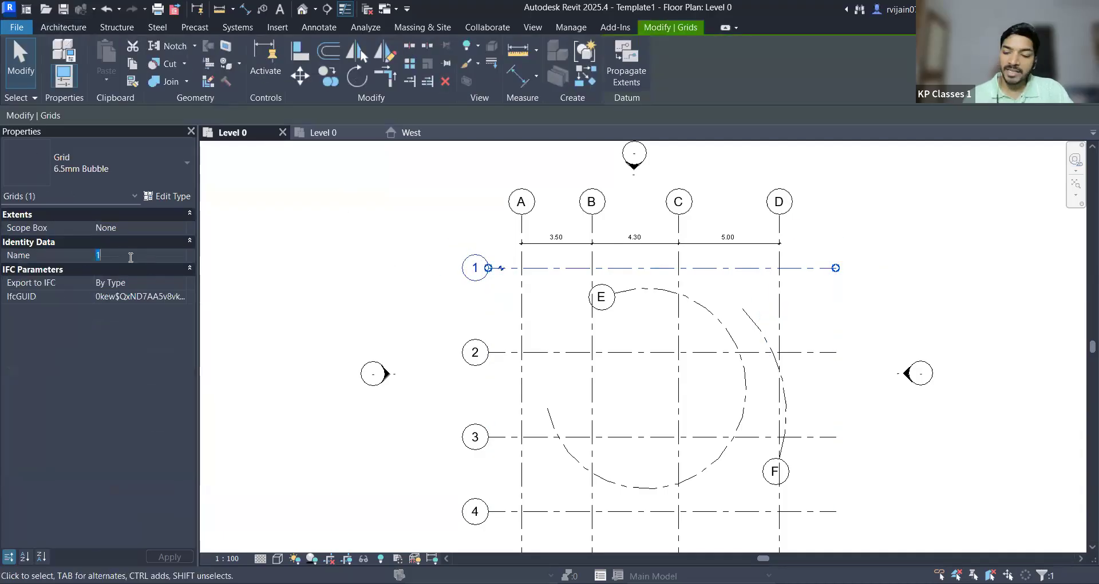
pyautogui.write('12')
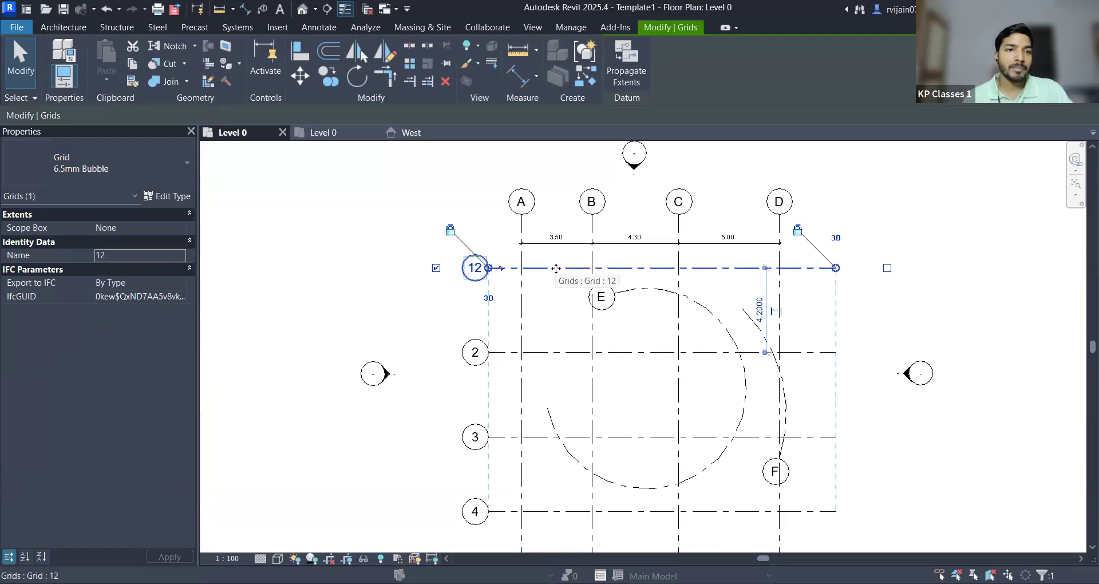
# Step: Set the End Segment Color of grid 12's type, 6.5mm Bubble, to Red and clear the selection
pyautogui.click(178, 198)
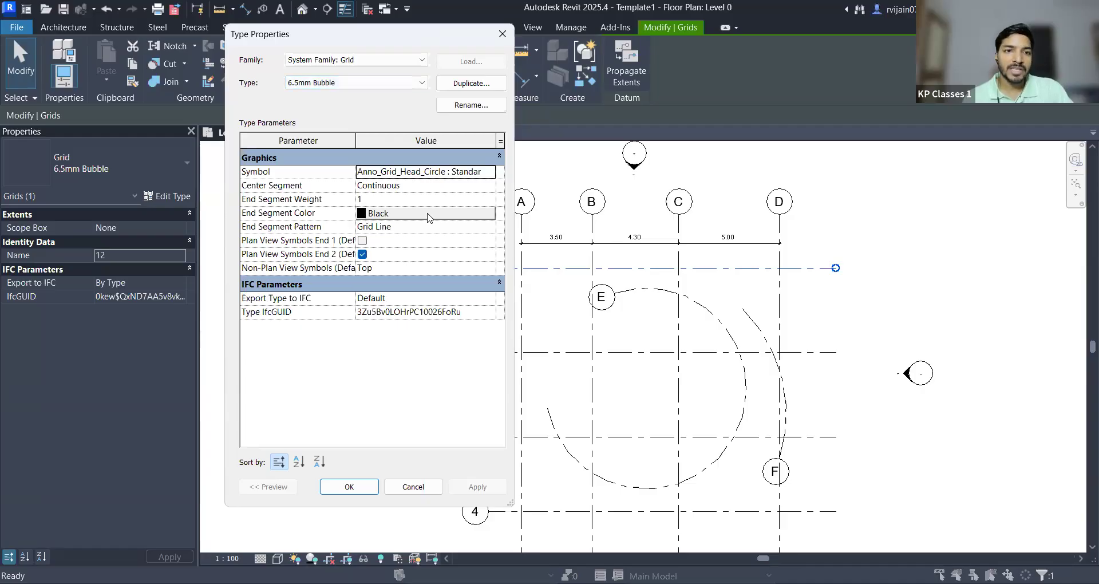
pyautogui.click(429, 217)
pyautogui.click(393, 196)
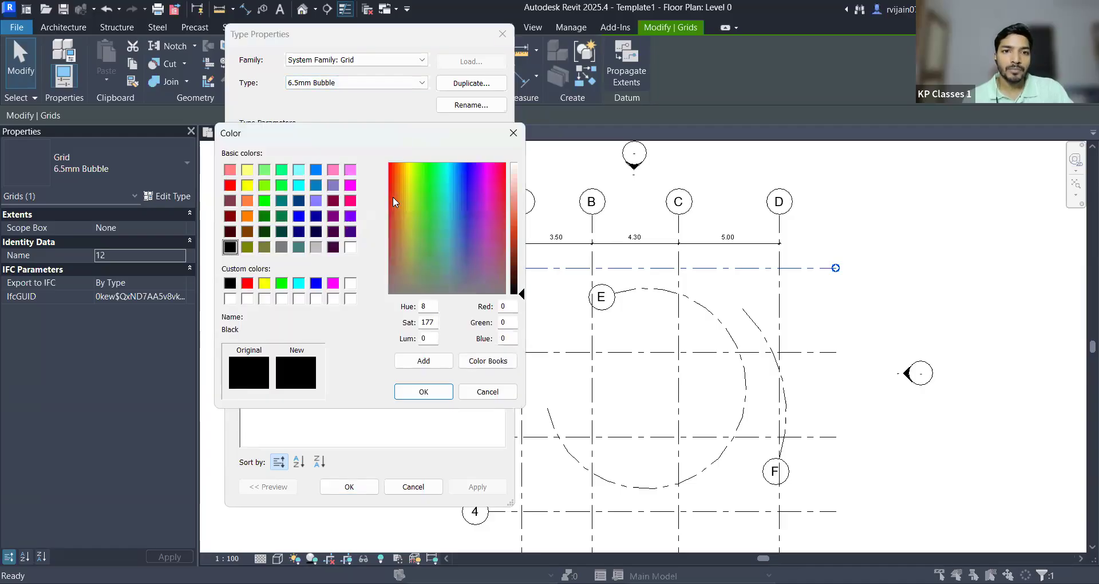
pyautogui.click(247, 284)
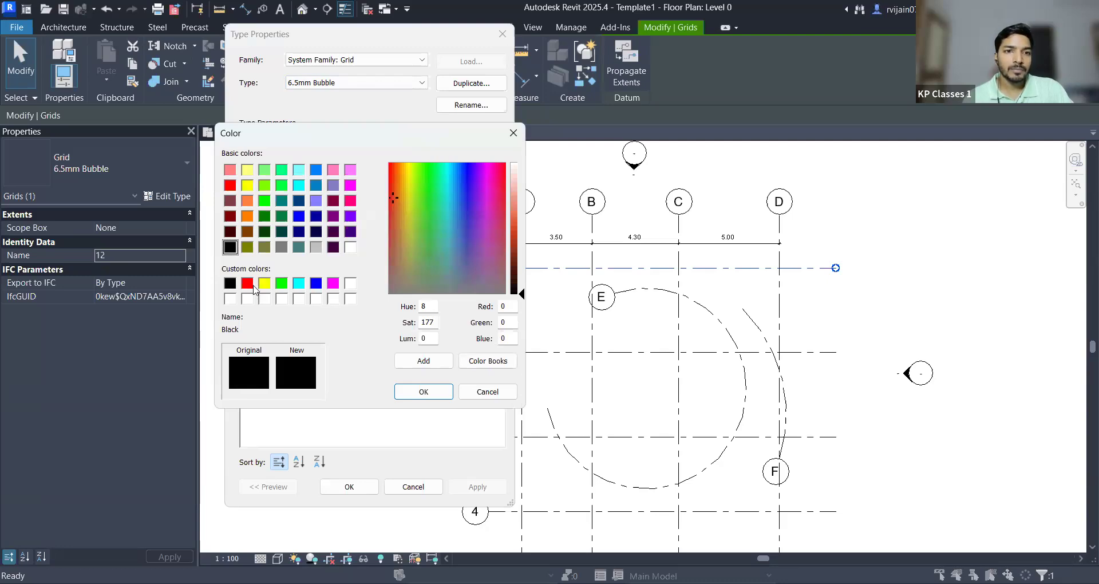
pyautogui.click(422, 392)
pyautogui.click(350, 487)
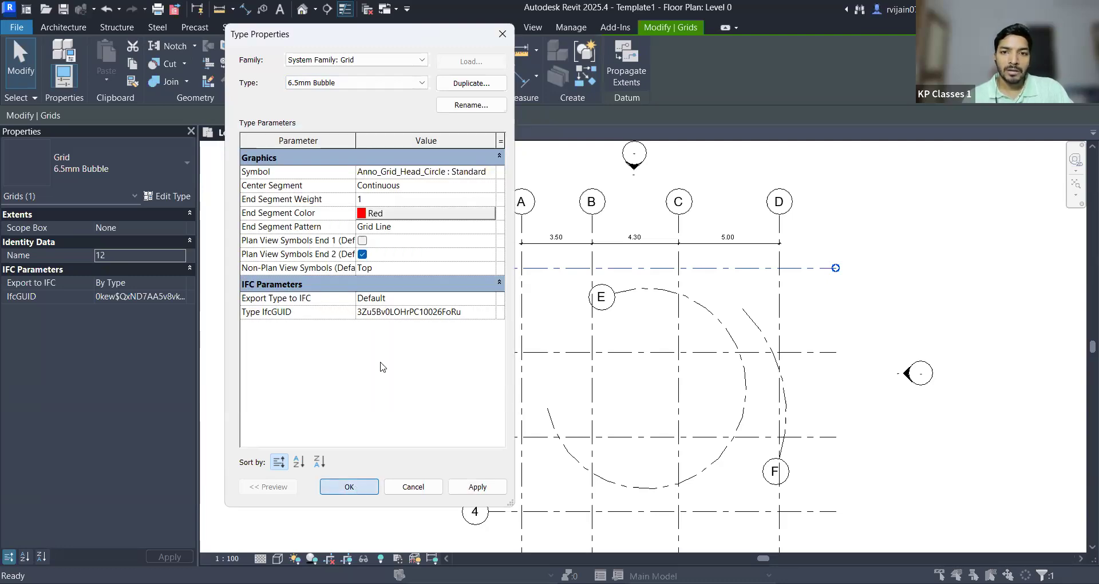
pyautogui.scroll(-2, 406, 240)
pyautogui.scroll(2, 612, 386)
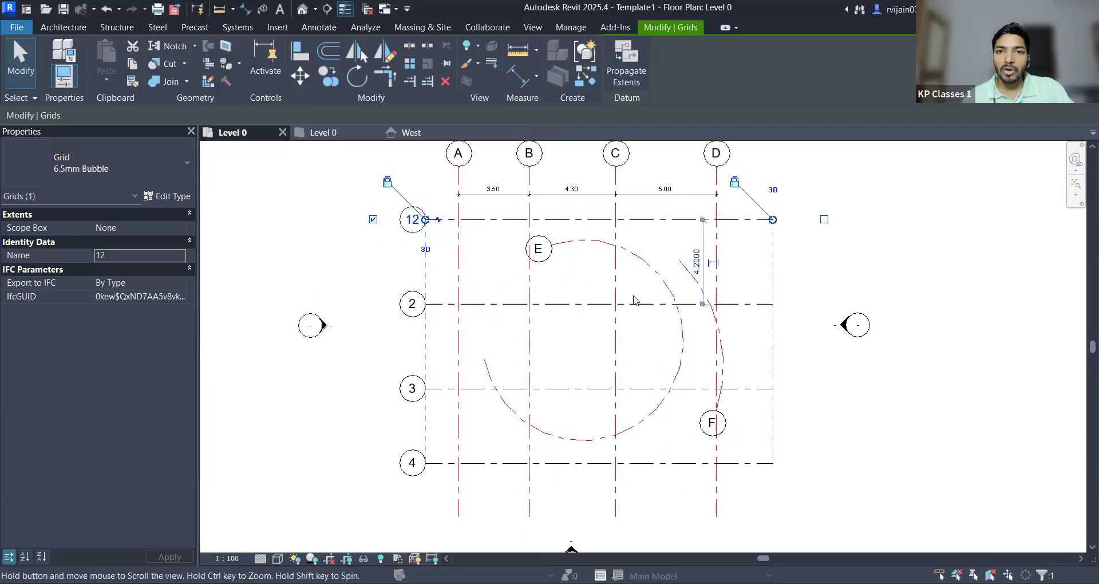
pyautogui.click(479, 258)
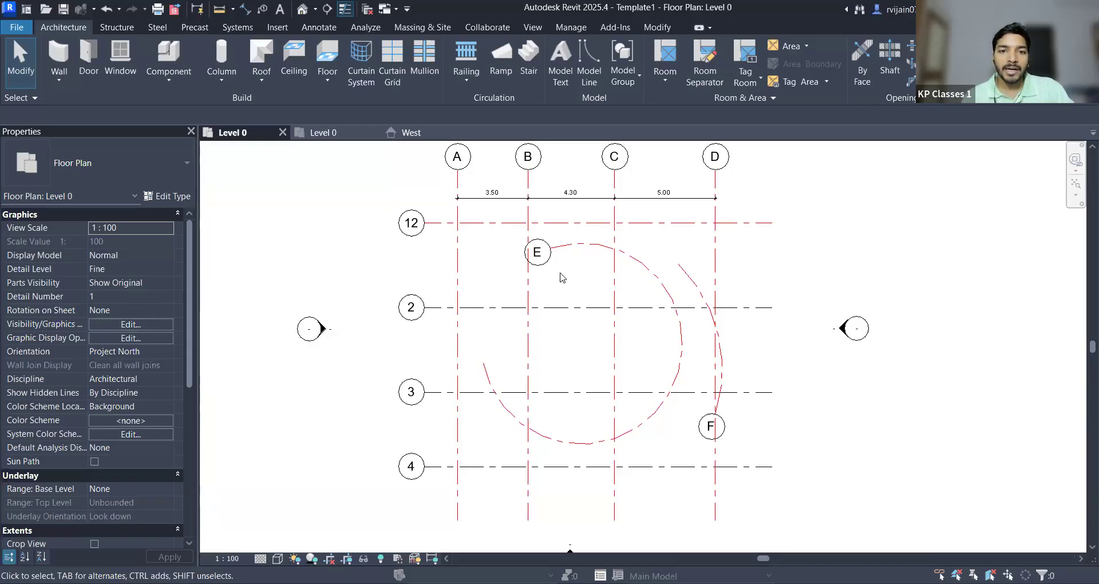
# Step: Select all instances of grid 2's 7mm Bubble type visible in the view, and clear the selection after checking it
pyautogui.click(485, 309)
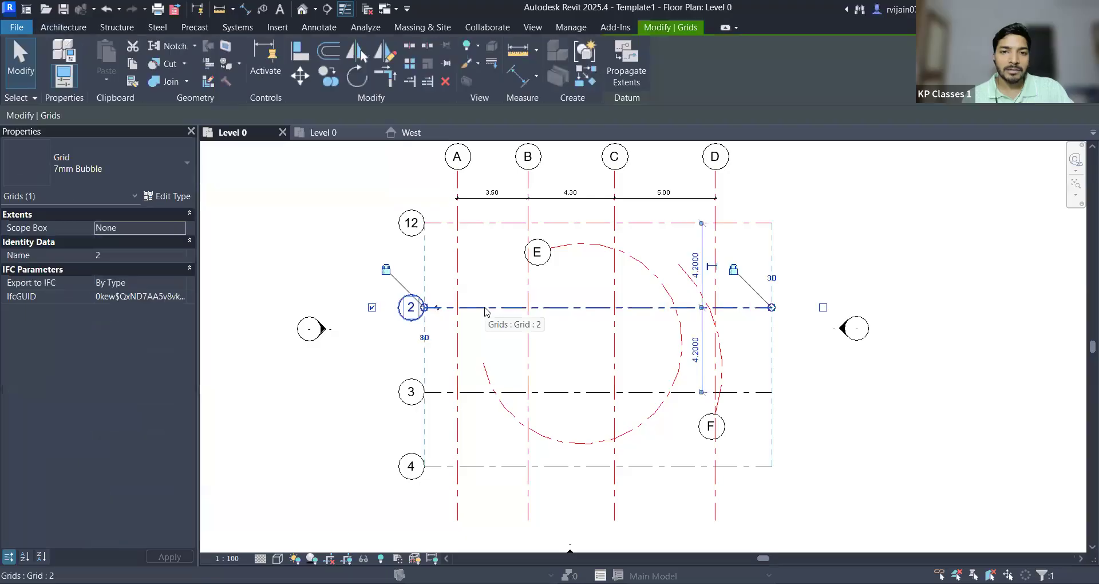
pyautogui.rightClick(485, 309)
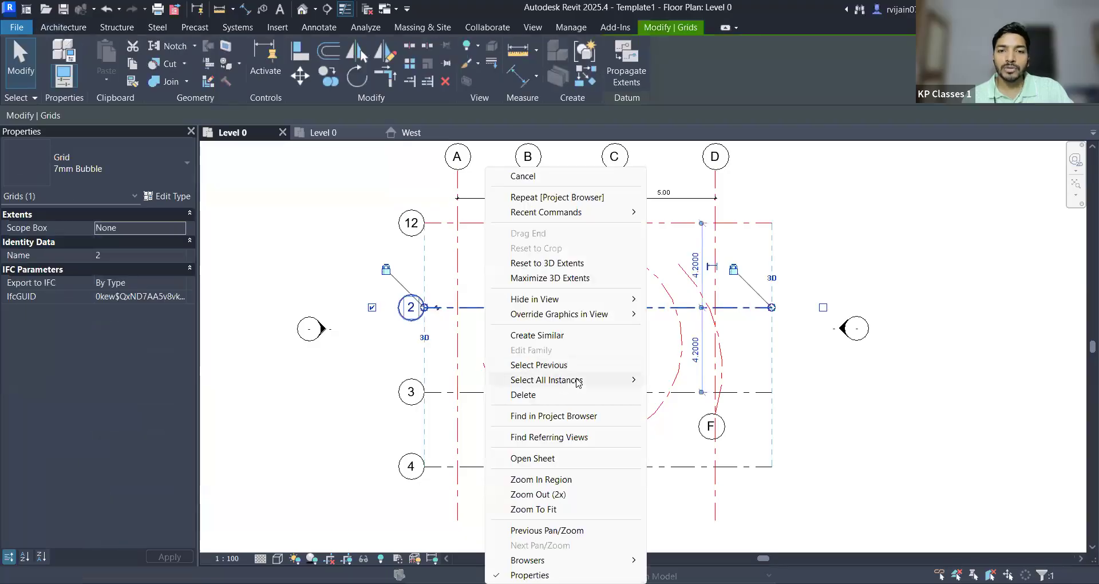
pyautogui.moveTo(578, 382)
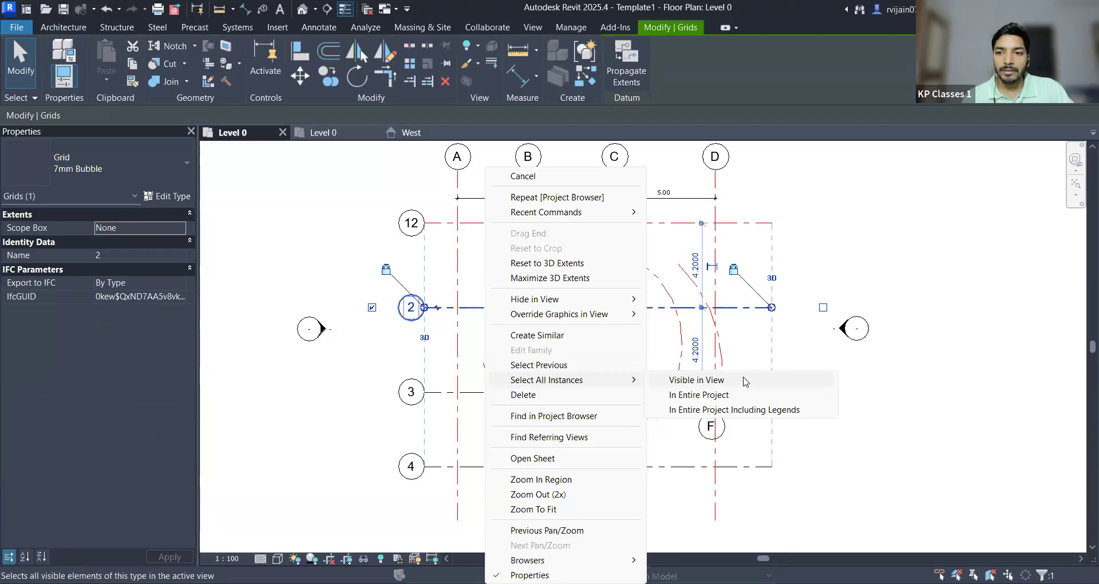
pyautogui.click(696, 380)
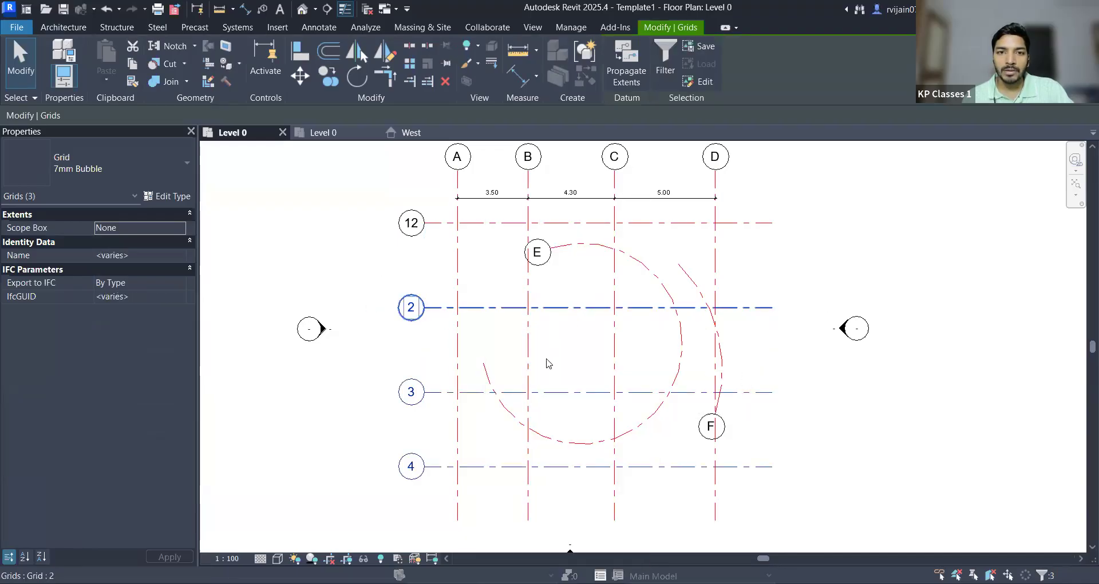
pyautogui.press('Escape')
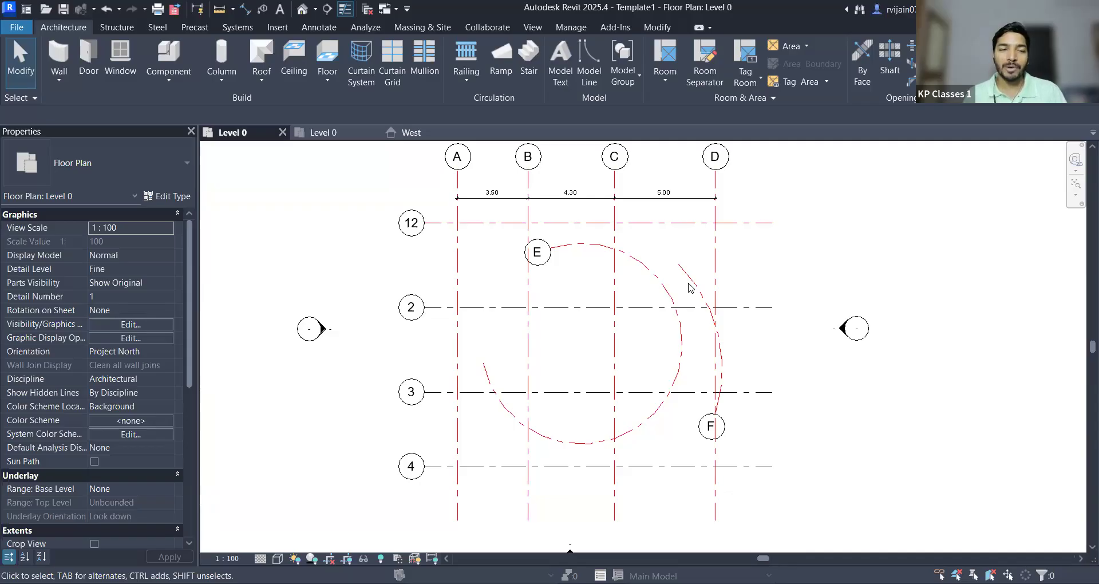
# Step: Display the Project Browser alongside the Level 0 floor plan of Template1
pyautogui.click(530, 27)
pyautogui.click(1008, 69)
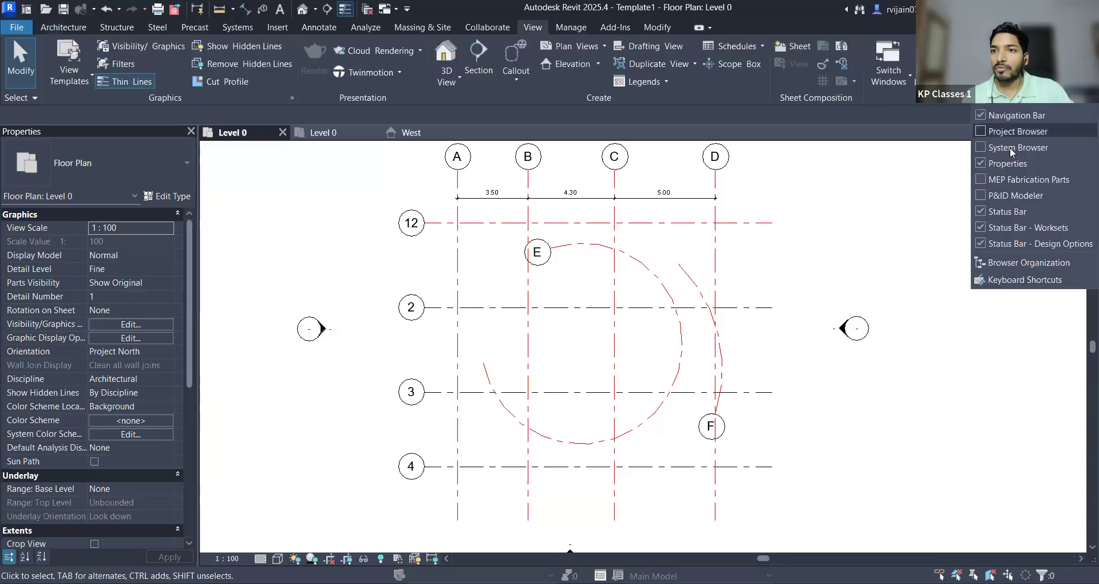
pyautogui.click(981, 131)
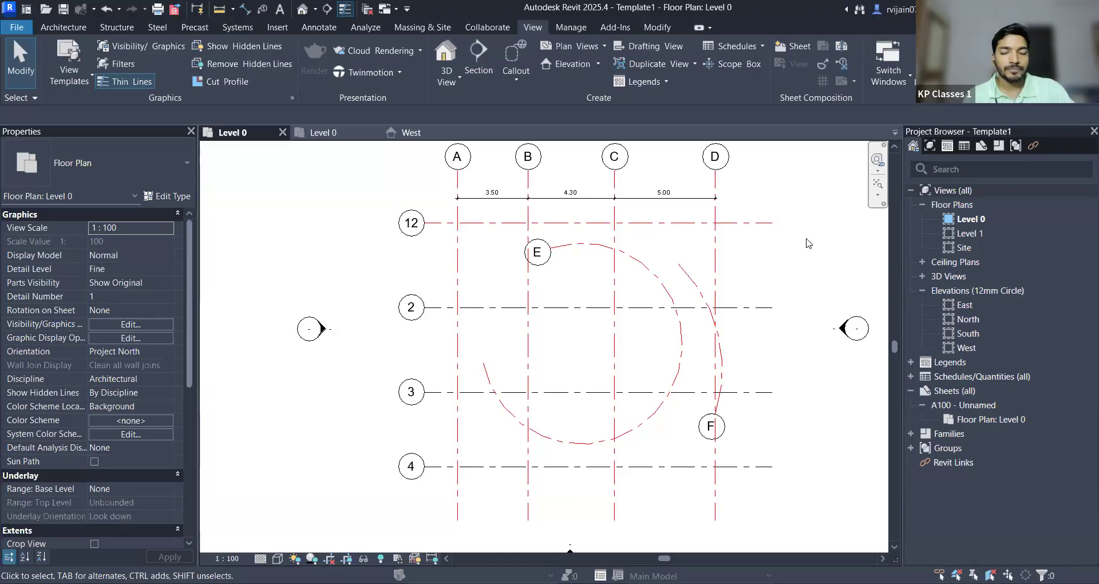
pyautogui.click(877, 183)
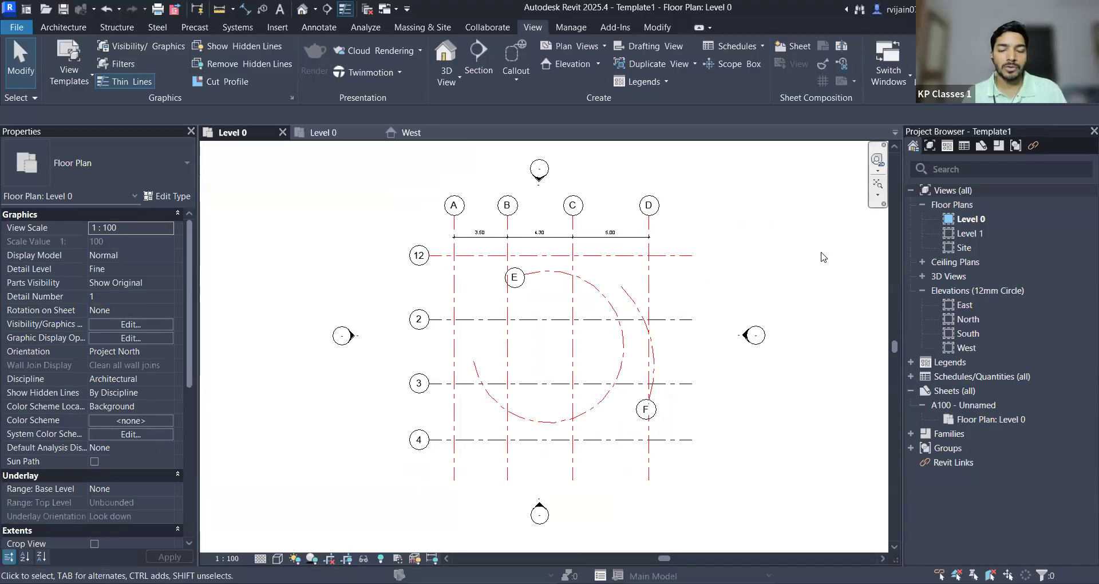